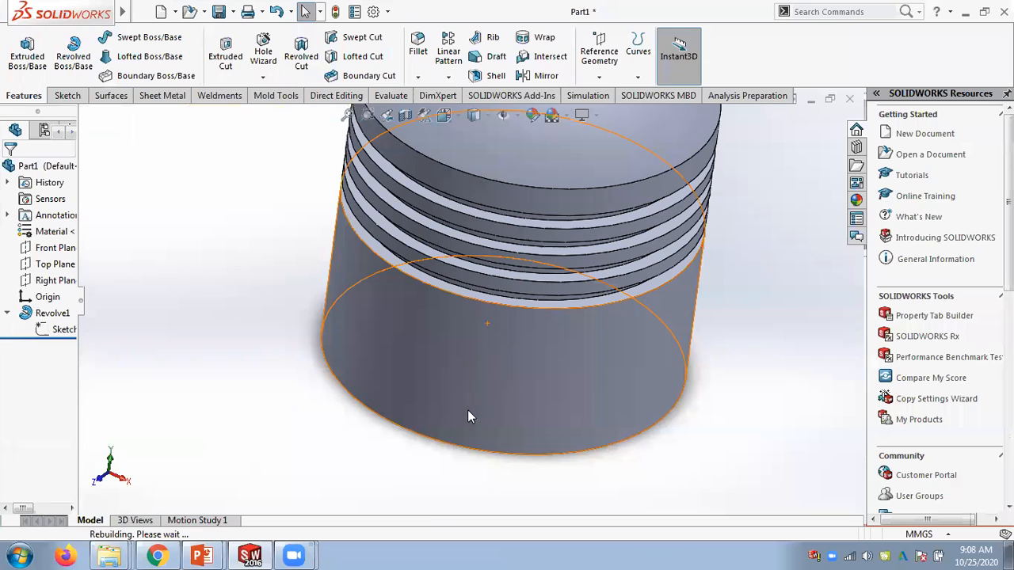
Compare the revolved piston with the piston drawing on slide 45 of the Chapter 04 PowerPoint presentation, and return to SOLIDWORKS.
middle_drag(351, 263, 308, 411)
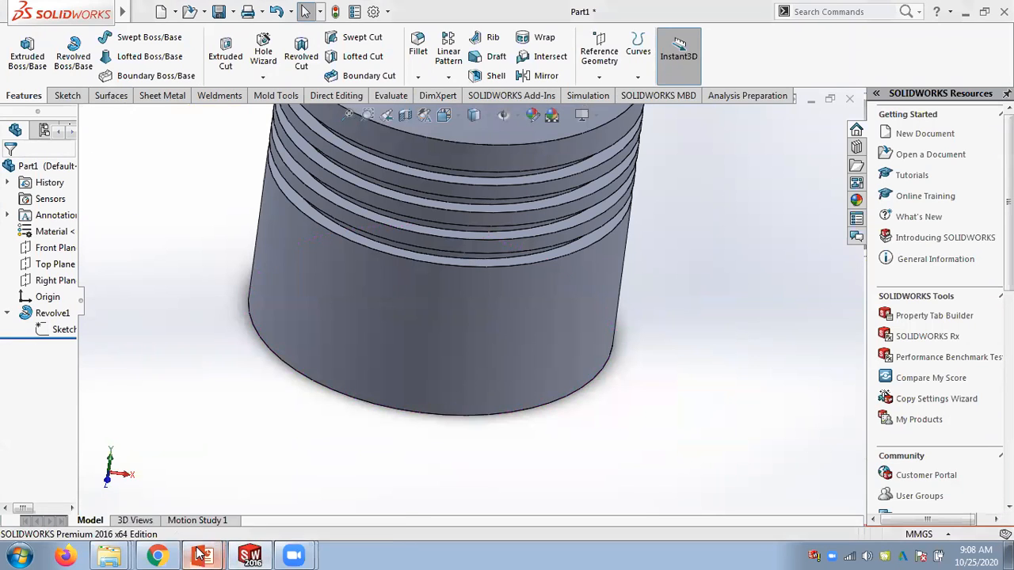
mouse_move(200, 555)
click(155, 495)
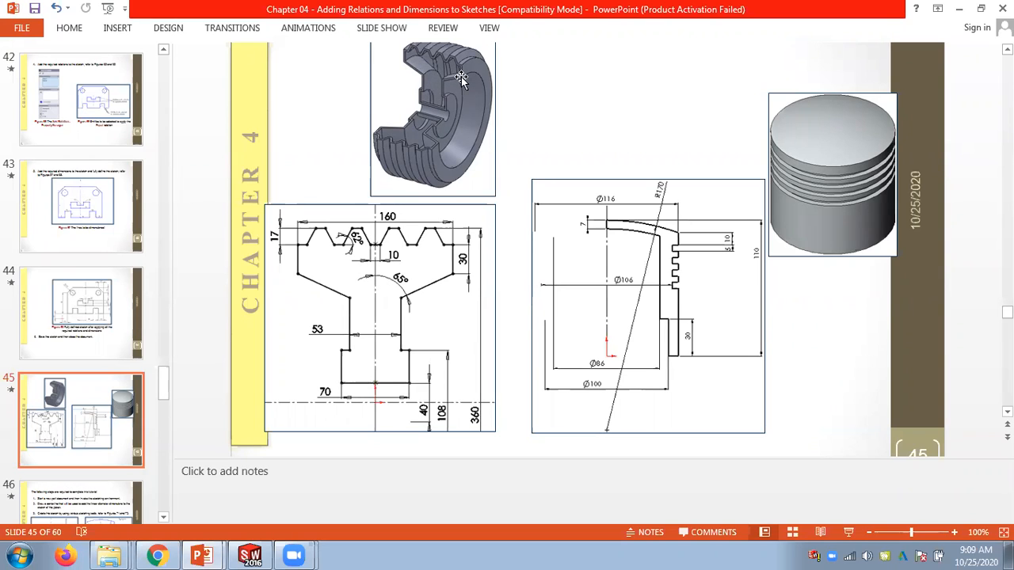
click(251, 556)
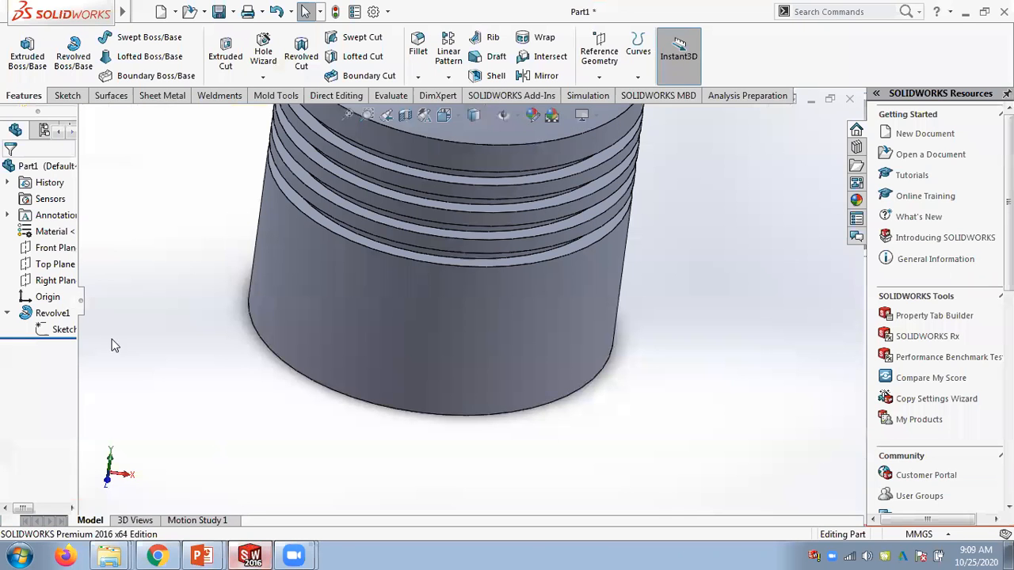
right_click(49, 314)
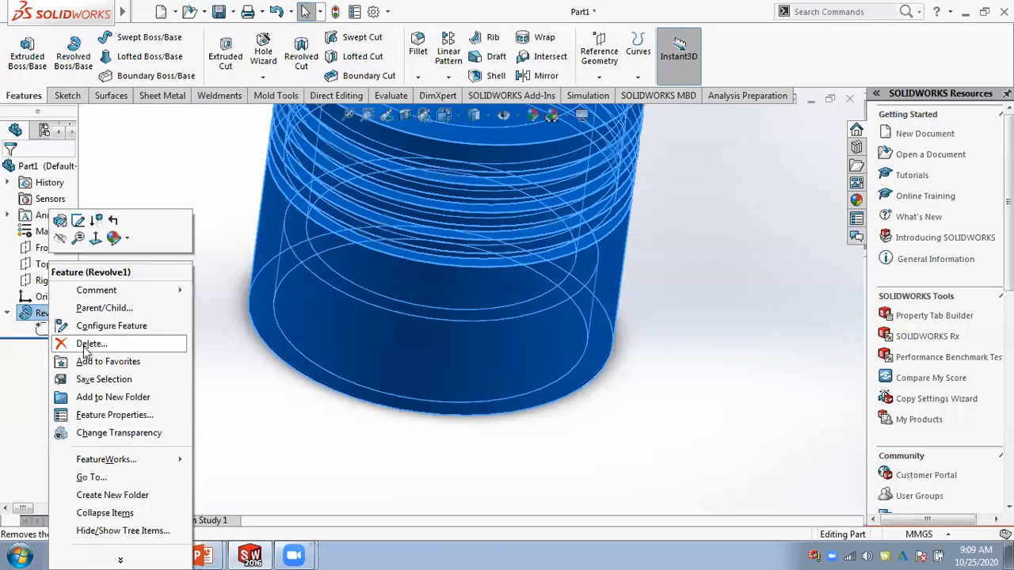
key(Delete)
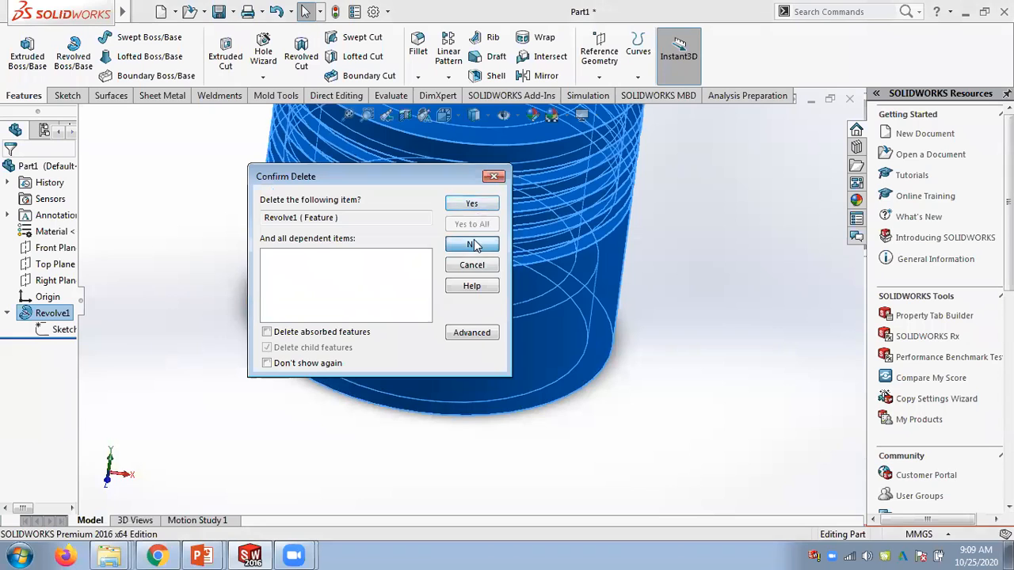
click(473, 244)
Delete the piston's revolve feature while keeping its profile sketch.
right_click(49, 314)
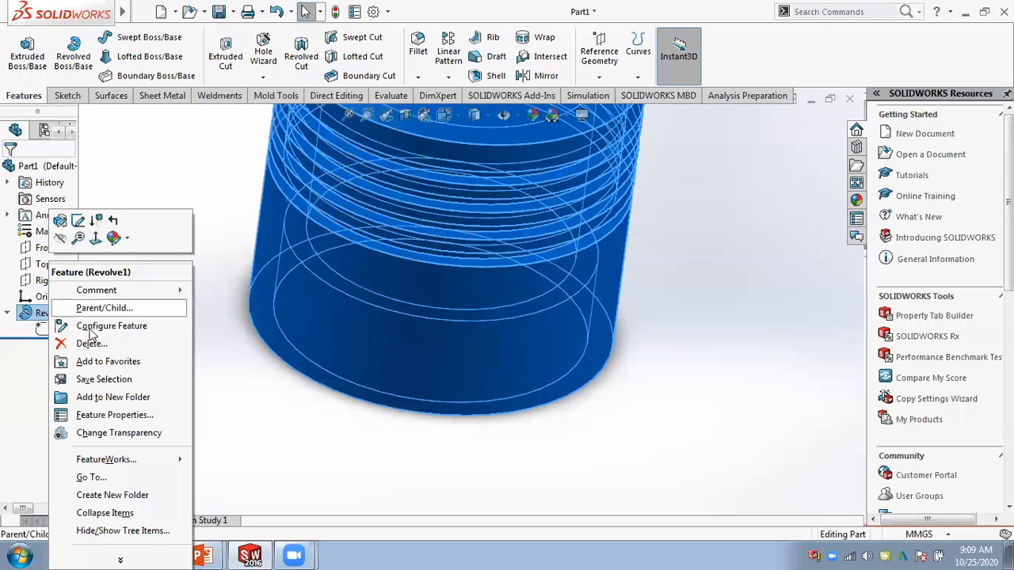
click(91, 343)
key(Return)
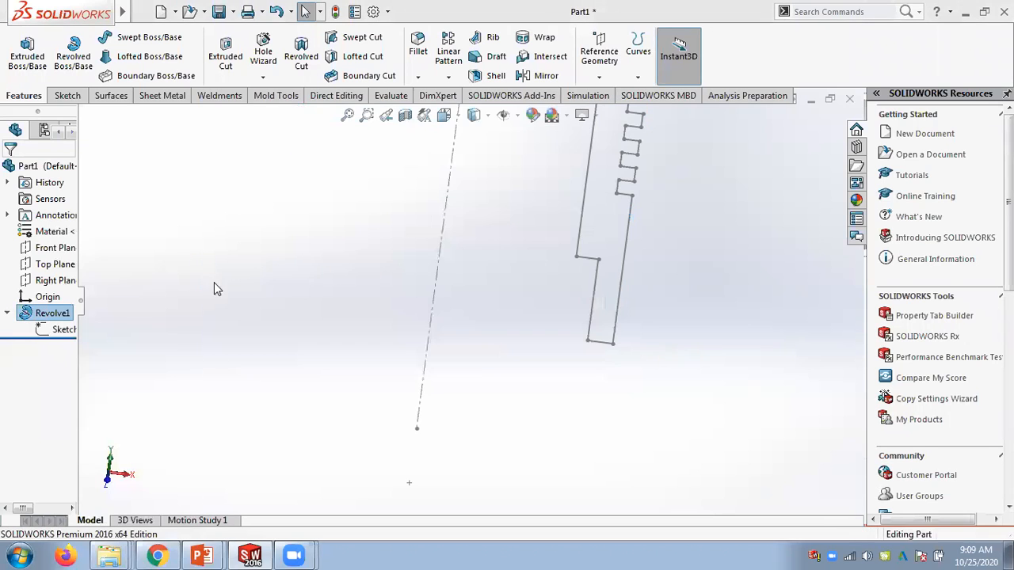
Reopen the piston's profile sketch for editing and make the feature commands available.
right_click(49, 314)
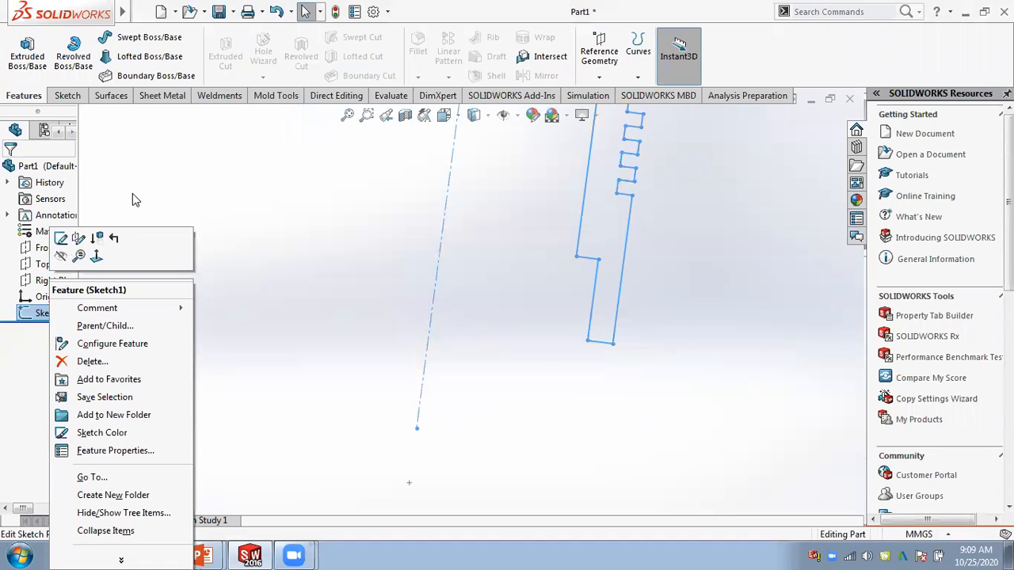
click(63, 237)
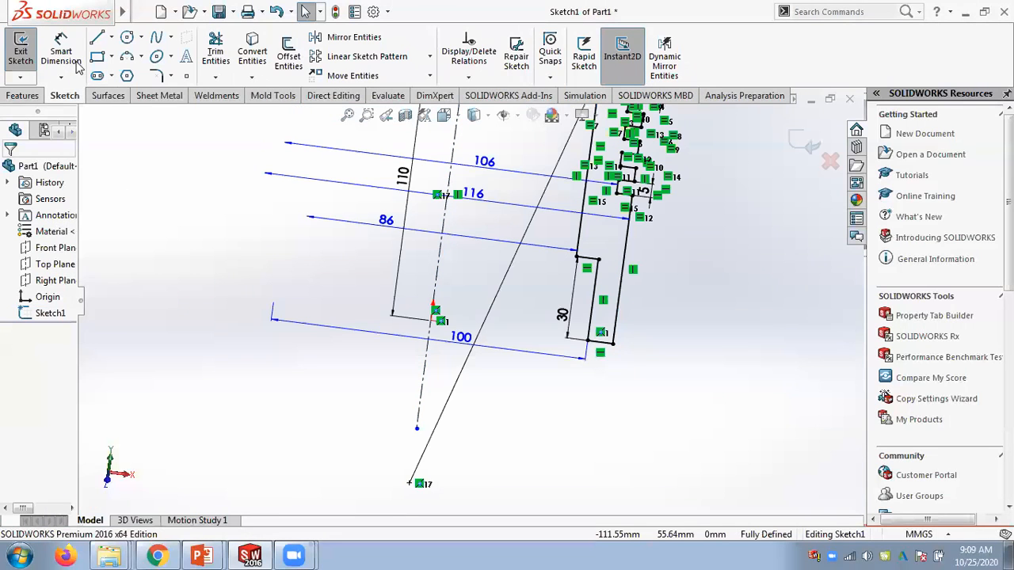
click(22, 95)
Try to revolve the piston profile 360° about its centerline as a one-direction thin feature with 1 mm thickness.
click(74, 60)
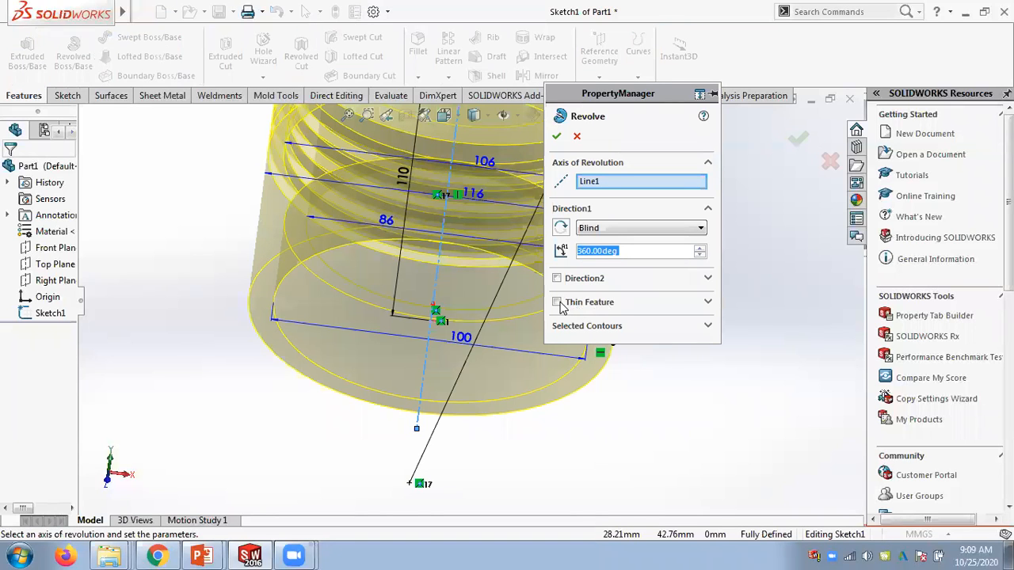
click(558, 304)
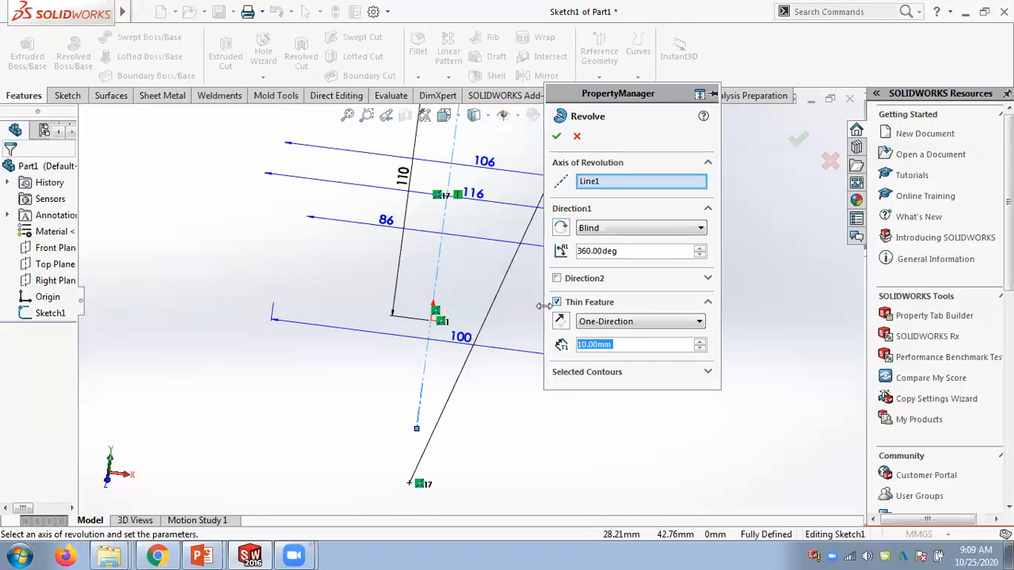
mouse_move(465, 280)
middle_down()
mouse_move(538, 240)
mouse_move(544, 247)
middle_up()
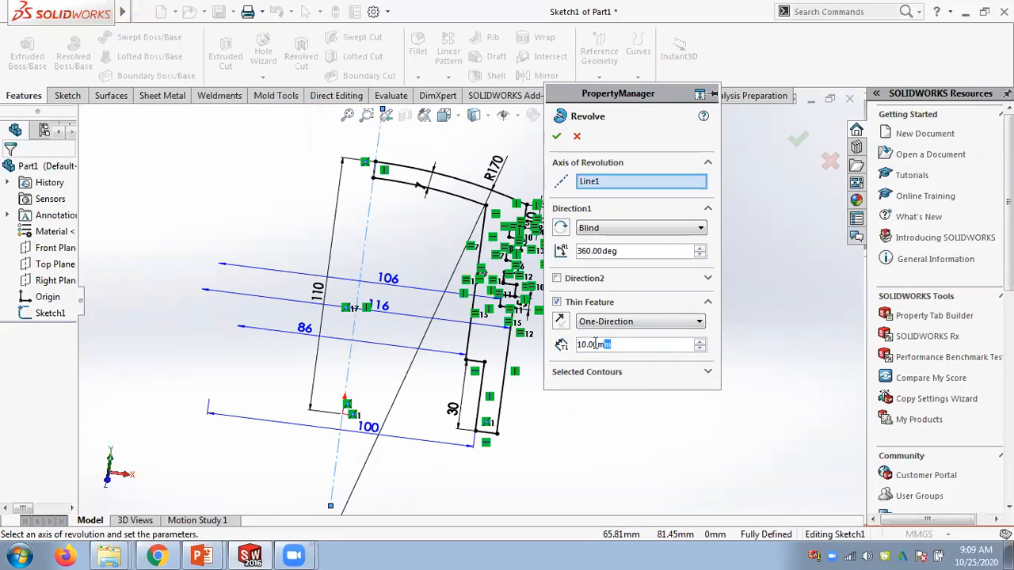
text(1)
key(Return)
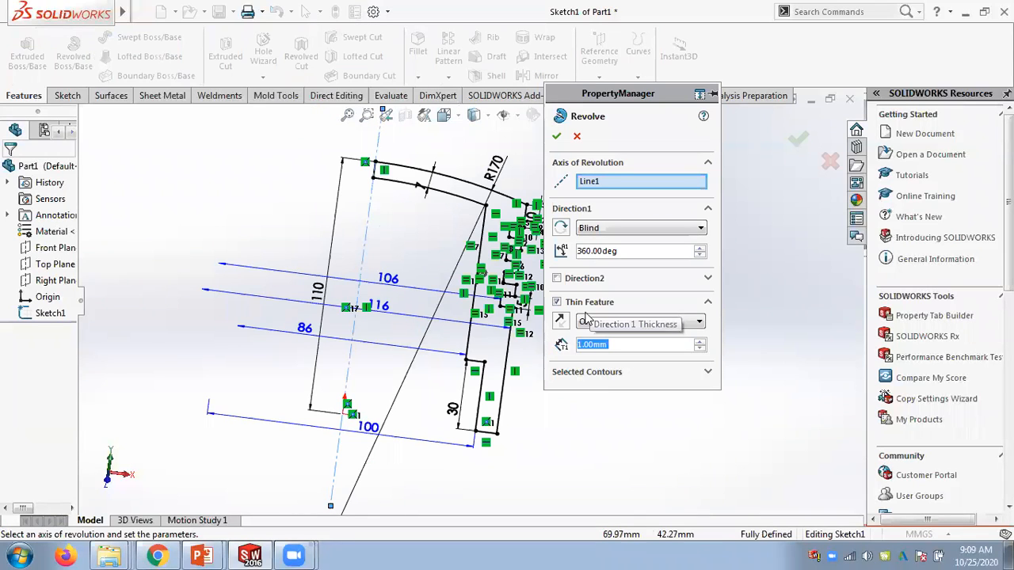
click(557, 138)
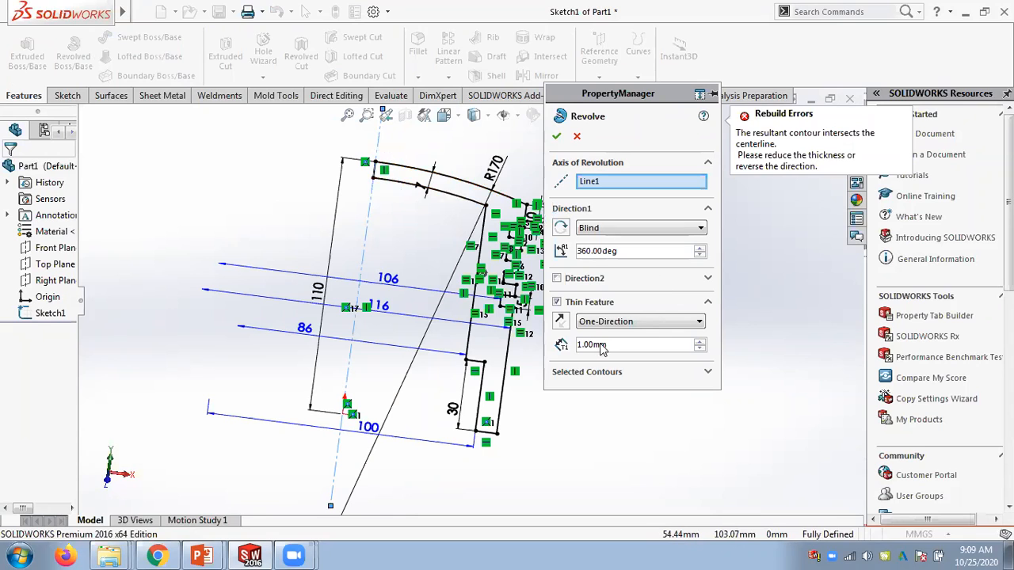
Check the piston section drawing on slide 45 of the Chapter 04 PowerPoint presentation, and return to SOLIDWORKS.
mouse_move(201, 556)
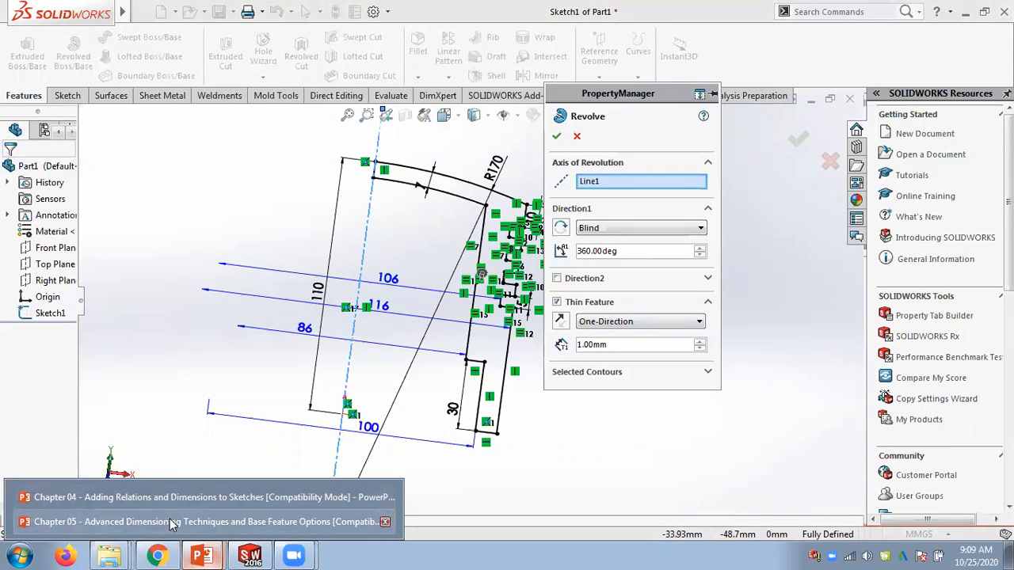
click(170, 498)
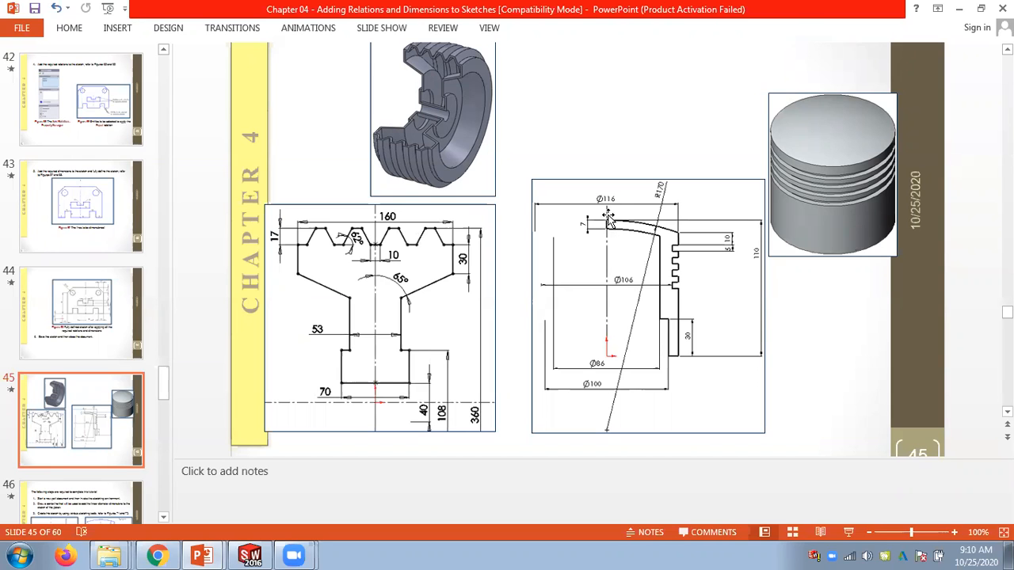
click(250, 554)
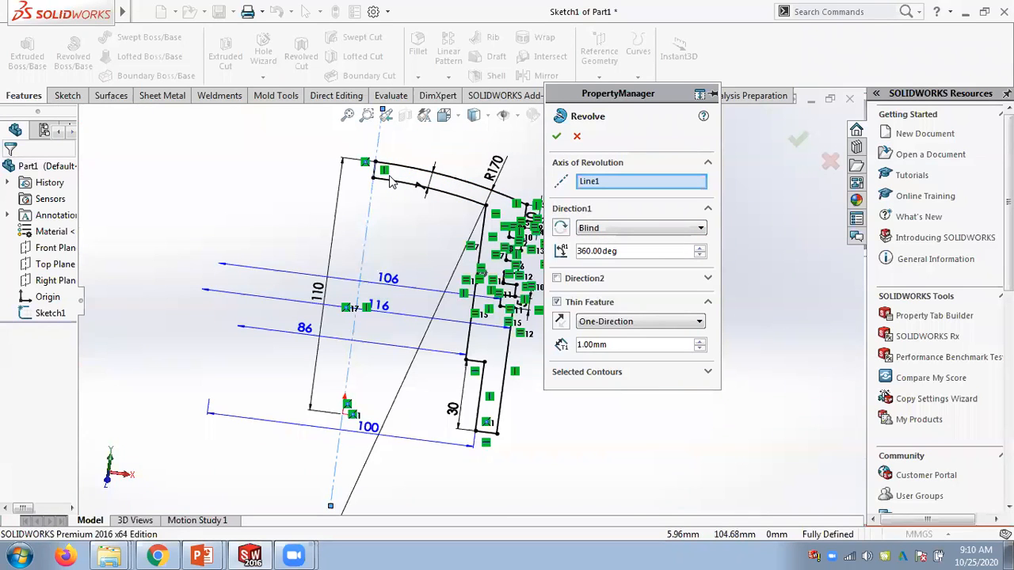
Retry the 1 mm thin revolve, turn off its thin option and discard the Revolve command.
click(557, 136)
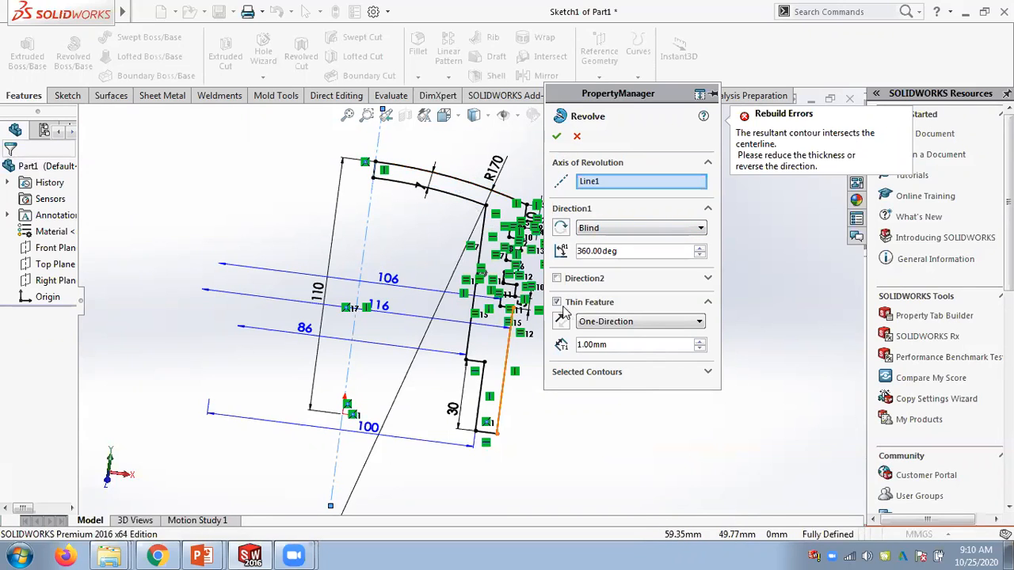
click(557, 302)
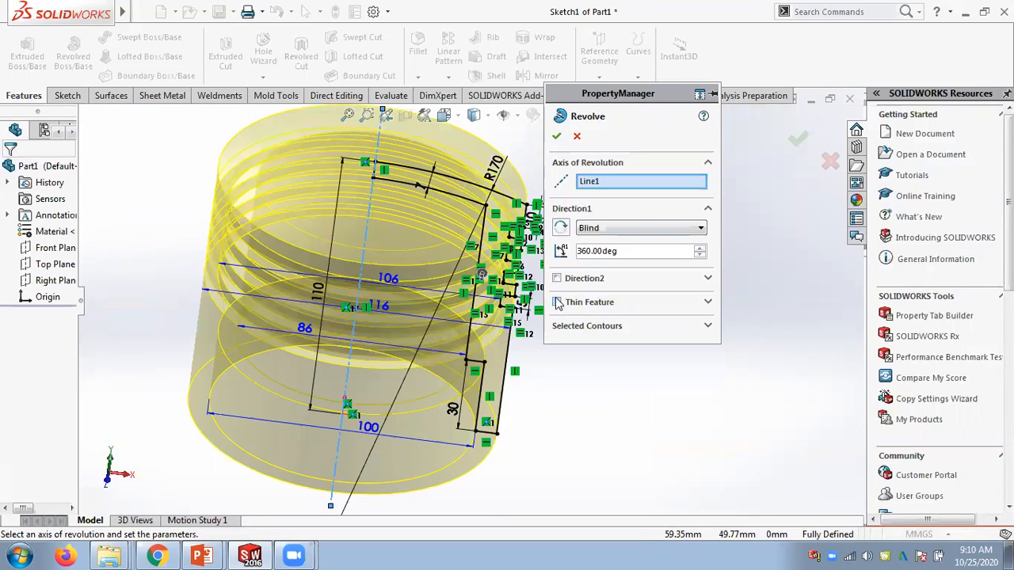
click(577, 136)
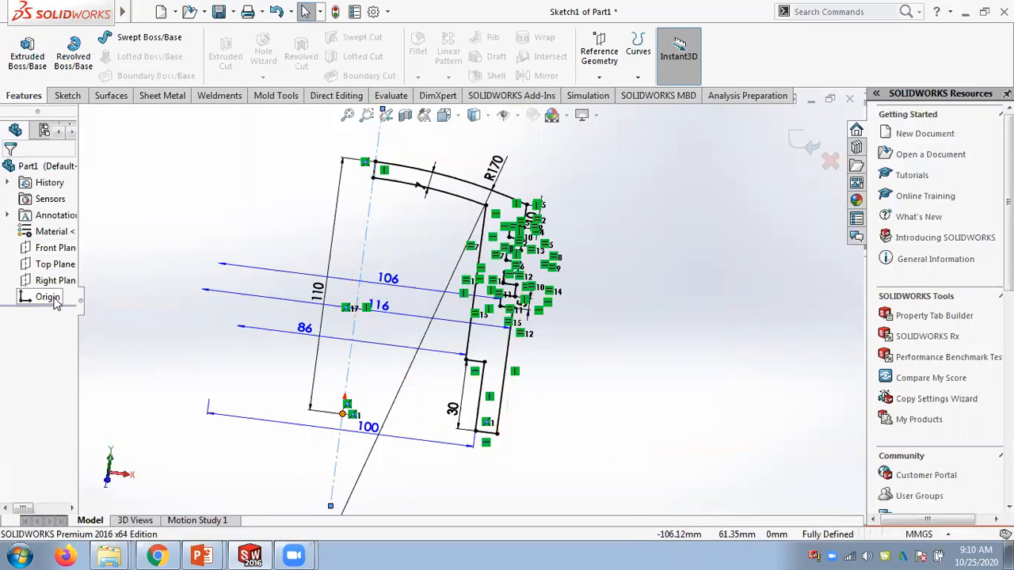
Revolve the piston profile 360° about its vertical centerline as a solid without the thin option.
click(76, 63)
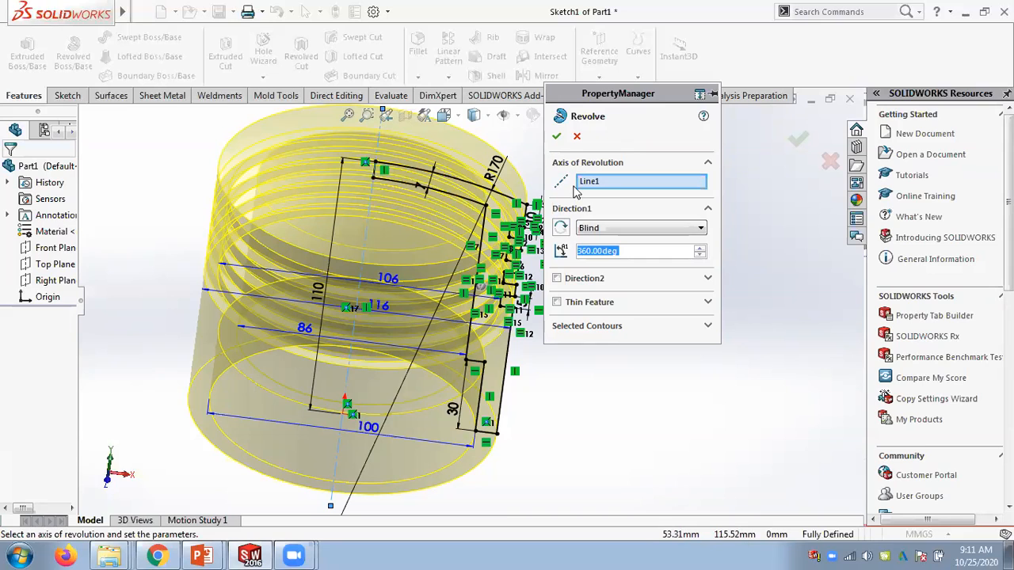
click(556, 136)
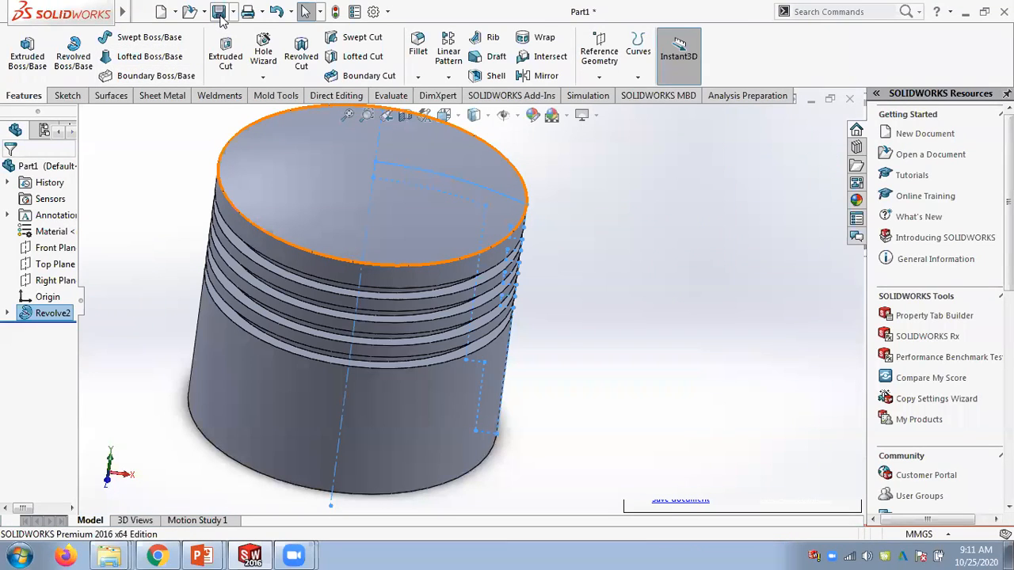
Save the part as "chapter 4 tut 2" in the Tutorial folder, checking the chapter number in the presentation, and close it.
key(ctrl+s)
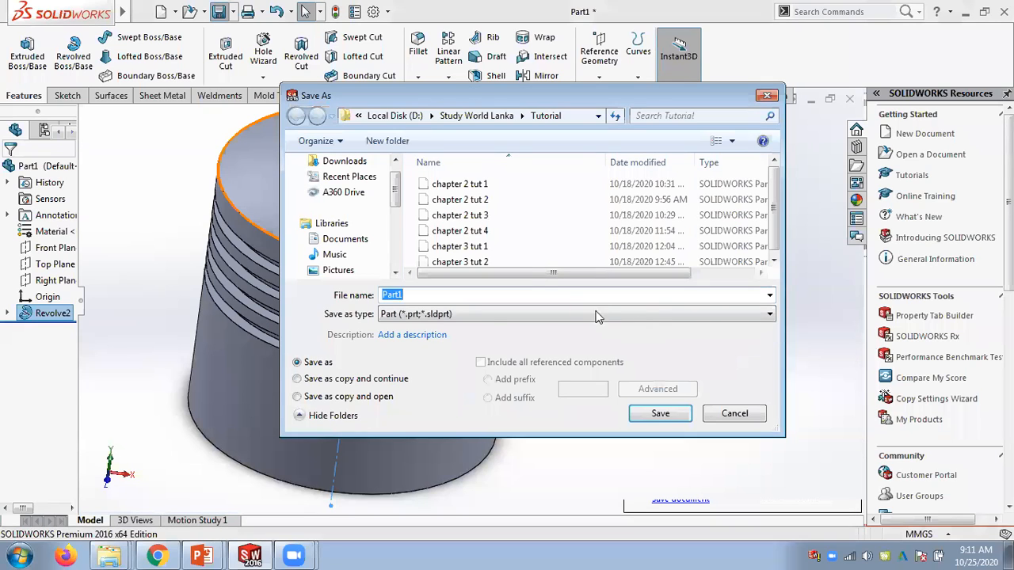
click(202, 555)
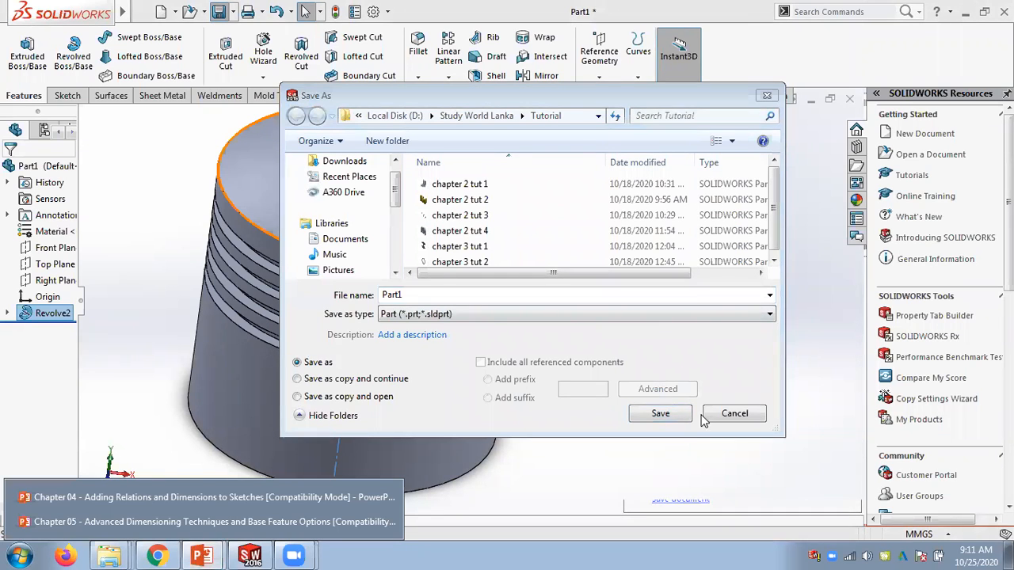
click(209, 553)
click(200, 552)
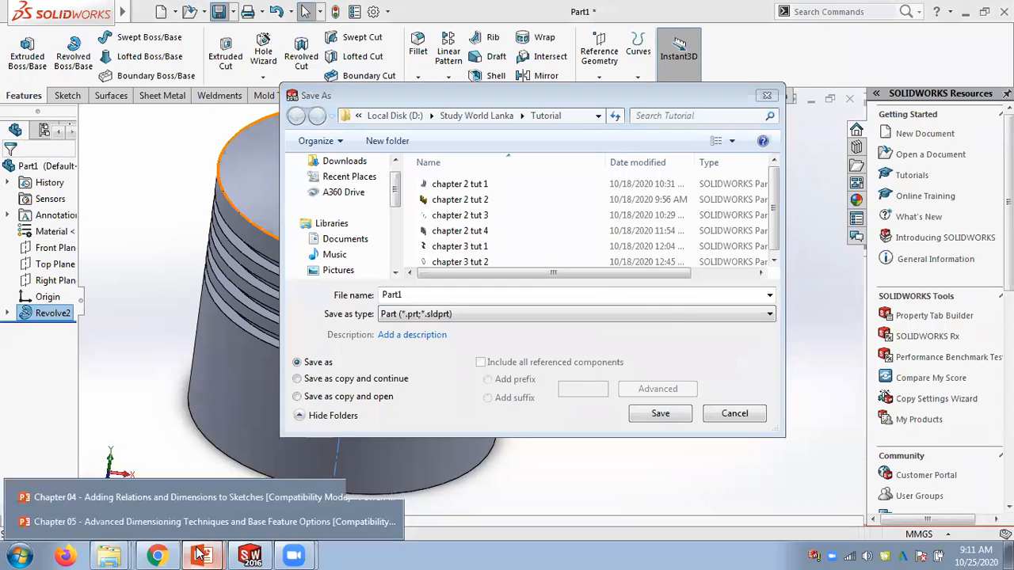
click(160, 488)
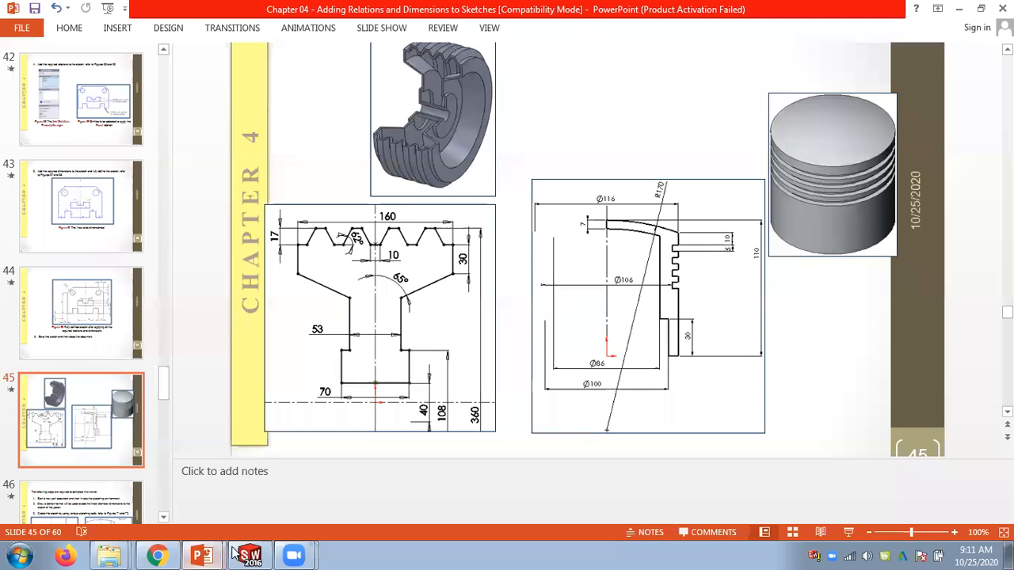
click(235, 554)
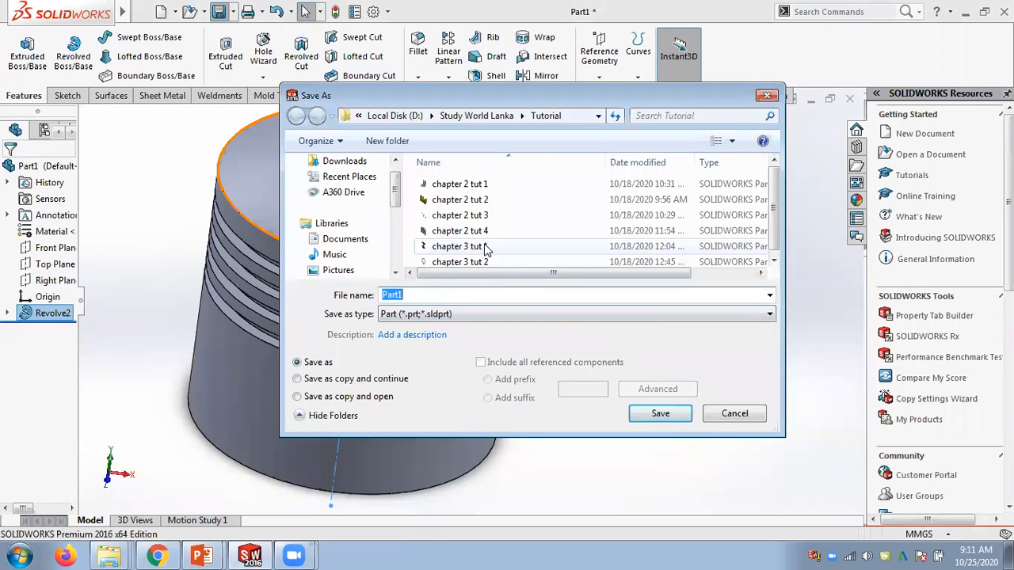
click(478, 200)
click(412, 296)
click(415, 295)
text(4 tut 2)
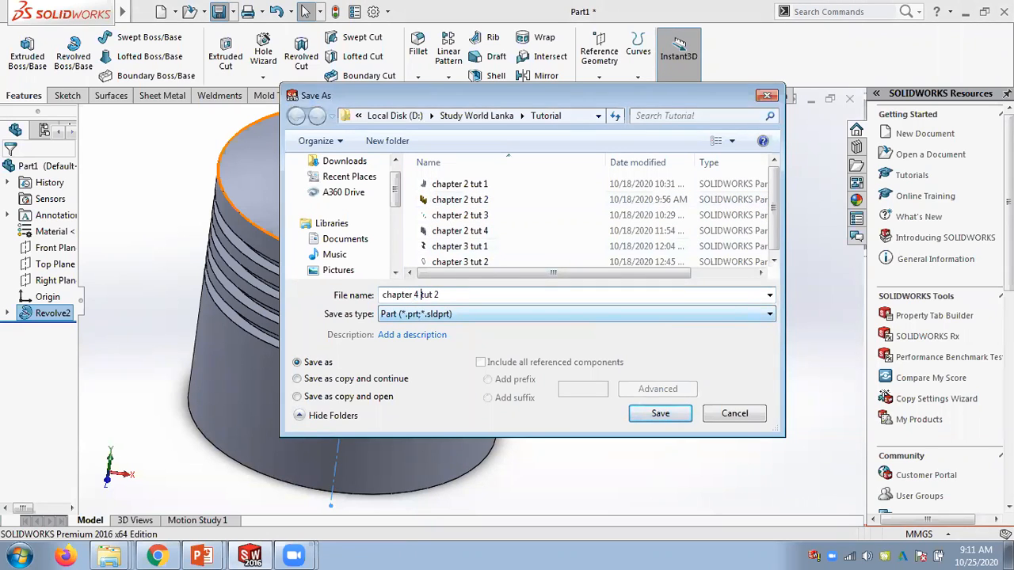
click(657, 413)
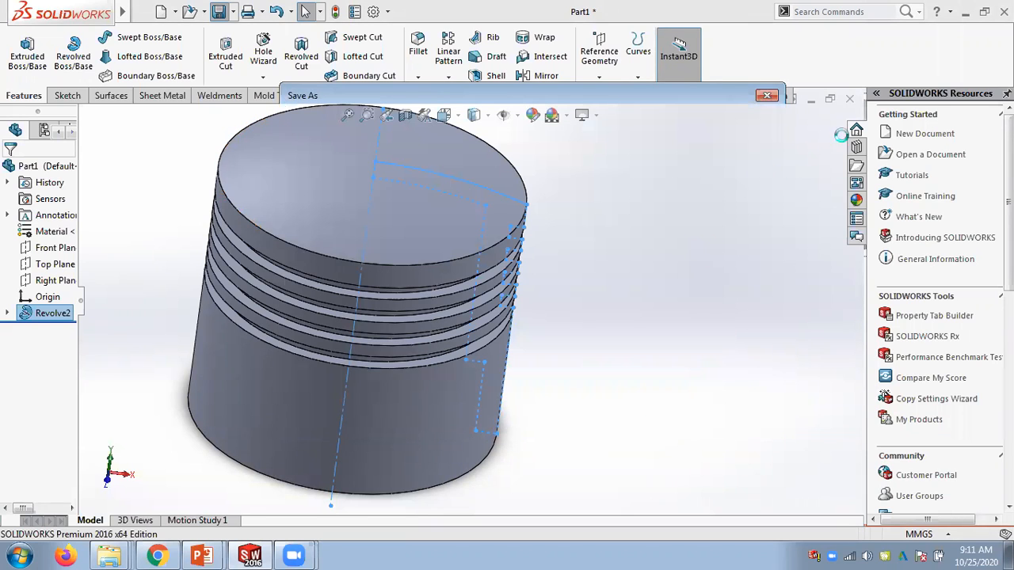
click(848, 98)
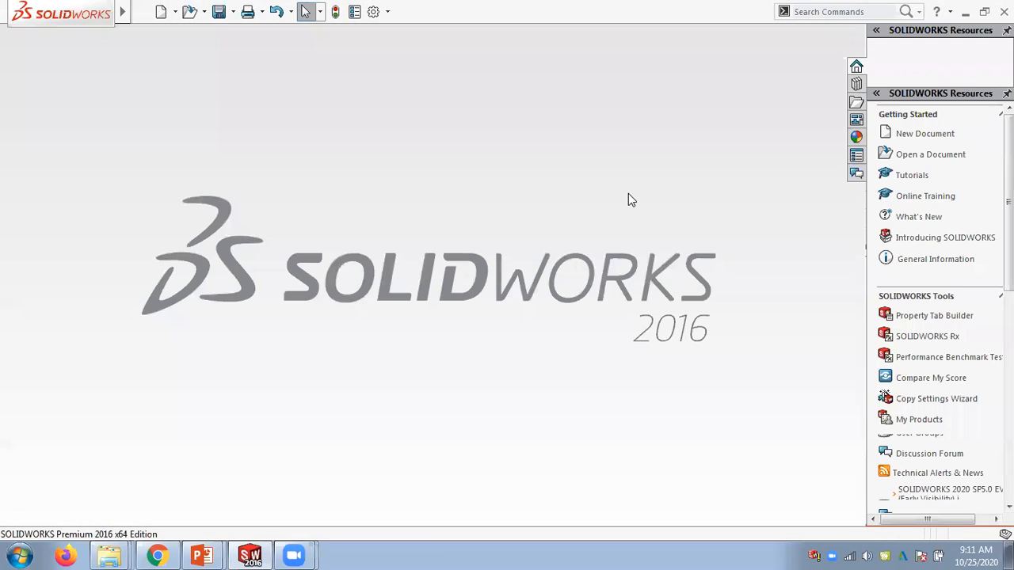
Study the dimensioned grooved-wheel section on slide 45 of the Chapter 04 PowerPoint presentation, and return to SOLIDWORKS.
mouse_move(202, 556)
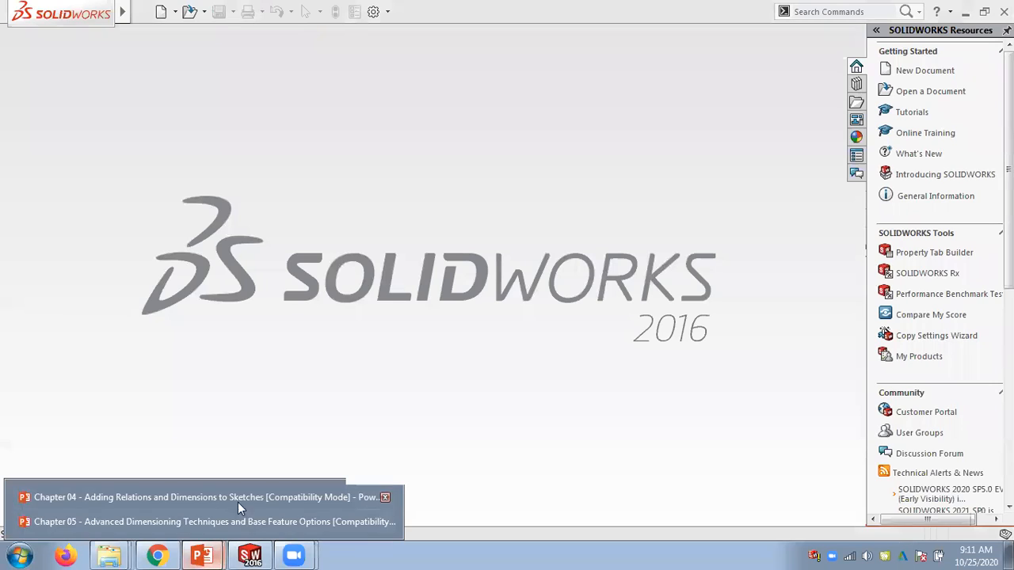
click(192, 497)
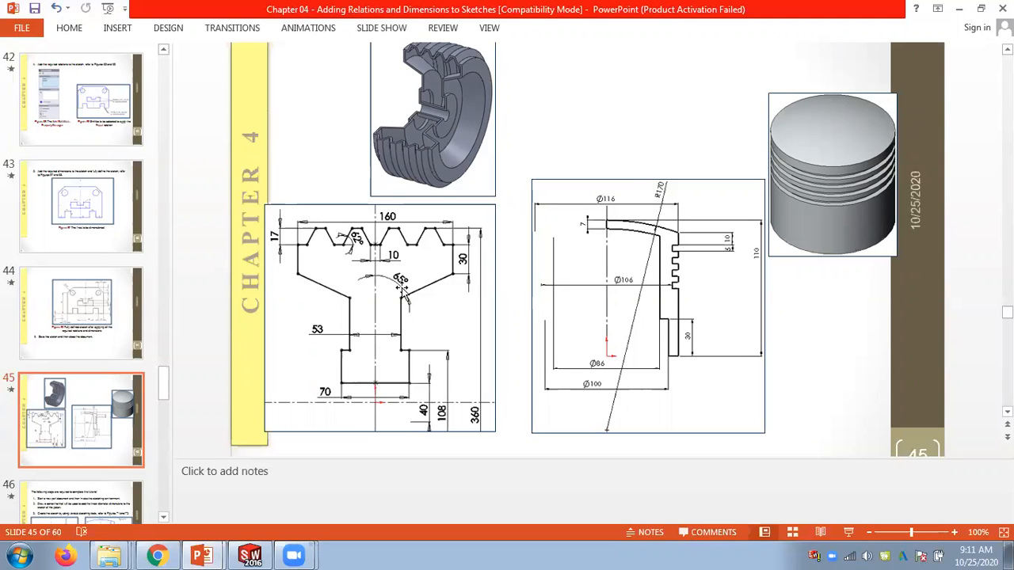
click(248, 552)
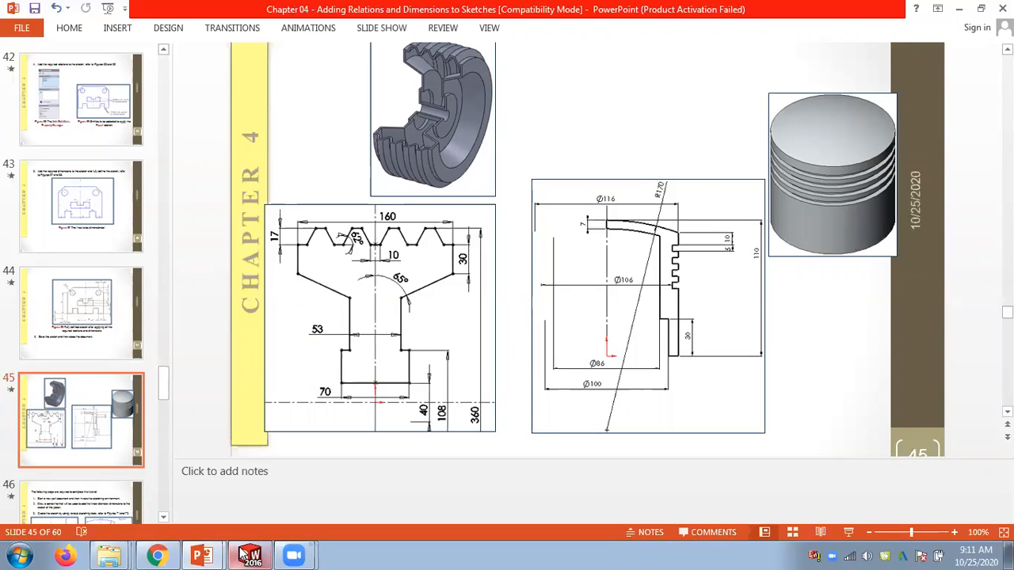
Create a new part document and start a sketch on the Top Plane.
click(176, 11)
click(182, 32)
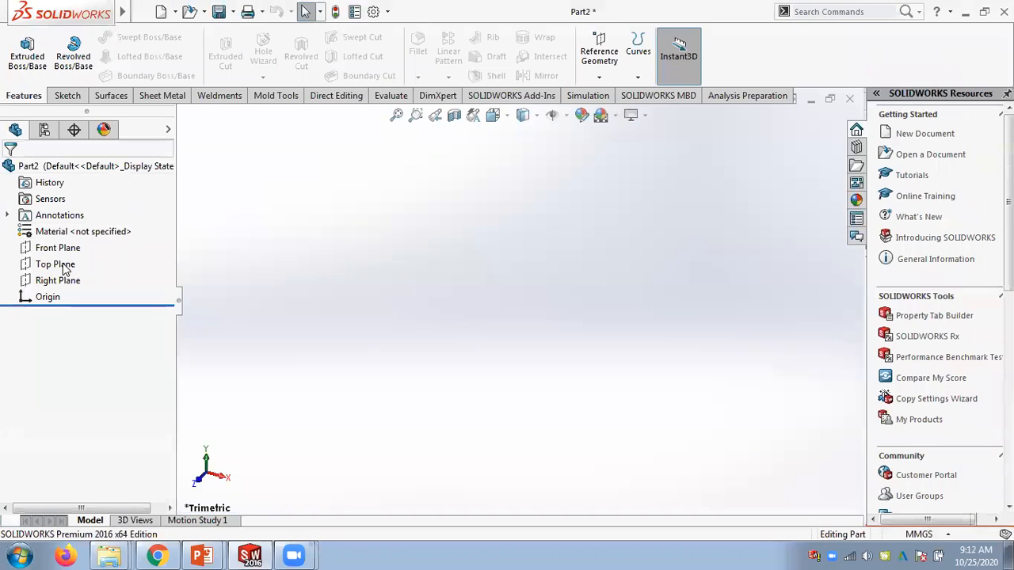
click(56, 265)
click(69, 244)
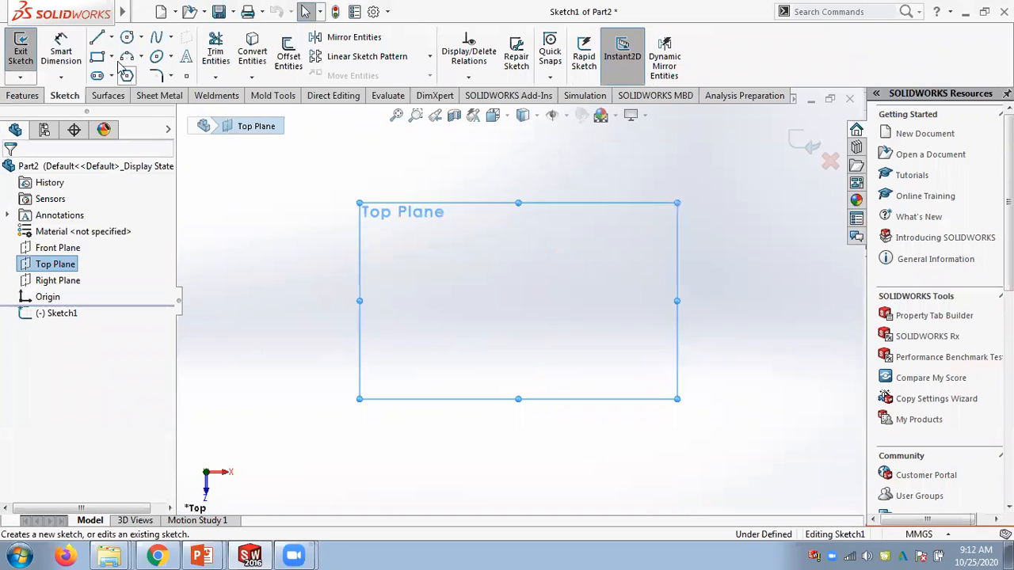
Sketch a vertical centerline through the origin, extending both above and below it.
click(111, 37)
click(133, 74)
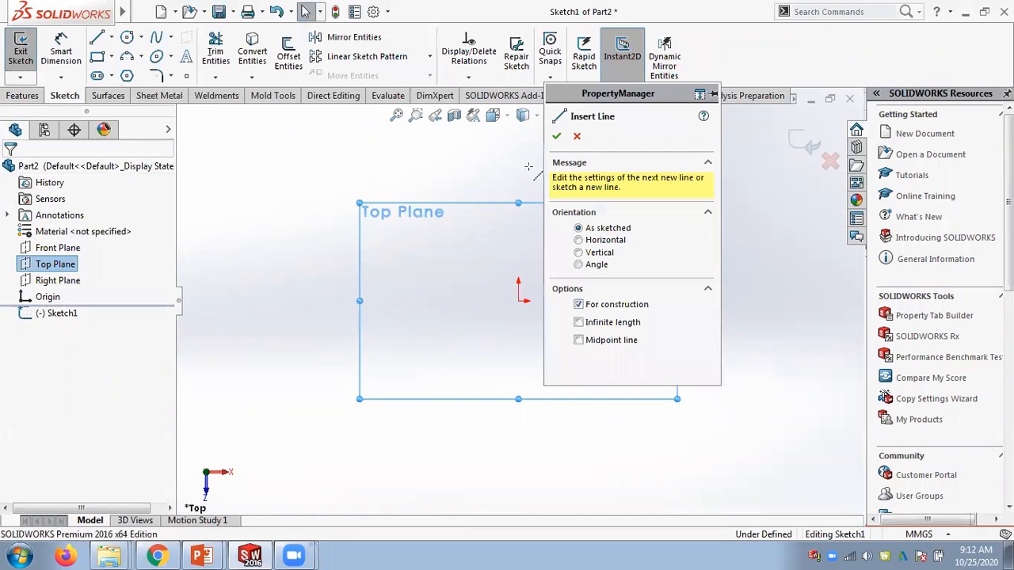
click(518, 166)
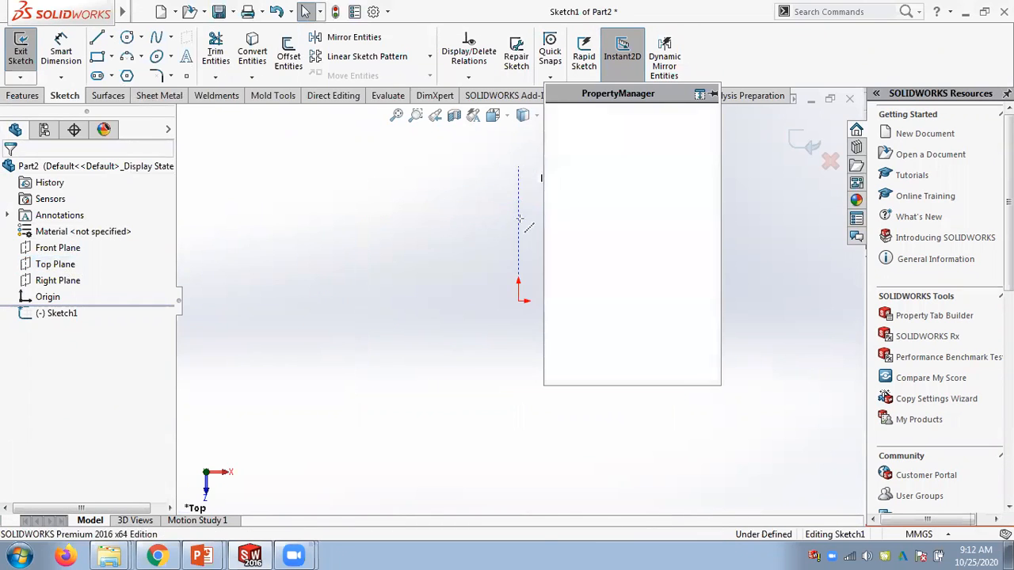
click(519, 415)
key(Escape)
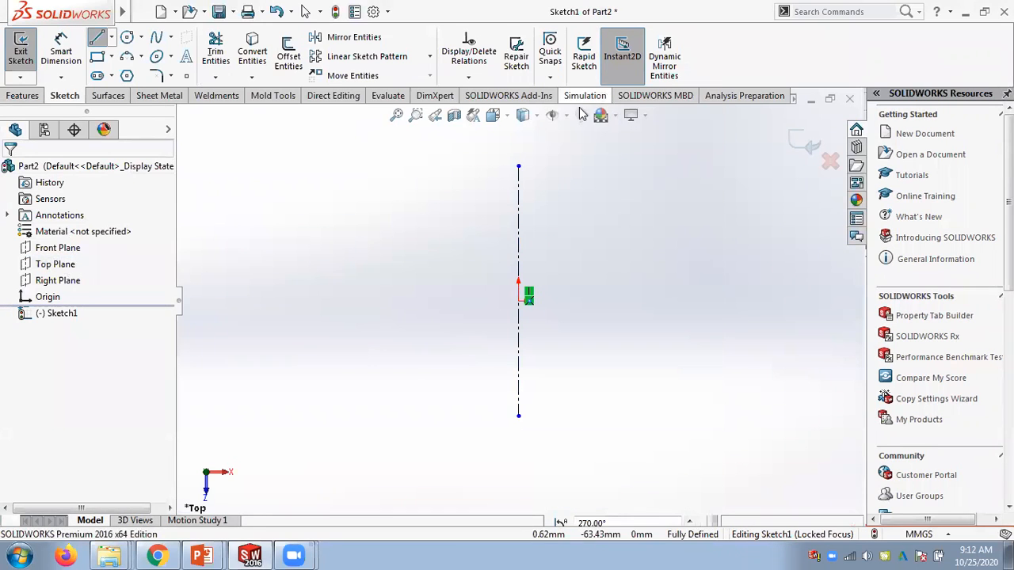
Sketch the half profile above the origin with connected lines: horizontal base, vertical outer side, two-peak zigzag top and short horizontal segment ending on the centerline.
click(97, 38)
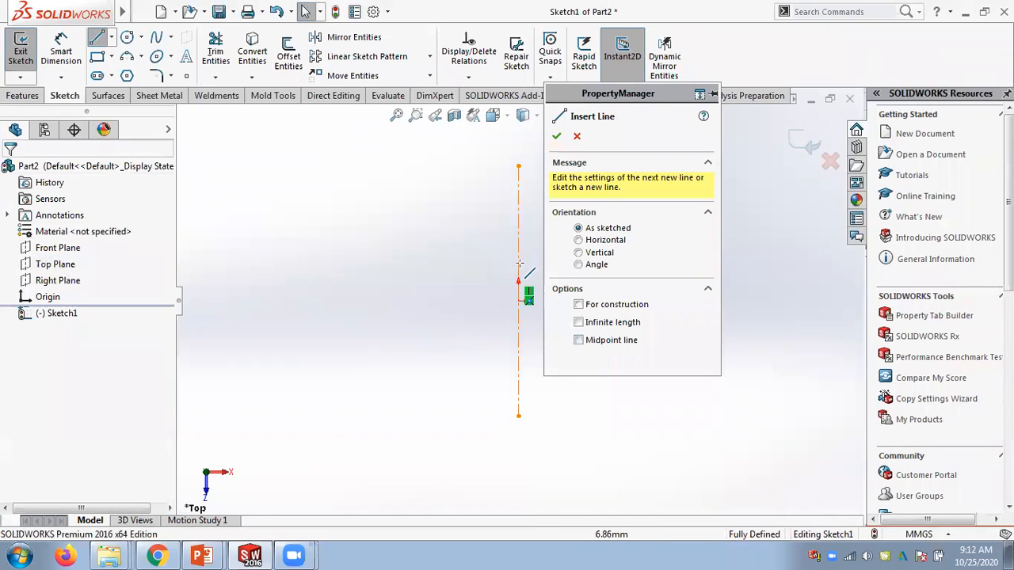
drag(679, 123, 780, 174)
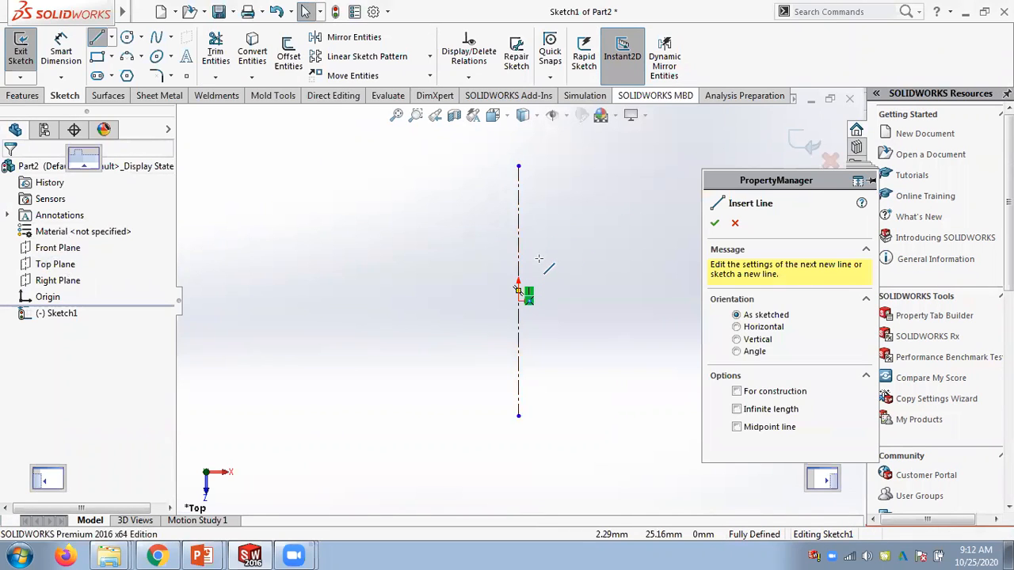
click(519, 259)
click(589, 259)
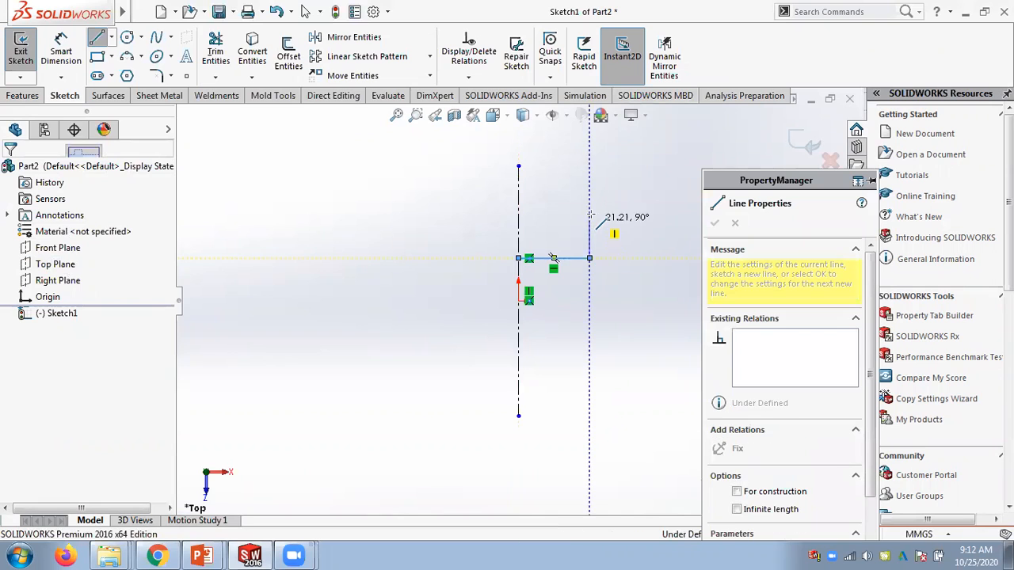
click(589, 210)
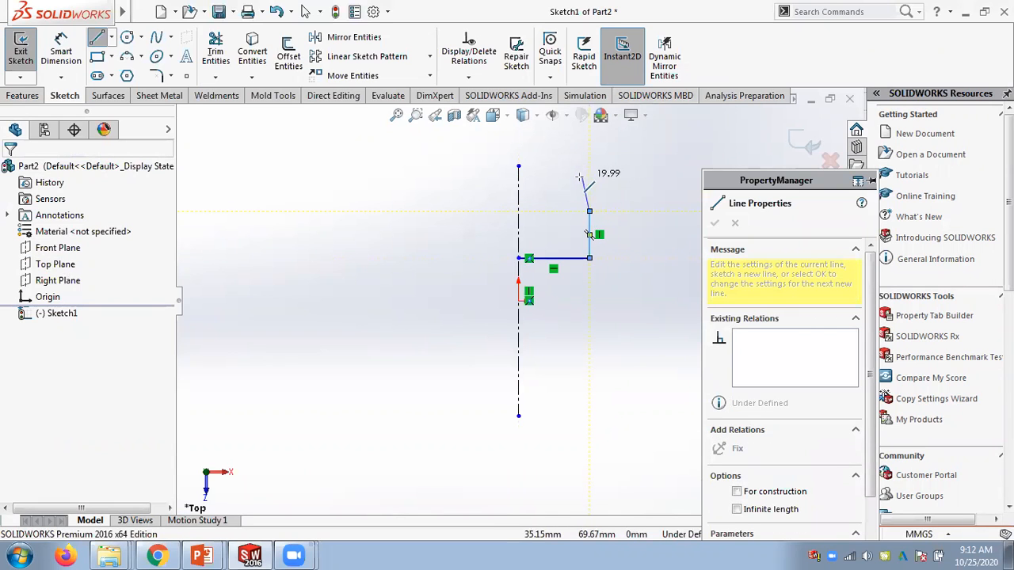
click(532, 193)
click(528, 211)
click(519, 211)
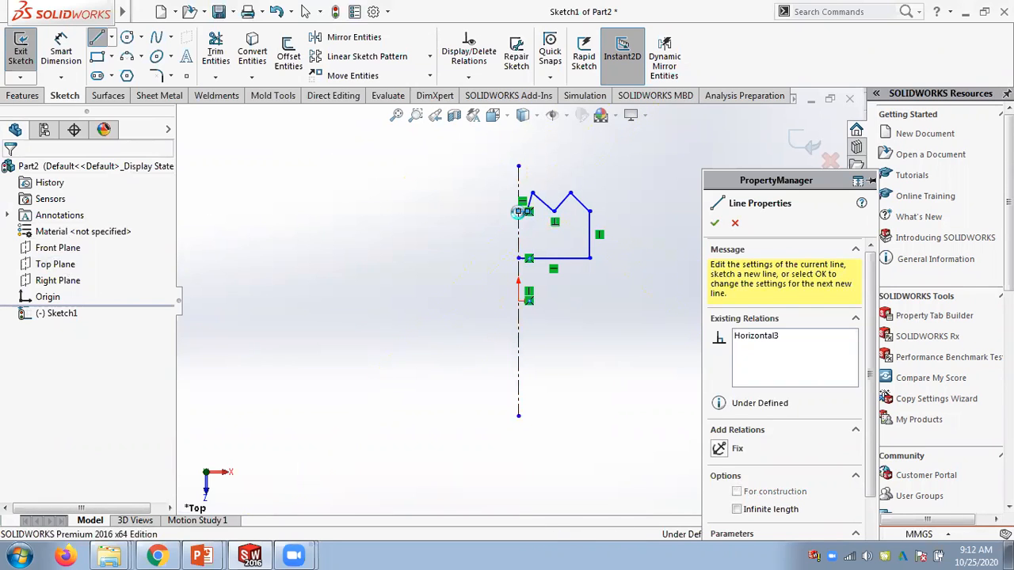
key(Escape)
scroll(536, 210, down, 2)
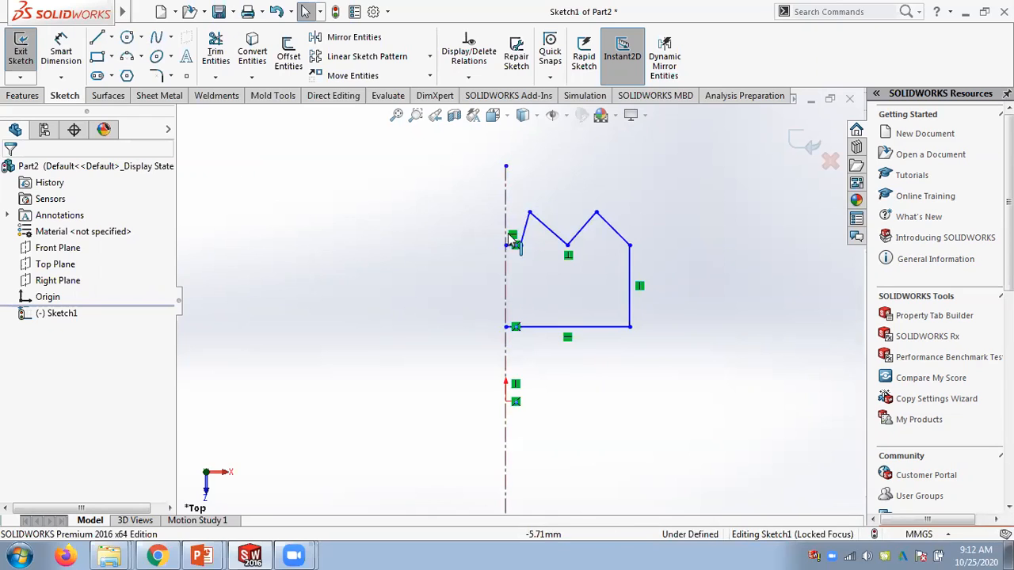
Try to make the two upward-right slanted lines of the zigzag parallel, and undo the relation.
click(532, 228)
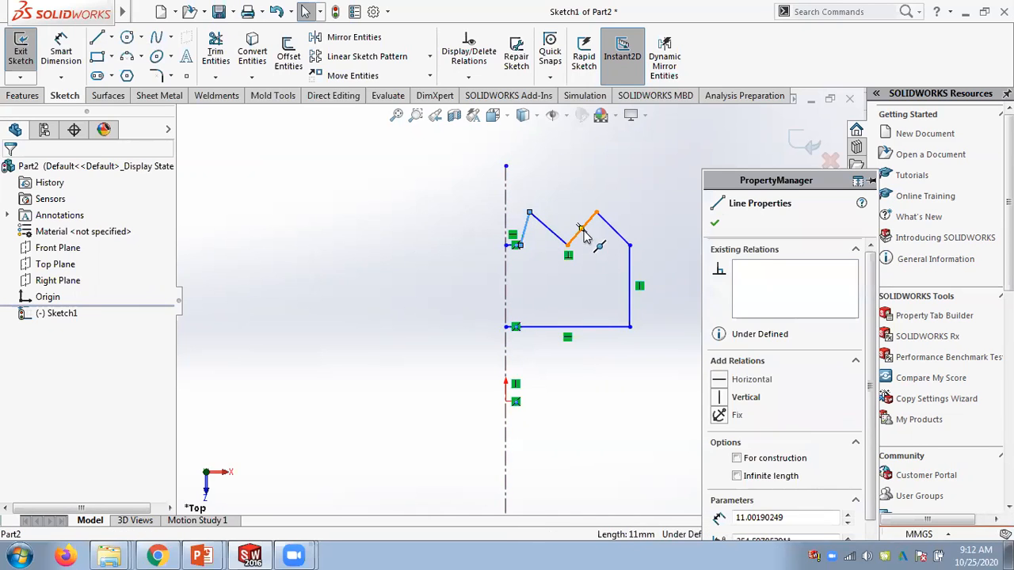
ctrl+click(581, 229)
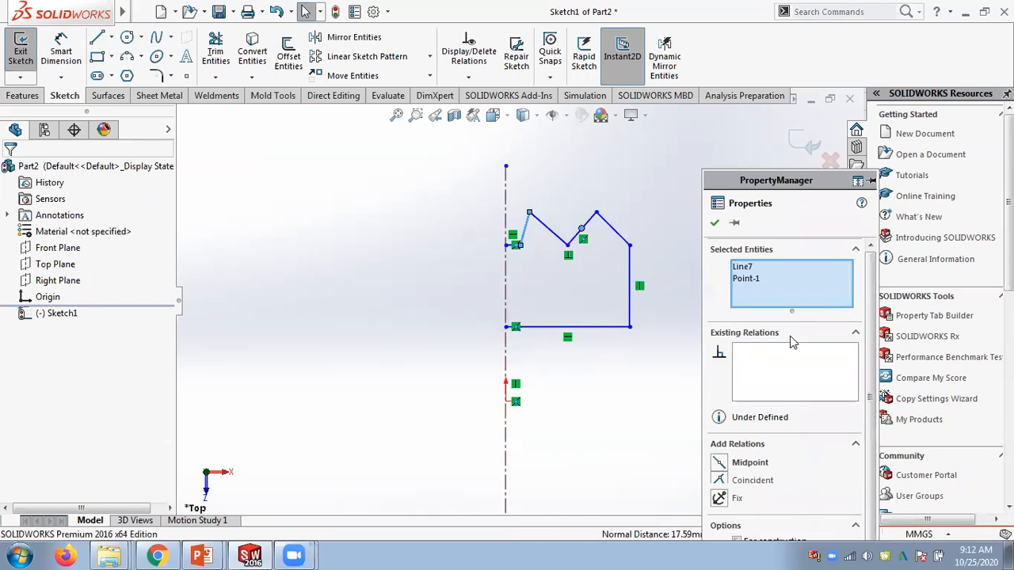
drag(757, 182, 742, 287)
click(578, 216)
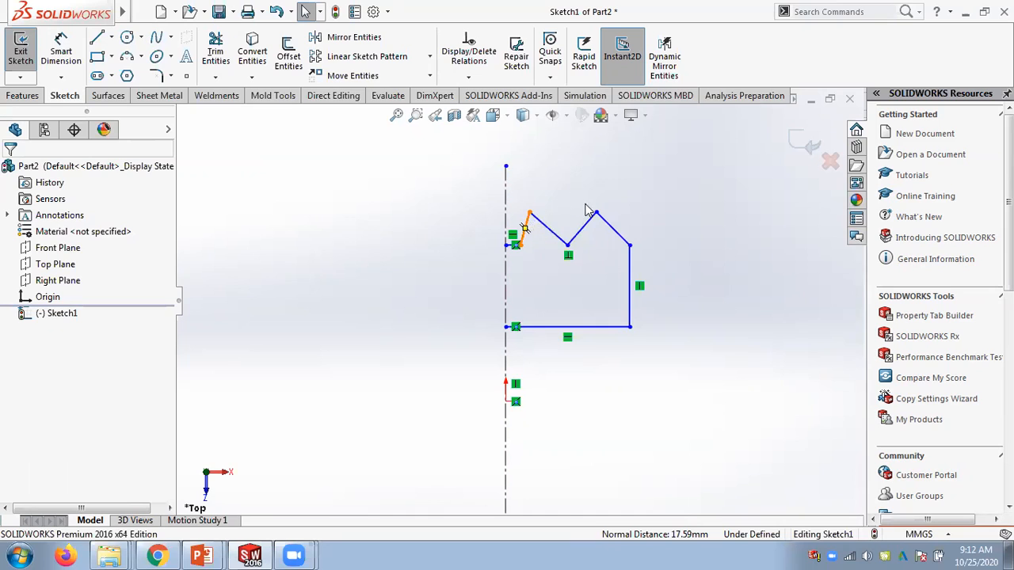
click(528, 227)
ctrl+click(594, 227)
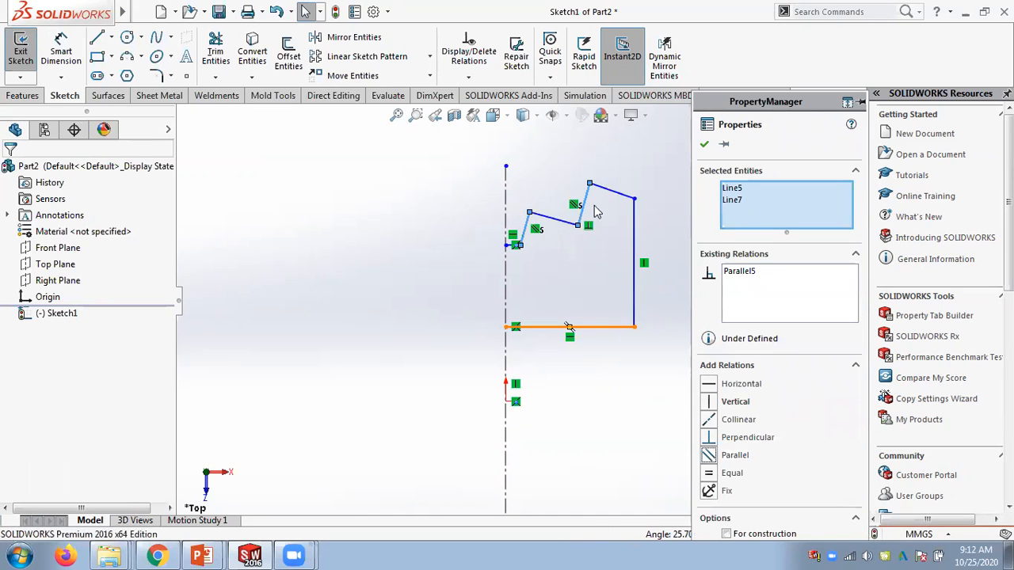
key(ctrl+z)
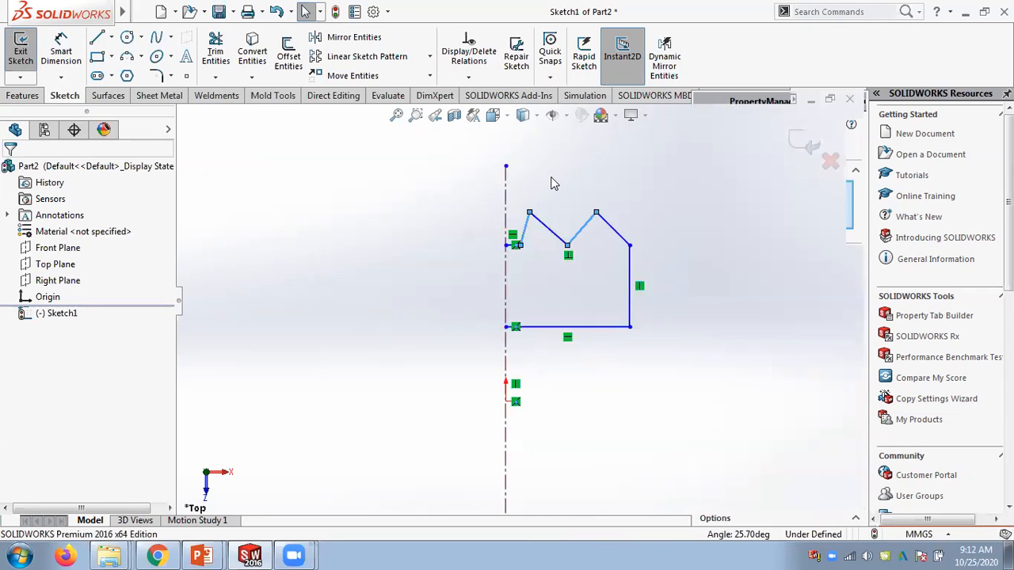
click(581, 182)
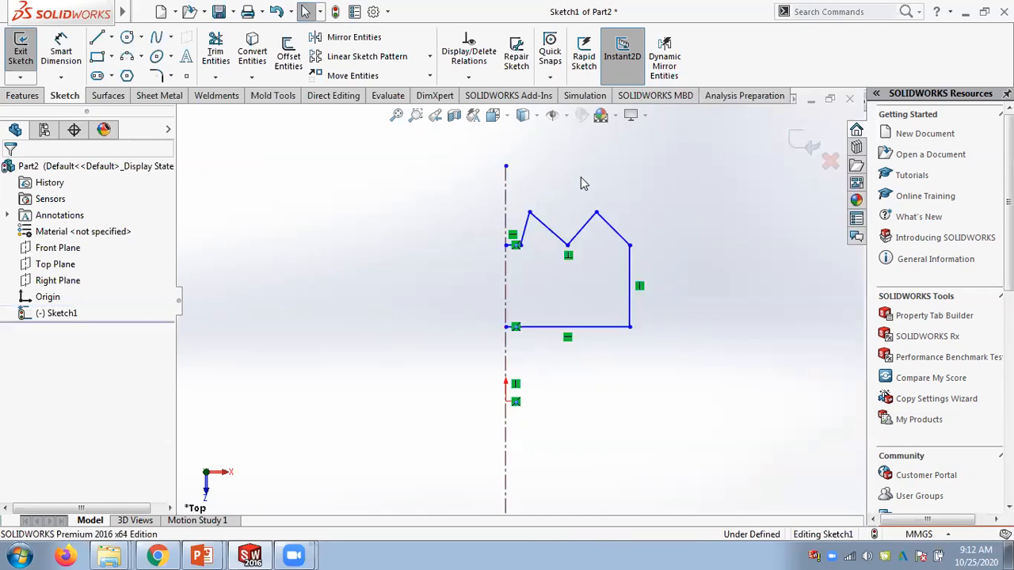
Draw a horizontal construction centerline joining the two peaks of the zigzag.
click(111, 37)
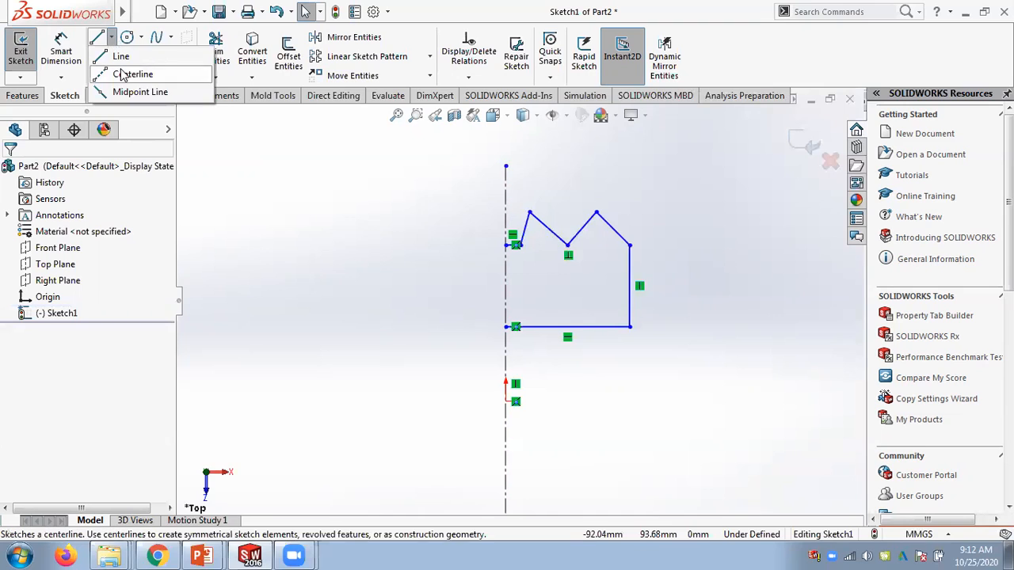
click(126, 75)
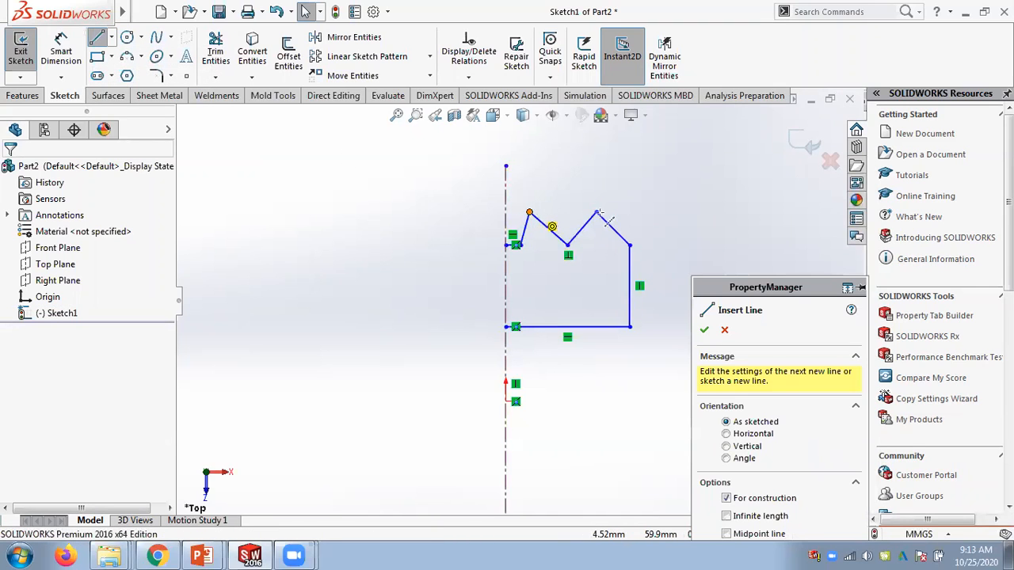
click(597, 212)
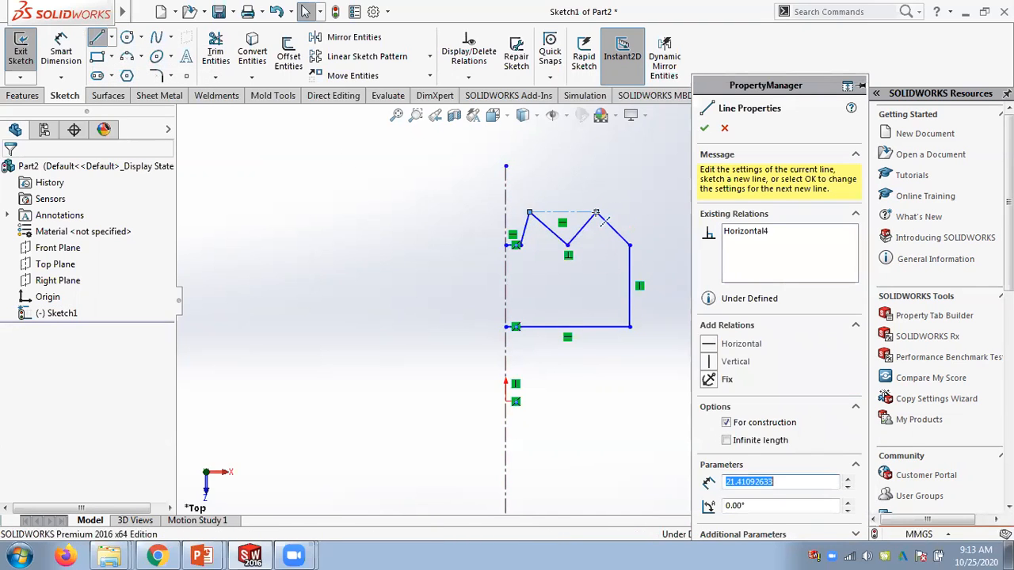
key(Escape)
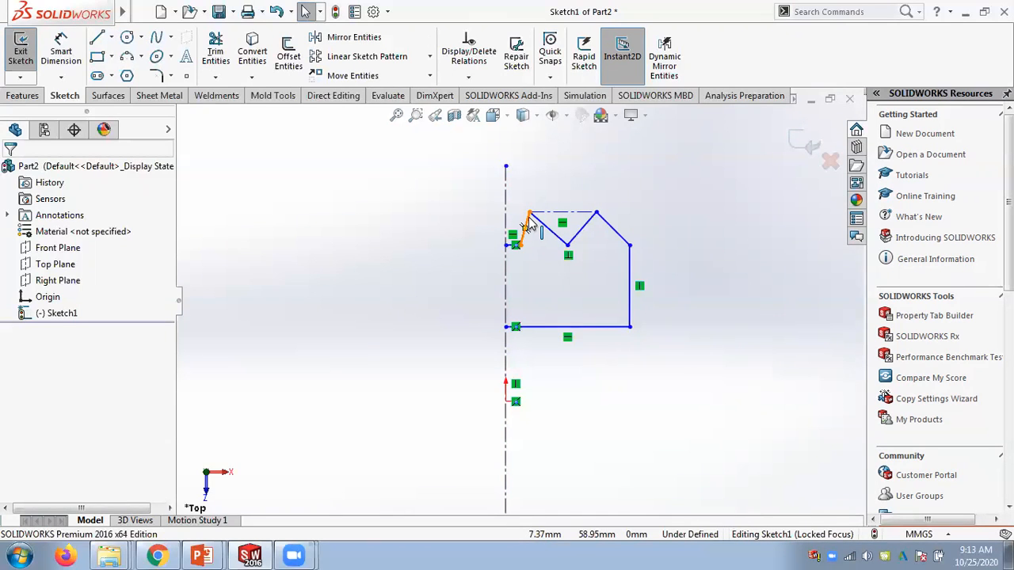
Add a Parallel relation between the innermost slanted line and the line rising to the outer peak.
click(526, 227)
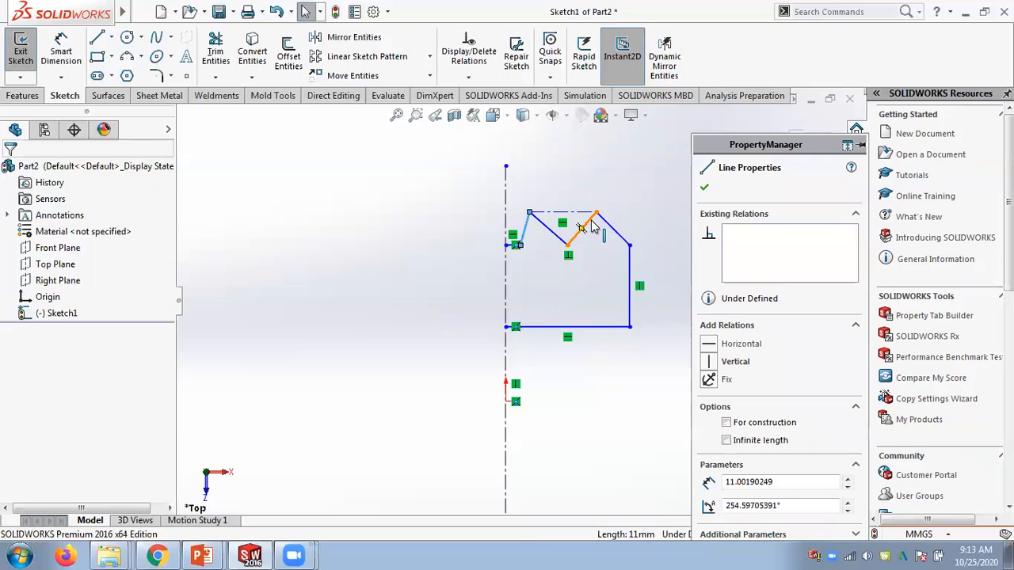
ctrl+click(591, 222)
click(735, 454)
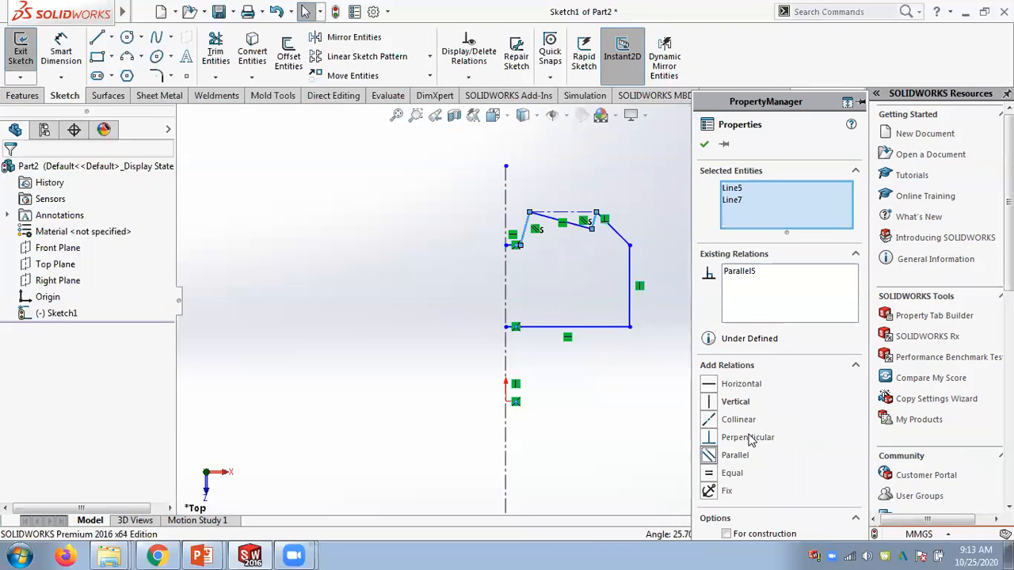
click(642, 173)
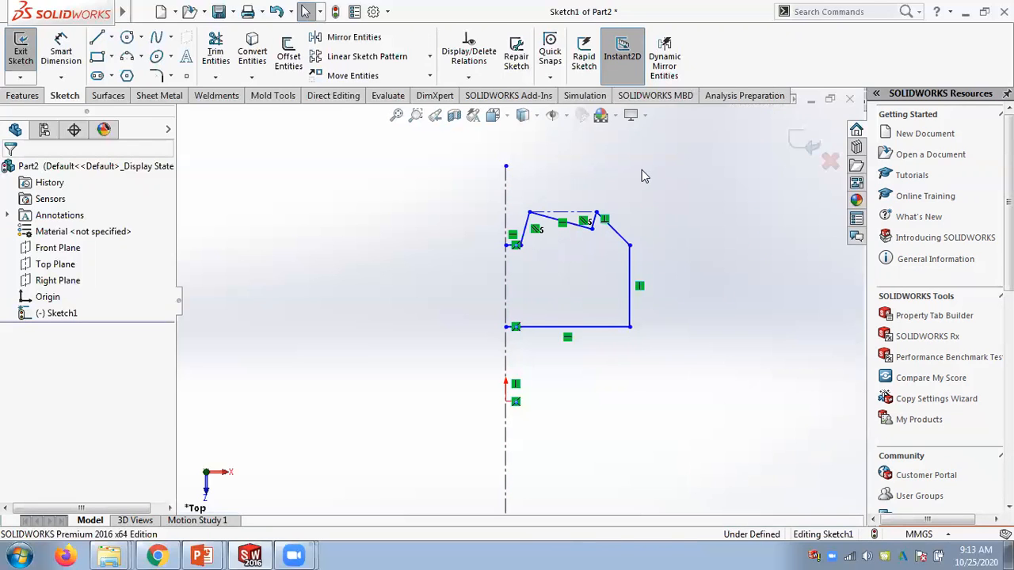
Add a Parallel relation between the two lines that slope down and outward from the peaks.
click(612, 231)
ctrl+click(552, 226)
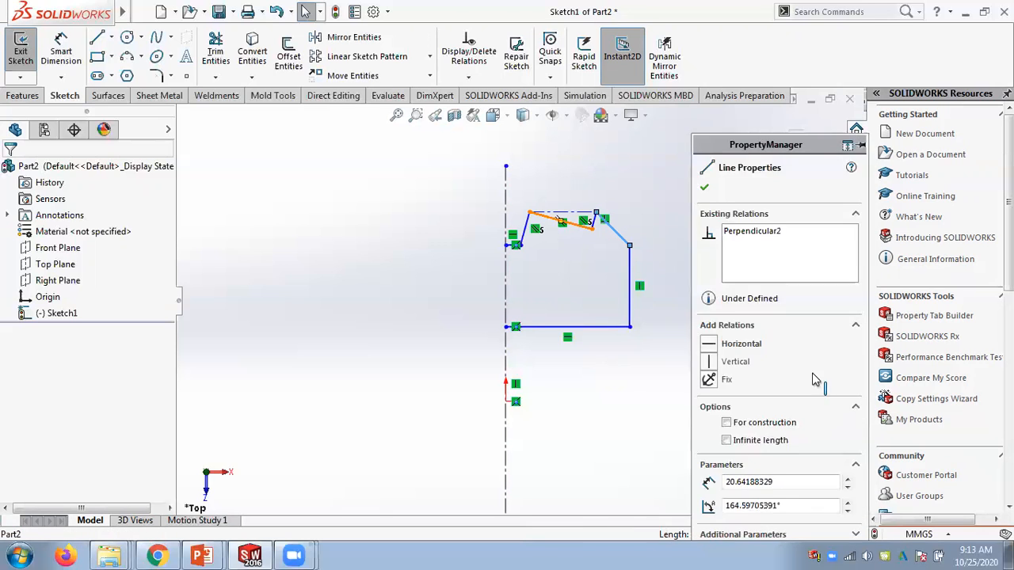
click(735, 455)
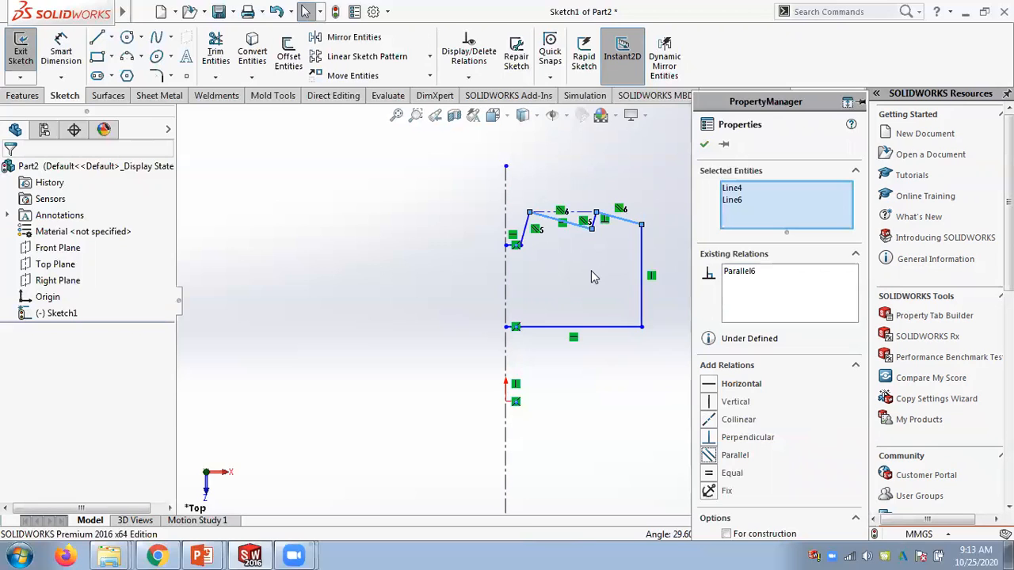
click(703, 145)
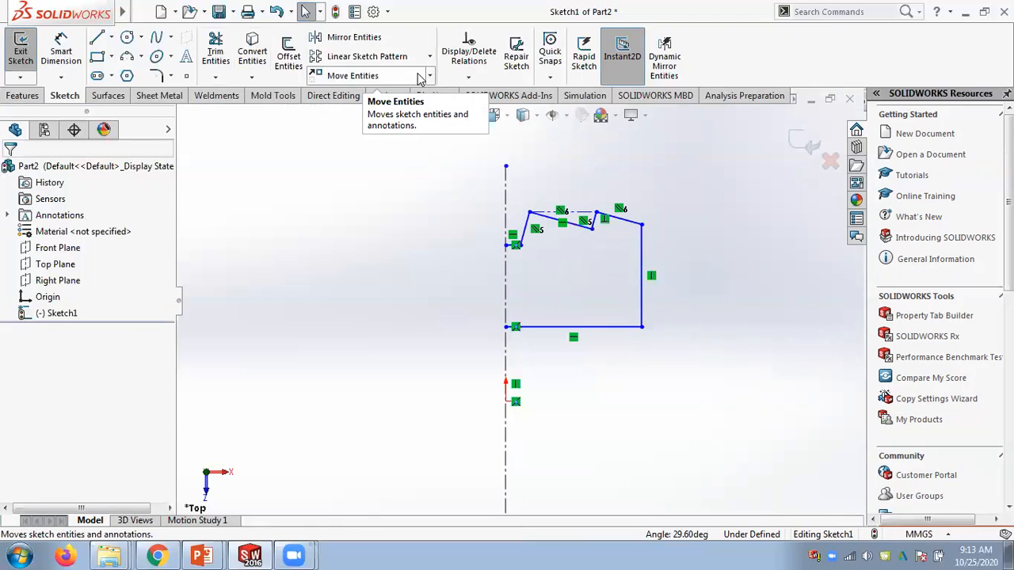
Mirror all half-profile lines, including the construction line between the peaks, about the vertical centerline with Copy enabled.
click(384, 43)
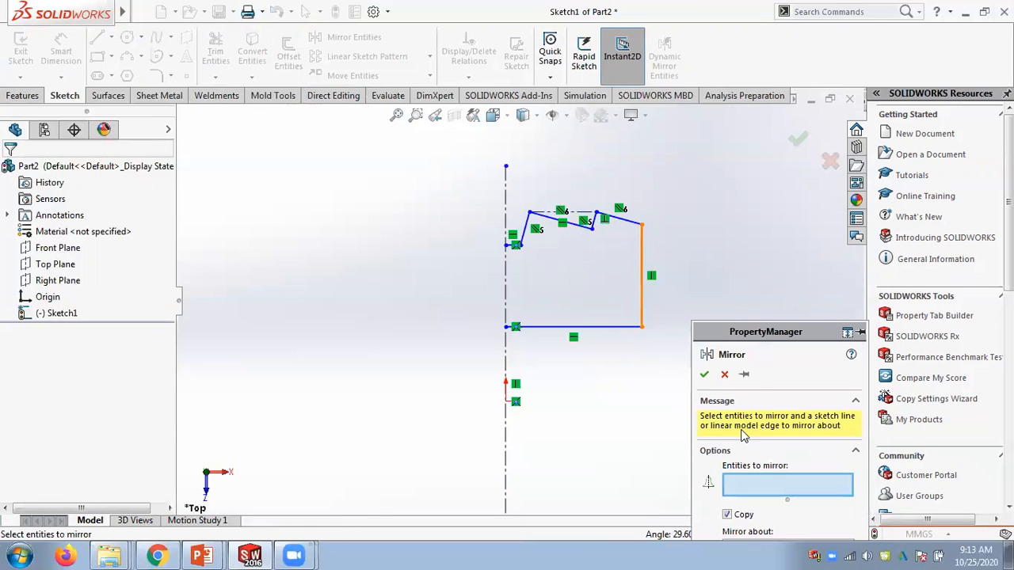
drag(757, 331, 758, 166)
drag(477, 177, 670, 358)
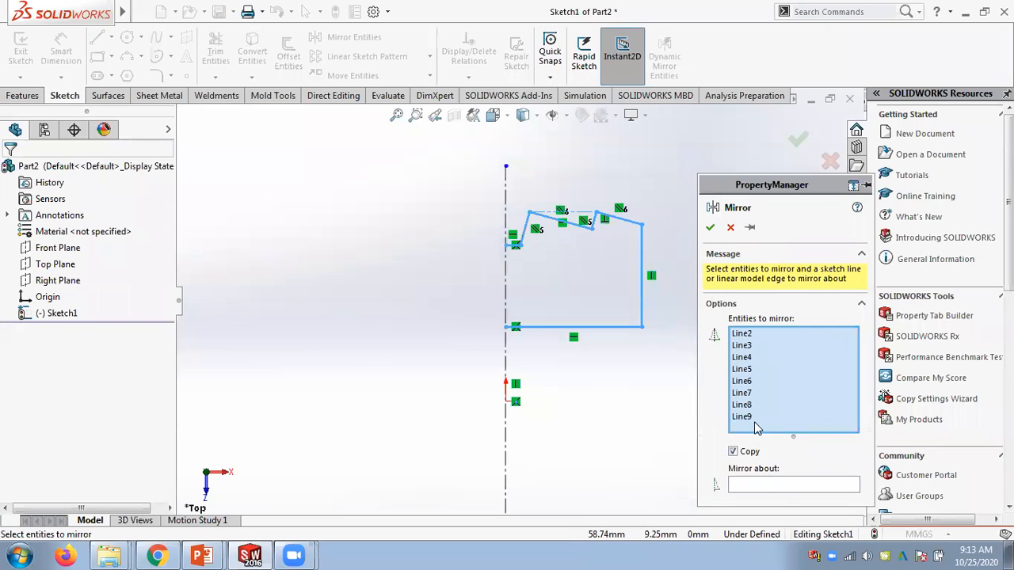
click(506, 437)
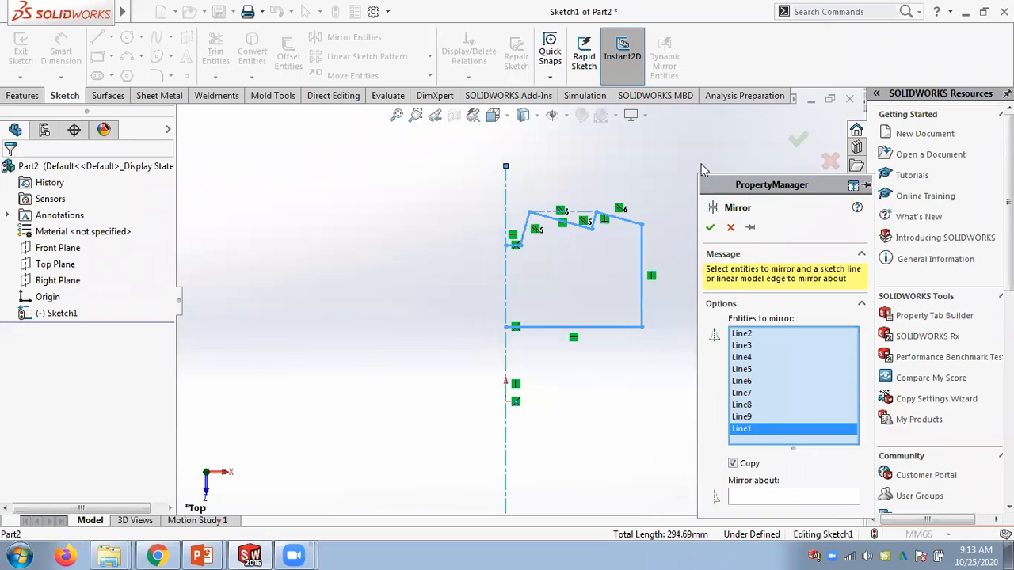
drag(733, 185, 721, 110)
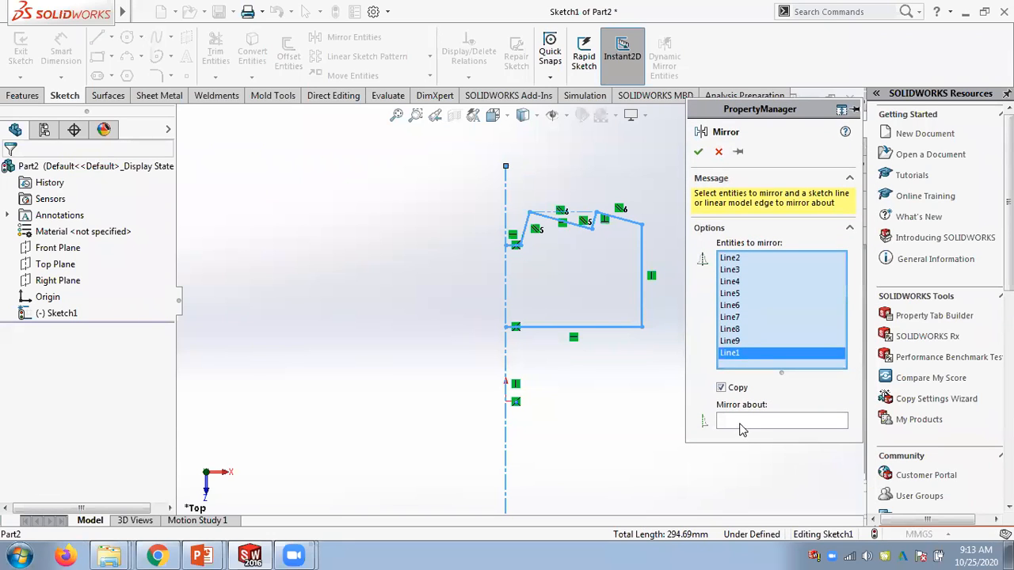
right_click(752, 353)
click(761, 319)
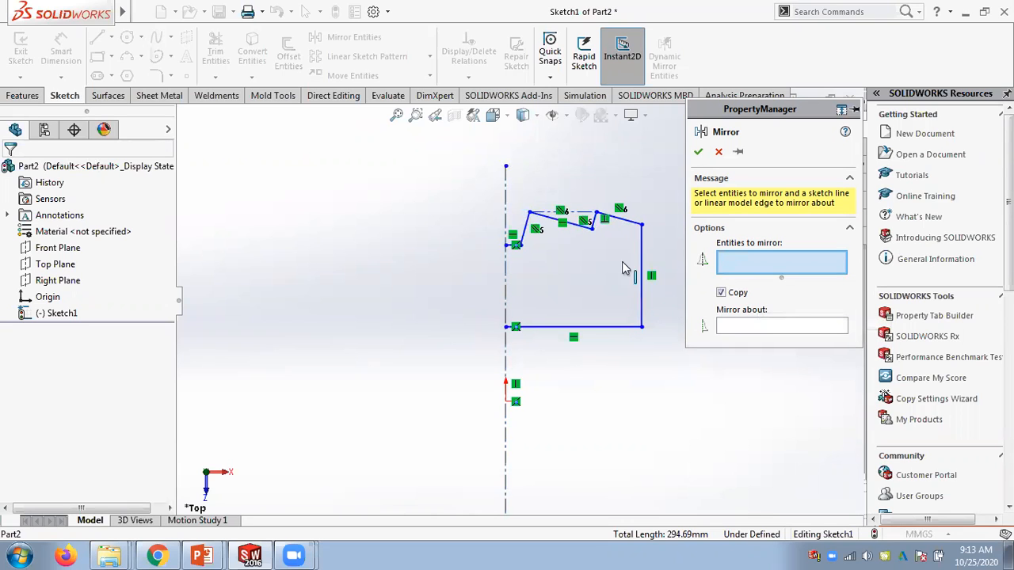
drag(478, 185, 663, 354)
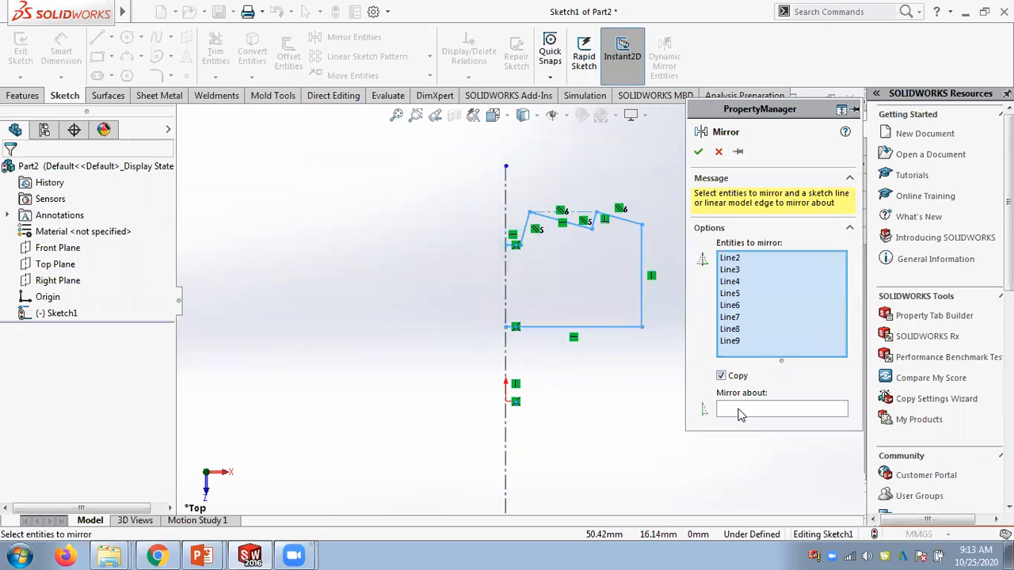
click(739, 410)
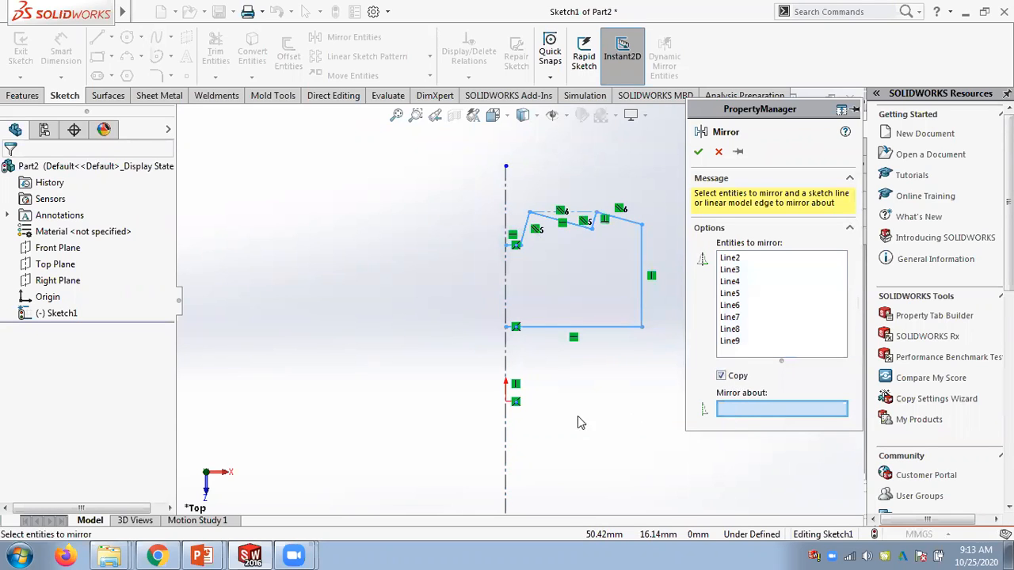
click(506, 436)
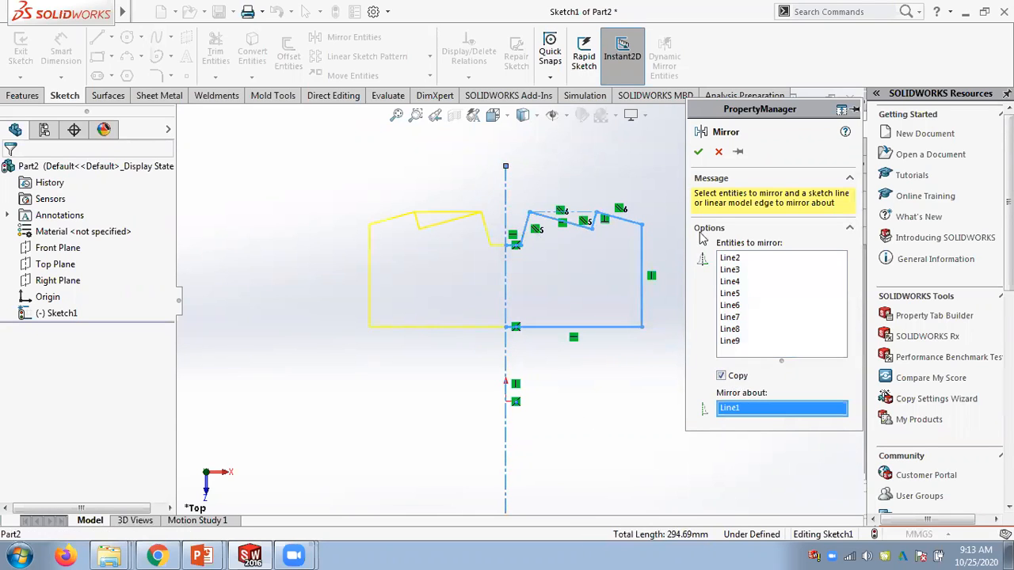
click(697, 152)
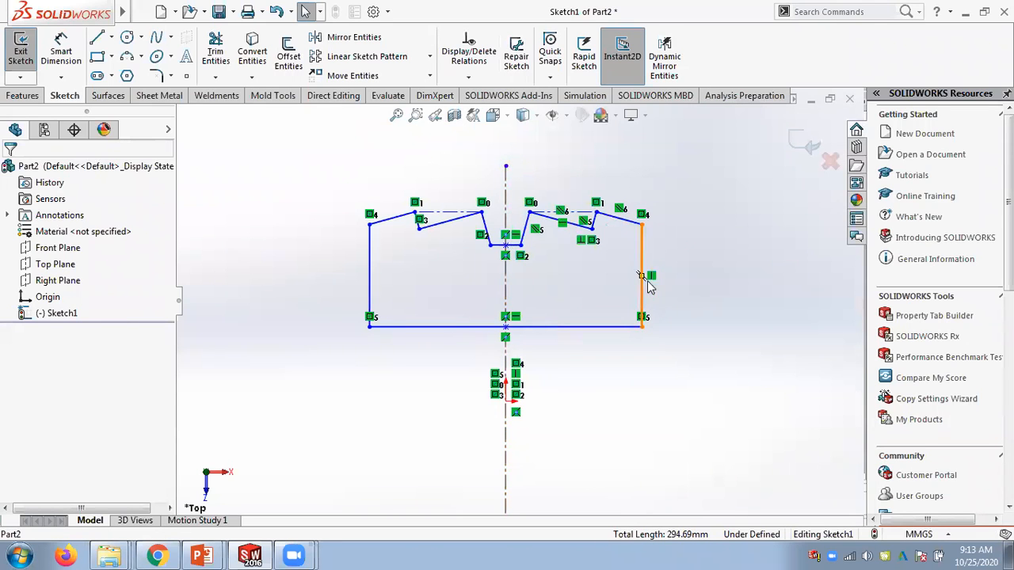
key(f)
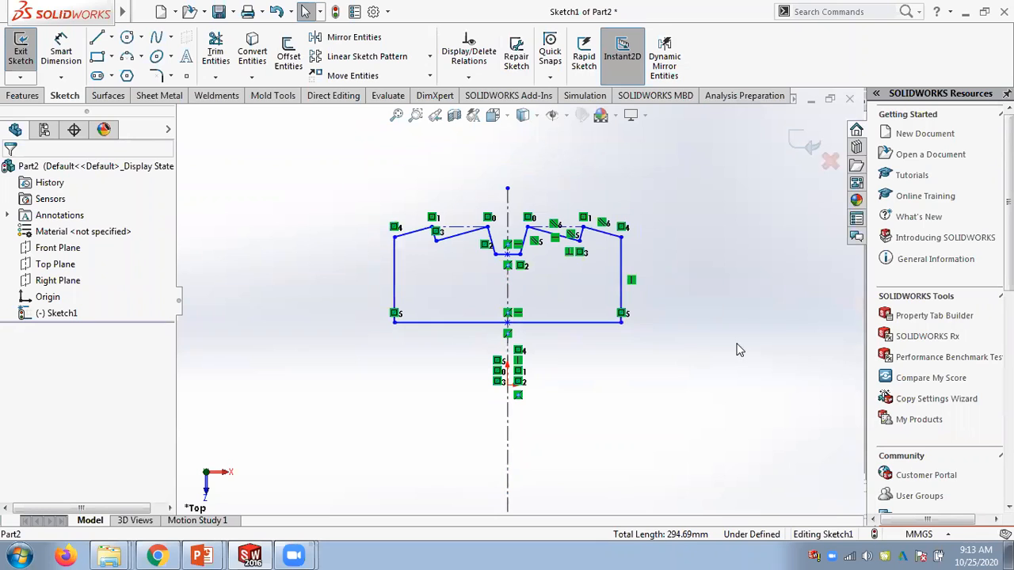
click(111, 38)
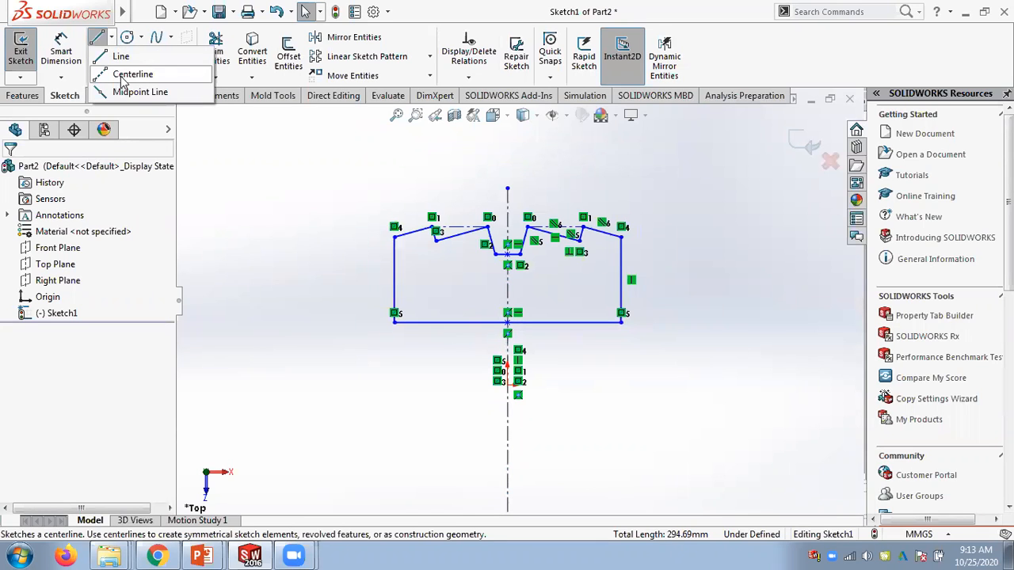
click(127, 75)
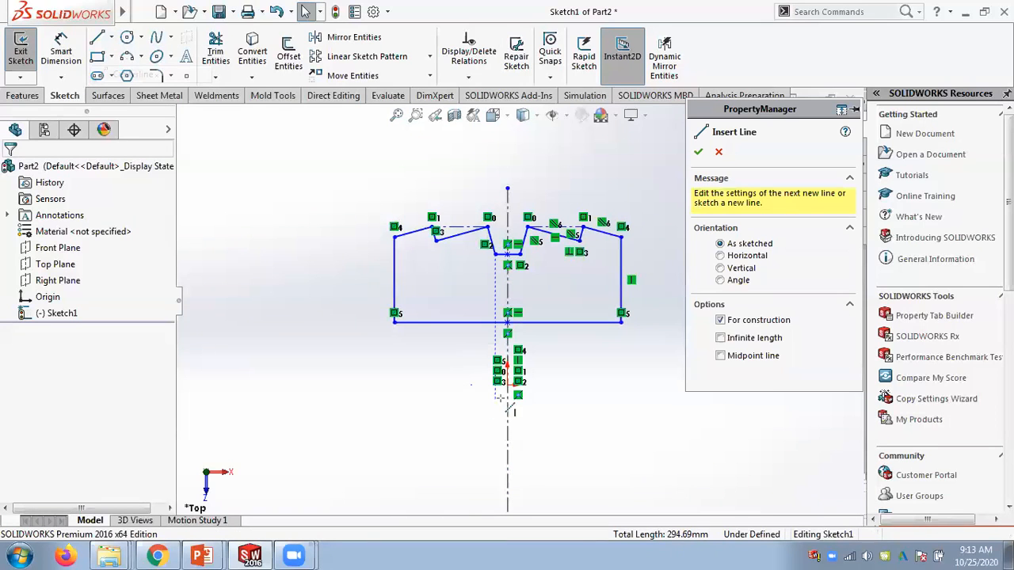
click(358, 384)
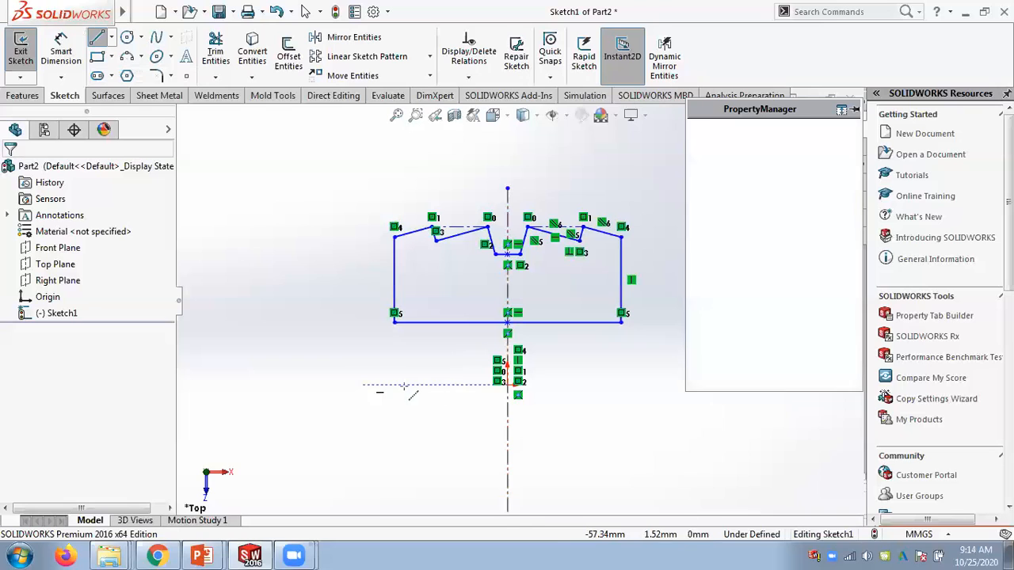
click(673, 379)
key(Escape)
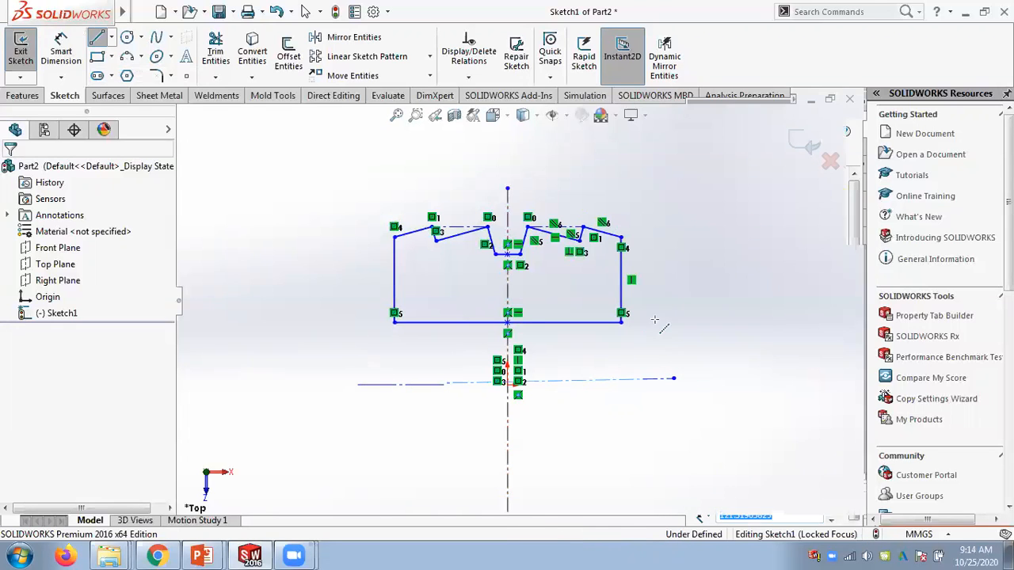
key(Escape)
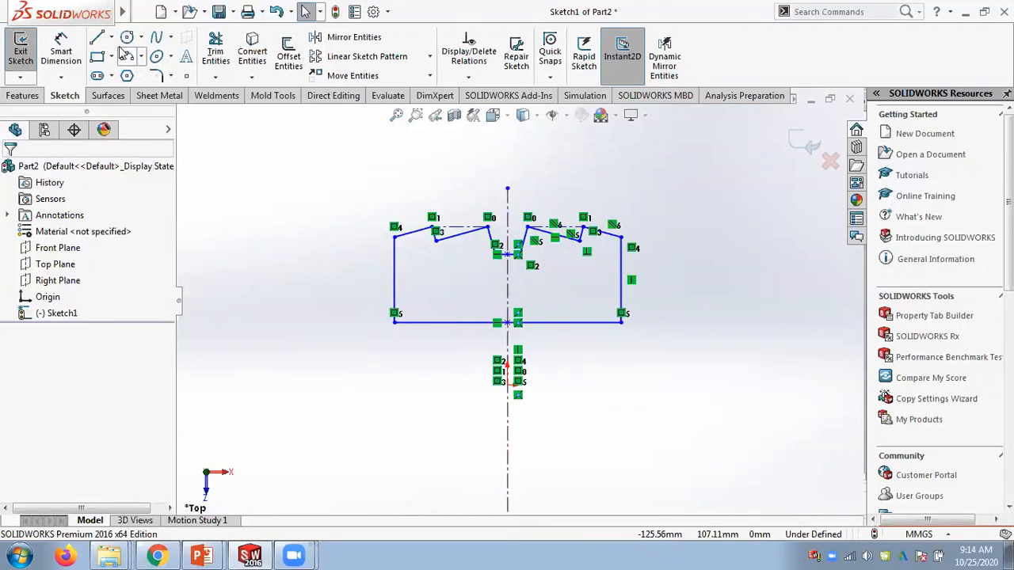
Draw a horizontal construction centerline about 73 mm long through the origin, below the closed profile.
click(111, 37)
click(487, 396)
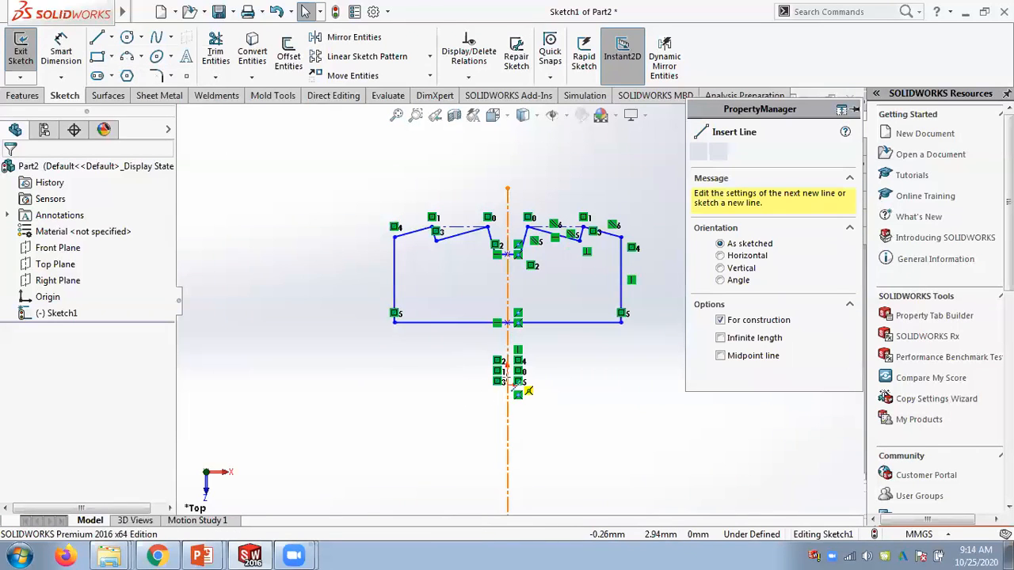
click(430, 384)
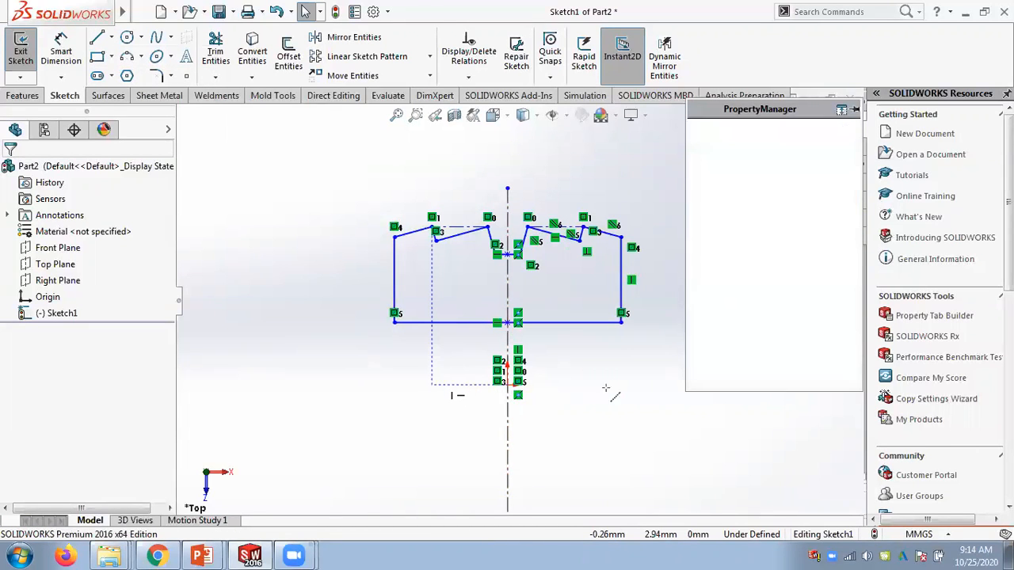
click(617, 389)
key(Escape)
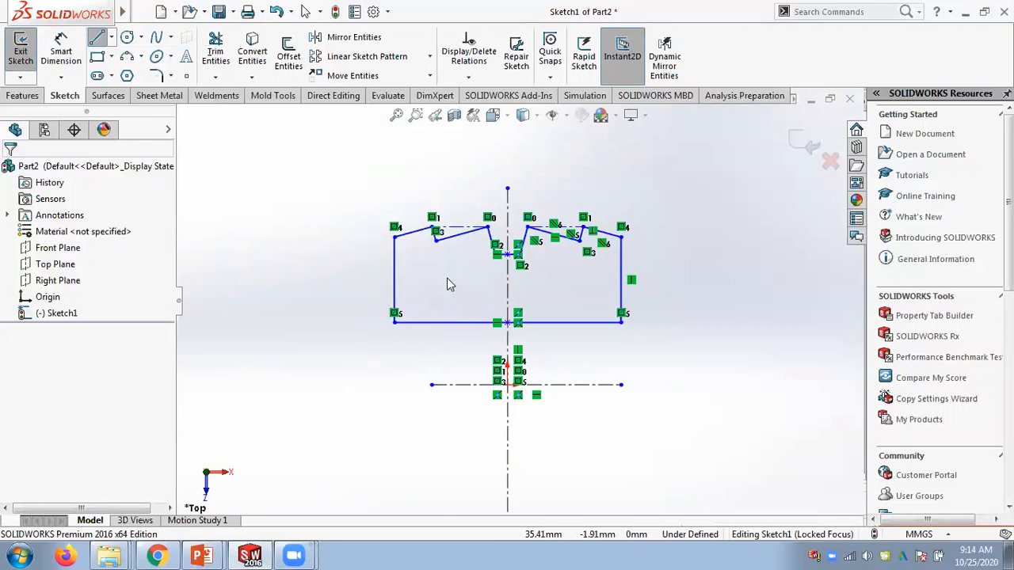
Set up a Revolved Boss/Base of the profile about the horizontal centerline, Blind at 270 degrees with the direction reversed.
click(24, 95)
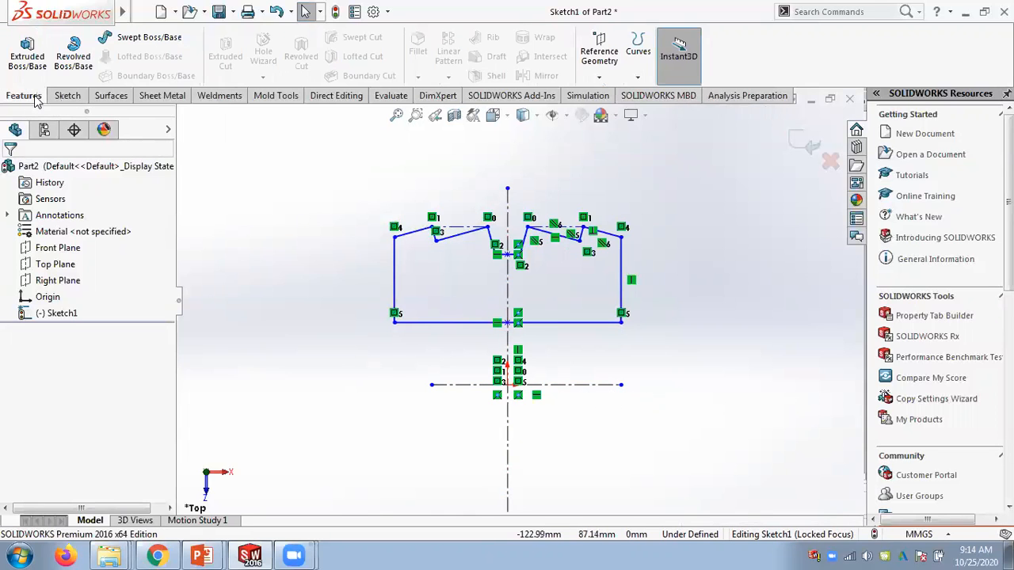
click(76, 70)
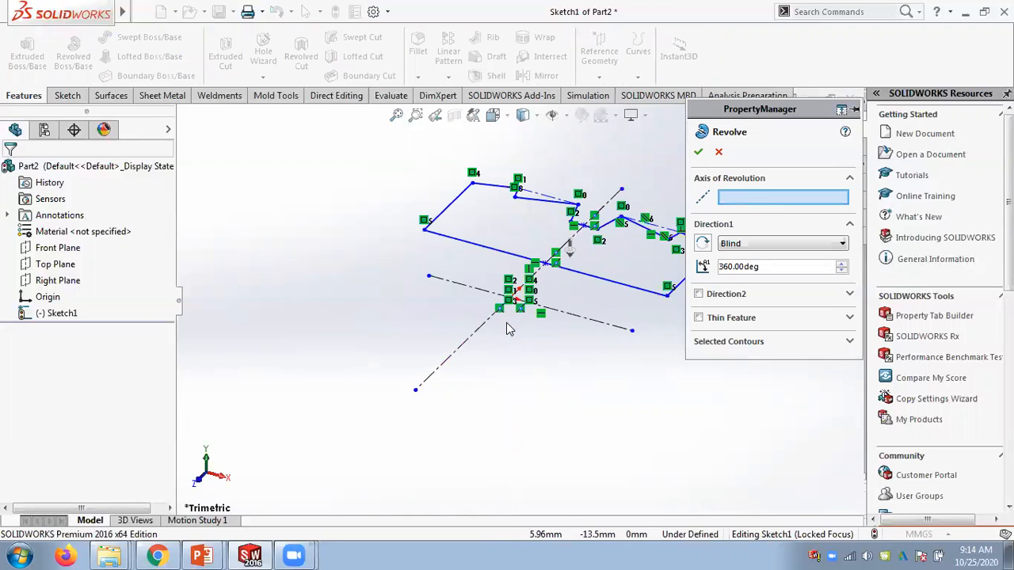
click(470, 286)
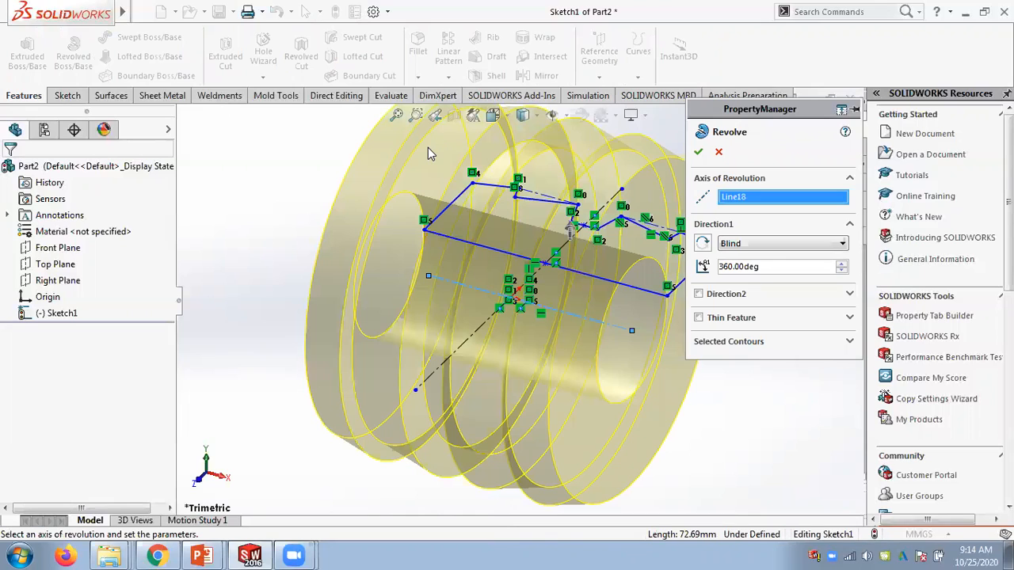
drag(772, 267, 736, 266)
text(270)
key(Return)
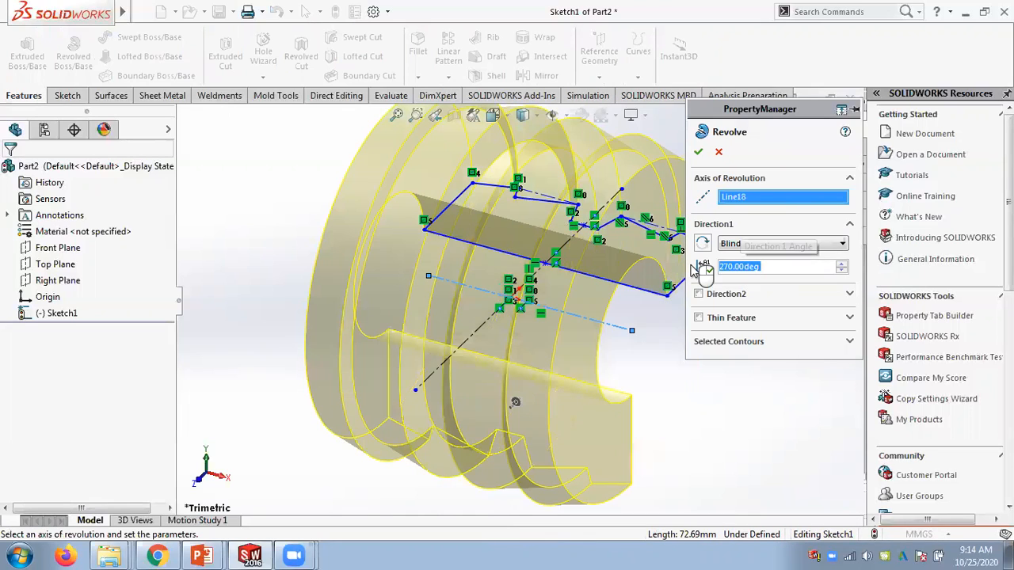
click(702, 243)
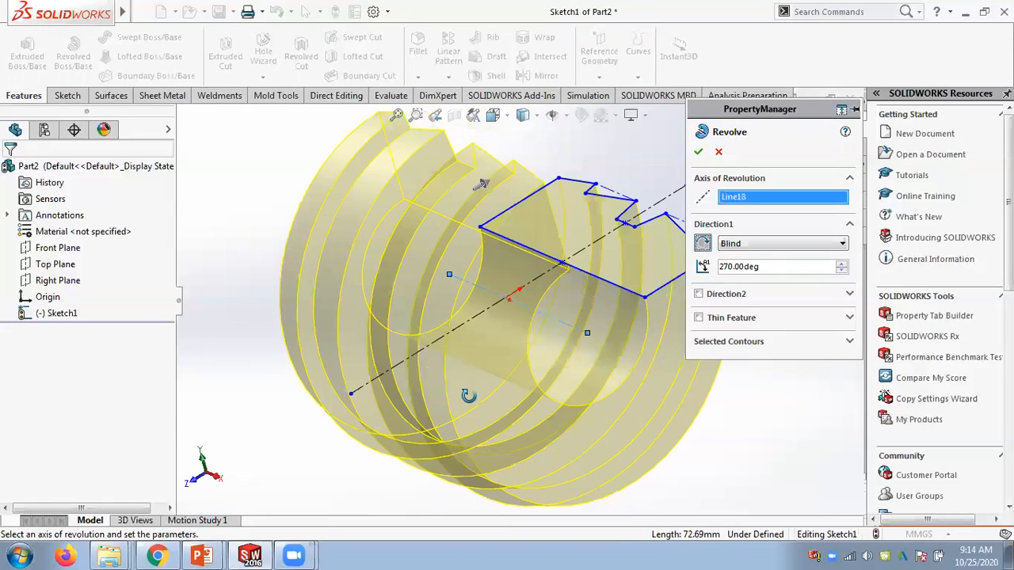
middle_drag(466, 384, 412, 240)
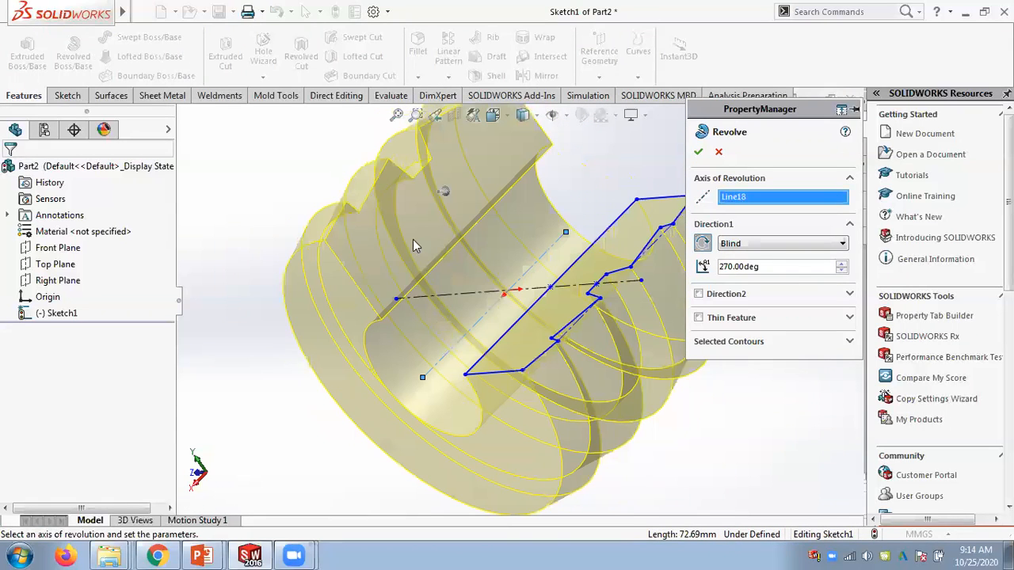
Make the revolve a Thin Feature with a 2 mm wall and try both sides for the wall direction.
click(698, 318)
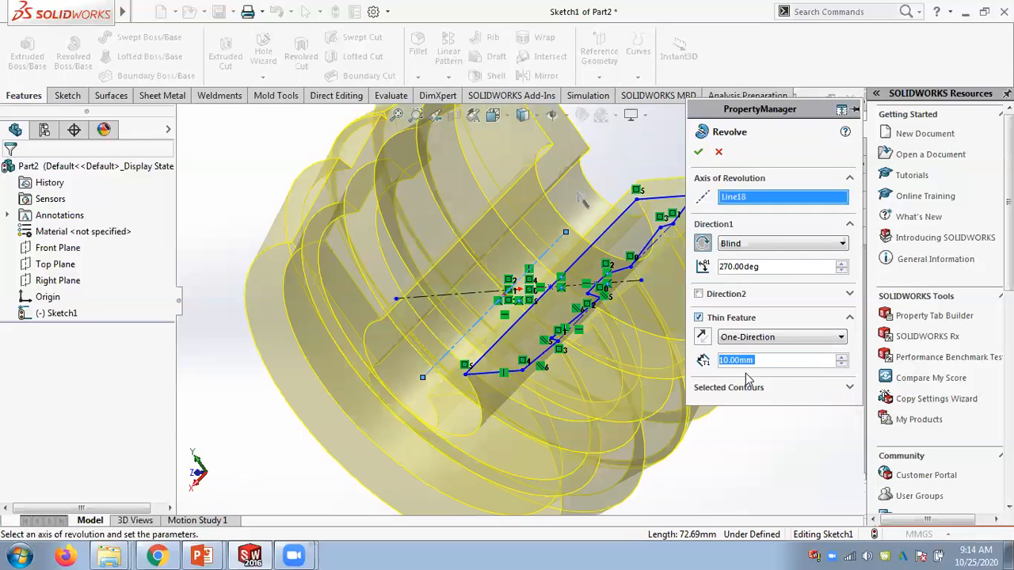
text(2)
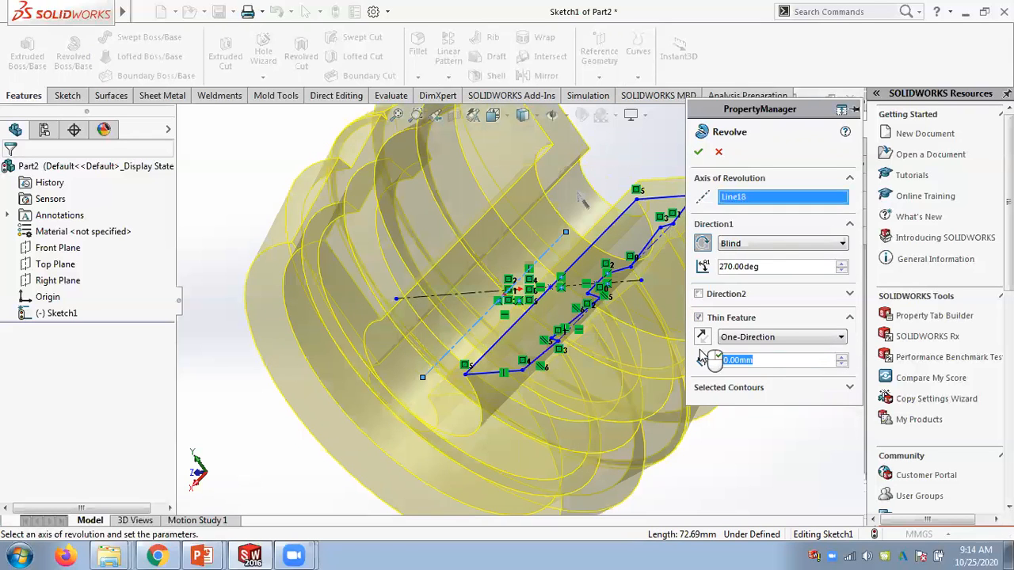
key(Return)
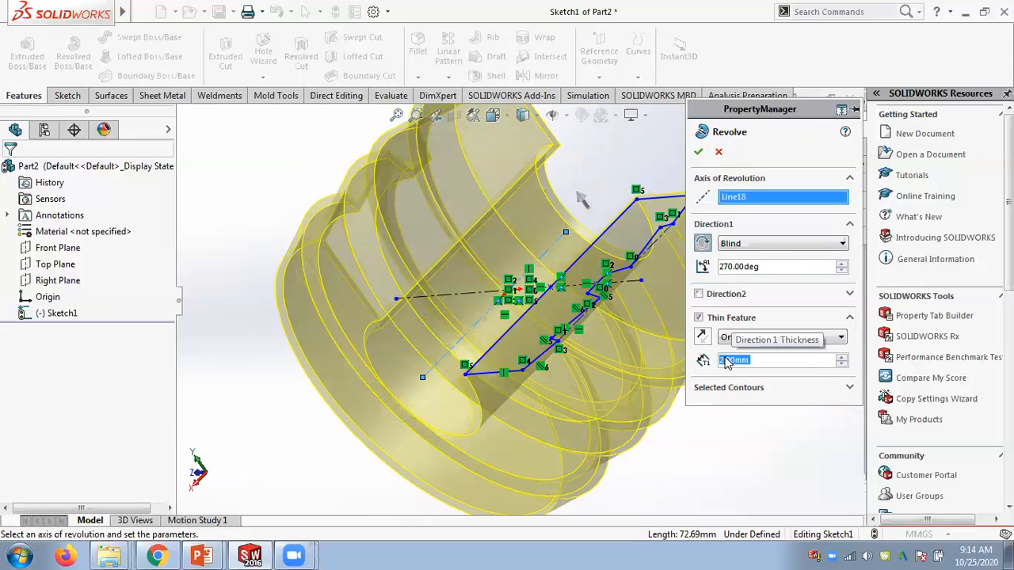
click(702, 338)
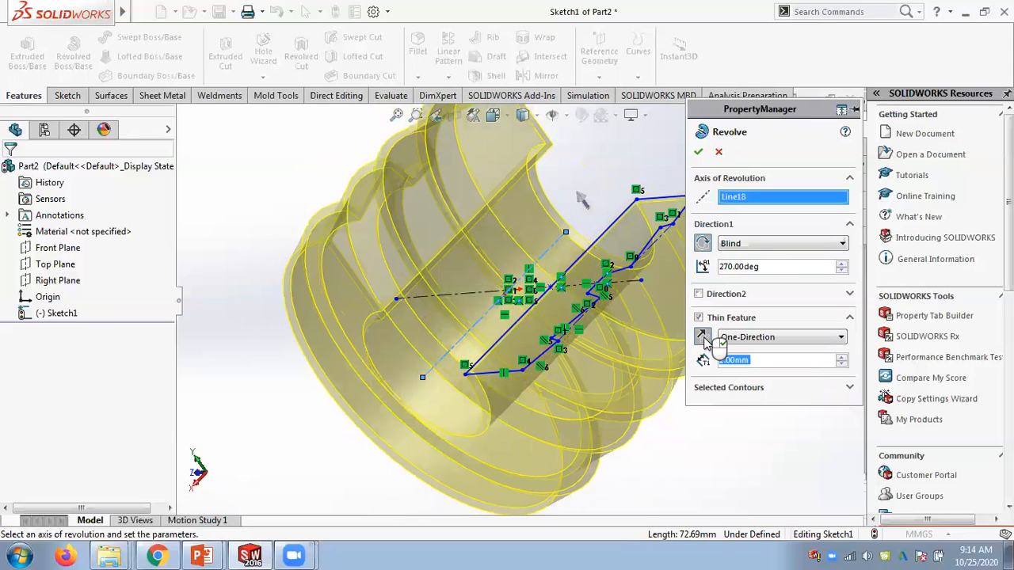
click(704, 338)
click(704, 338)
click(704, 338)
Try the Mid-Plane thin type, then Two-Direction with a second wall thickness of 5 mm.
click(724, 339)
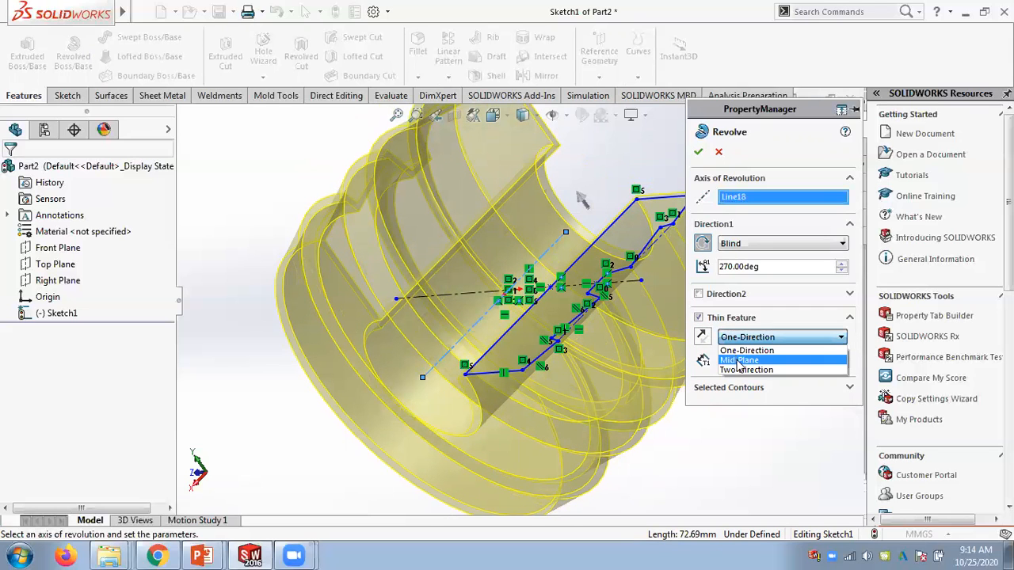
click(734, 355)
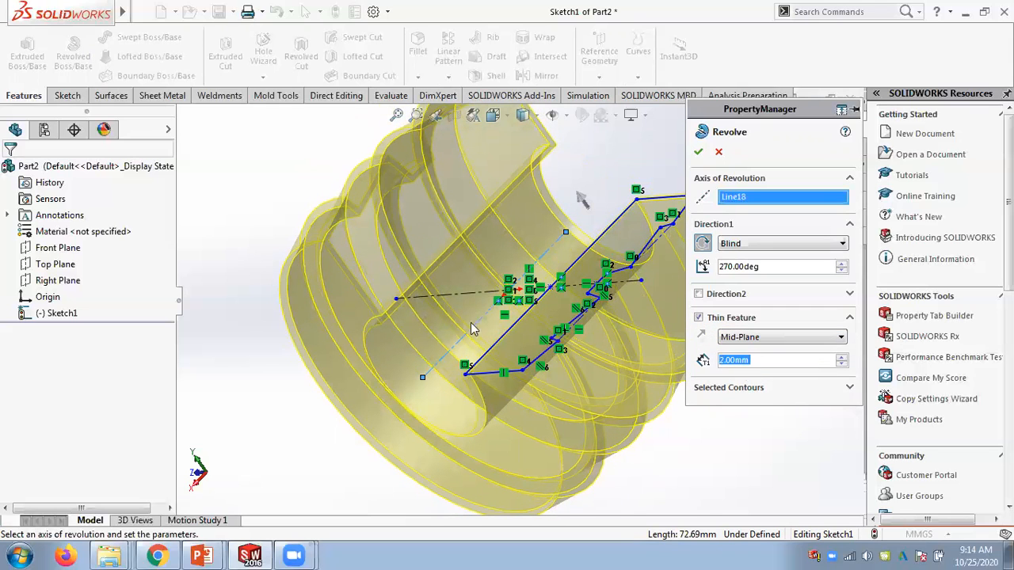
scroll(438, 315, down, 2)
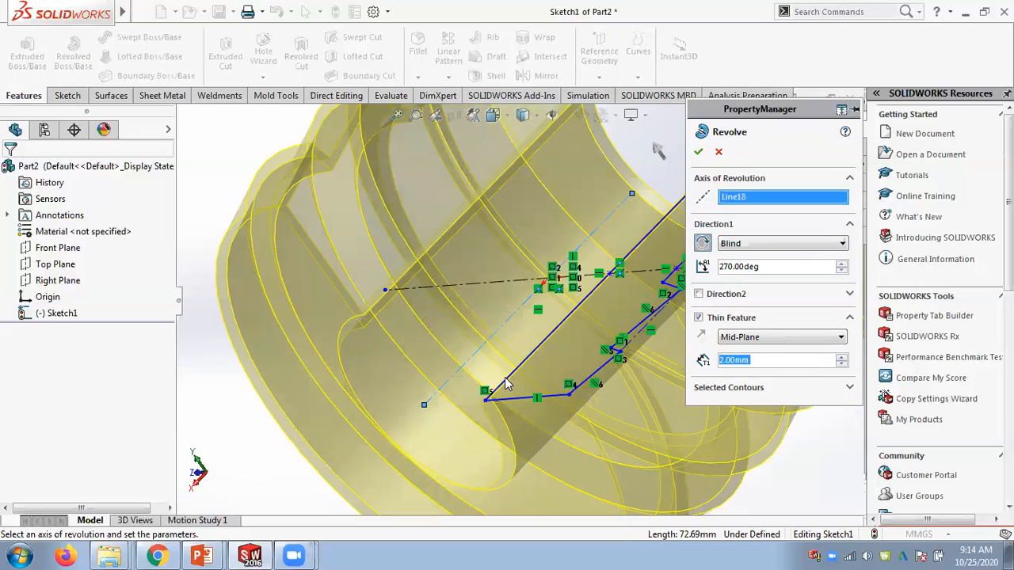
click(772, 338)
click(762, 373)
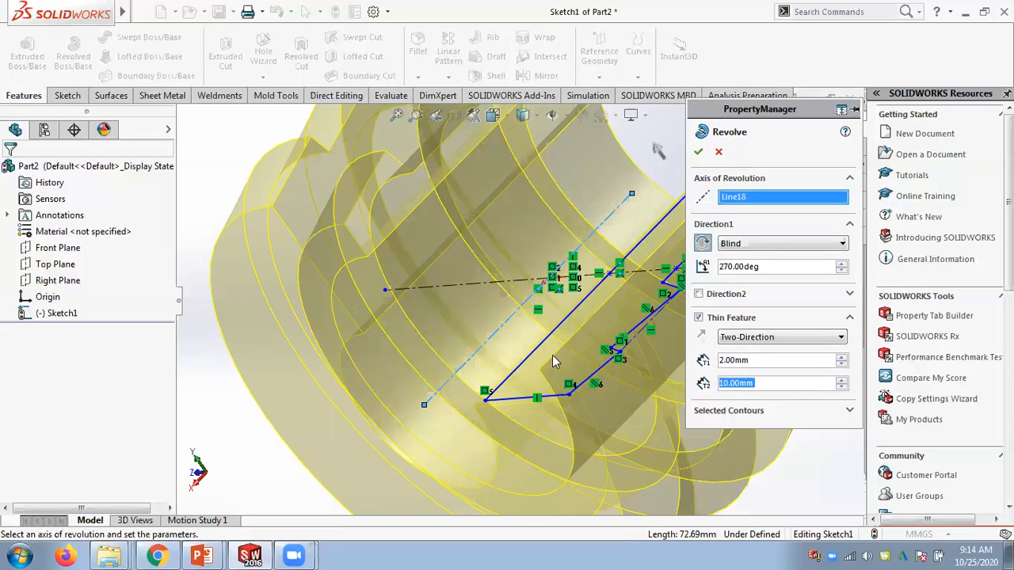
middle_drag(493, 297, 554, 410)
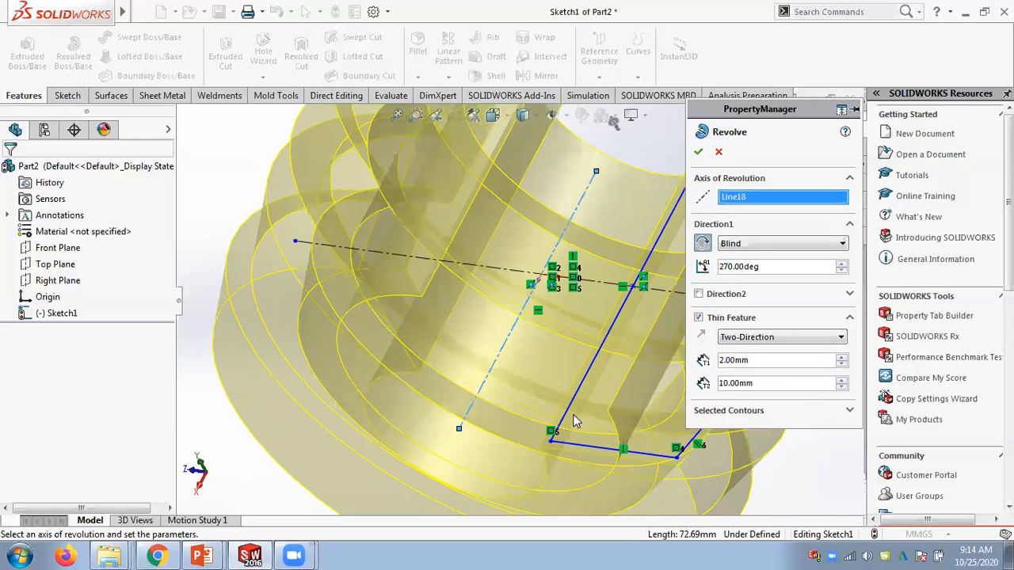
double_click(761, 384)
text(5)
key(Return)
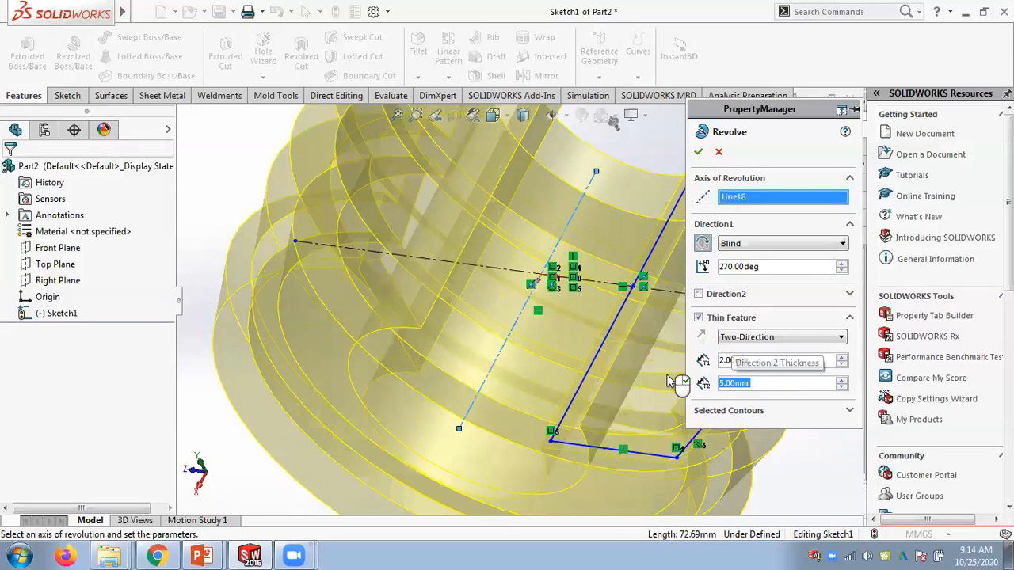
Compare the One-Direction and Mid-Plane wall types, settle on One-Direction, and create the thin revolve.
click(738, 337)
click(737, 352)
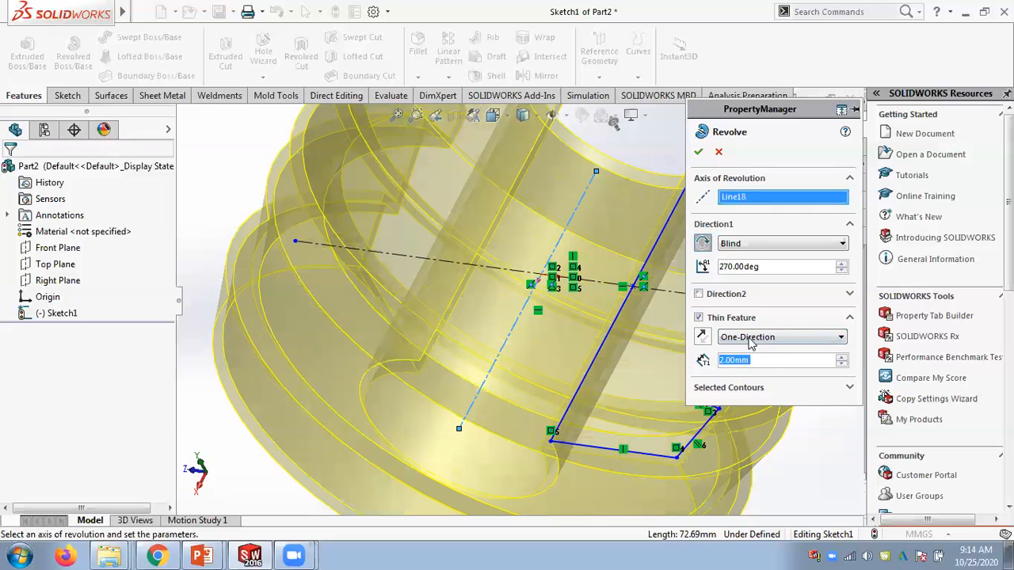
click(741, 337)
click(741, 360)
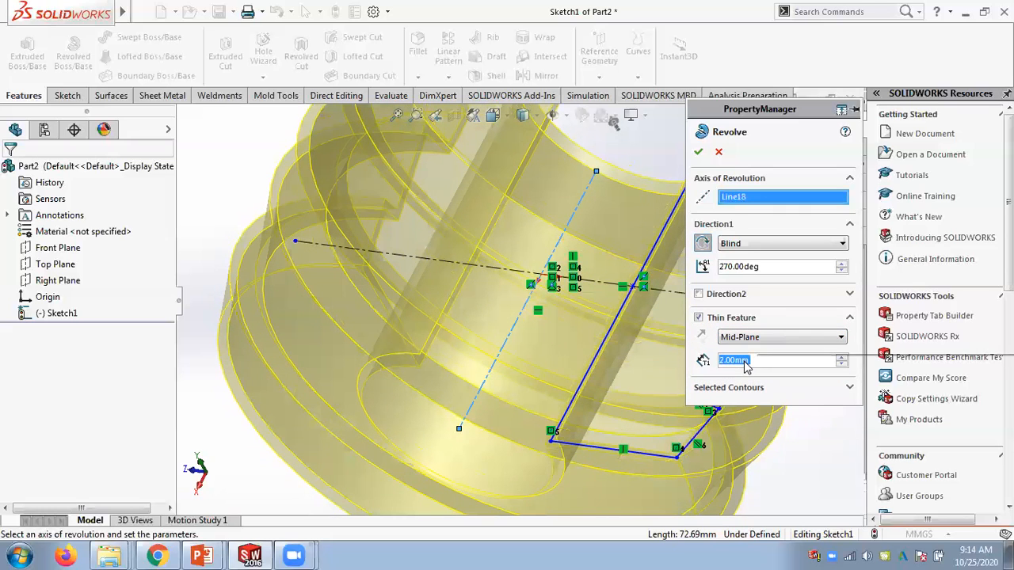
click(741, 341)
click(737, 351)
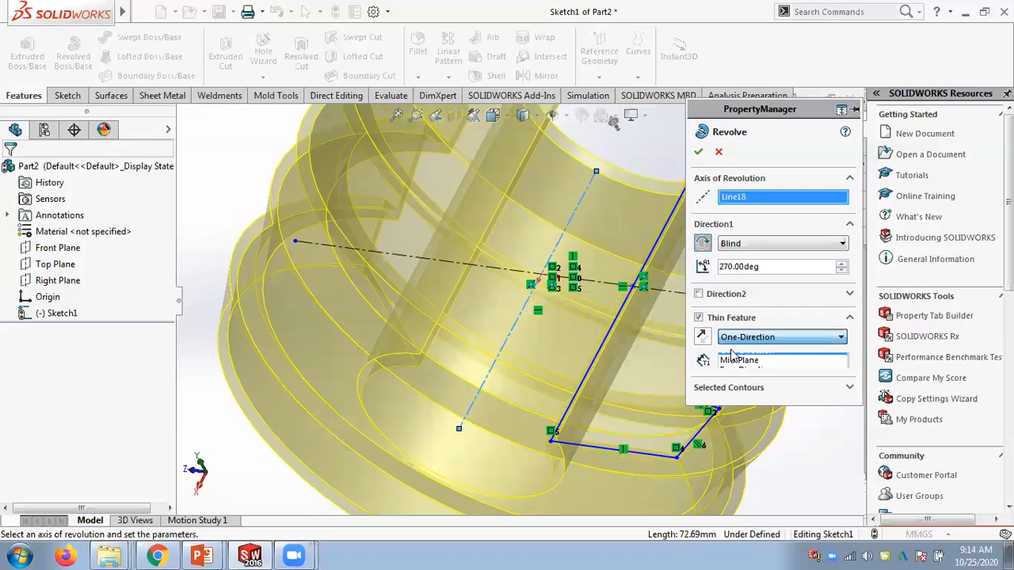
click(698, 152)
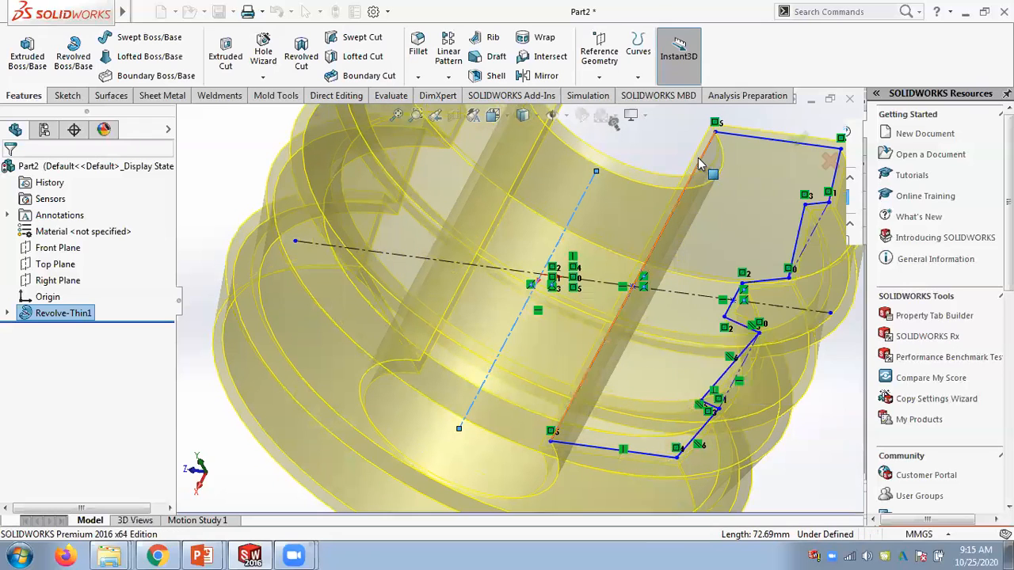
Inspect the thin revolved part and compare it with the reference wheel on the Chapter 04 slide in PowerPoint.
mouse_move(669, 229)
middle_down()
mouse_move(546, 258)
mouse_move(443, 221)
middle_up()
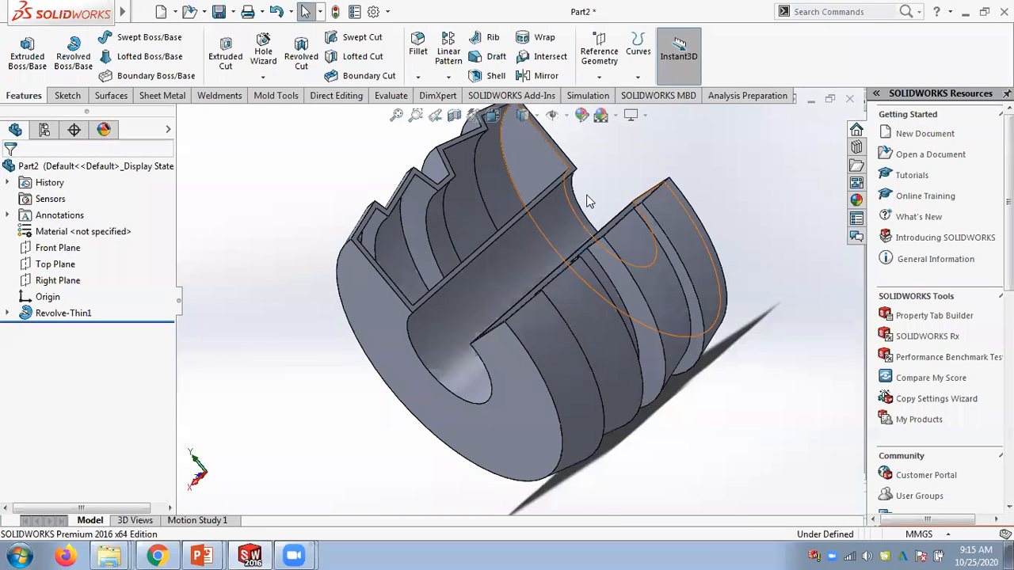
mouse_move(647, 301)
middle_down()
mouse_move(691, 238)
mouse_move(575, 230)
mouse_move(596, 129)
mouse_move(606, 132)
mouse_move(615, 205)
mouse_move(565, 267)
mouse_move(540, 341)
mouse_move(645, 274)
middle_up()
mouse_move(201, 556)
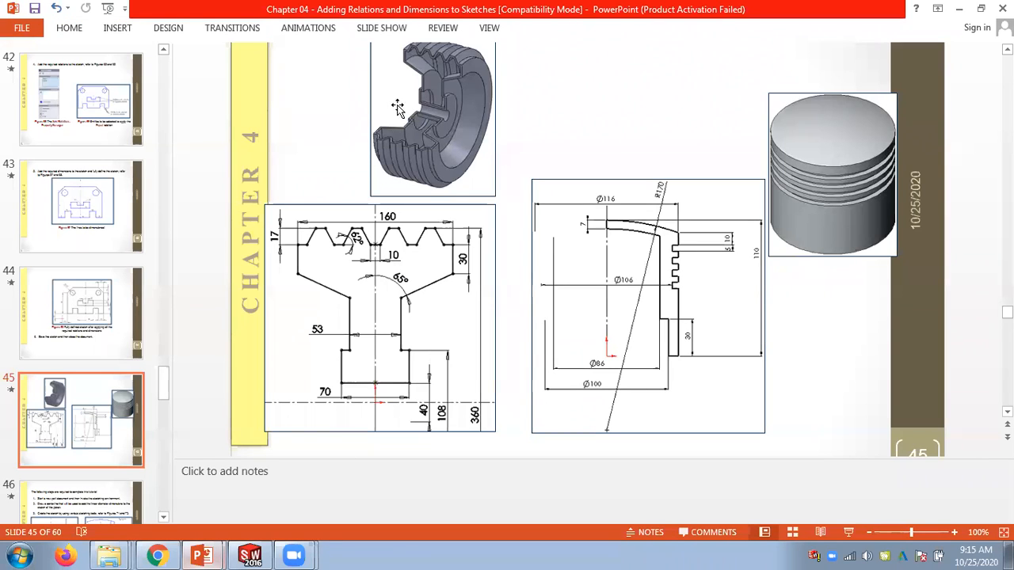
click(252, 554)
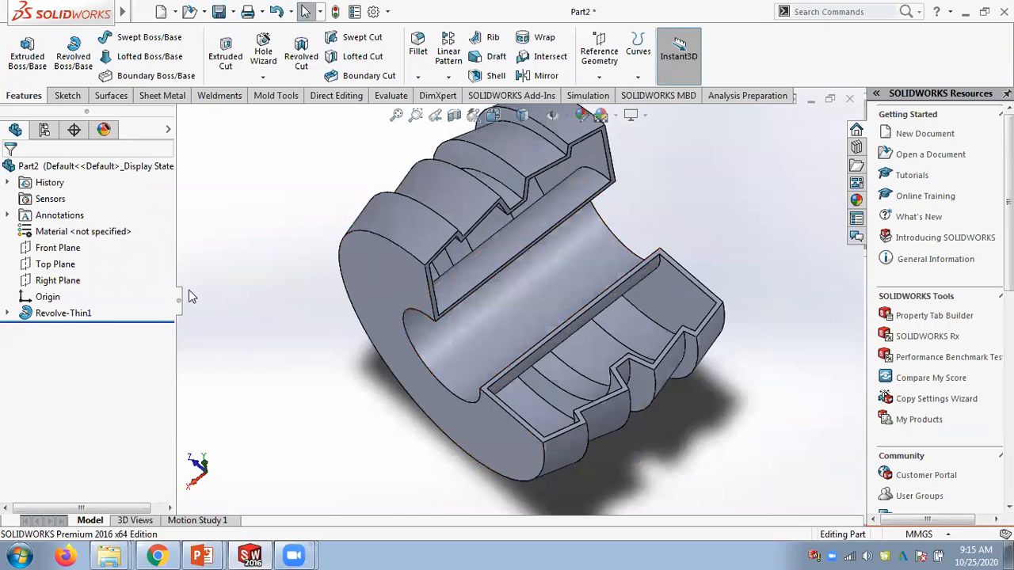
right_click(46, 315)
click(74, 226)
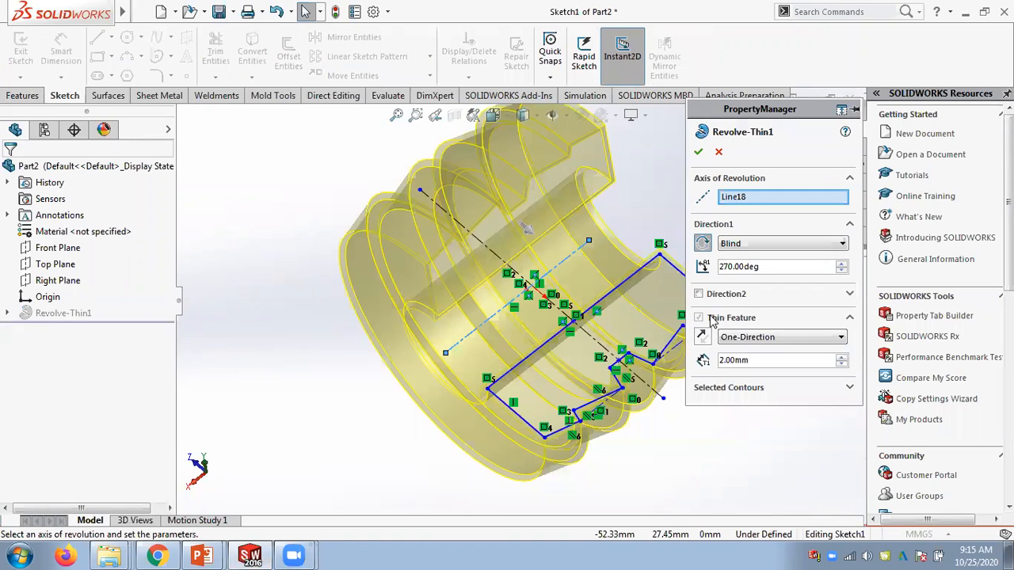
click(718, 151)
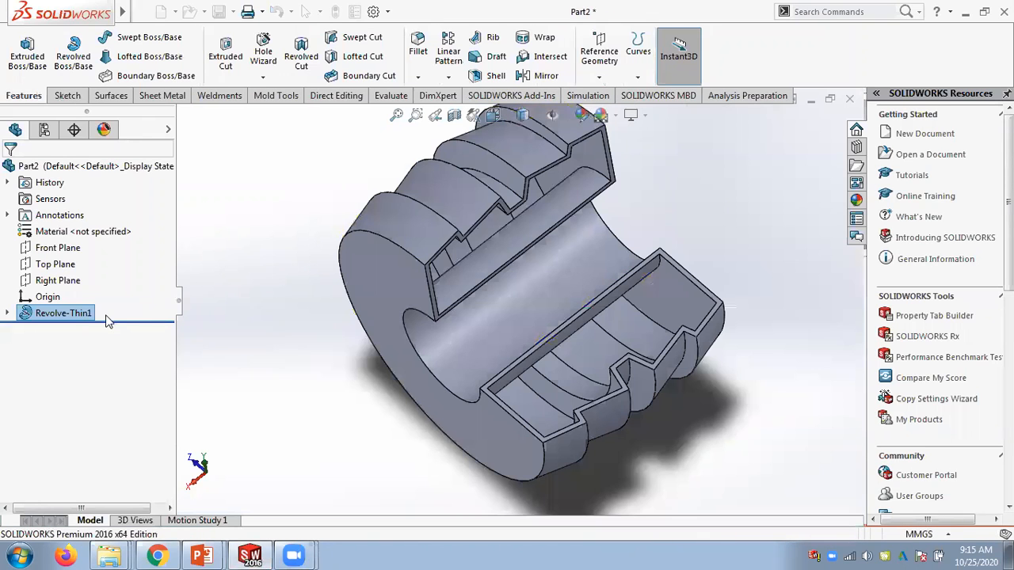
Delete the thin revolve feature while keeping its profile sketch.
right_click(76, 321)
click(113, 345)
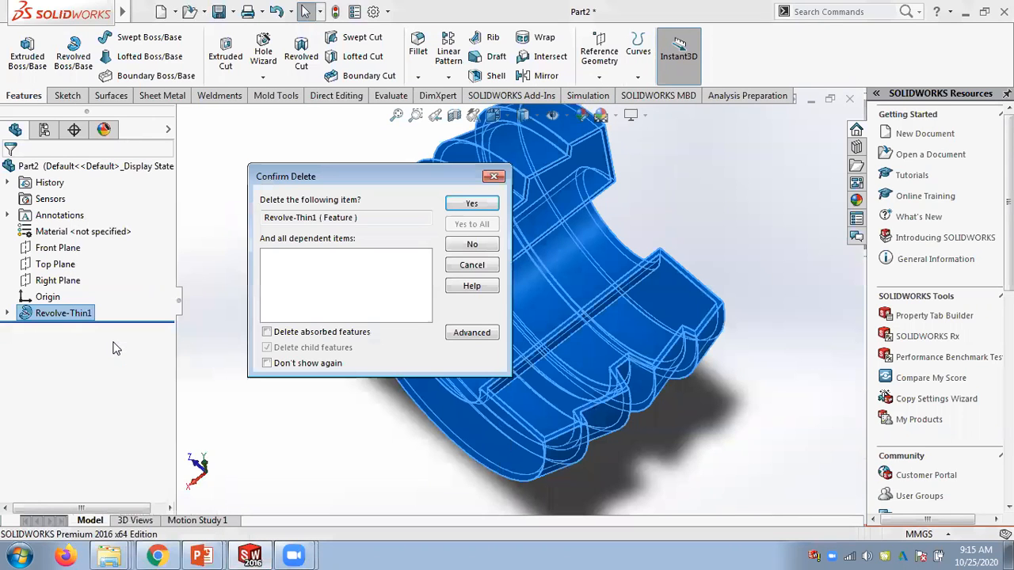
click(471, 203)
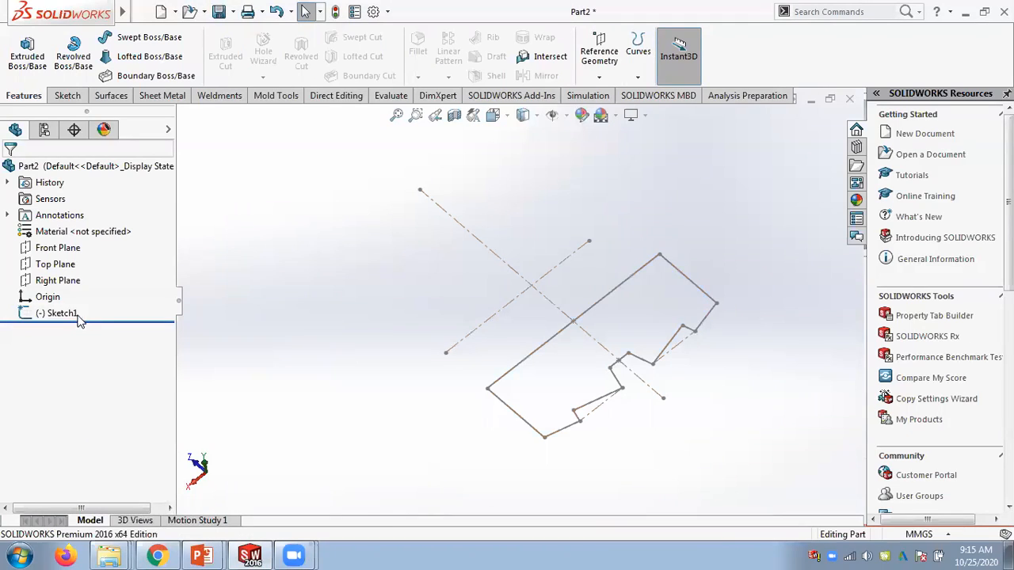
Revolve the existing profile sketch 270° as a solid about the horizontal centerline and inspect the cutaway.
click(72, 316)
click(99, 275)
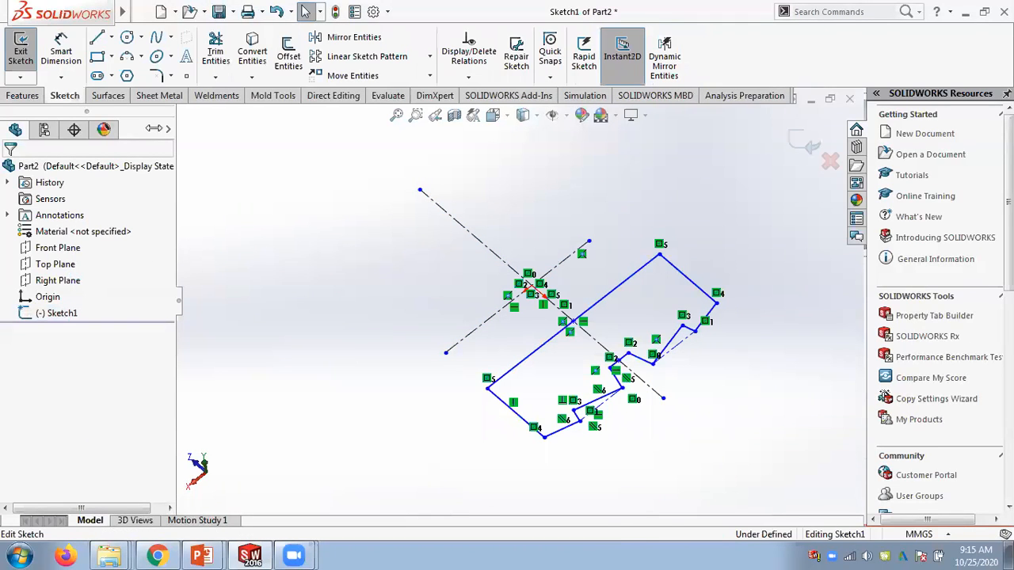
click(18, 95)
click(73, 55)
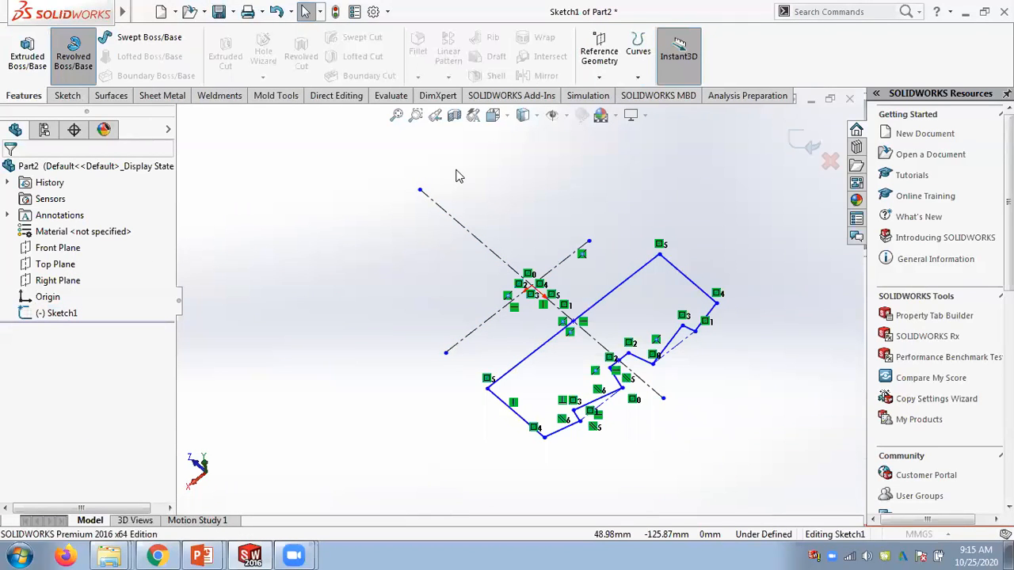
click(564, 269)
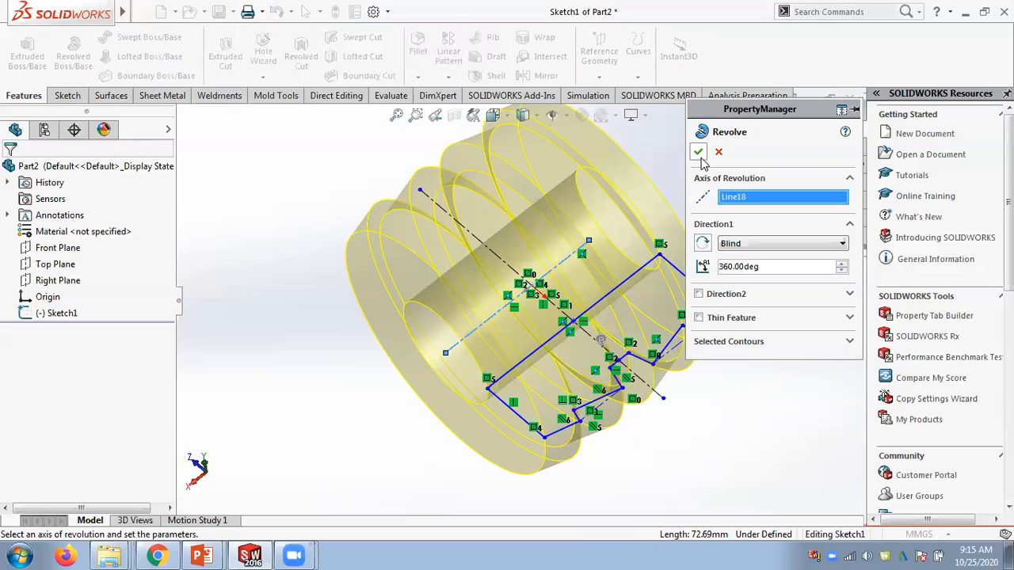
click(766, 267)
text(270)
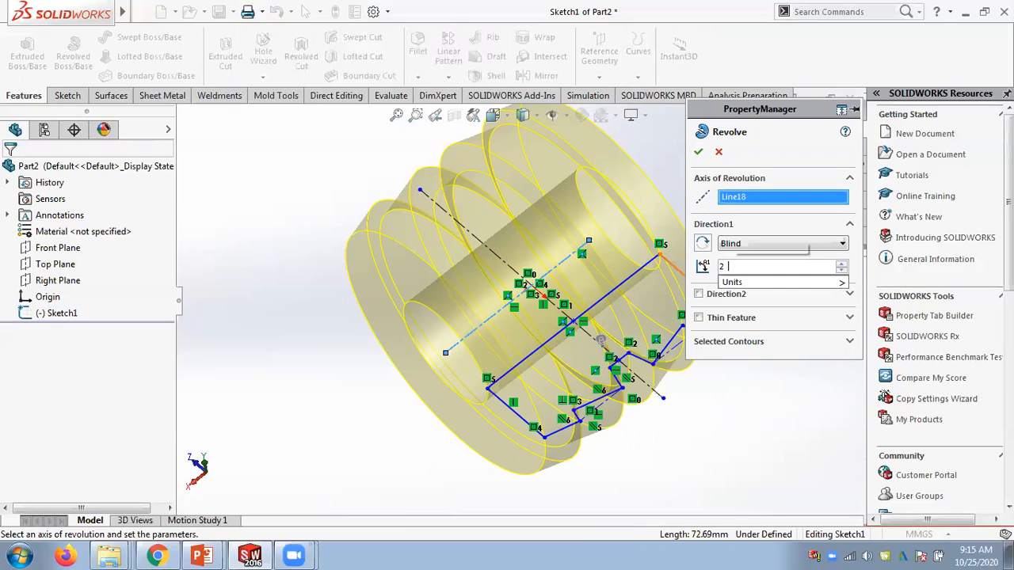
key(Return)
click(698, 152)
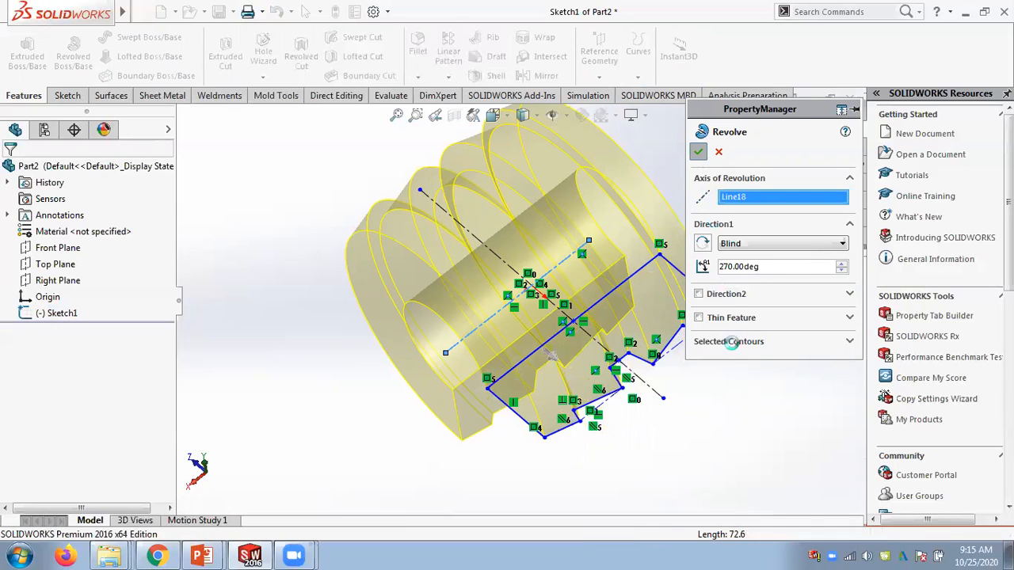
middle_drag(730, 380, 678, 213)
middle_drag(689, 163, 674, 408)
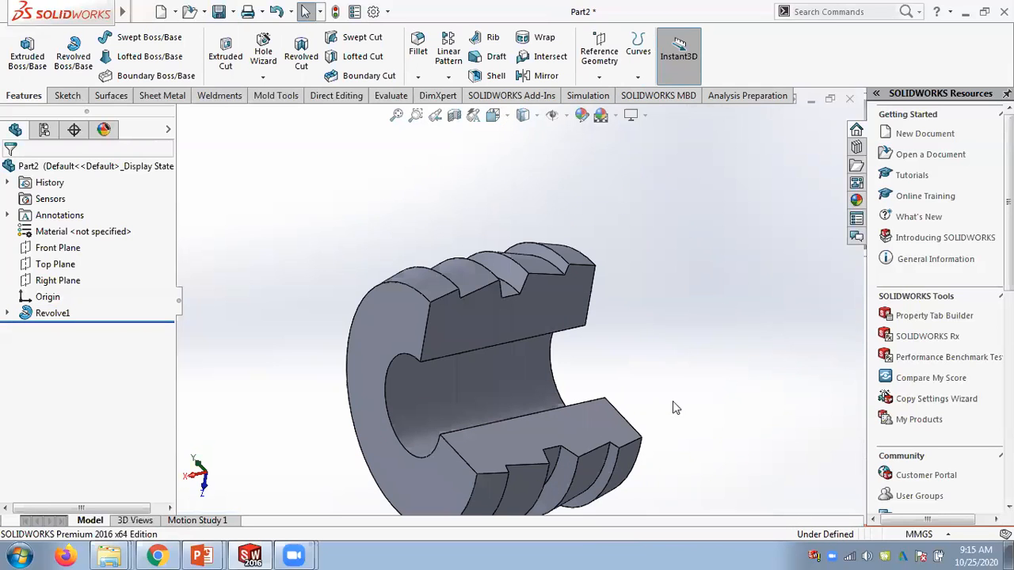
Review the solid revolve's settings and delete the feature while keeping its profile sketch.
right_click(43, 313)
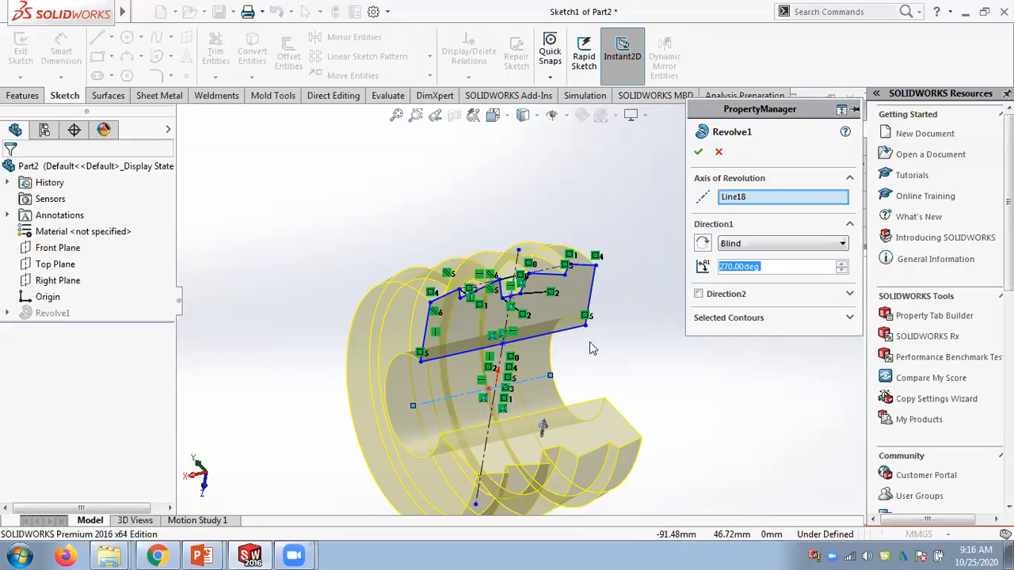
click(698, 152)
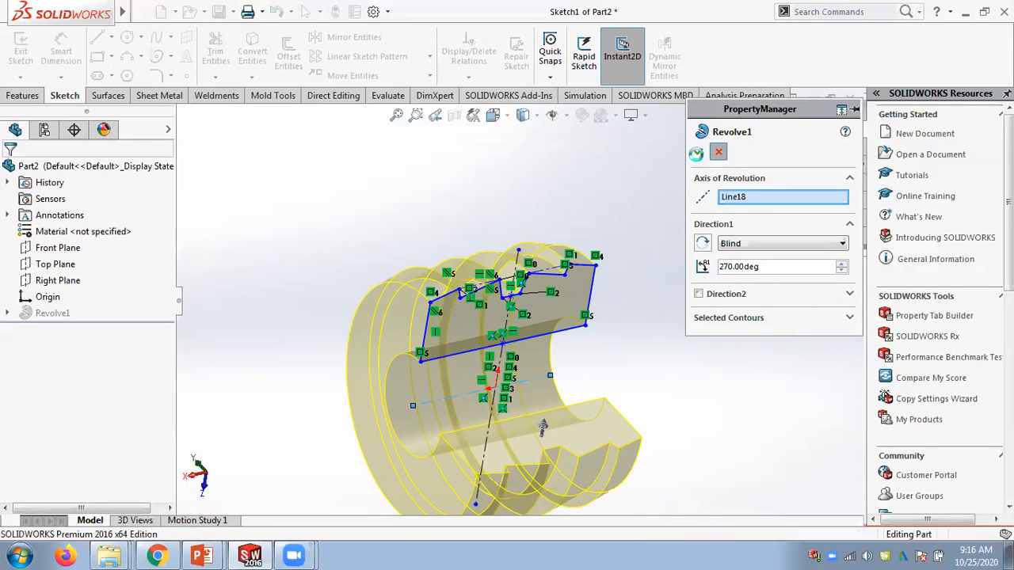
right_click(66, 314)
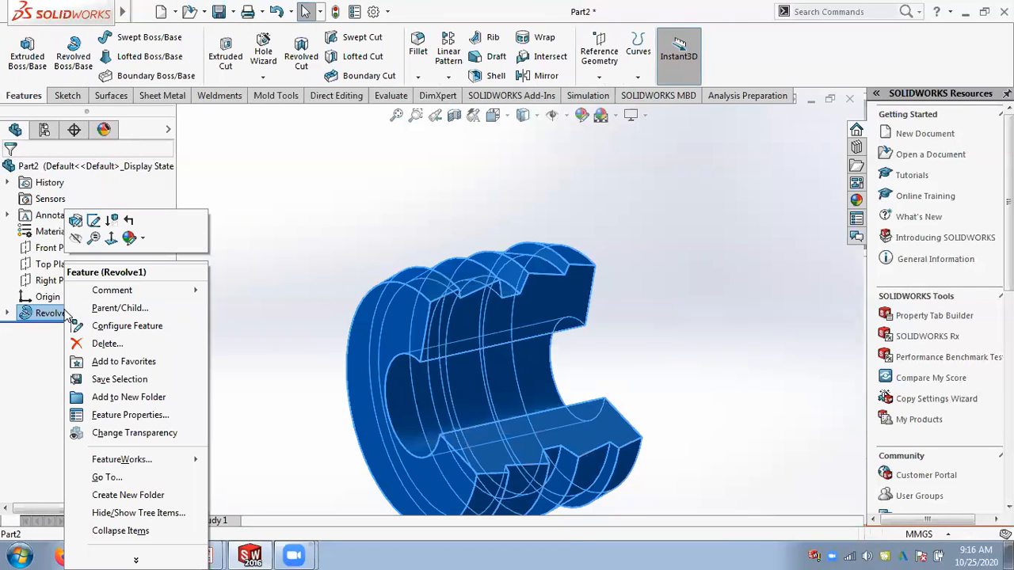
click(93, 344)
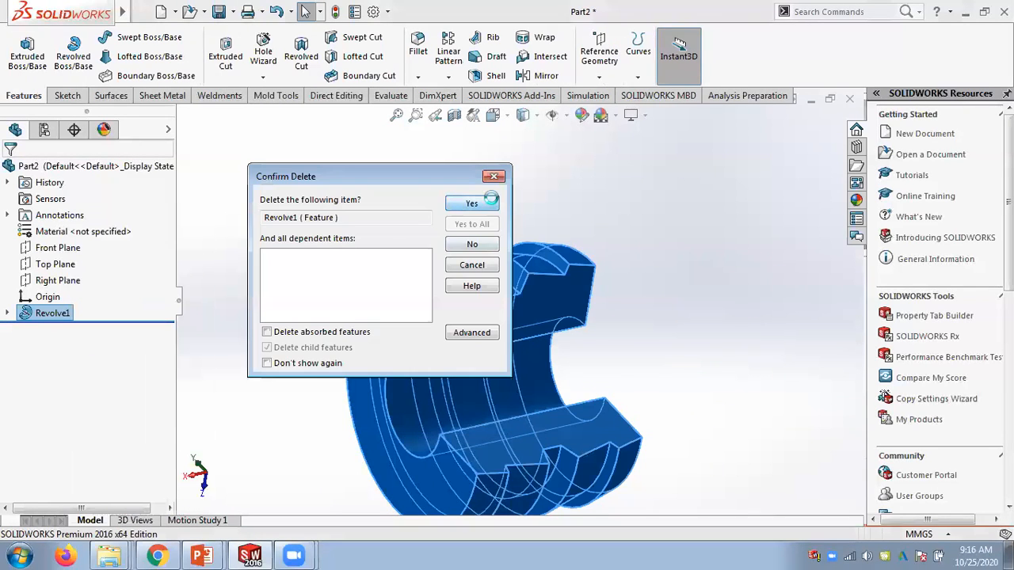
click(472, 204)
Revolve the profile sketch 270° about the horizontal centerline as a One-Direction thin feature with a 2 mm wall.
click(57, 313)
click(70, 268)
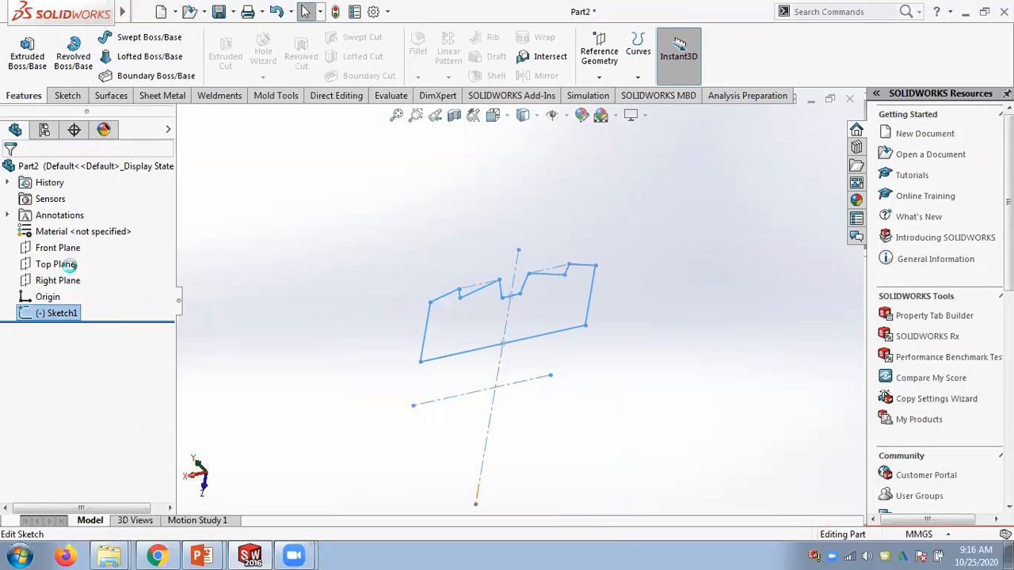
click(27, 95)
click(70, 70)
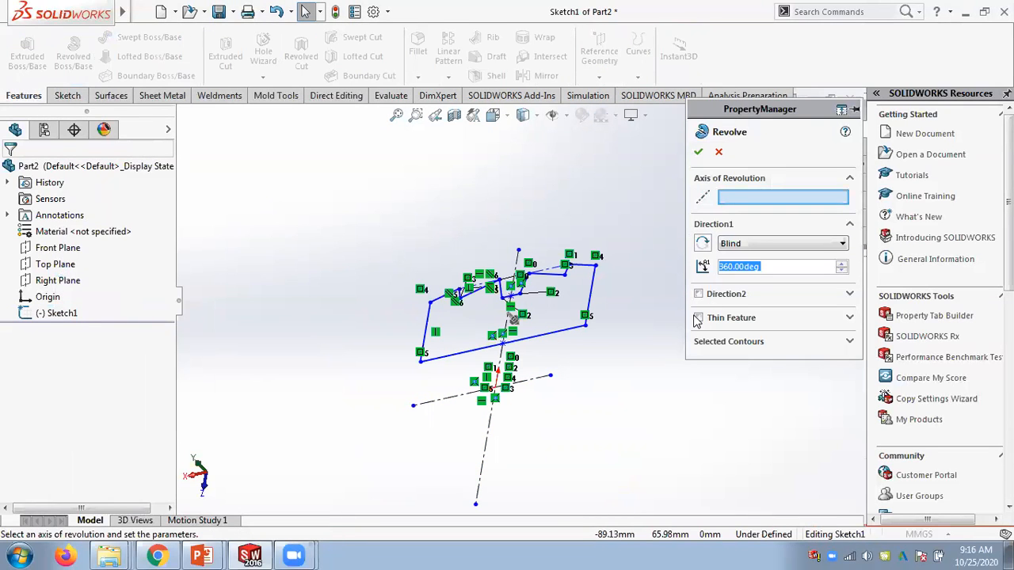
click(698, 319)
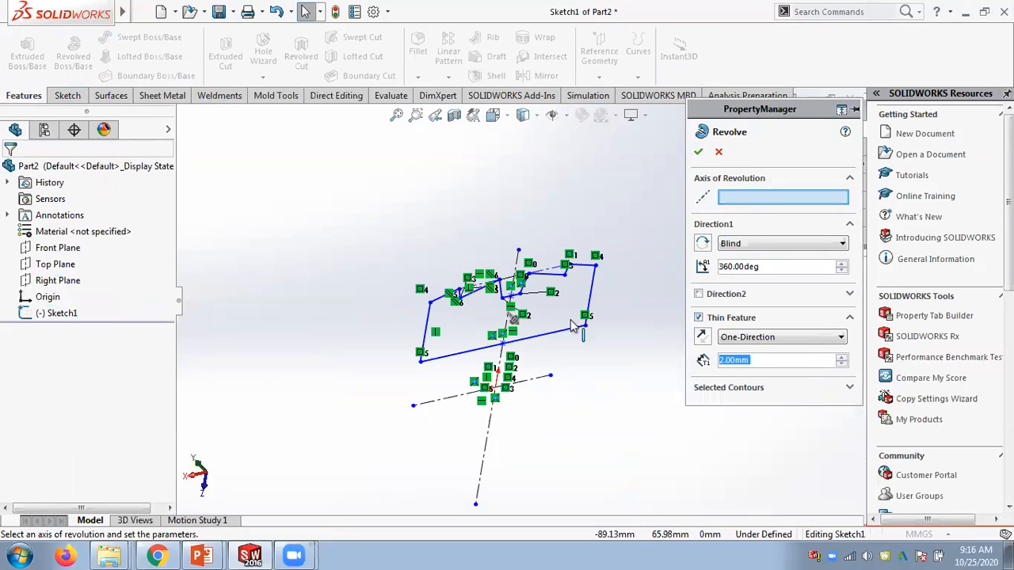
click(546, 378)
double_click(778, 266)
text(270)
key(Return)
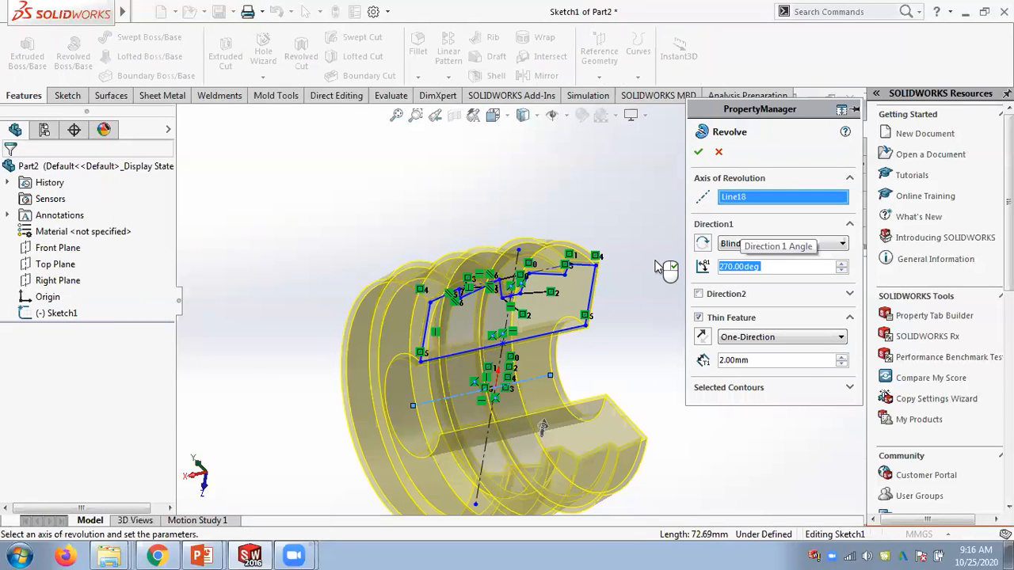
click(698, 151)
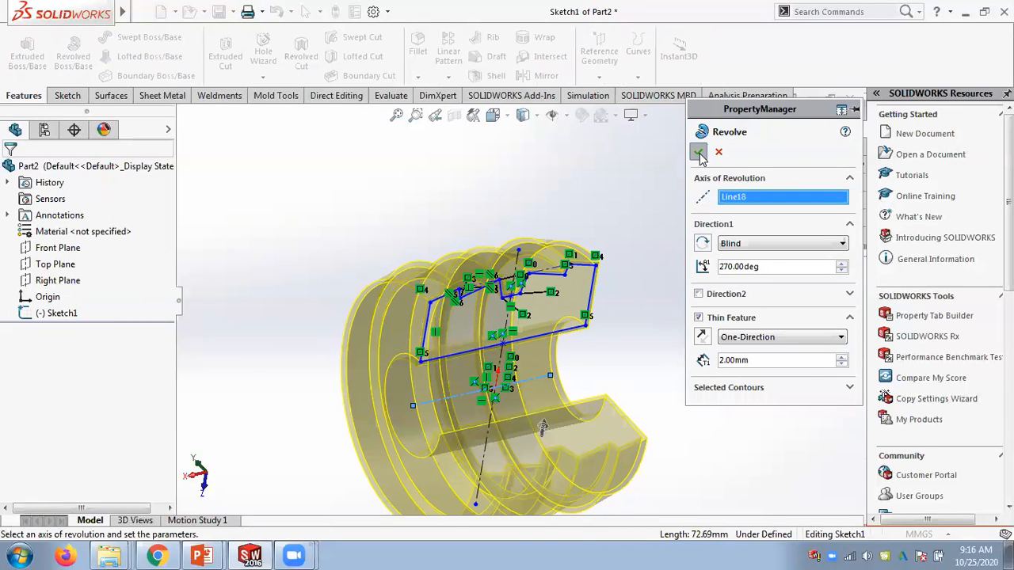
middle_drag(685, 208, 588, 215)
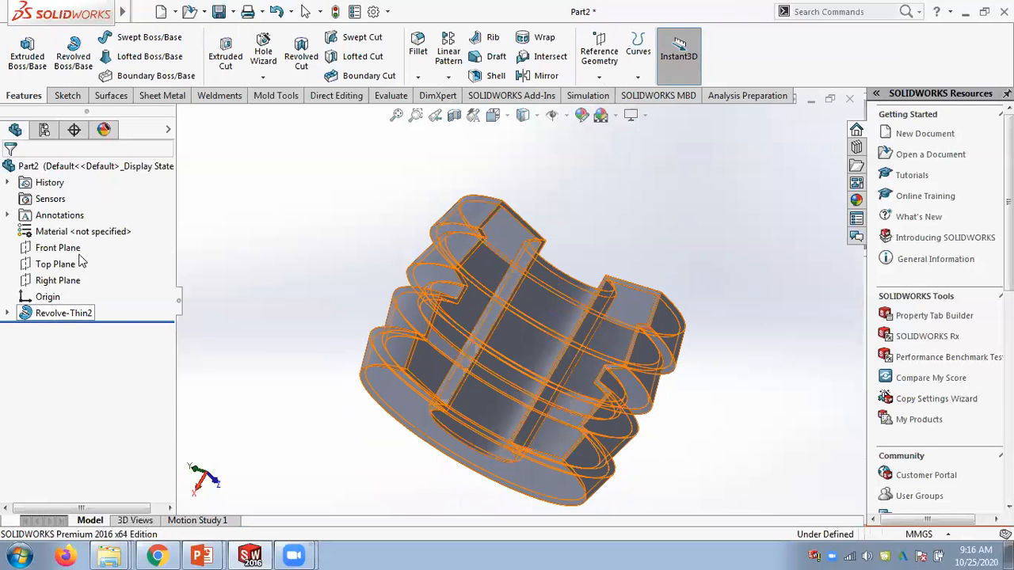
Delete the 270° thin revolve feature without removing its profile sketch.
right_click(63, 312)
click(98, 343)
click(480, 204)
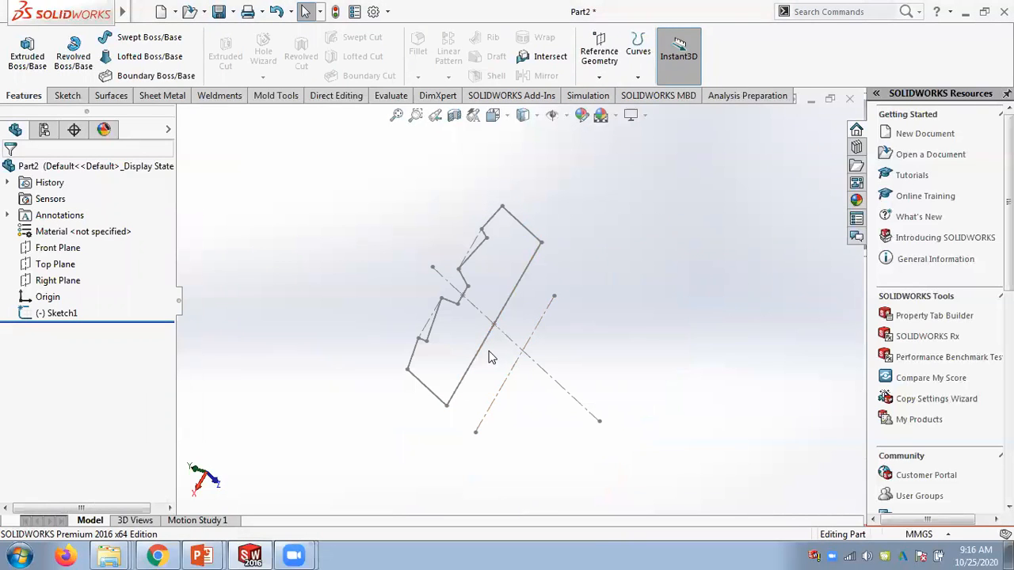
Edit the profile sketch and move its long inner line to about 8.5 mm from the horizontal centerline.
right_click(63, 313)
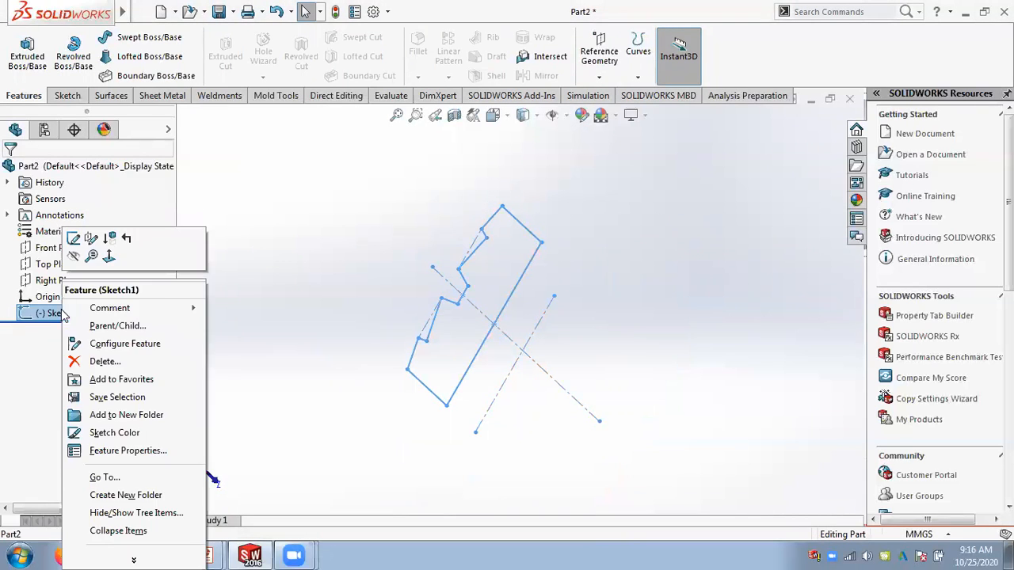
click(72, 240)
mouse_move(487, 371)
mouse_down()
mouse_move(504, 382)
mouse_move(490, 380)
mouse_up()
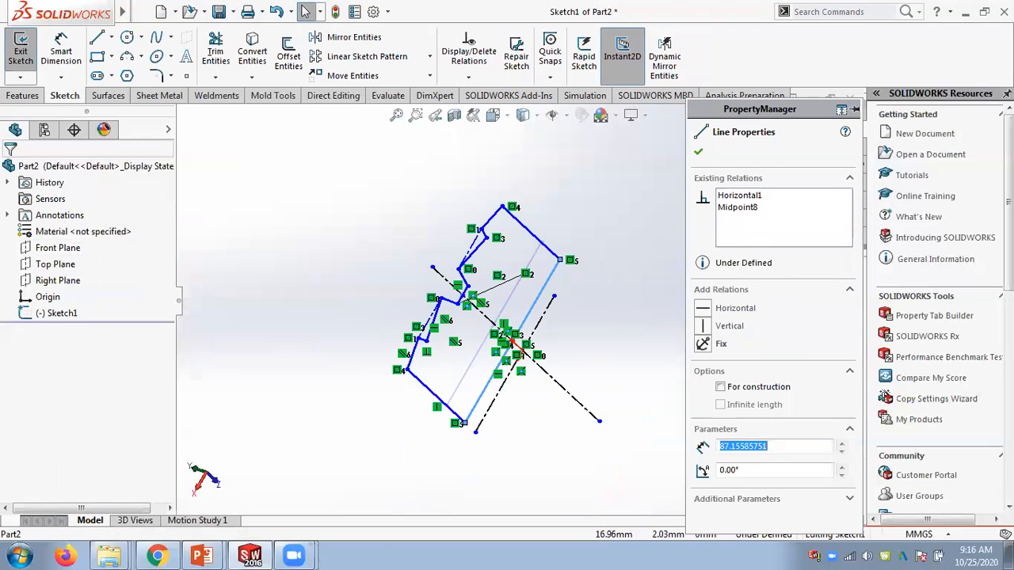
Make the profile's long inner line collinear with the horizontal centerline.
scroll(442, 433, down, 3)
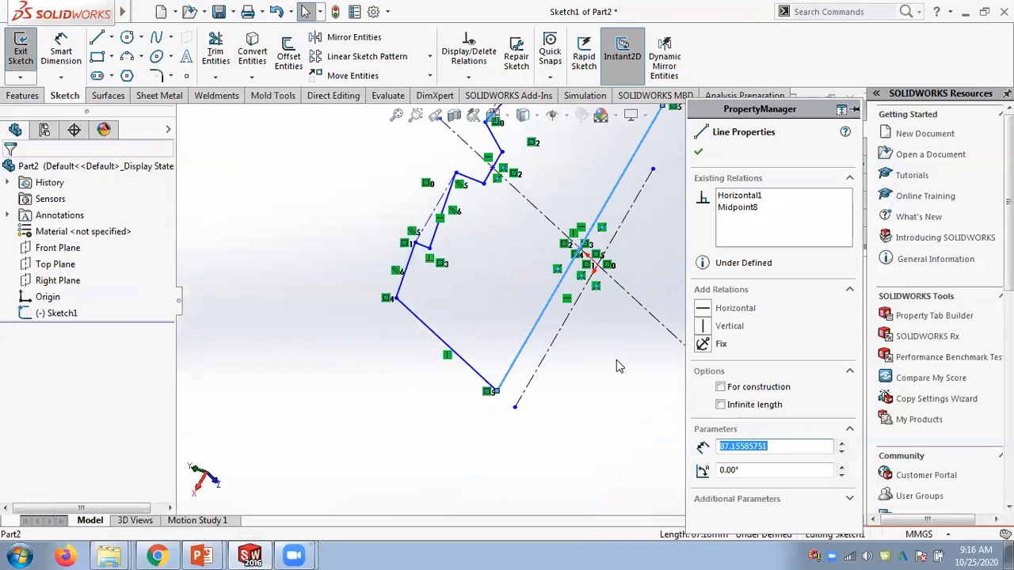
ctrl+click(540, 361)
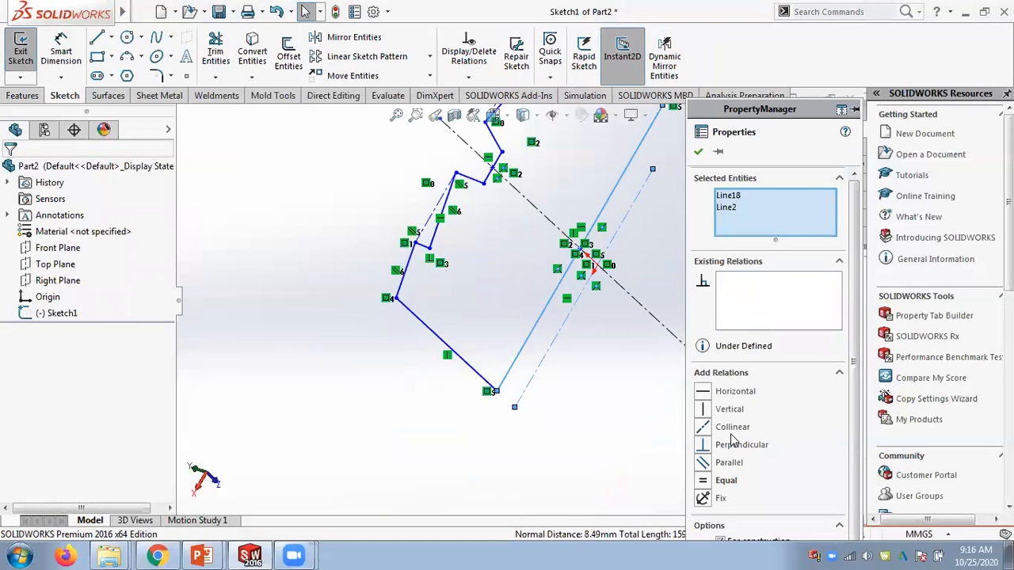
drag(748, 119, 786, 61)
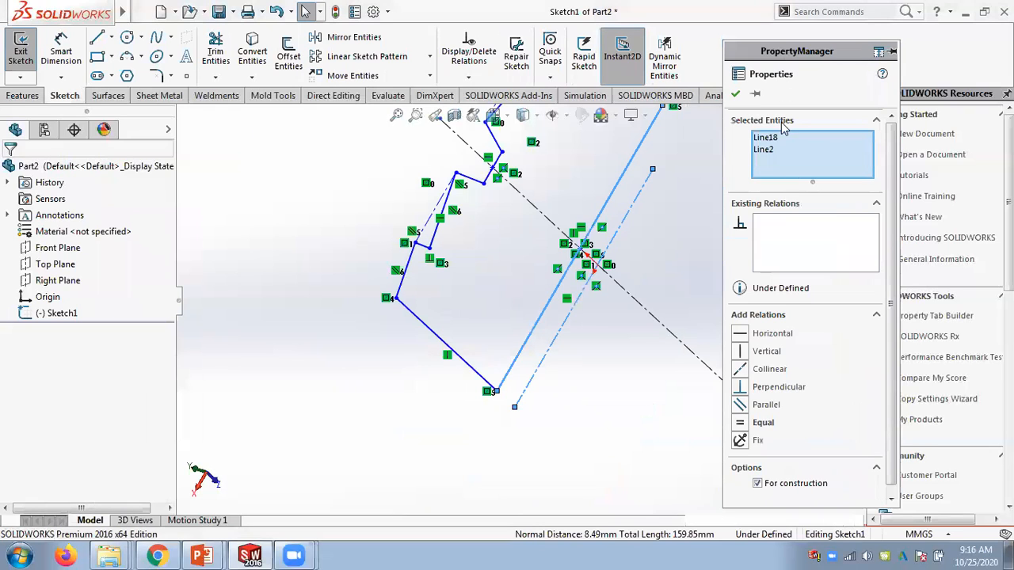
click(744, 374)
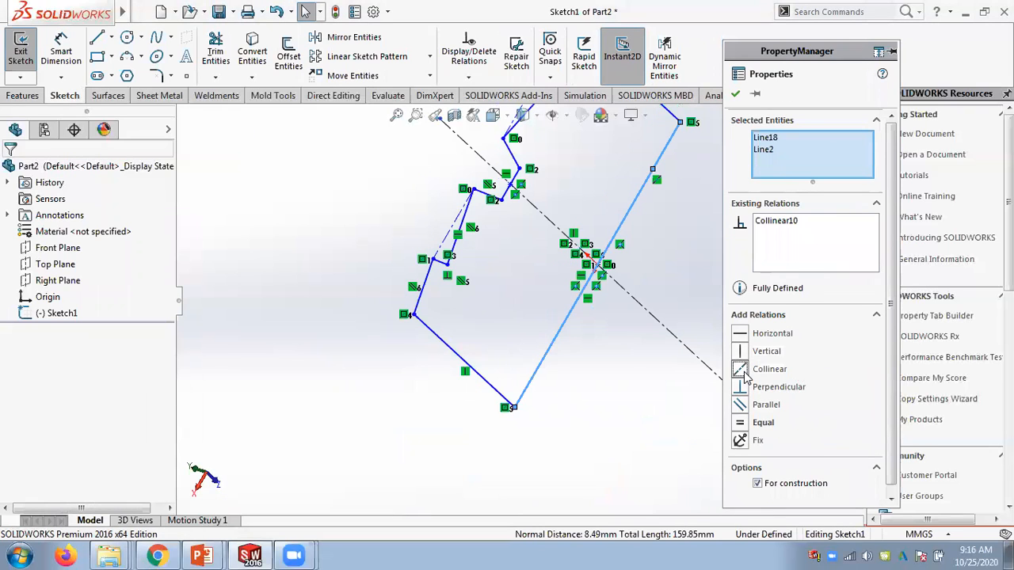
click(629, 360)
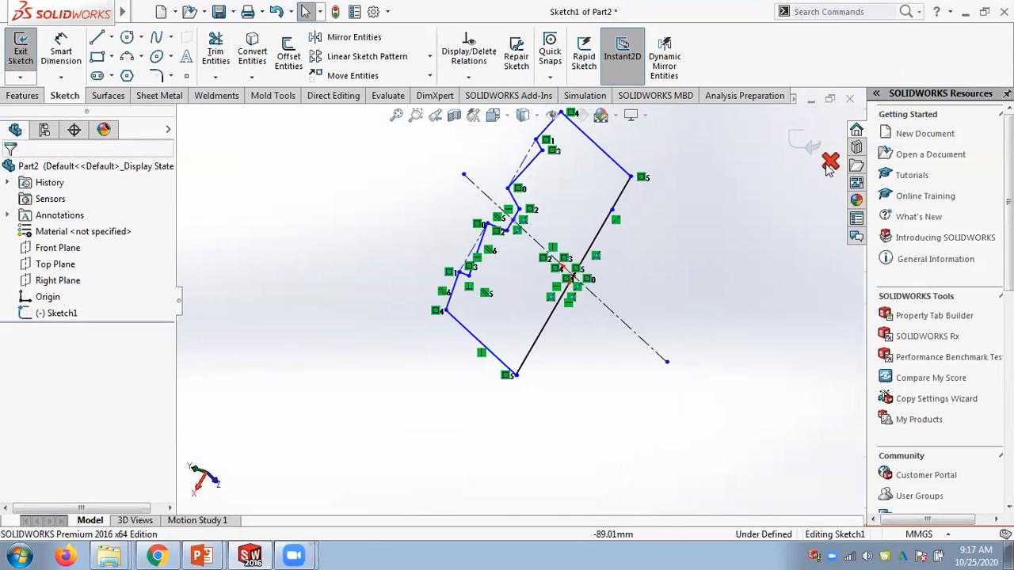
Try a 360° One-Direction thin revolve with a 2 mm wall, using the profile's long inner line as axis.
click(21, 95)
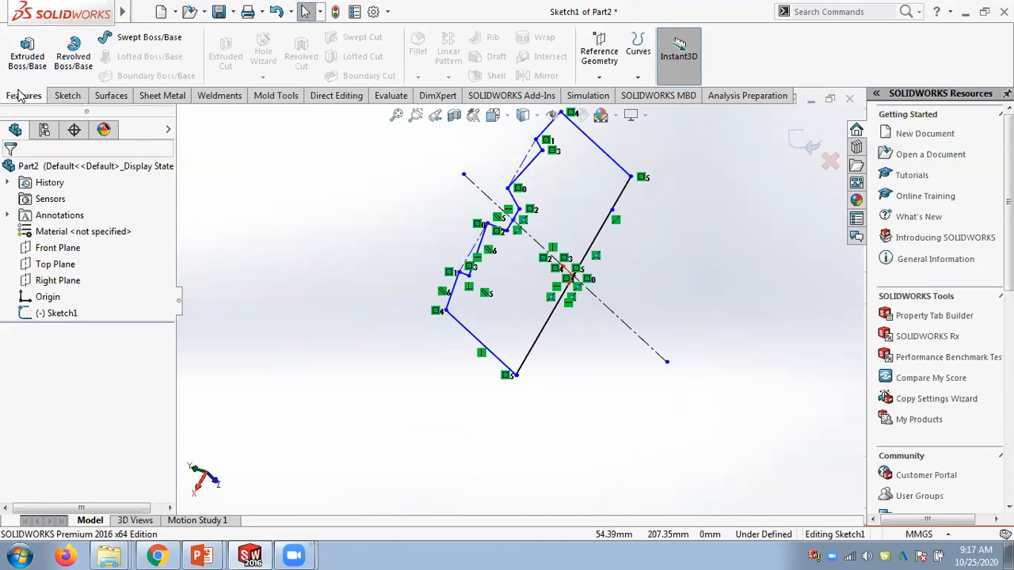
click(73, 57)
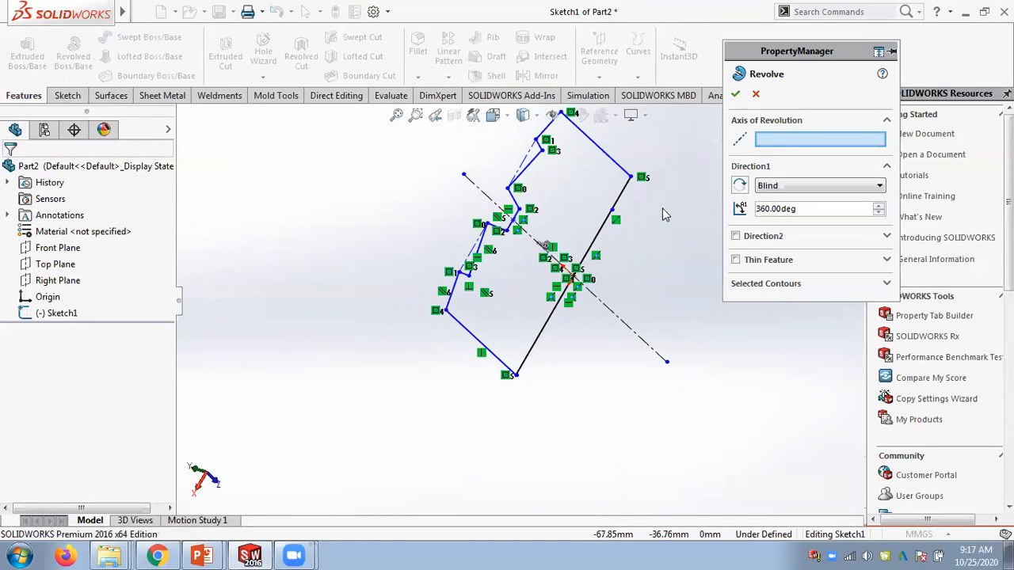
click(603, 229)
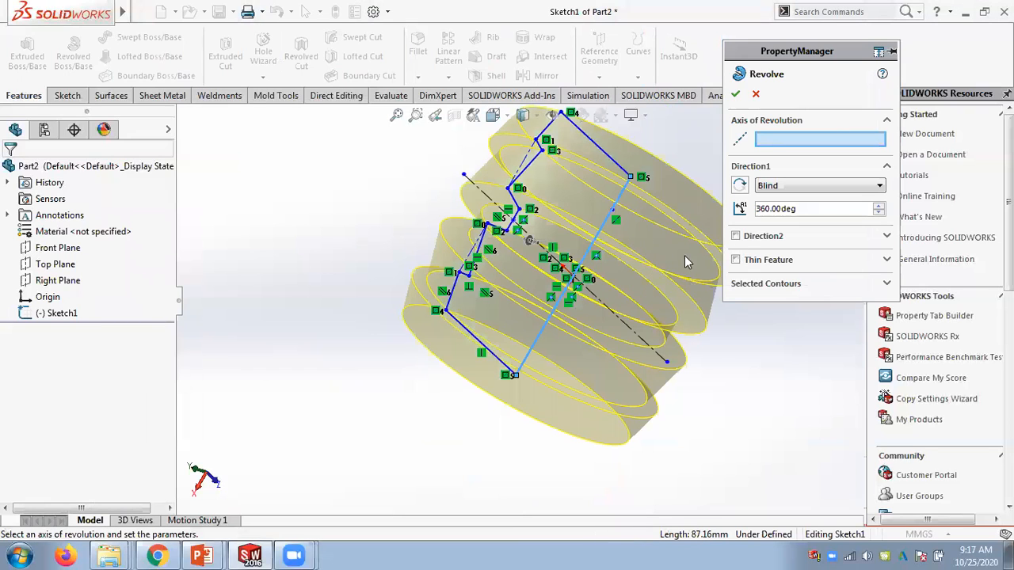
click(735, 259)
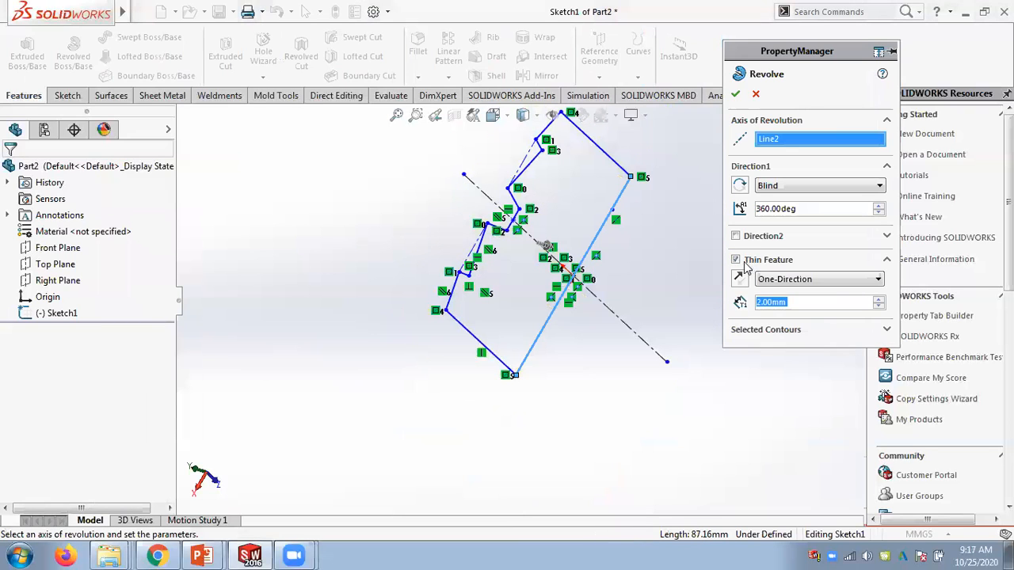
click(735, 94)
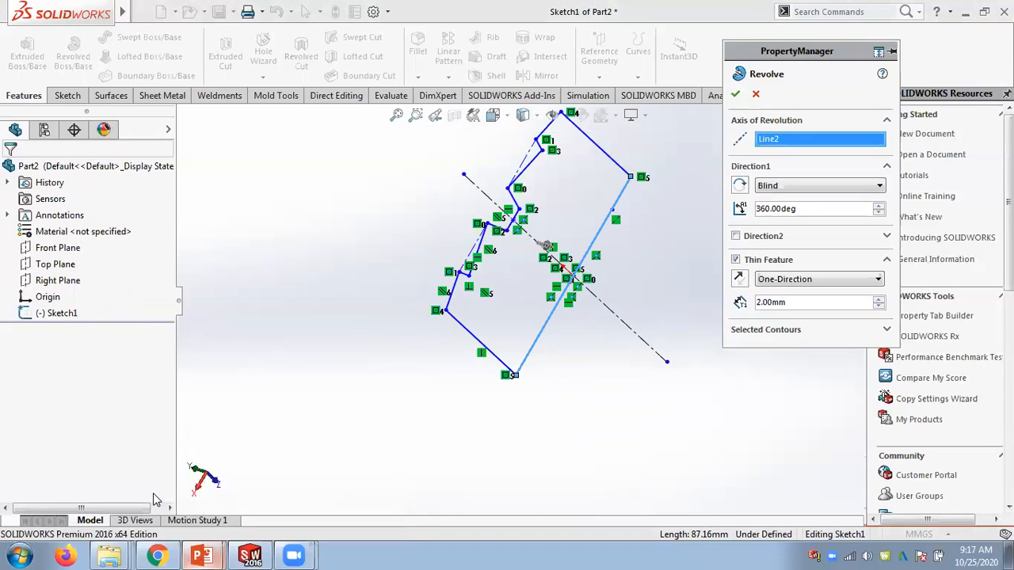
Check the wheel's dimensioned section on slide 45 in PowerPoint, return to SOLIDWORKS, and retry the thin revolve.
key(alt+Tab)
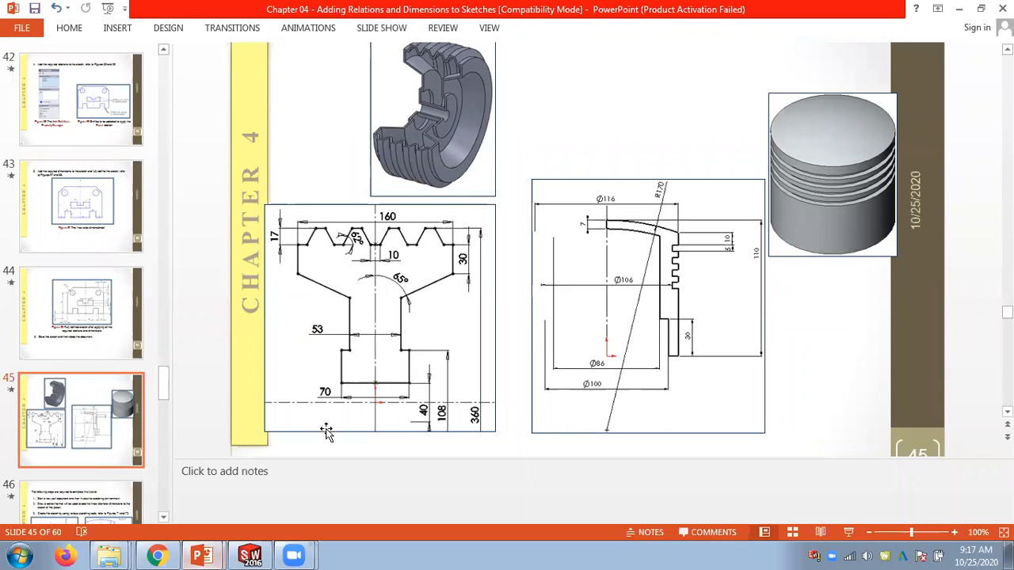
click(250, 556)
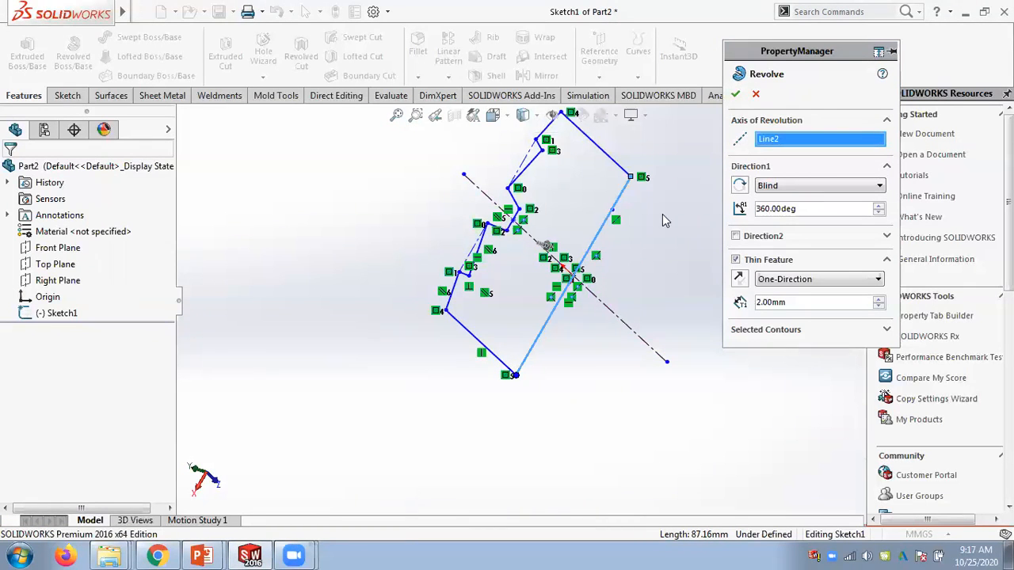
click(736, 94)
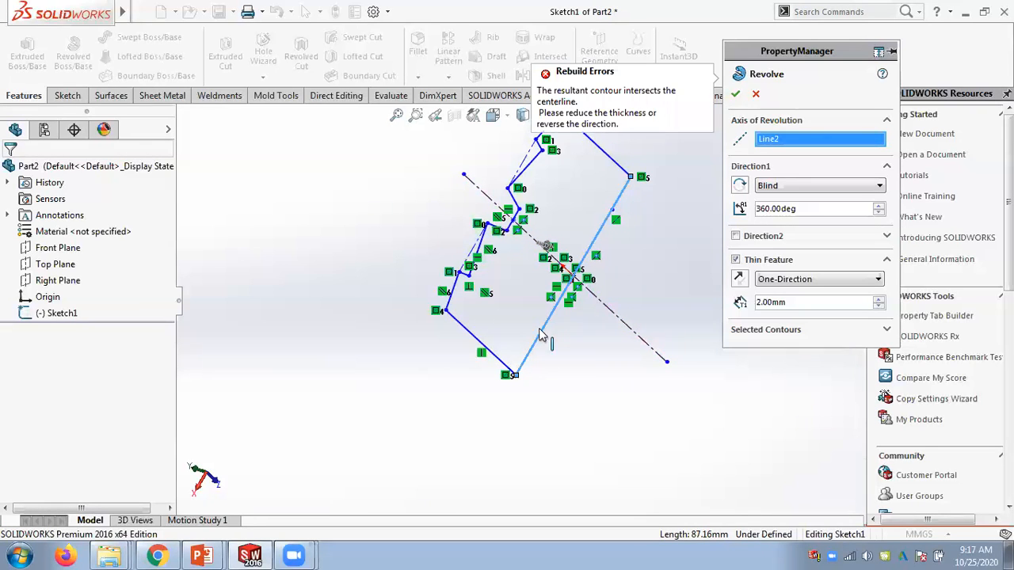
Cancel the thin revolve about the inner line and undo the collinear relation with the centerline.
click(599, 232)
click(736, 260)
click(736, 260)
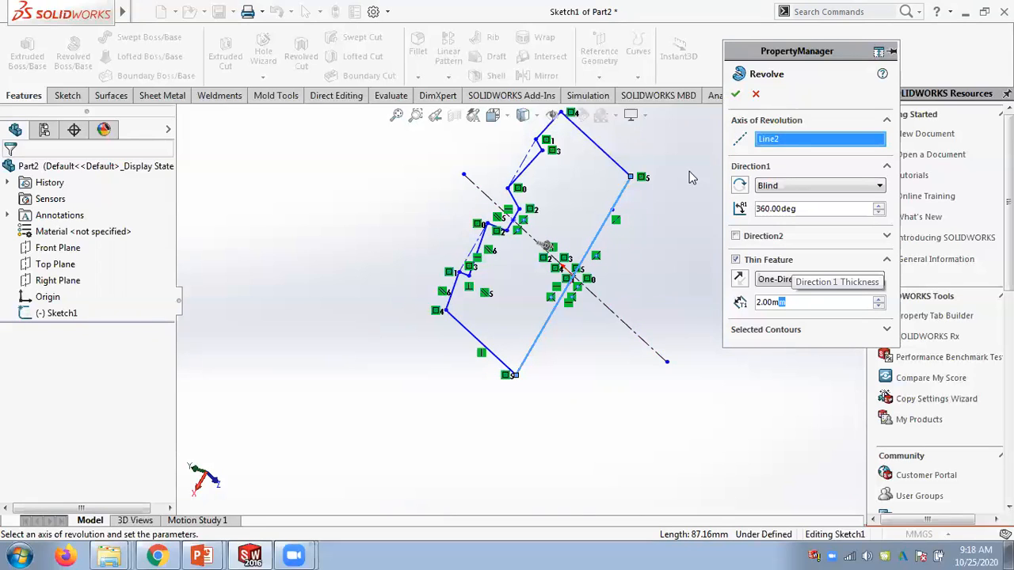
click(755, 93)
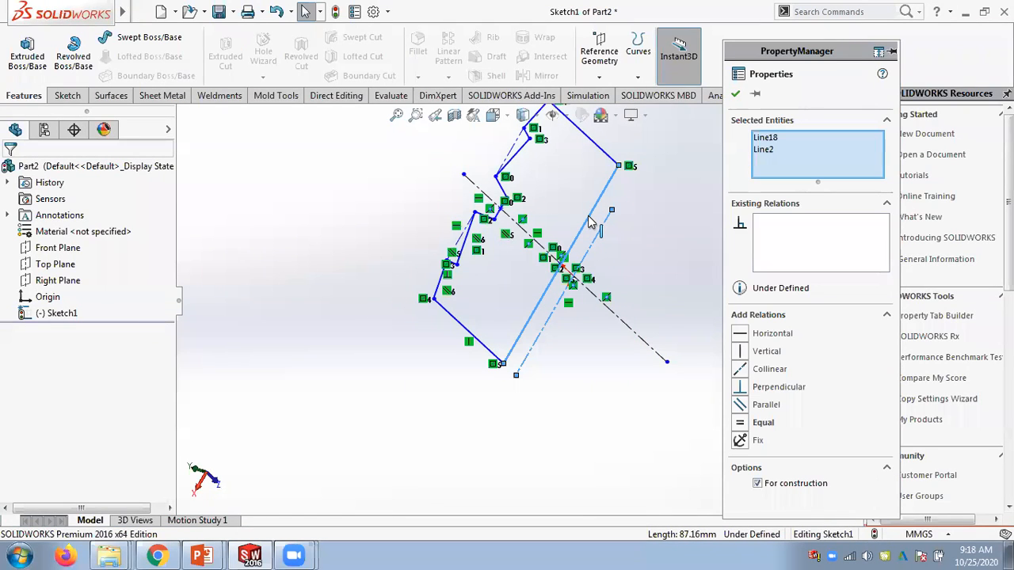
Try a 360° blind solid revolve of the profile about the short offset centerline.
click(73, 52)
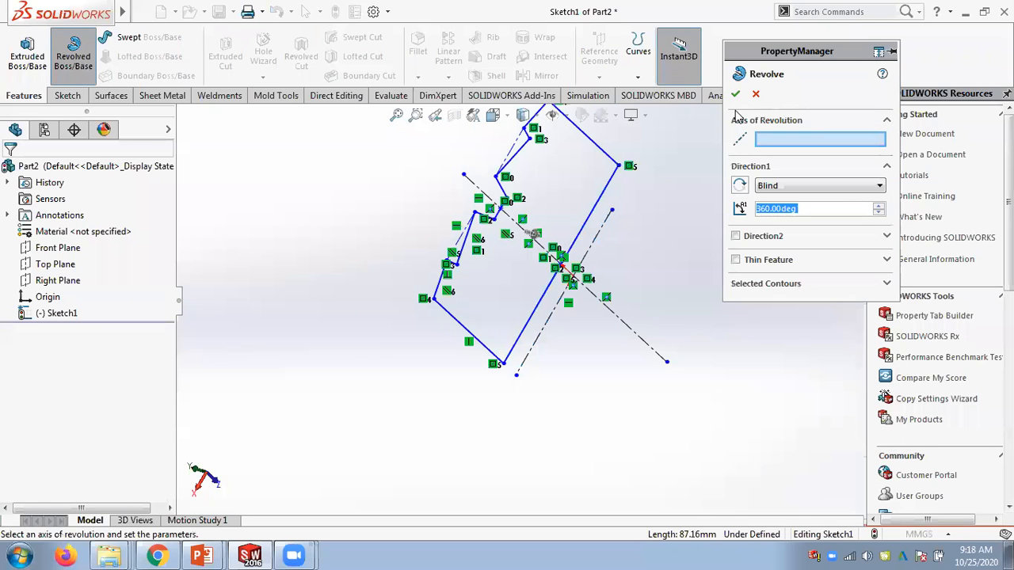
click(600, 237)
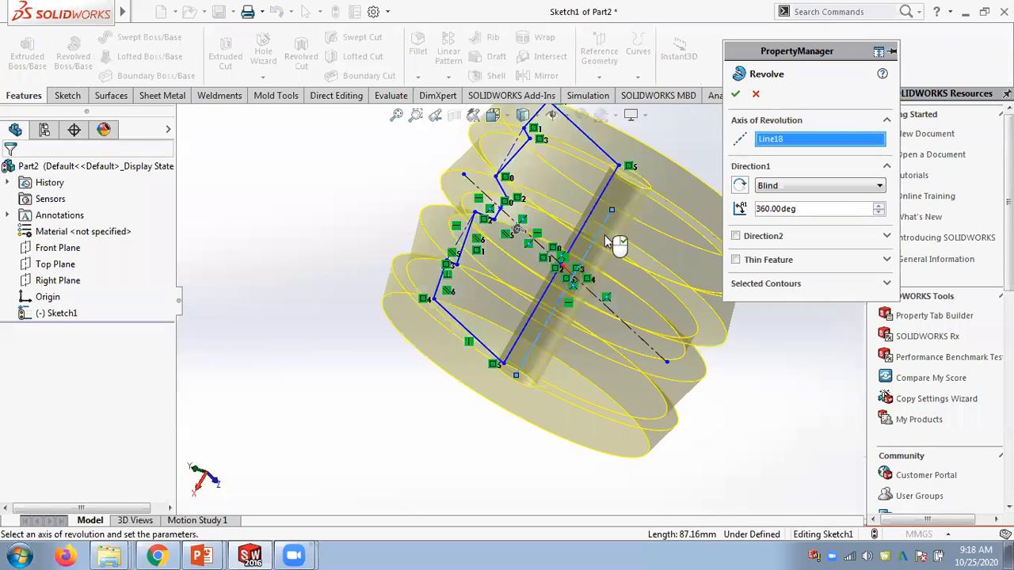
middle_drag(643, 202, 595, 261)
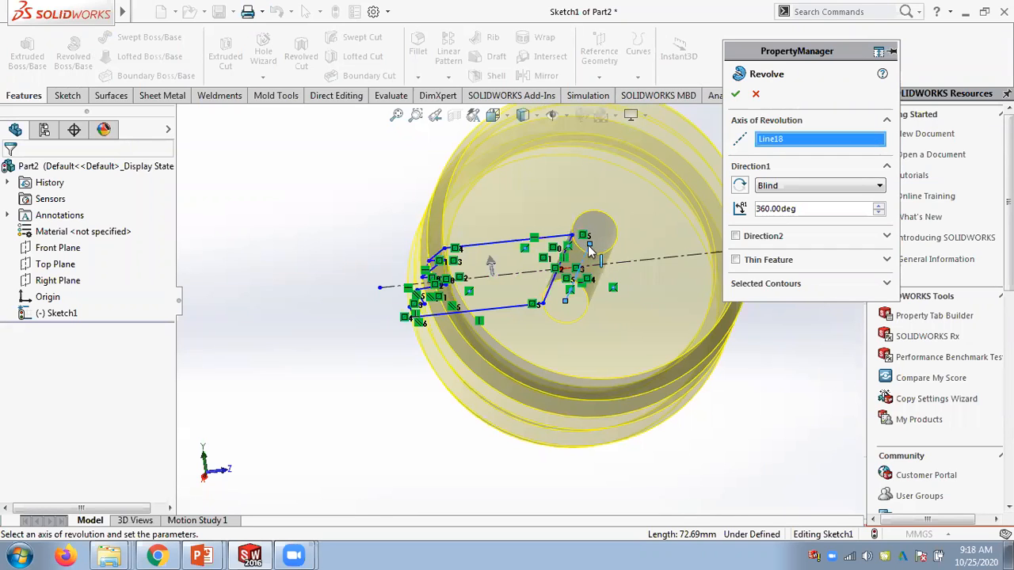
Try a 2 mm One-Direction thin wall on the revolve, switch its axis to the profile's long inner line, and cancel.
click(735, 260)
scroll(634, 249, down, 2)
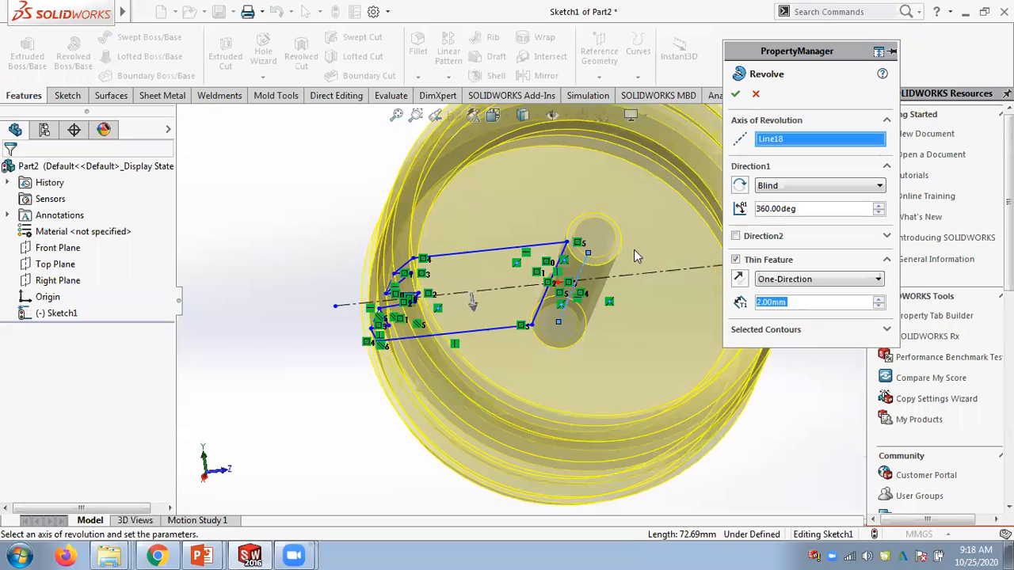
middle_drag(608, 281, 582, 291)
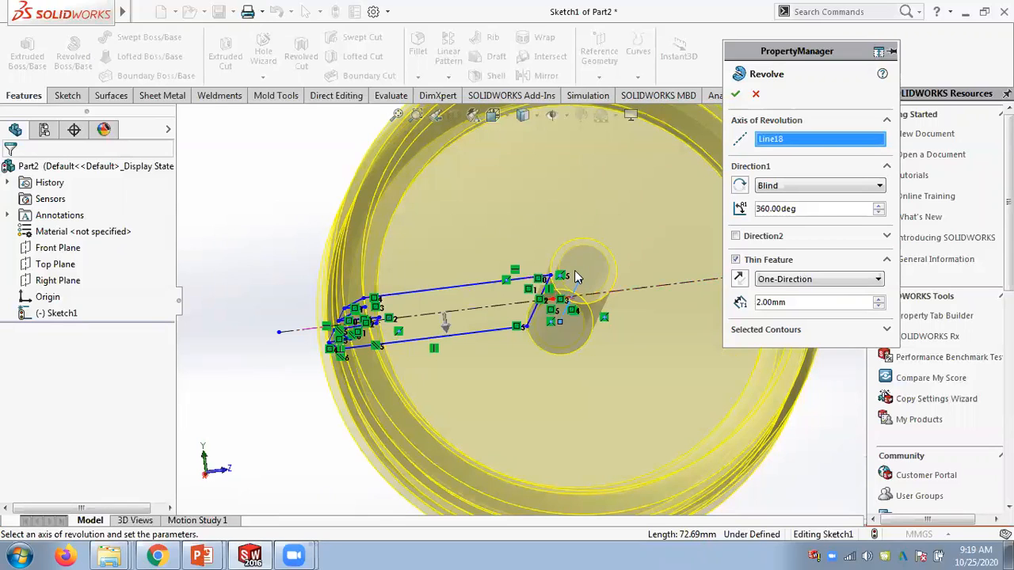
click(533, 320)
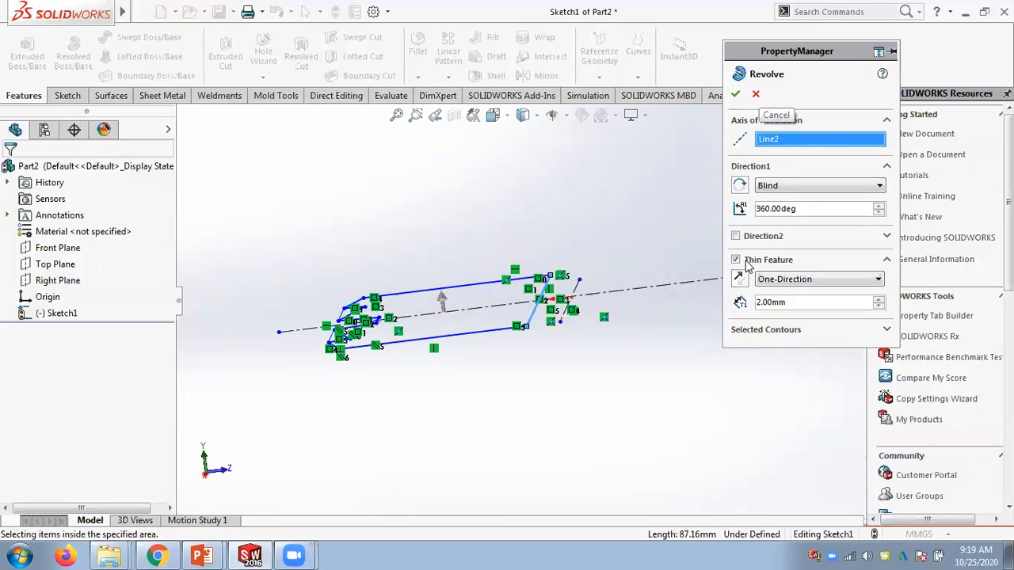
click(756, 94)
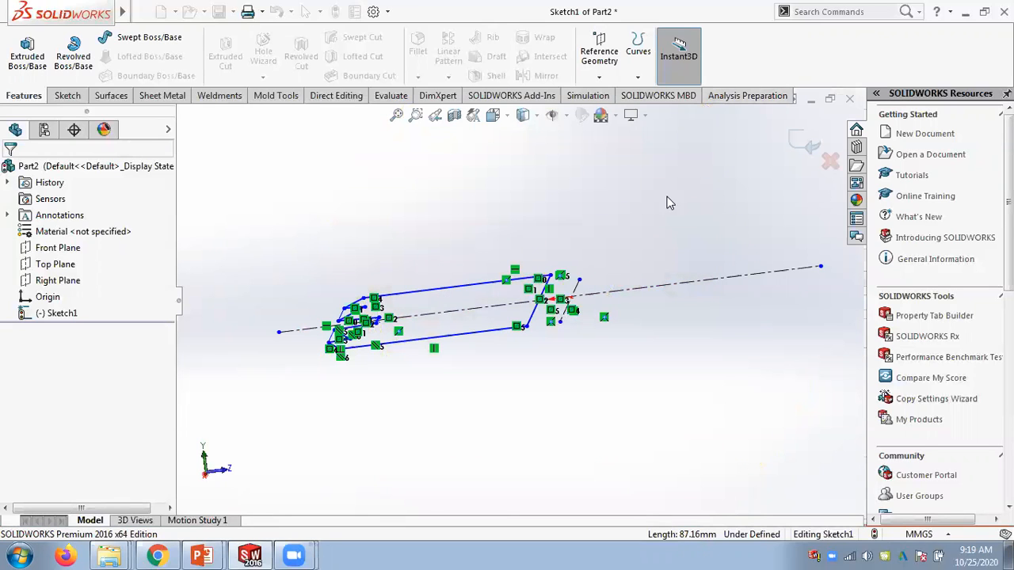
Leave the sketch and close Part2 without saving, and switch to PowerPoint's slide 45 with the dimensioned wheel and piston.
click(829, 161)
click(550, 281)
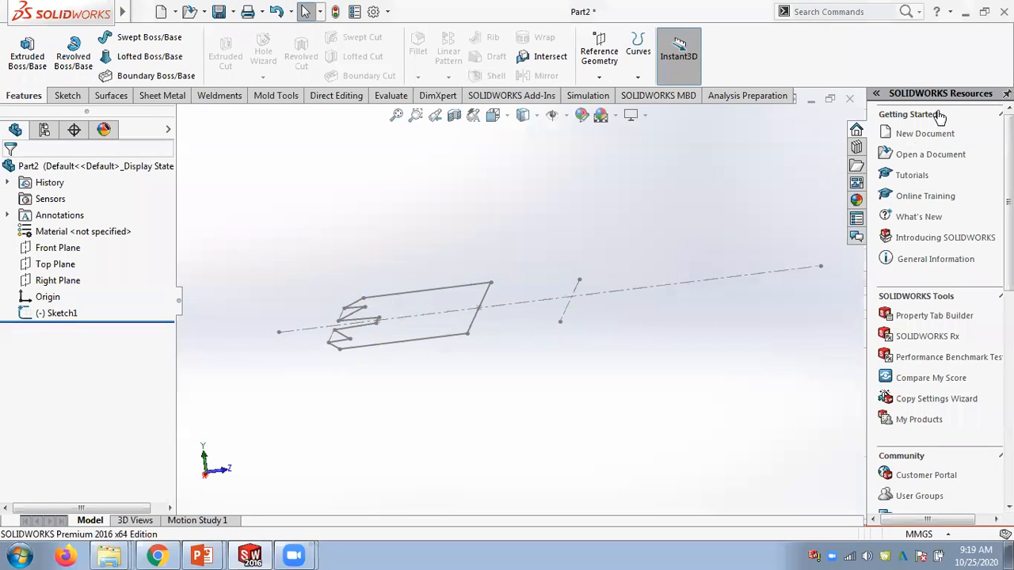
click(850, 98)
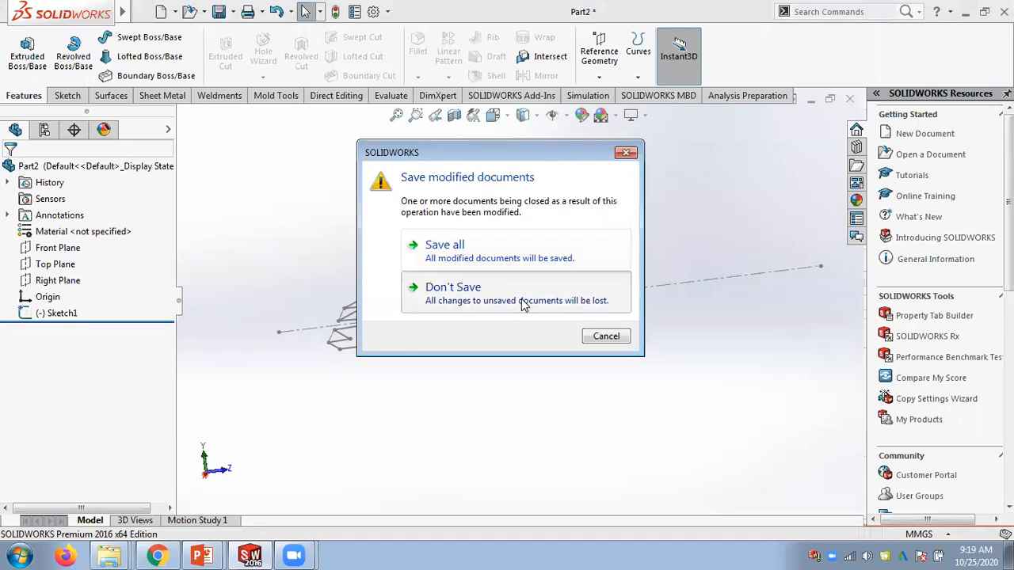
click(523, 304)
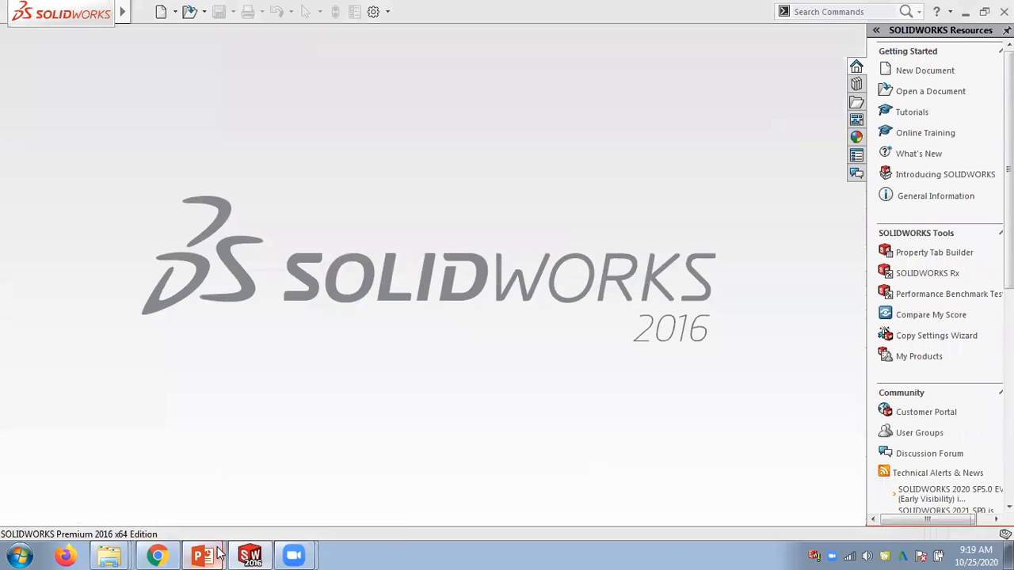
mouse_move(202, 556)
click(196, 499)
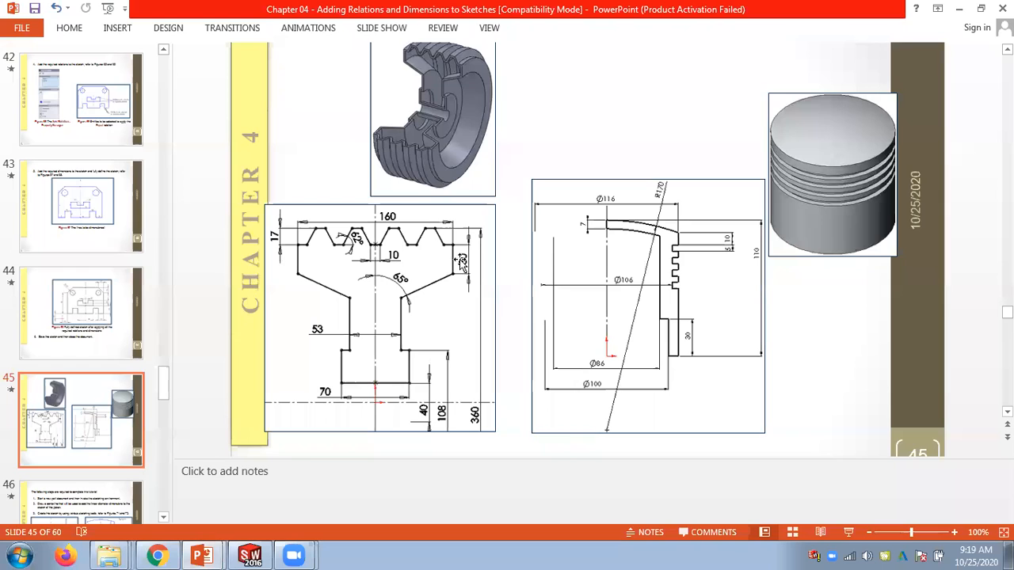
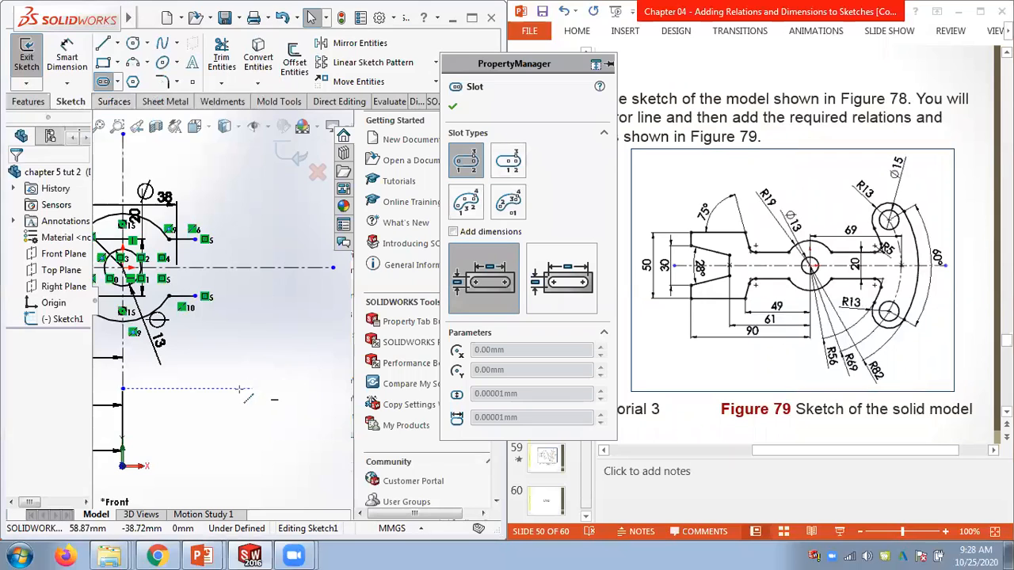
Sketch a straight slot about 23 mm long and 13 mm wide, and below it a centerpoint straight slot about 33 by 13 mm.
click(307, 389)
click(314, 407)
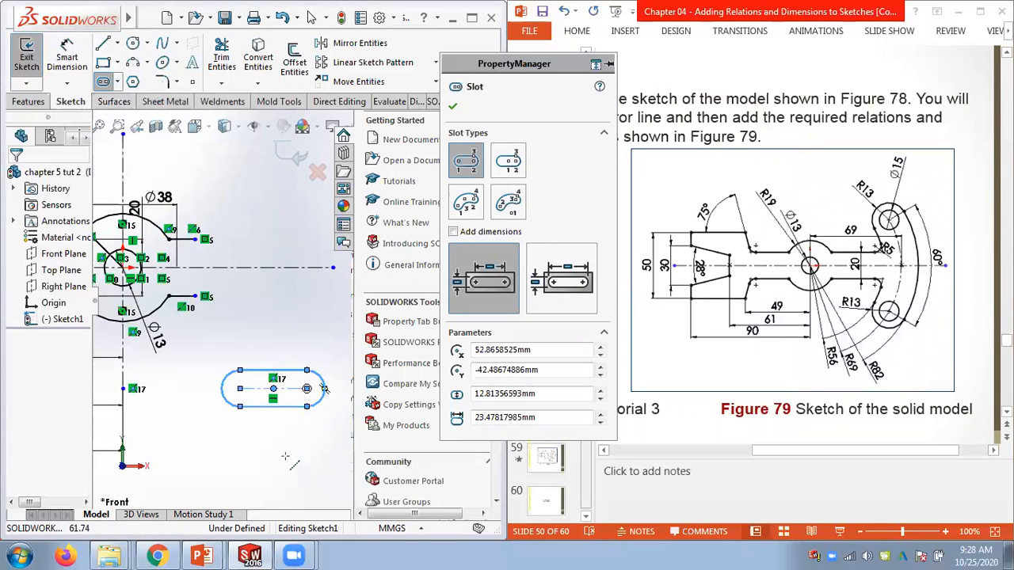
click(517, 173)
click(267, 445)
click(322, 445)
click(320, 452)
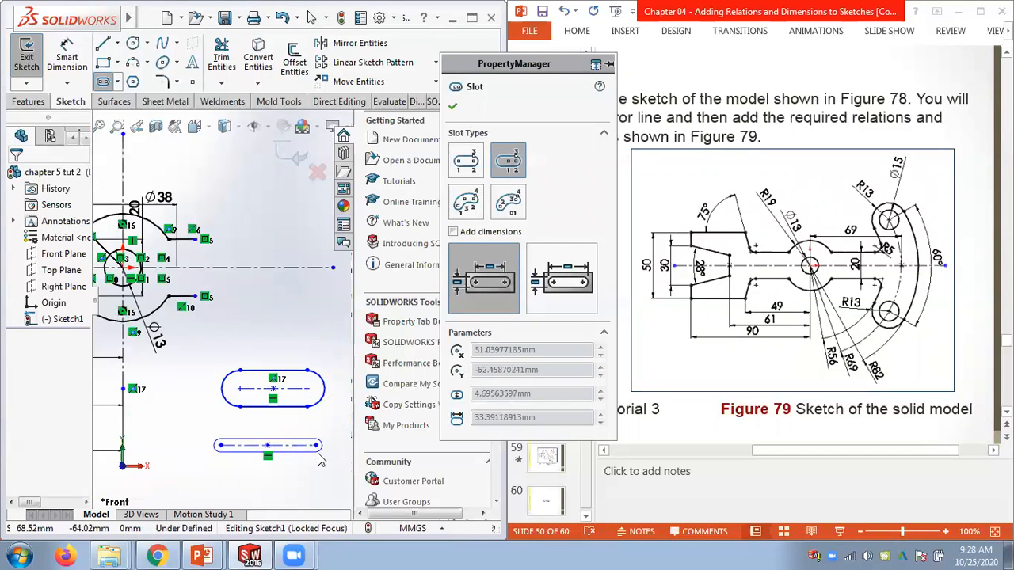
click(333, 448)
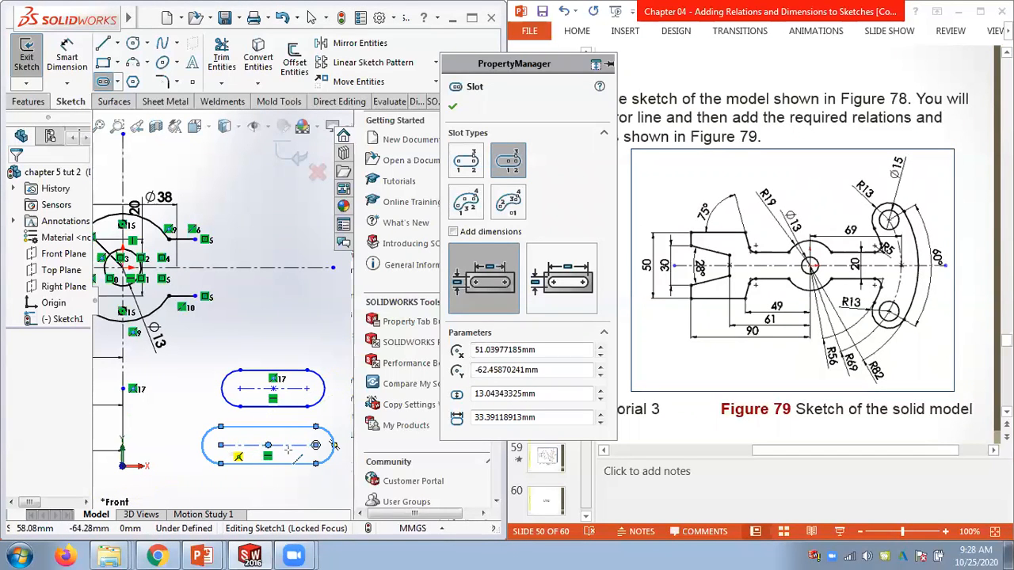
scroll(287, 450, up, 1)
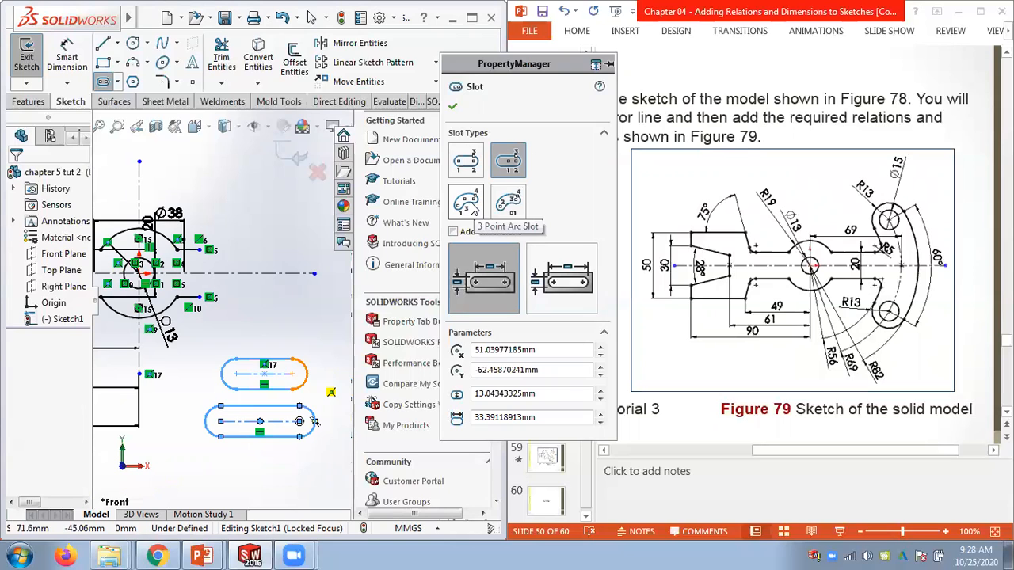
click(147, 63)
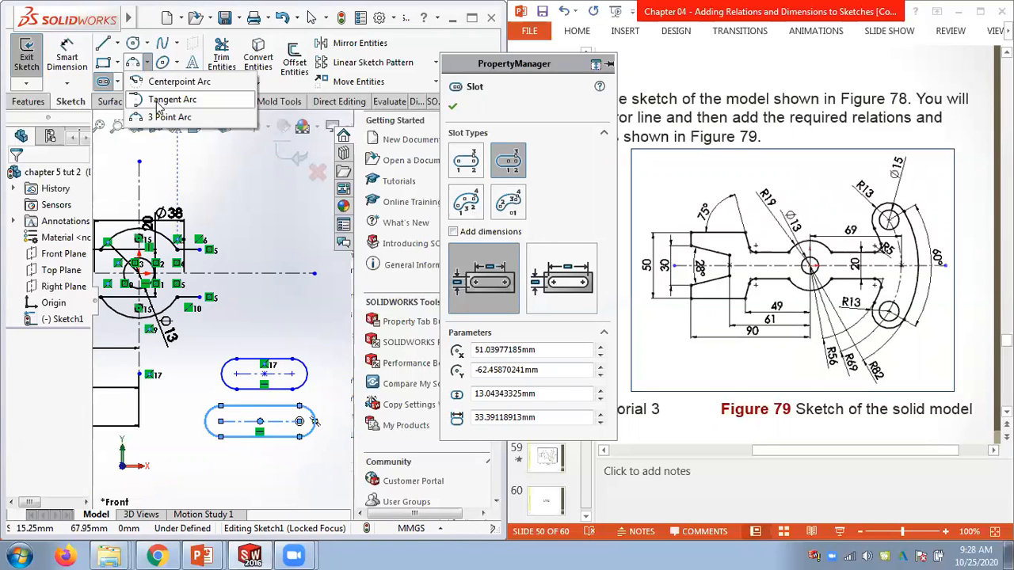
click(466, 203)
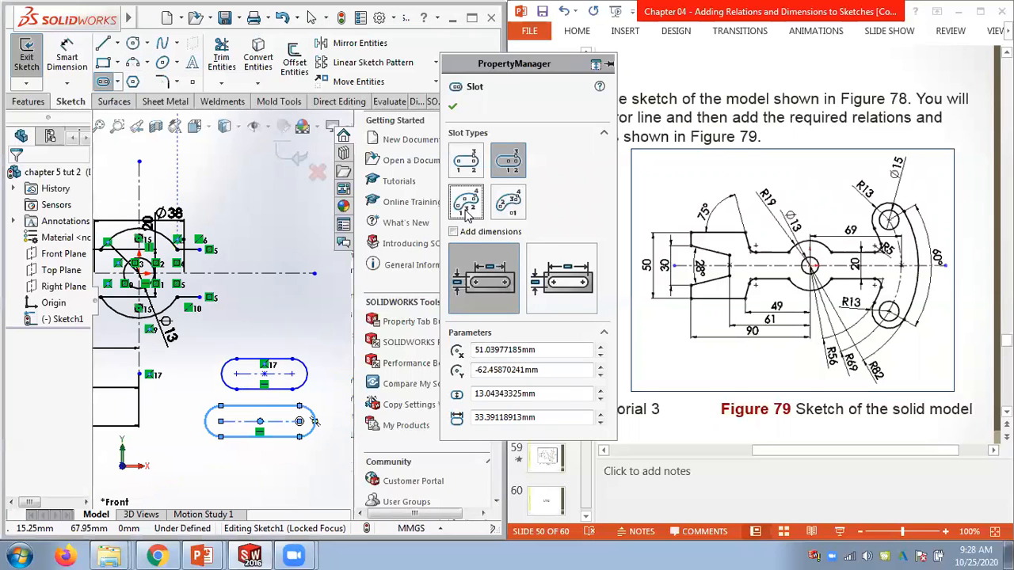
scroll(257, 467, up, 2)
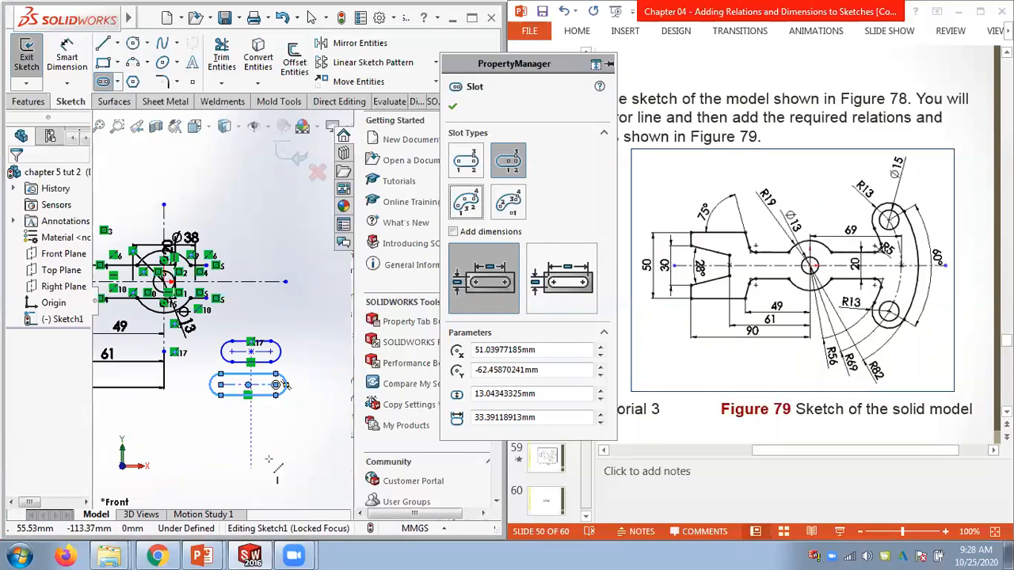
click(250, 467)
click(316, 434)
key(Escape)
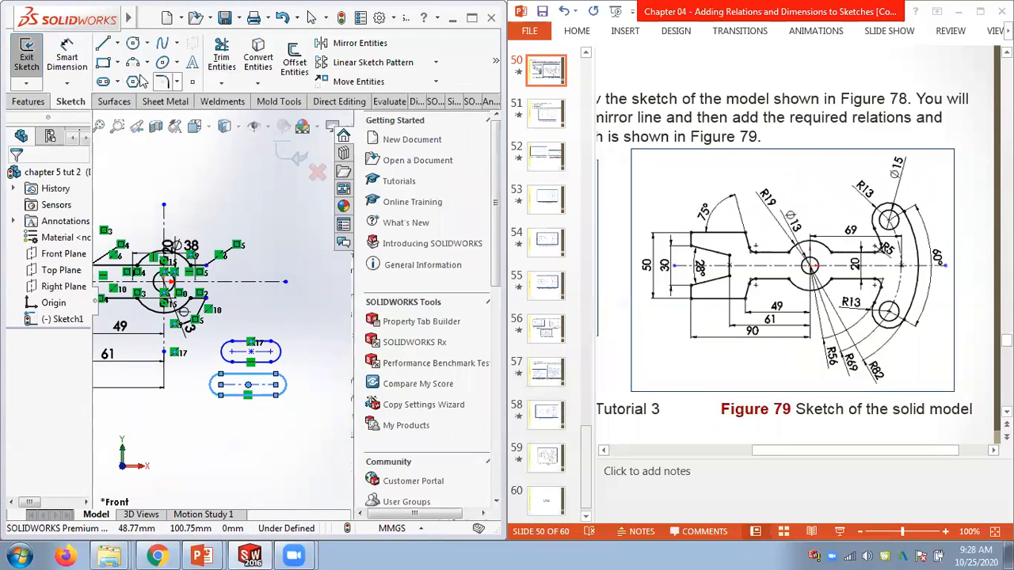
Sketch a 3 point arc slot below the two straight slots, about 17 mm in radius, 147° in span and 11 mm wide.
click(118, 82)
click(127, 138)
click(267, 458)
click(231, 454)
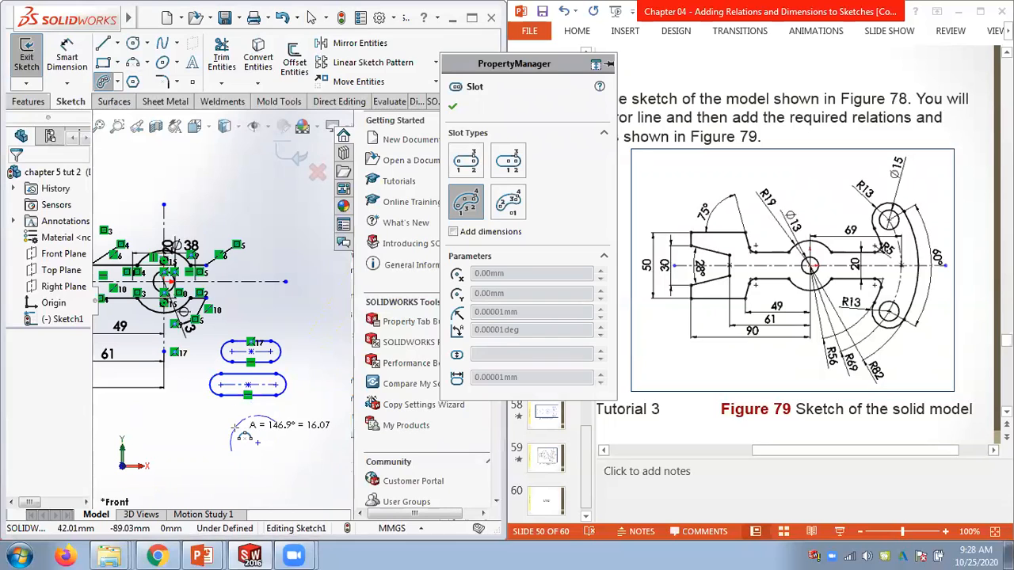
click(277, 425)
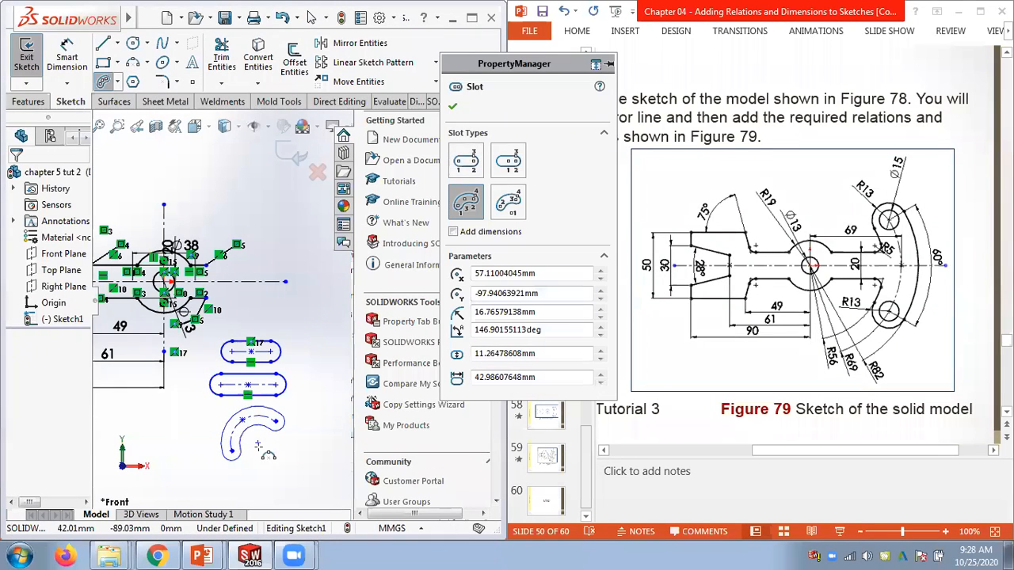
click(258, 446)
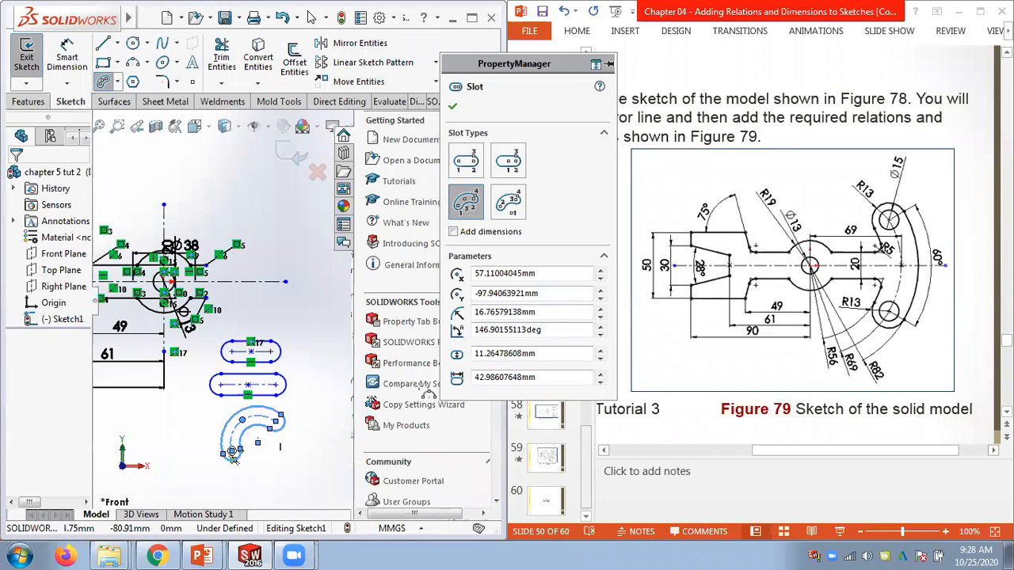
Sketch a centerpoint arc slot above the central circles, about 20 mm in radius, 120° in span and 12 mm wide.
click(512, 214)
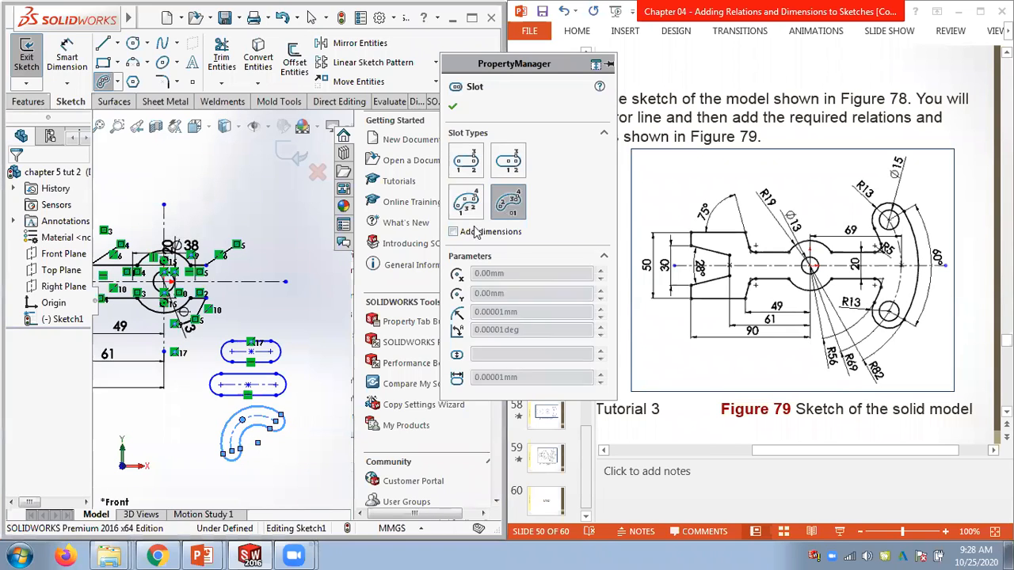
click(220, 192)
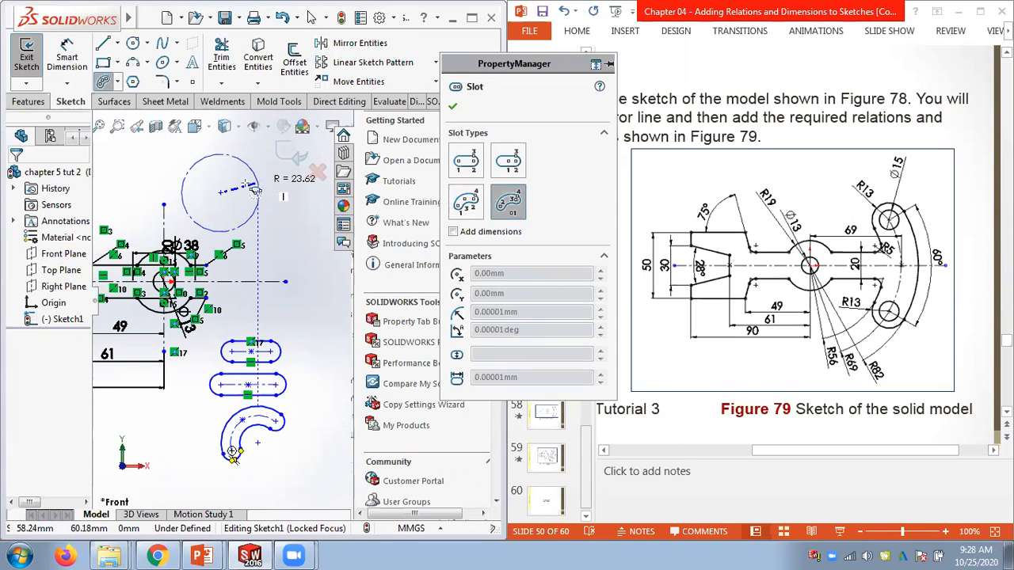
click(252, 164)
click(190, 177)
click(194, 184)
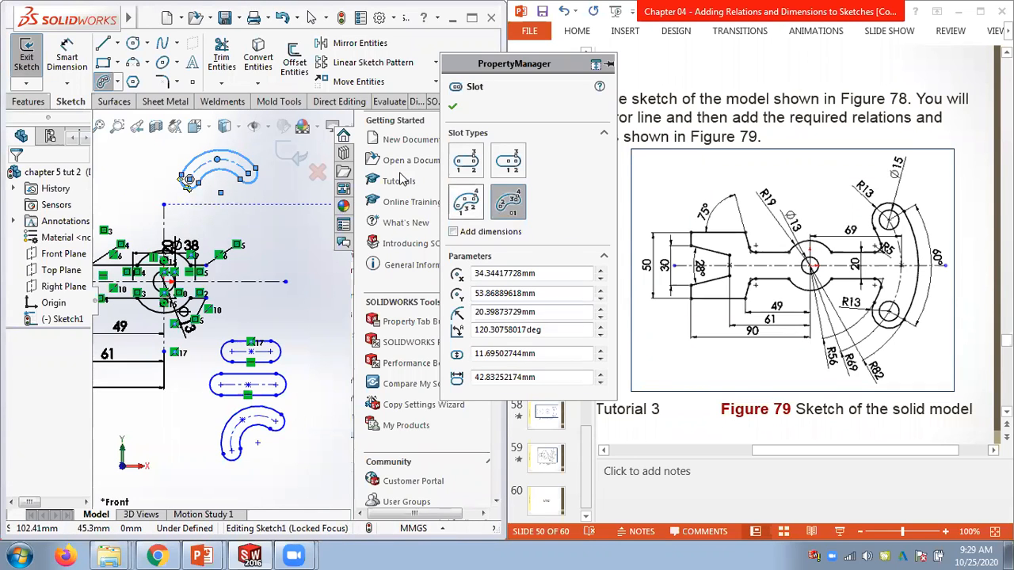
click(148, 64)
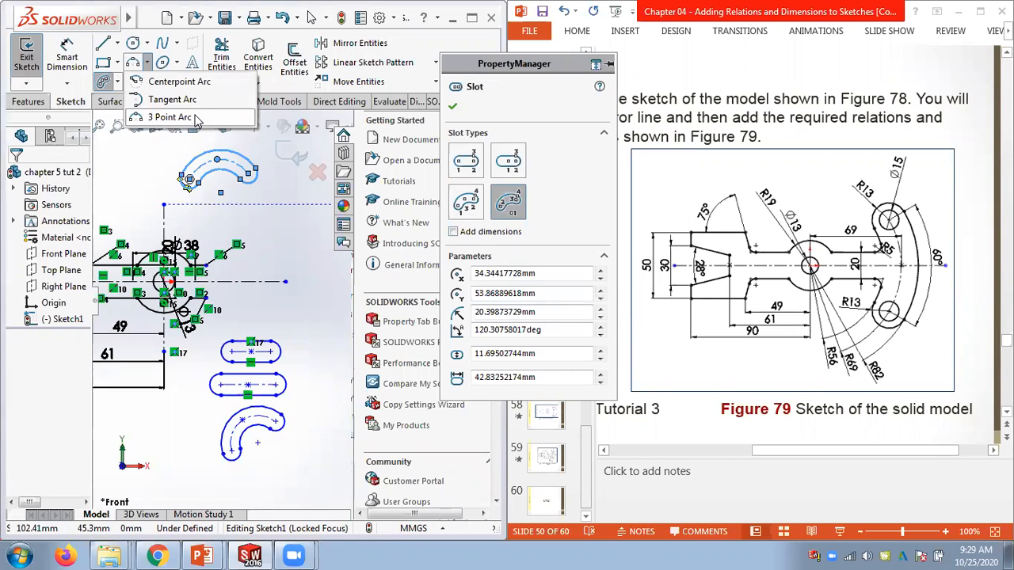
click(458, 199)
click(306, 315)
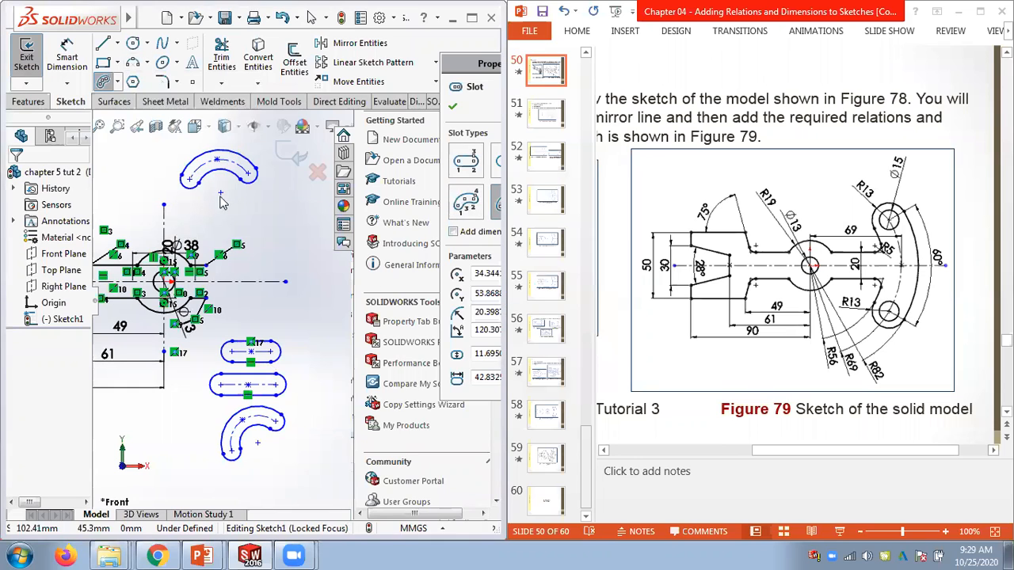
key(Escape)
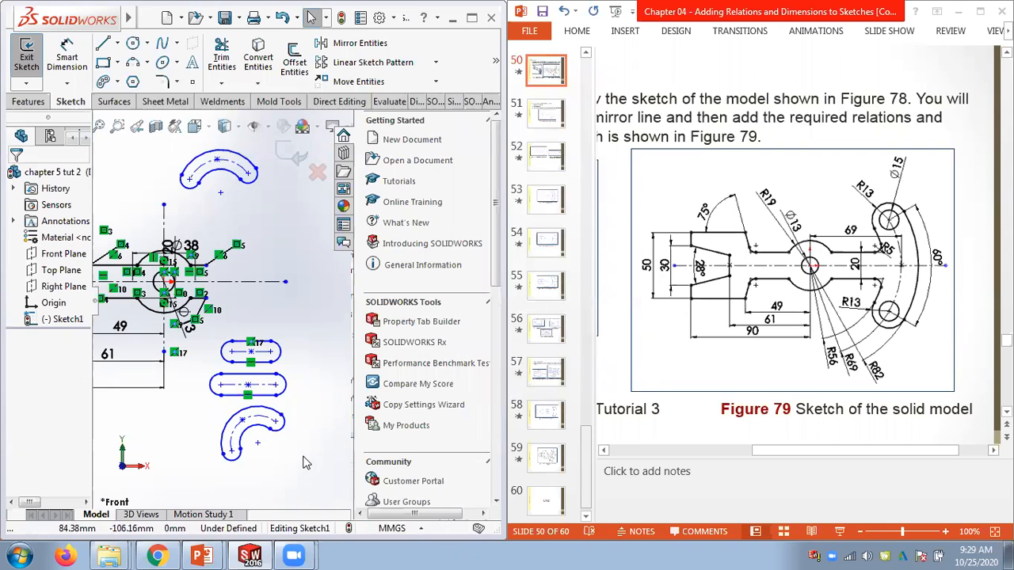
Undo the four practice slots.
key(ctrl+z)
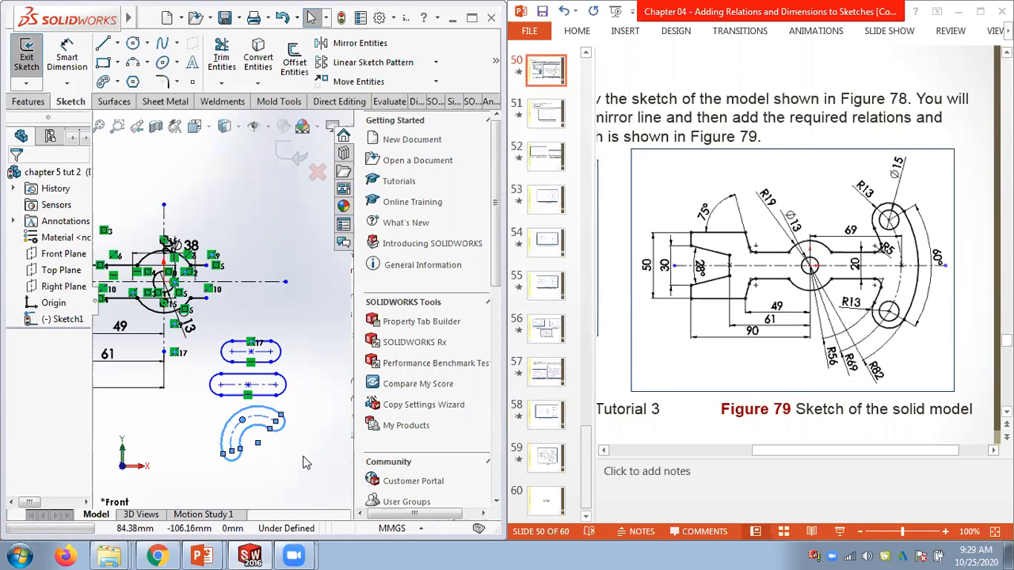
key(ctrl+z)
key(ctrl+z)
key(ctrl+z)
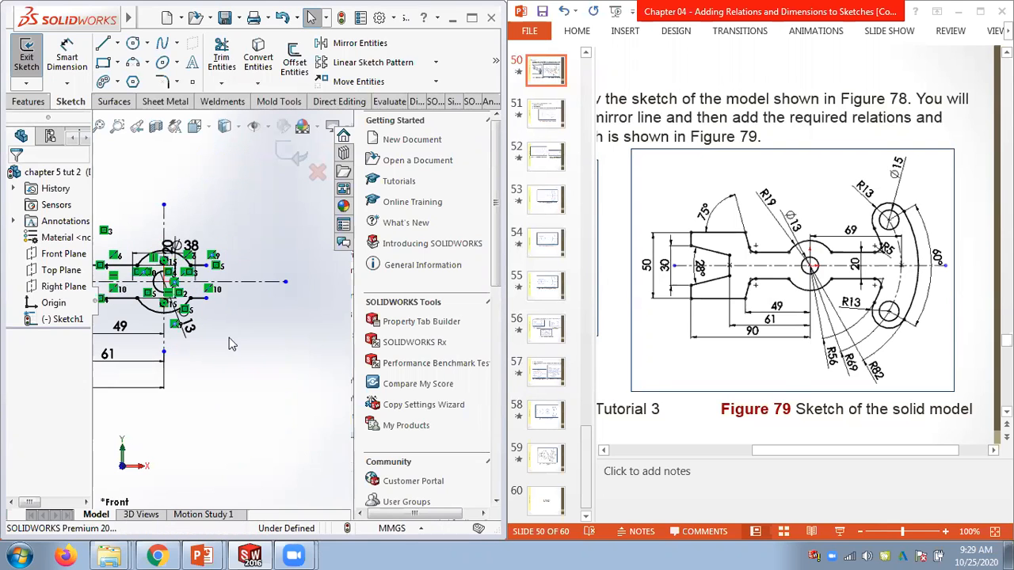
Sketch a centerpoint arc slot about the origin, about 47 mm in radius, 74° in span and 13 mm wide, beside the central circles.
scroll(181, 283, down, 4)
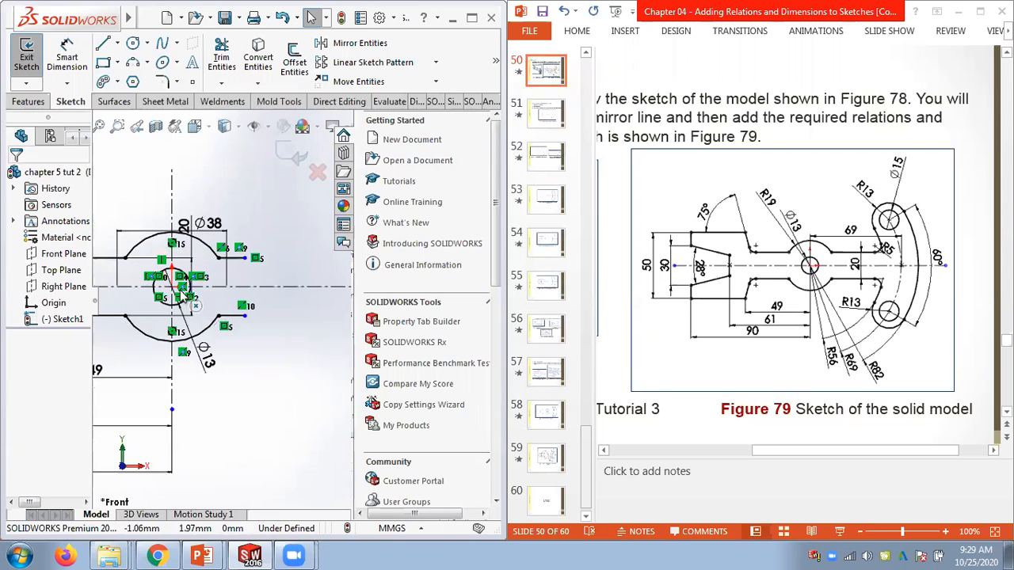
click(117, 81)
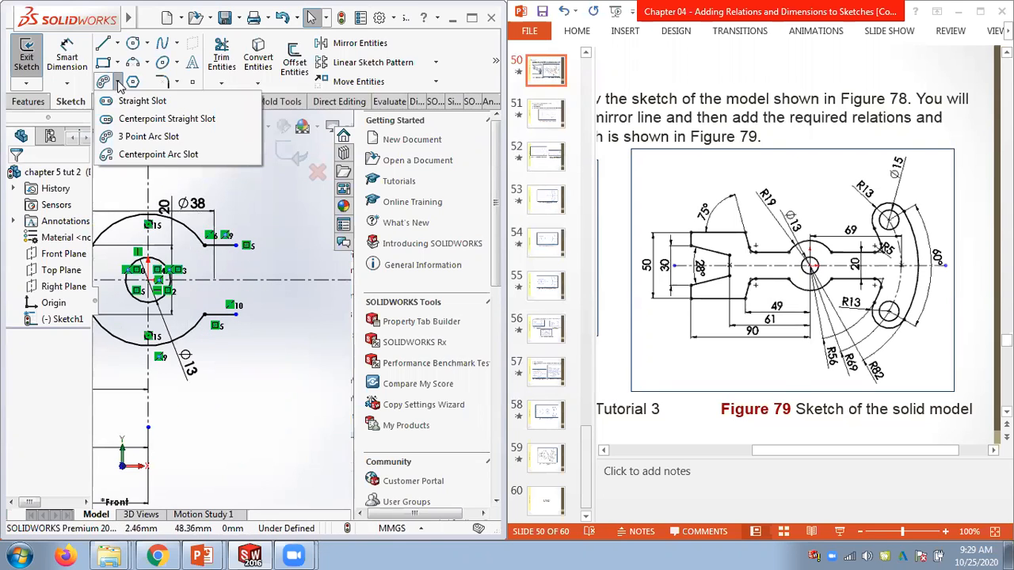
click(159, 154)
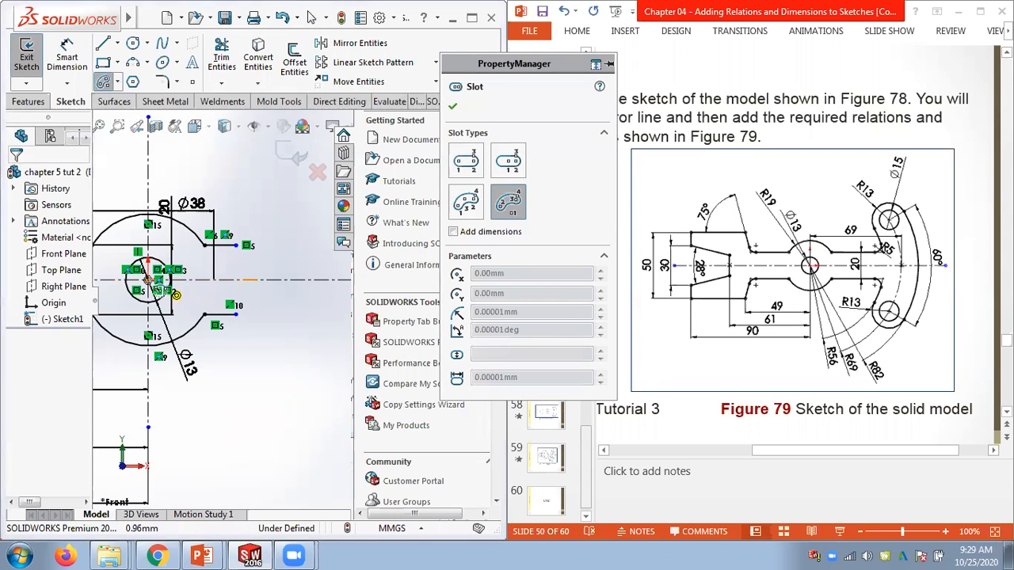
click(151, 281)
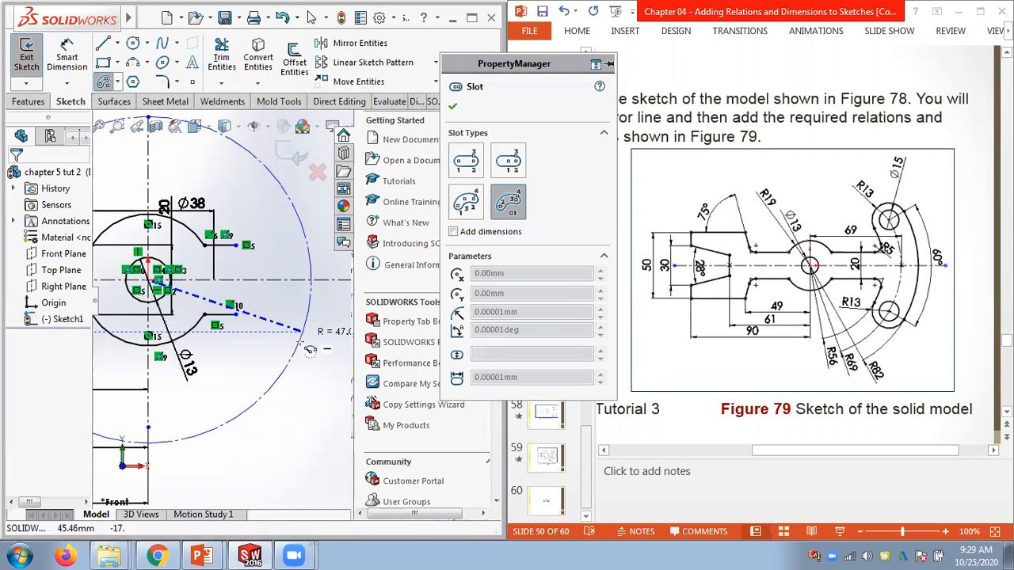
click(277, 384)
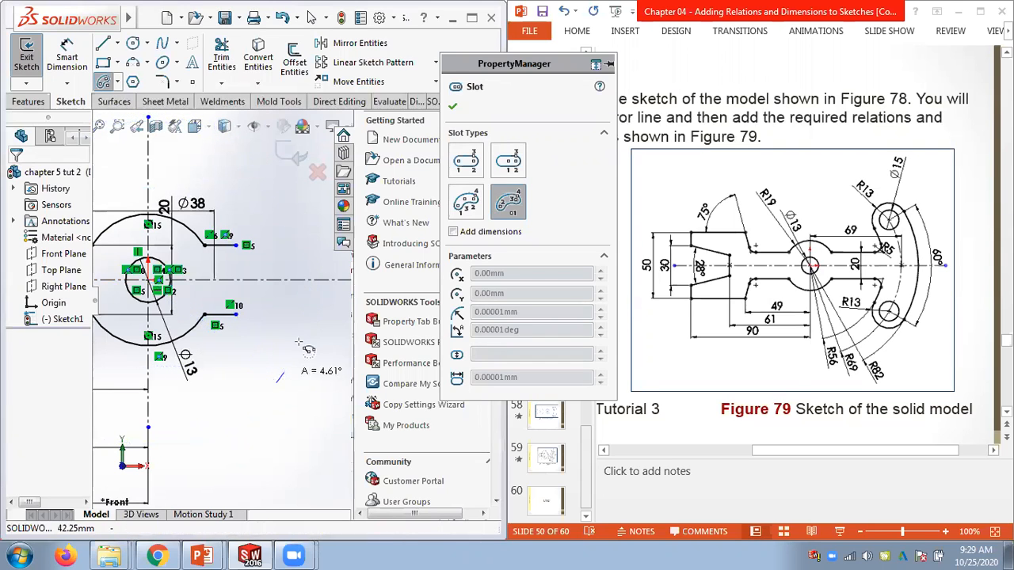
click(274, 192)
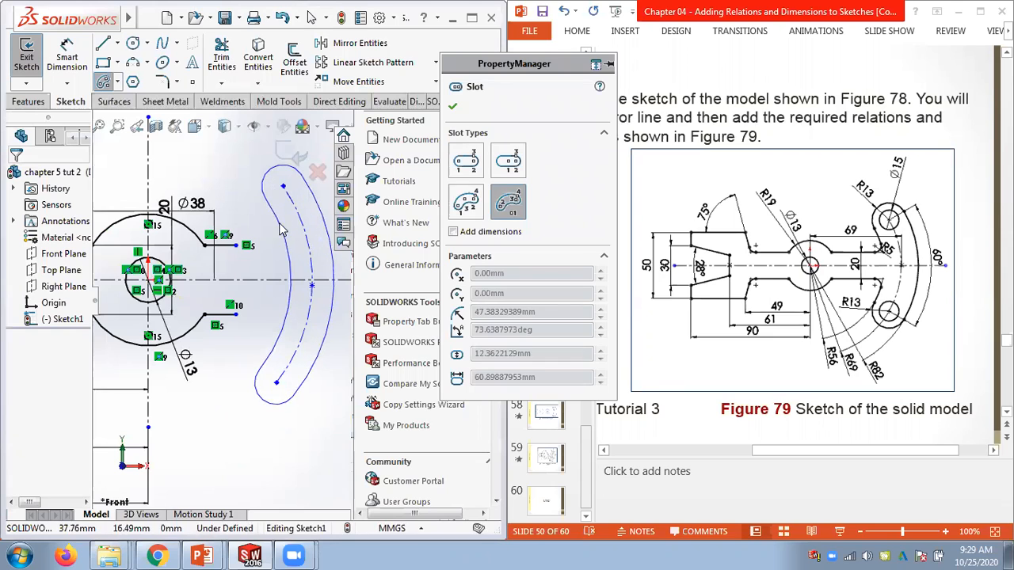
click(277, 231)
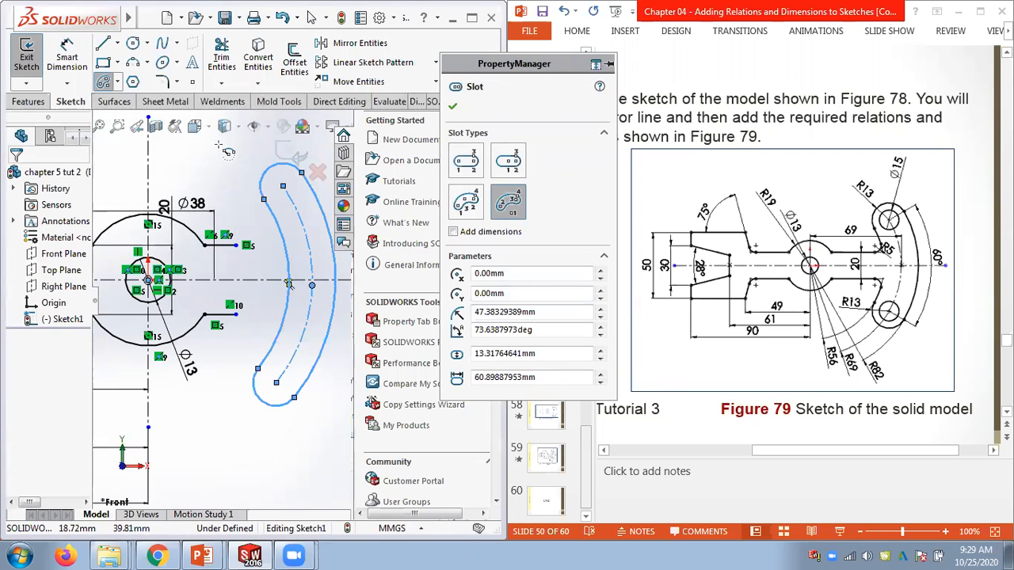
key(Escape)
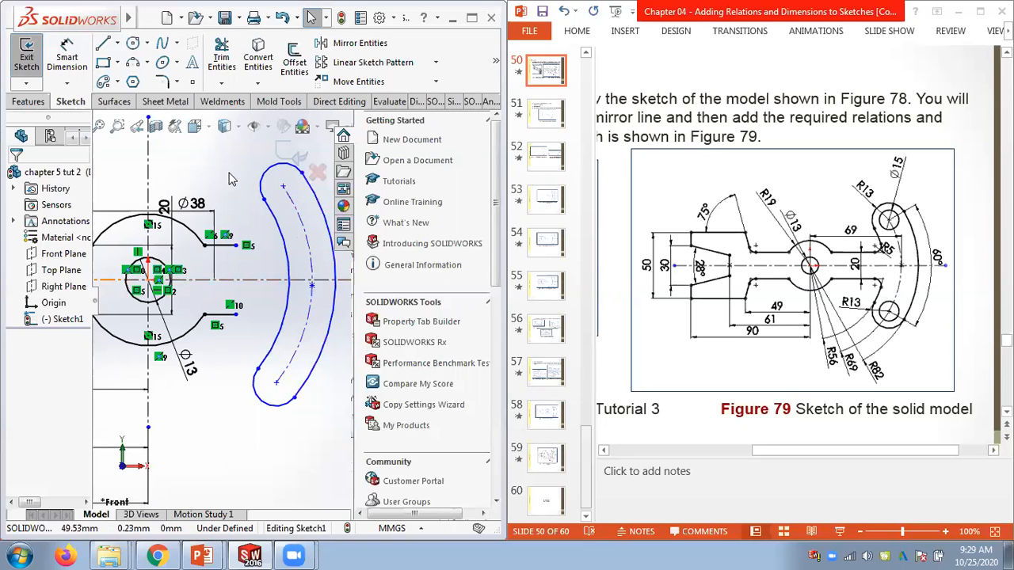
Make the midpoint of the slot's center arc coincident with the horizontal construction centerline.
click(305, 289)
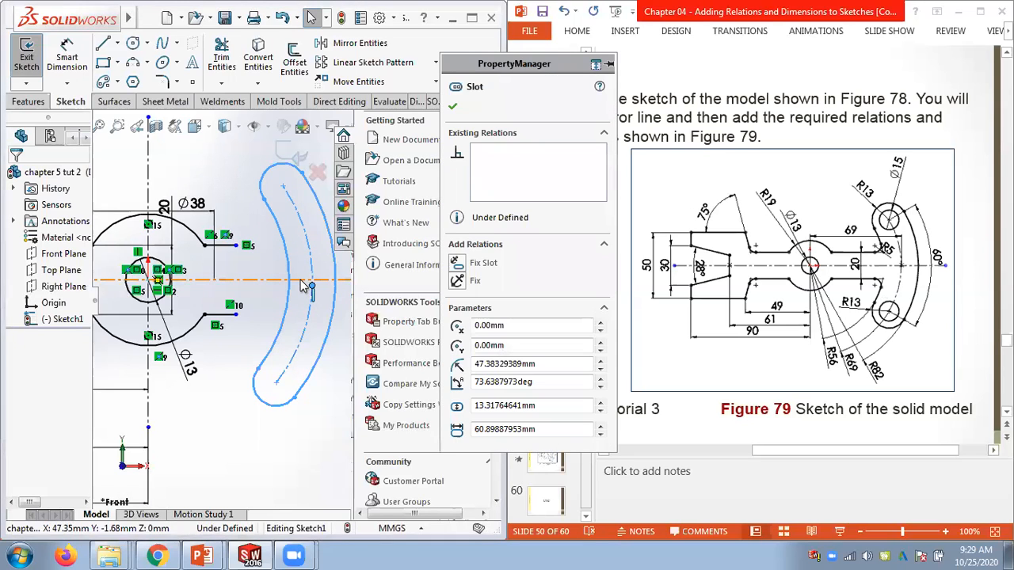
ctrl+click(301, 281)
click(458, 365)
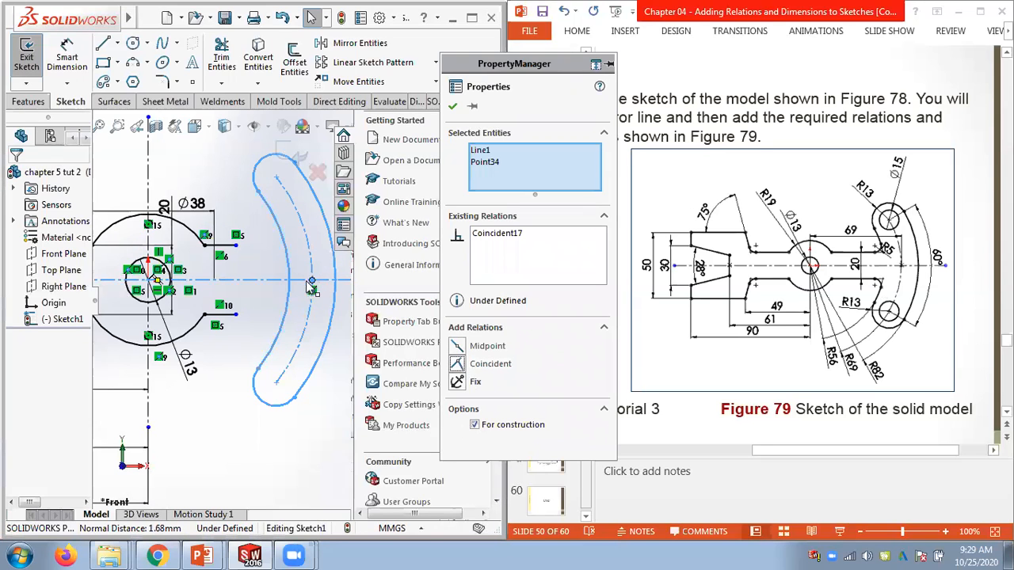
click(453, 108)
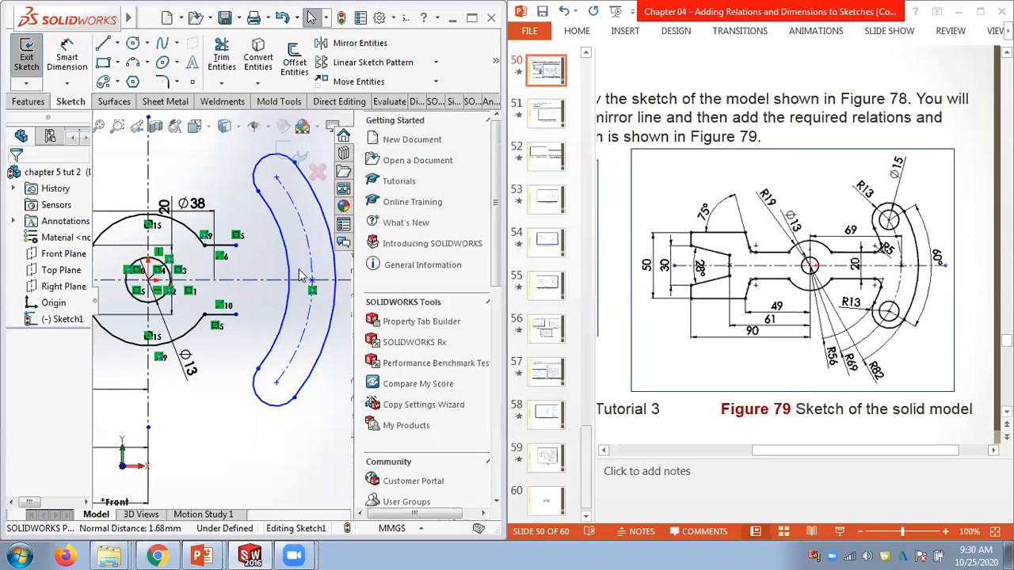
Reshape the slot by moving its lower end center, to about 49 mm radius, 47° span and 16 mm width.
drag(279, 386, 304, 348)
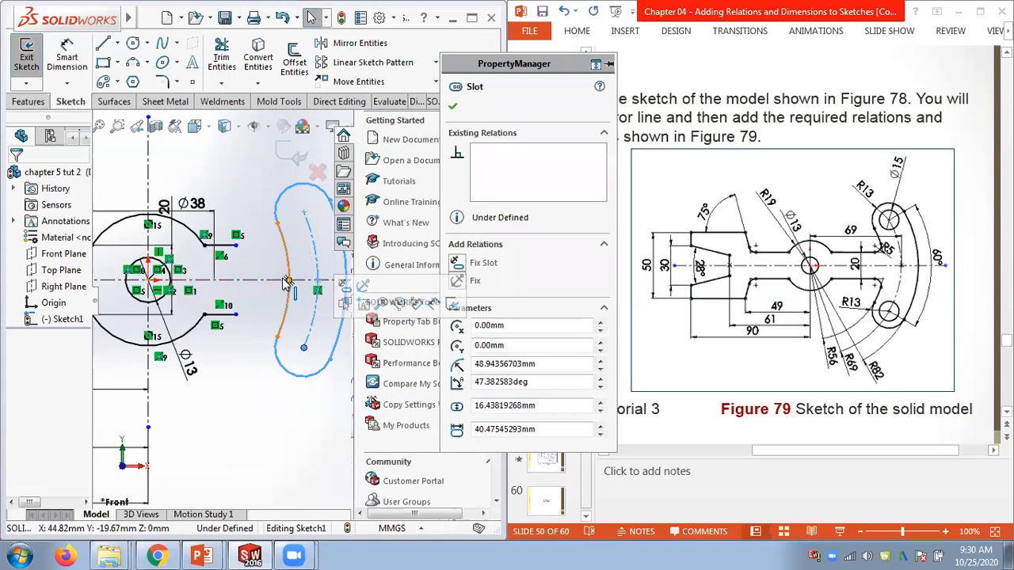
click(238, 165)
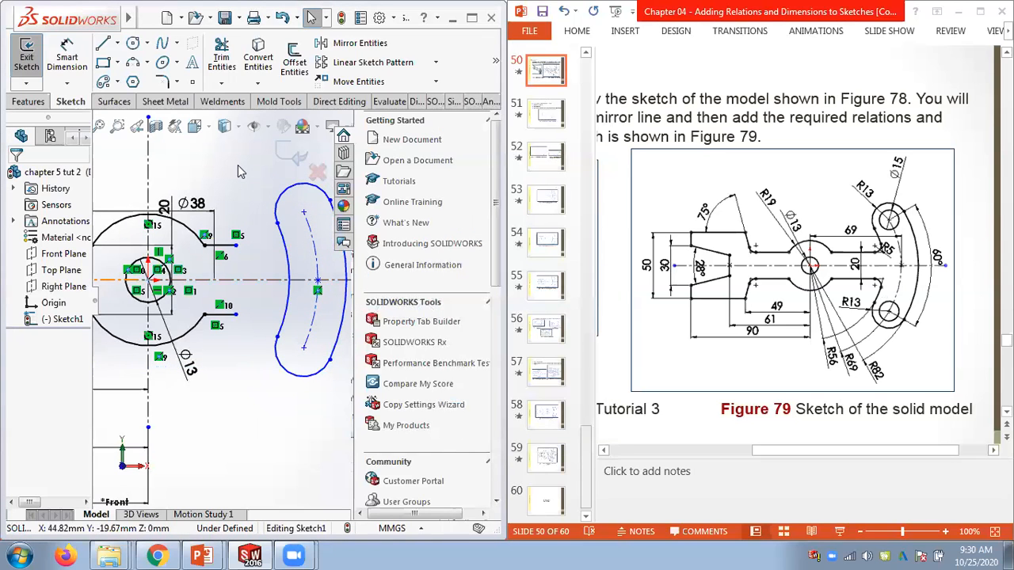
key(z)
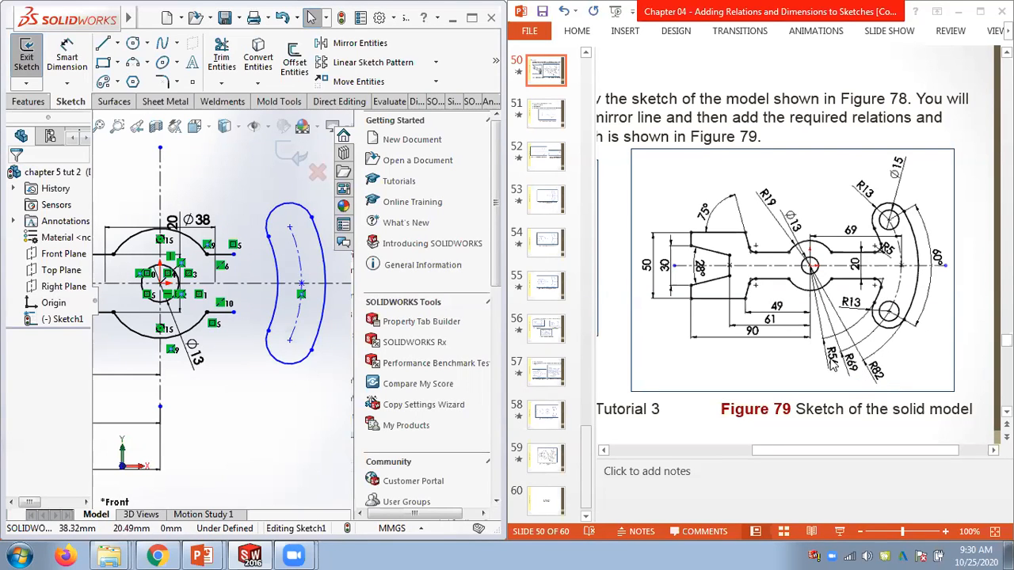
Dimension the slot's outer arc with a radius of 82 mm.
click(66, 60)
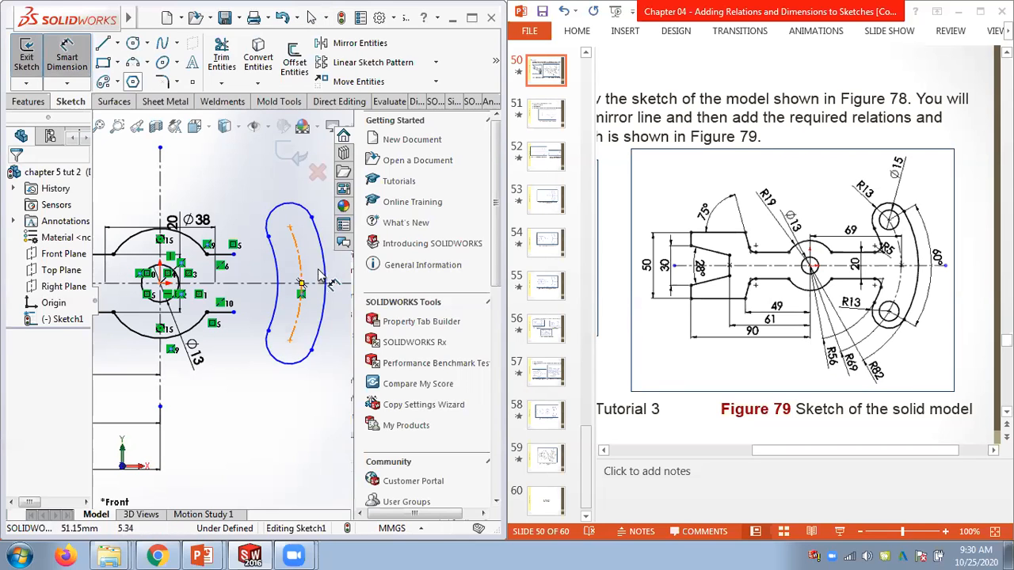
click(324, 279)
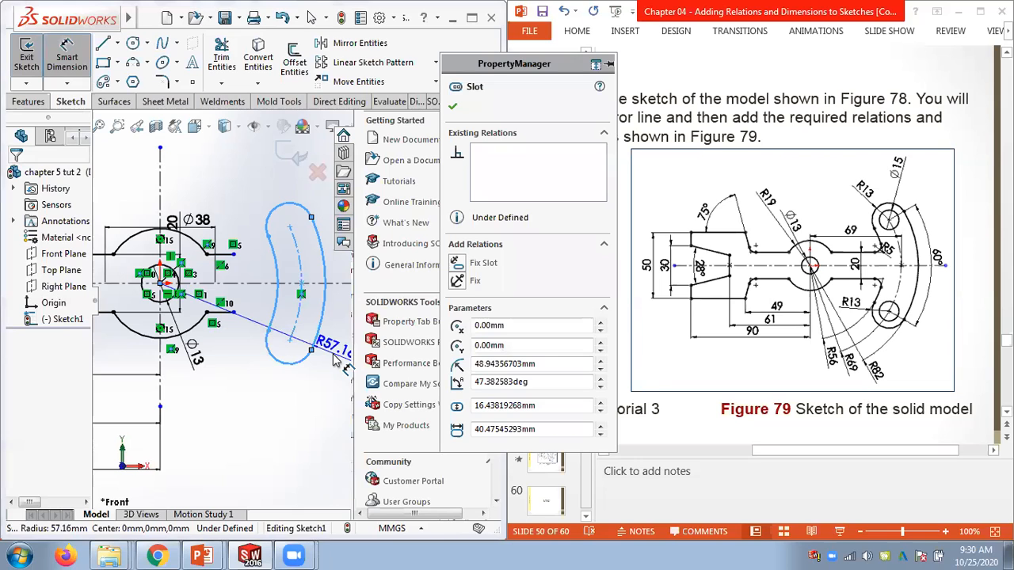
click(334, 360)
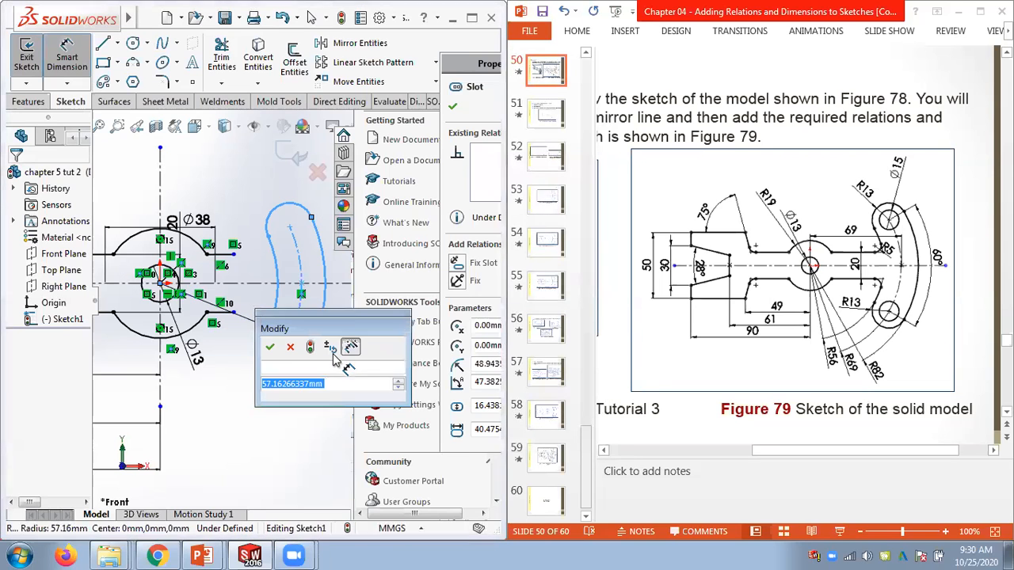
text(82)
key(Return)
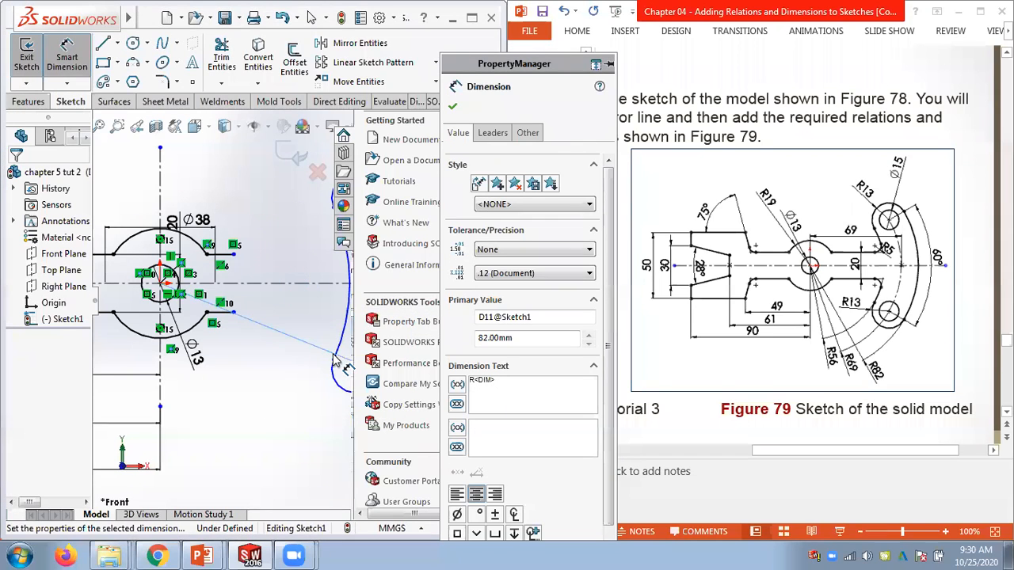
Dimension the slot's center arc with a radius of 69 mm.
scroll(305, 327, up, 3)
scroll(306, 327, down, 1)
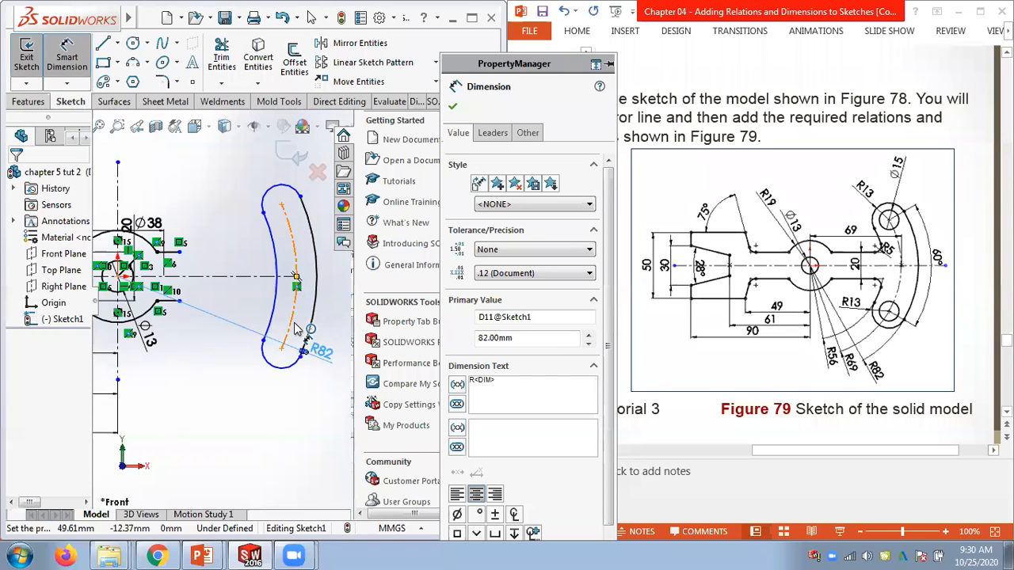
click(305, 324)
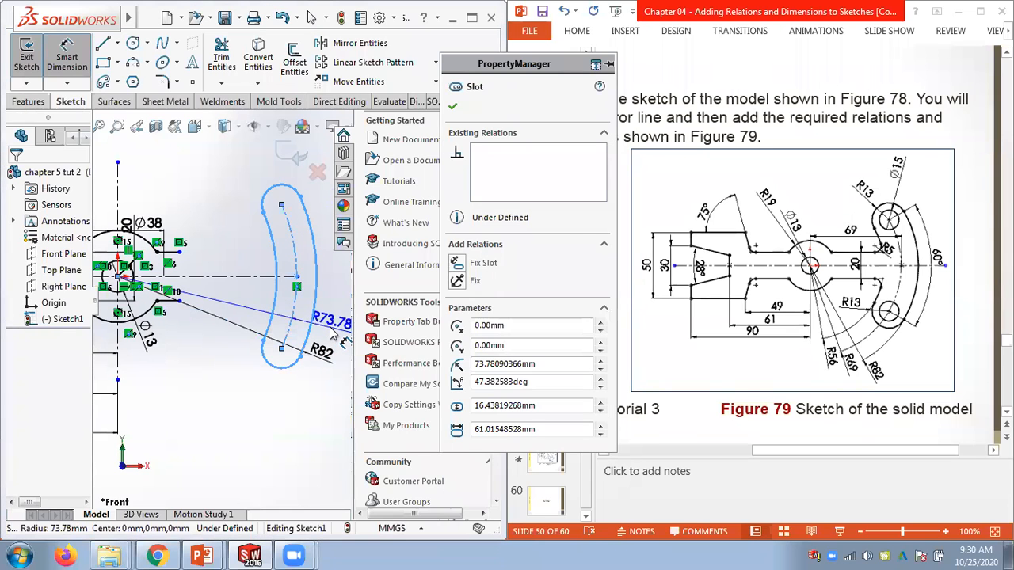
click(335, 335)
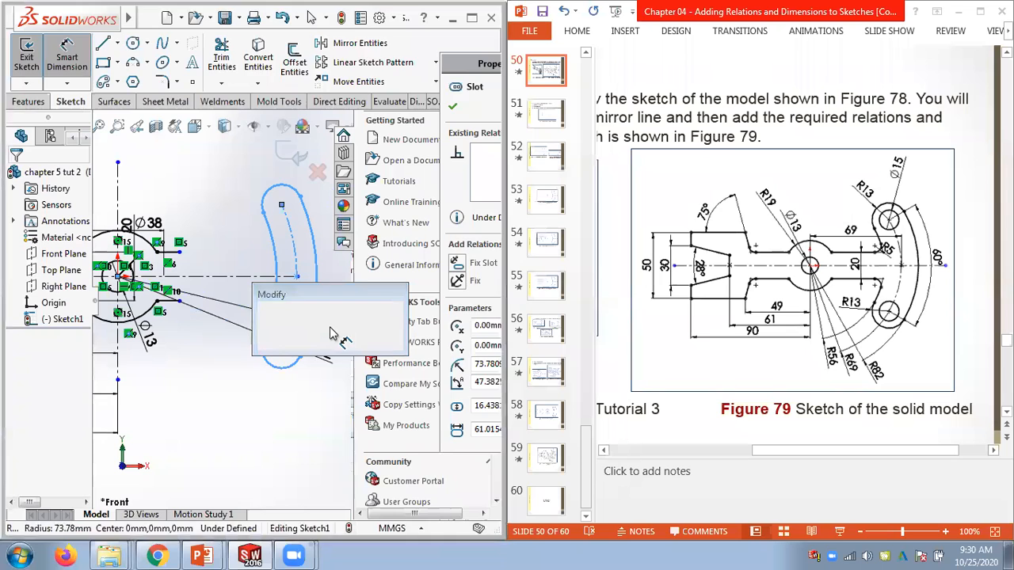
text(69)
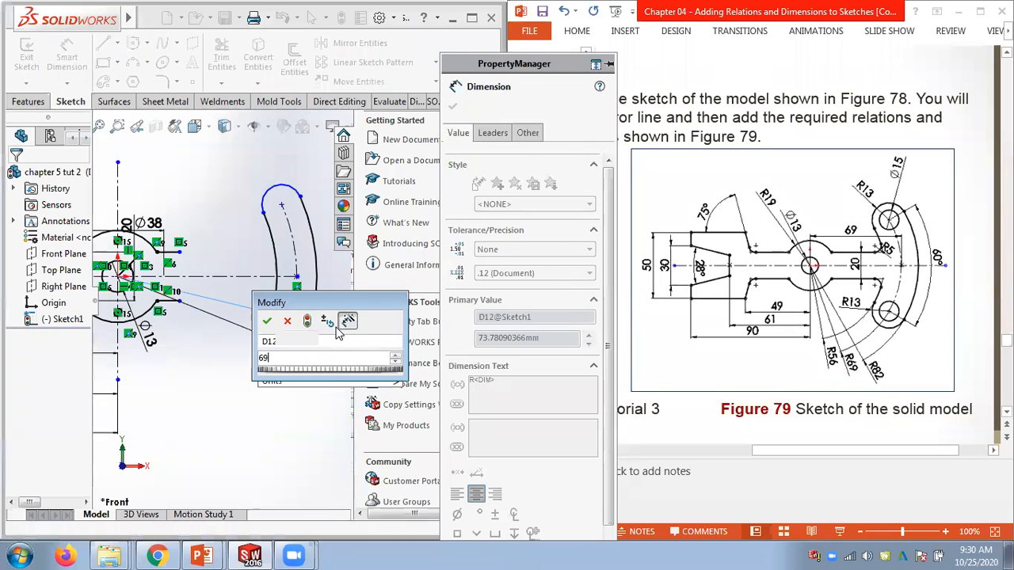
key(Return)
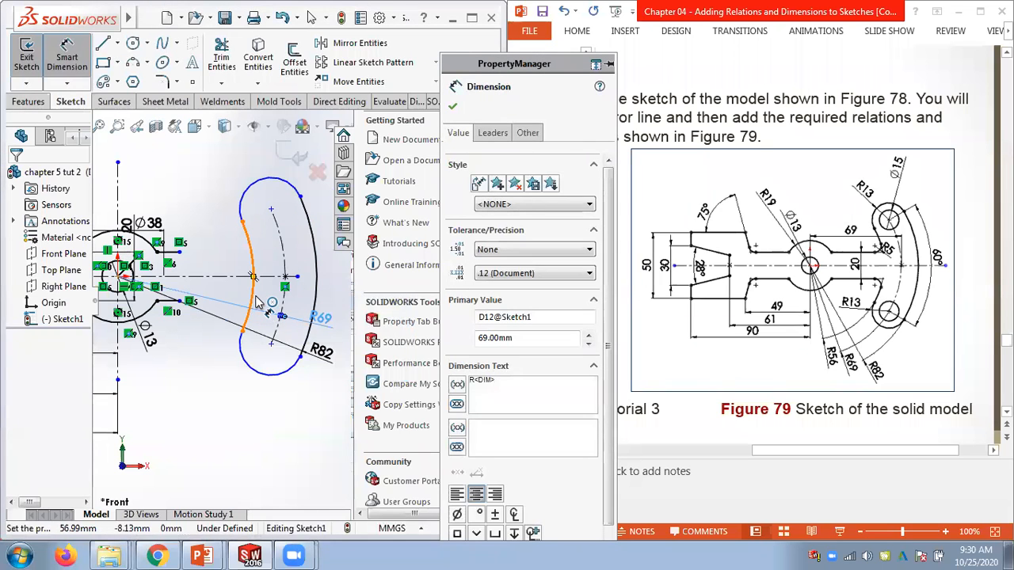
Add a radius dimension to the slot's inner arc as a driven dimension.
click(258, 302)
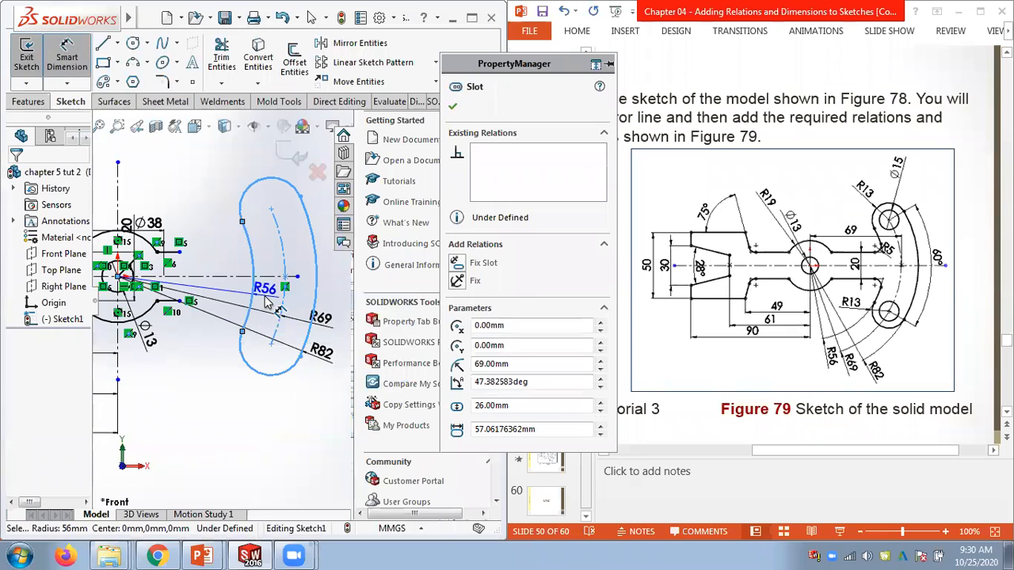
click(266, 301)
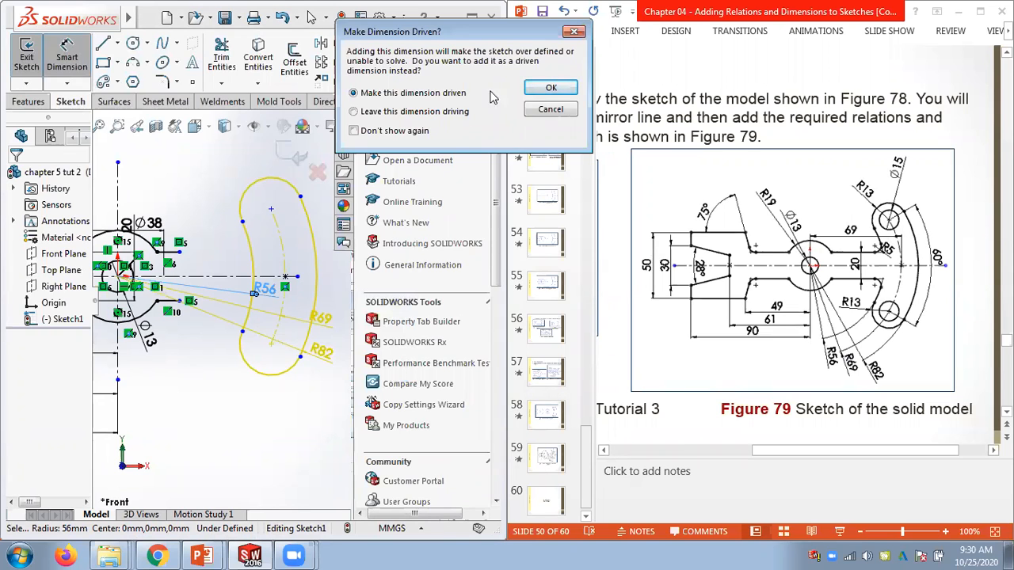
click(546, 89)
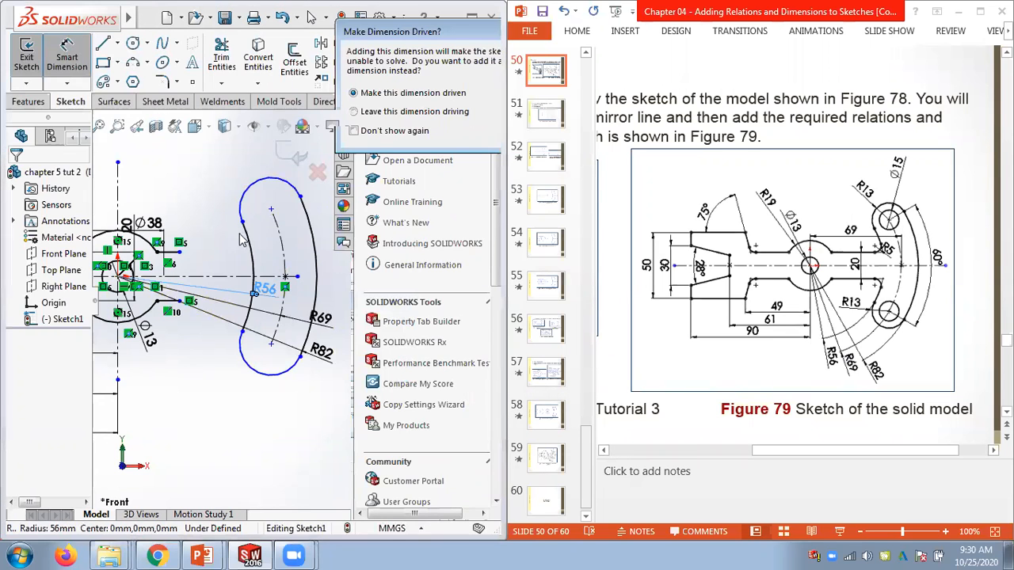
Start a Smart Dimension between the slot's two end centers with the origin as the third point.
scroll(225, 241, up, 1)
scroll(225, 242, down, 1)
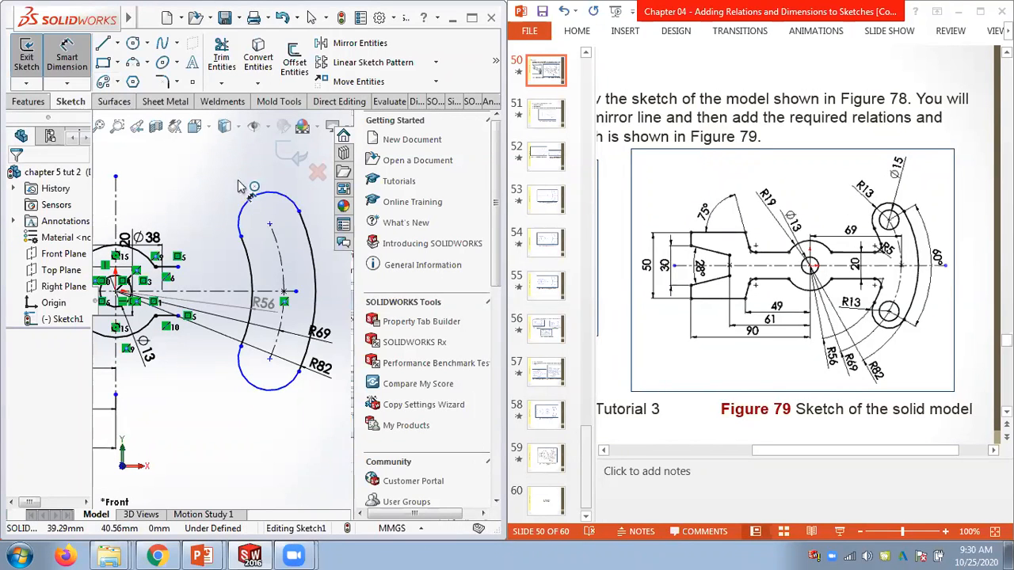
click(276, 230)
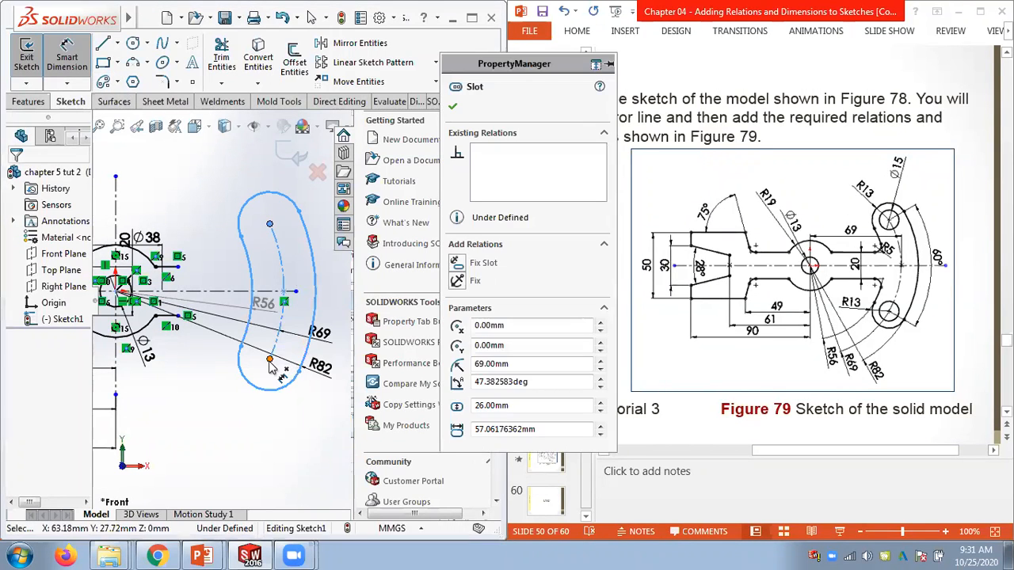
click(117, 291)
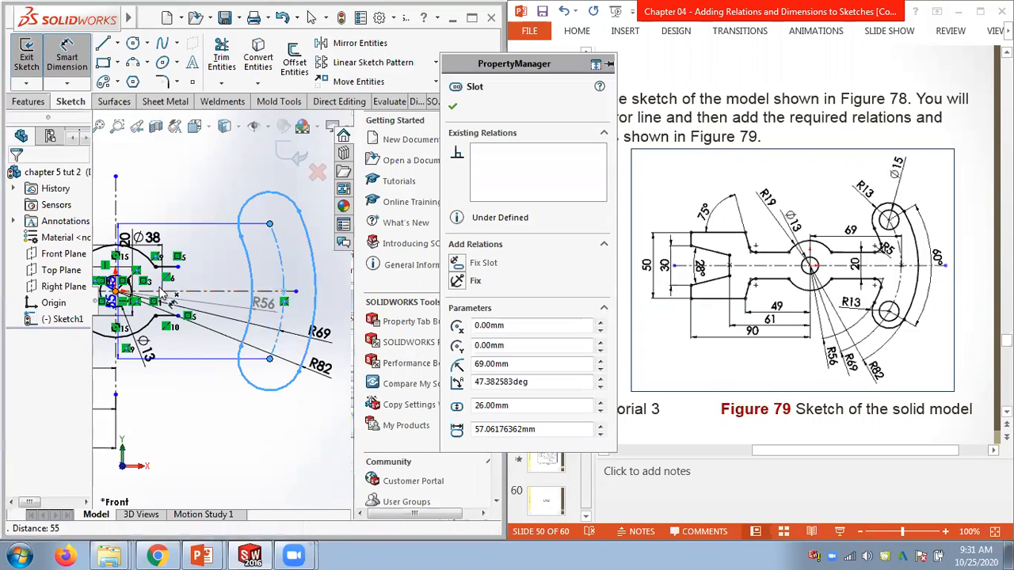
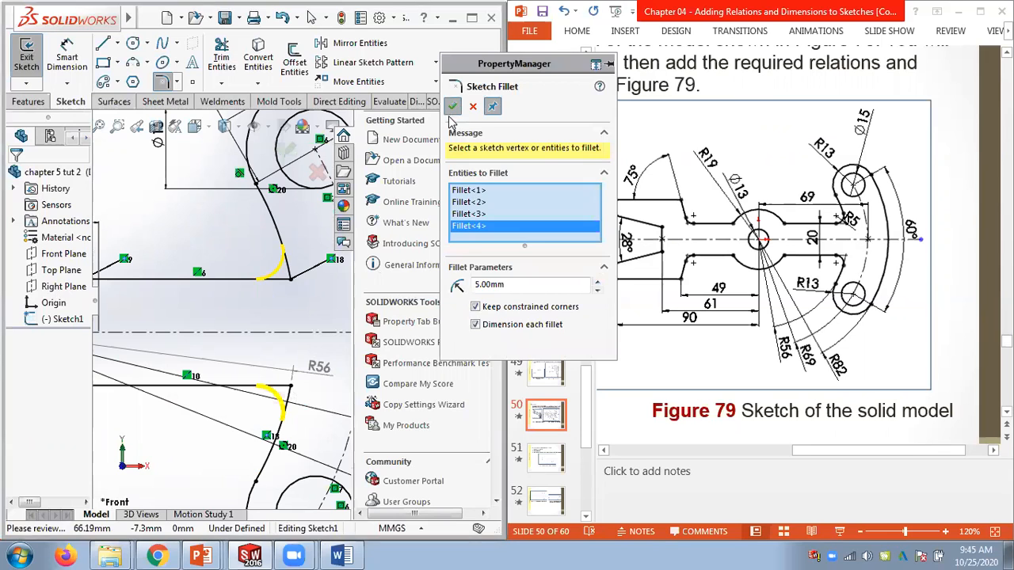
Apply the 5 mm sketch fillets to the four arm corners, check them on both sides of the profile, and close Sketch Fillet.
scroll(234, 318, up, 3)
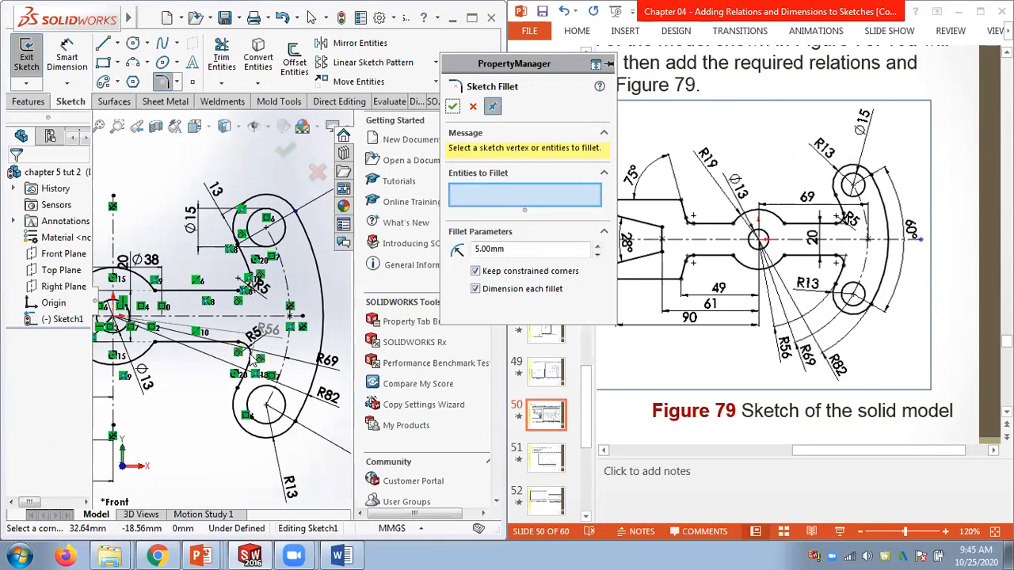
scroll(139, 364, up, 4)
scroll(117, 318, down, 2)
scroll(131, 333, down, 5)
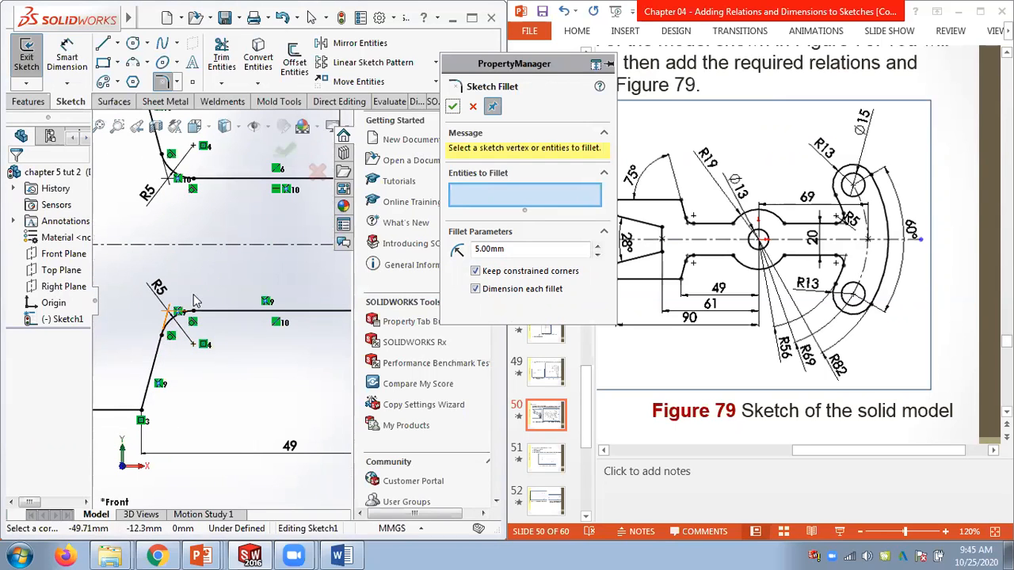
scroll(198, 237, up, 5)
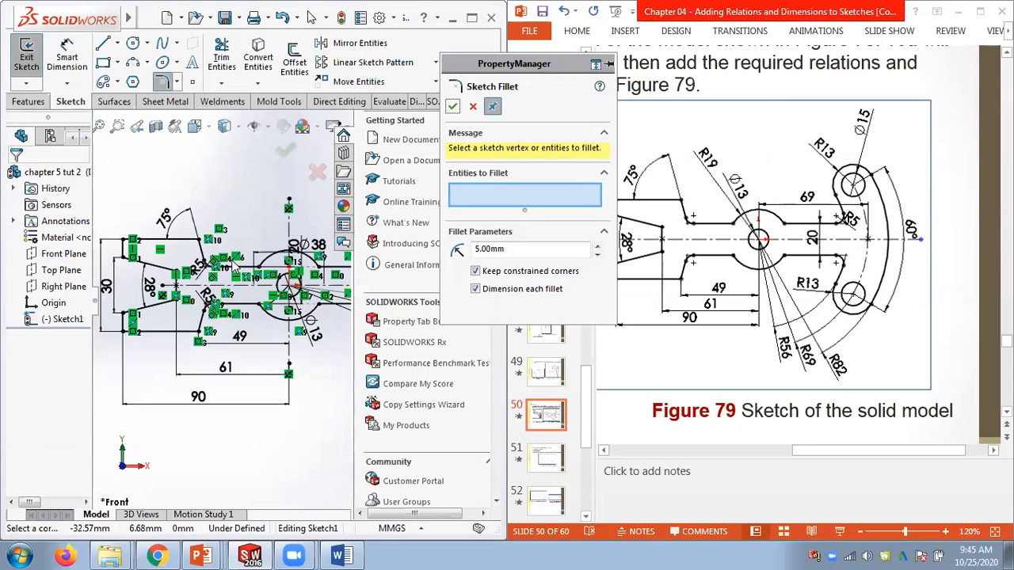
scroll(342, 293, down, 5)
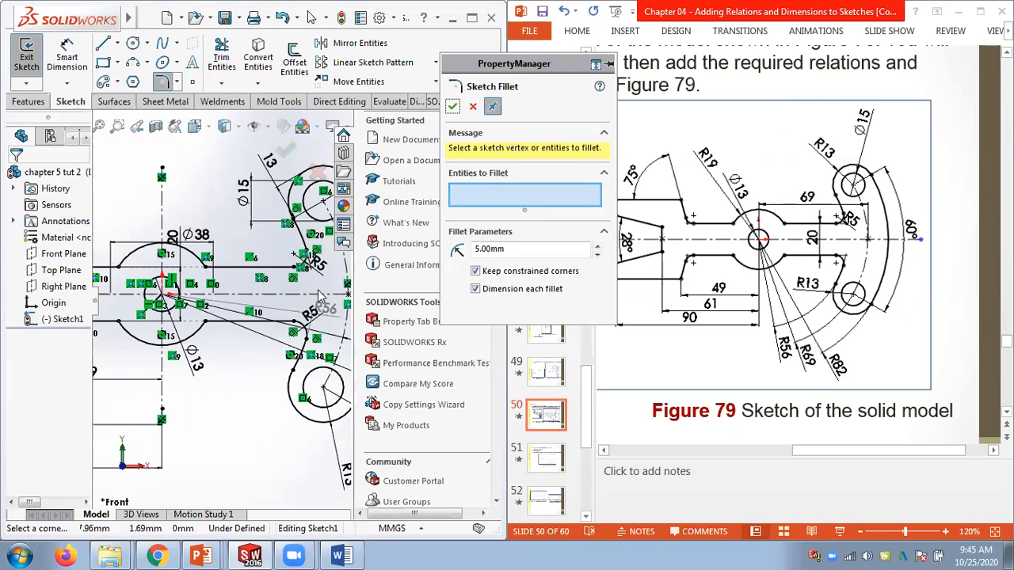
click(473, 109)
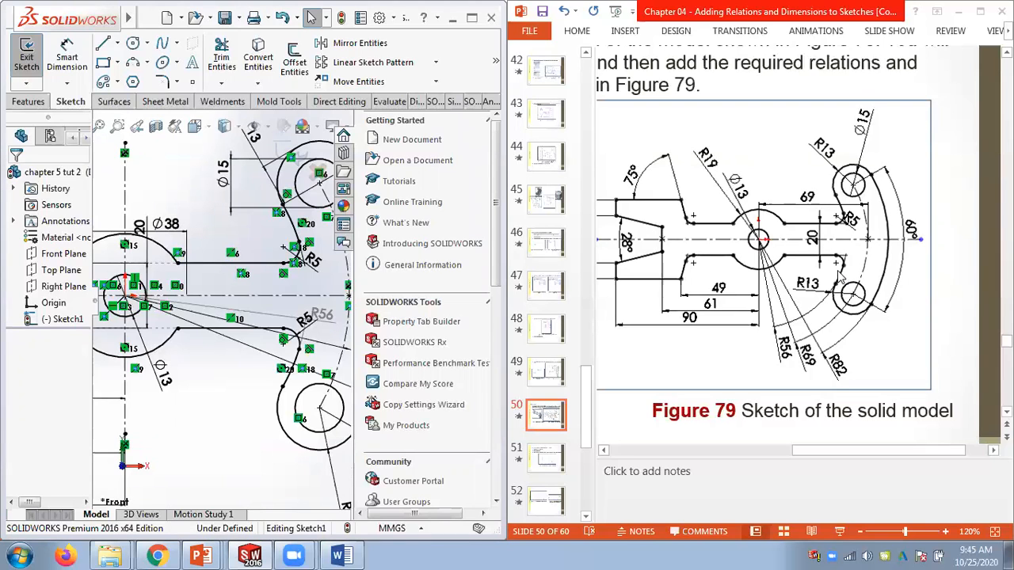
Maximize the SOLIDWORKS window and fit the whole sketch in view.
scroll(173, 361, up, 4)
scroll(173, 360, down, 6)
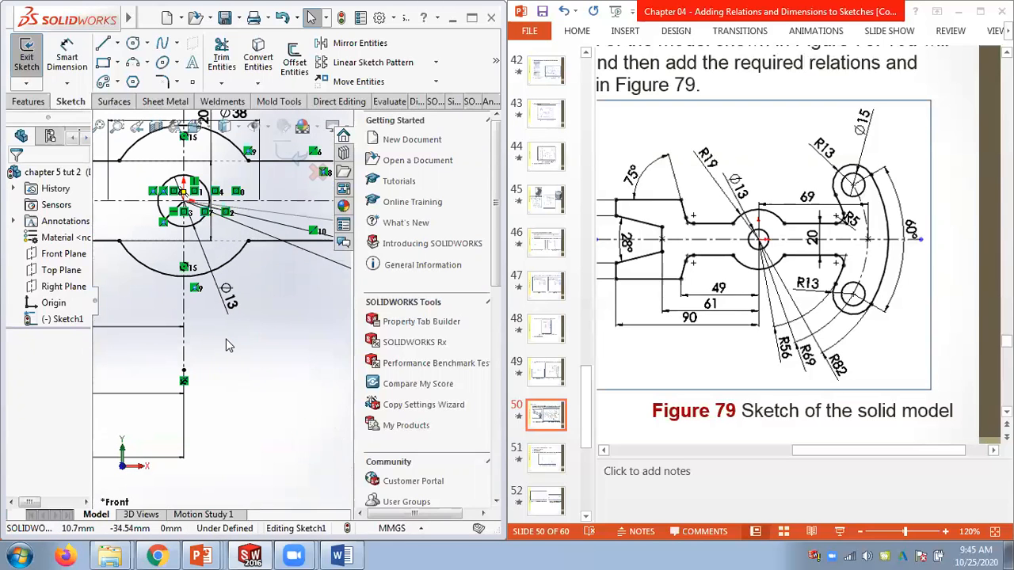
click(472, 17)
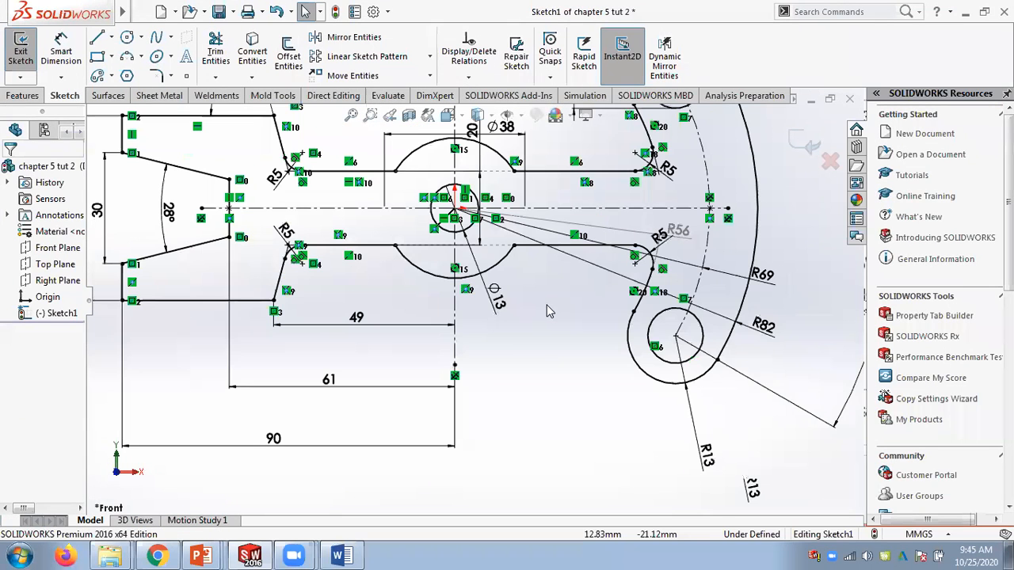
key(f)
scroll(448, 233, down, 5)
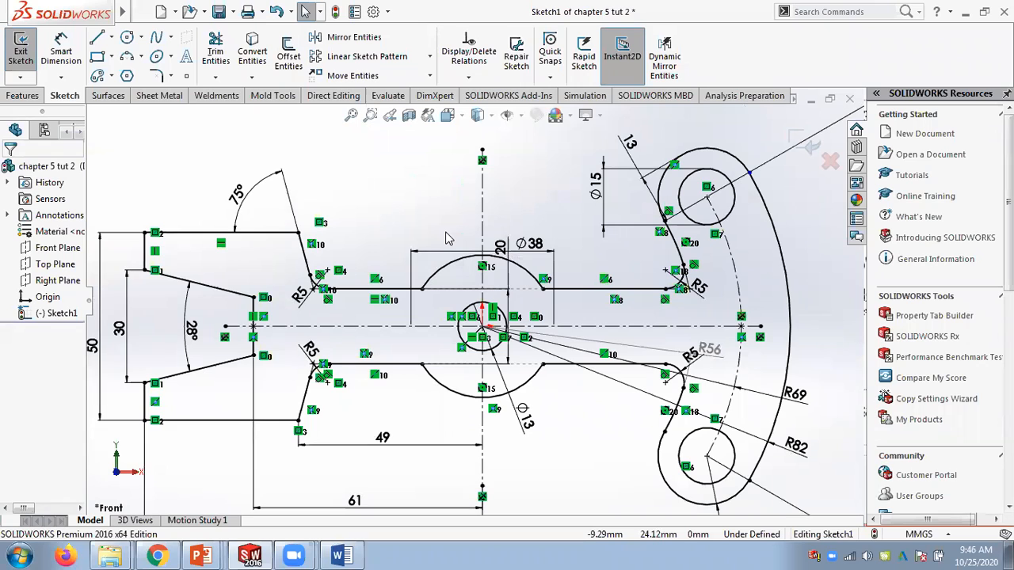
key(f)
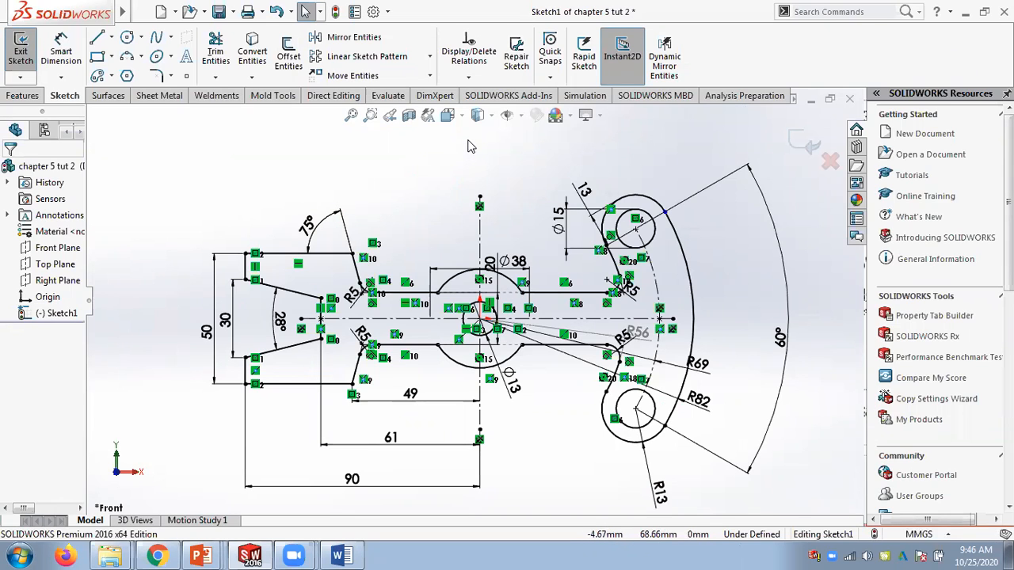
Open Fully Define Sketch and review its Relations and Dimensions options against the sketch geometry.
click(467, 80)
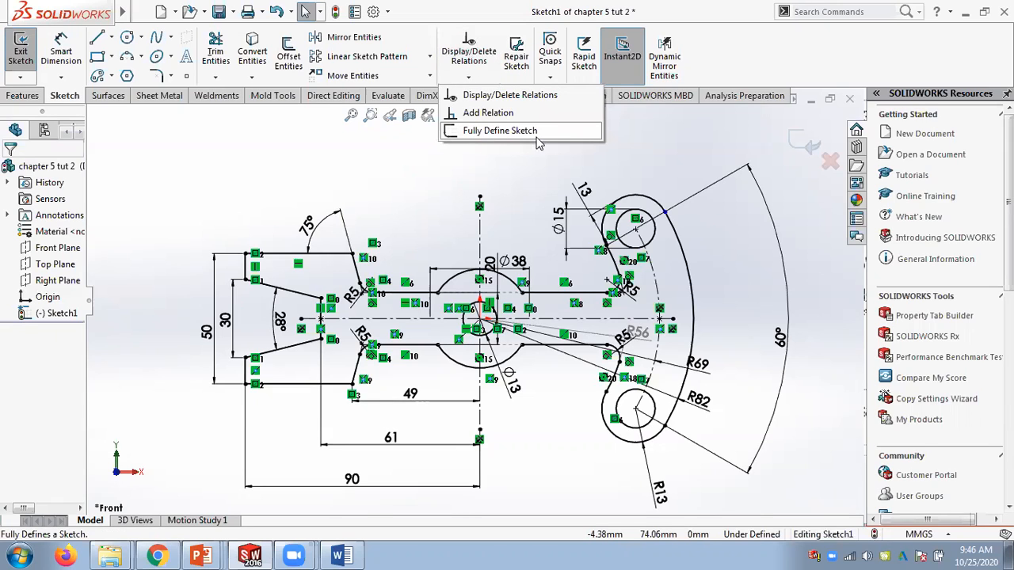
click(477, 132)
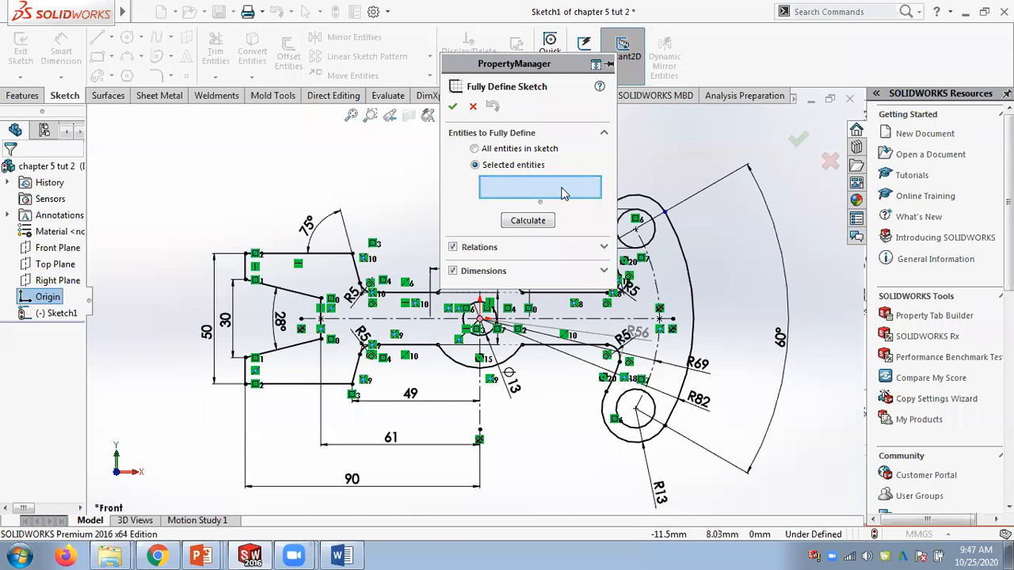
scroll(472, 324, down, 5)
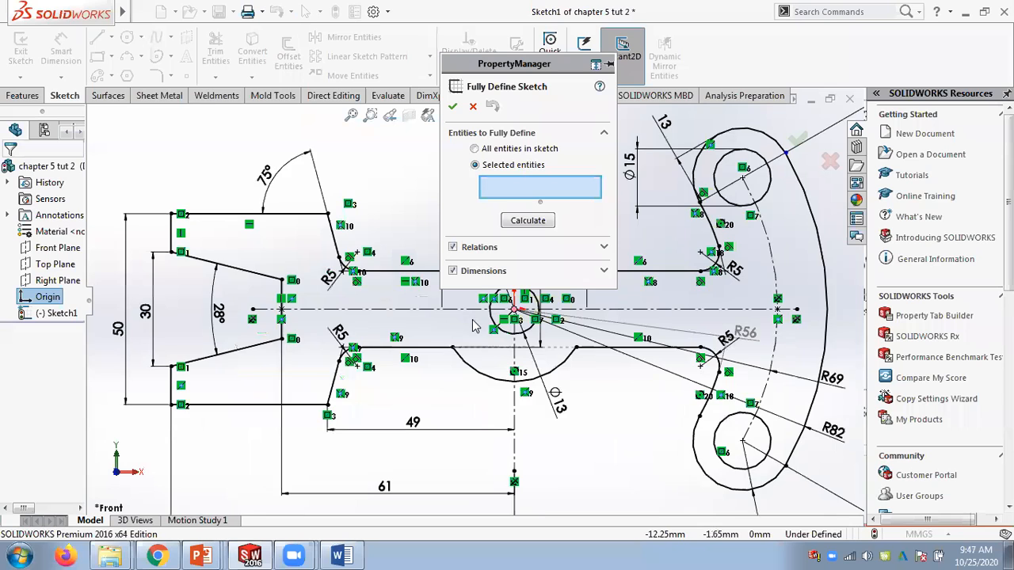
scroll(269, 368, up, 4)
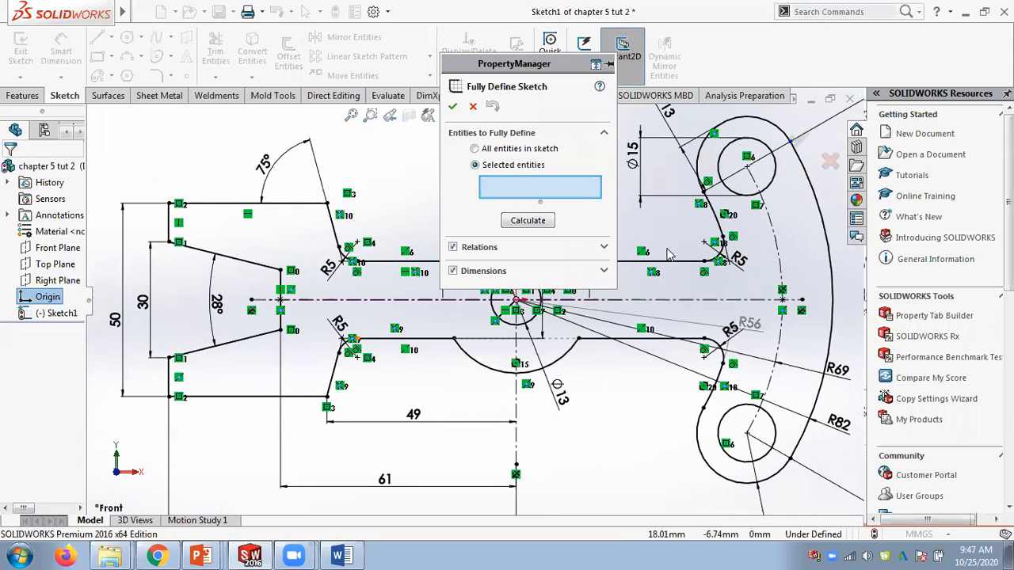
scroll(662, 247, up, 2)
scroll(669, 255, down, 3)
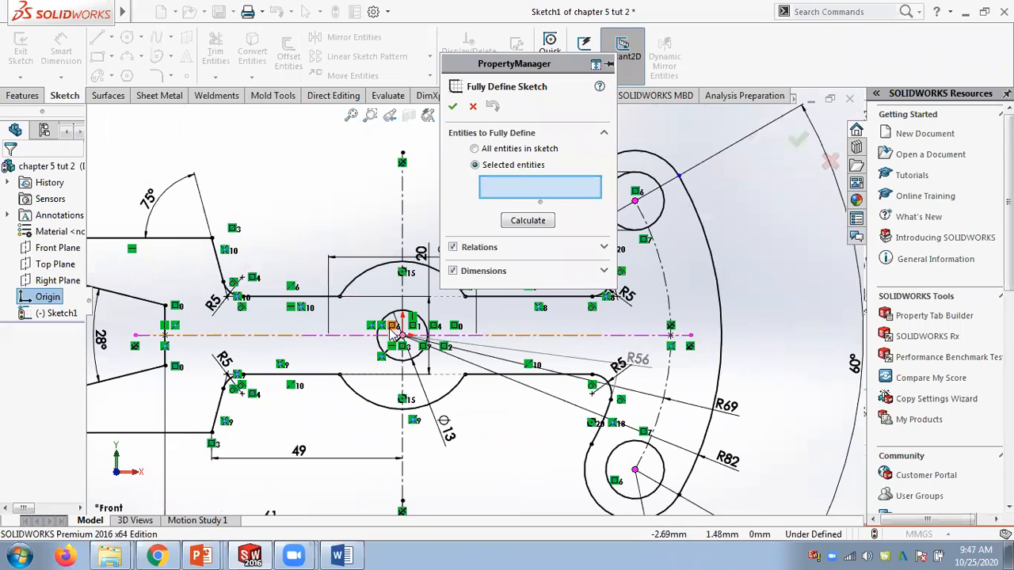
scroll(447, 293, up, 4)
scroll(443, 290, up, 2)
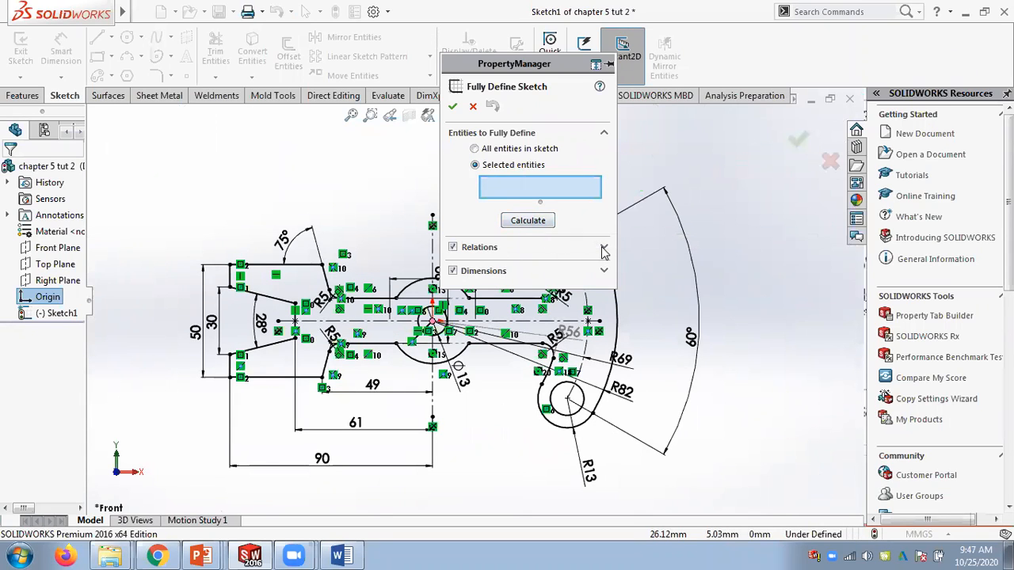
click(602, 249)
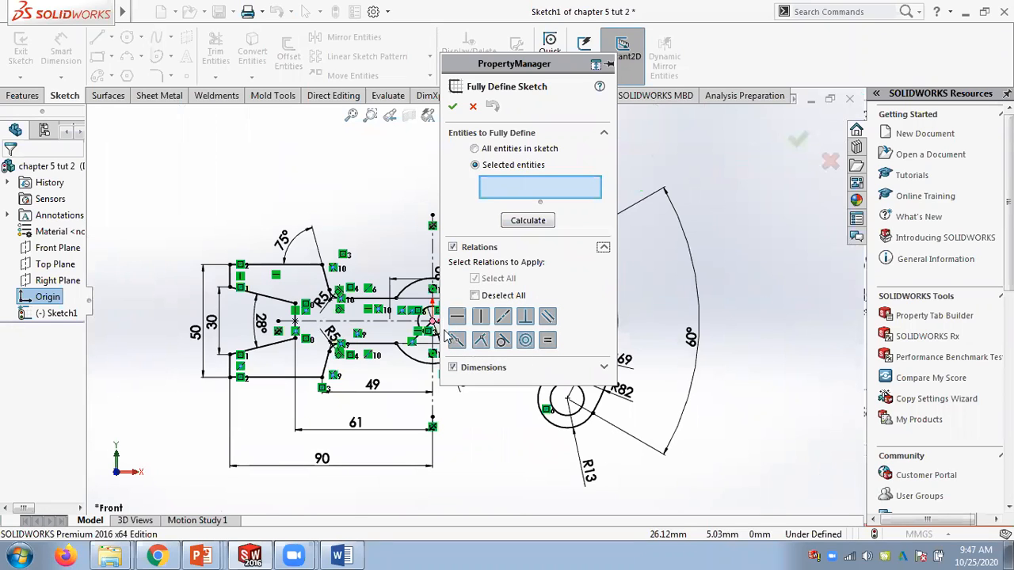
click(603, 247)
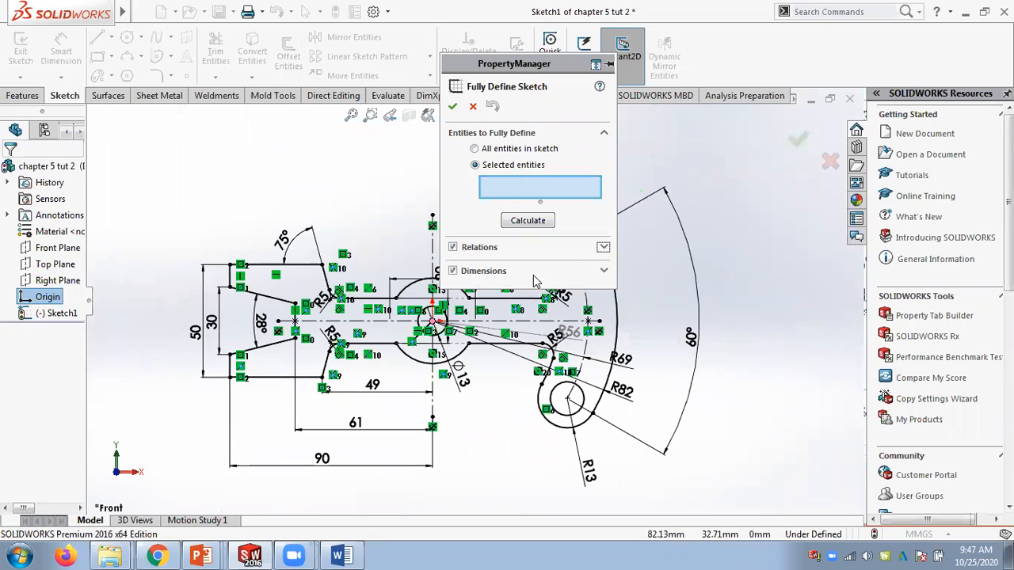
click(604, 271)
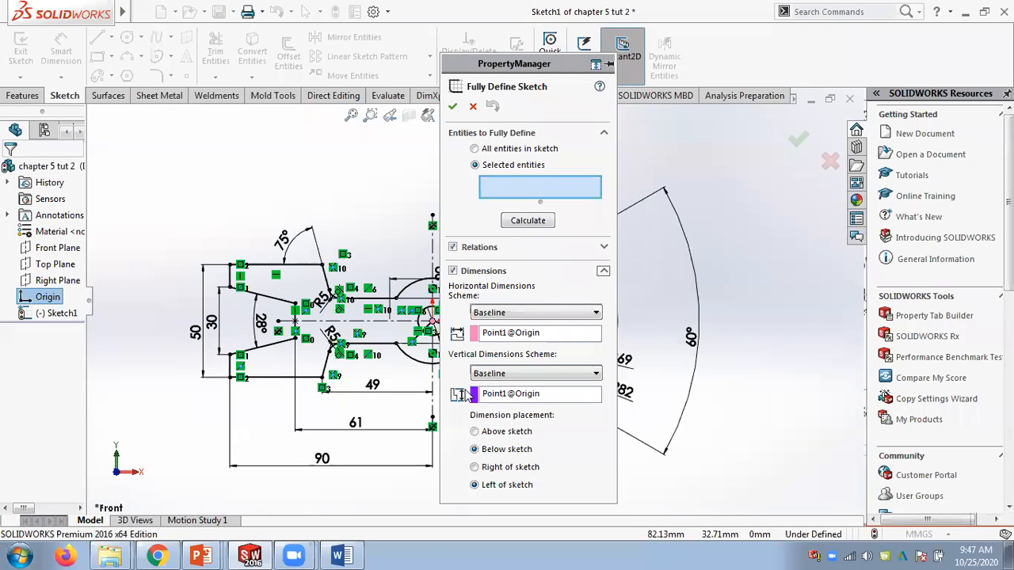
click(603, 271)
Try to fully define all entities in the sketch with calculated relations and dimensions, and cancel the operation.
drag(499, 67, 735, 124)
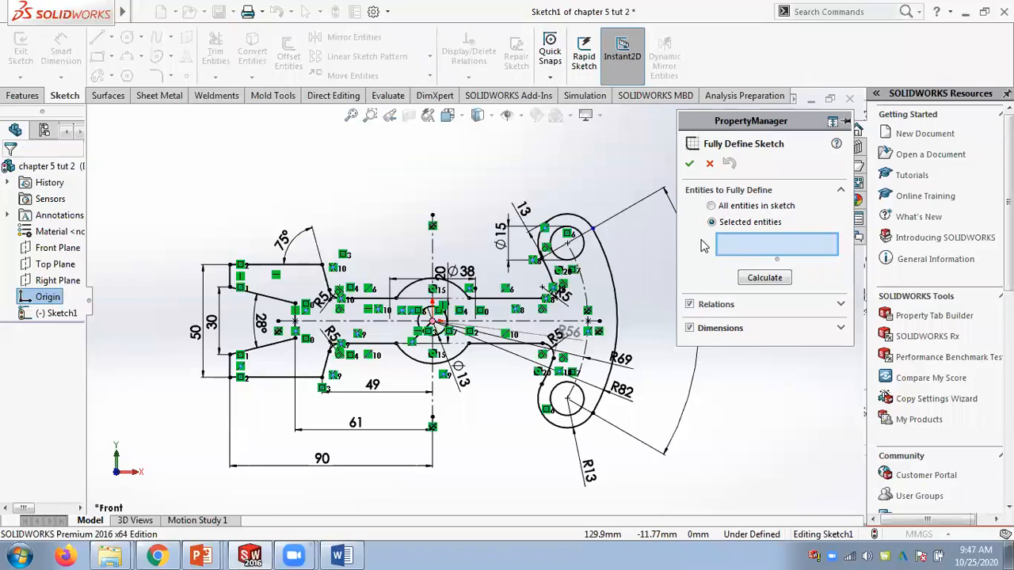
click(711, 206)
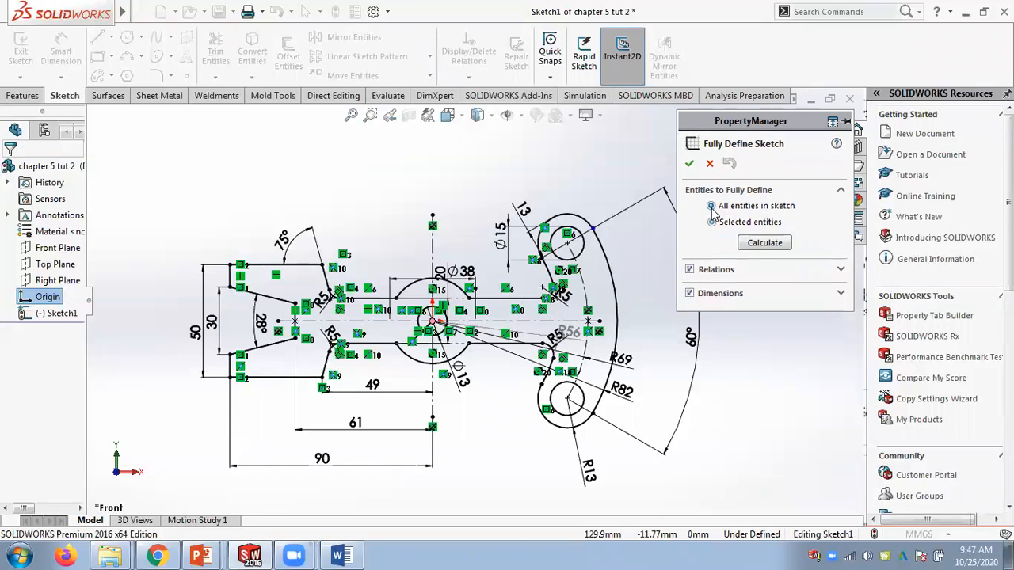
click(764, 242)
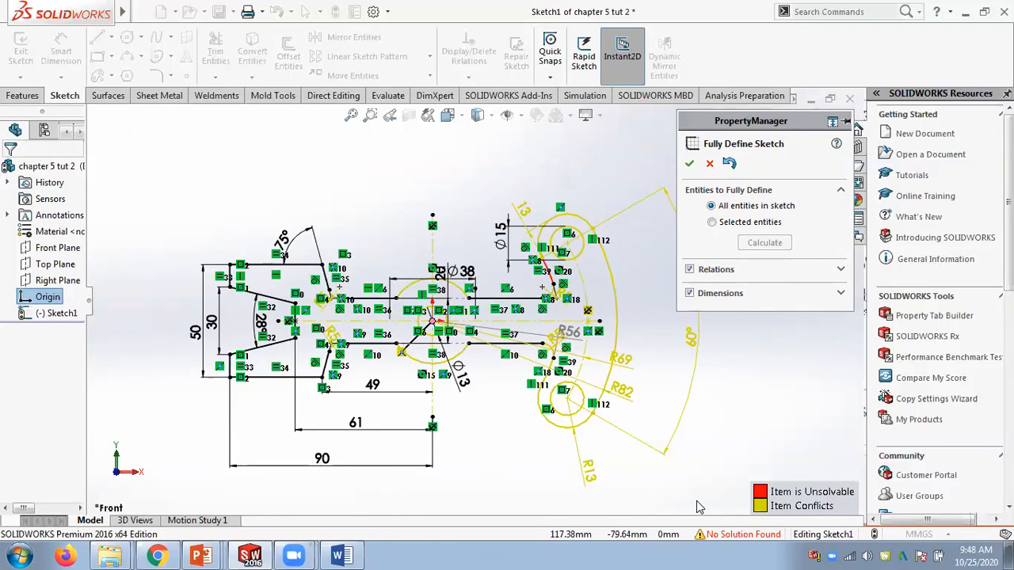
click(709, 164)
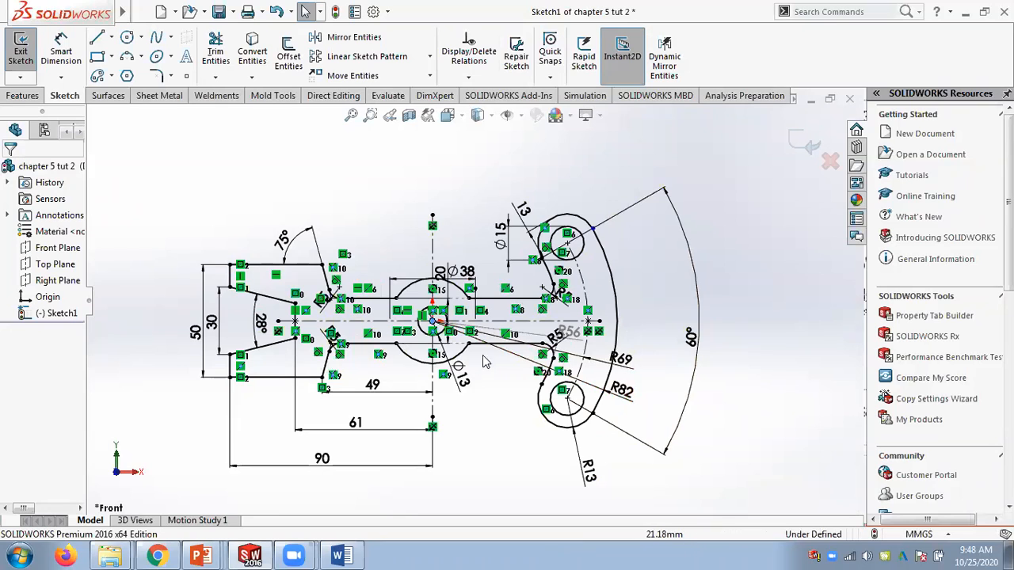
Try to add a Tangent relation between the slot's inner arc and its lower end arc, and undo it.
scroll(419, 341, down, 2)
scroll(424, 340, down, 2)
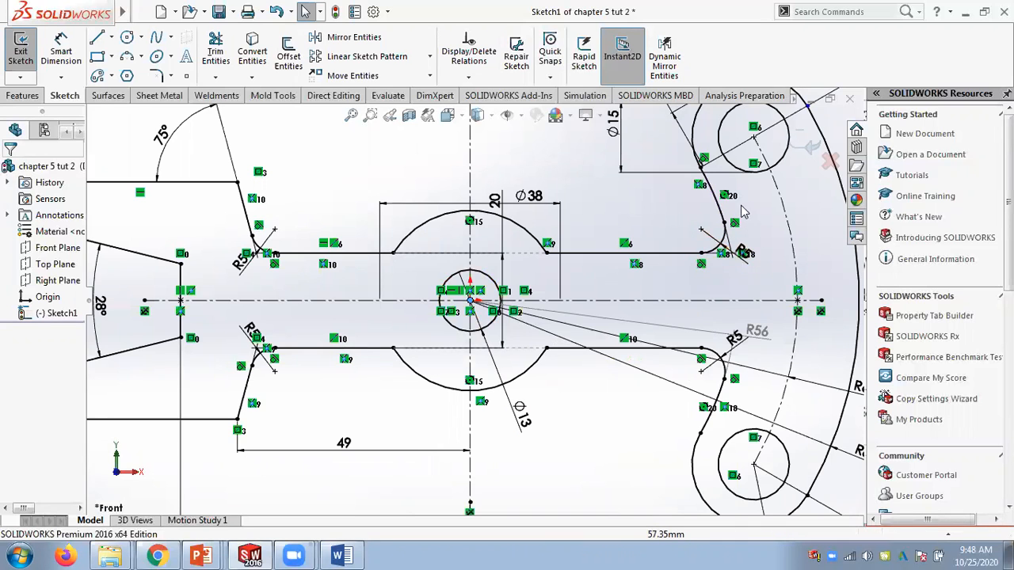
scroll(740, 227, down, 2)
scroll(709, 262, up, 2)
scroll(684, 427, up, 1)
scroll(683, 428, down, 2)
scroll(684, 429, up, 1)
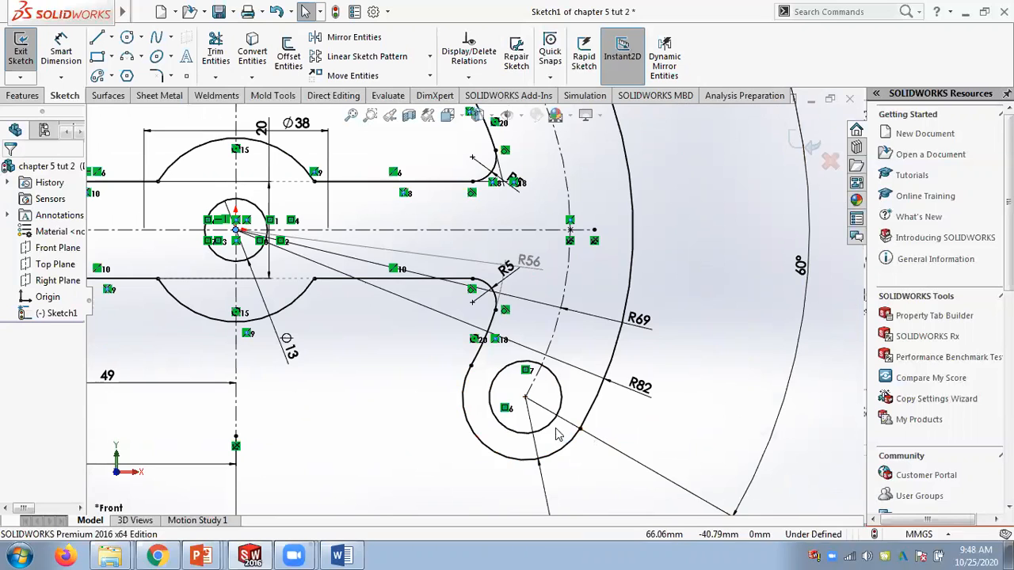
scroll(446, 383, down, 4)
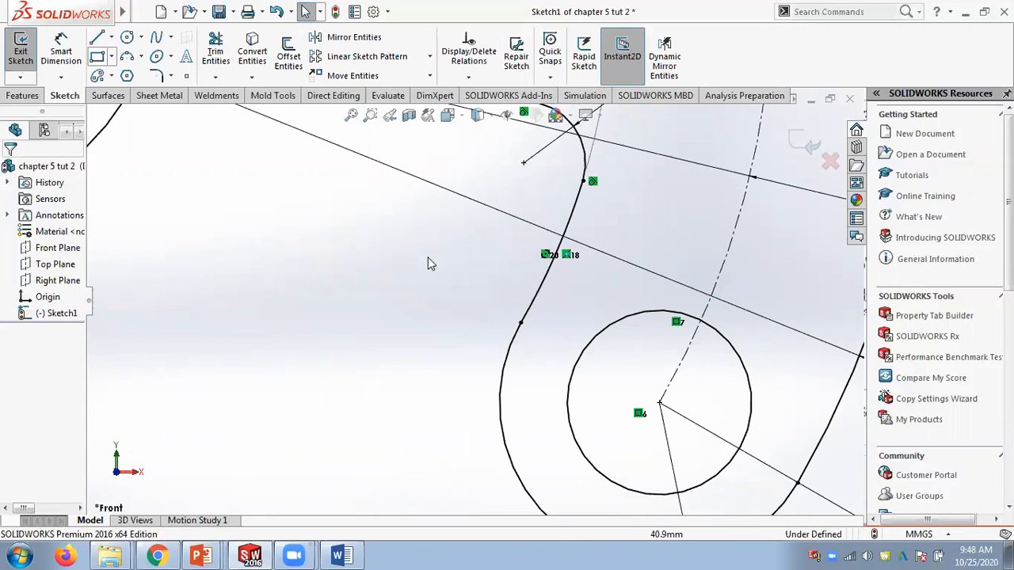
click(530, 311)
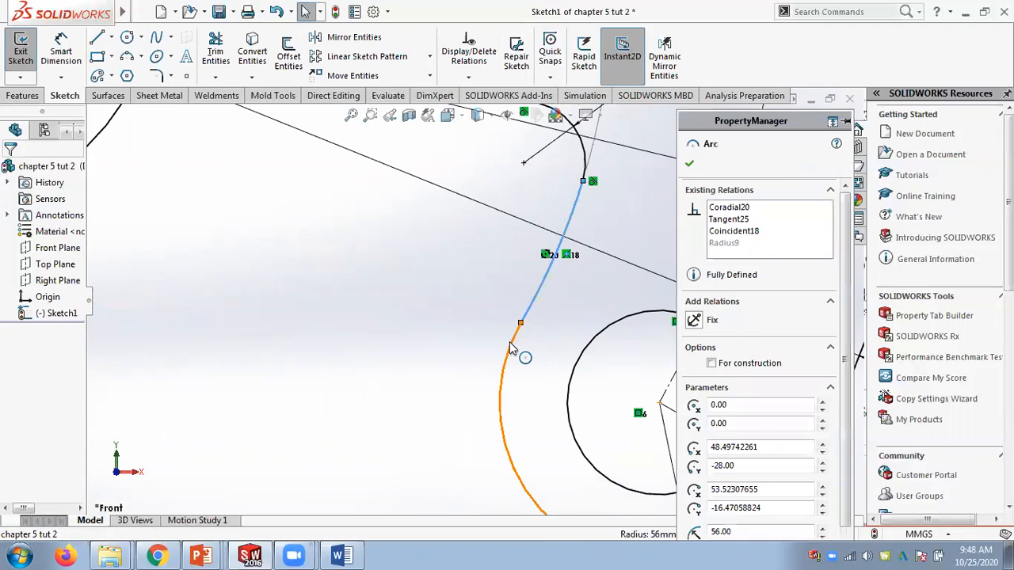
ctrl+click(511, 342)
click(693, 421)
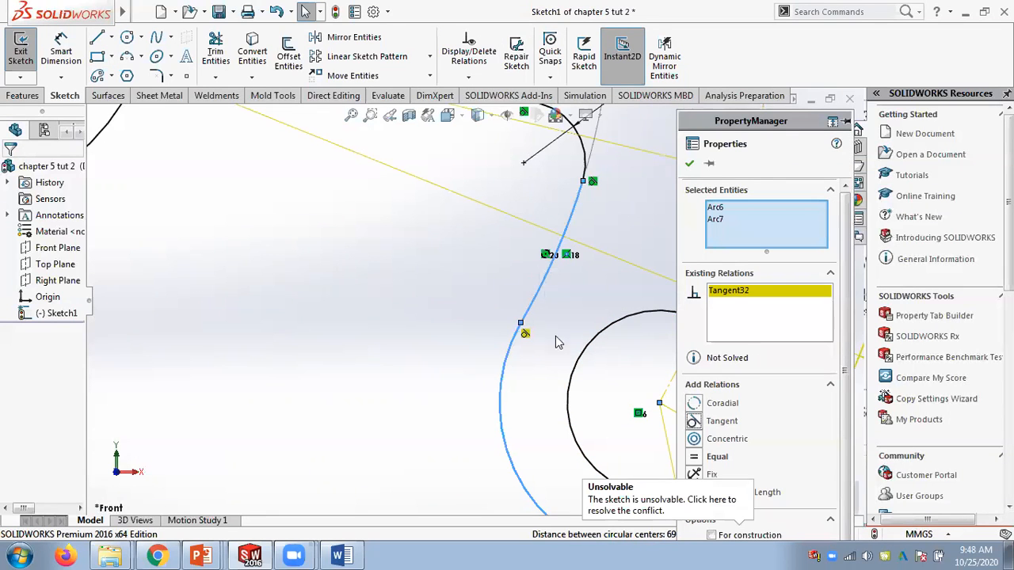
click(581, 311)
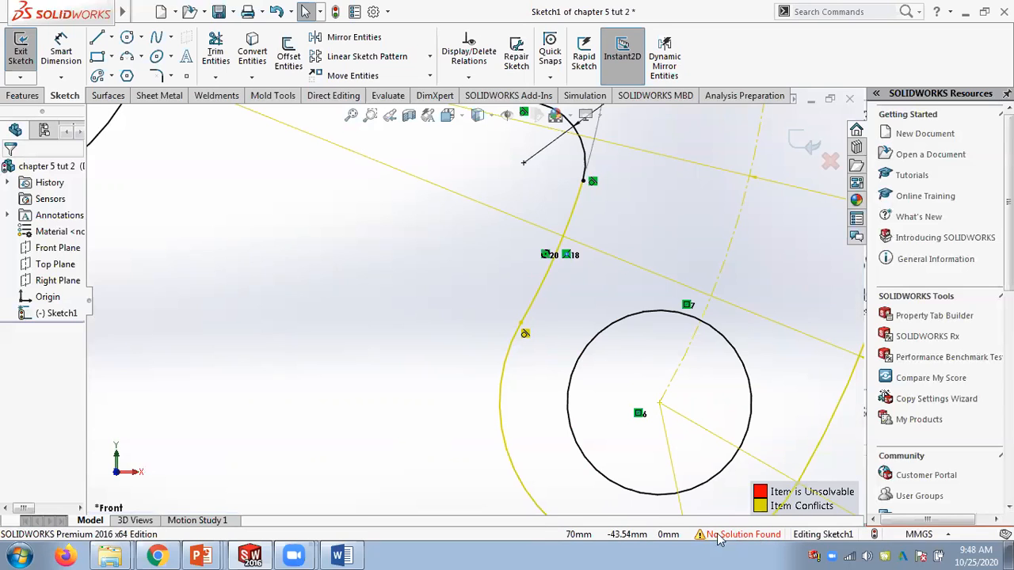
key(ctrl+z)
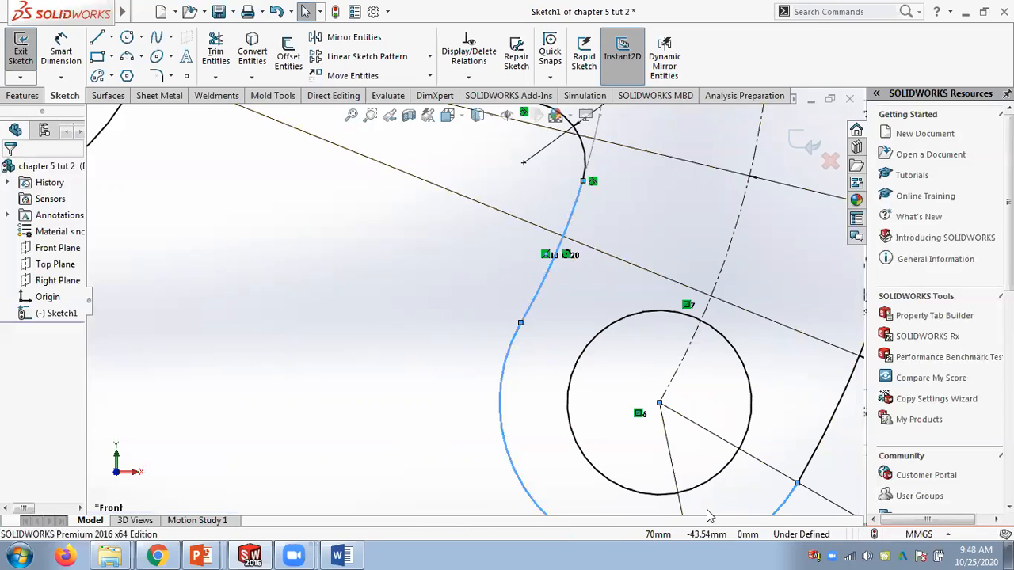
Try to add a Tangent relation between the slot's lower end arc and its outer 82 mm radius arc, and undo it.
scroll(532, 318, up, 1)
scroll(555, 348, down, 5)
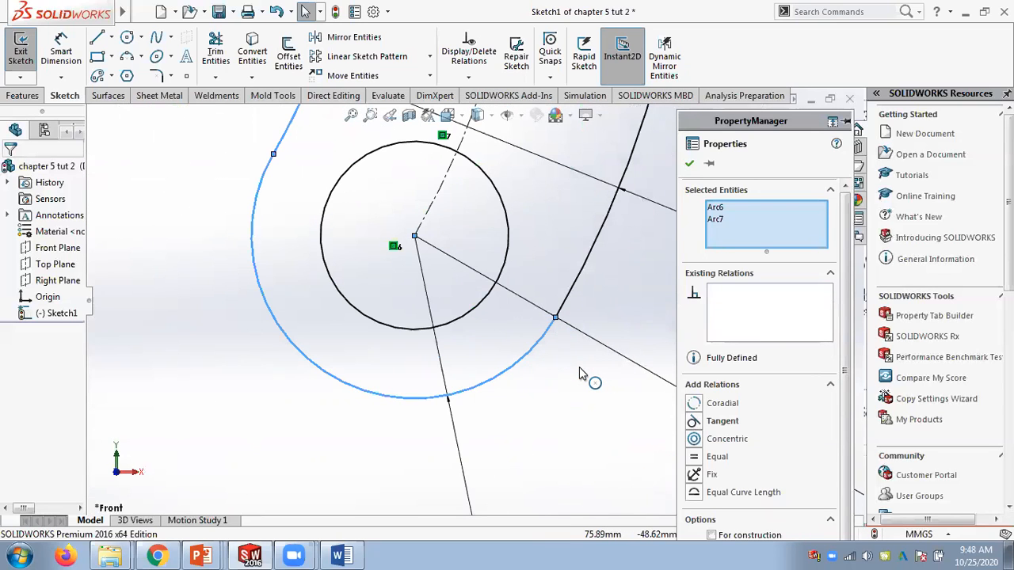
key(Escape)
click(549, 330)
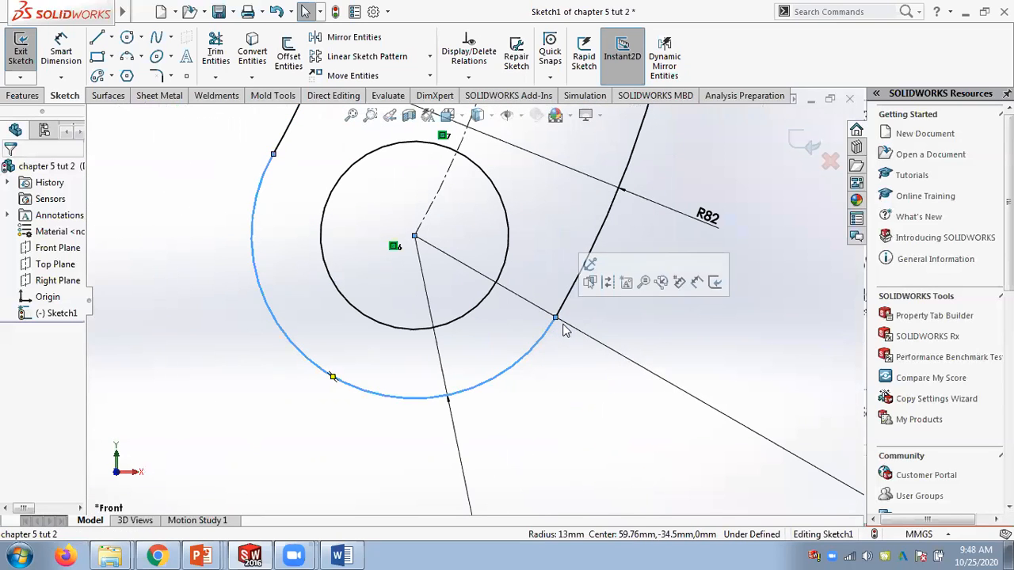
ctrl+click(600, 316)
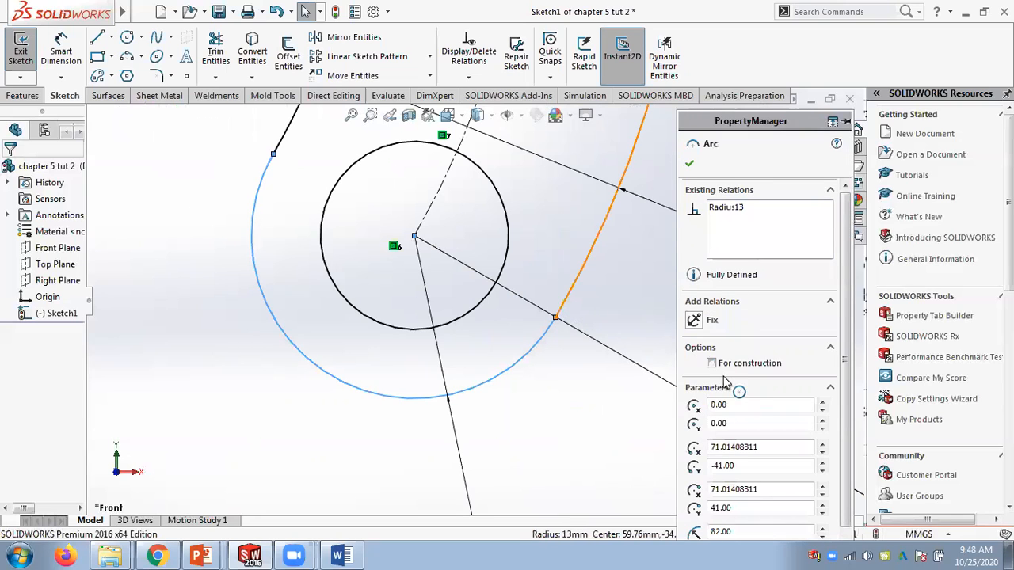
click(695, 422)
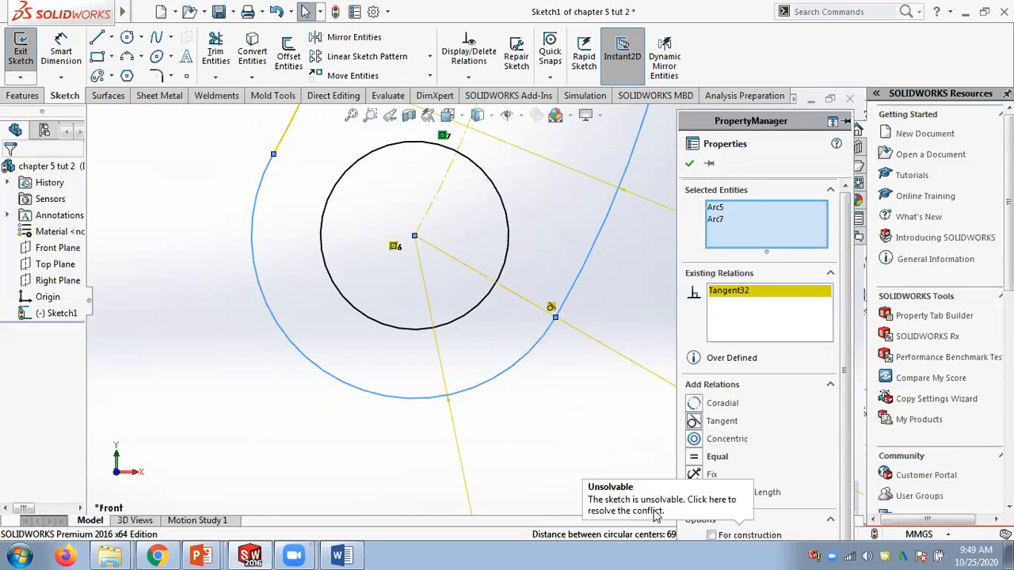
click(621, 291)
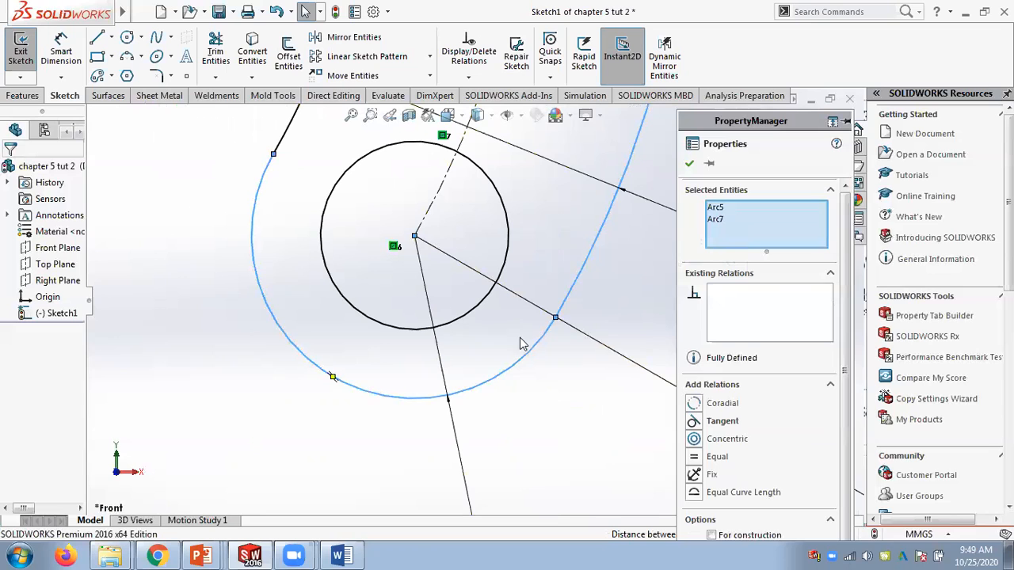
Clear the selection and examine the joint between the slot's inner arc and its lower end arc up close.
scroll(513, 354, up, 7)
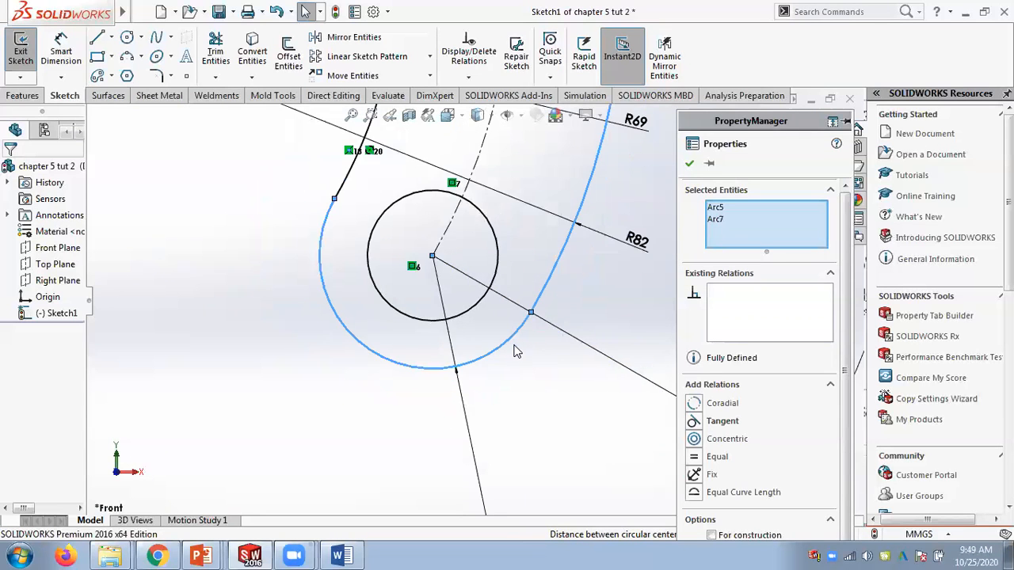
scroll(475, 247, up, 2)
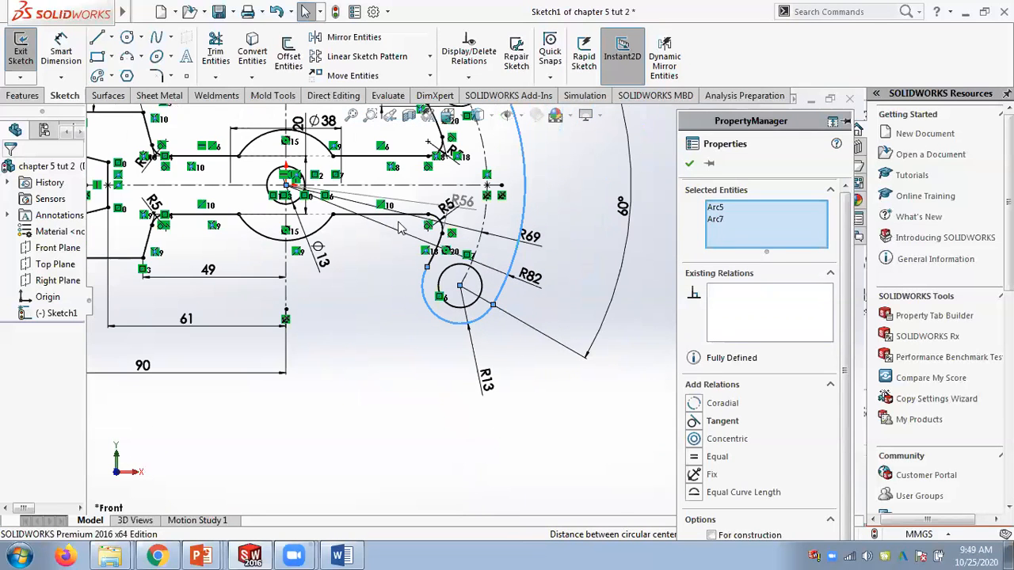
click(400, 268)
scroll(404, 250, down, 6)
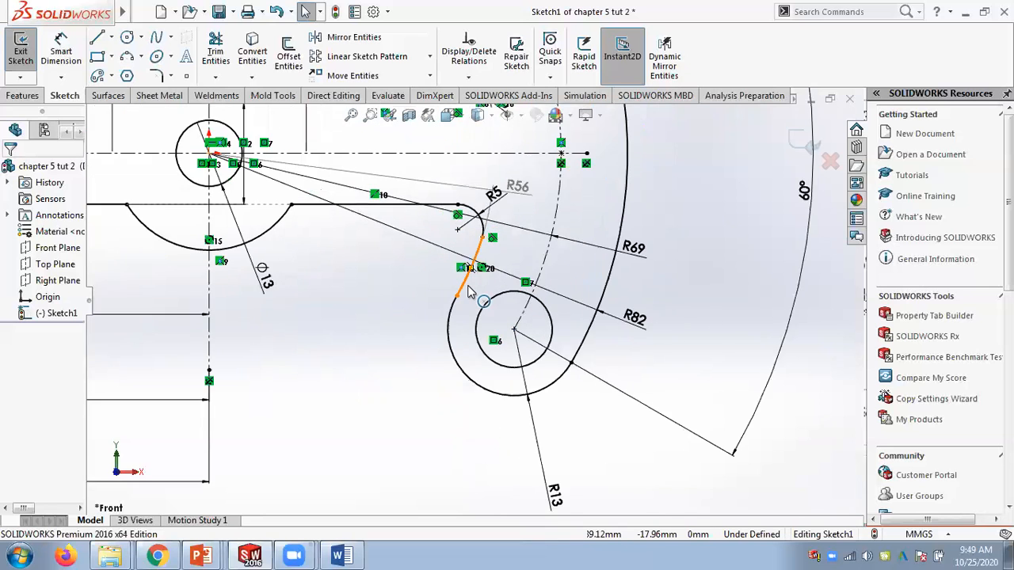
scroll(458, 305, down, 4)
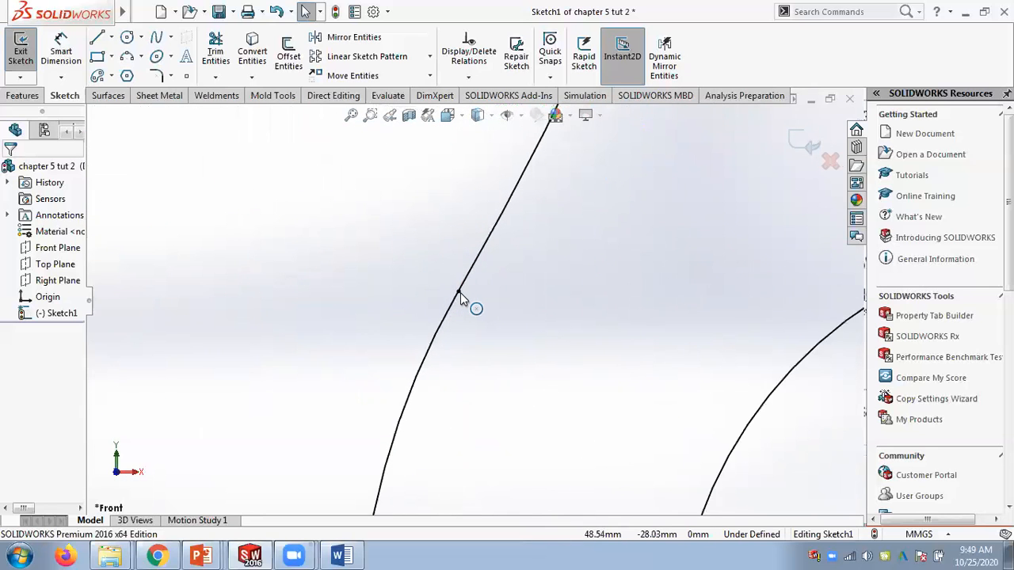
scroll(462, 300, up, 5)
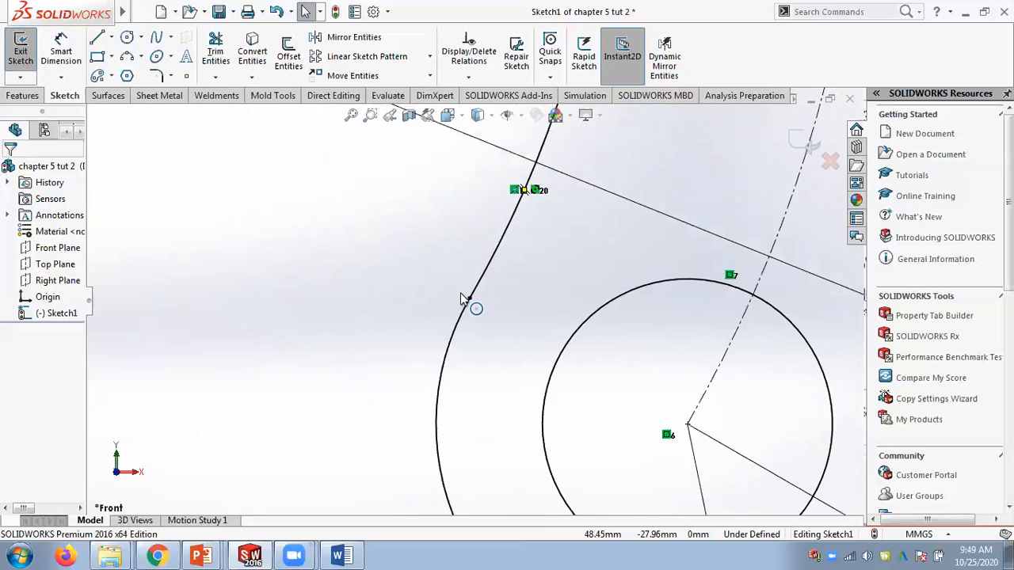
scroll(462, 300, up, 5)
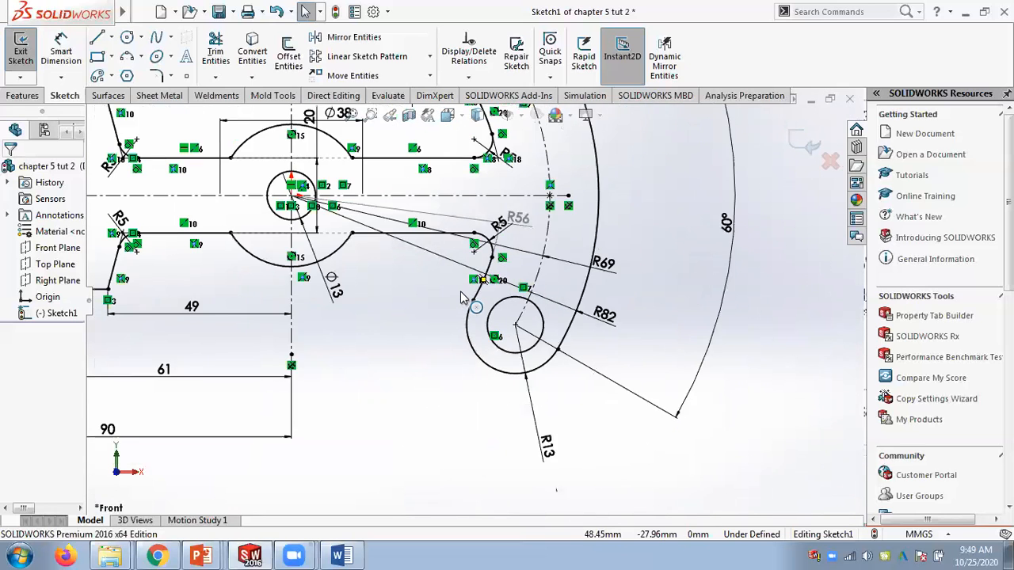
Try to fix the shared endpoint of the upper 13 mm end arc and the outer 82 mm arc, and undo it.
scroll(489, 211, down, 5)
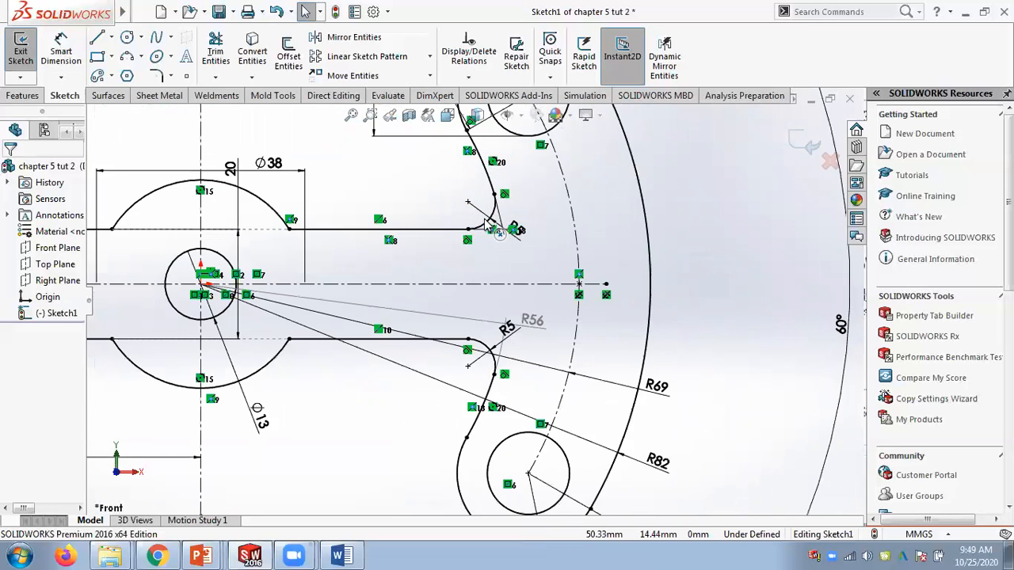
scroll(520, 258, down, 2)
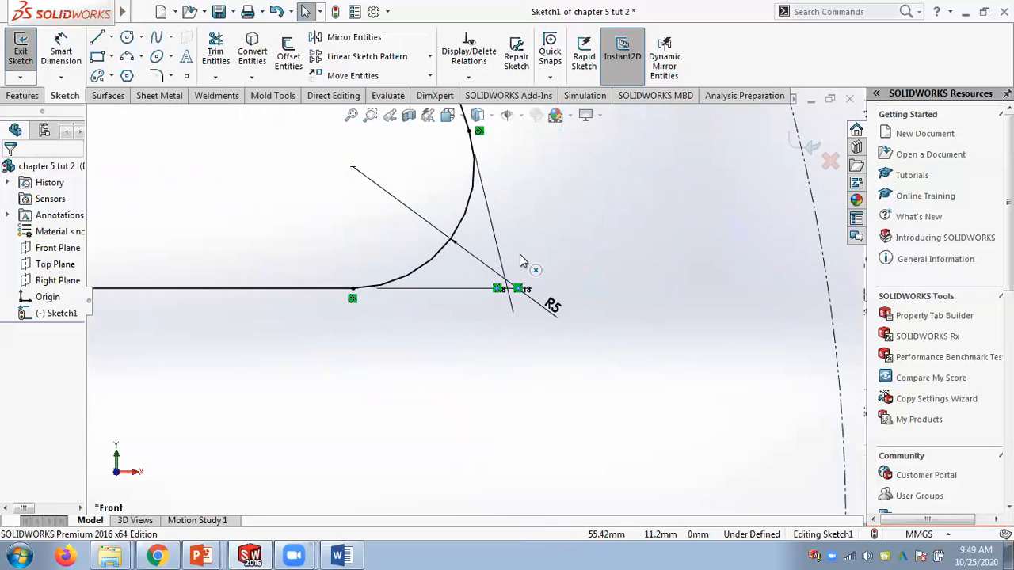
scroll(520, 260, up, 5)
scroll(520, 260, up, 5)
scroll(535, 213, down, 1)
scroll(535, 213, down, 5)
scroll(459, 305, down, 2)
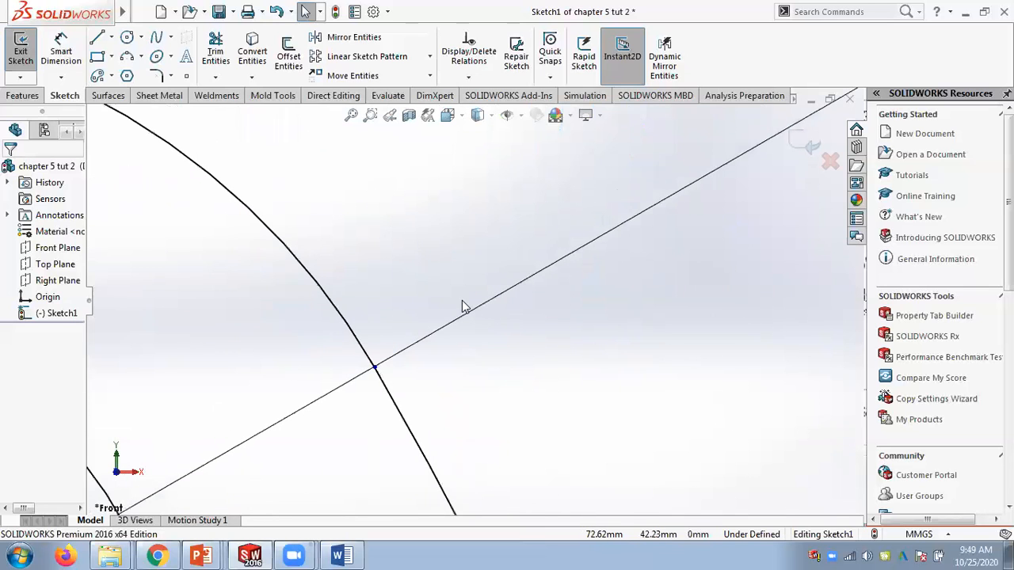
click(375, 367)
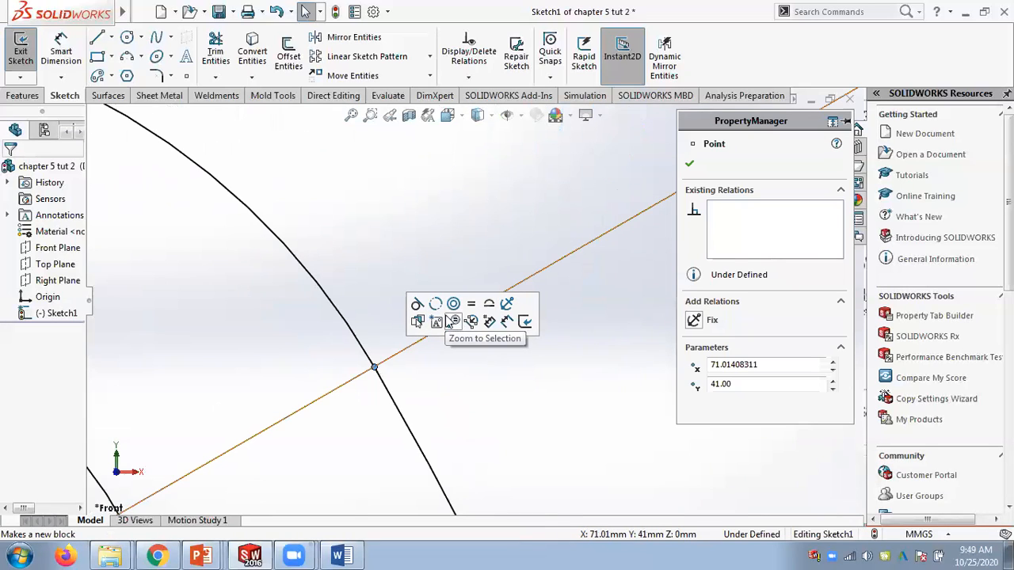
click(692, 320)
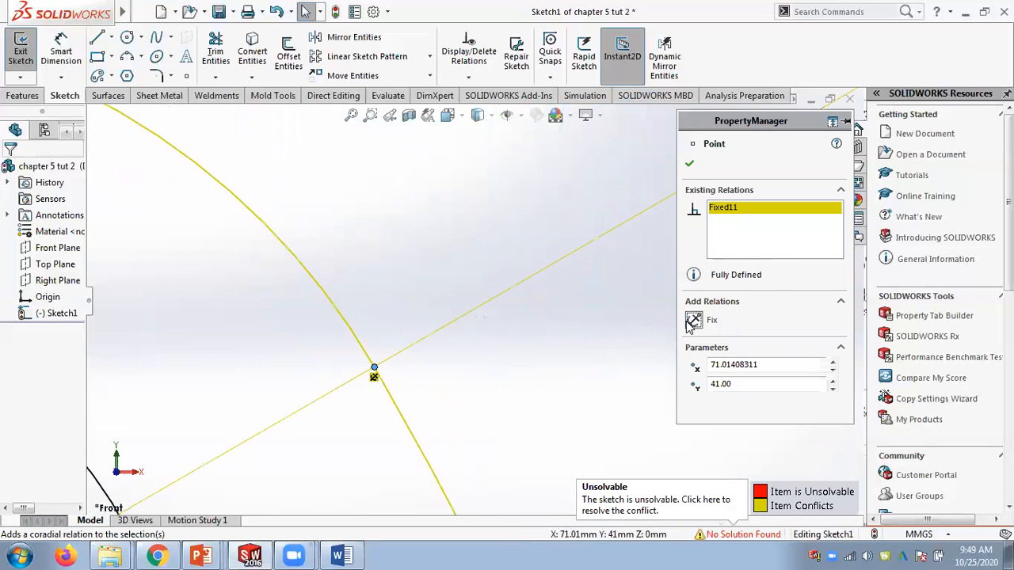
key(ctrl+z)
Try to add a Tangent relation between the slot's upper 13 mm end arc and its outer 82 mm radius arc, and discard it.
click(374, 367)
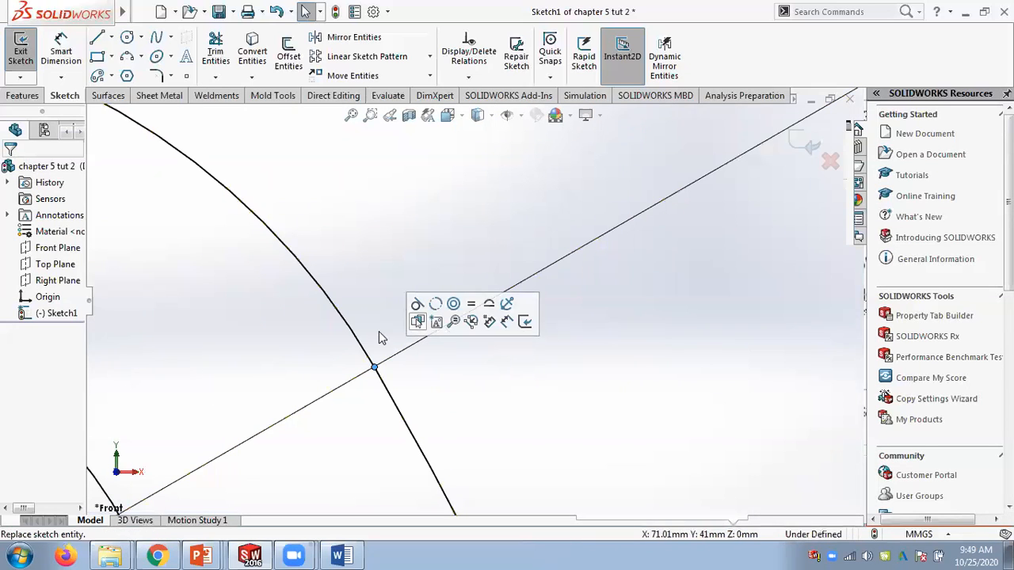
click(402, 408)
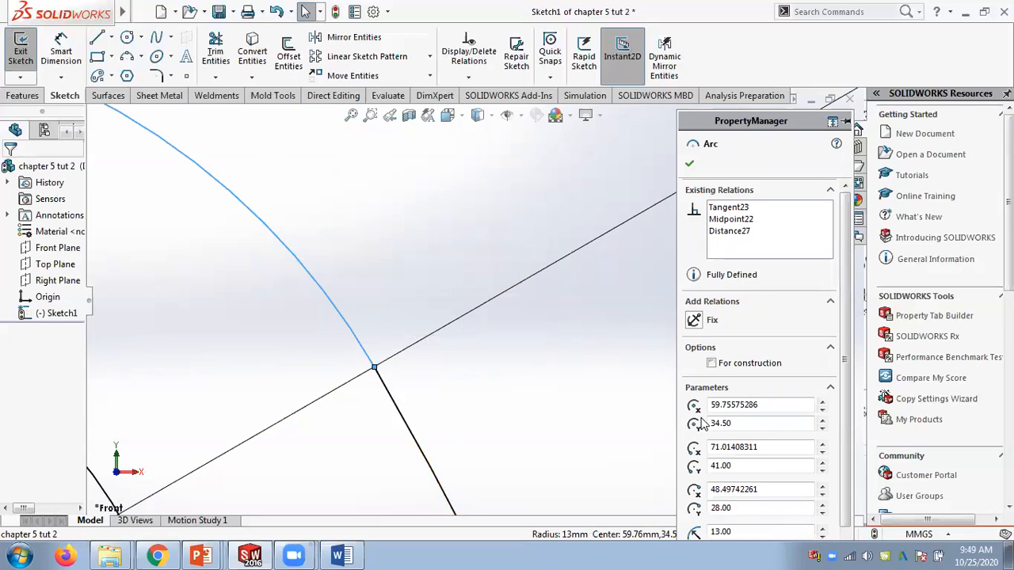
click(467, 386)
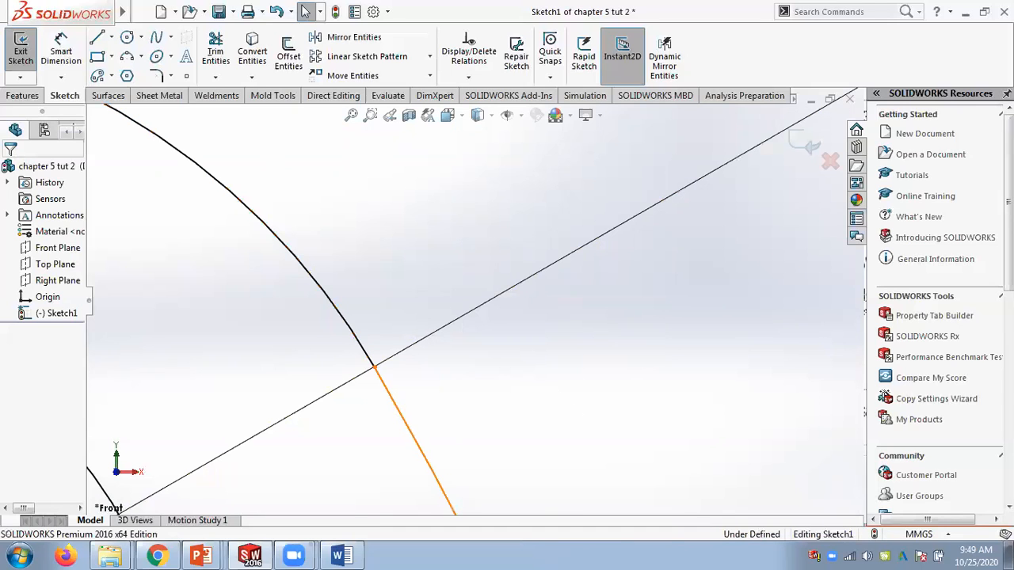
click(400, 414)
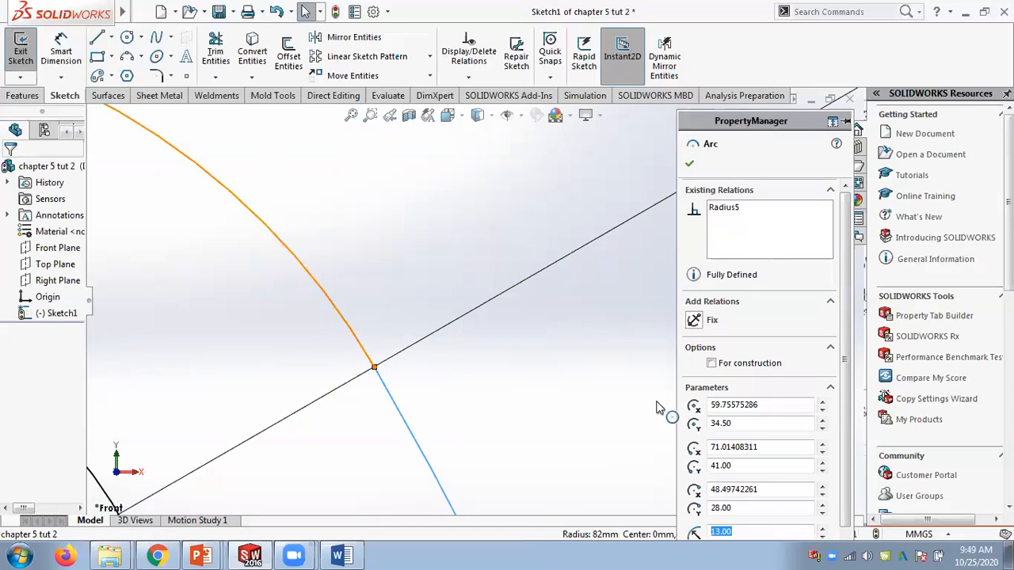
click(693, 421)
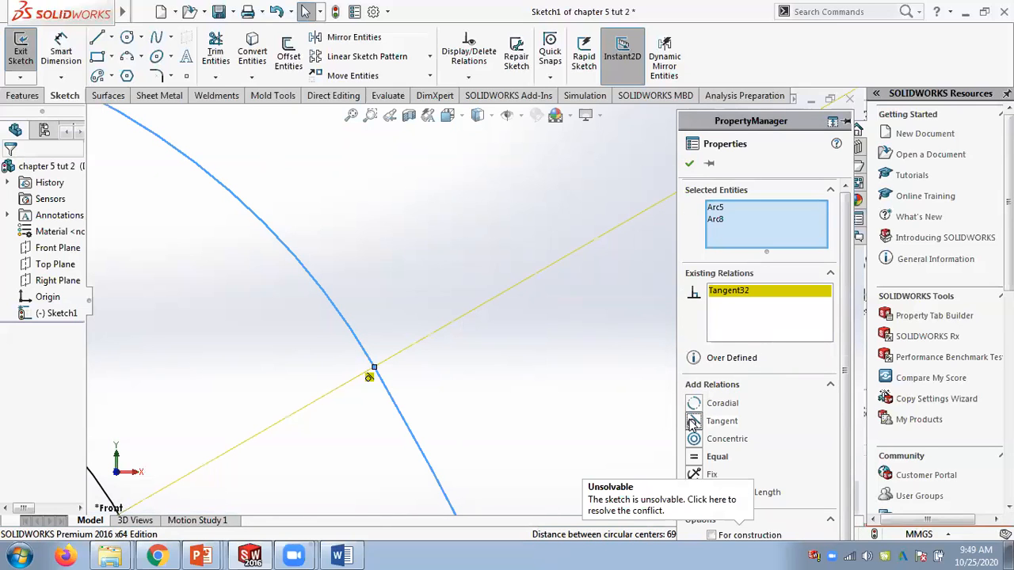
click(689, 163)
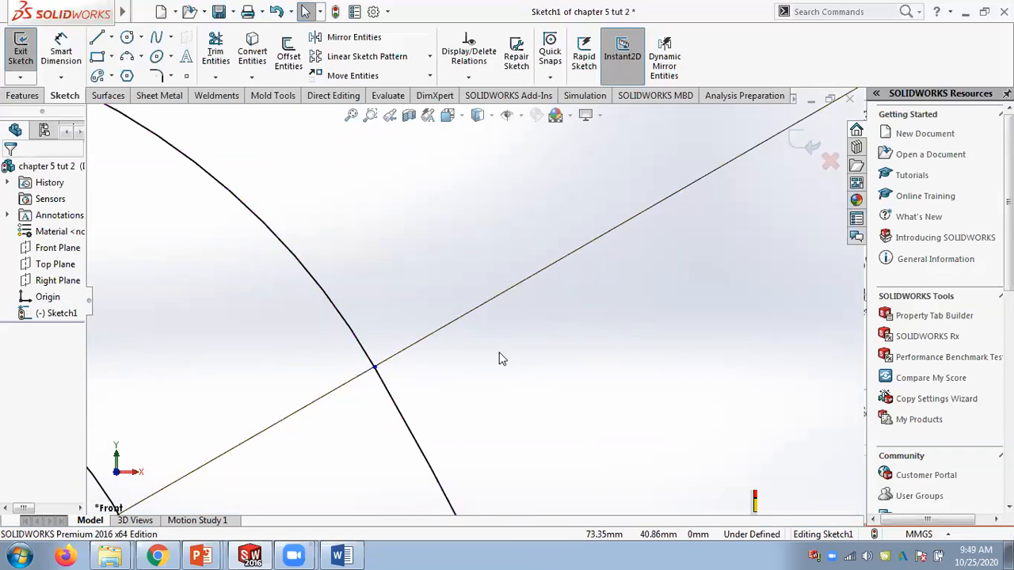
Examine the whole profile, from the curved slot to the forked end, for entities that still lack relations.
scroll(498, 359, up, 5)
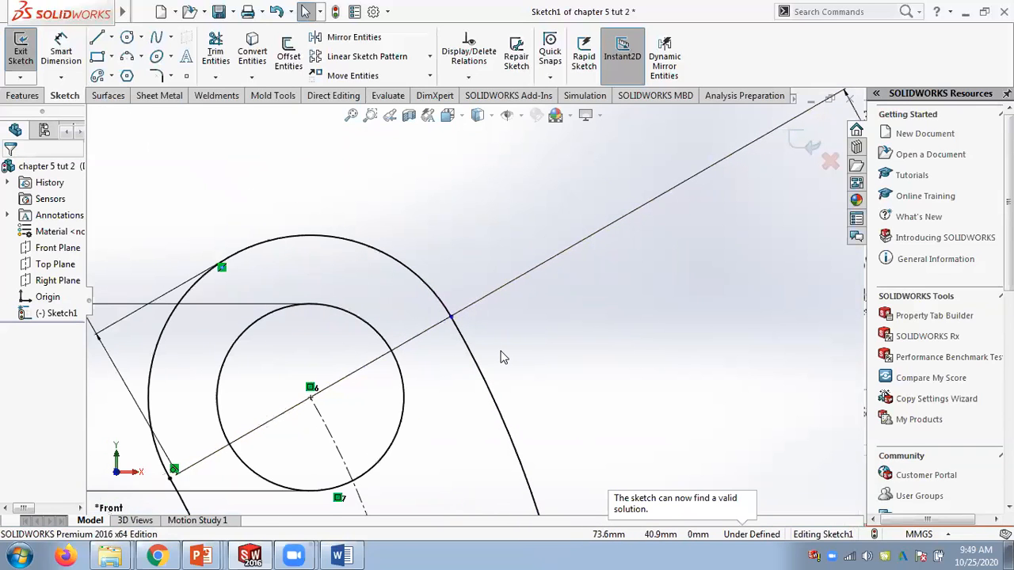
scroll(501, 358, up, 3)
scroll(402, 411, up, 6)
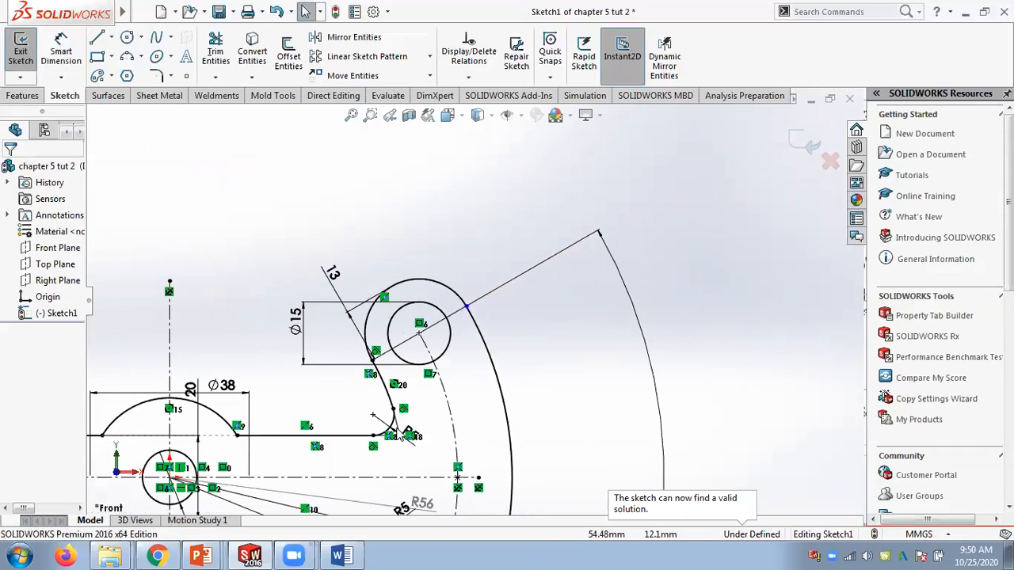
scroll(408, 420, up, 3)
scroll(241, 363, down, 3)
scroll(307, 350, down, 2)
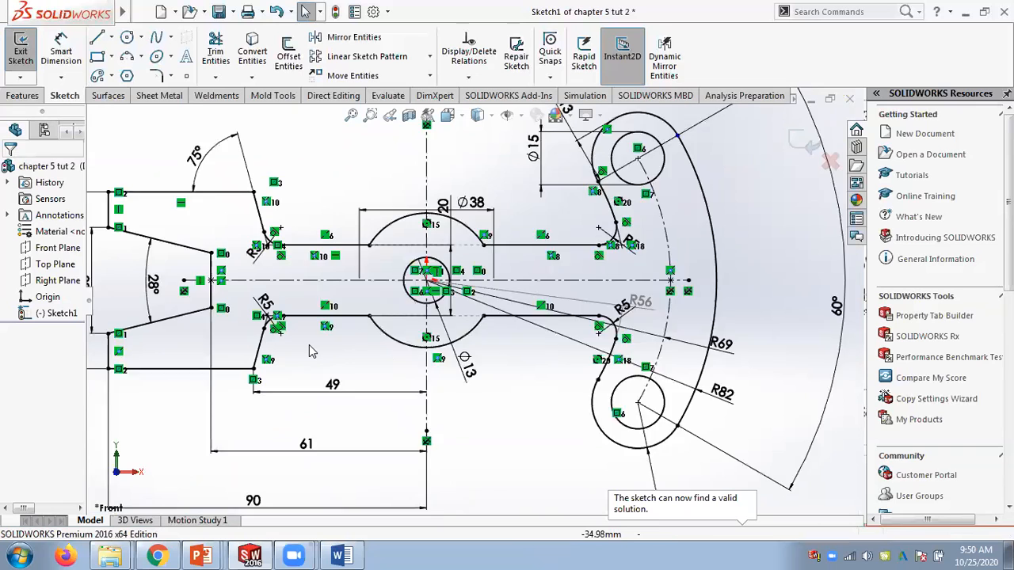
scroll(311, 351, down, 2)
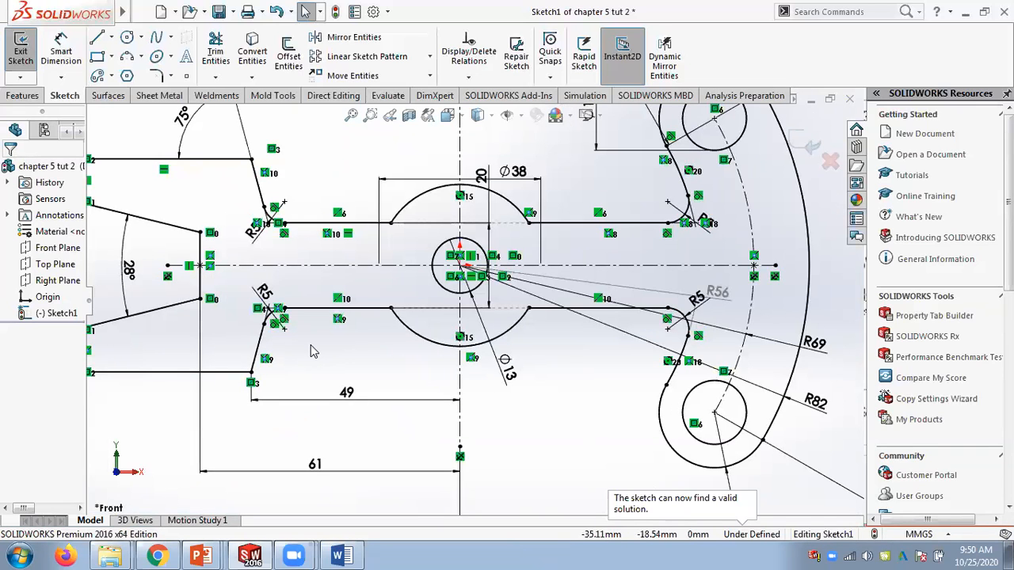
scroll(313, 347, up, 3)
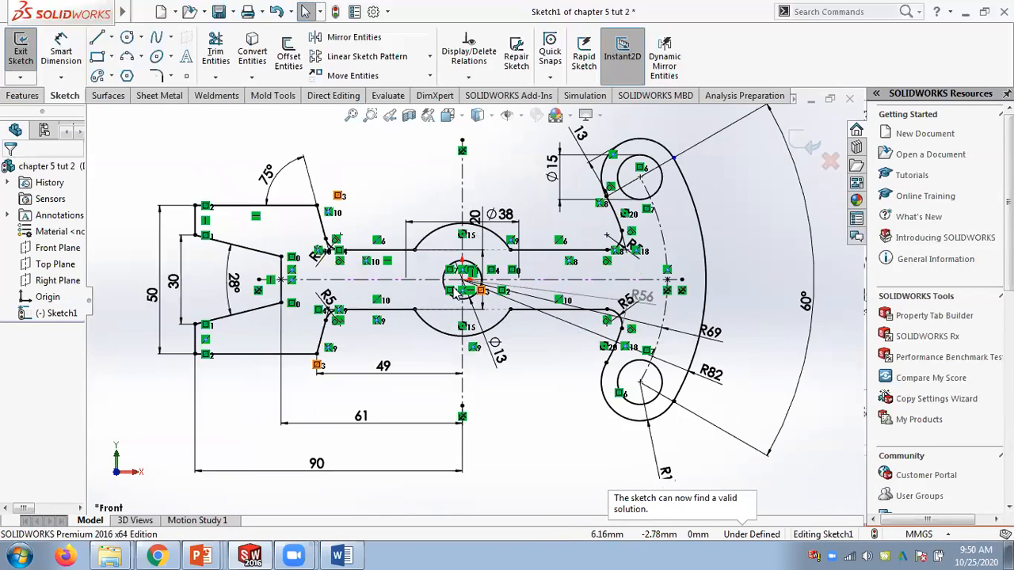
scroll(459, 293, down, 3)
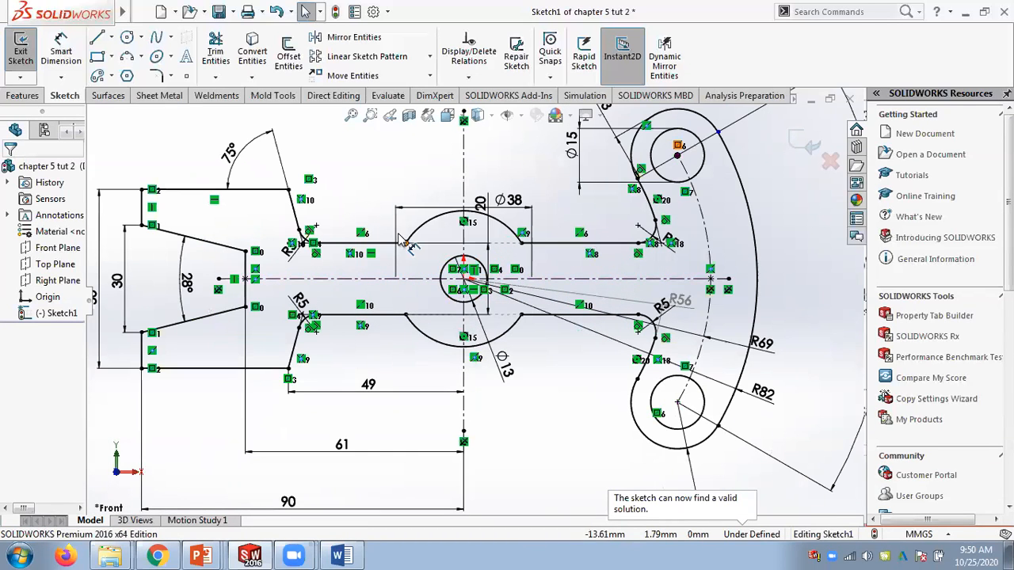
scroll(459, 289, up, 2)
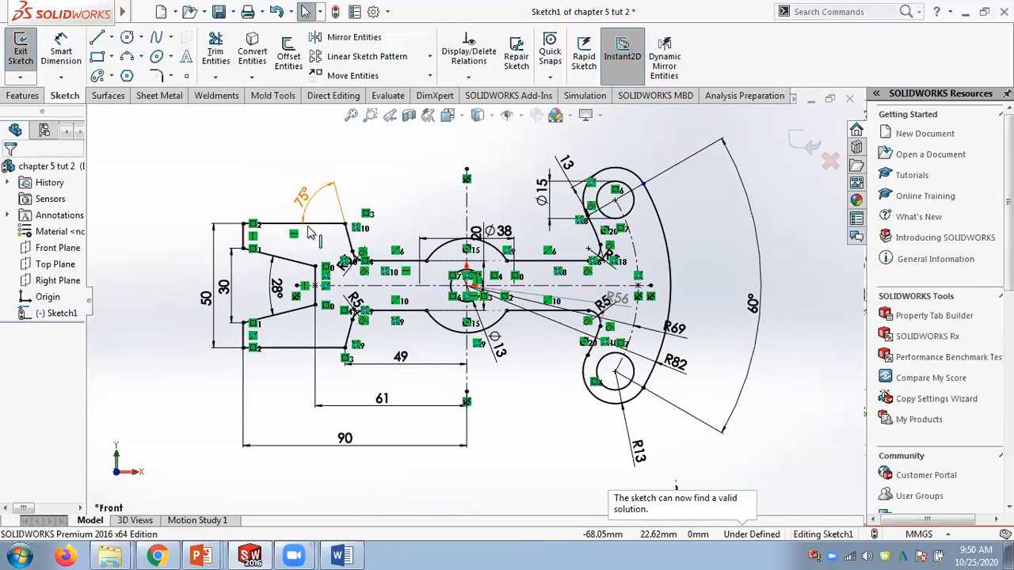
click(262, 226)
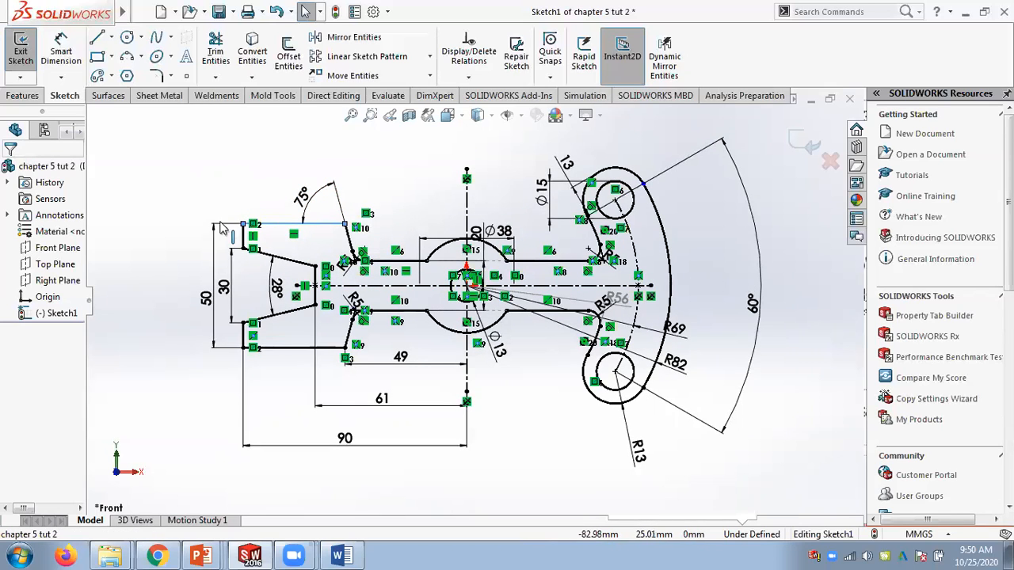
click(270, 181)
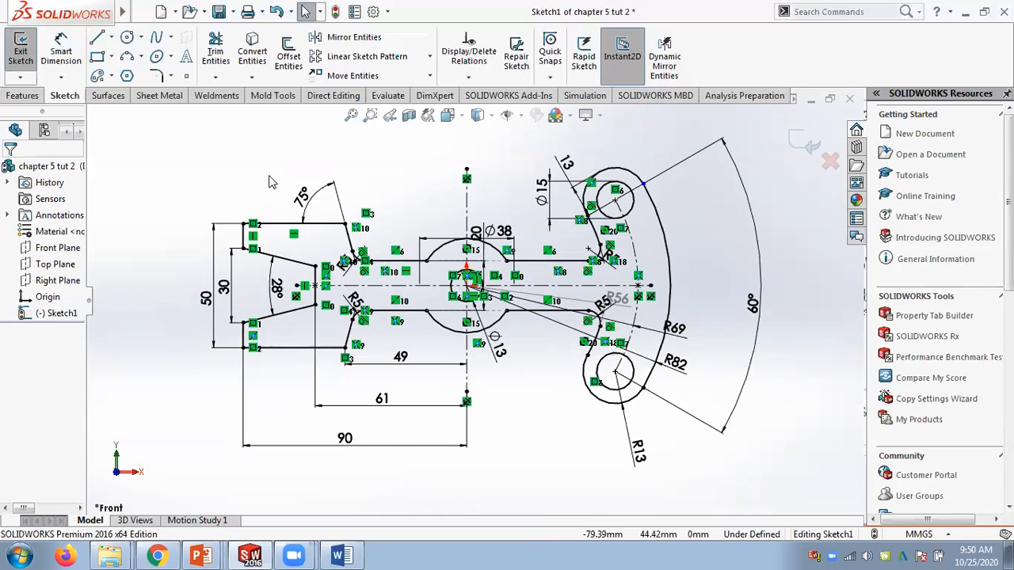
Try Fully Define Sketch on only the upper outer endpoint of the curved slot, undo the calculation, and clear the selection.
click(468, 77)
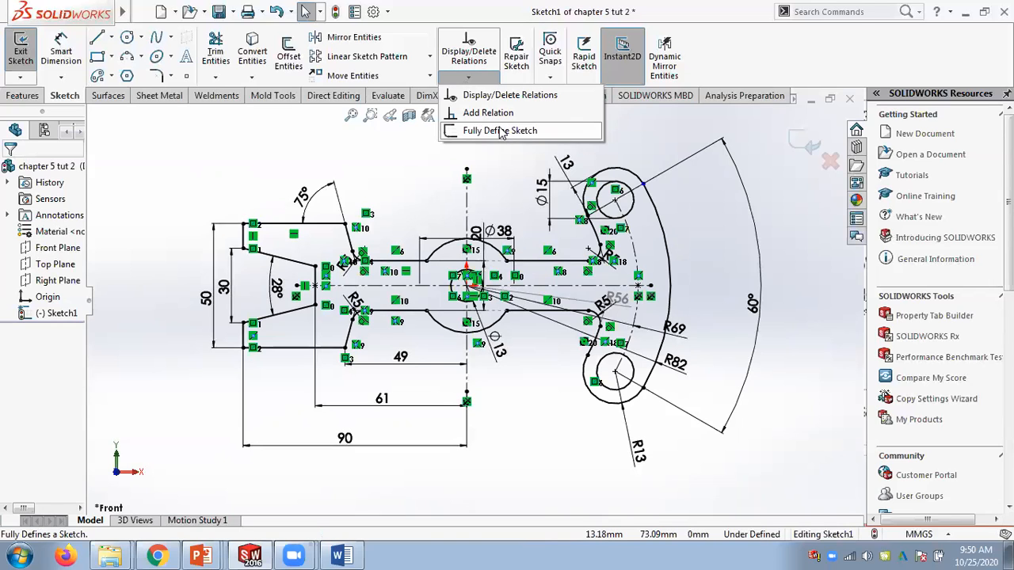
click(500, 132)
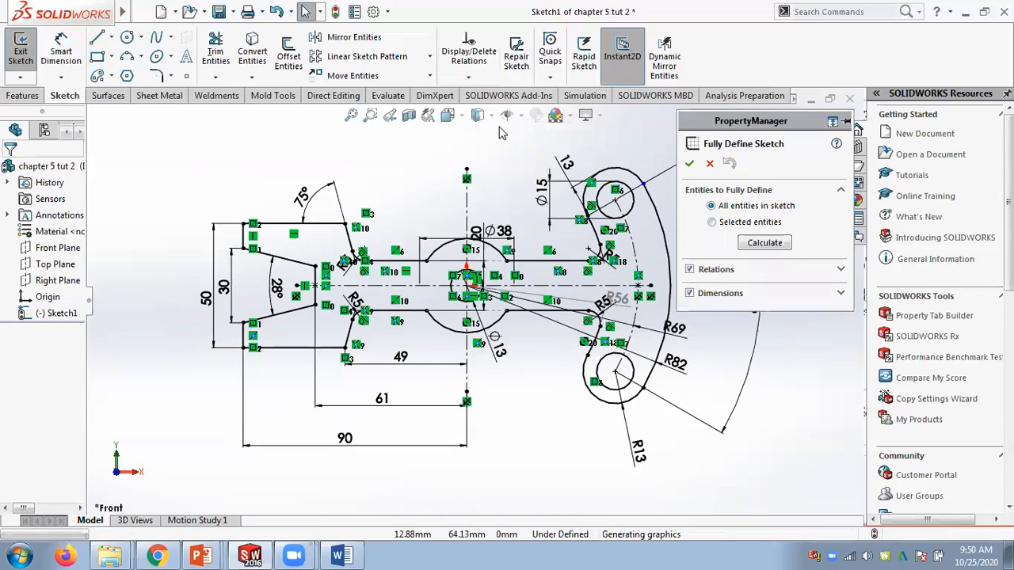
click(716, 223)
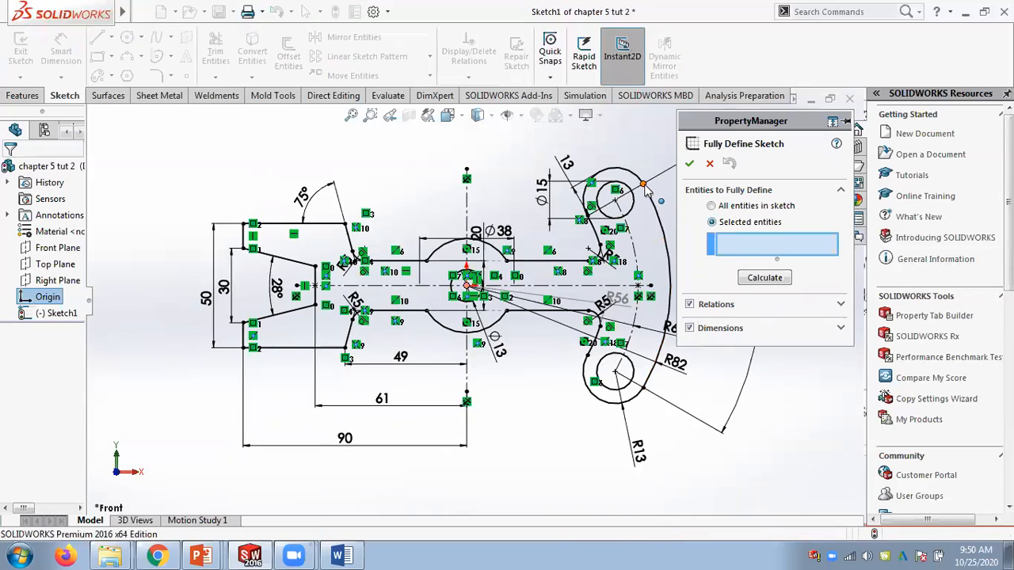
click(643, 184)
click(757, 277)
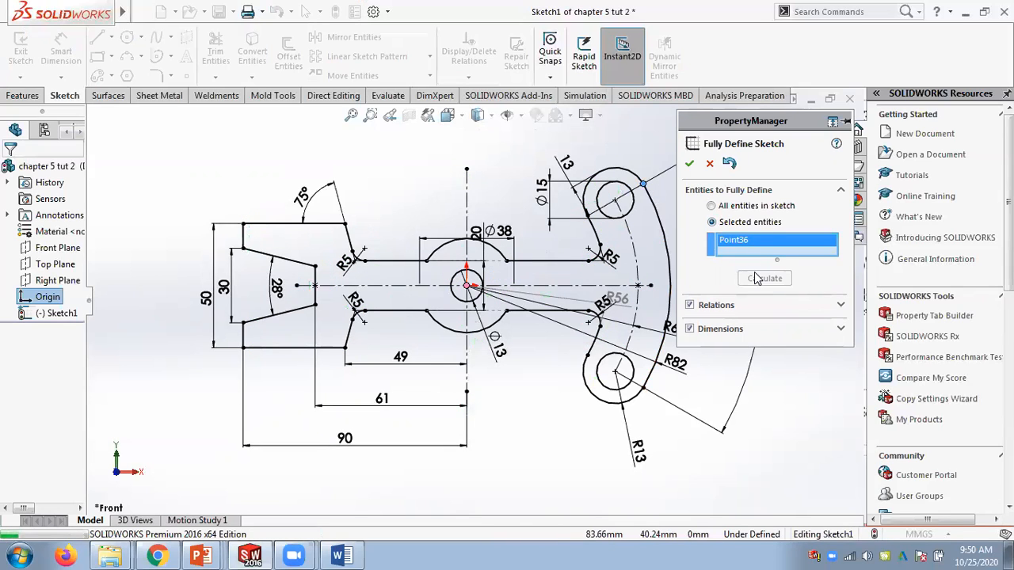
click(729, 163)
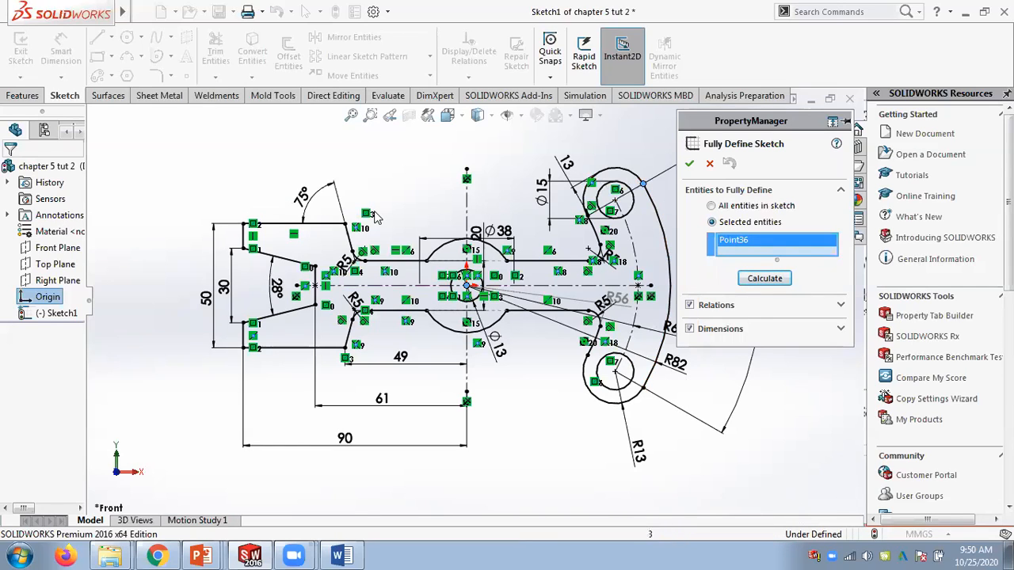
click(689, 163)
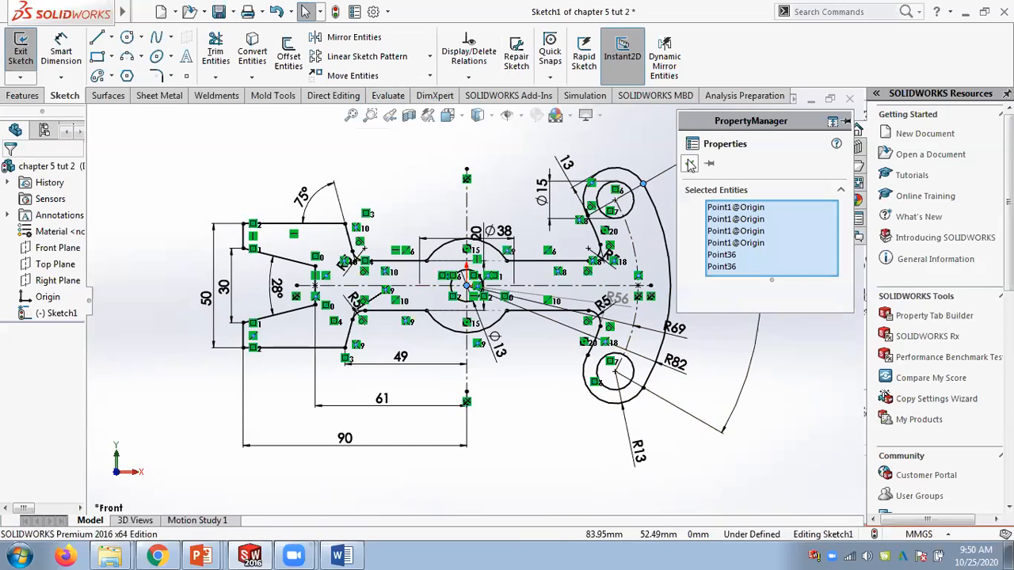
click(689, 164)
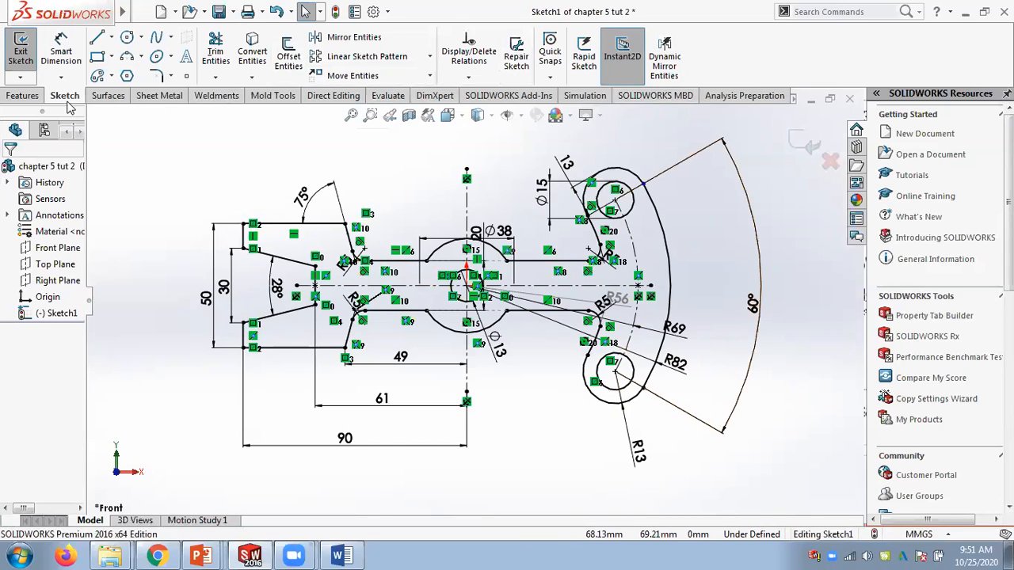
Extrude the profile sketch as a boss with a blind depth of 20 mm.
click(23, 95)
click(27, 50)
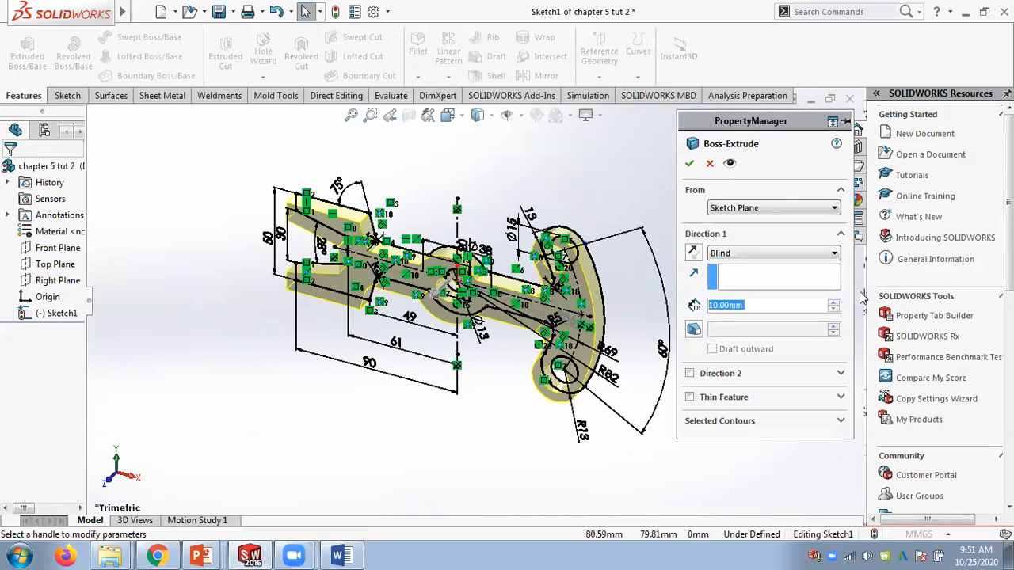
click(834, 303)
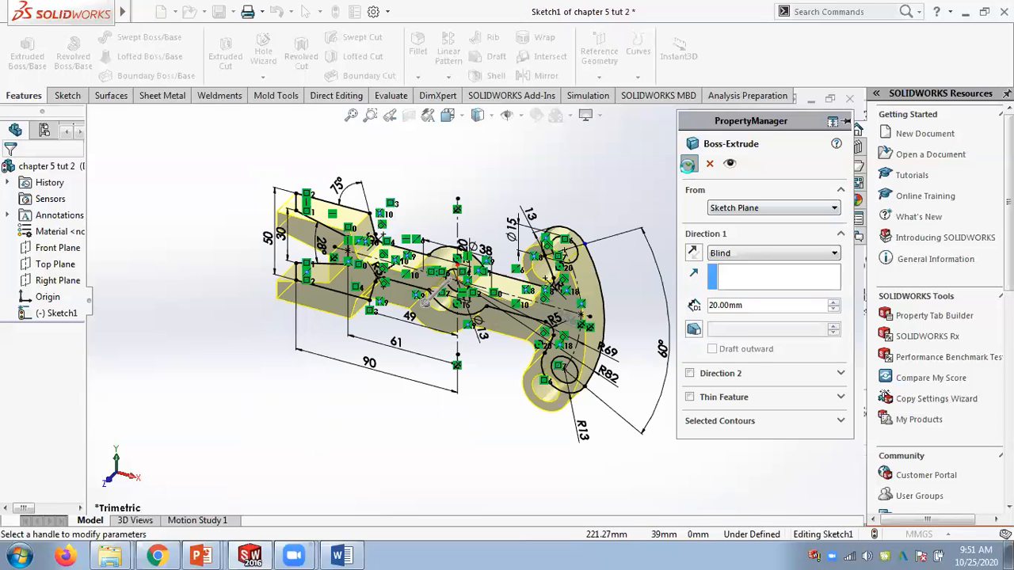
click(688, 164)
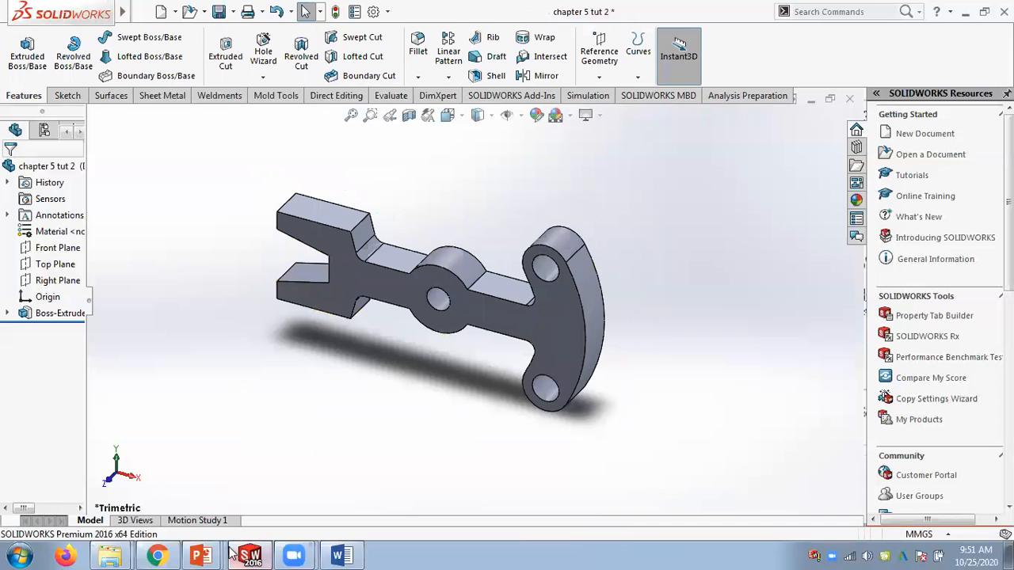
Switch to the Chapter 04 presentation in PowerPoint and zoom the Tutorial 3 slide out to 80% to compare Figure 78 with the model.
mouse_move(200, 556)
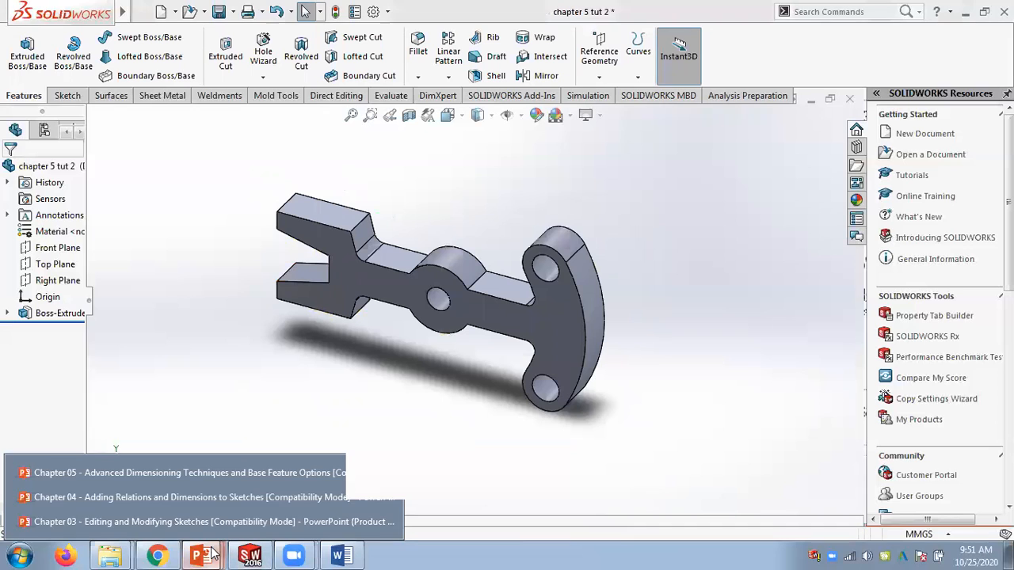
click(134, 497)
click(331, 404)
scroll(410, 388, up, 4)
scroll(592, 342, down, 4)
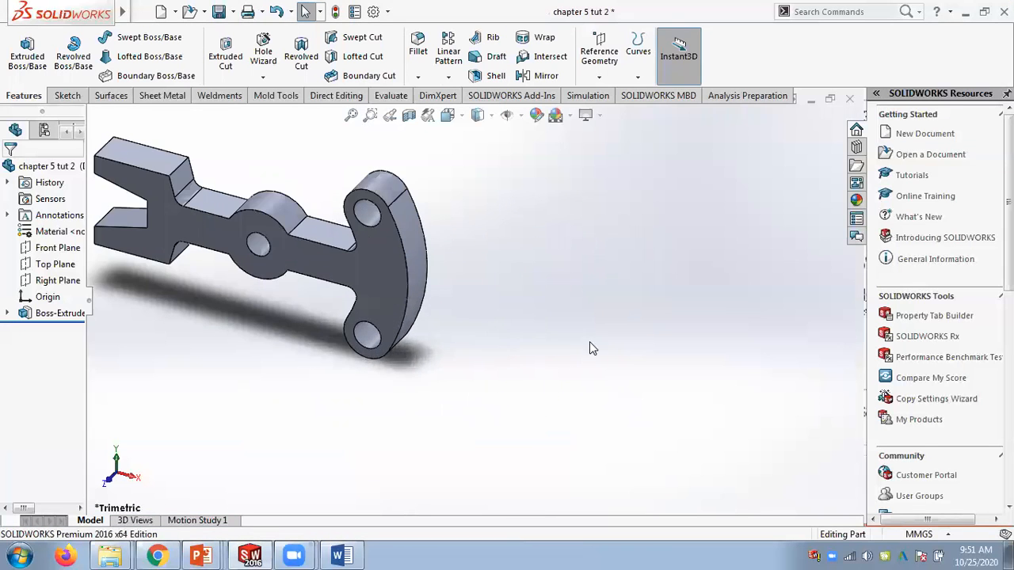
scroll(284, 321, up, 1)
mouse_move(203, 555)
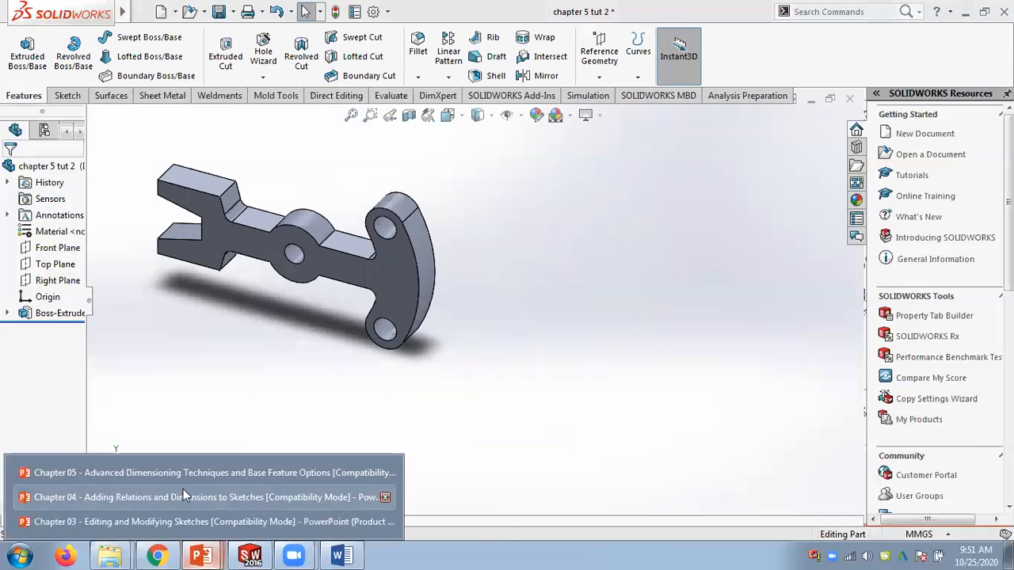
click(183, 489)
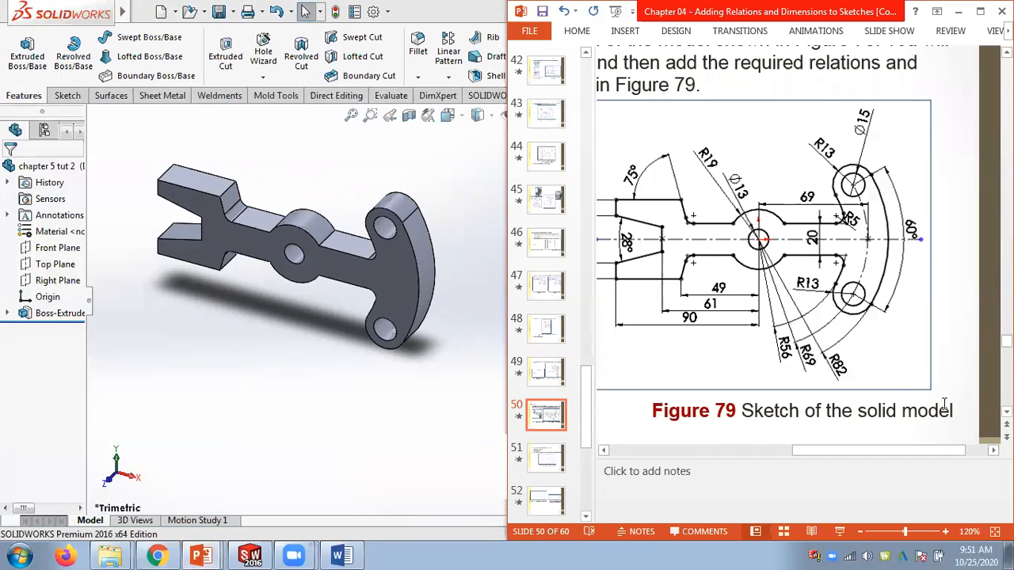
click(861, 531)
click(861, 532)
click(861, 531)
click(862, 532)
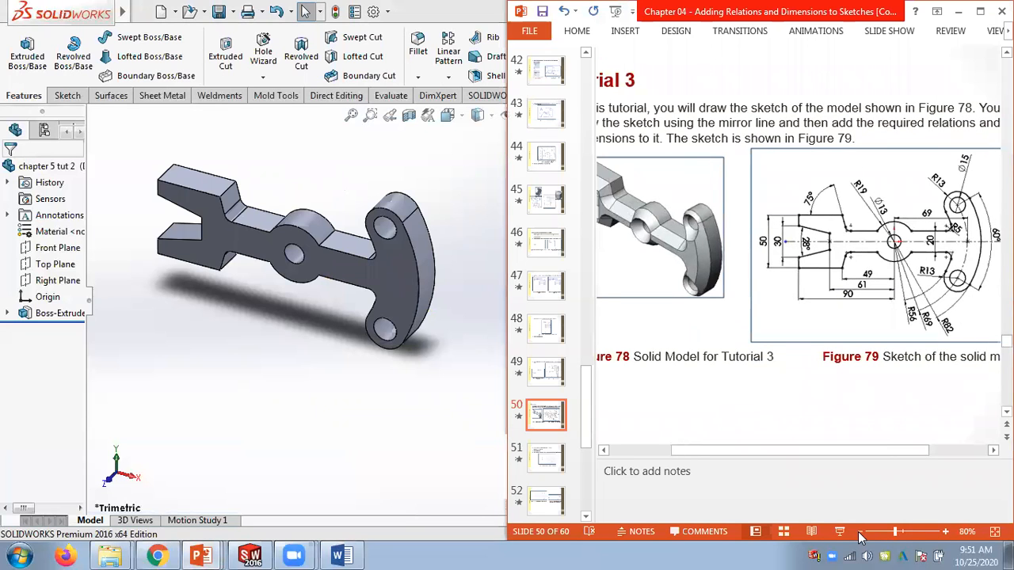
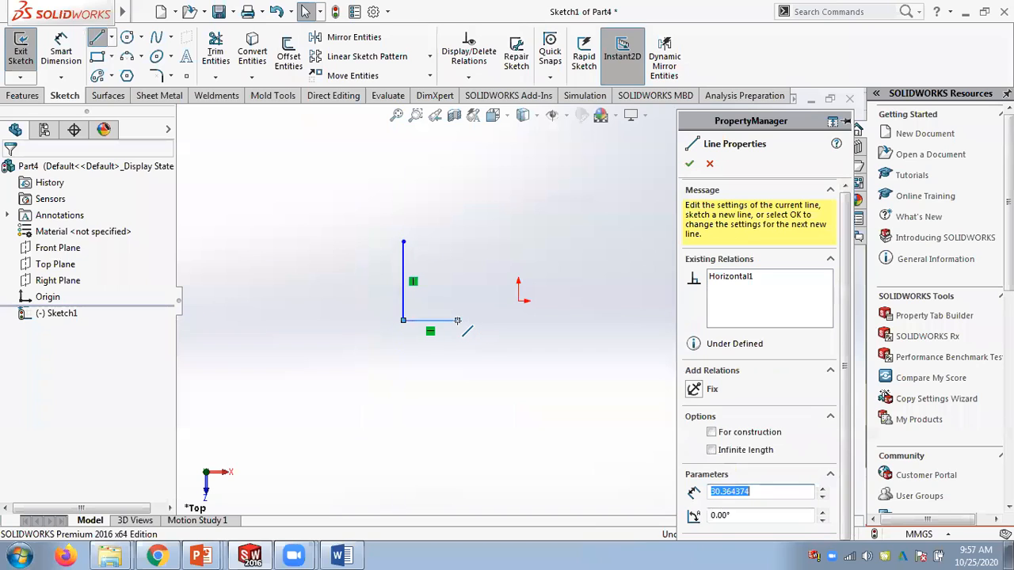
Try a 10 mm sketch fillet on the corner between the vertical and horizontal lines, undo it, and clear the selection.
key(Escape)
scroll(441, 328, down, 4)
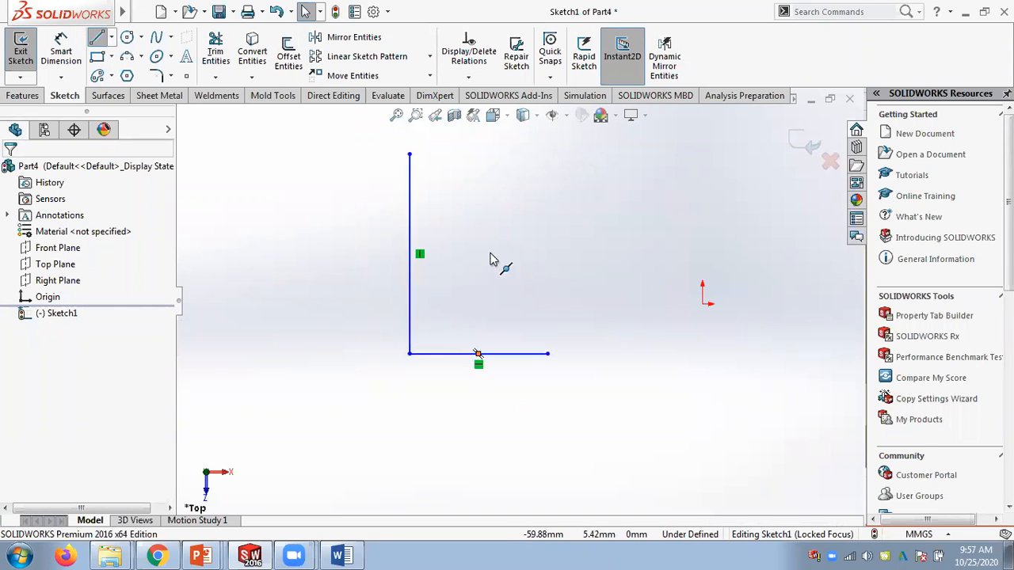
click(170, 75)
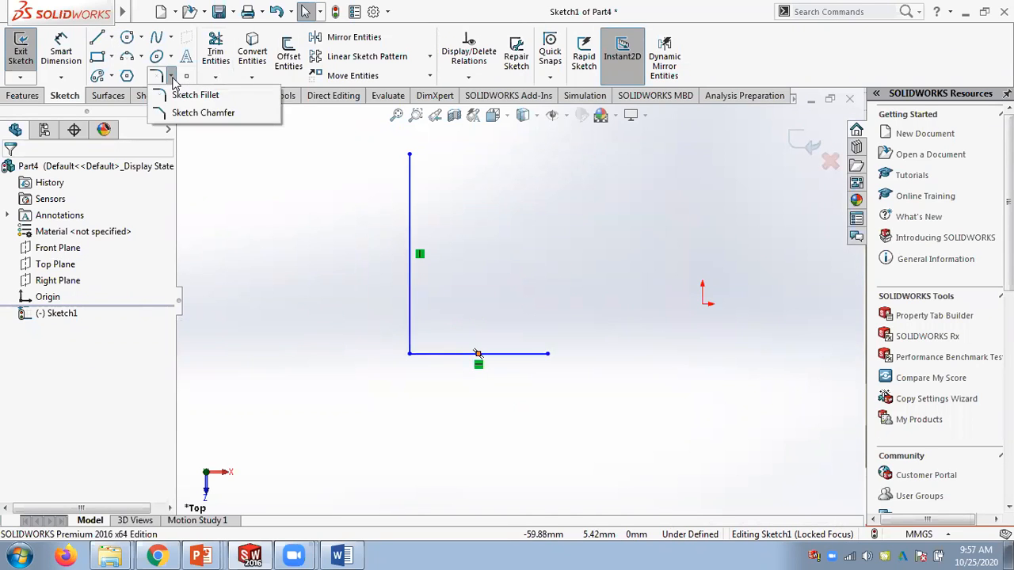
click(182, 97)
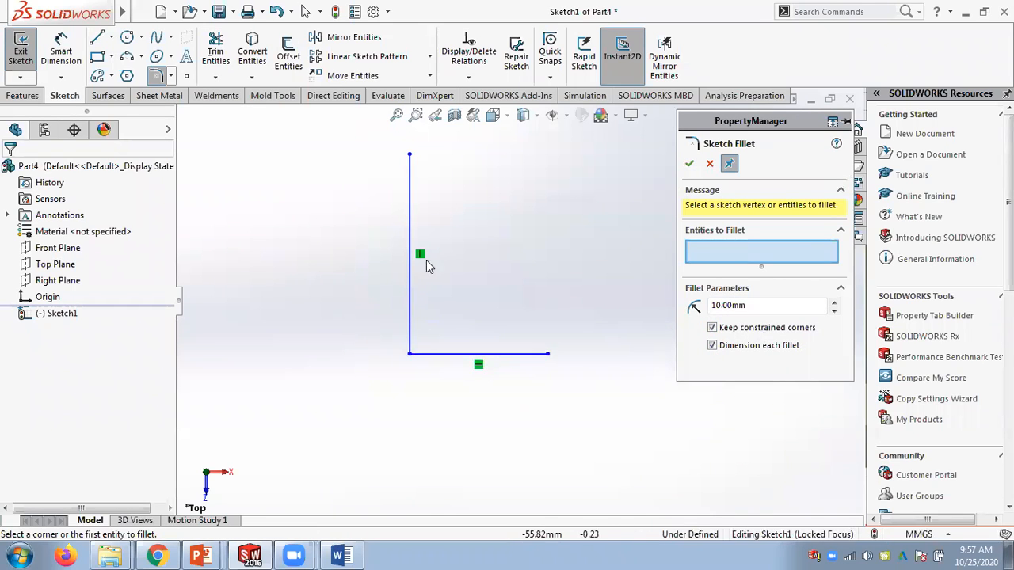
click(413, 357)
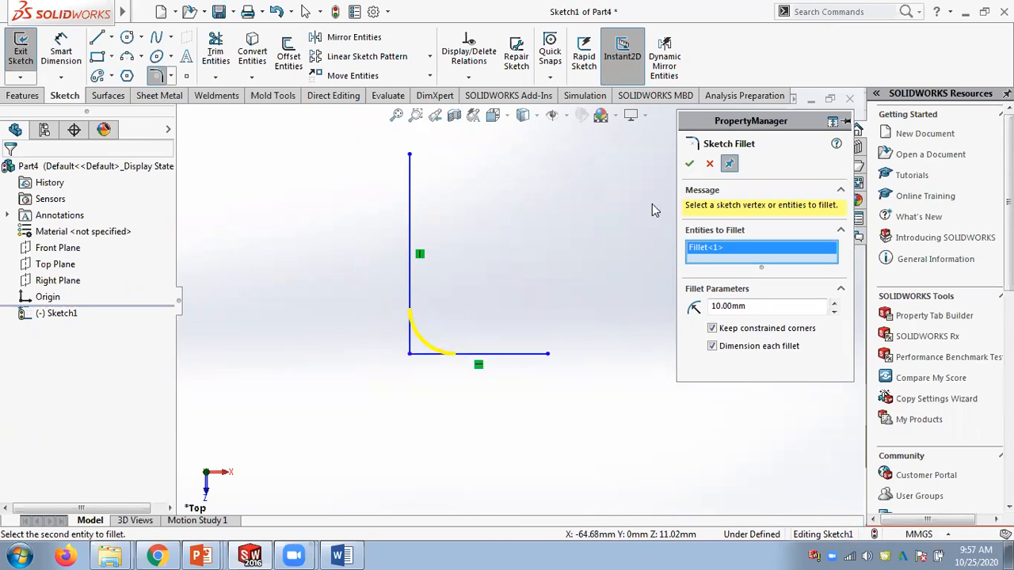
click(689, 163)
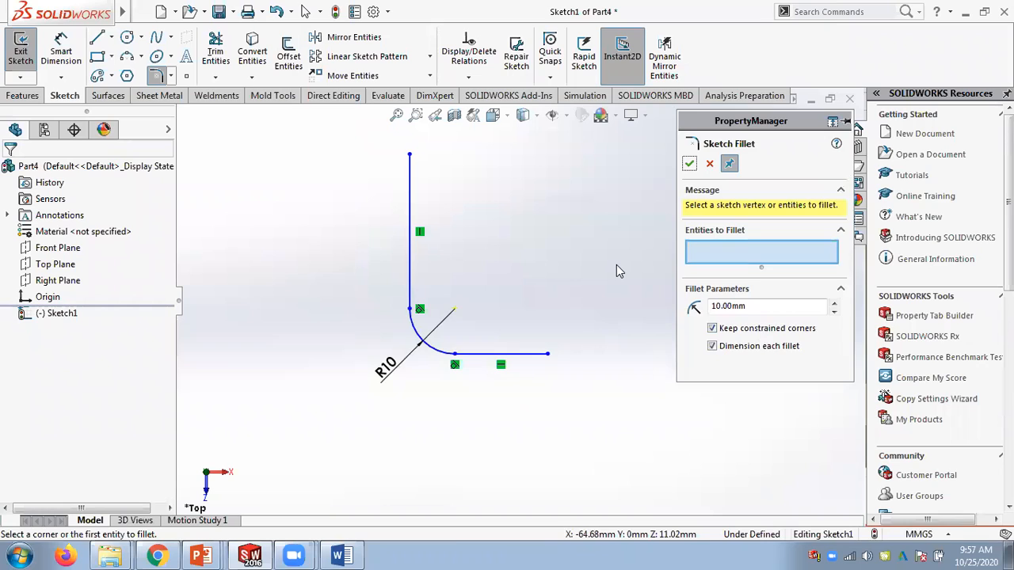
key(ctrl+z)
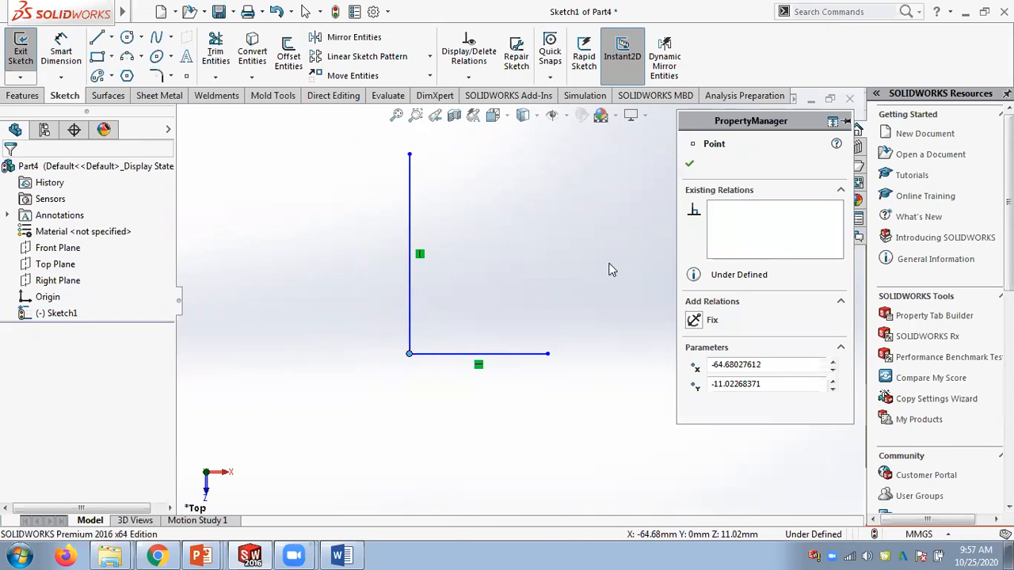
click(689, 163)
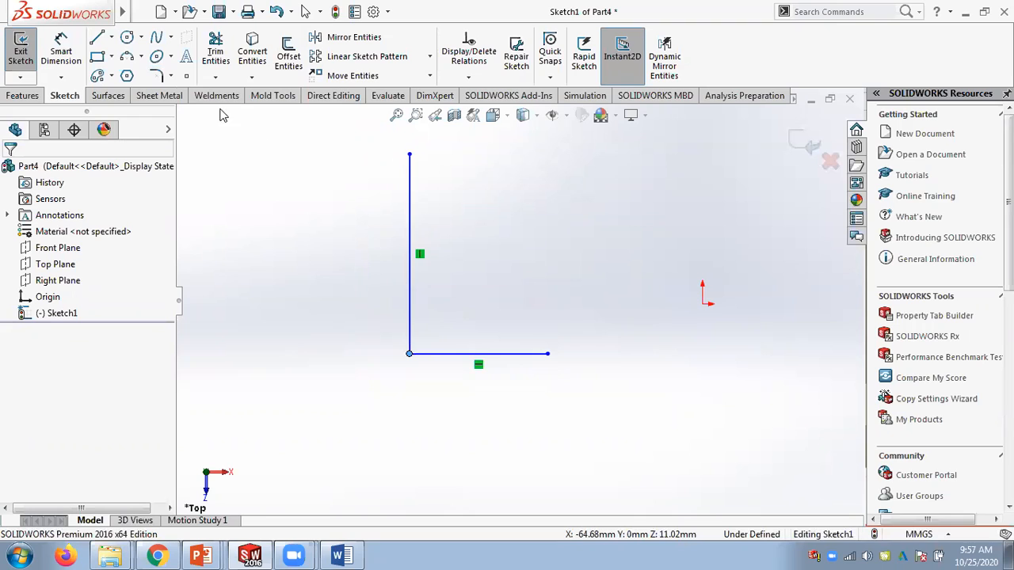
Try an unequal distance-distance sketch chamfer of 10 mm and 12 mm on the corner, undo it, and leave the command.
click(171, 79)
click(203, 113)
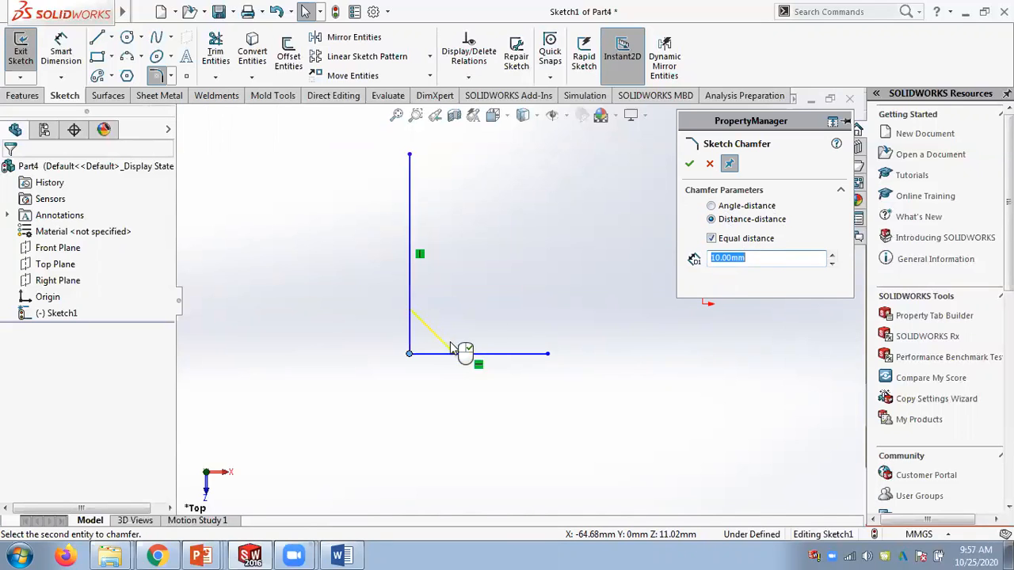
click(713, 239)
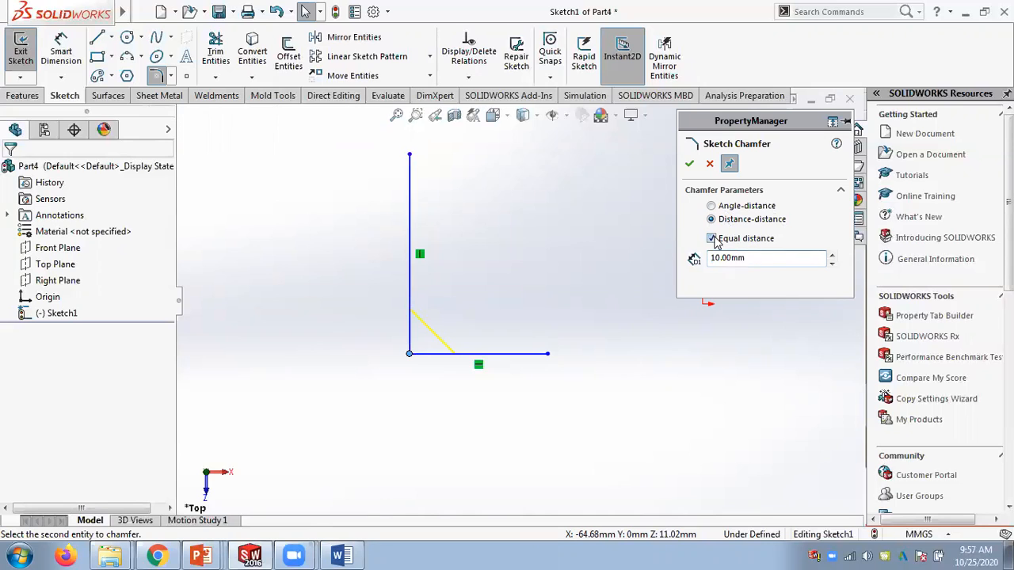
drag(746, 277, 699, 274)
text(12)
key(Return)
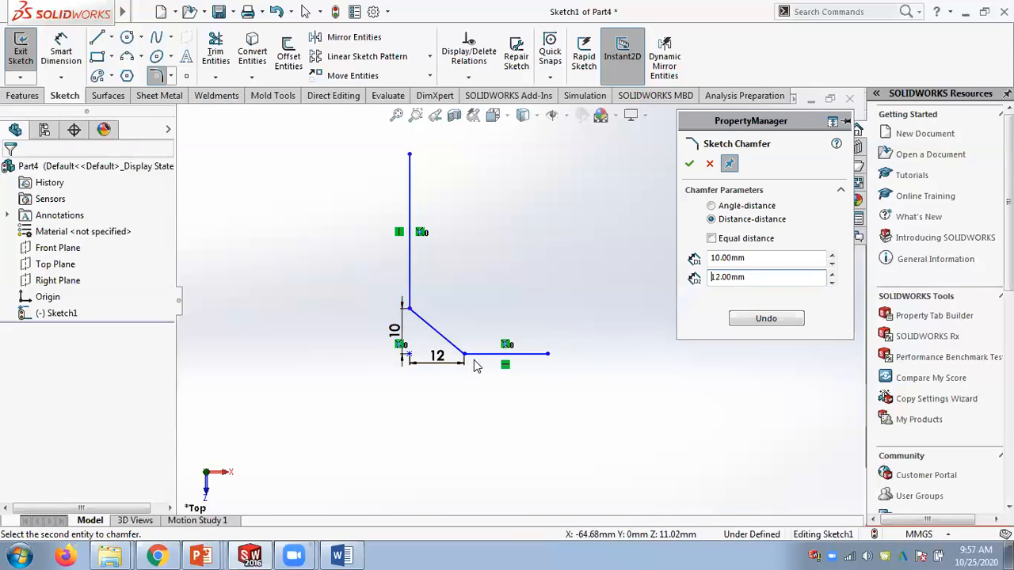
click(762, 321)
click(709, 163)
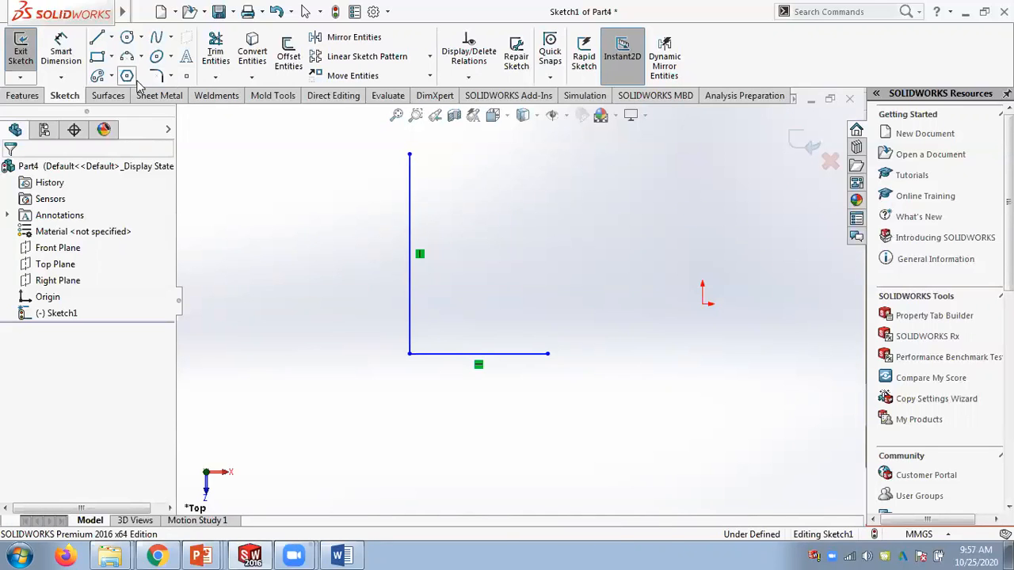
Chamfer the corner with unequal distances, 10 mm on the vertical line selected first and 12 mm on the horizontal line.
click(170, 75)
click(206, 113)
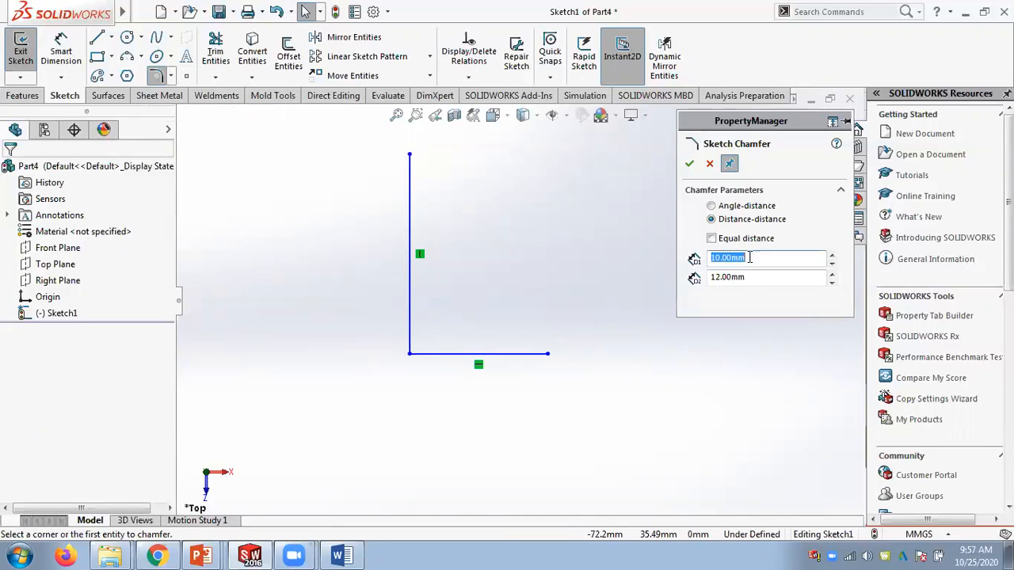
click(411, 295)
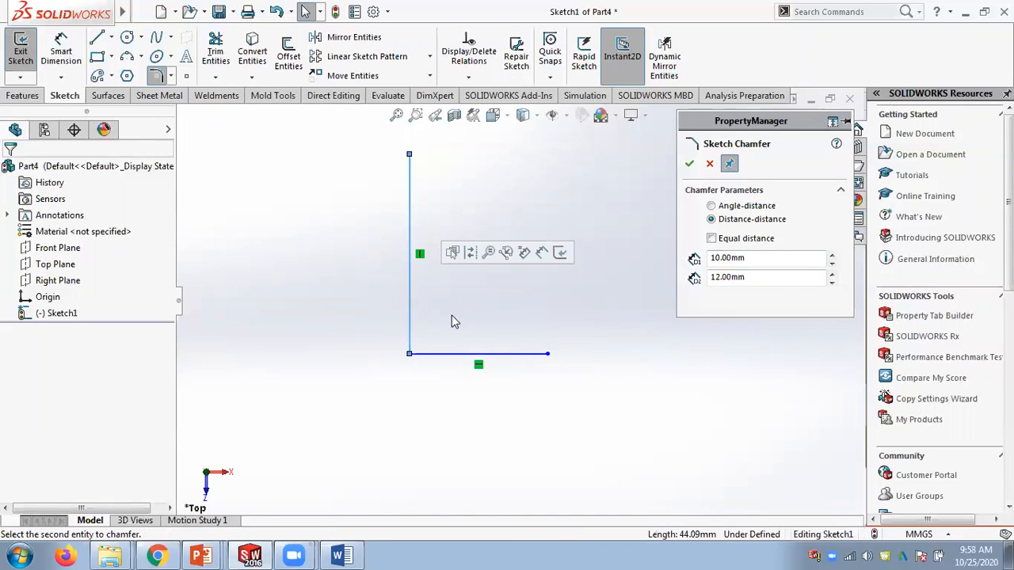
click(433, 357)
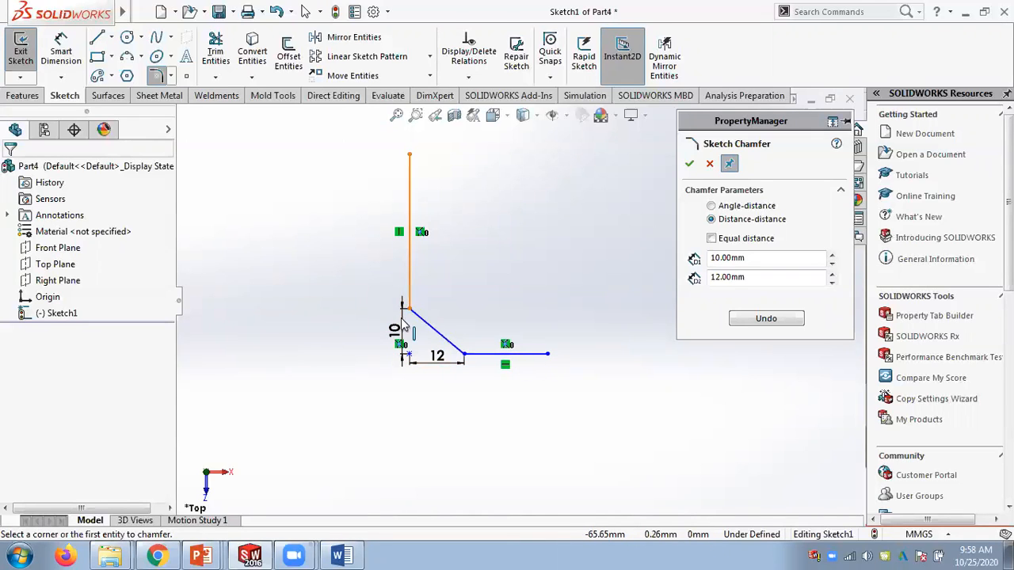
Replace the unequal chamfer with an equal-distance 10 mm chamfer between the two lines, and undo it.
click(711, 239)
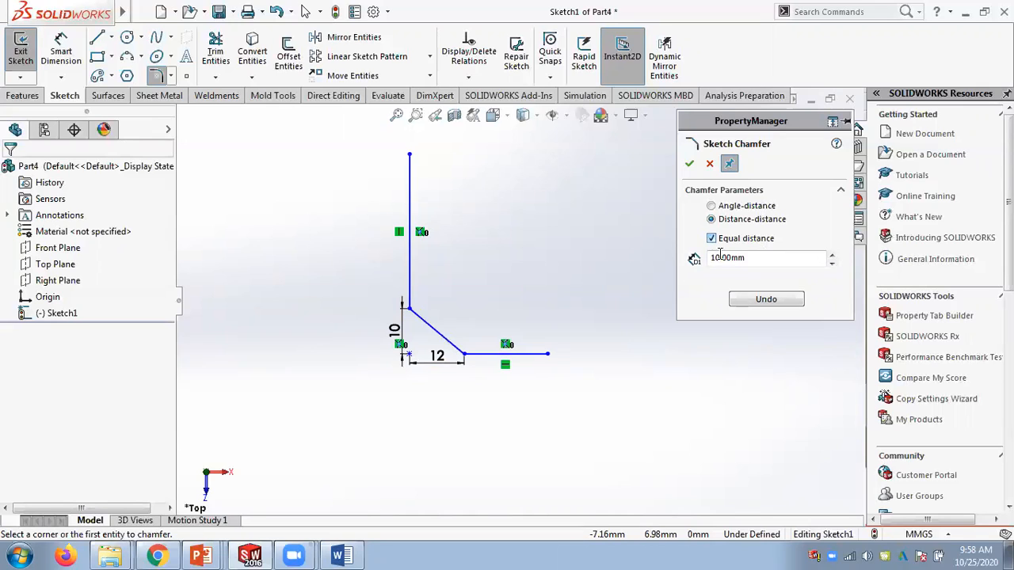
click(778, 299)
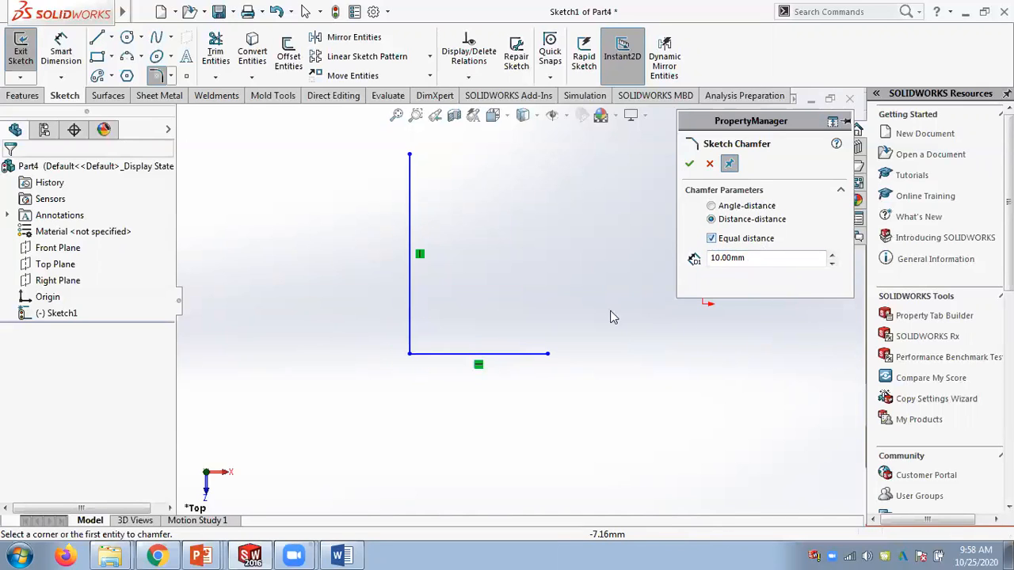
click(412, 335)
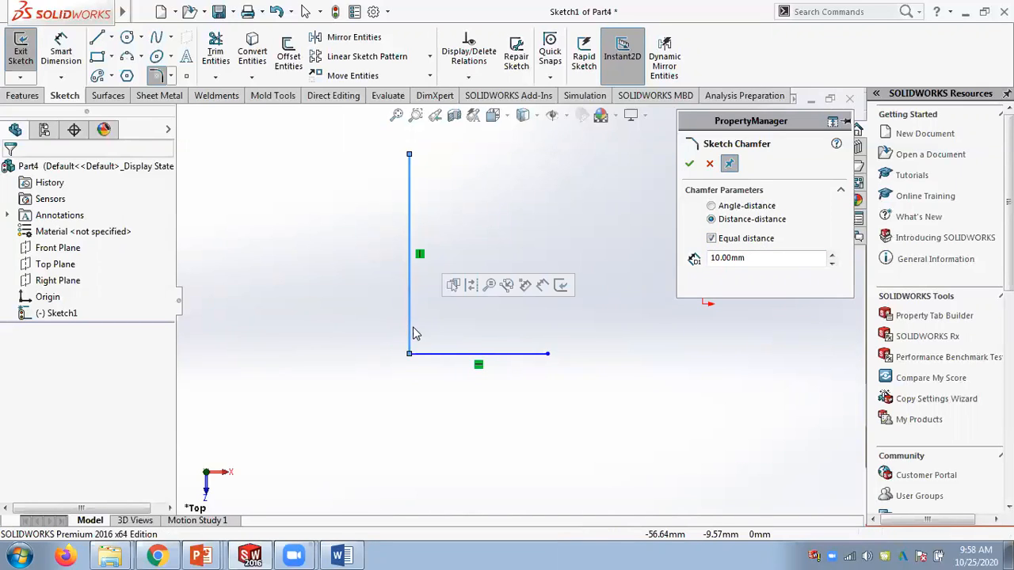
click(423, 353)
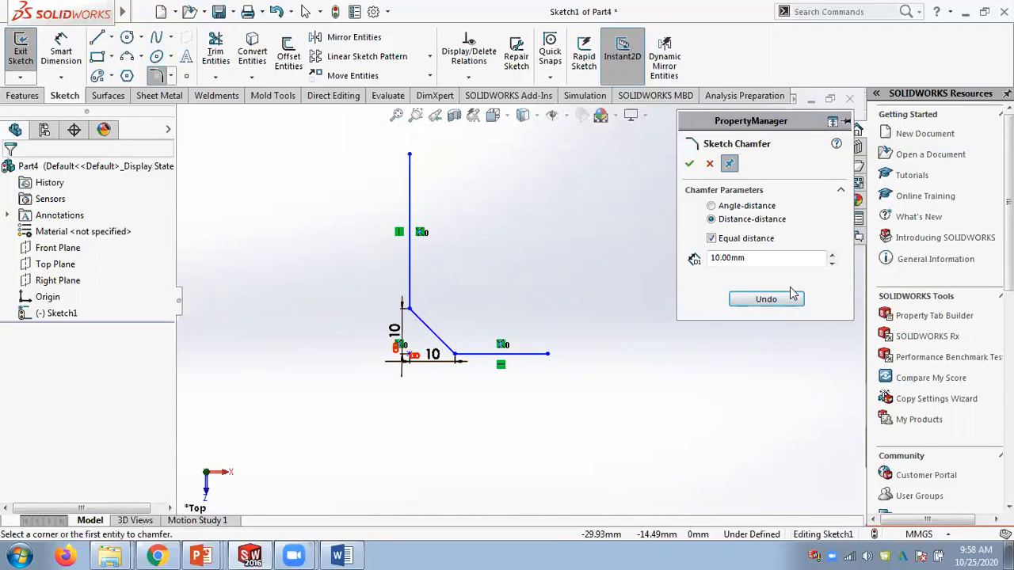
click(749, 300)
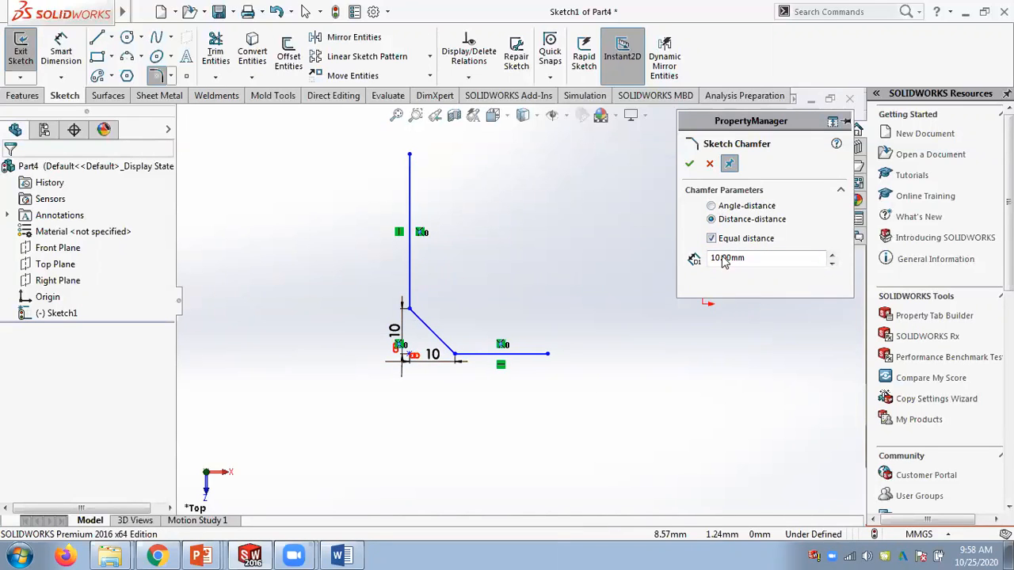
Try an angle-distance chamfer of 10 mm at 45° with the vertical line as first entity, and undo it.
click(711, 207)
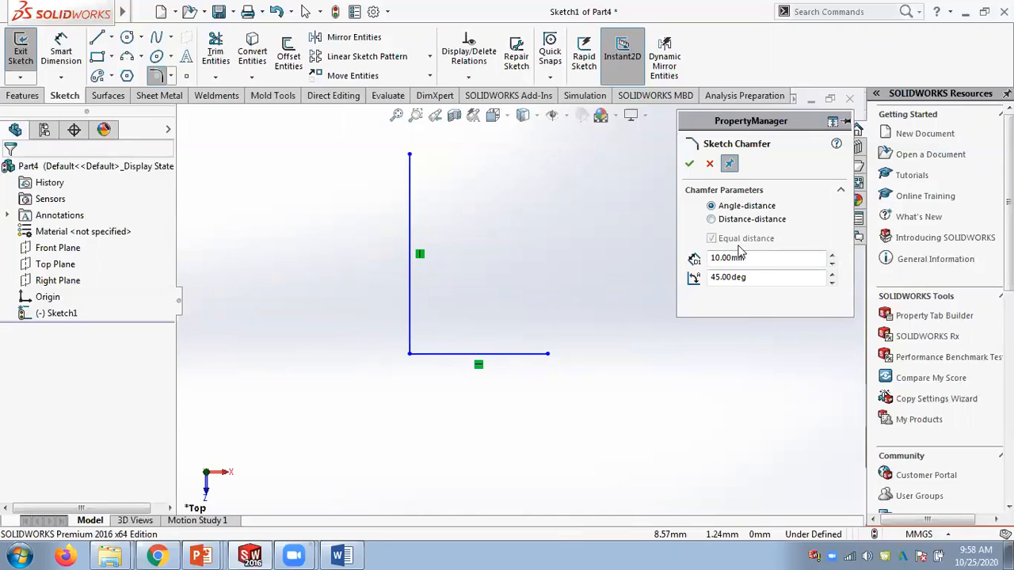
click(407, 288)
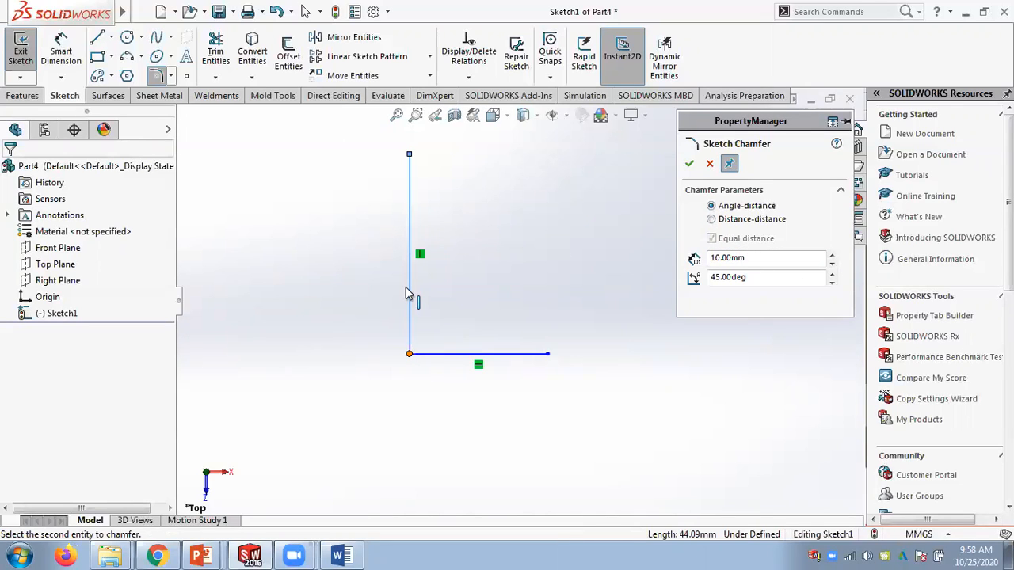
click(437, 355)
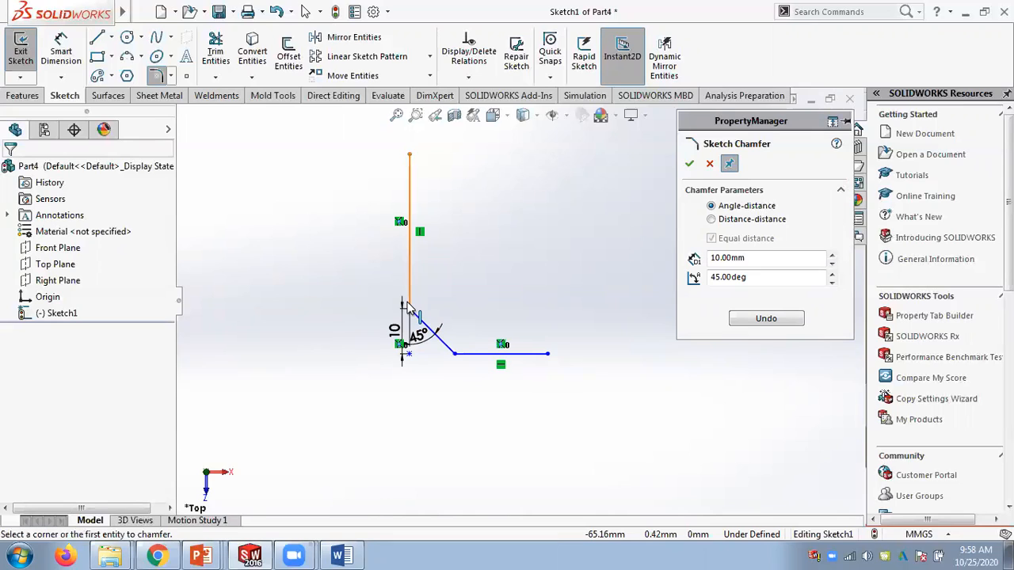
click(760, 318)
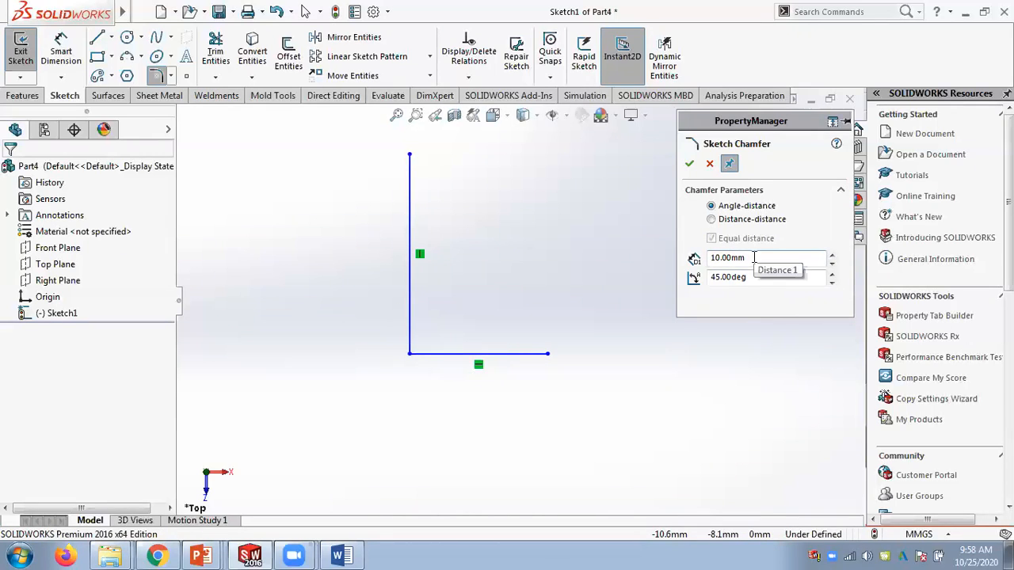
Try the 10 mm, 45° angle-distance chamfer with the horizontal line as first entity, undo it, and close Sketch Chamfer.
click(435, 355)
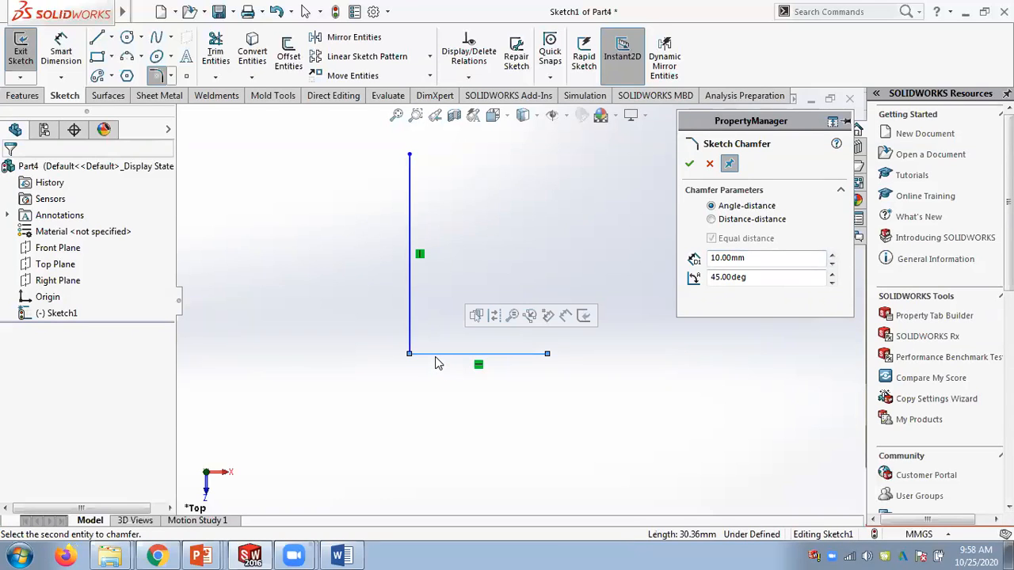
click(411, 307)
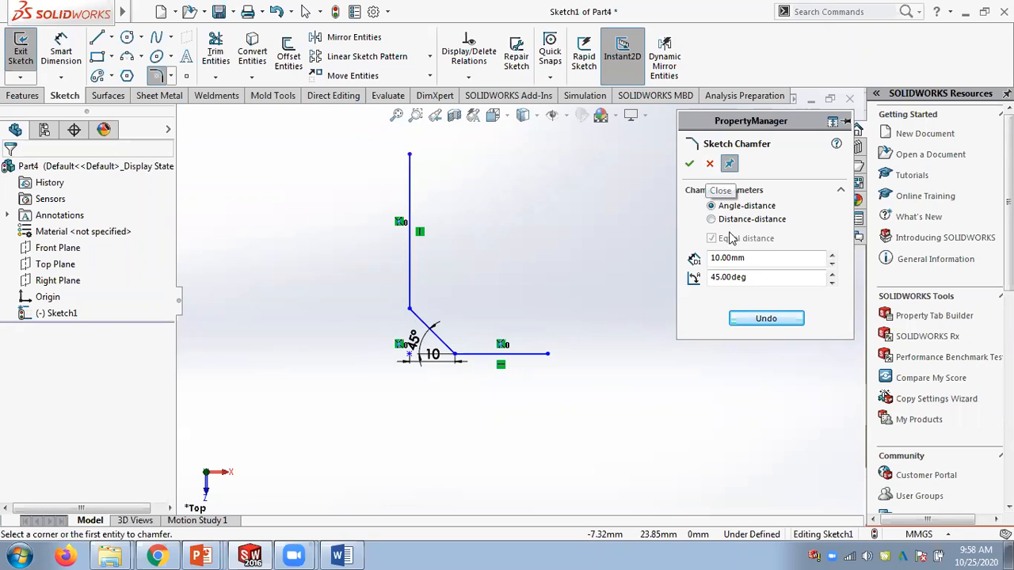
click(762, 319)
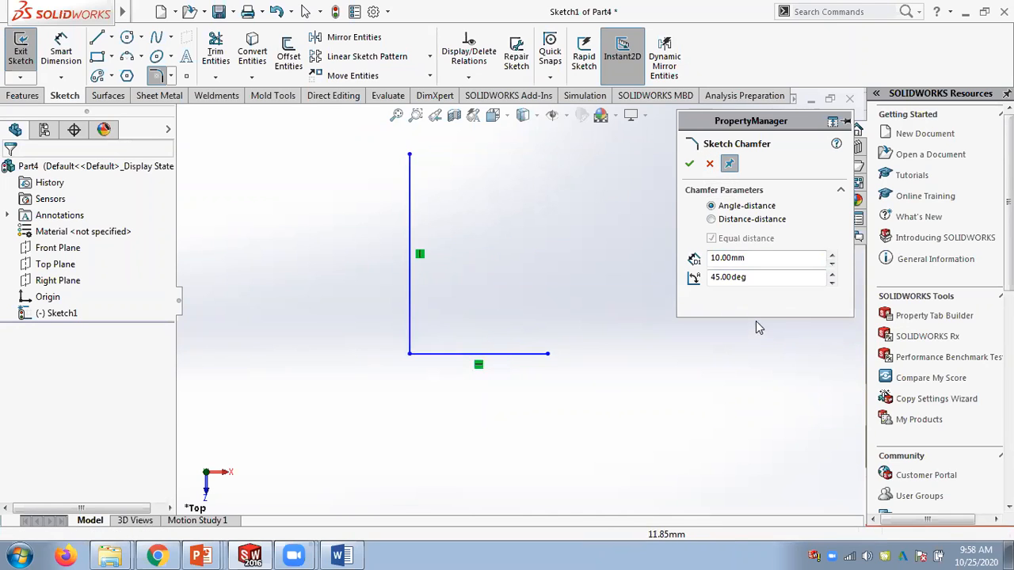
click(708, 167)
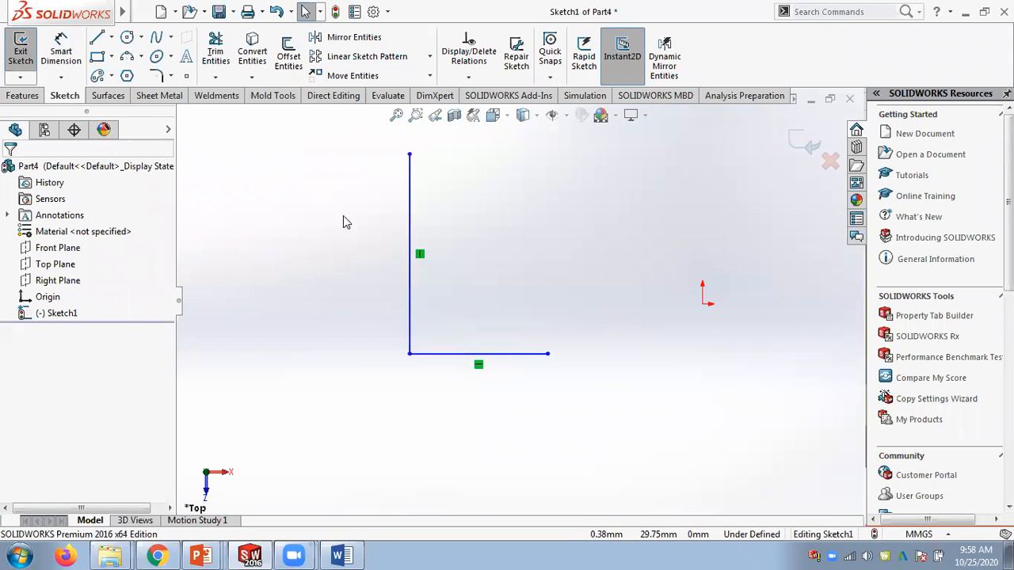
key(z)
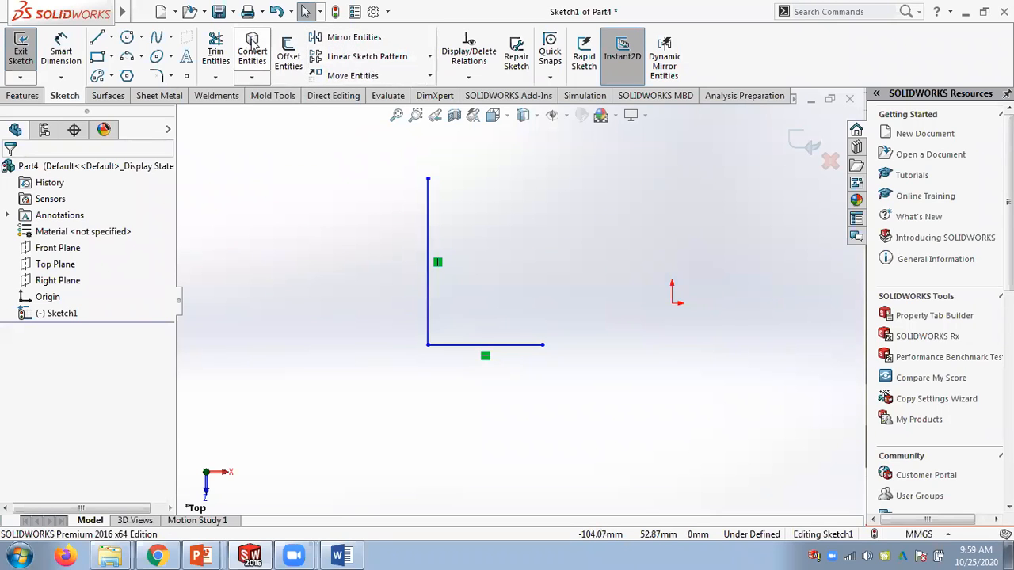
click(468, 76)
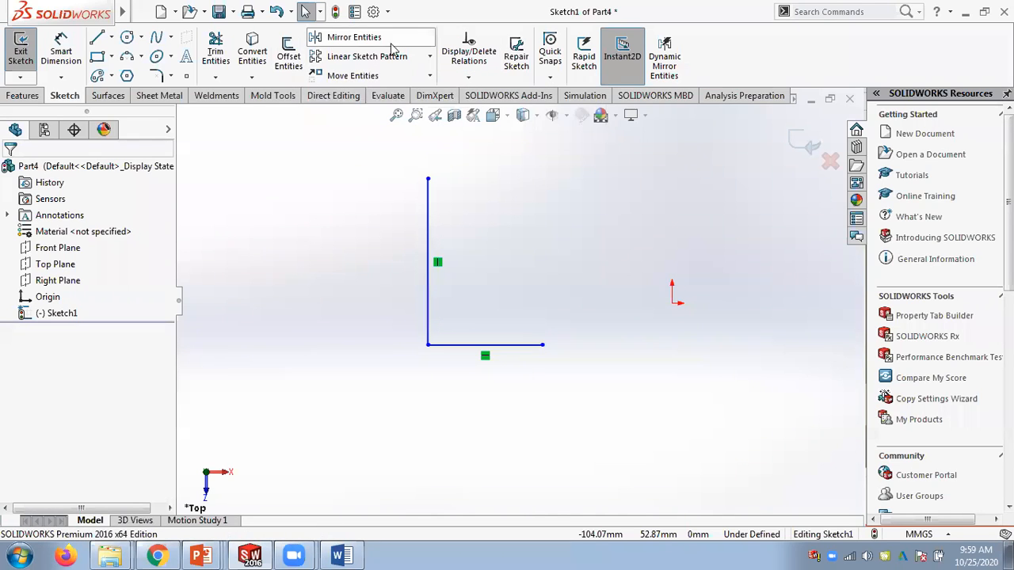
click(252, 76)
click(429, 76)
click(429, 76)
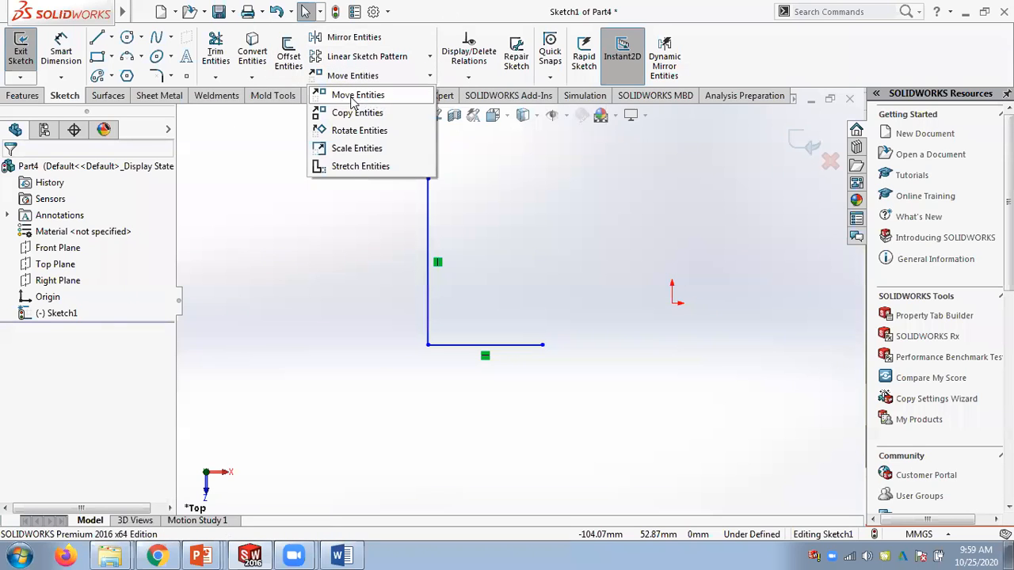
click(503, 246)
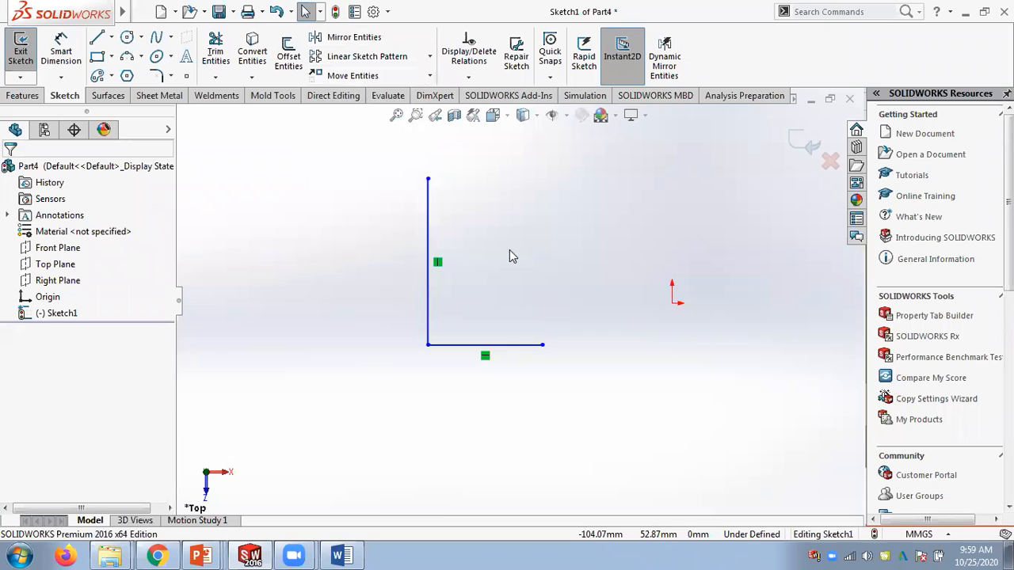
Shorten the vertical line and add two lines to close the shape into a rectangle about 26 mm wide and 8 mm high.
click(430, 210)
drag(428, 179, 430, 315)
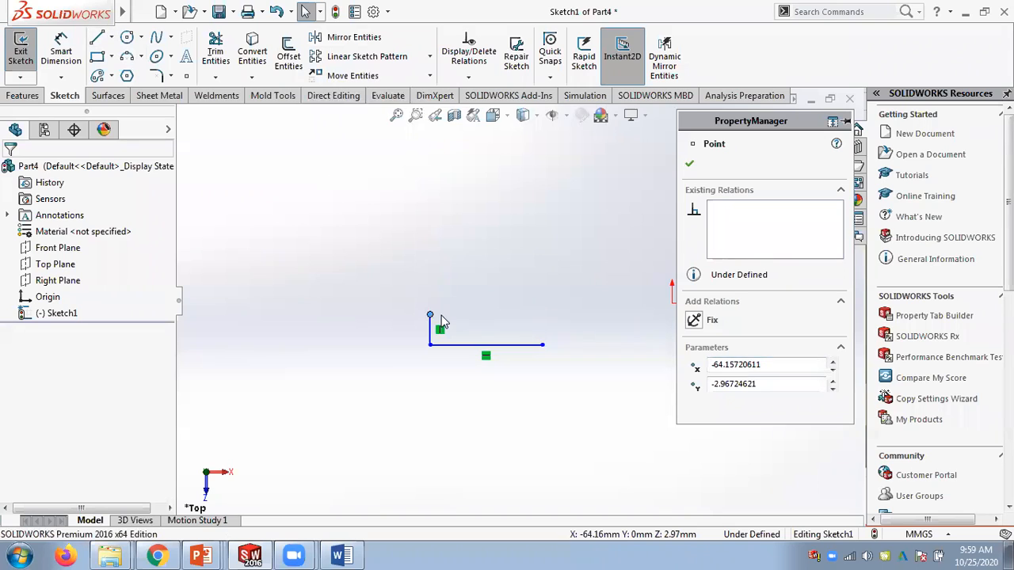
click(97, 38)
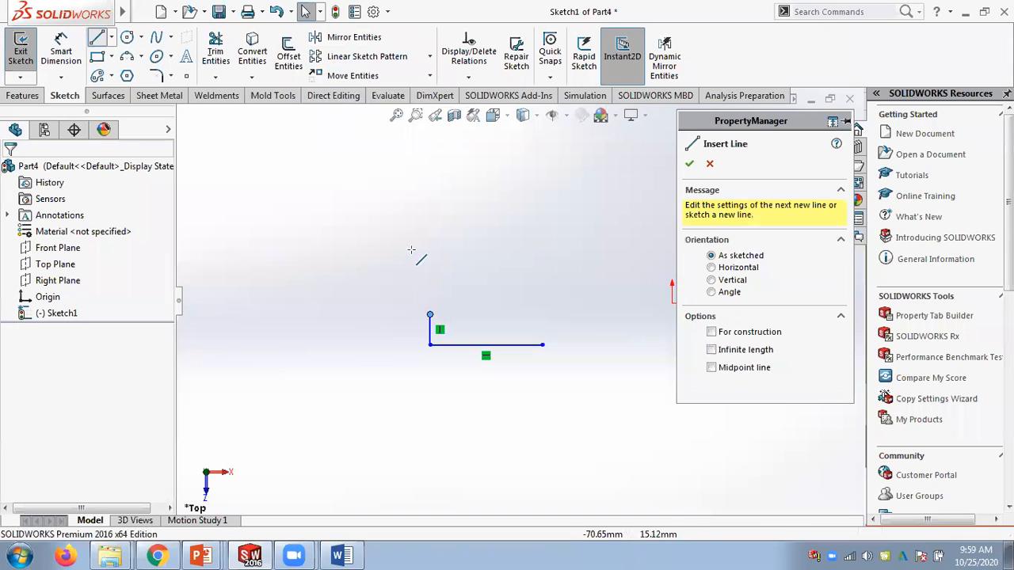
click(430, 314)
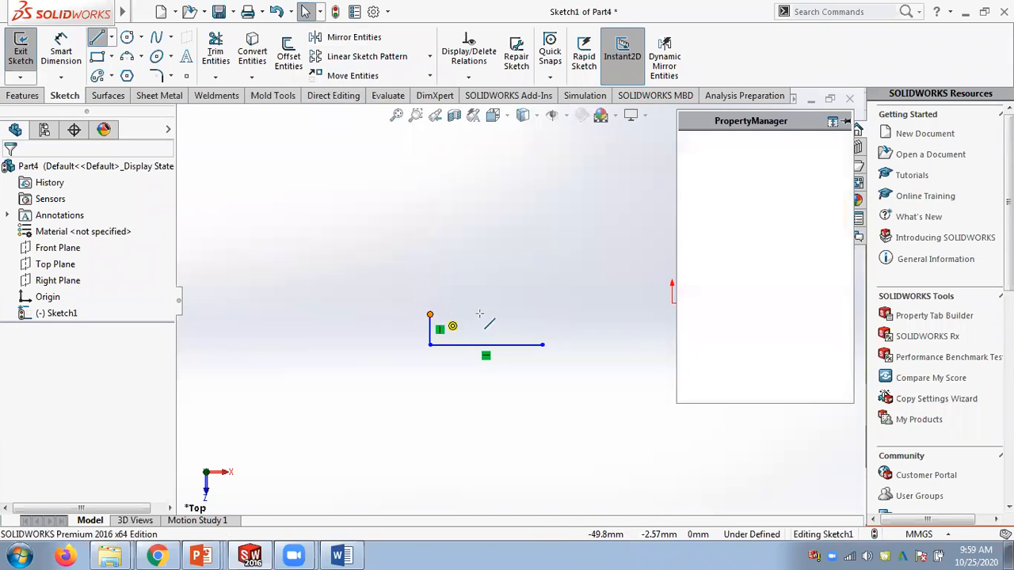
click(543, 316)
click(542, 344)
key(Escape)
scroll(587, 336, up, 3)
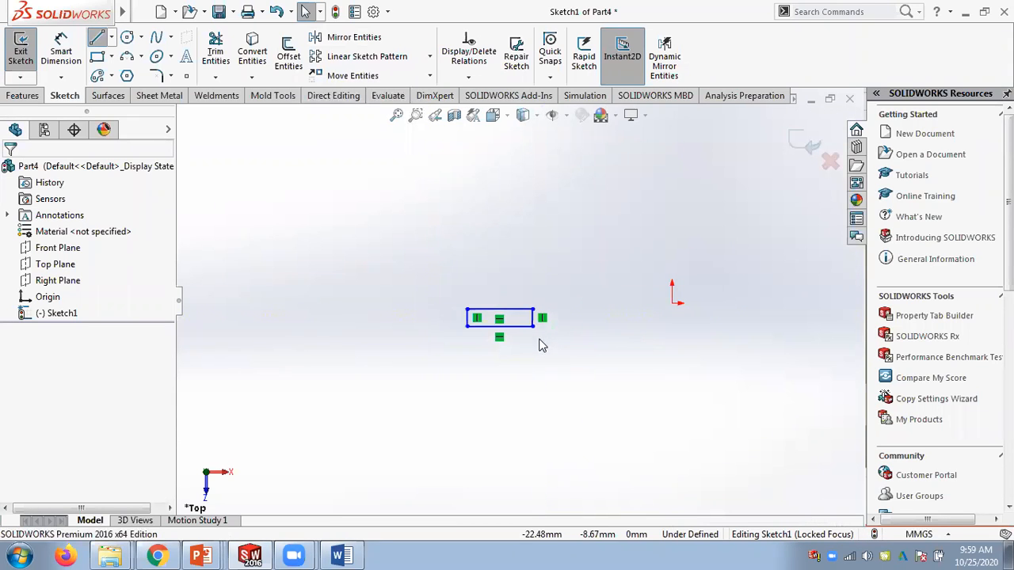
scroll(540, 339, down, 8)
drag(513, 275, 473, 269)
click(341, 161)
scroll(341, 160, up, 1)
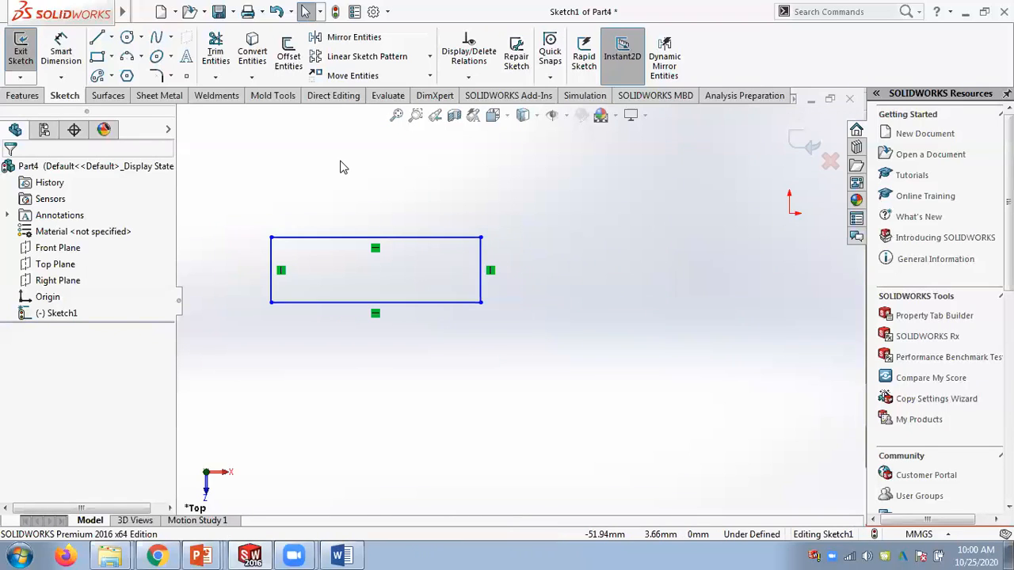
Try to move the rectangle's upper-right corner point along X using Move Entities with the X/Y option.
click(431, 77)
click(400, 94)
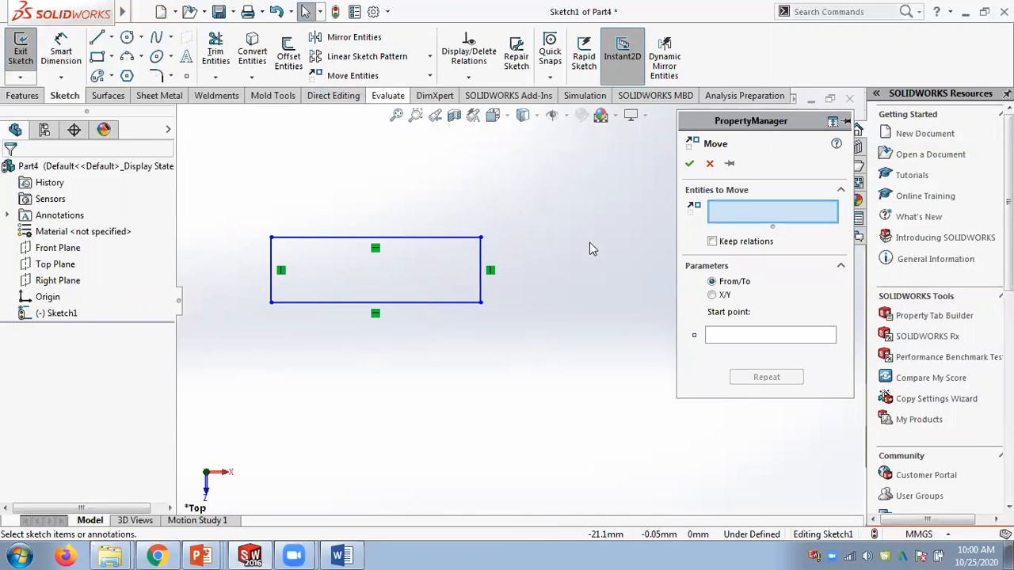
click(481, 254)
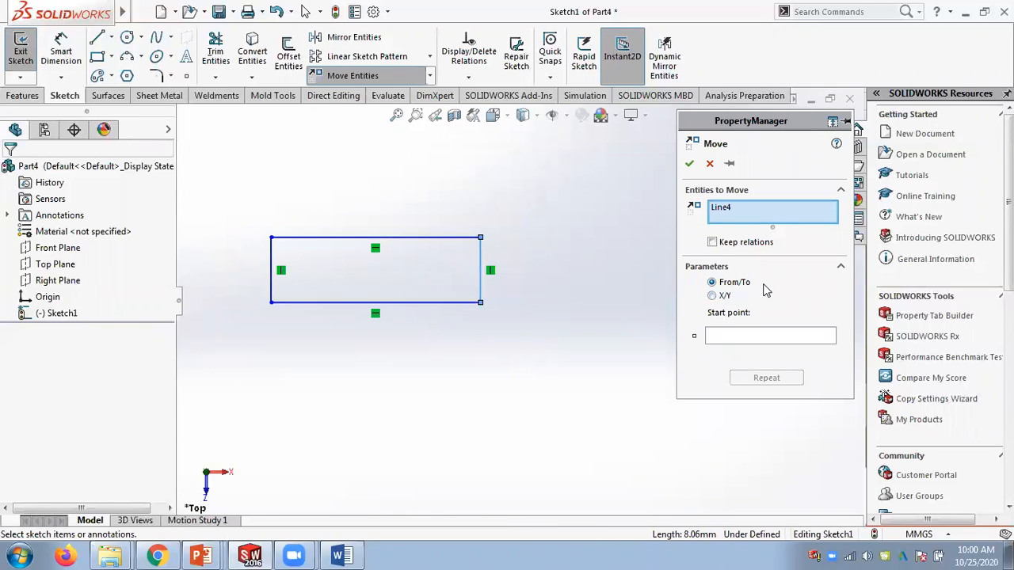
click(481, 237)
click(480, 270)
click(712, 295)
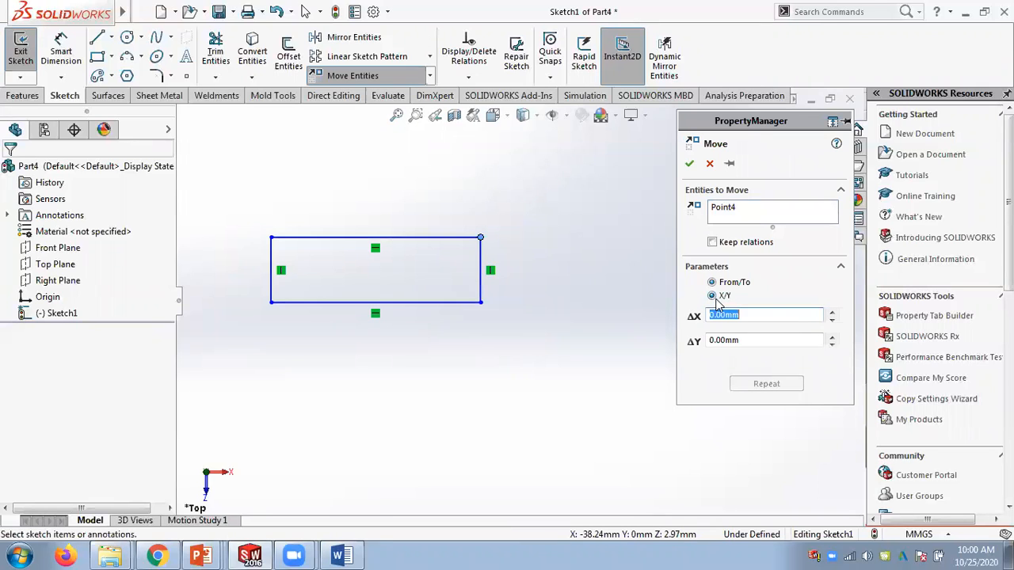
click(831, 314)
click(830, 314)
click(831, 314)
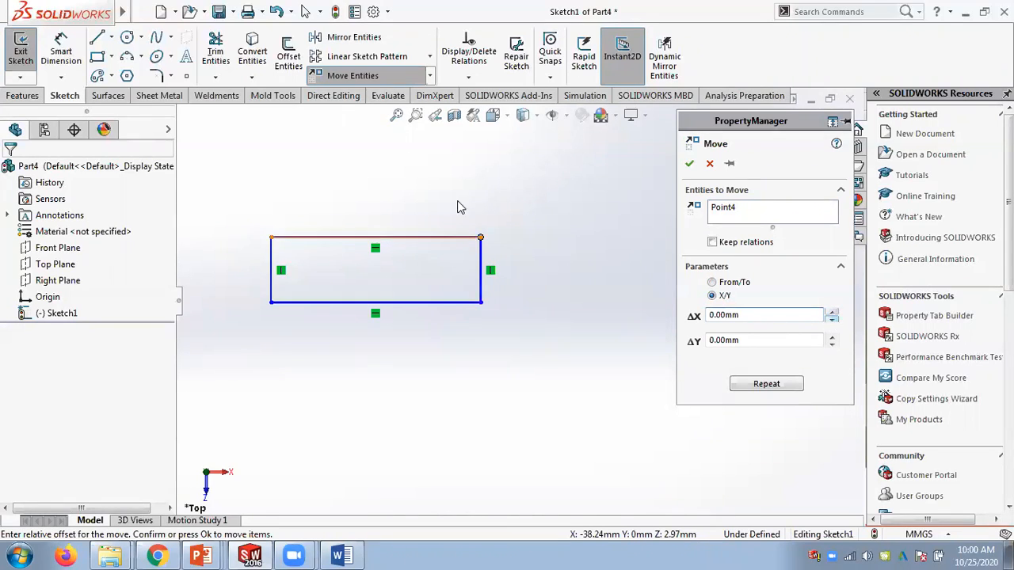
Replace the selection with all four rectangle lines, preview a 20 mm move in X, and reset the offset to 0 mm.
click(723, 210)
right_click(727, 212)
click(779, 220)
drag(260, 203, 503, 334)
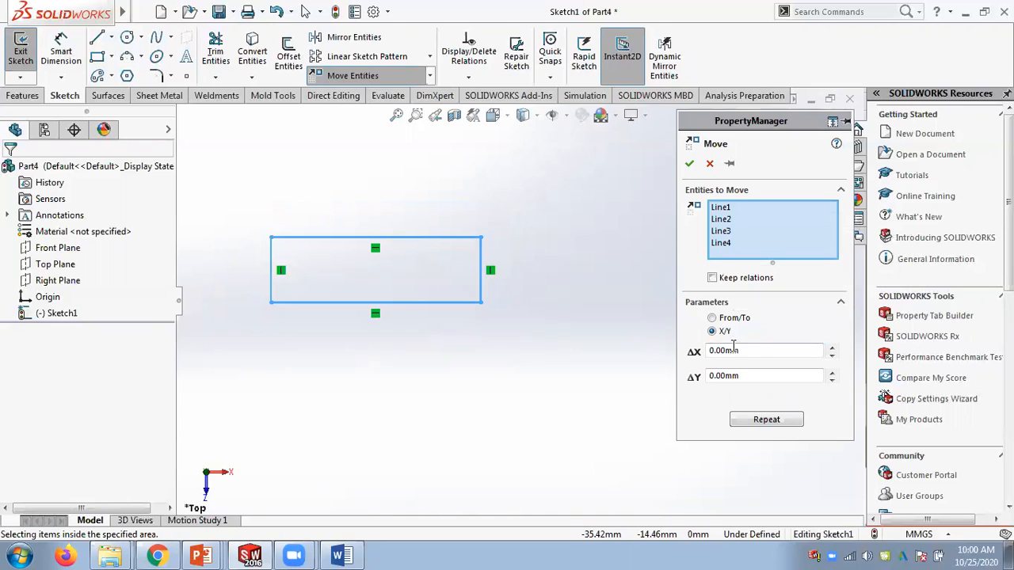
click(831, 349)
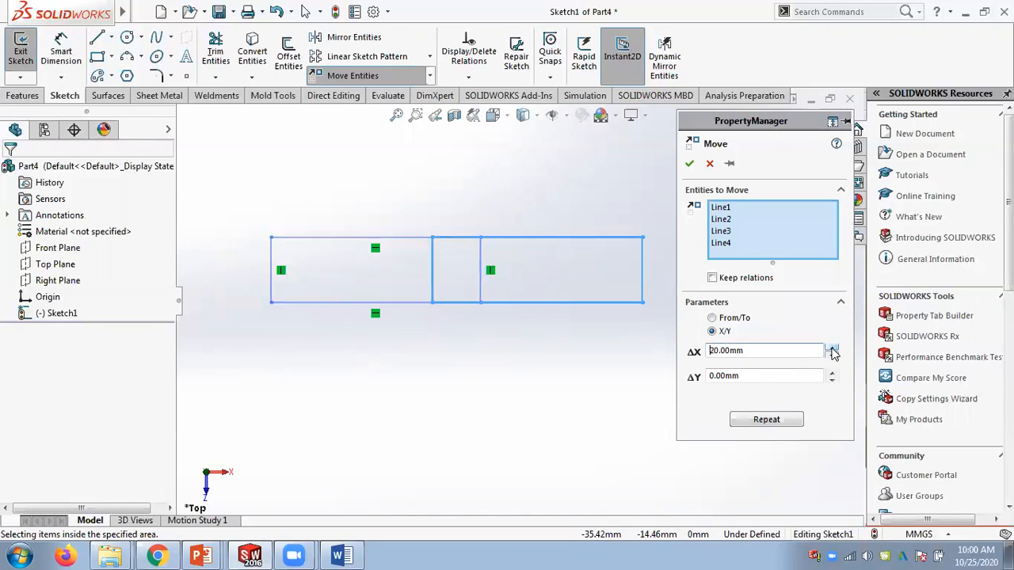
click(833, 360)
click(833, 360)
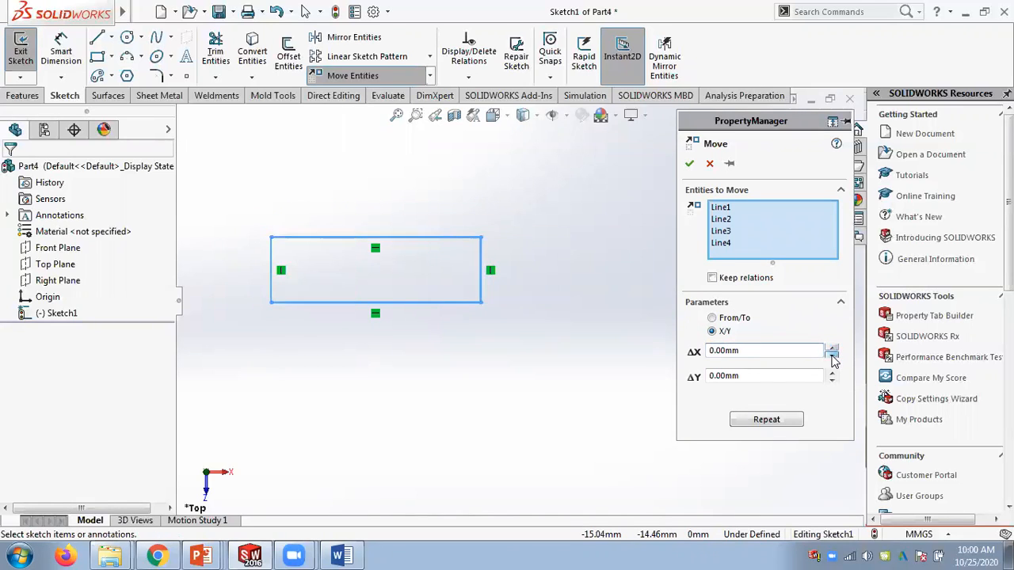
click(831, 348)
click(831, 348)
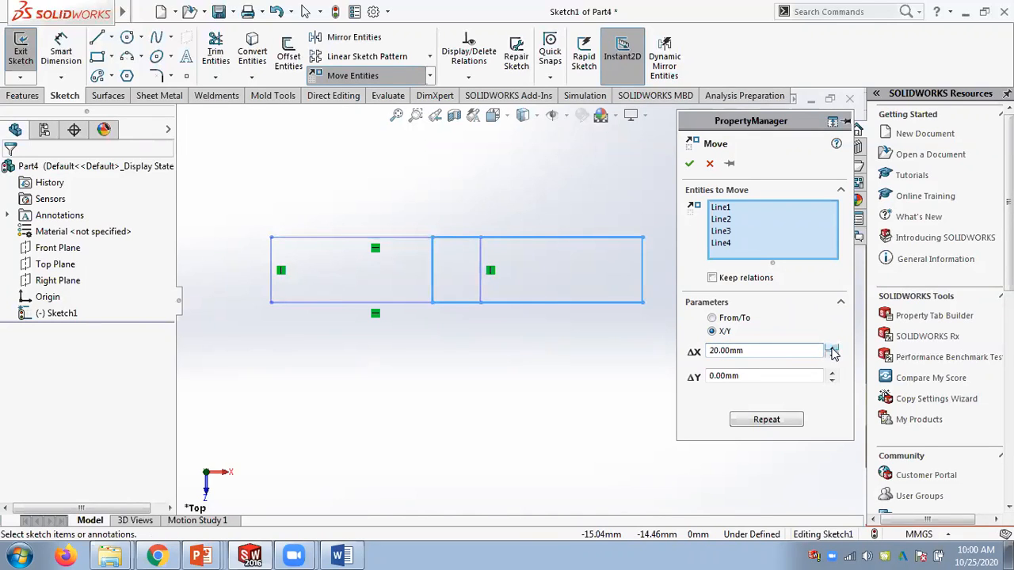
click(832, 358)
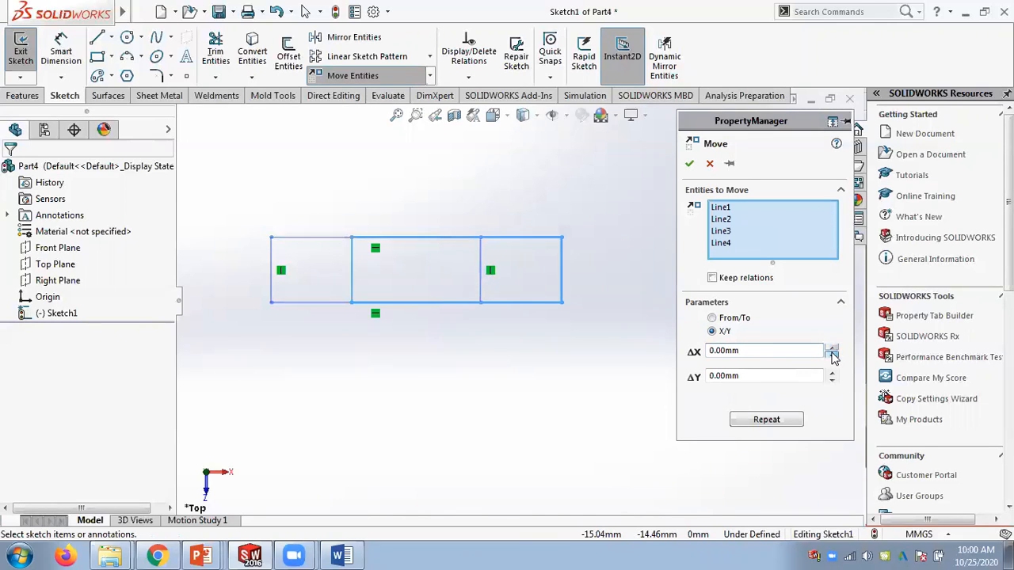
Clear the entities to move and try to move only the rectangle's right vertical line 20 mm in X.
right_click(754, 250)
click(782, 253)
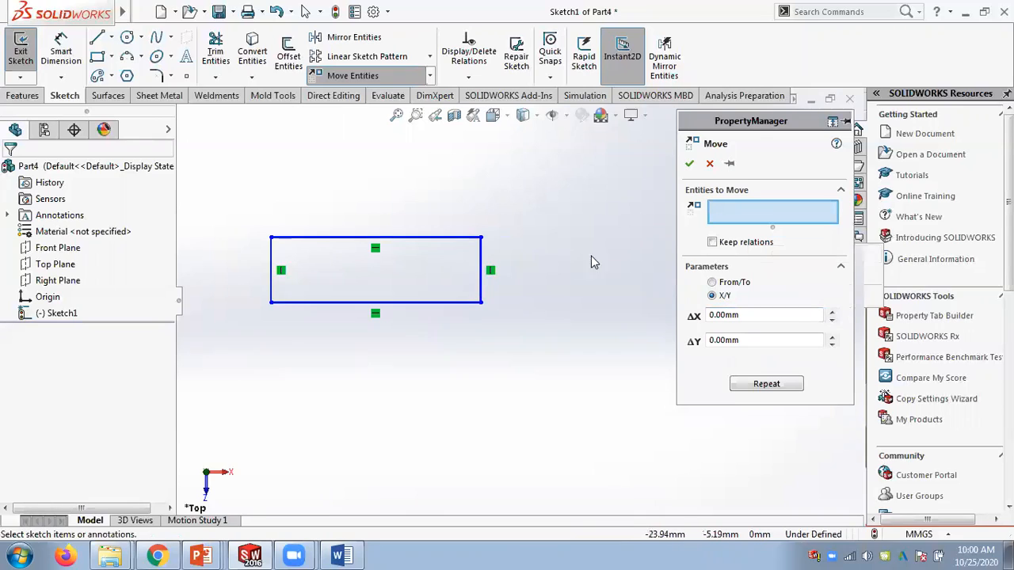
click(483, 257)
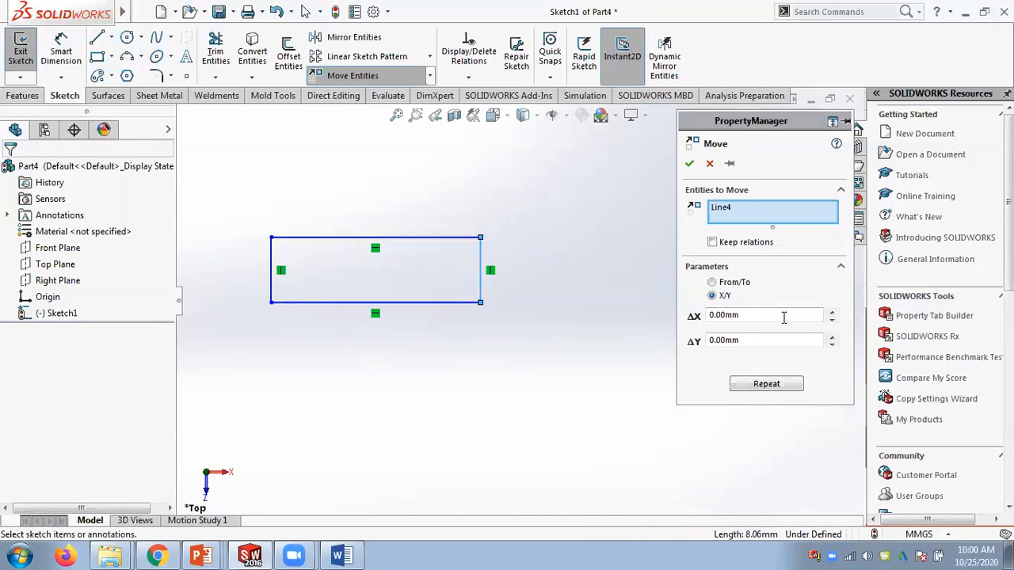
click(832, 314)
click(832, 314)
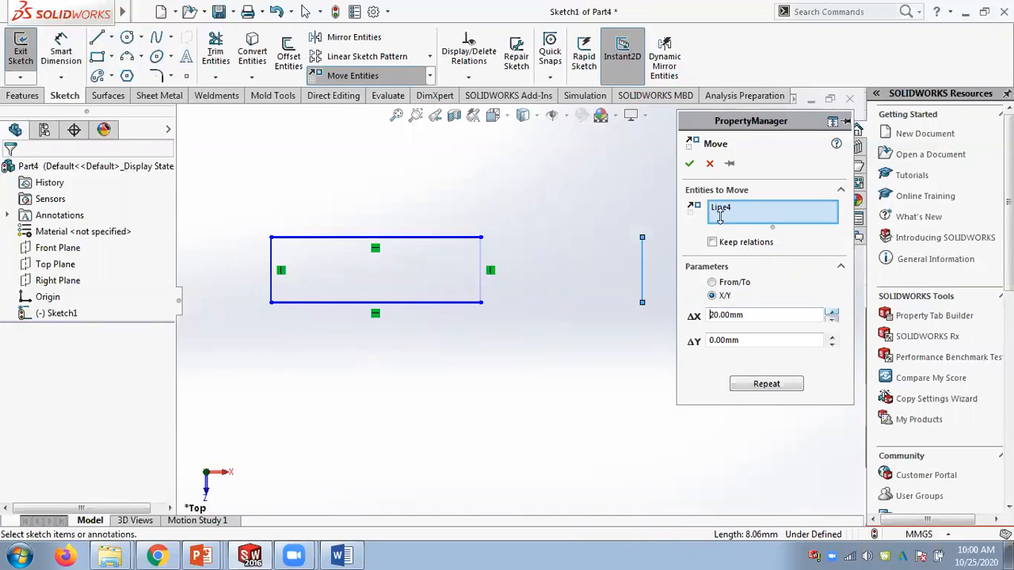
click(686, 165)
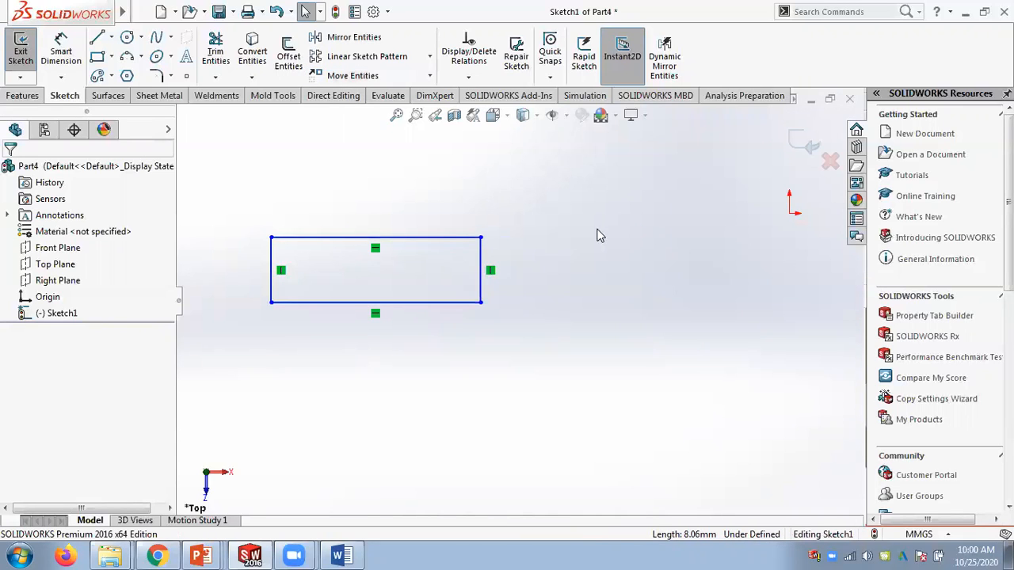
Sketch a circle with a radius of about 4.7 mm above and to the right of the rectangle.
scroll(603, 244, up, 3)
scroll(603, 244, down, 2)
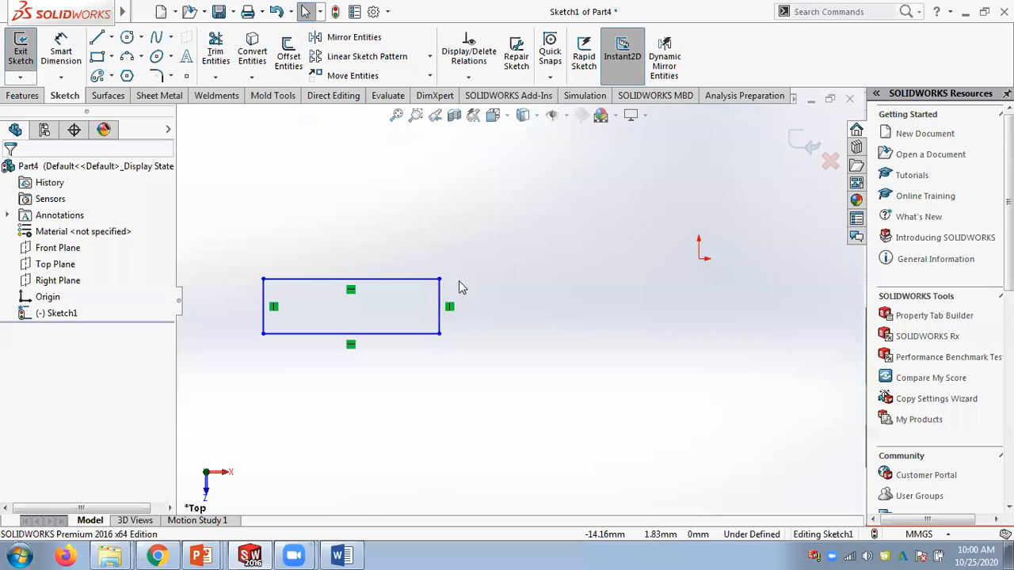
click(429, 75)
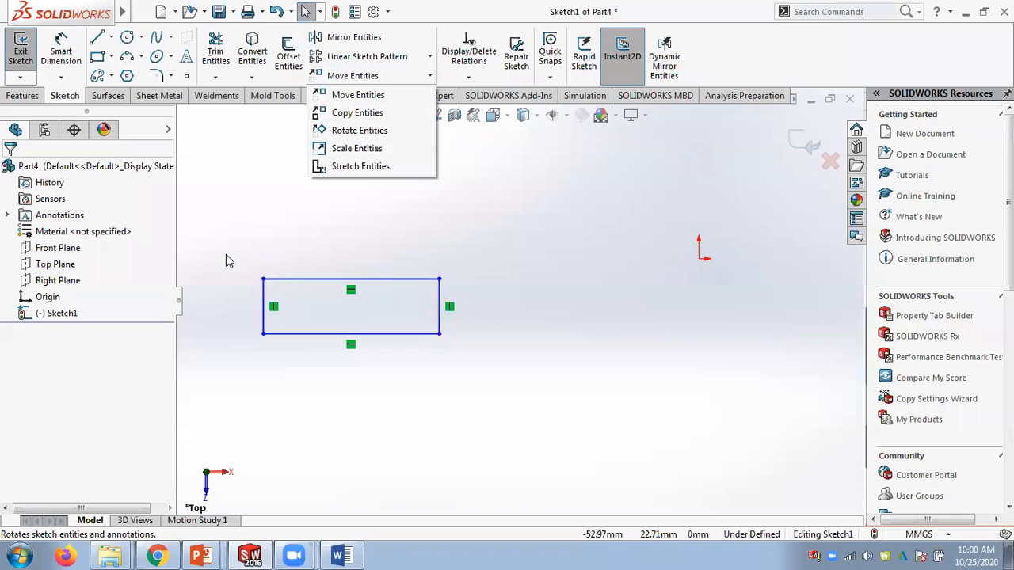
drag(237, 257, 476, 380)
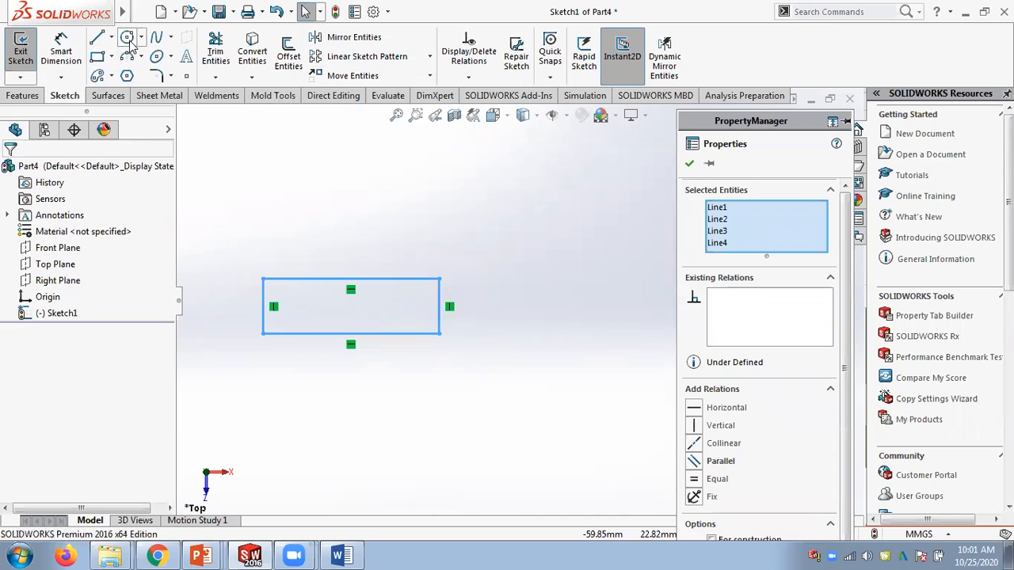
click(156, 37)
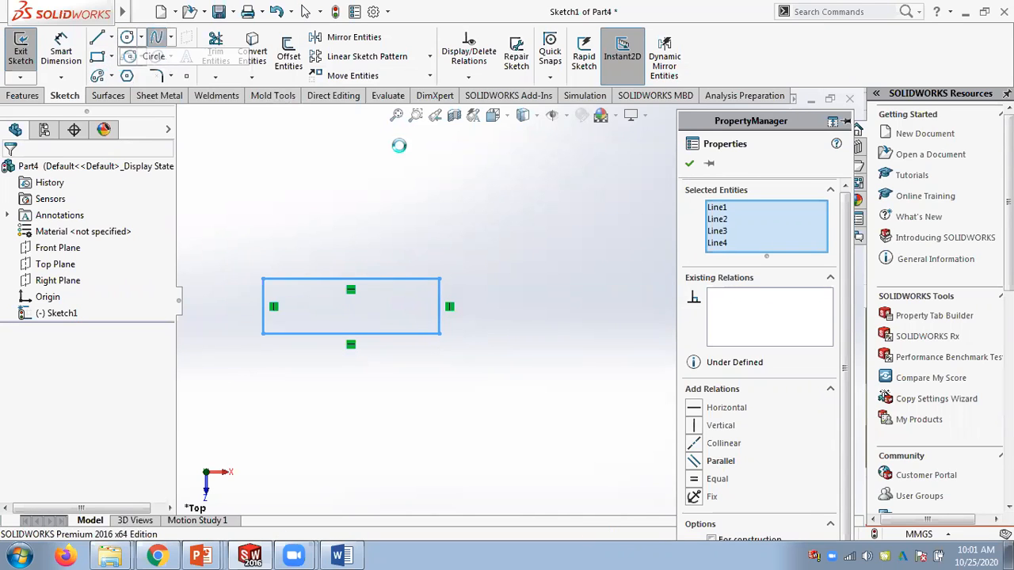
click(519, 198)
click(551, 202)
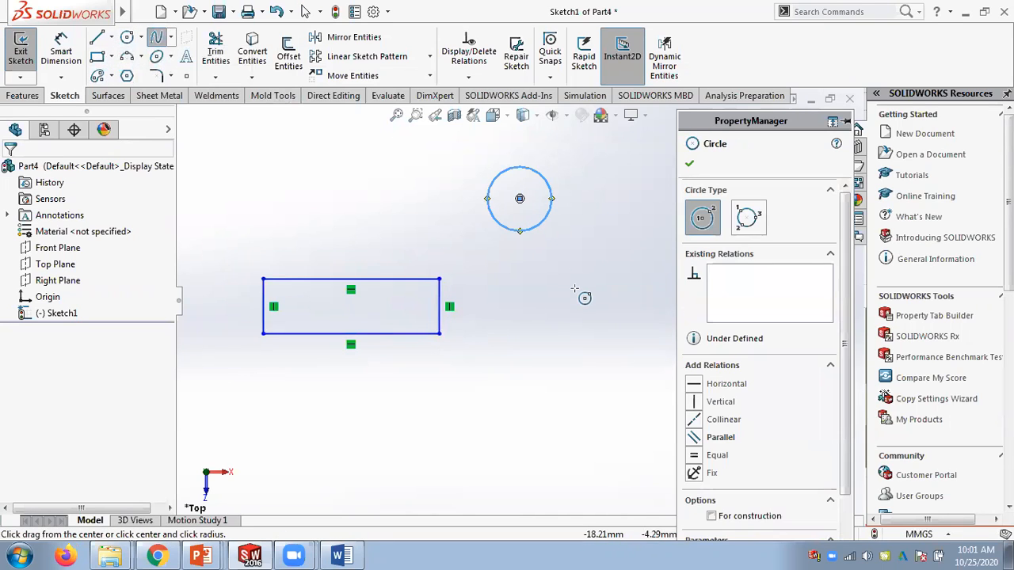
key(Escape)
Try moving the whole rectangle with From/To from its upper-left corner to the circle's centre, and undo the changes.
mouse_move(264, 278)
mouse_down()
mouse_move(453, 237)
mouse_move(515, 199)
mouse_move(253, 264)
mouse_move(472, 198)
mouse_move(532, 208)
mouse_move(274, 246)
mouse_move(263, 284)
mouse_up()
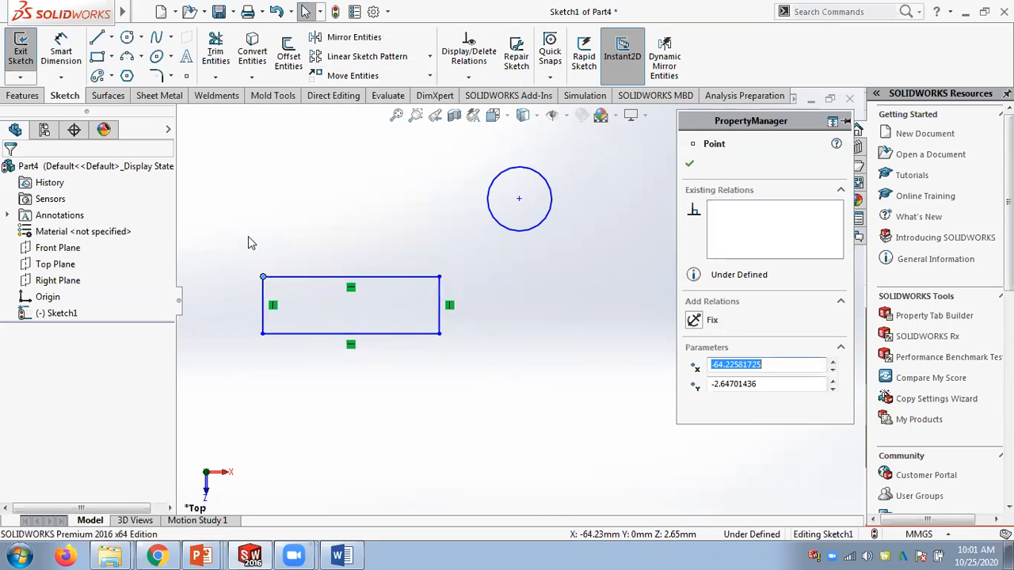
click(287, 272)
drag(233, 243, 475, 364)
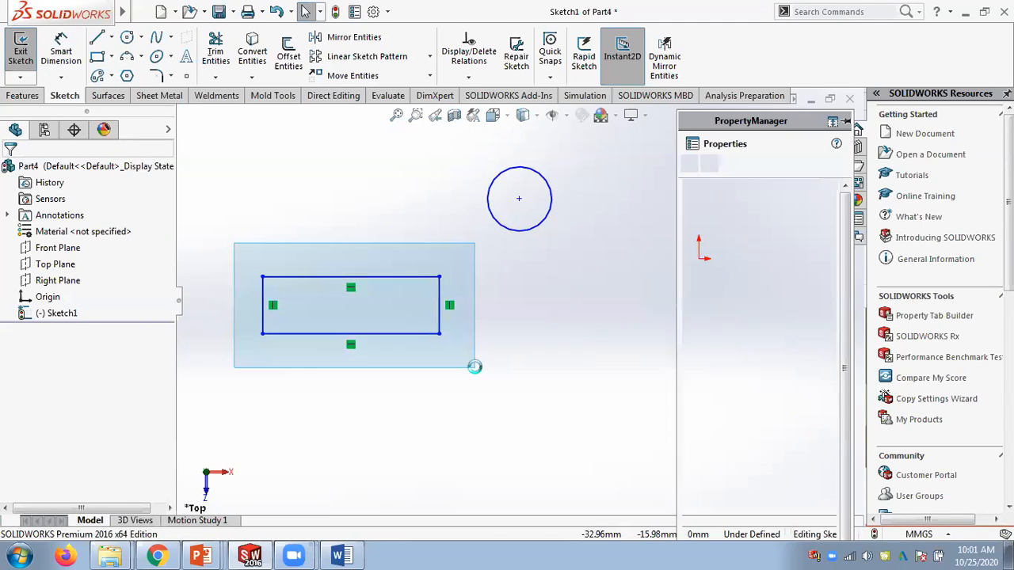
click(429, 75)
click(358, 95)
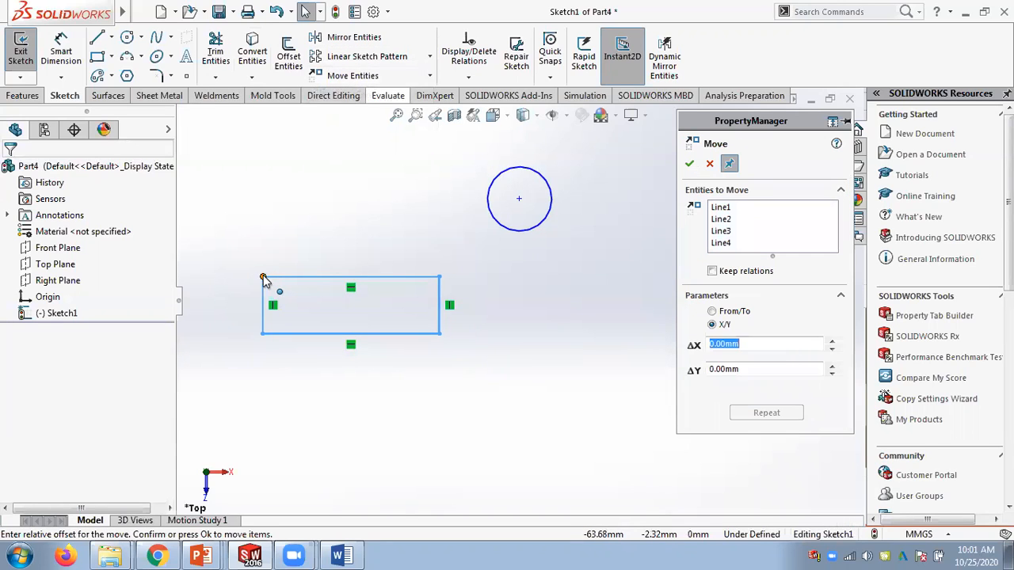
click(297, 243)
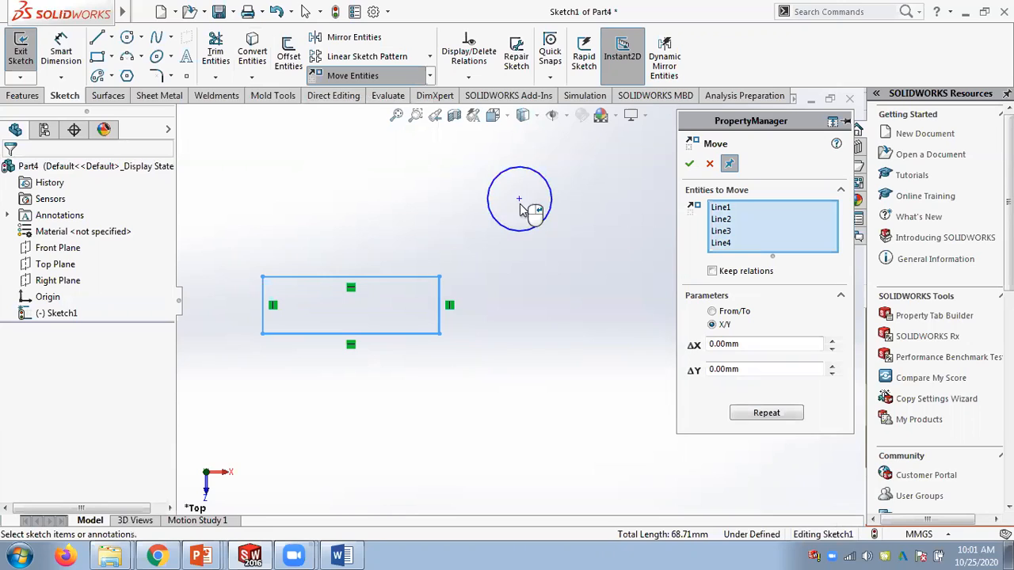
click(711, 311)
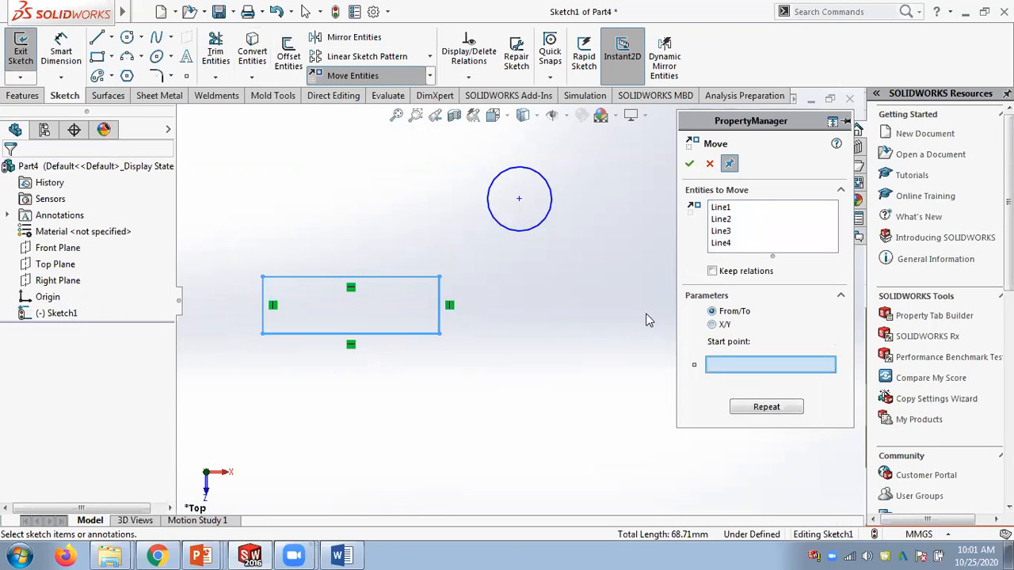
click(263, 278)
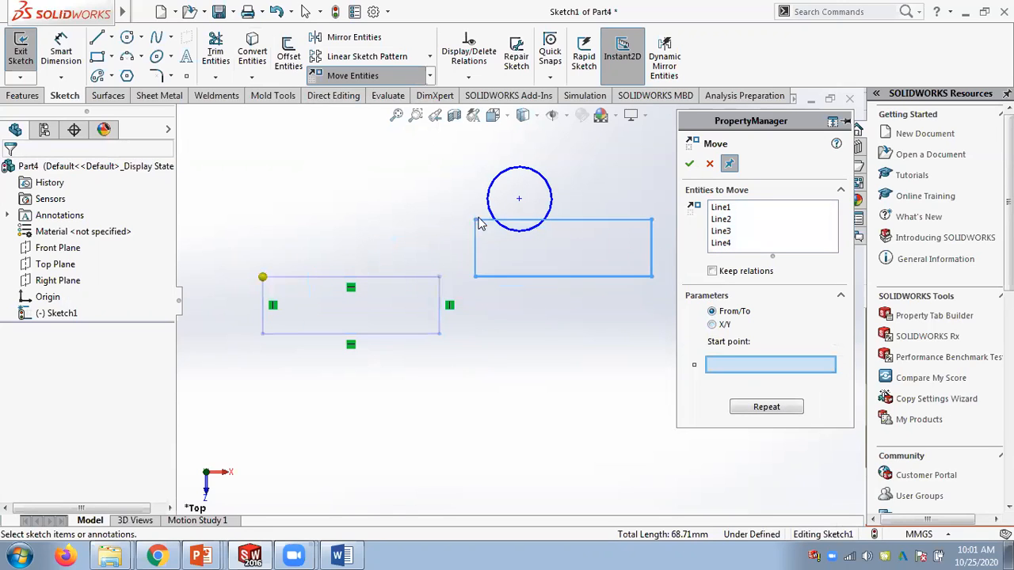
click(519, 199)
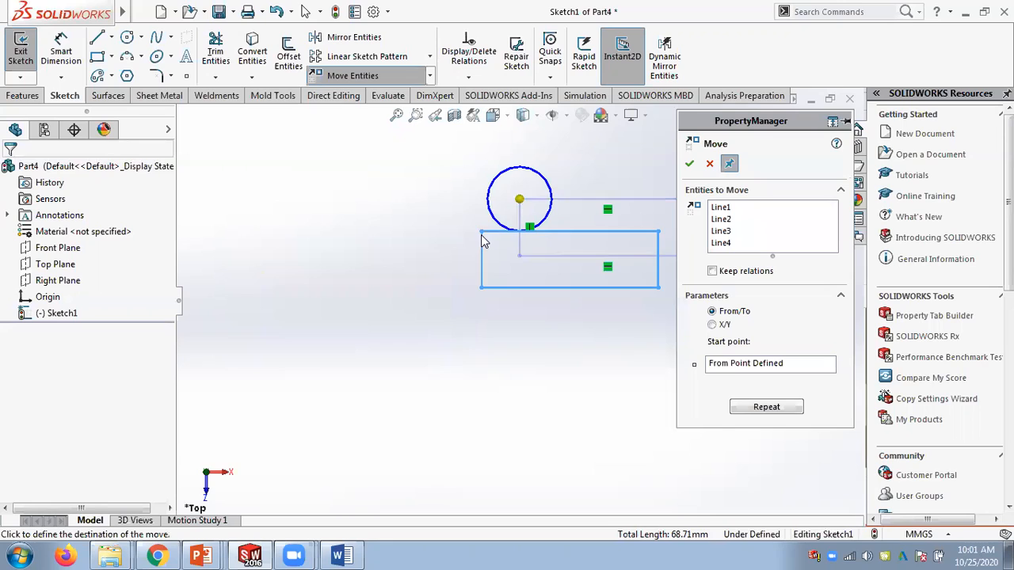
key(Return)
key(ctrl+z)
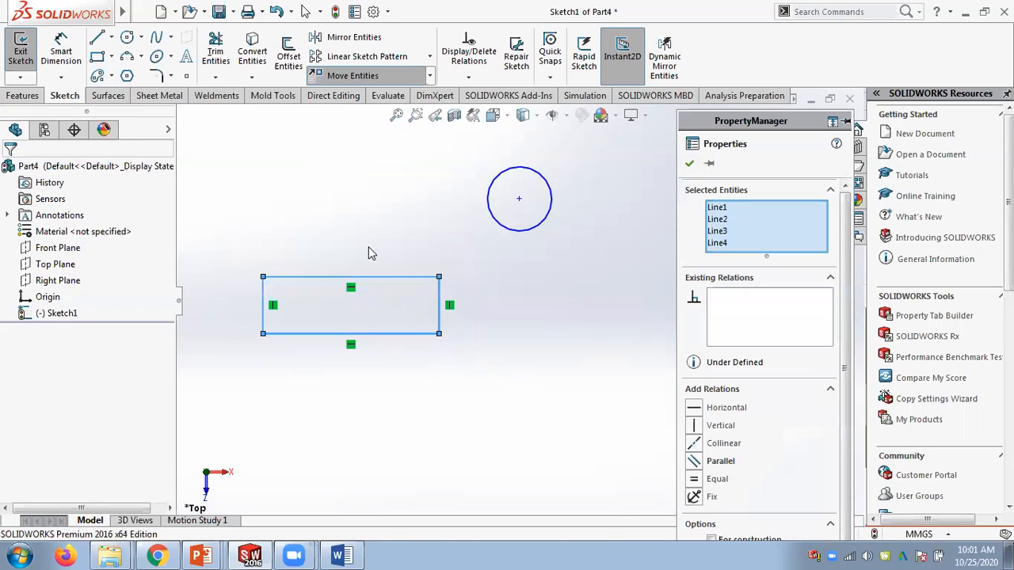
key(Escape)
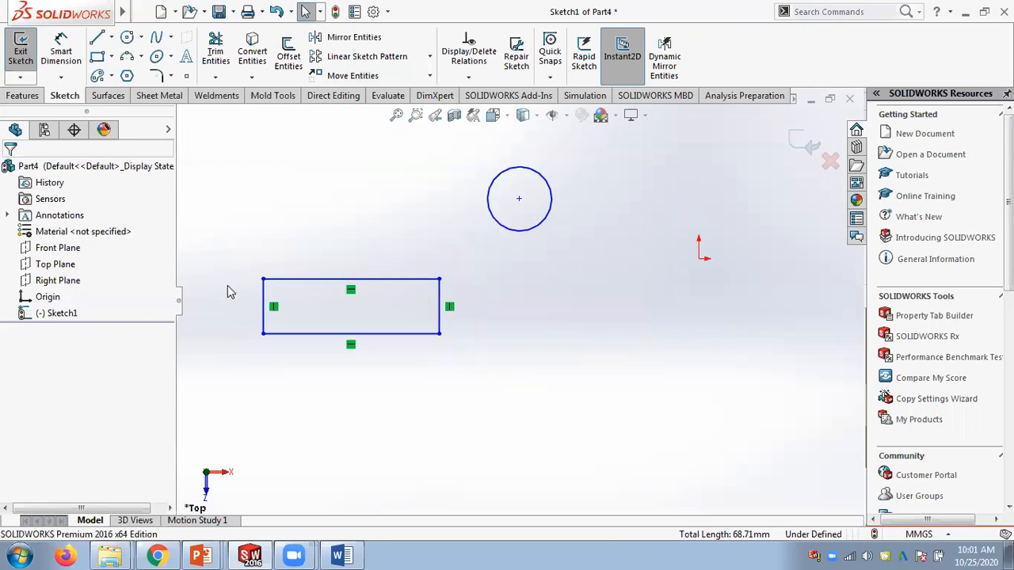
Try moving the circle with From/To from its centre to the rectangle's upper-left and lower-left corners, and undo the move.
drag(458, 163, 575, 265)
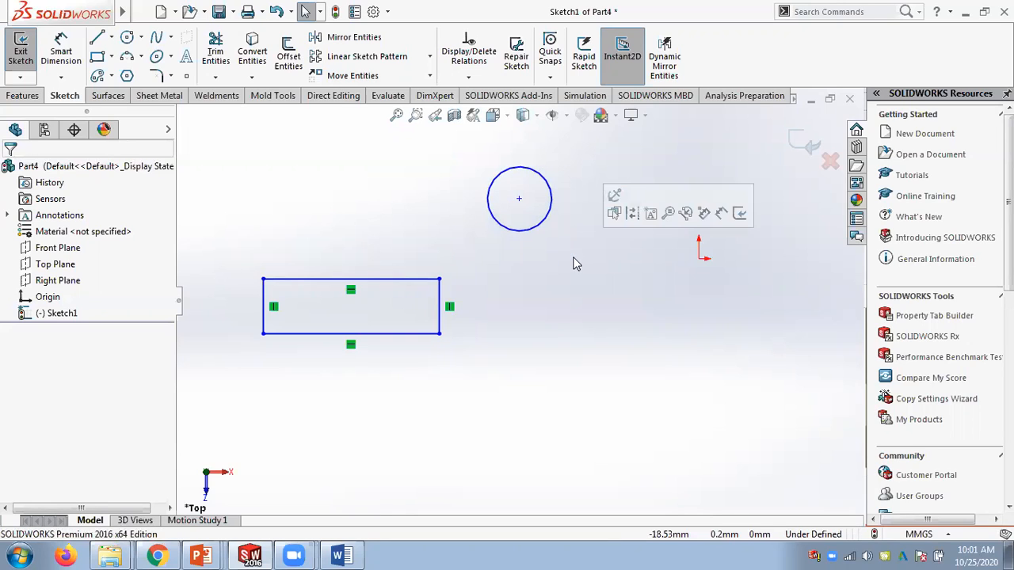
click(429, 75)
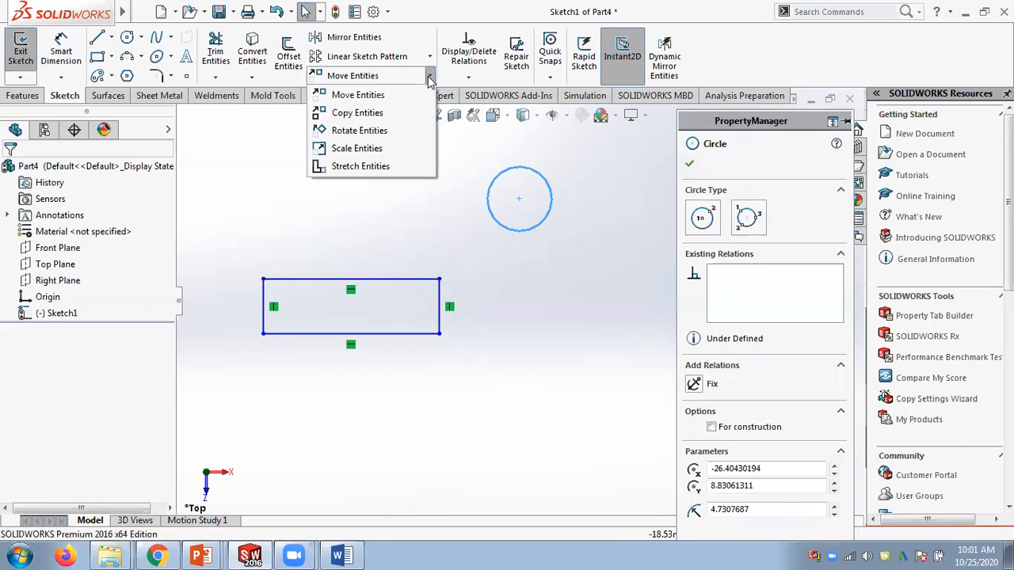
click(403, 96)
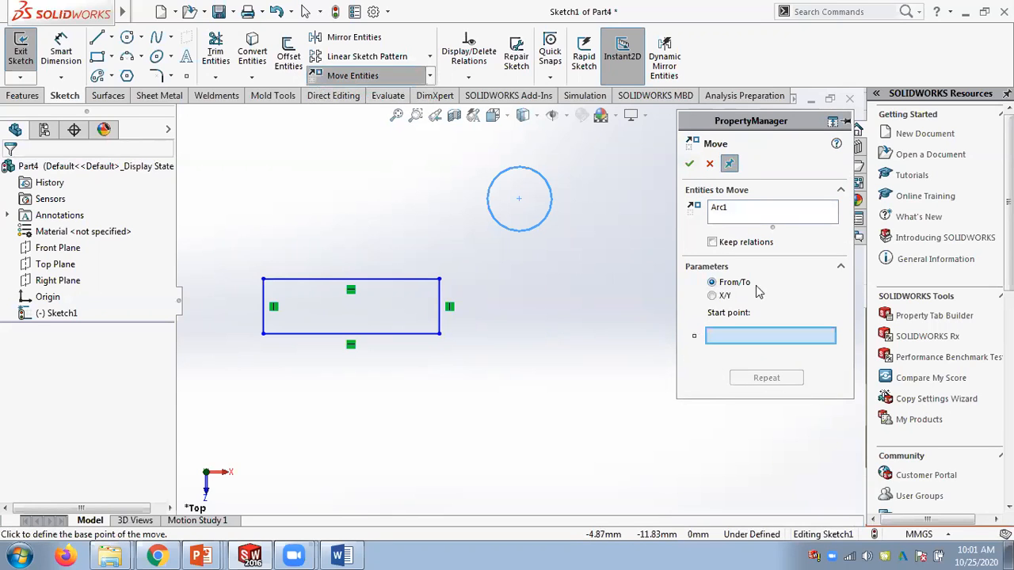
click(520, 200)
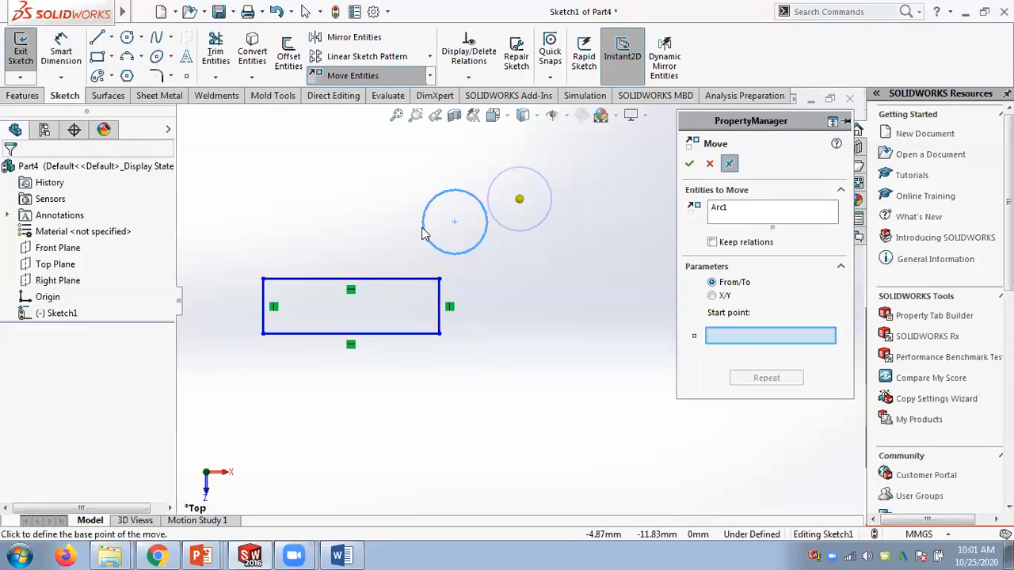
click(265, 280)
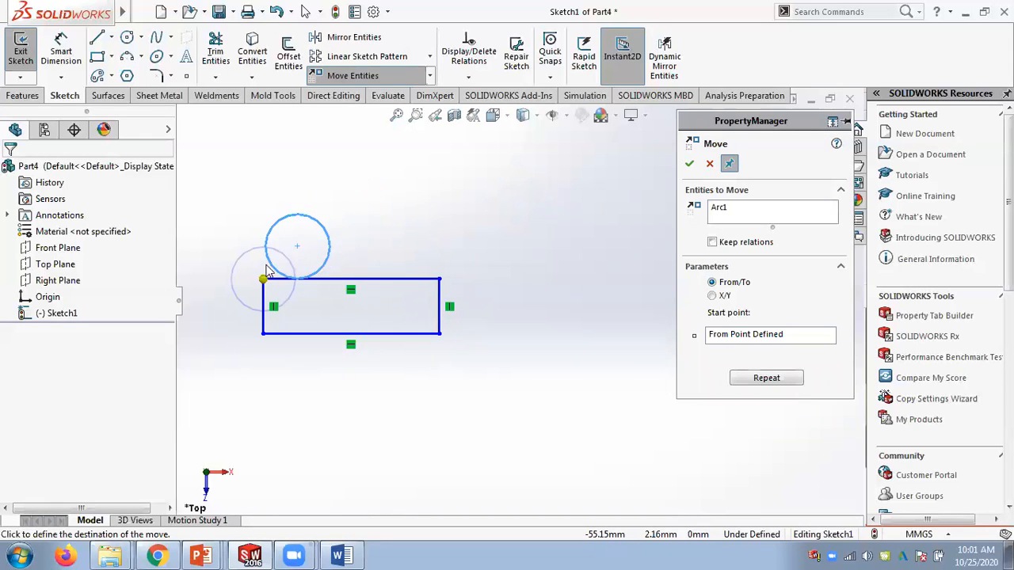
click(264, 334)
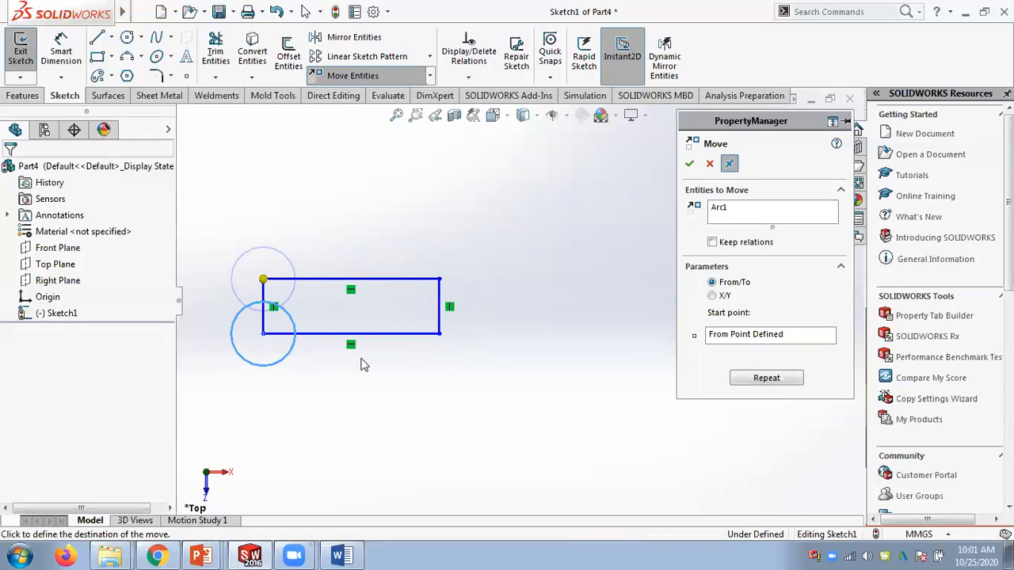
click(388, 334)
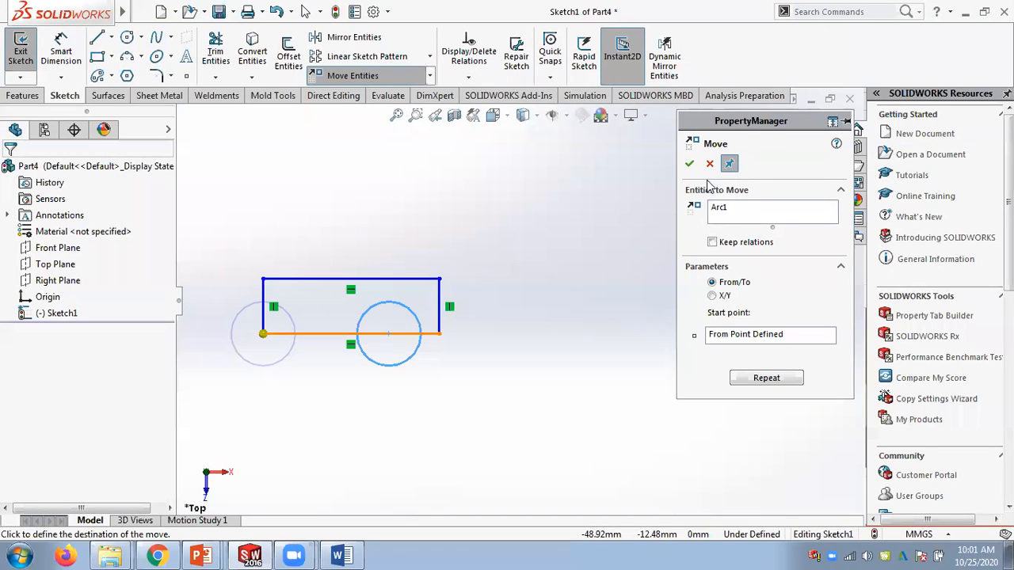
click(689, 163)
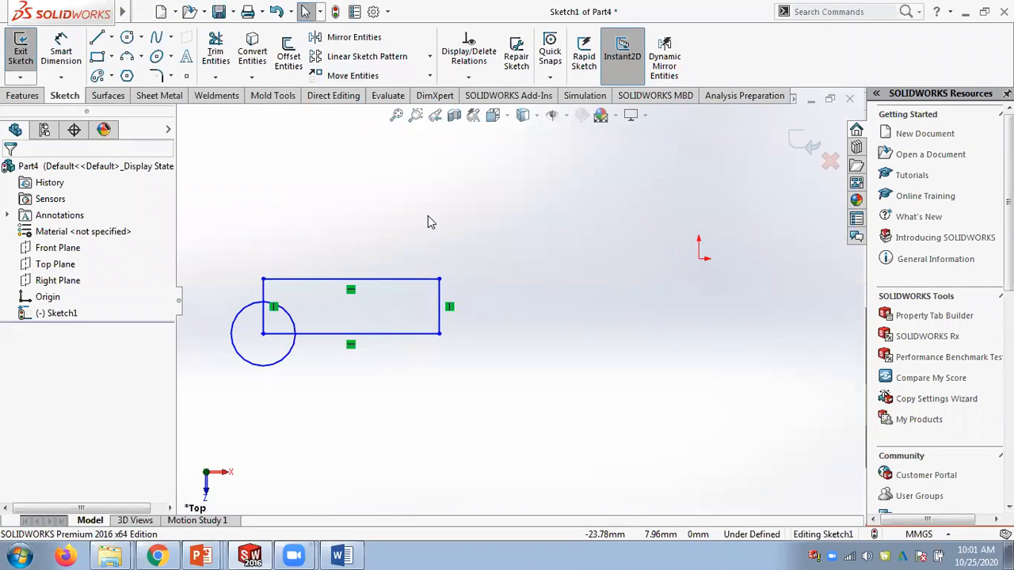
drag(262, 333, 520, 198)
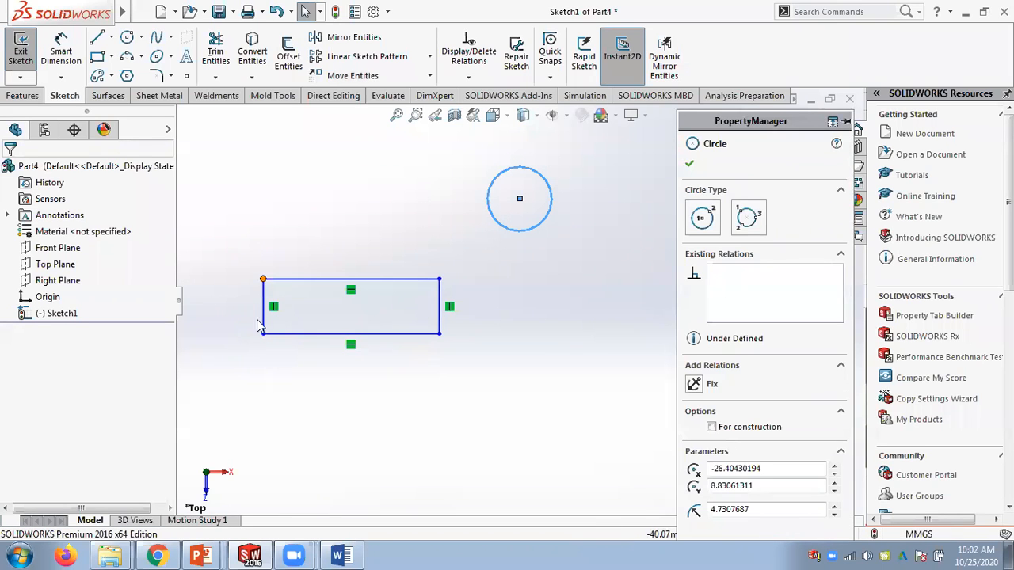
click(411, 177)
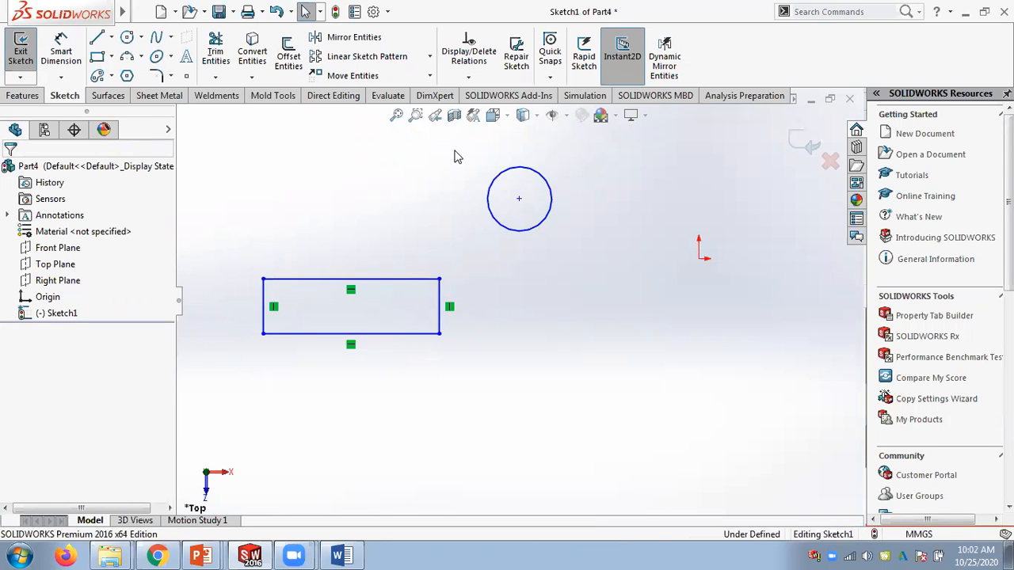
Copy the circle with Copy Entities, using From/To from its centre to each of the rectangle's four corners.
drag(455, 148, 583, 239)
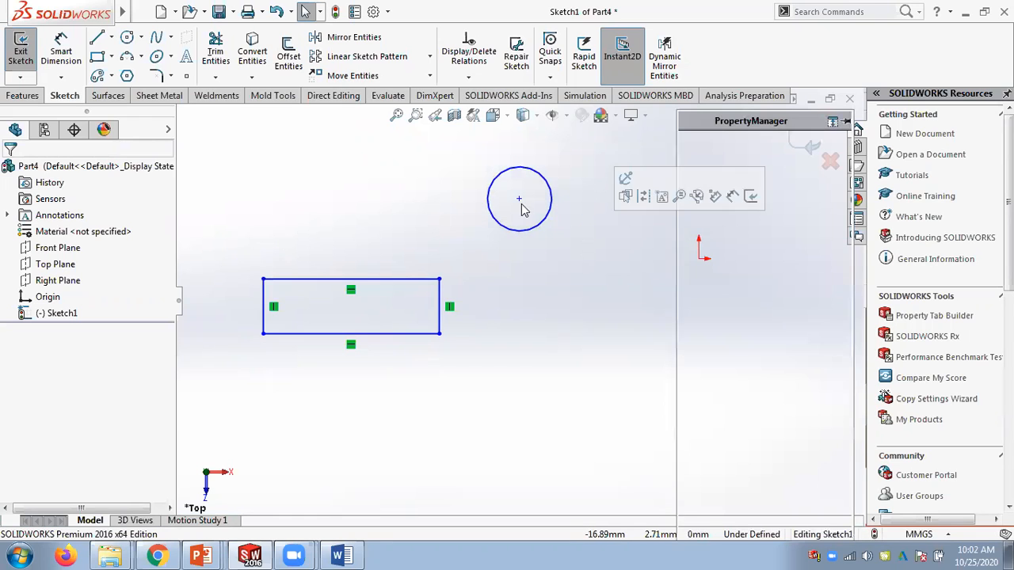
click(429, 77)
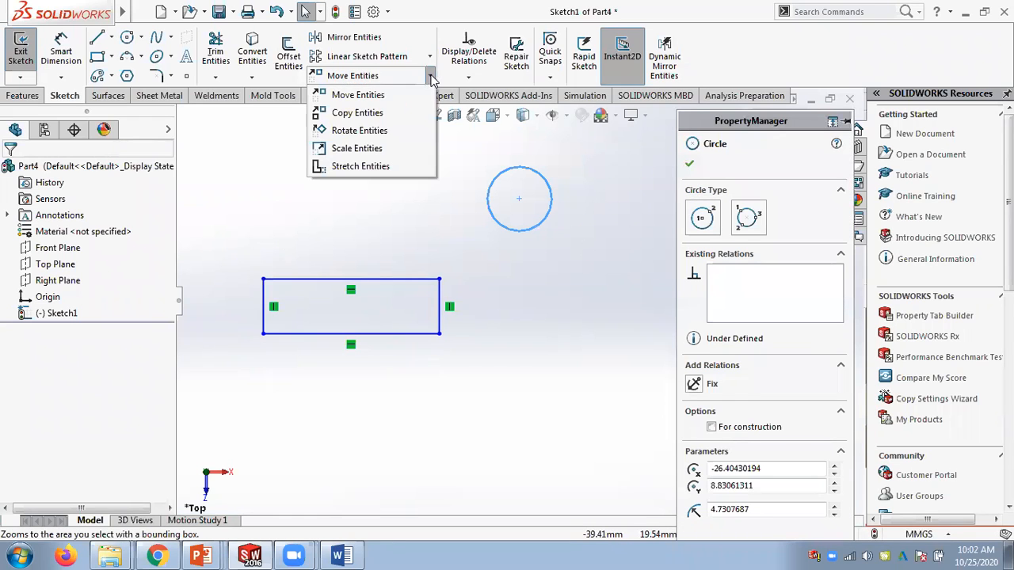
click(355, 113)
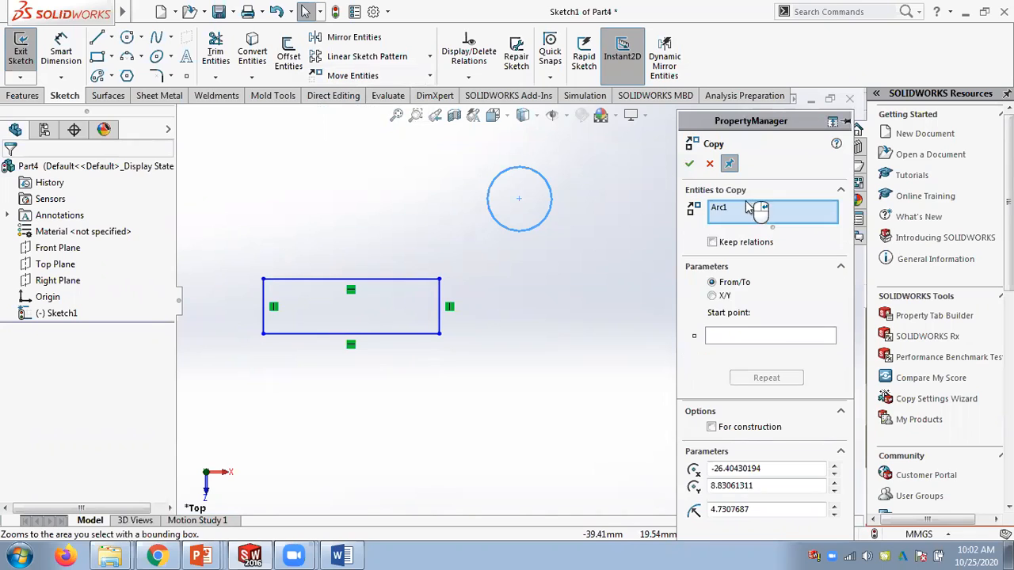
click(518, 199)
click(440, 278)
click(440, 334)
click(263, 334)
click(263, 279)
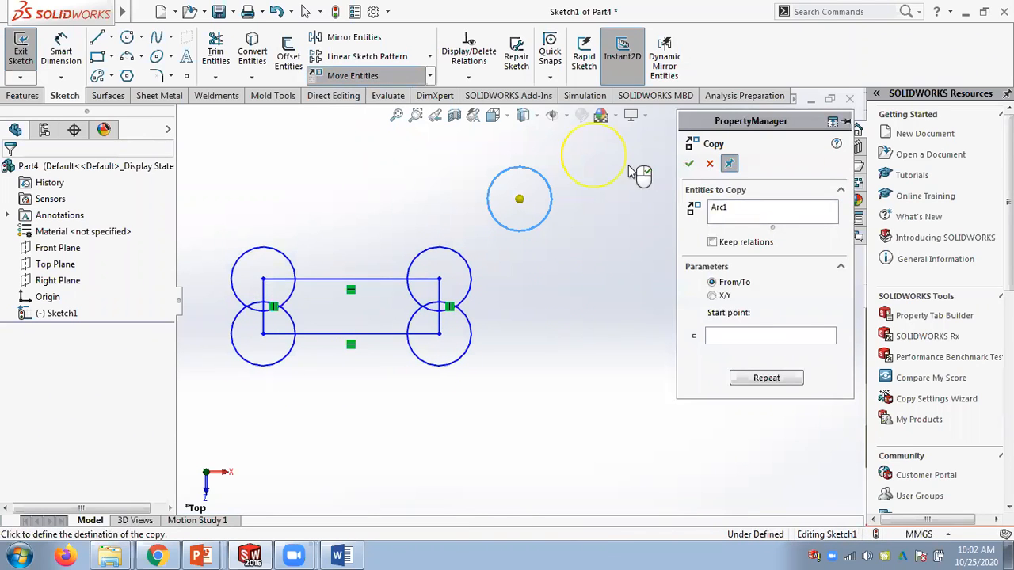
click(689, 163)
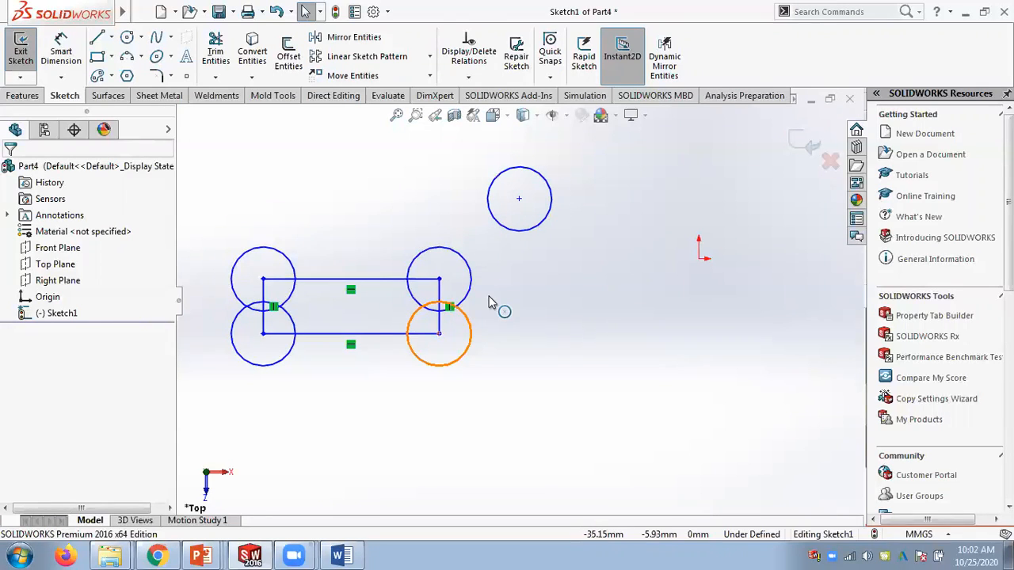
Undo the four circle copies and the original circle's sketching, and clear the rectangle's selection.
click(352, 75)
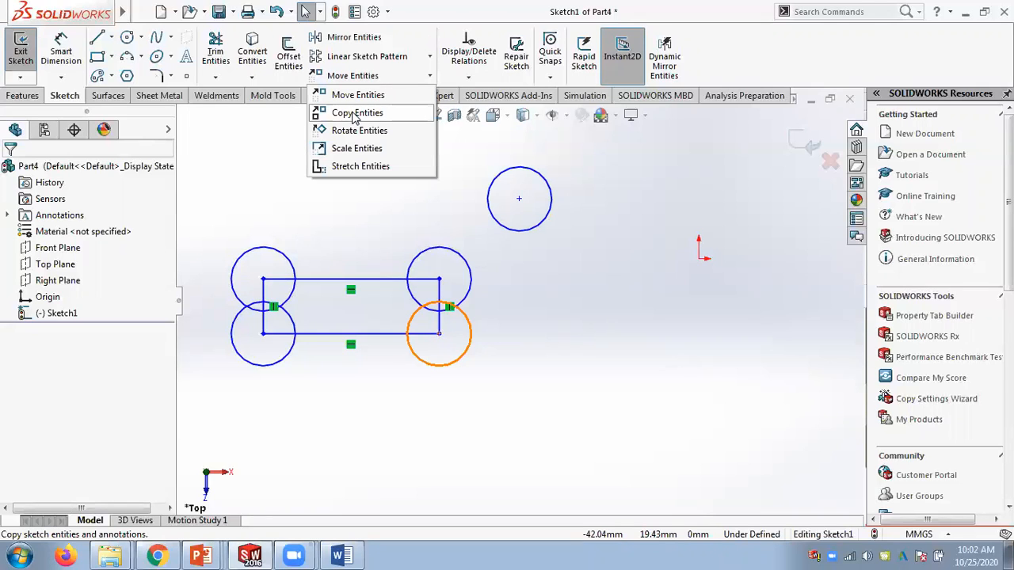
click(422, 376)
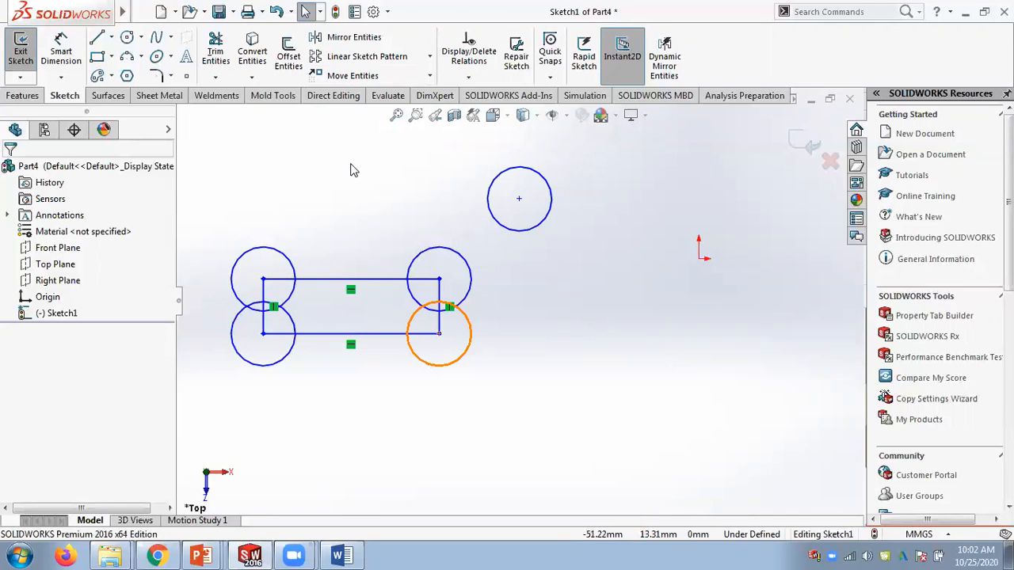
key(ctrl+z)
key(ctrl+z)
key(ctrl+z)
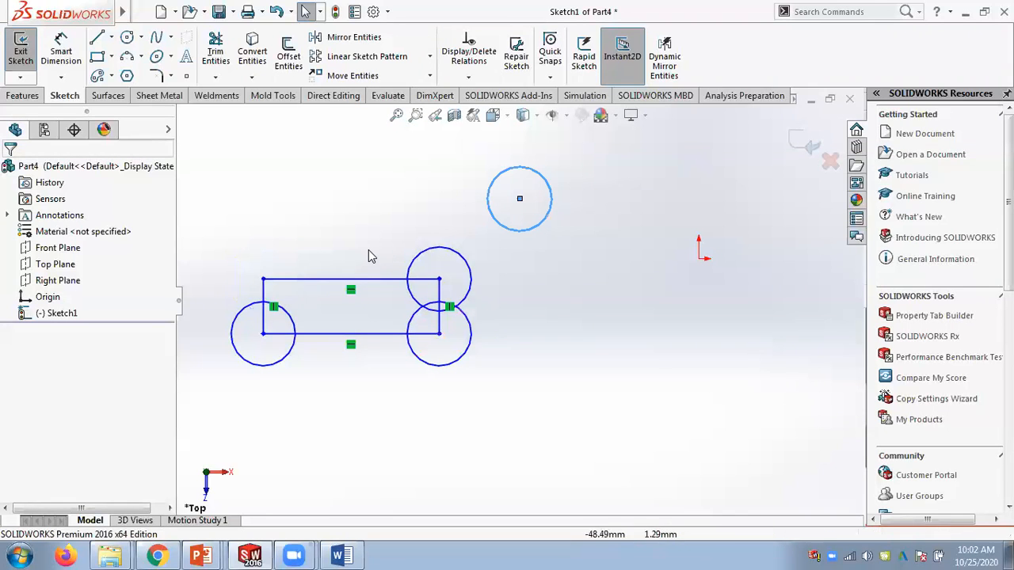
key(ctrl+z)
key(ctrl+z)
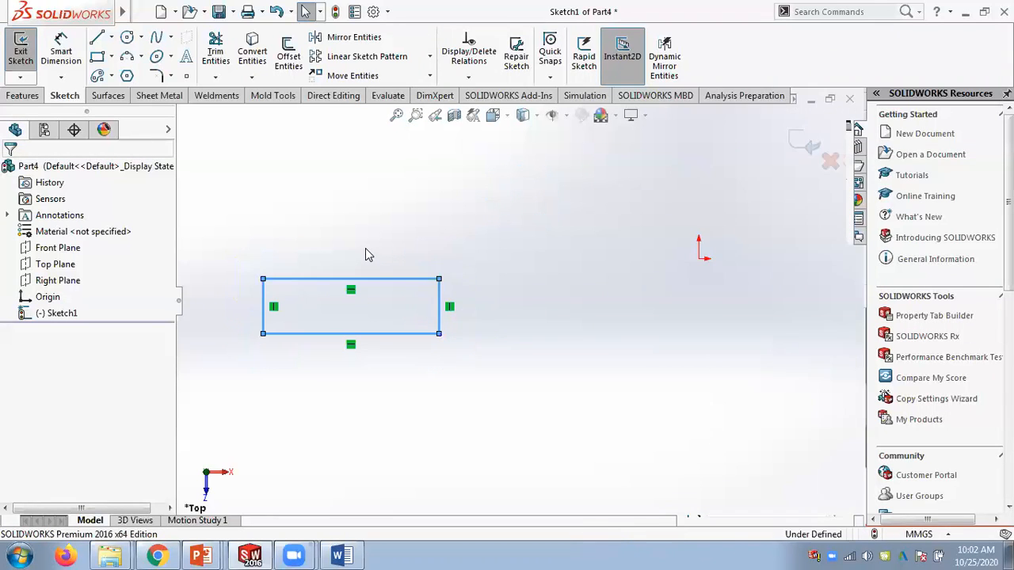
key(ctrl+z)
key(ctrl+z)
key(ctrl+z)
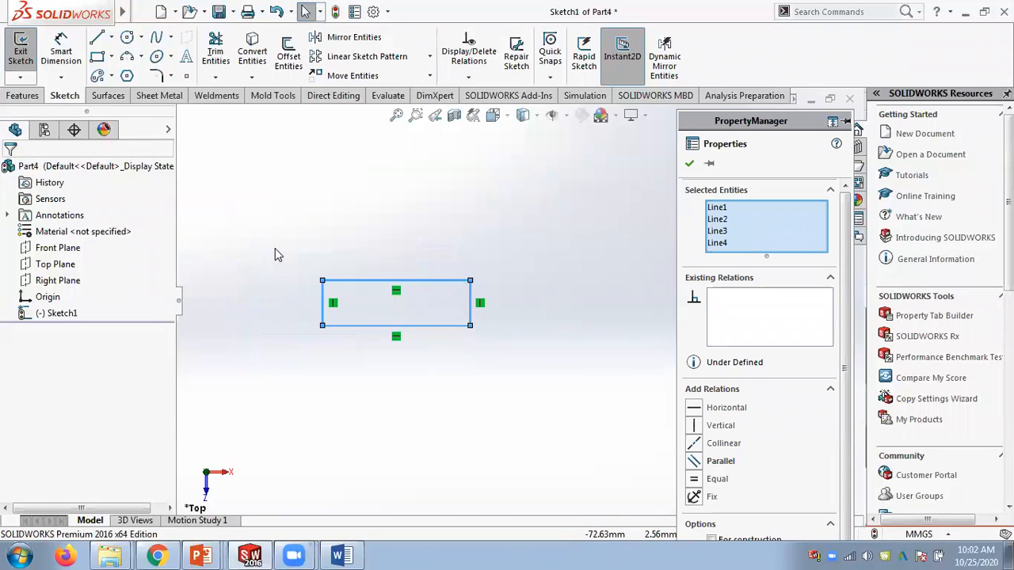
click(520, 188)
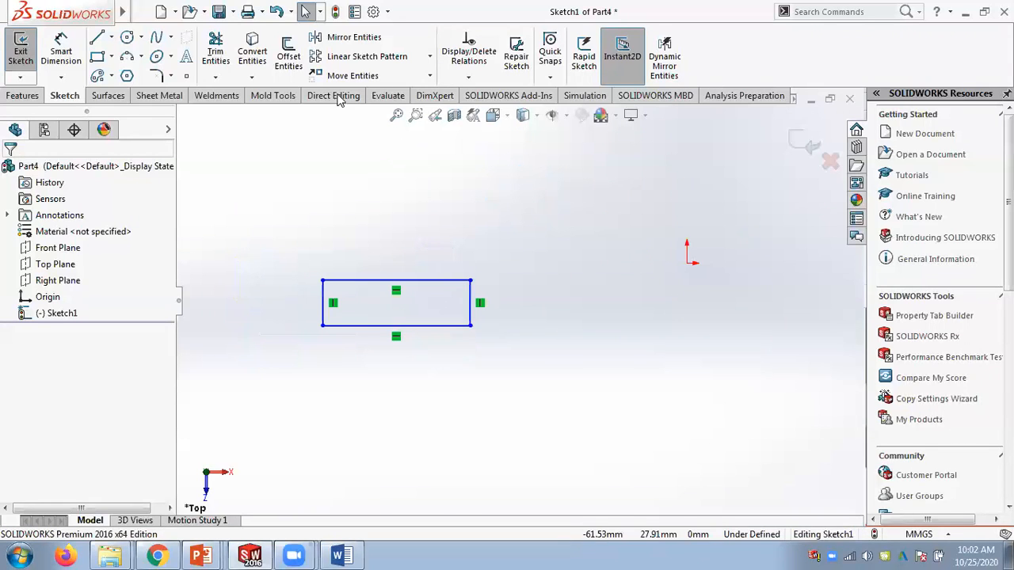
Try to rotate all four lines of the rectangle by 26 degrees about its lower-left corner.
click(431, 77)
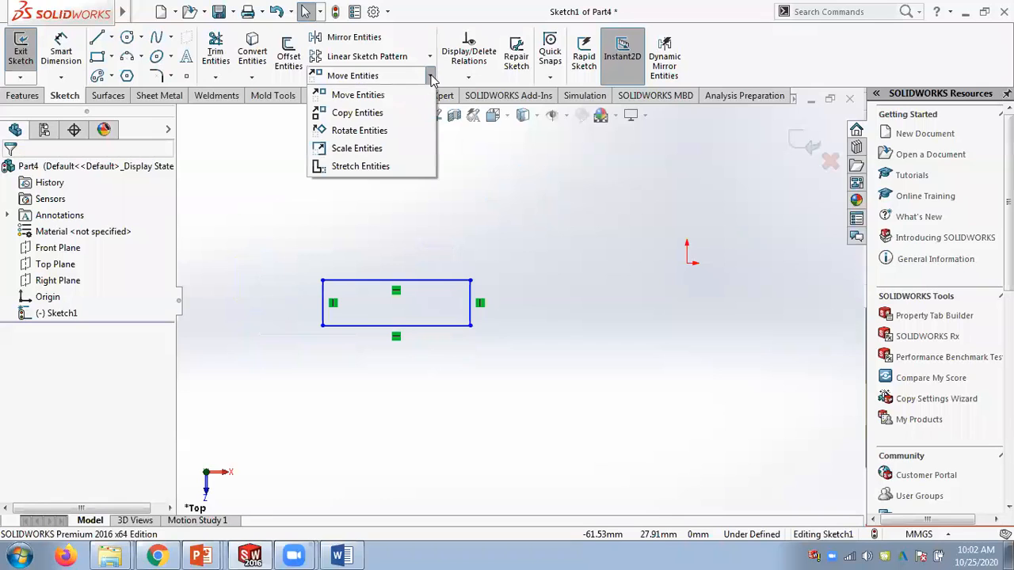
click(379, 131)
drag(466, 347, 491, 373)
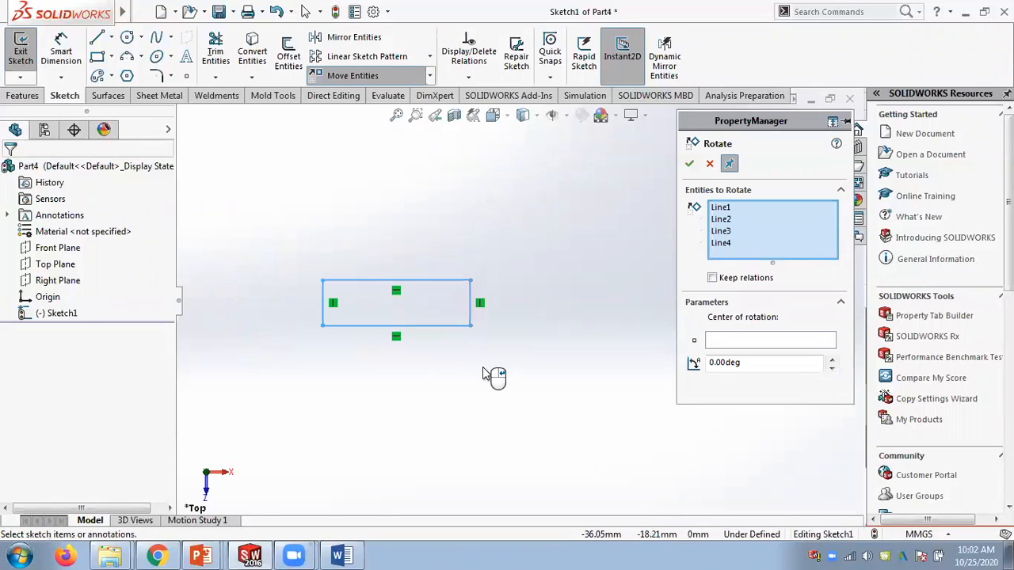
click(738, 341)
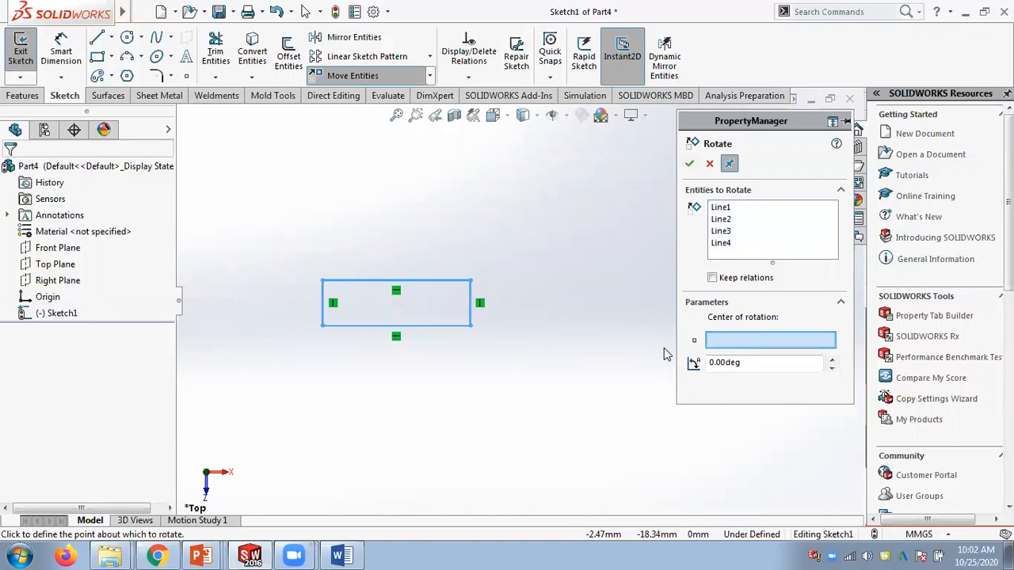
click(322, 326)
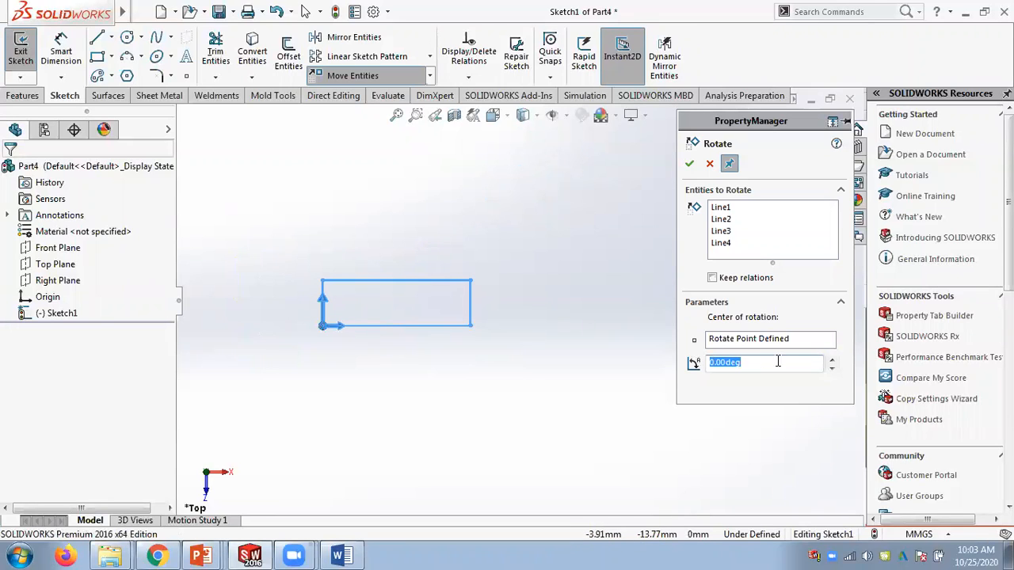
click(832, 361)
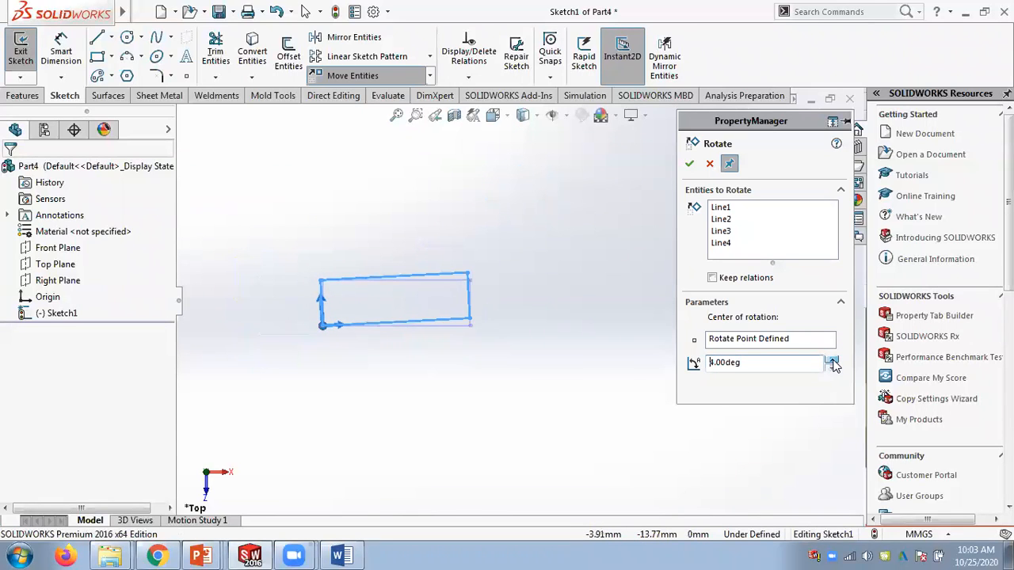
drag(833, 362, 832, 362)
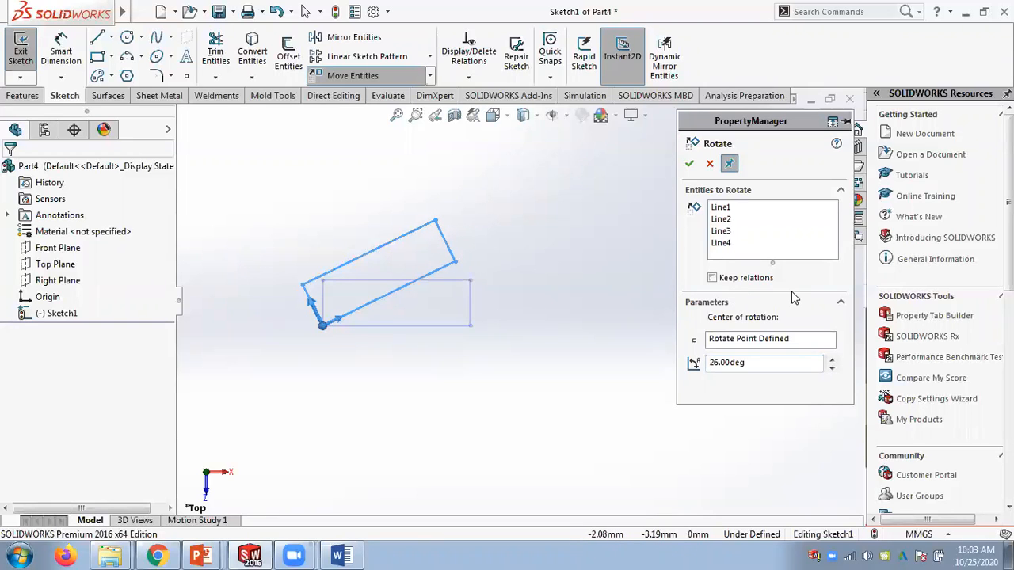
click(690, 165)
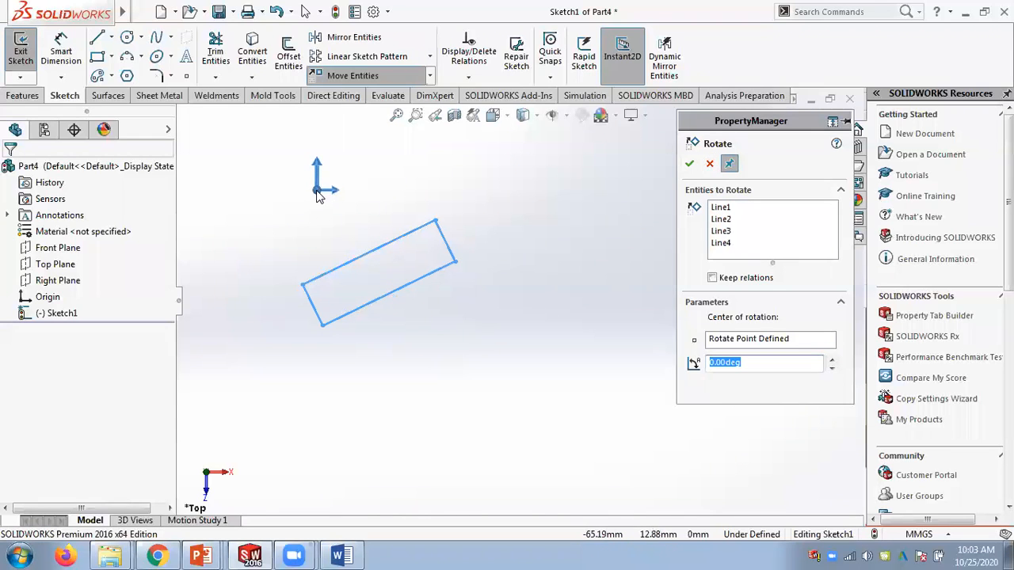
click(312, 189)
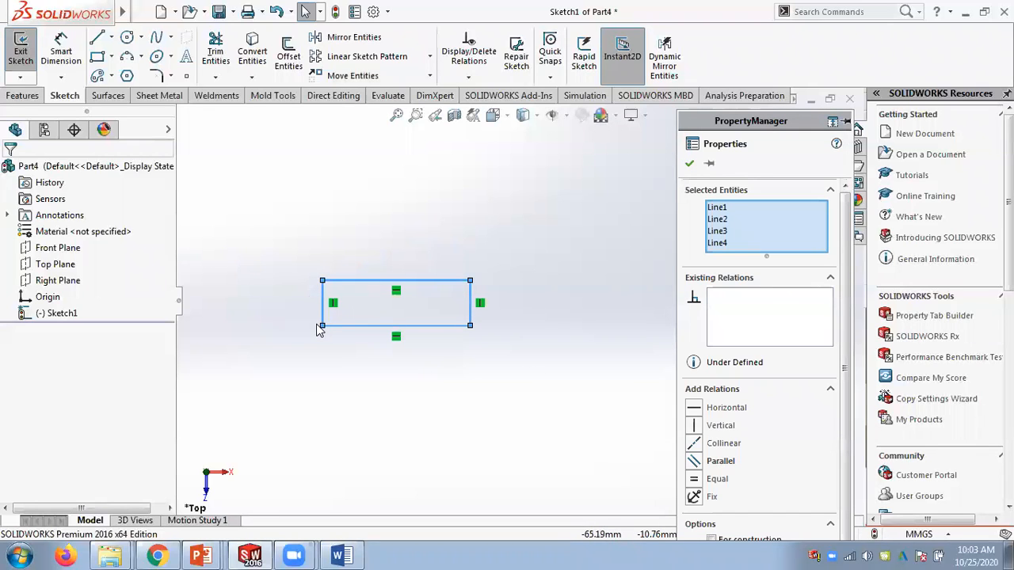
Try to rotate the rectangle by 45 degrees about the midpoint of its lower edge.
click(429, 75)
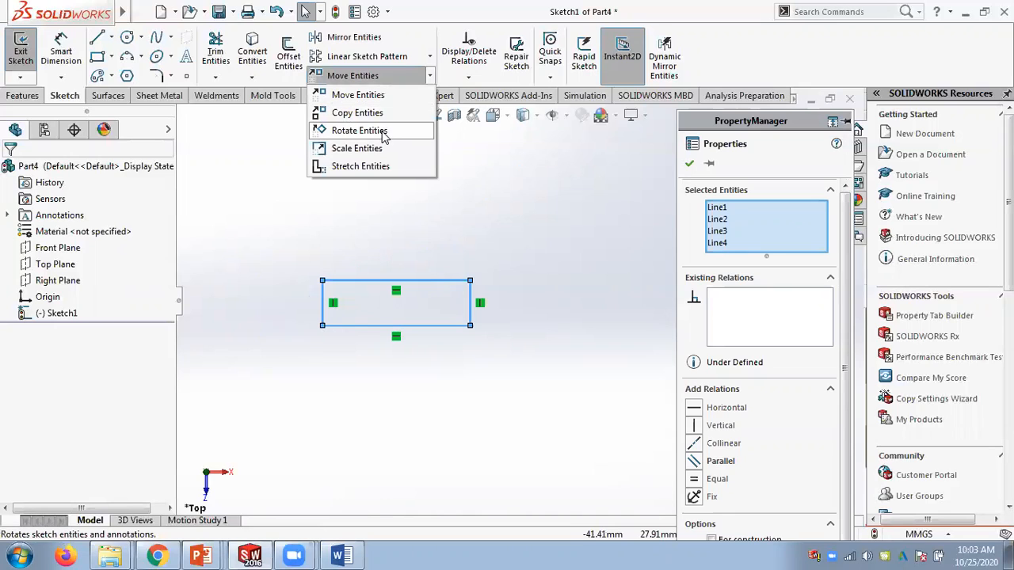
click(384, 135)
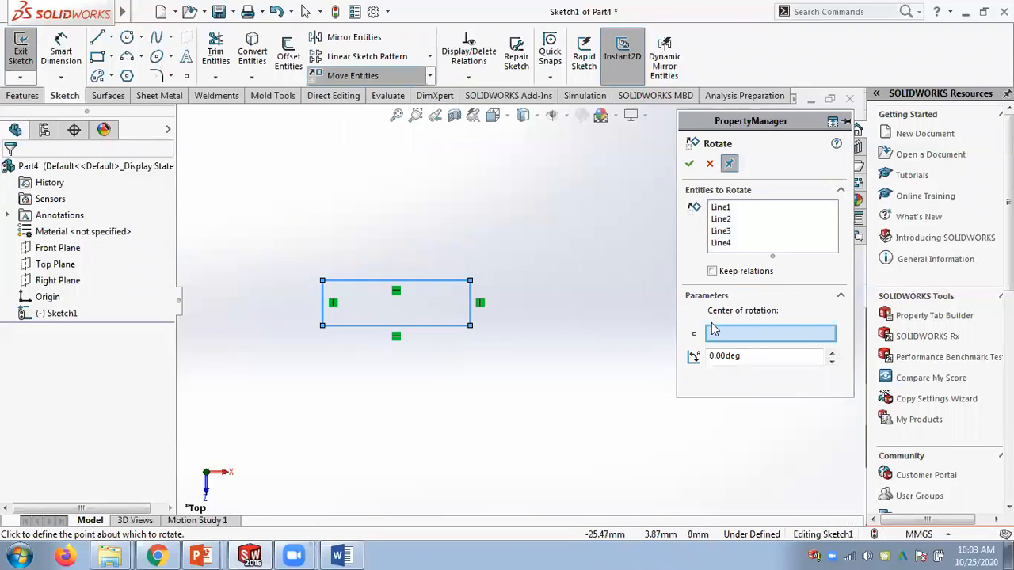
click(396, 326)
click(832, 355)
click(832, 354)
click(831, 355)
double_click(764, 359)
key(Return)
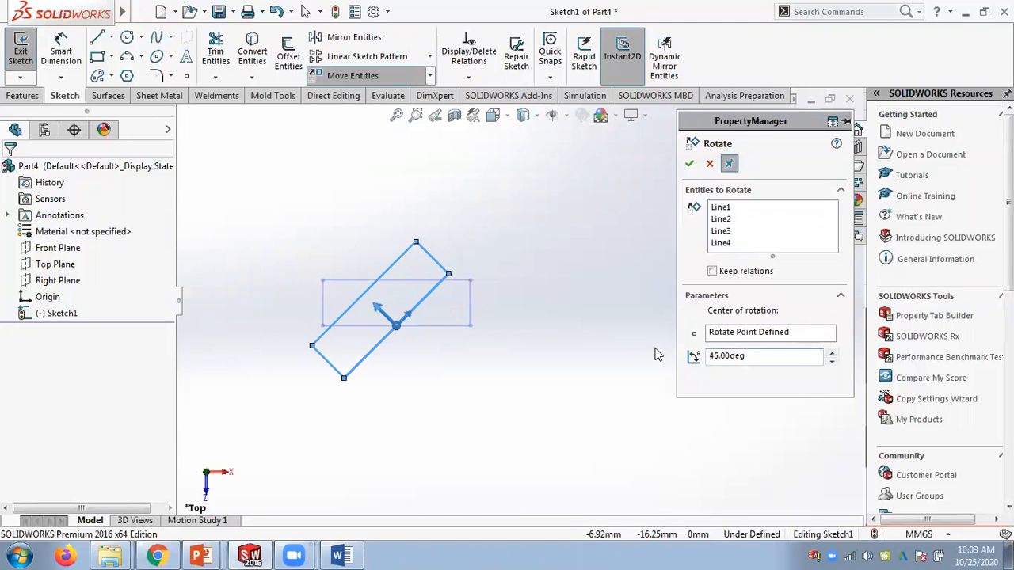
click(689, 163)
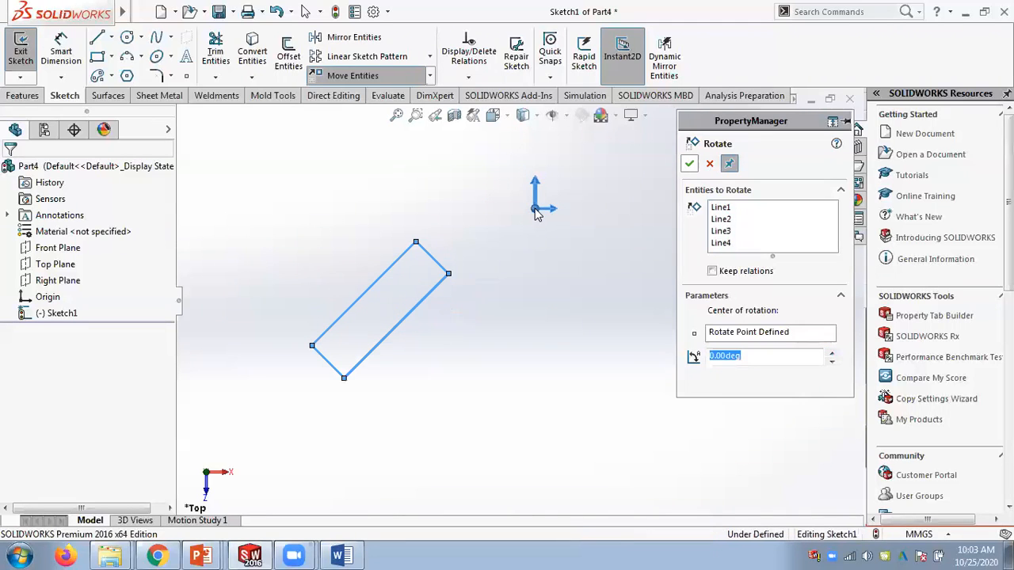
key(ctrl+z)
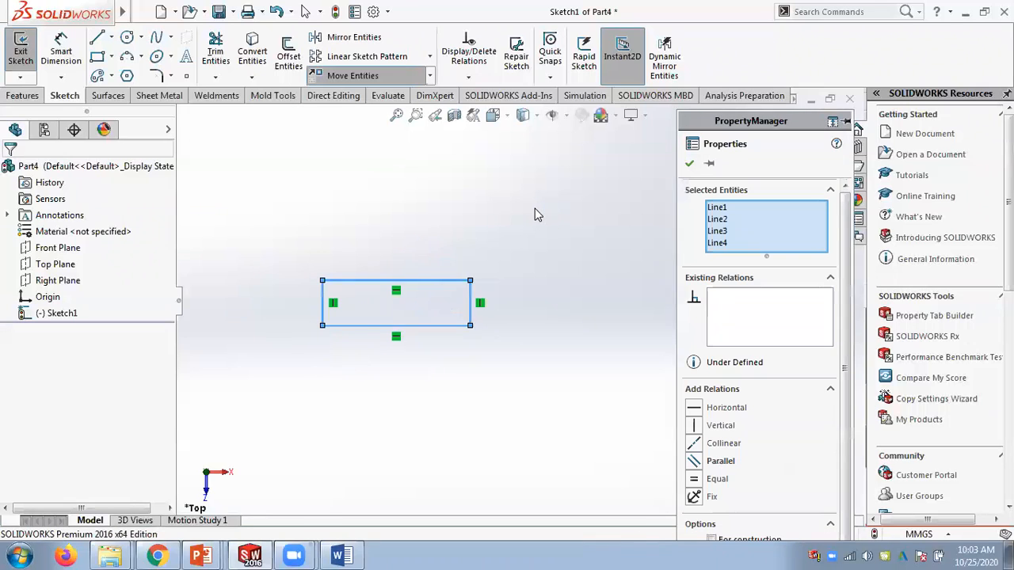
Try to scale the rectangle by a factor of 2 about its lower-left corner as a single copy.
click(428, 77)
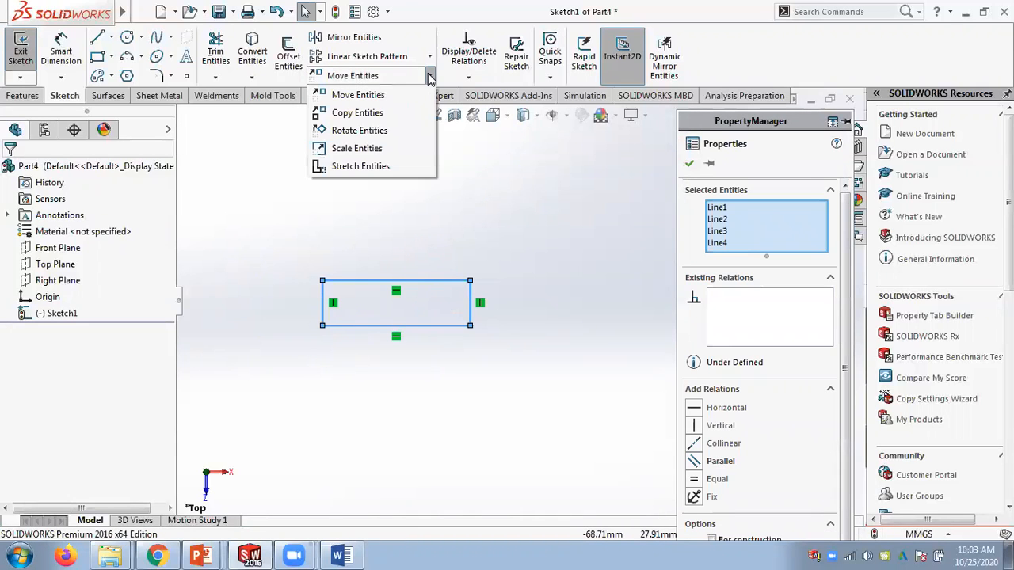
click(357, 148)
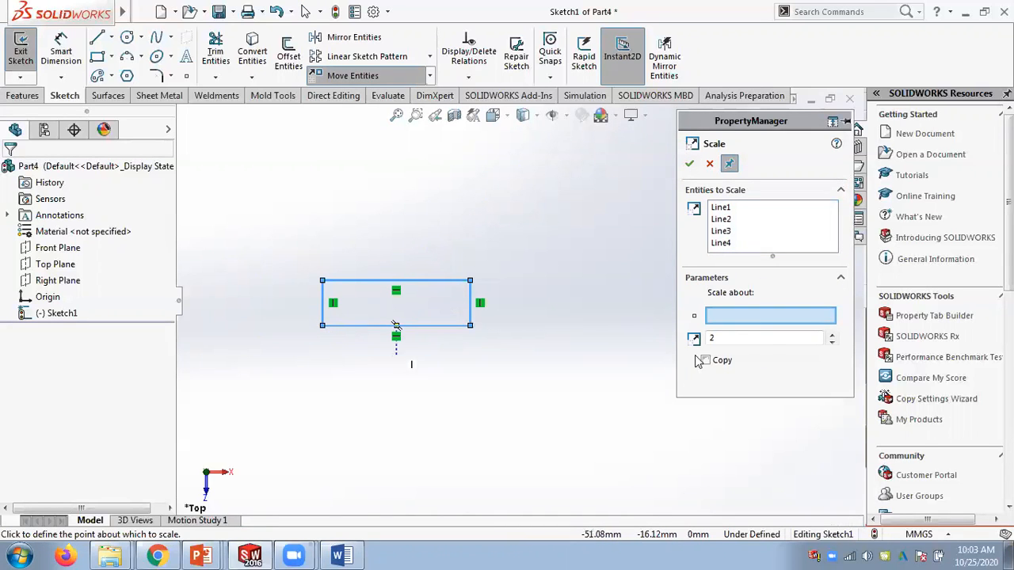
click(323, 326)
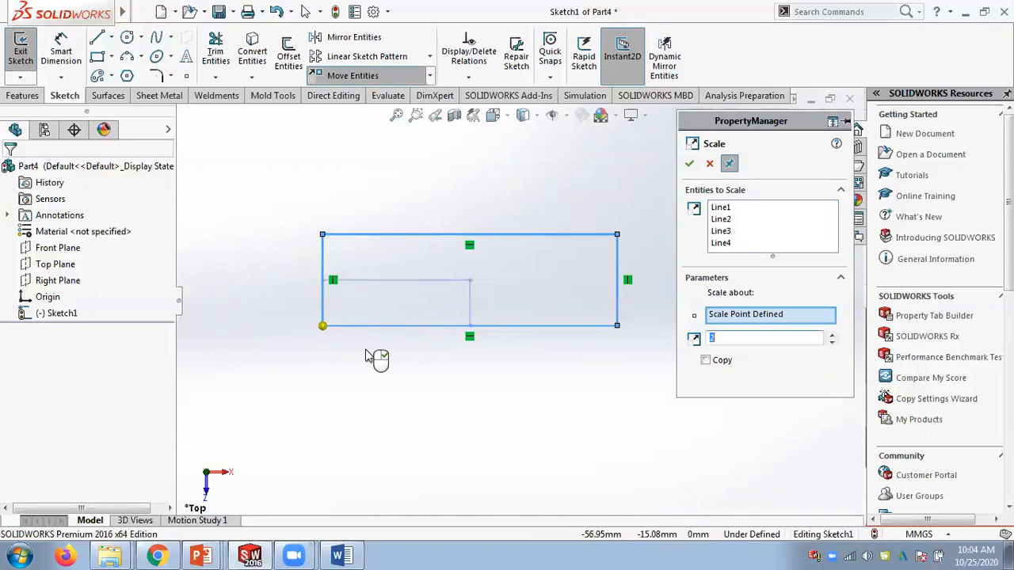
click(704, 361)
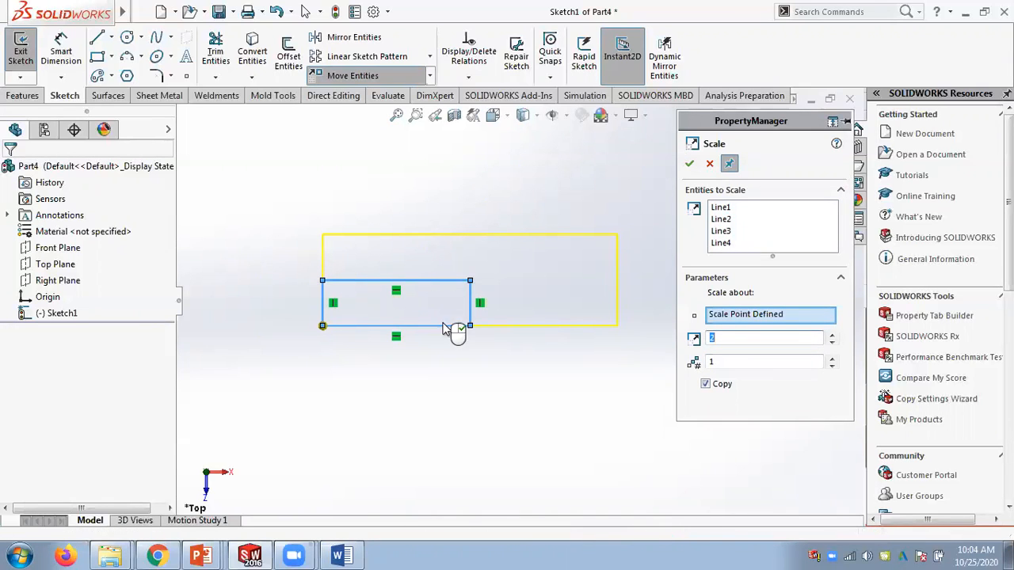
click(689, 163)
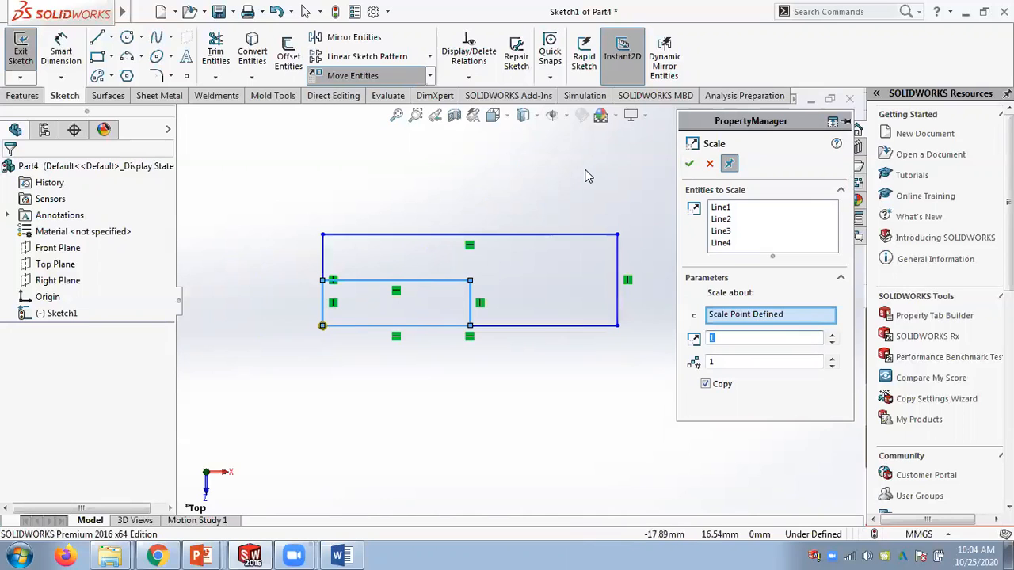
key(Escape)
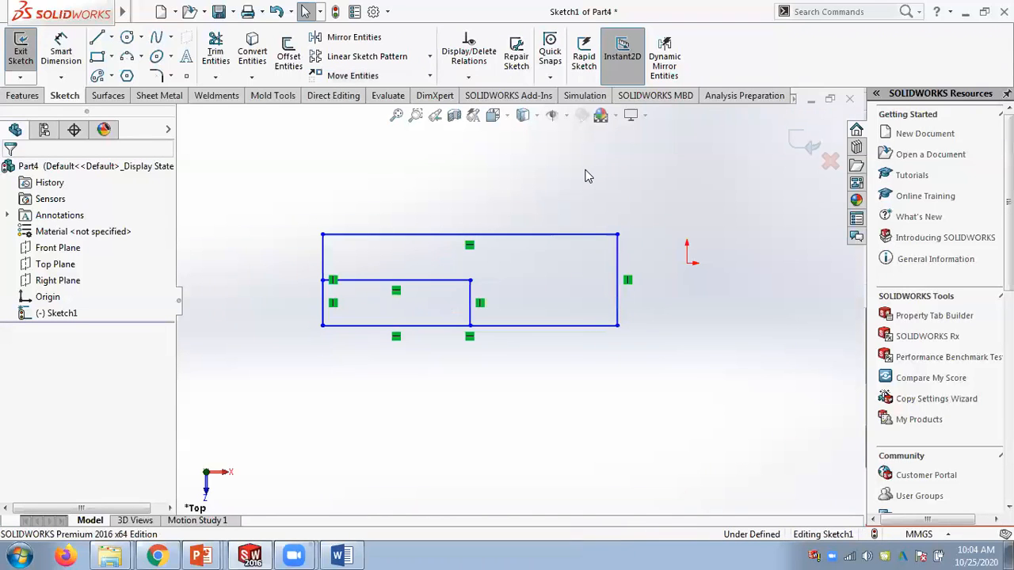
Undo the scaled copy and the previous change to the rectangle's width, leaving nothing selected.
key(ctrl+z)
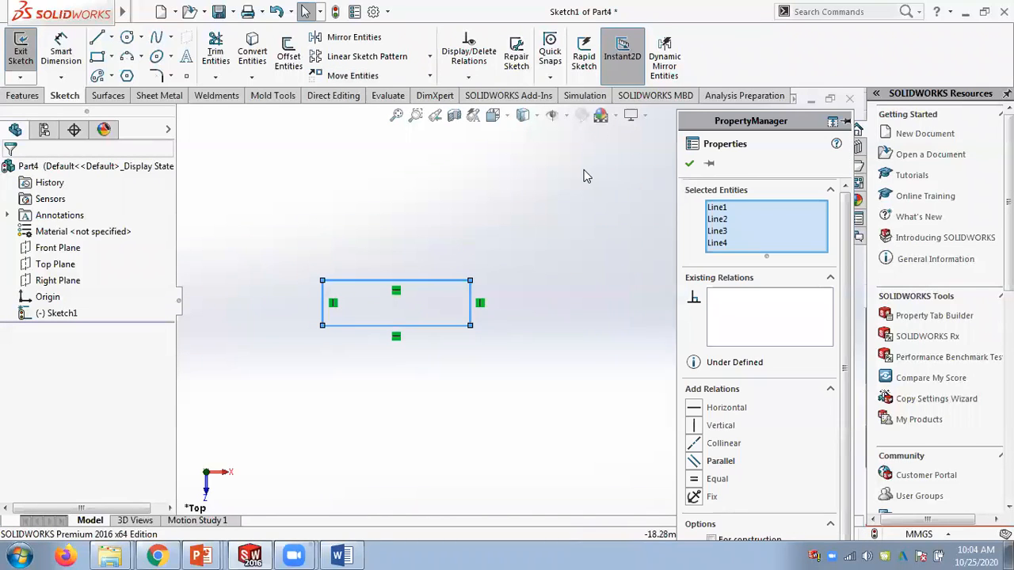
key(ctrl+z)
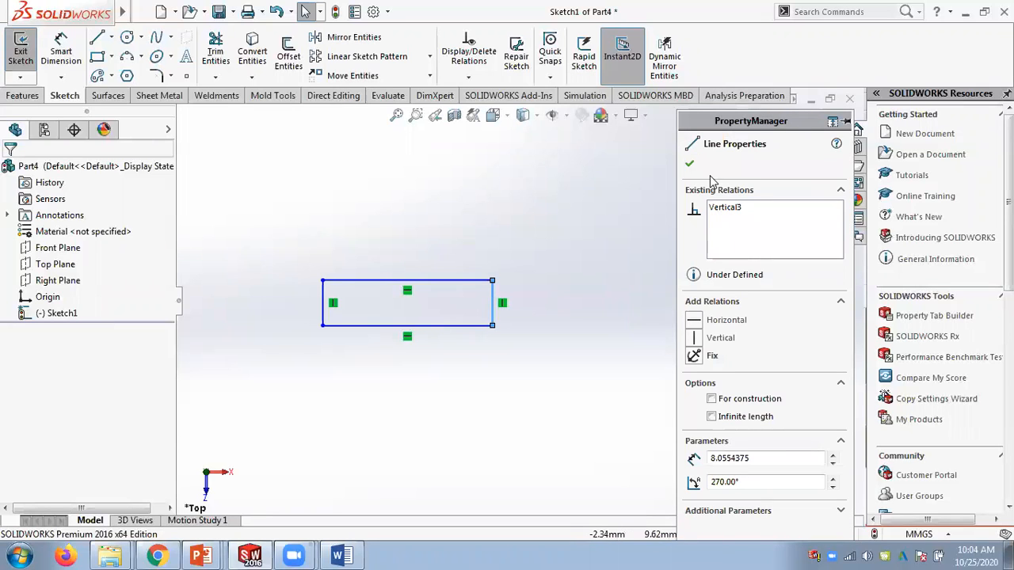
key(Escape)
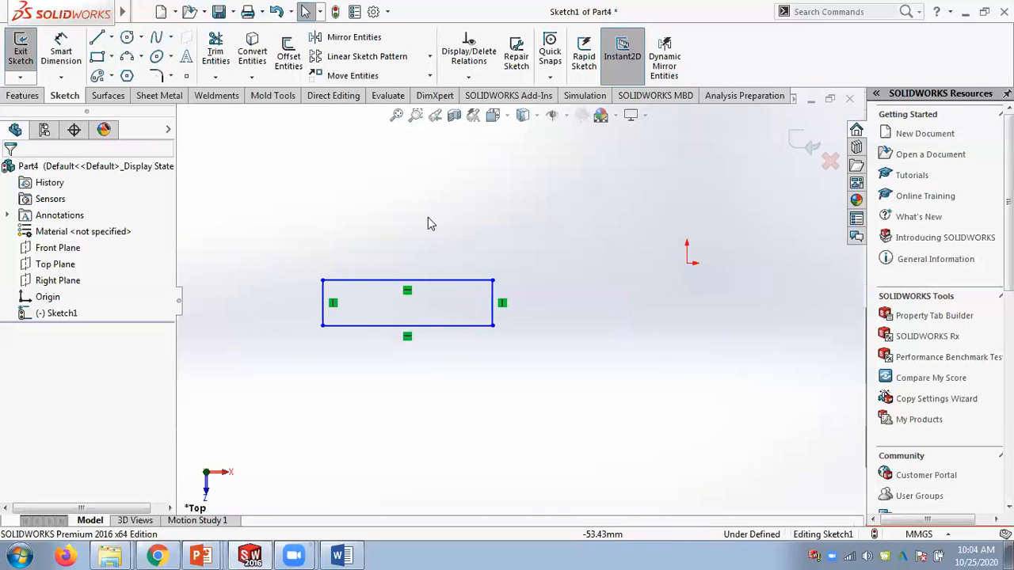
Set up a scaled copy of the whole rectangle about the midpoint of its lower edge with a scale factor of 2.
drag(292, 241, 530, 351)
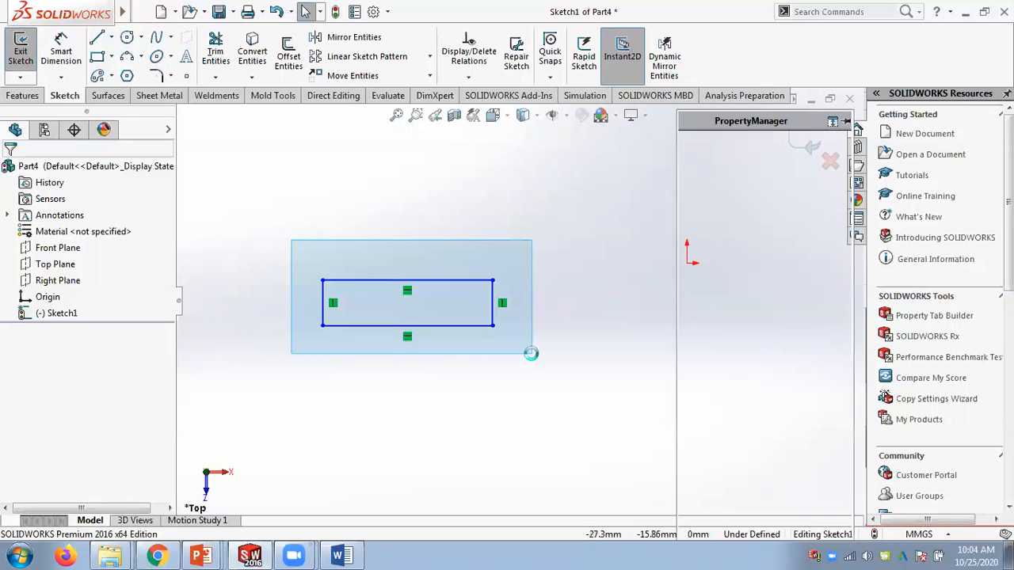
click(432, 77)
click(380, 147)
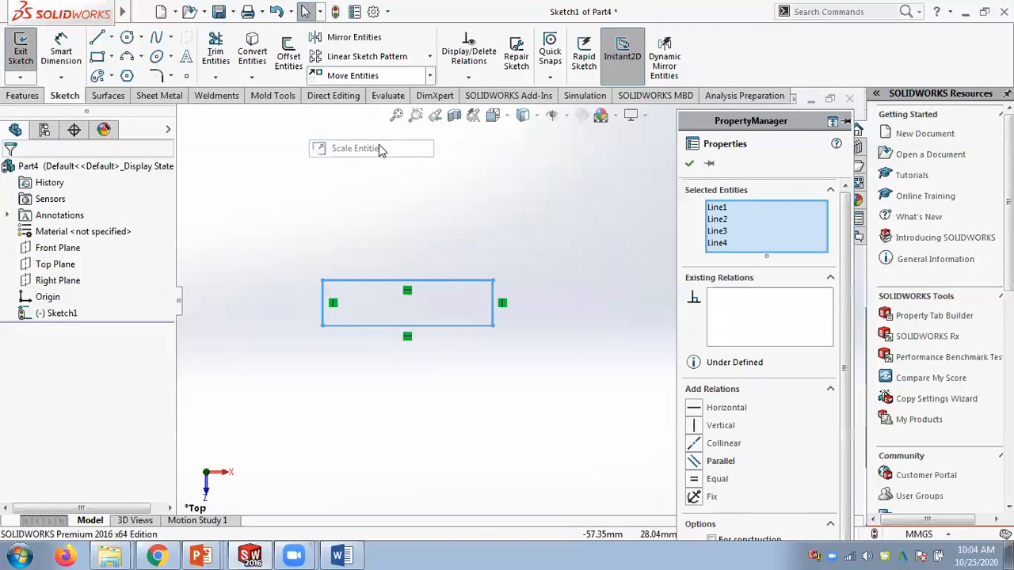
click(407, 326)
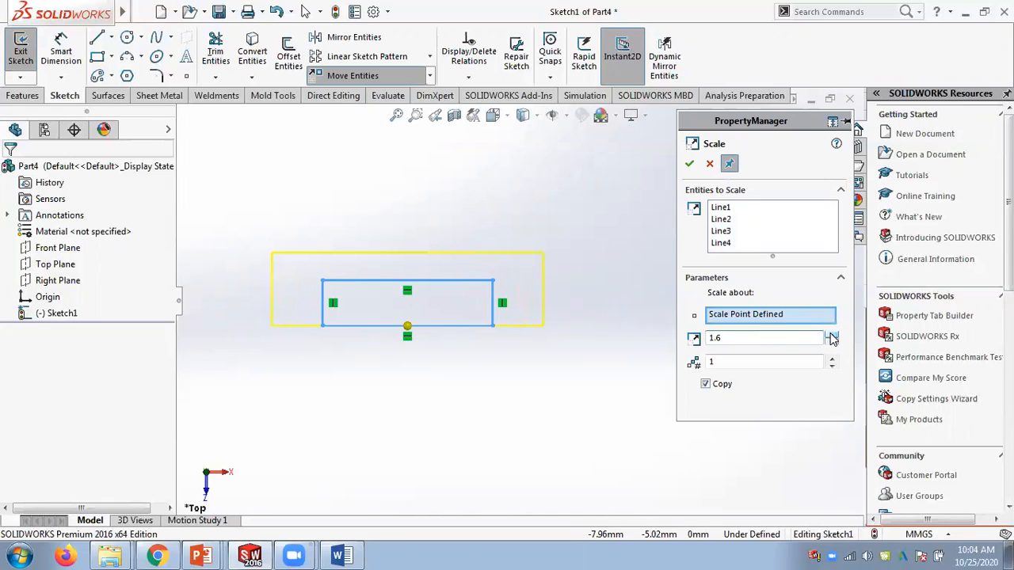
drag(731, 340, 690, 339)
text(2)
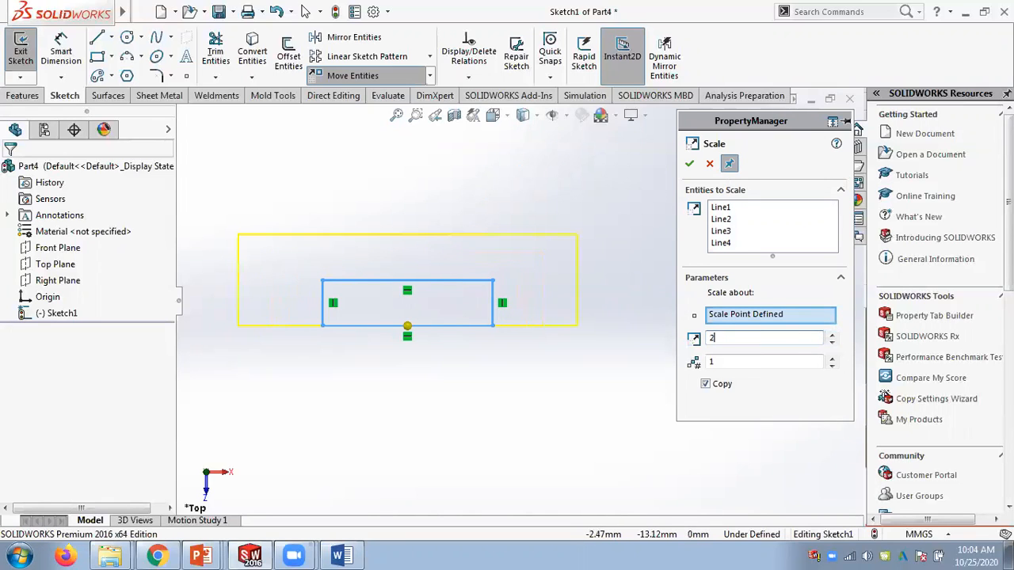
Set the number of scaled copies to 3 and compare the preview with the Copy option off and on, leaving it on.
scroll(519, 304, up, 1)
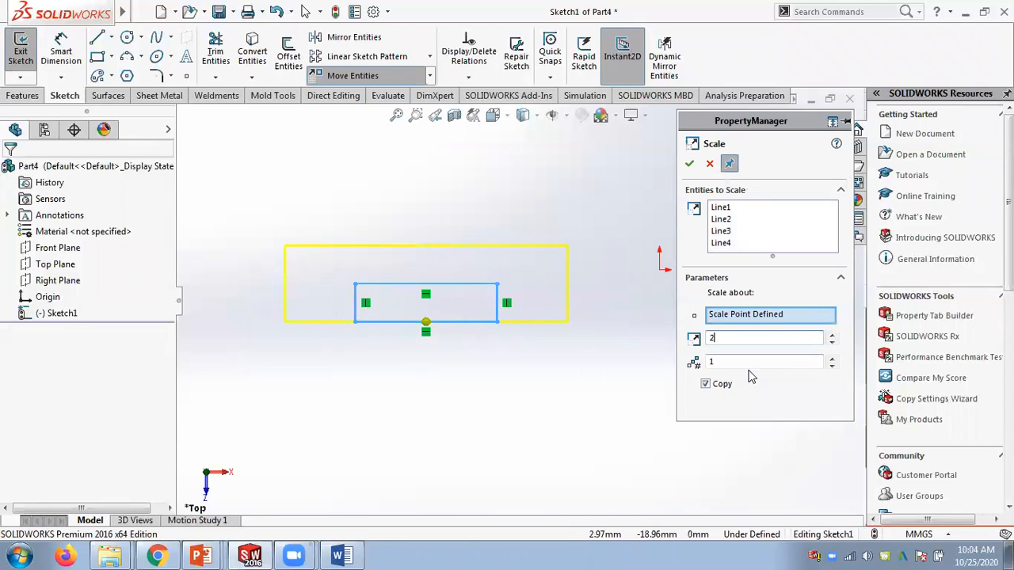
click(832, 360)
click(831, 359)
scroll(555, 388, up, 2)
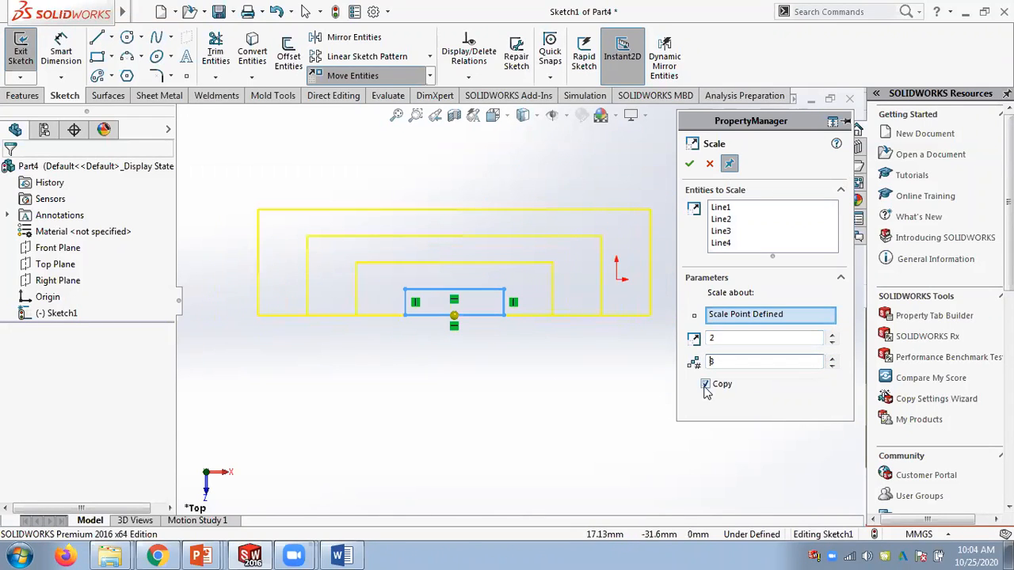
click(705, 386)
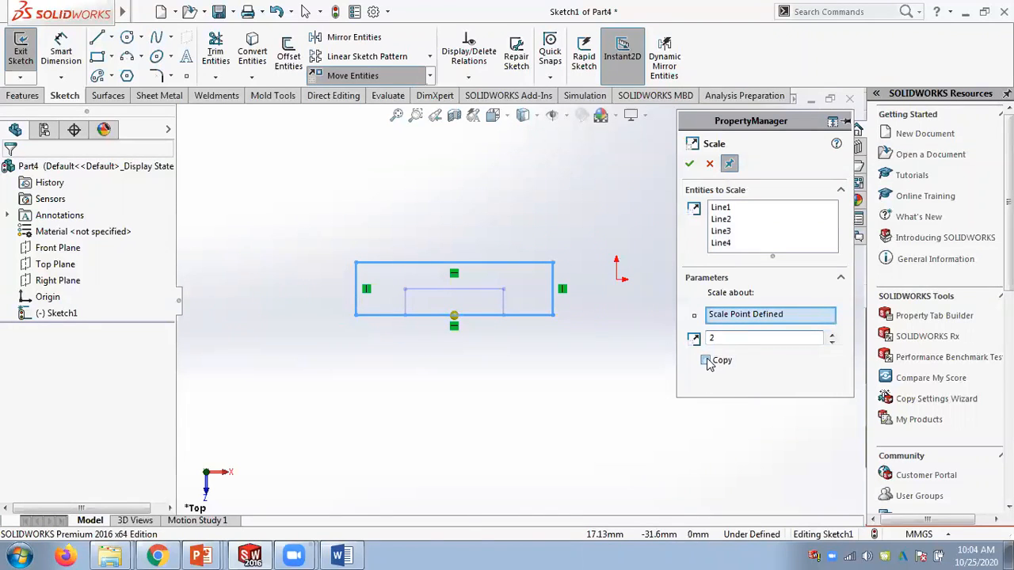
click(705, 361)
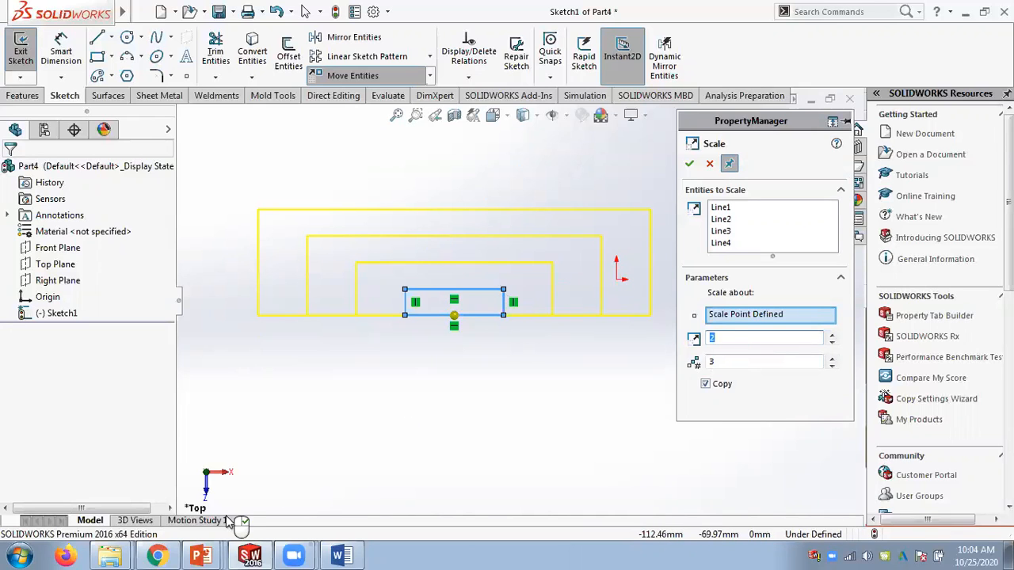
click(156, 555)
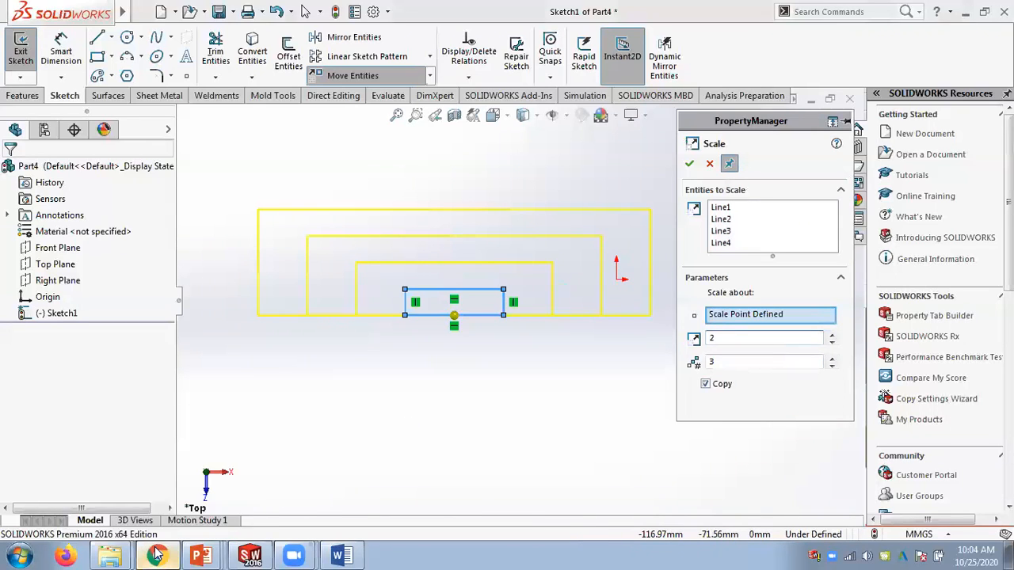
click(349, 13)
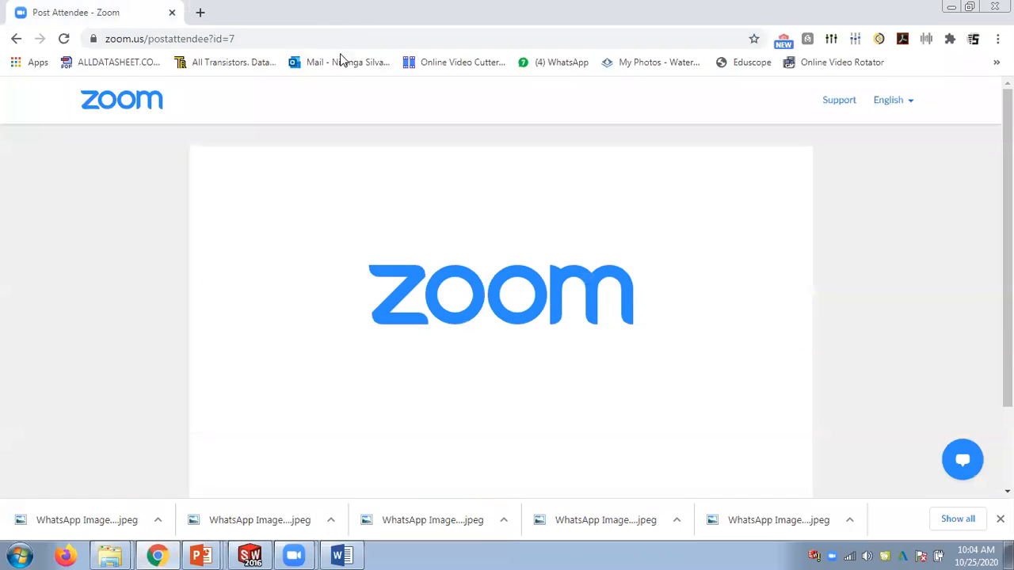
click(951, 7)
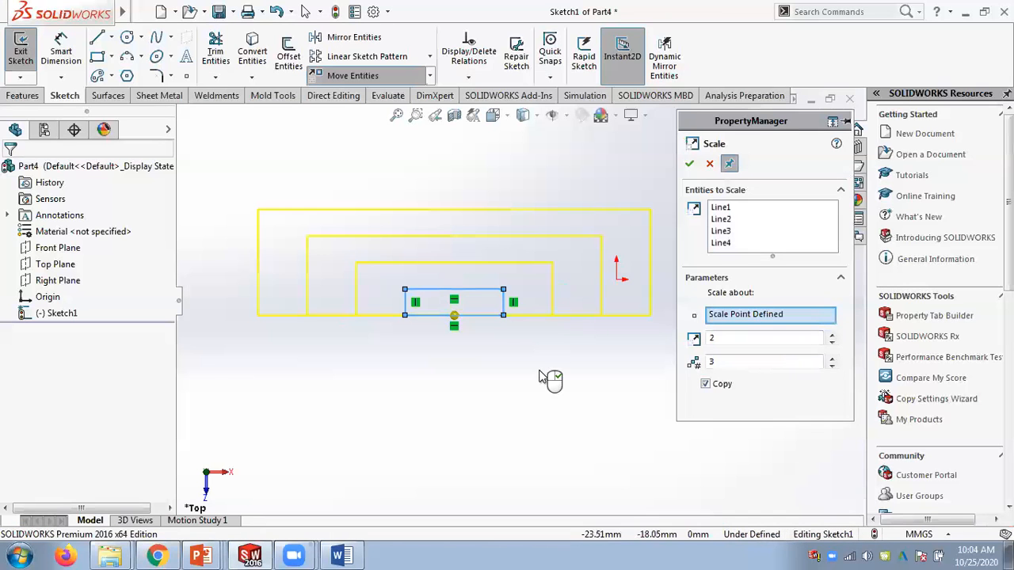
Apply the scaled copies of the rectangle and view the sketch from a tilted angle.
click(689, 163)
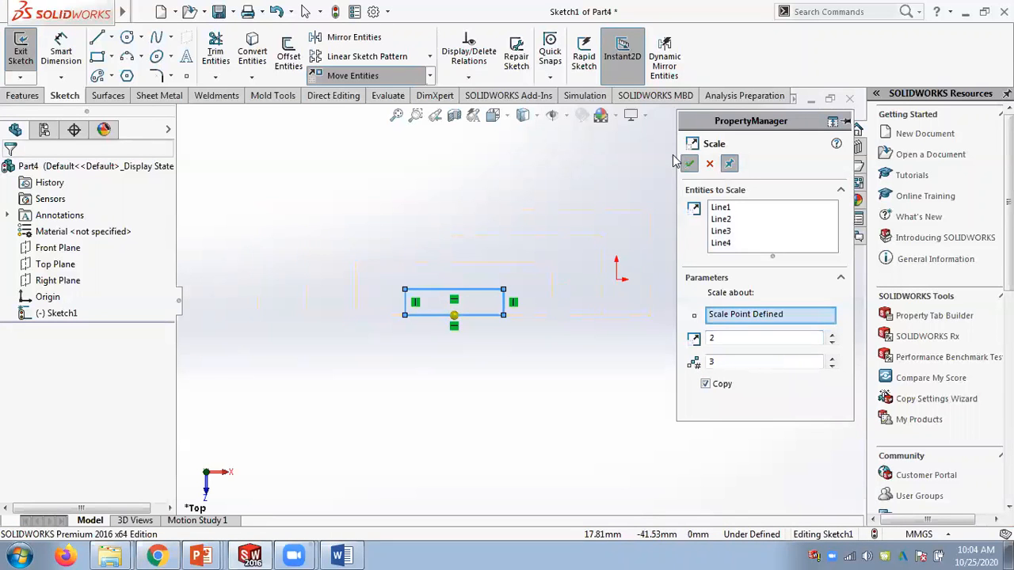
mouse_move(528, 394)
middle_down()
mouse_move(507, 333)
mouse_move(523, 267)
mouse_move(457, 349)
middle_up()
scroll(457, 348, down, 1)
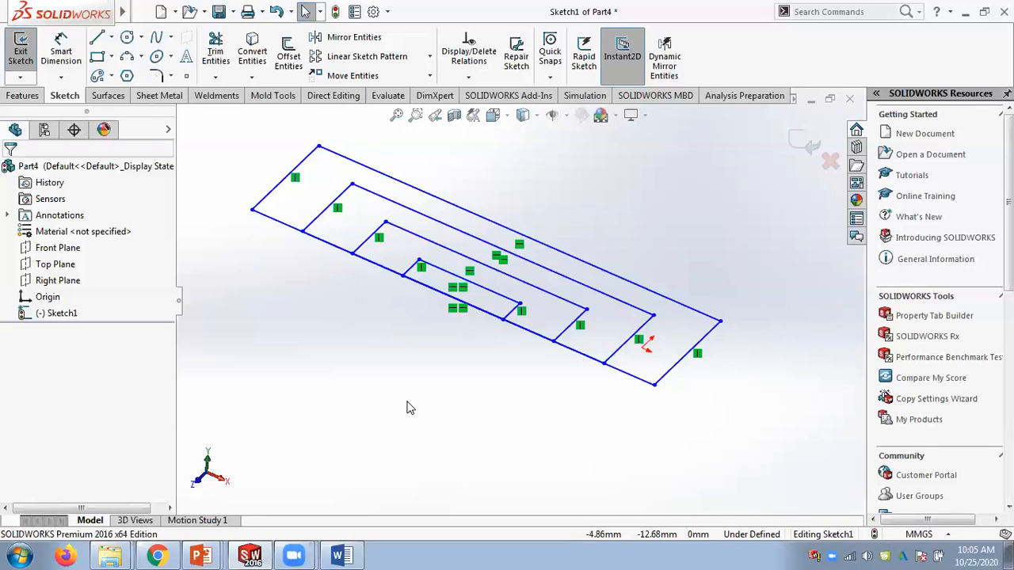
Extrude only the innermost rectangle of the nested sketch as a 10 mm blind boss.
click(21, 96)
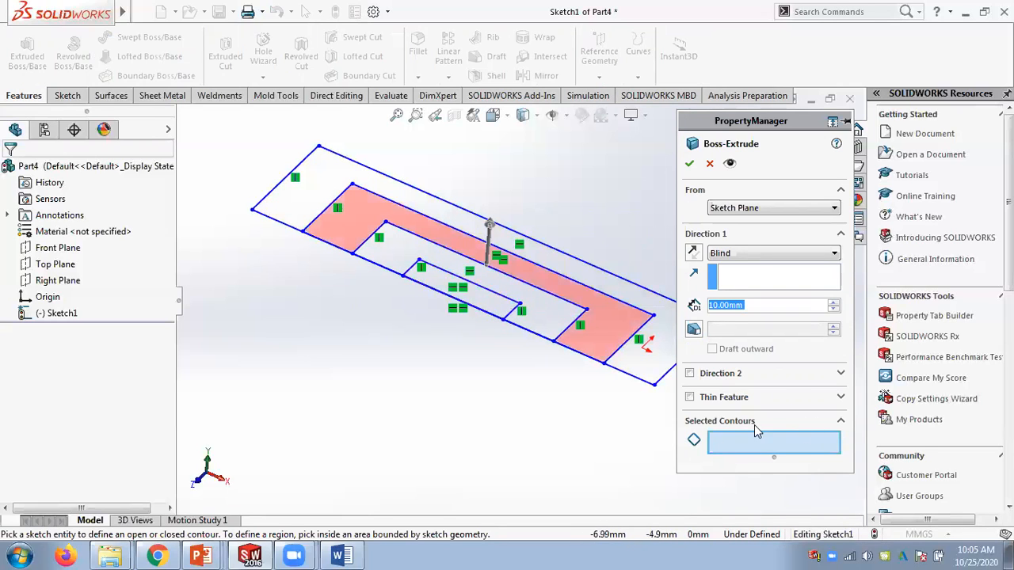
click(497, 309)
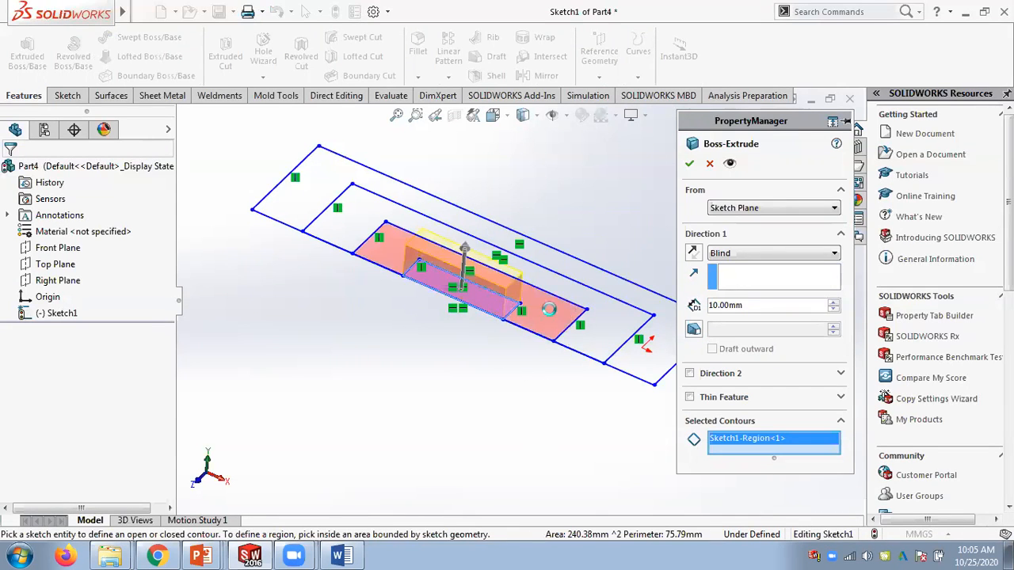
click(550, 314)
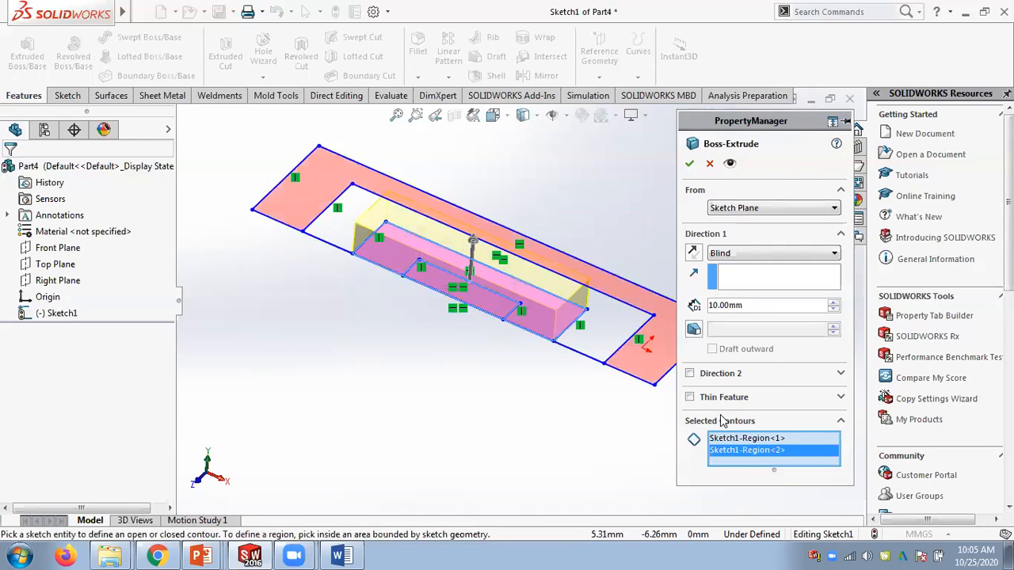
right_click(749, 450)
click(766, 480)
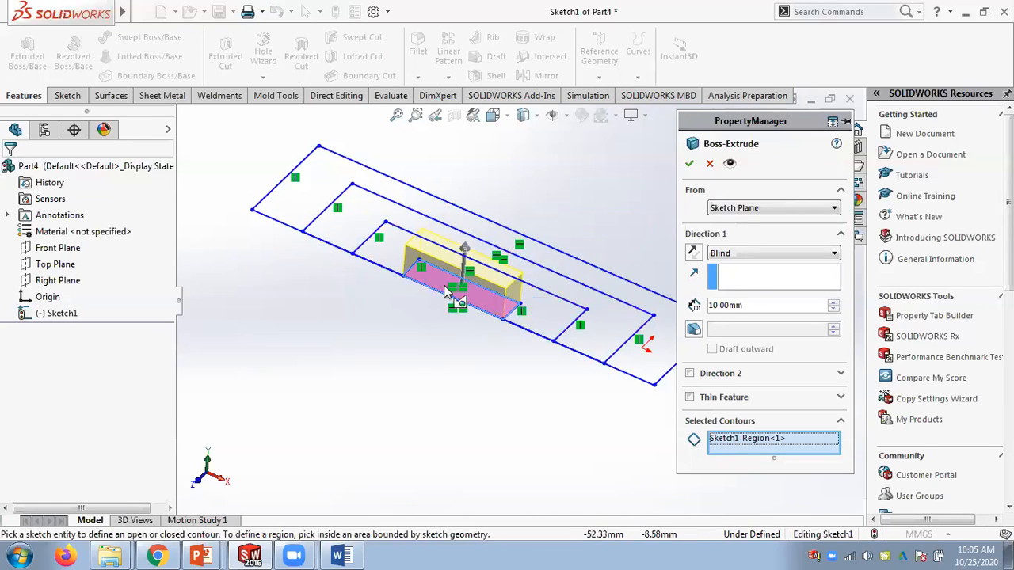
click(689, 163)
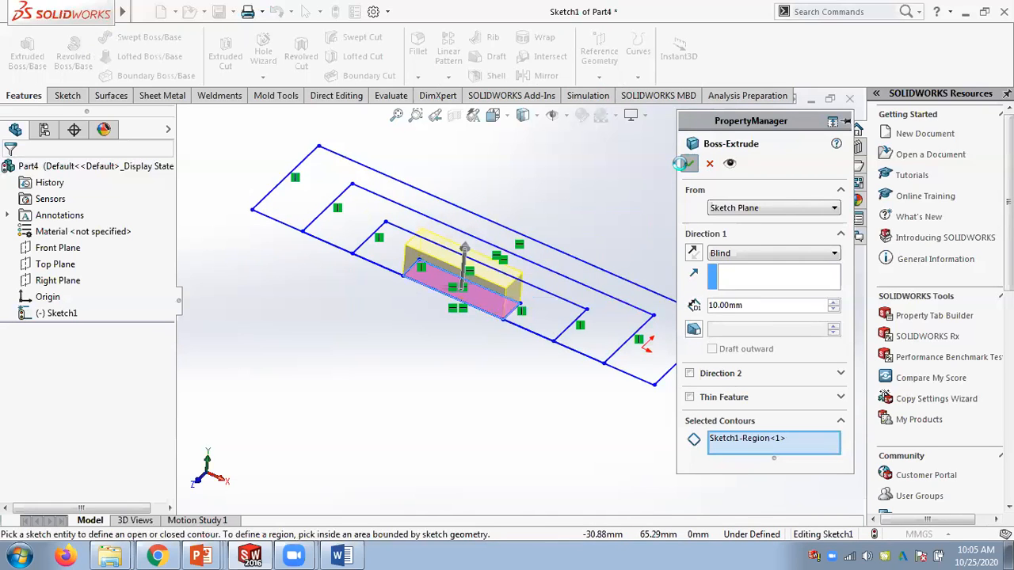
click(599, 180)
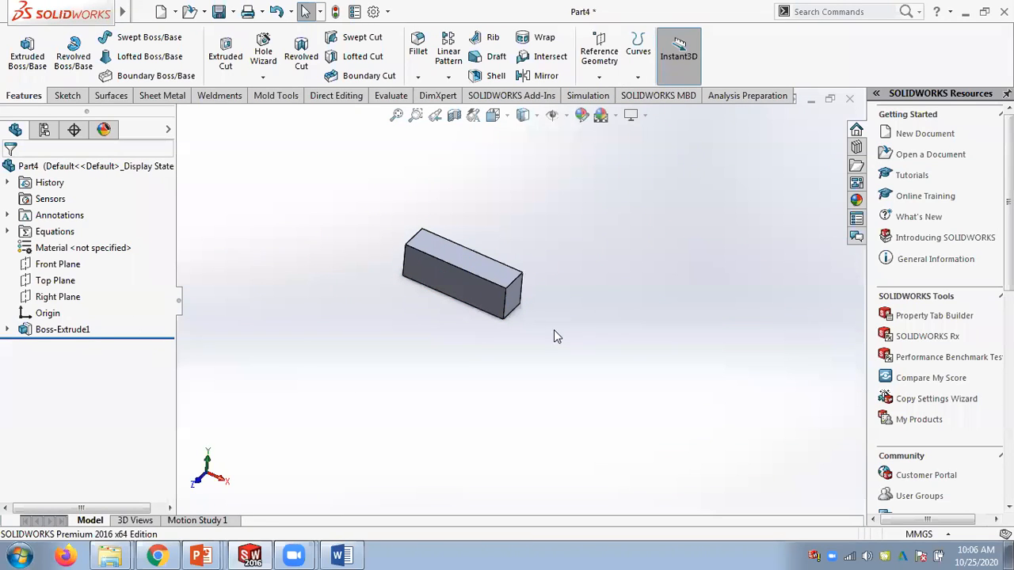
Reuse the first extrusion's sketch to extrude the U-shaped region directly around the innermost rectangle 20 mm.
click(7, 329)
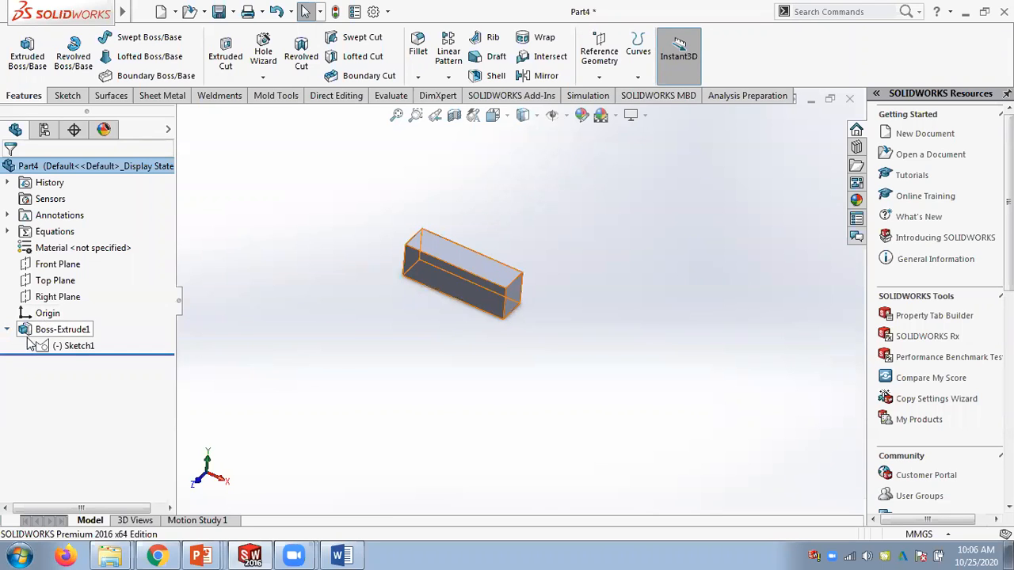
click(72, 346)
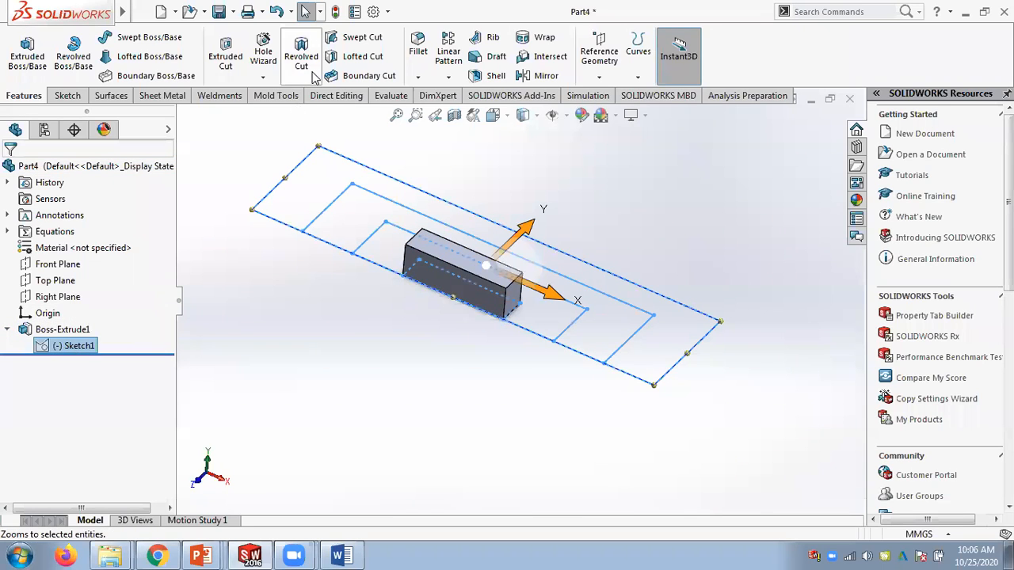
click(32, 55)
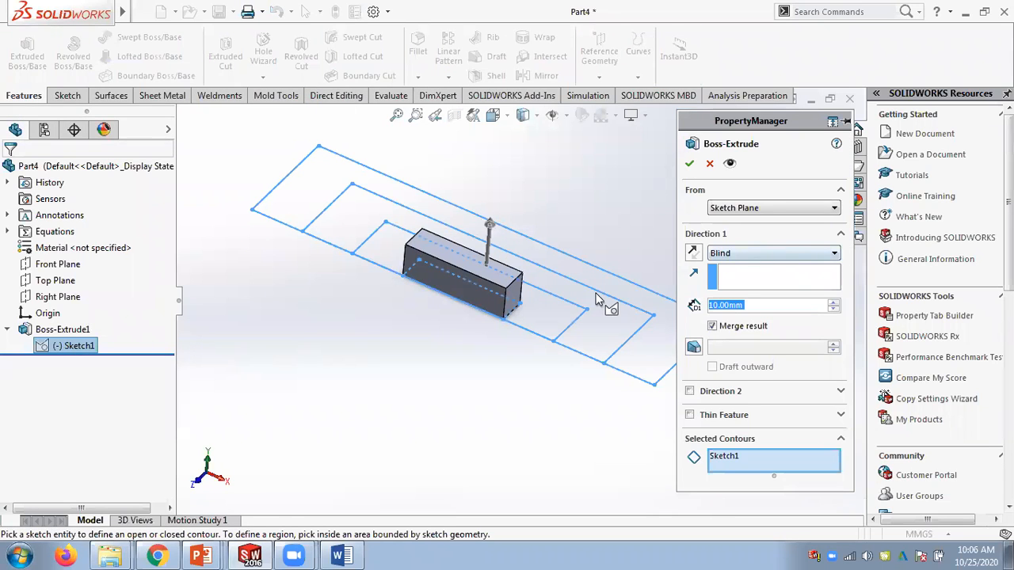
click(563, 310)
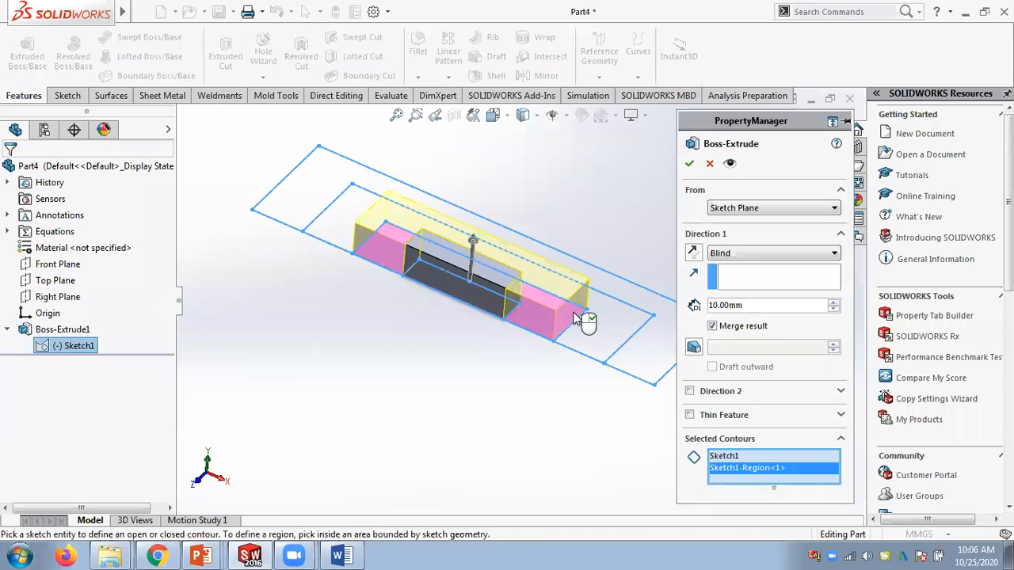
click(834, 302)
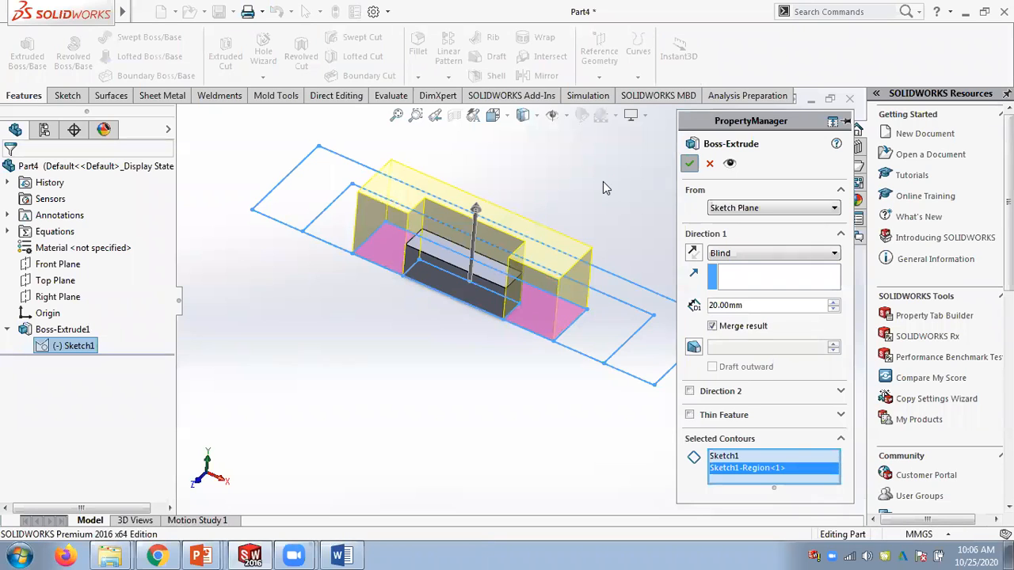
key(Return)
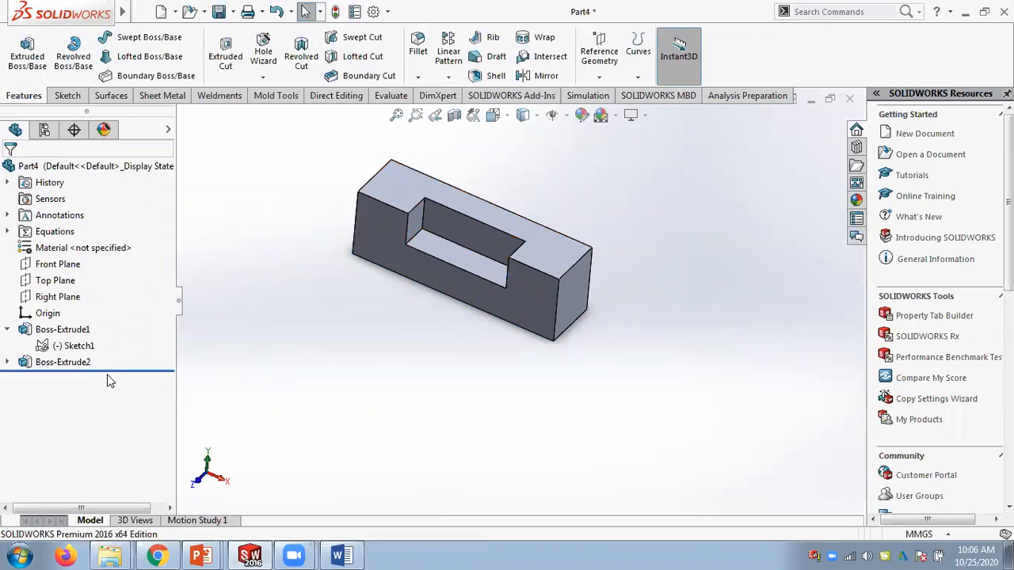
Extrude only the third U-shaped region of the same shared sketch 30 mm, replacing the default whole-sketch contour.
click(7, 362)
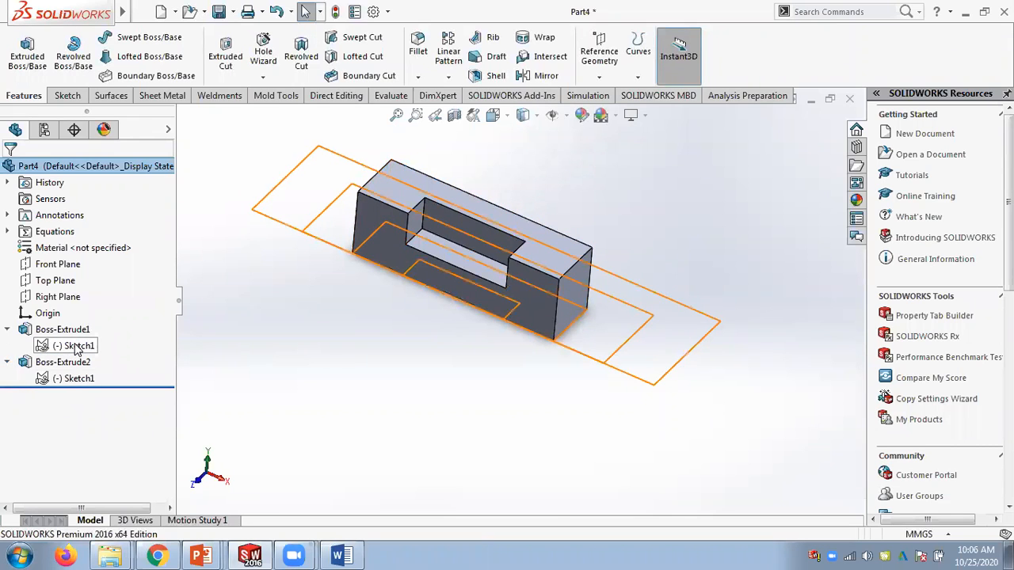
click(77, 346)
click(28, 53)
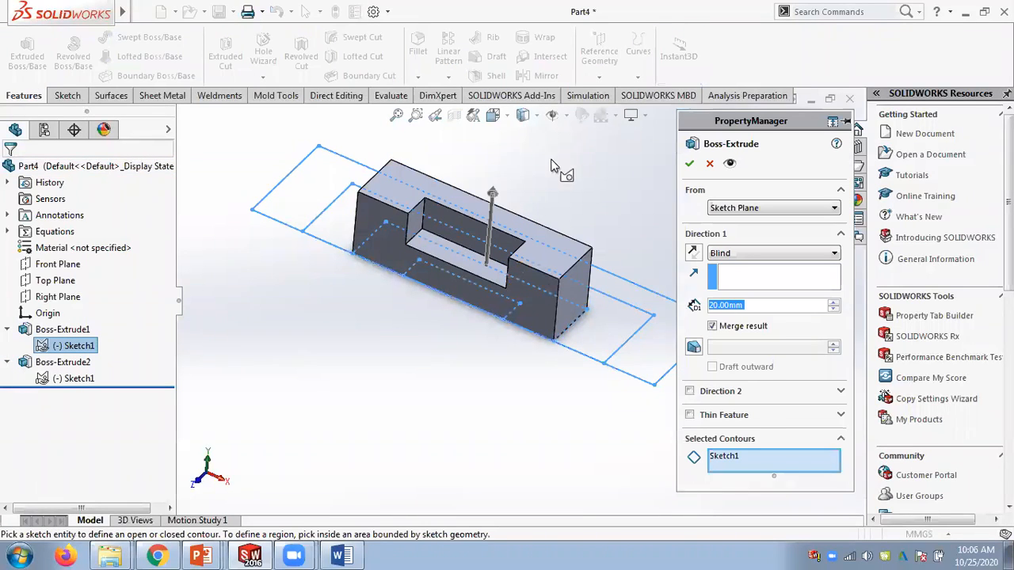
right_click(739, 457)
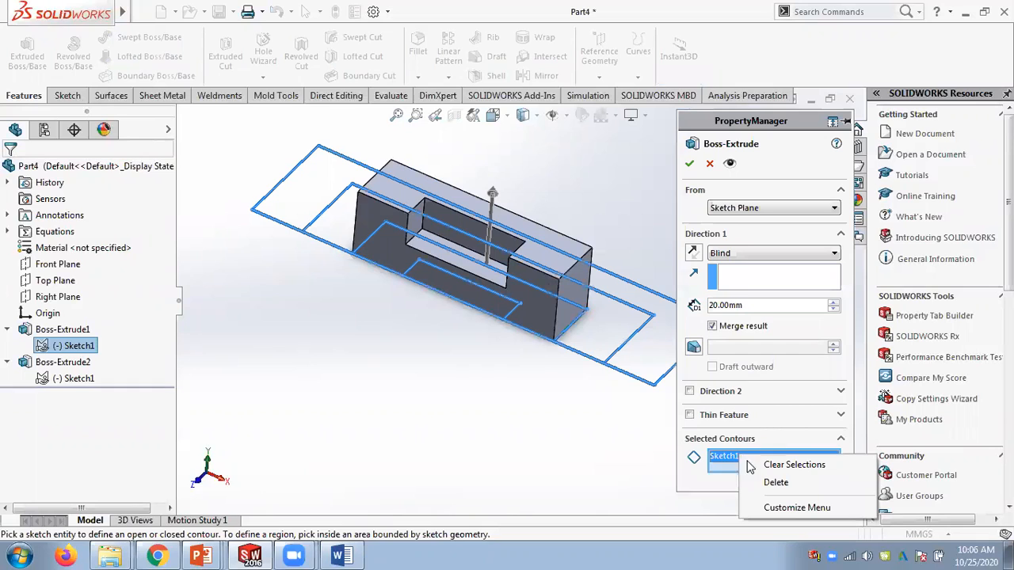
click(757, 483)
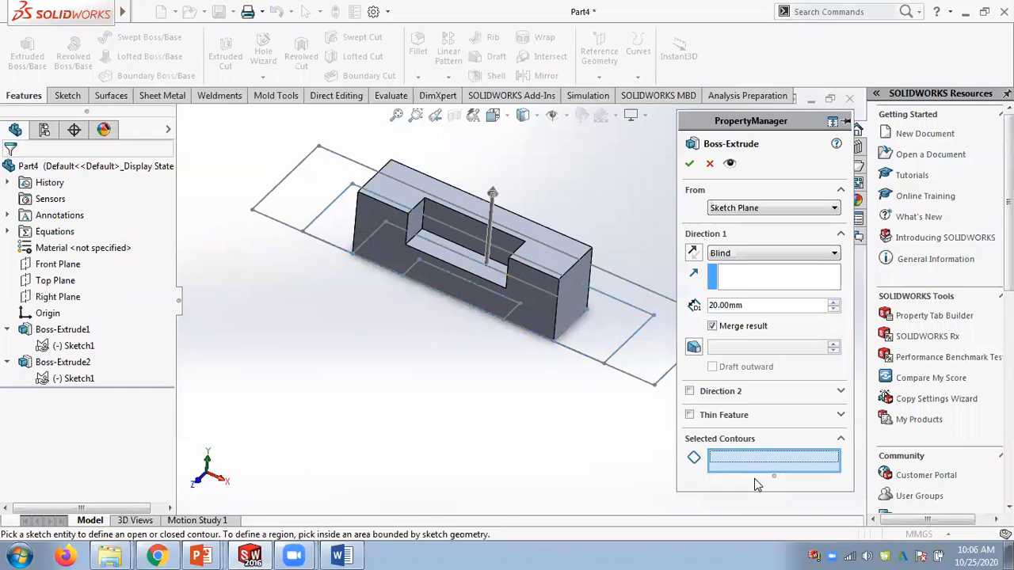
click(633, 326)
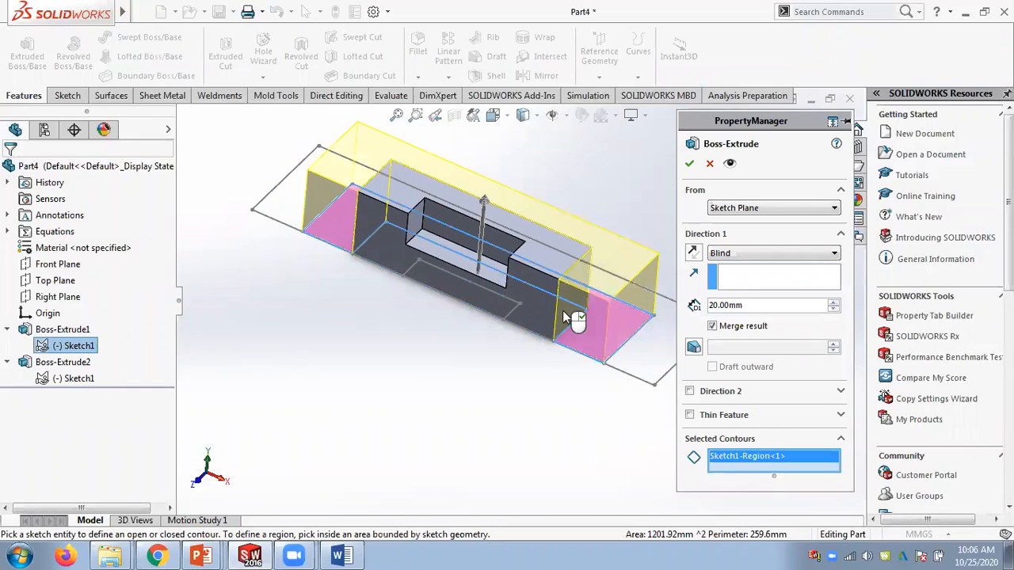
click(832, 303)
click(690, 164)
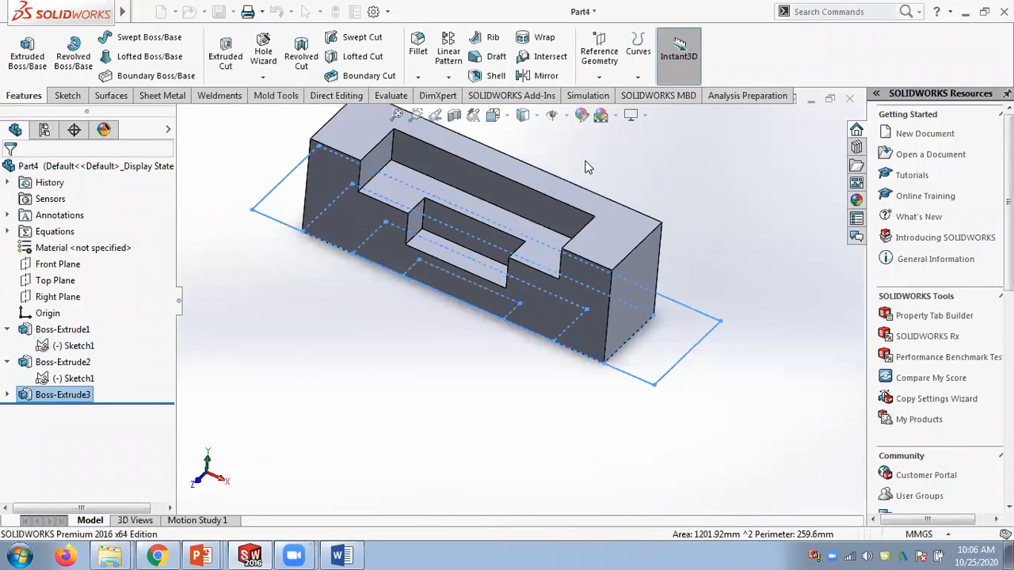
key(f)
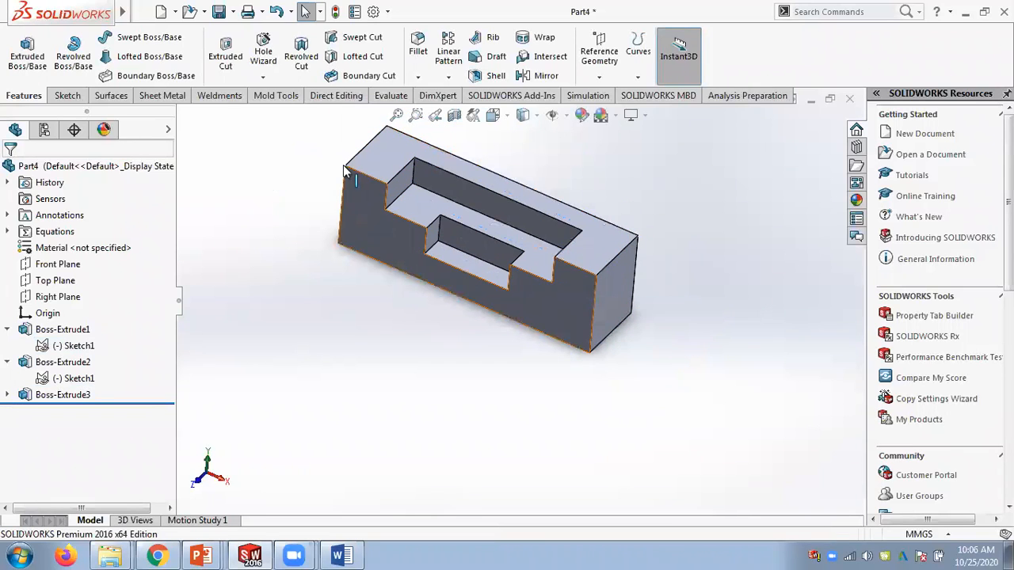
Extrude the outermost U-shaped region of the shared sketch 30 mm in the reversed direction, below the sketch plane.
click(77, 345)
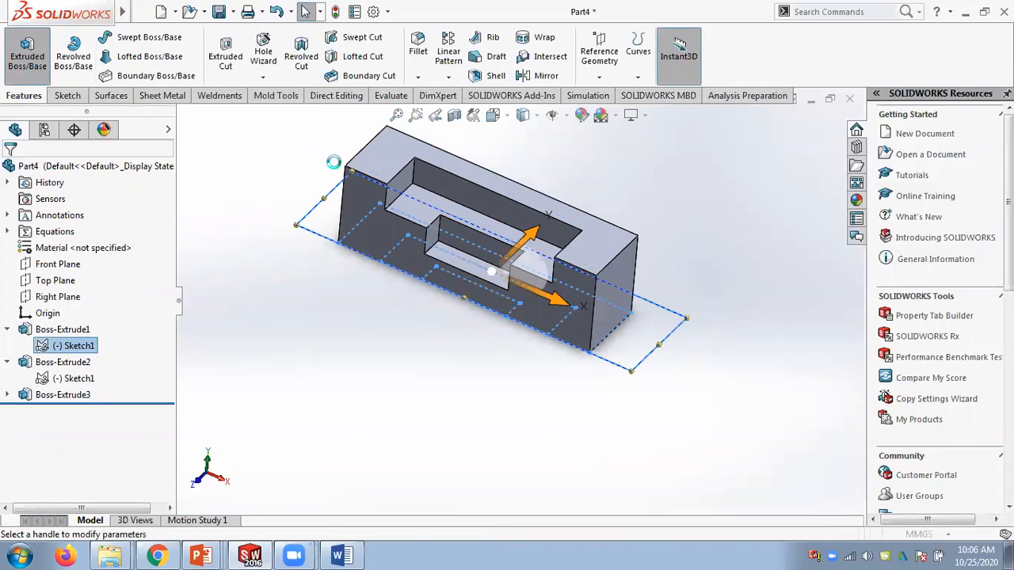
click(27, 52)
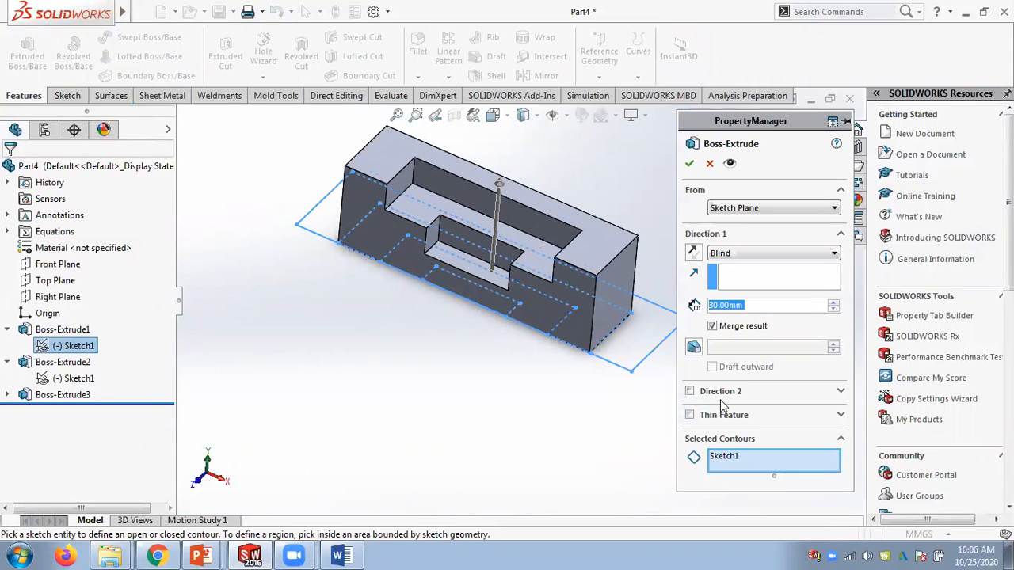
right_click(727, 457)
click(748, 466)
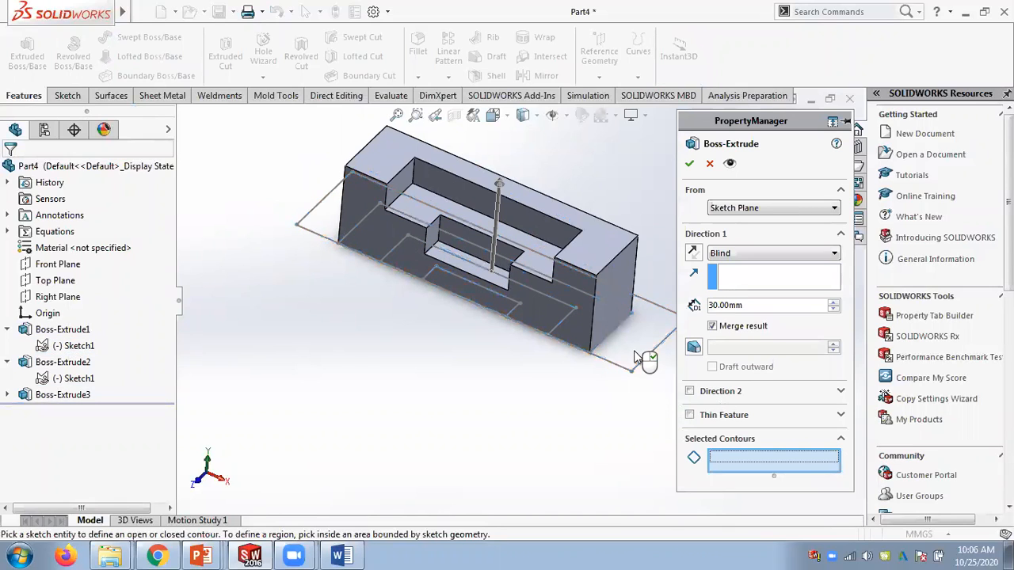
click(646, 354)
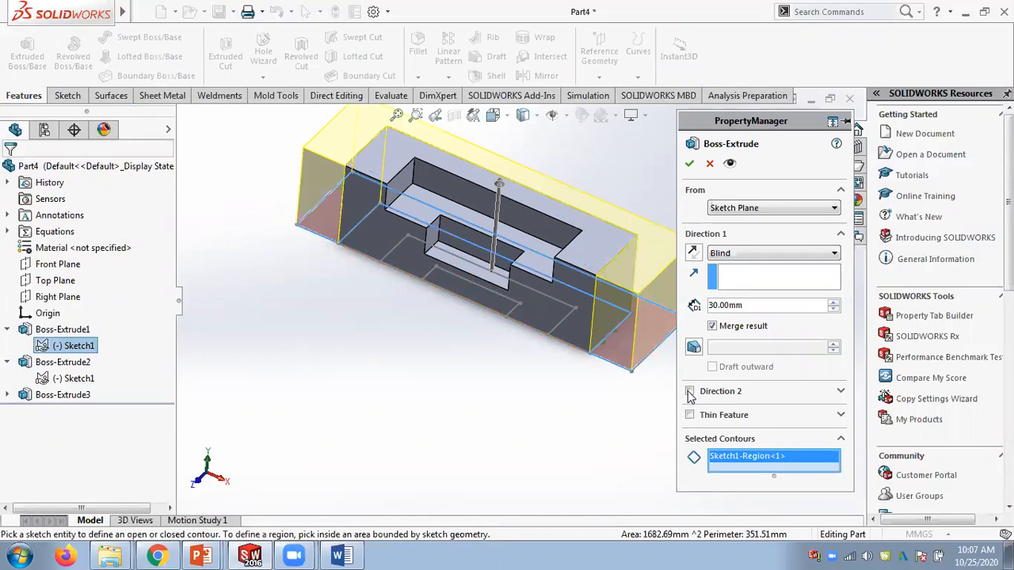
click(694, 252)
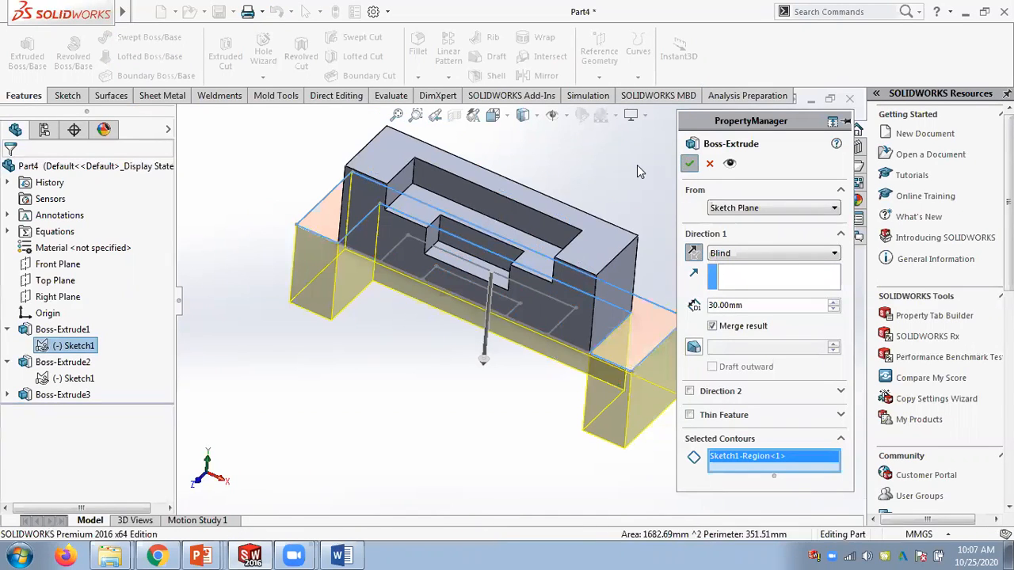
click(688, 164)
middle_drag(645, 208, 784, 222)
mouse_move(717, 212)
middle_down()
mouse_move(622, 297)
mouse_move(674, 281)
middle_up()
Open the shared sketch under the first extrusion for editing, then exit it unchanged and look at the part from another side.
click(73, 363)
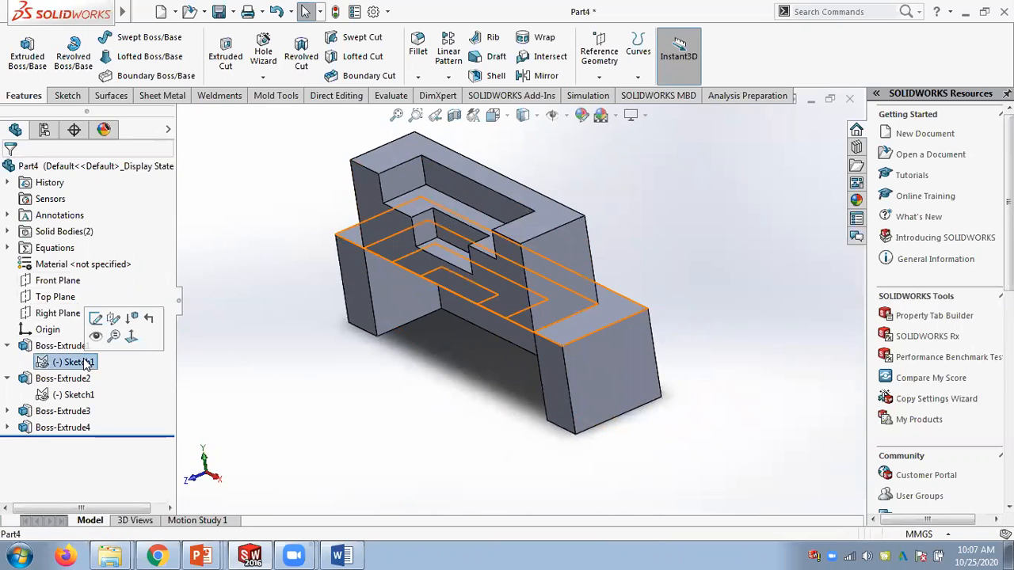
click(99, 335)
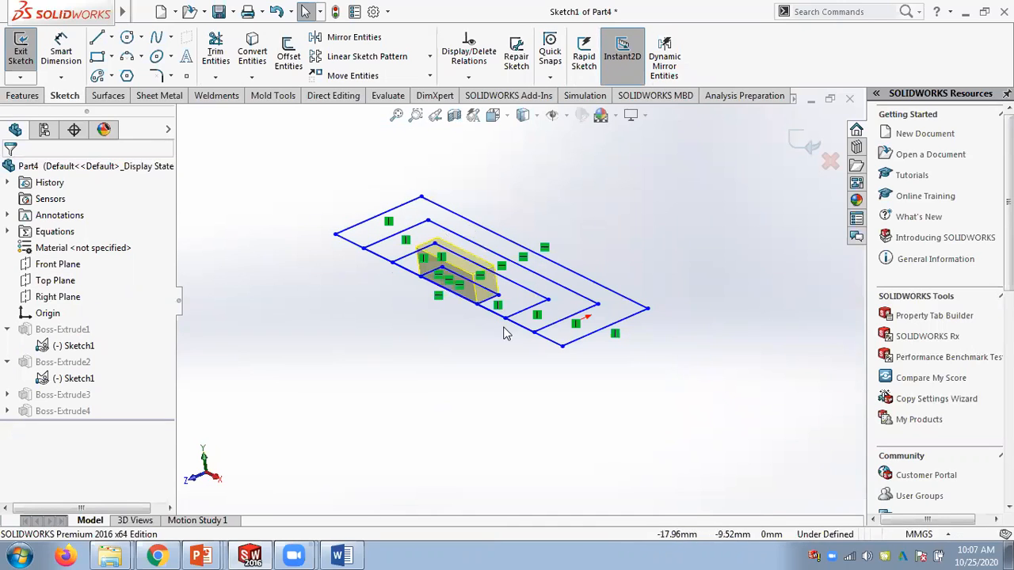
click(806, 142)
mouse_move(675, 190)
middle_down()
mouse_move(678, 179)
mouse_move(788, 180)
mouse_move(760, 217)
middle_up()
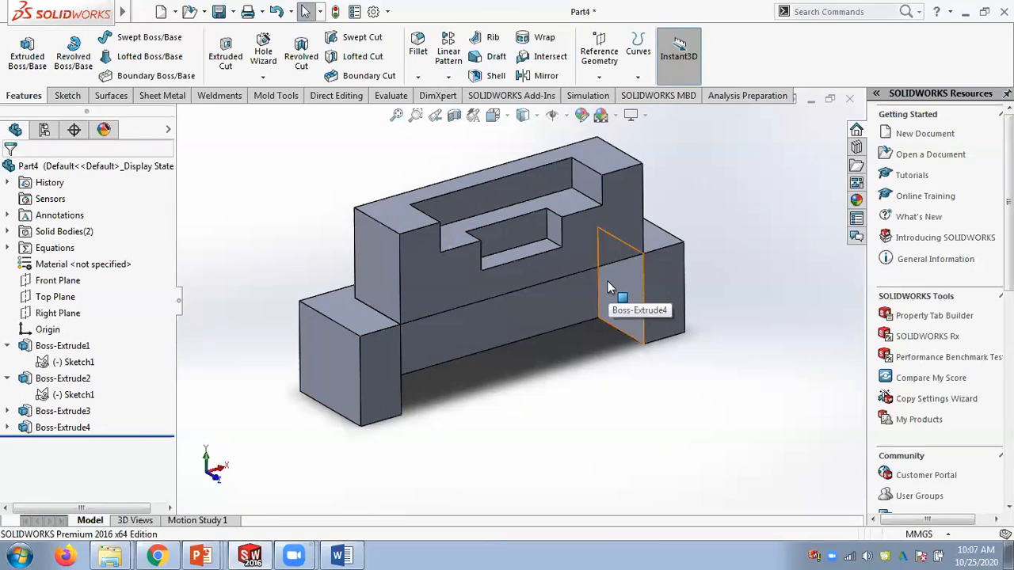
Delete the Boss-Extrude1 feature together with its dependent extrusions, and delete the remaining Boss-Extrude4 feature.
right_click(83, 352)
click(110, 345)
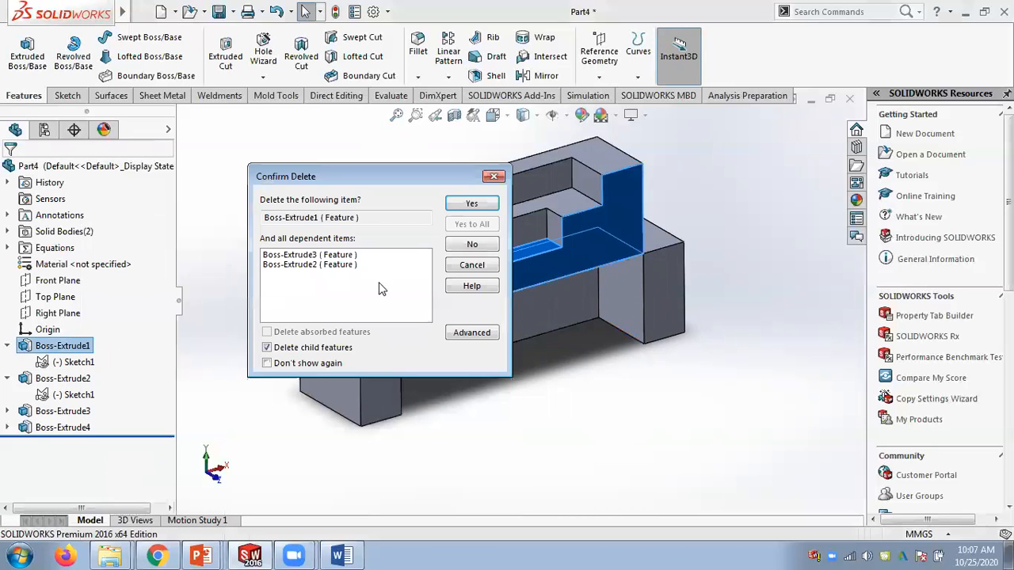
click(491, 204)
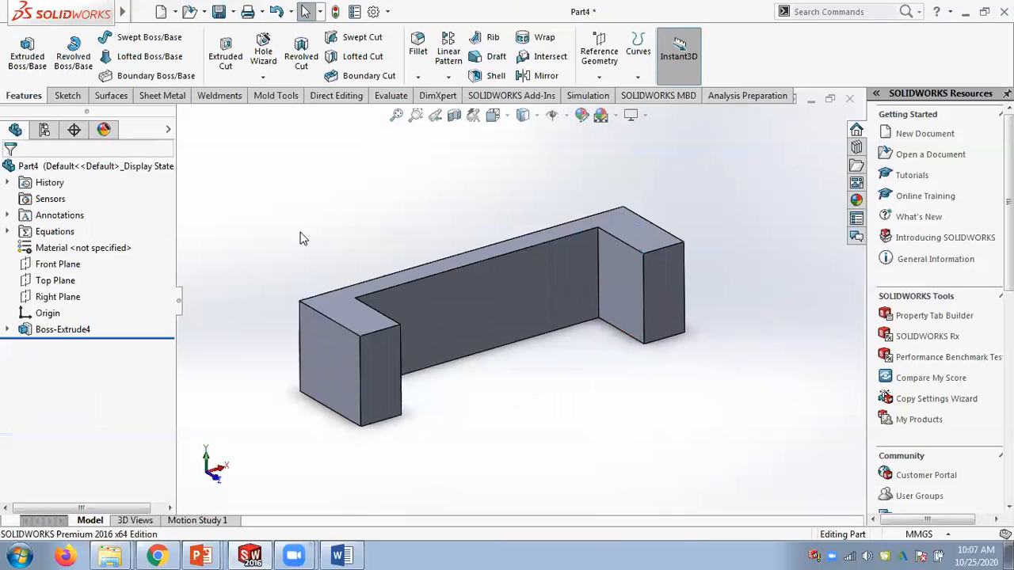
right_click(82, 331)
click(119, 345)
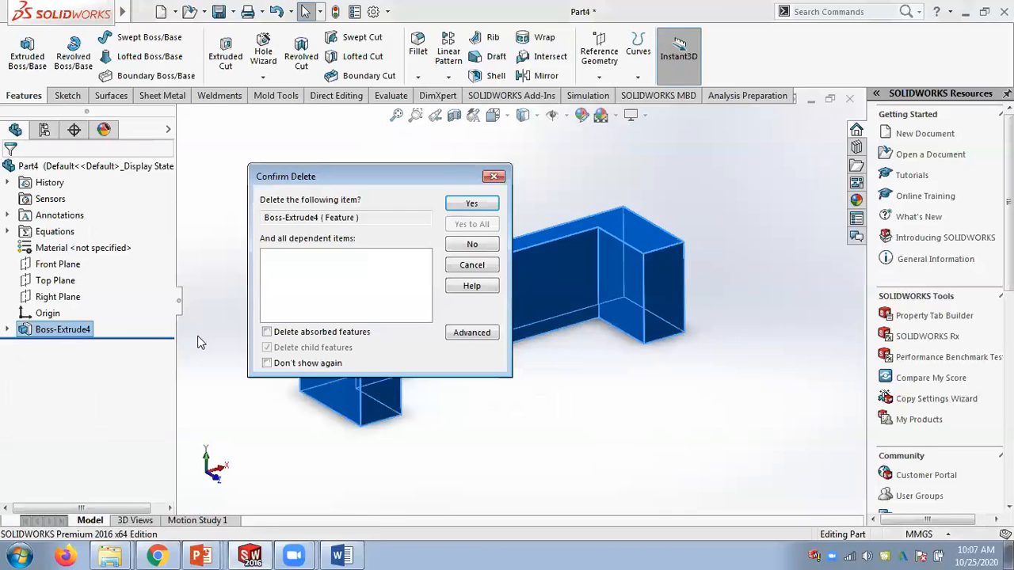
click(472, 204)
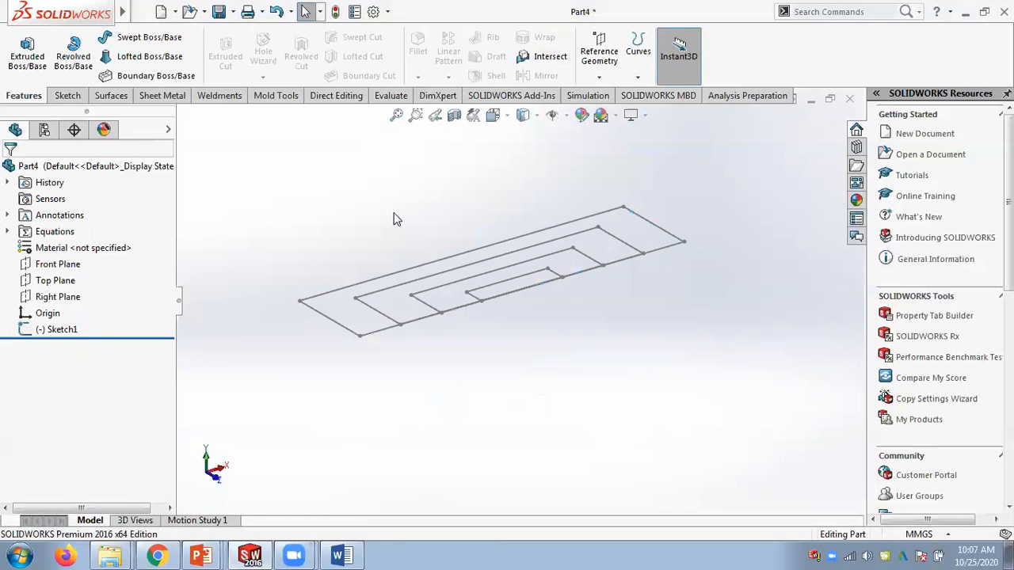
Delete the leftover sketch of nested rectangles from the part.
right_click(65, 328)
click(99, 358)
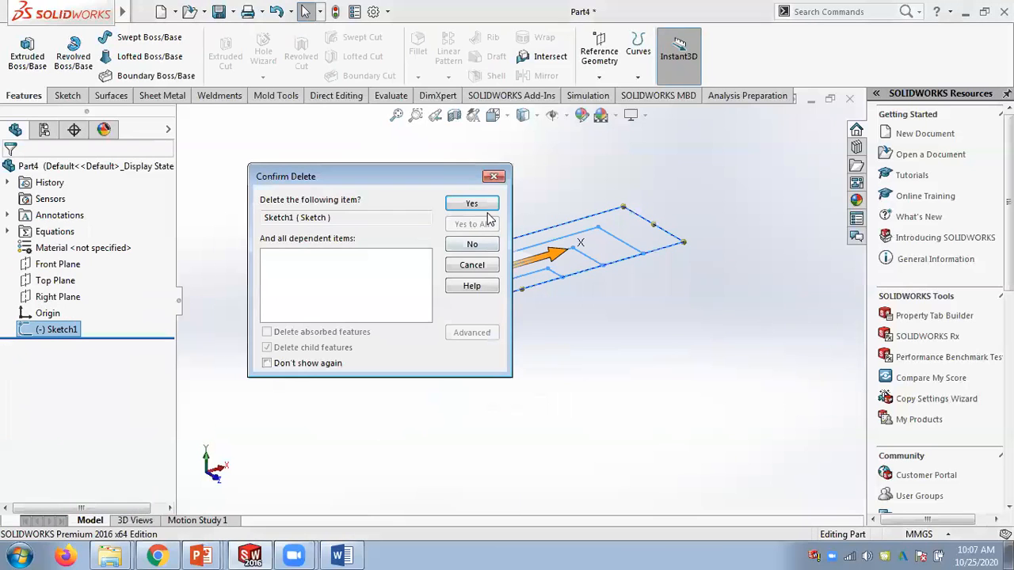
click(472, 204)
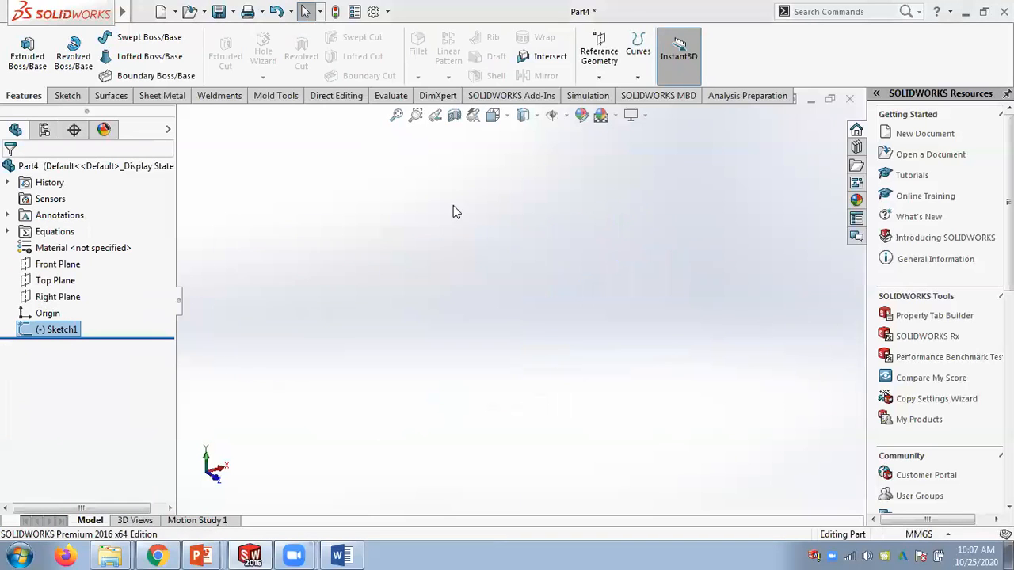
Start a sketch on the Front Plane and draw a wide, flat centre rectangle centred on the origin.
click(45, 267)
click(47, 244)
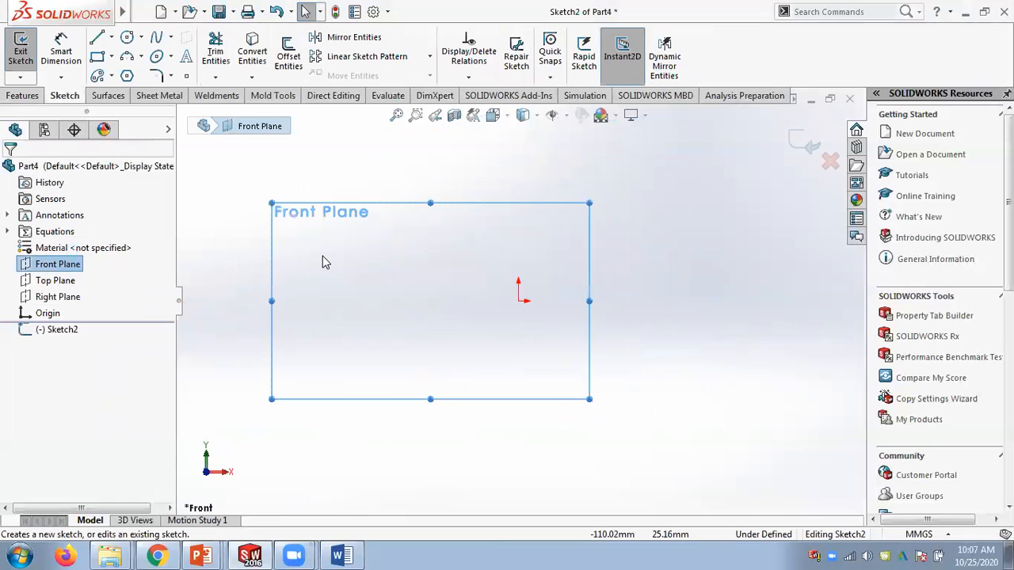
click(111, 57)
click(131, 93)
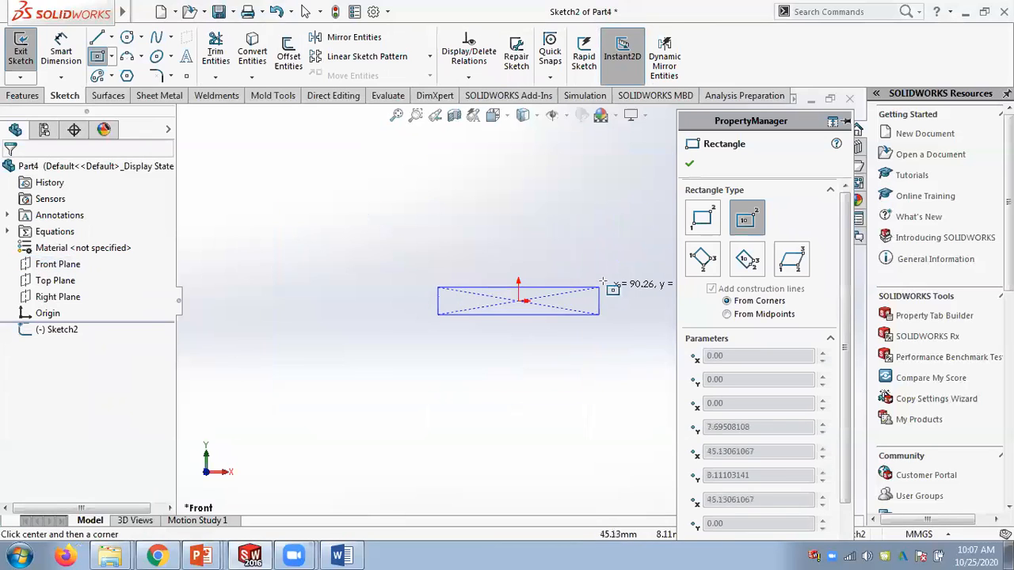
click(606, 318)
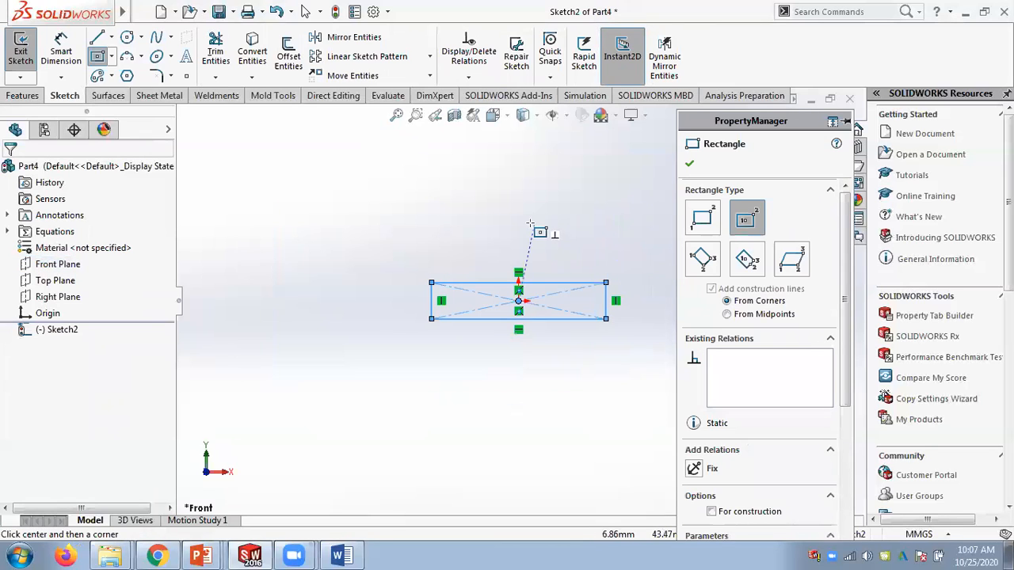
Draw three lines from the rectangle's upper corners to form a second adjoining rectangle of equal width above it.
click(96, 40)
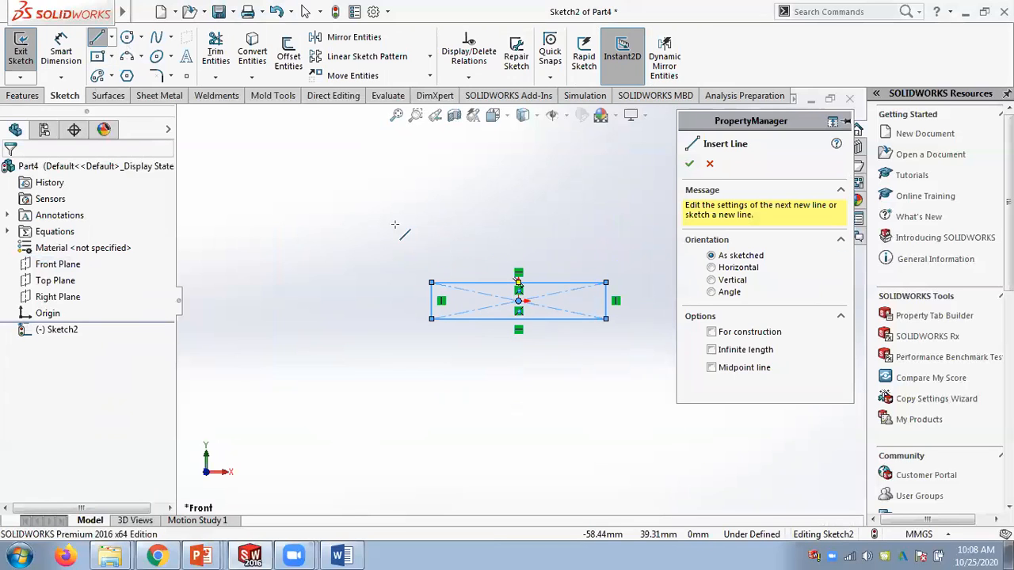
click(432, 282)
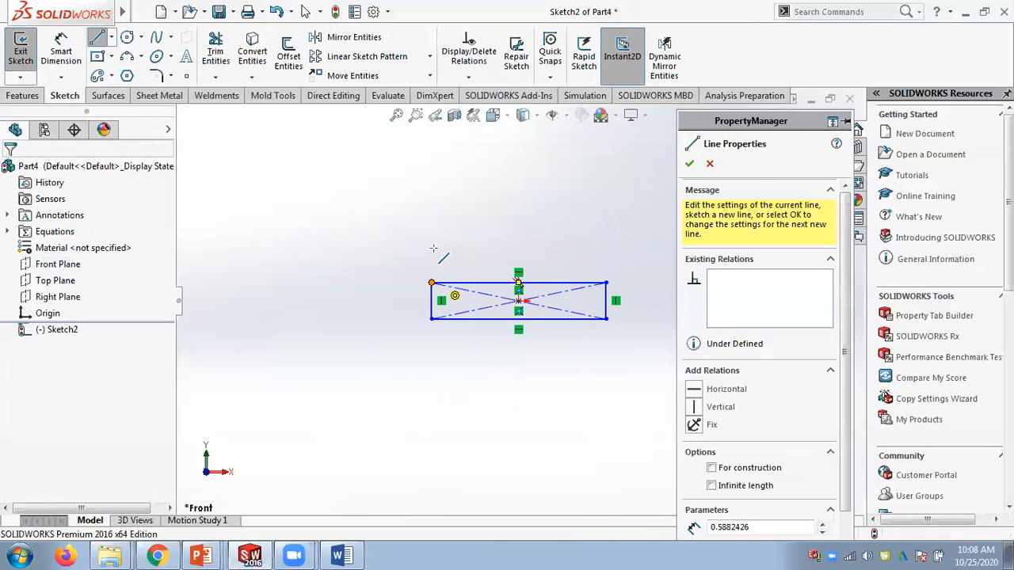
click(432, 247)
click(606, 248)
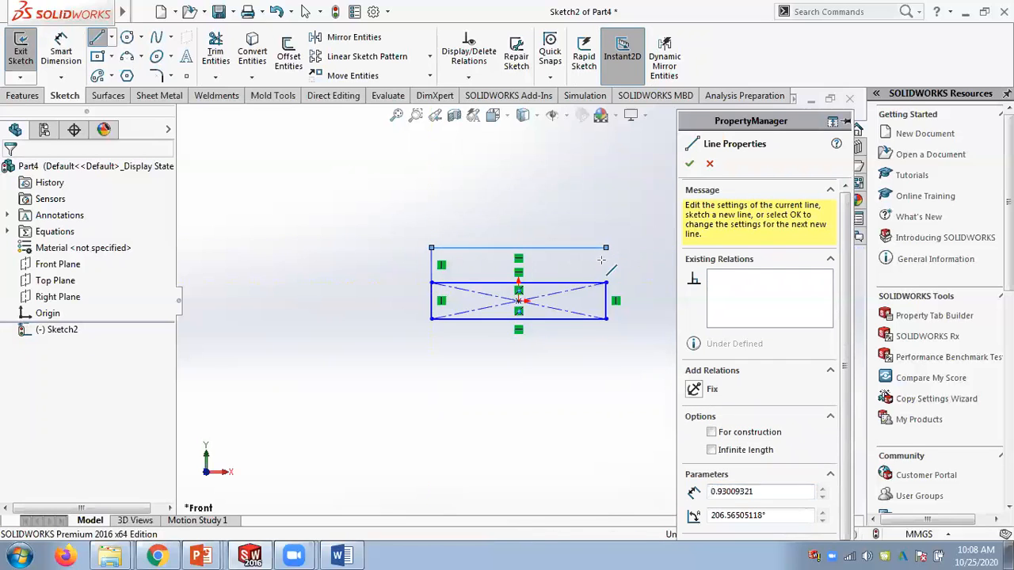
click(606, 283)
key(Escape)
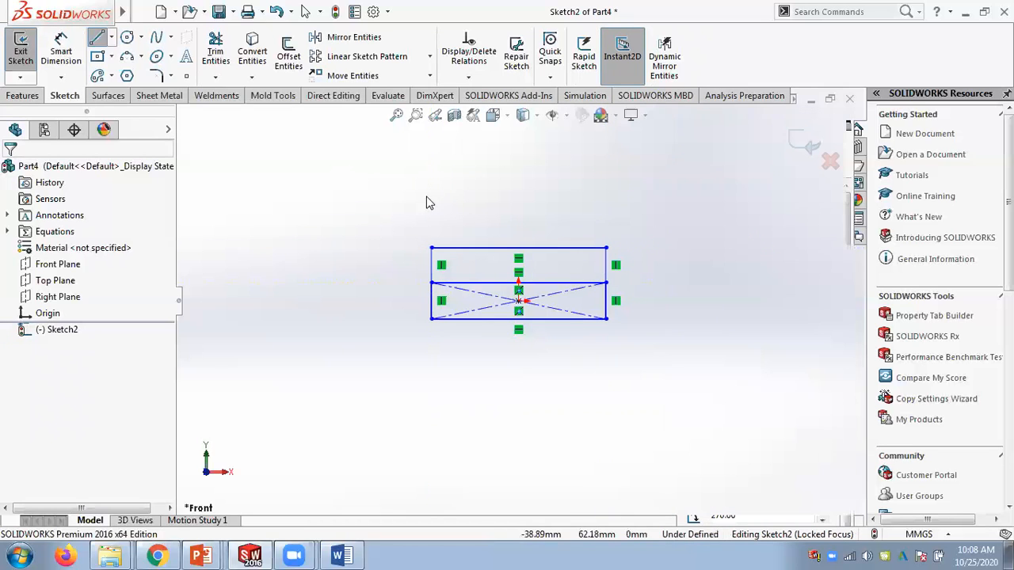
Add a third adjoining rectangle about 21 mm high above the second with three more lines.
click(97, 37)
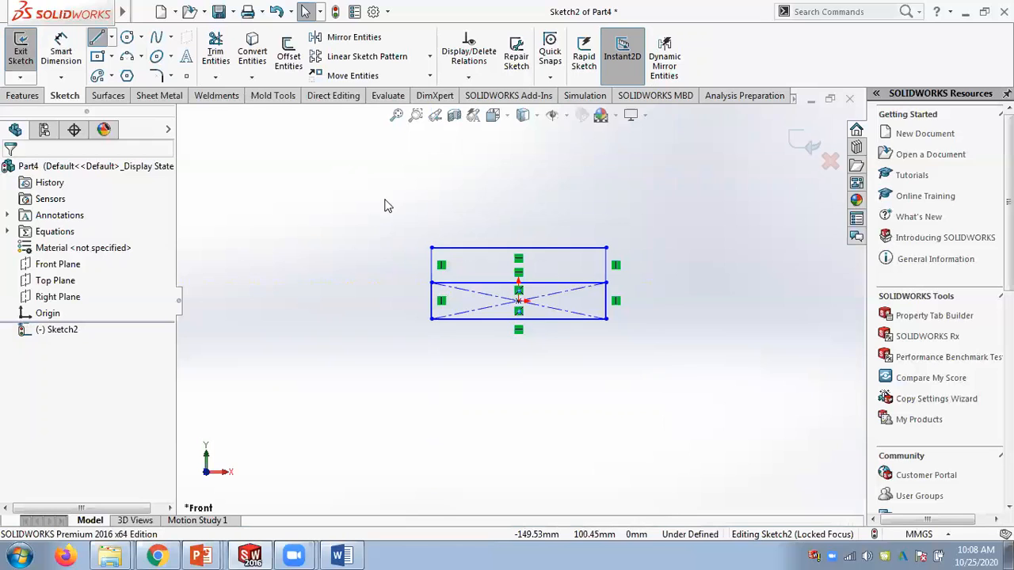
click(432, 247)
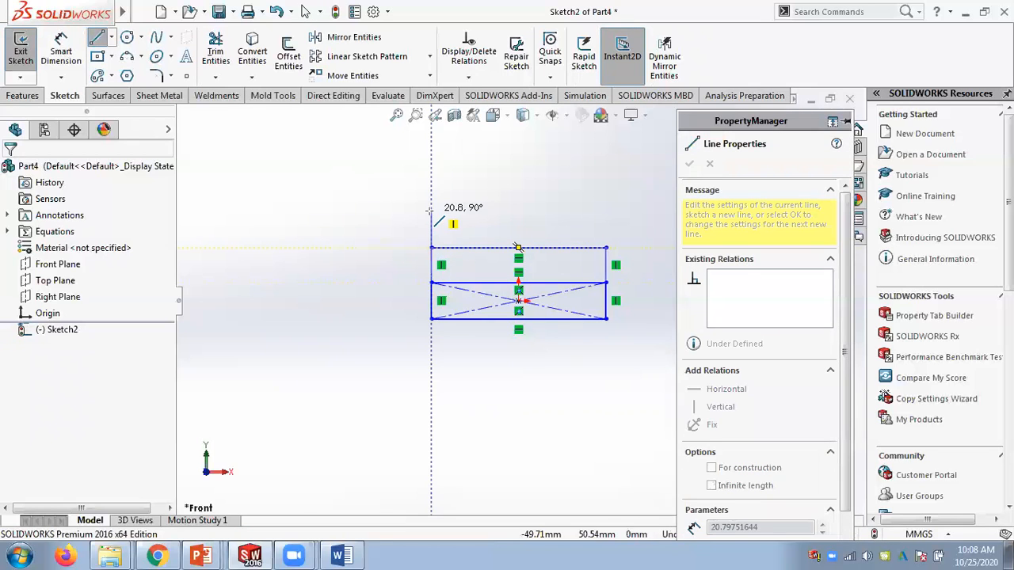
click(431, 210)
click(606, 210)
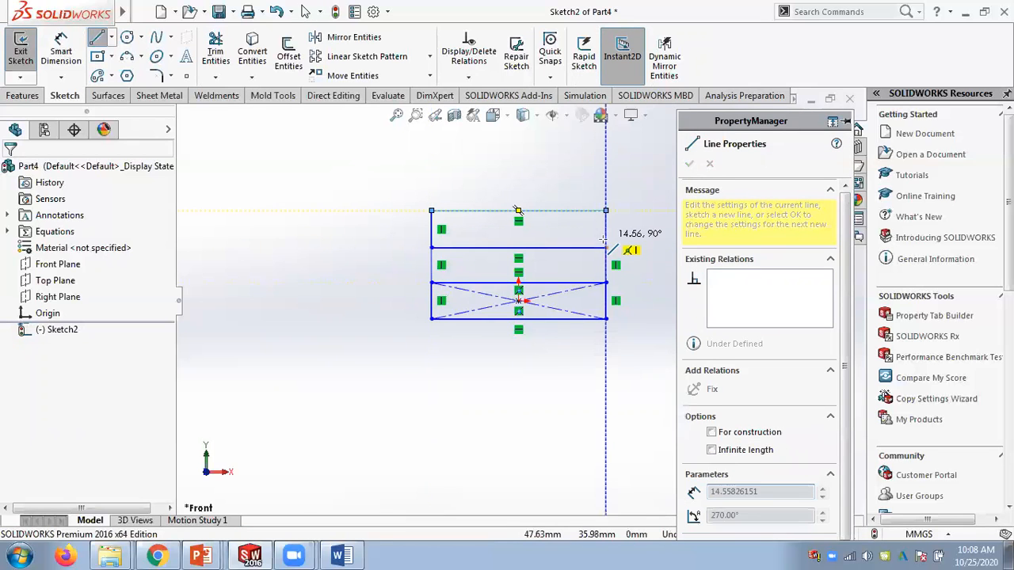
click(605, 248)
key(Escape)
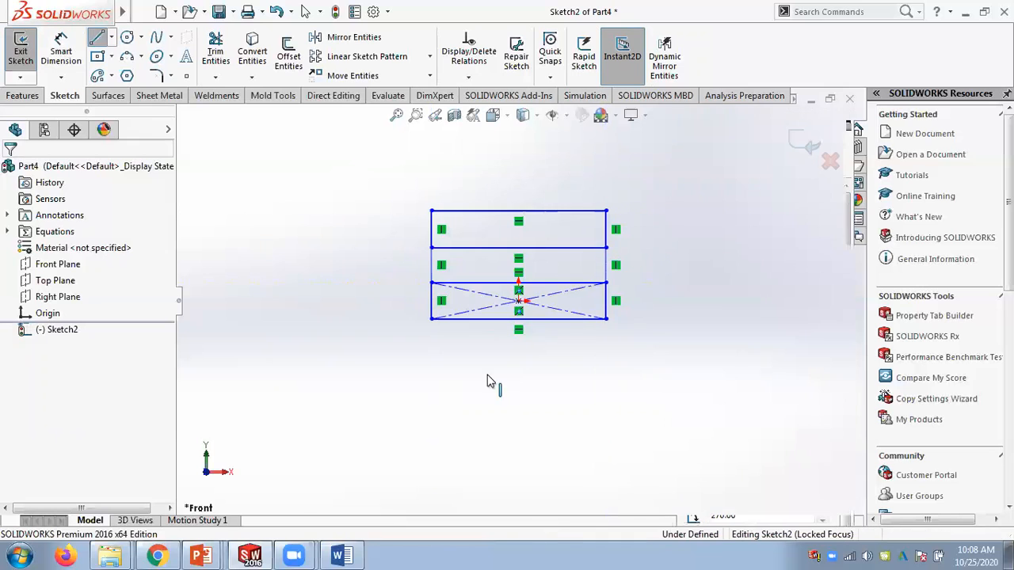
Extrude only the region of the first rectangle, the one around the origin, to a blind depth of 10 mm.
mouse_move(522, 369)
middle_down()
mouse_move(516, 229)
mouse_move(530, 208)
mouse_move(479, 191)
middle_up()
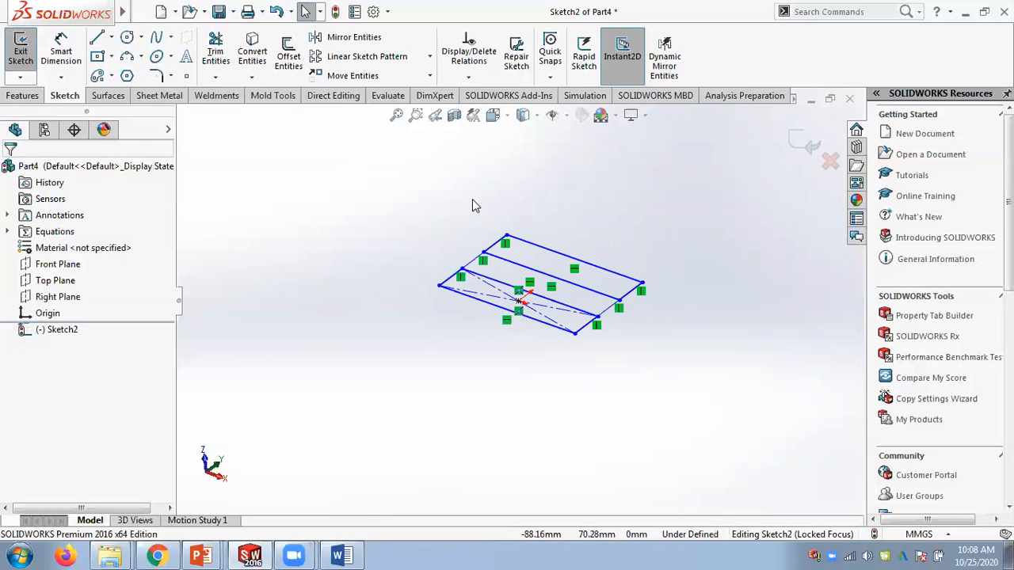
click(22, 95)
click(27, 55)
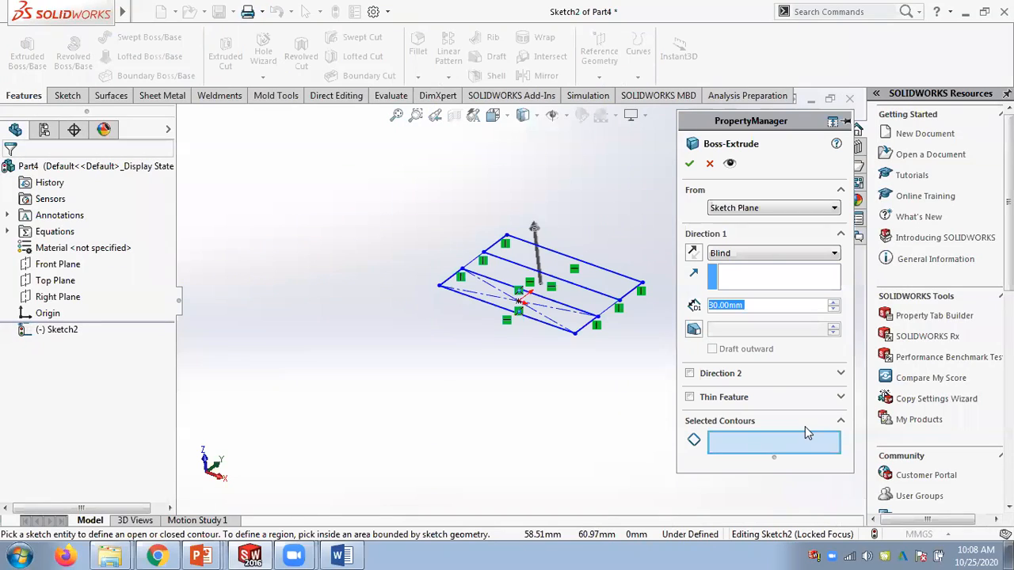
click(582, 328)
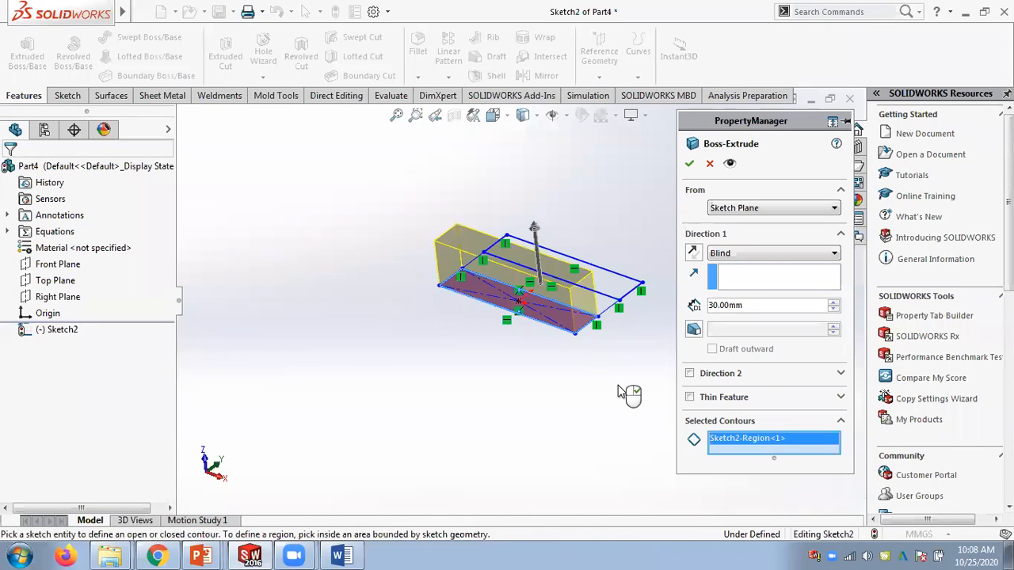
drag(746, 308, 665, 302)
text(10)
key(Return)
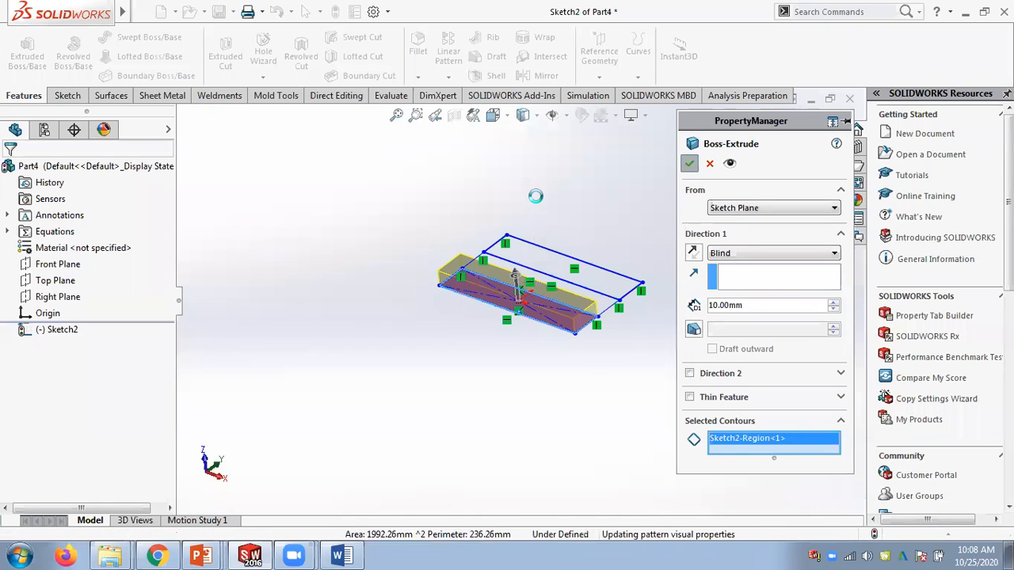
key(Return)
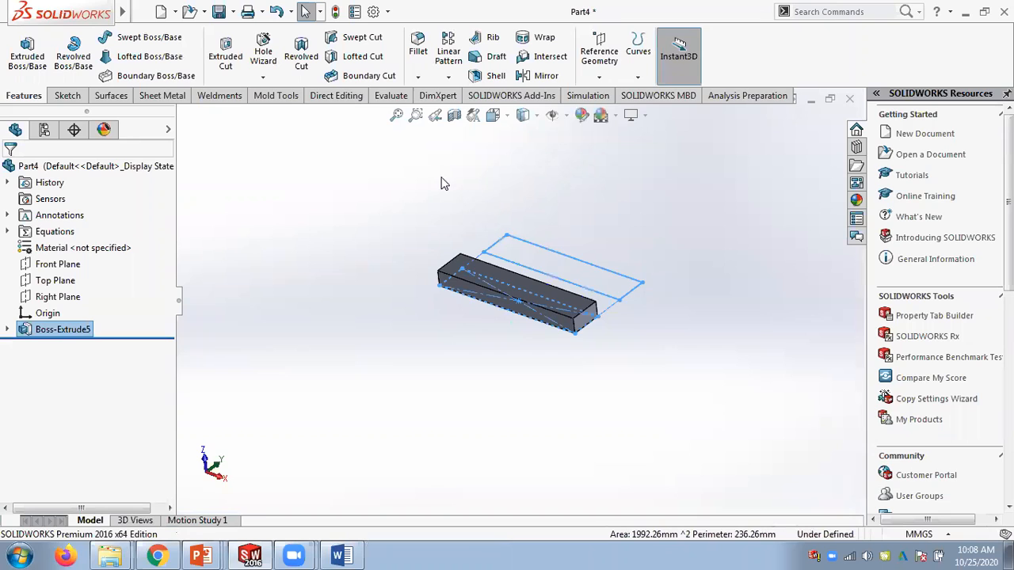
Reuse the sketch under the first extrusion to extrude its middle rectangle region 20 mm, merged with the body.
click(8, 329)
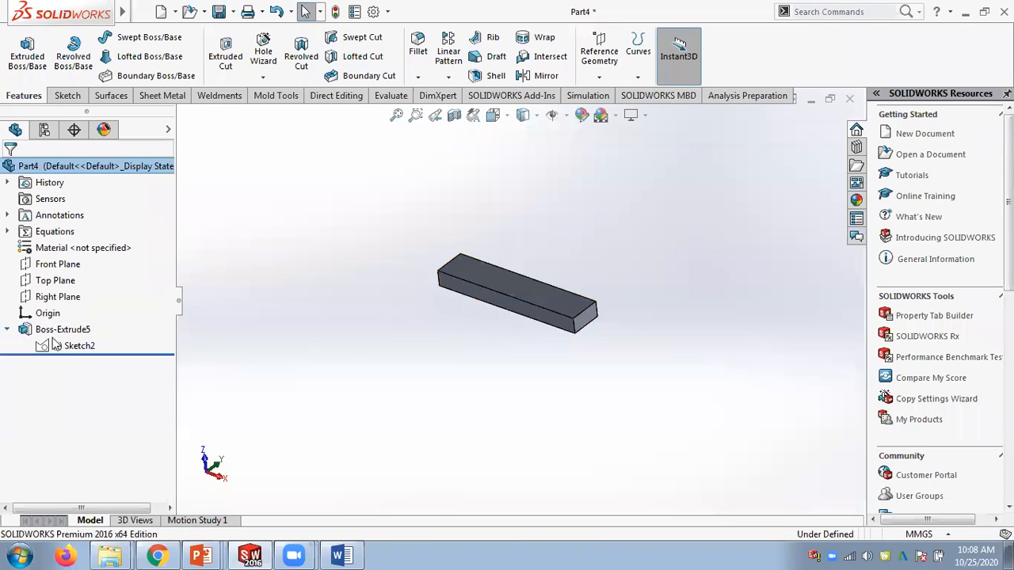
click(73, 347)
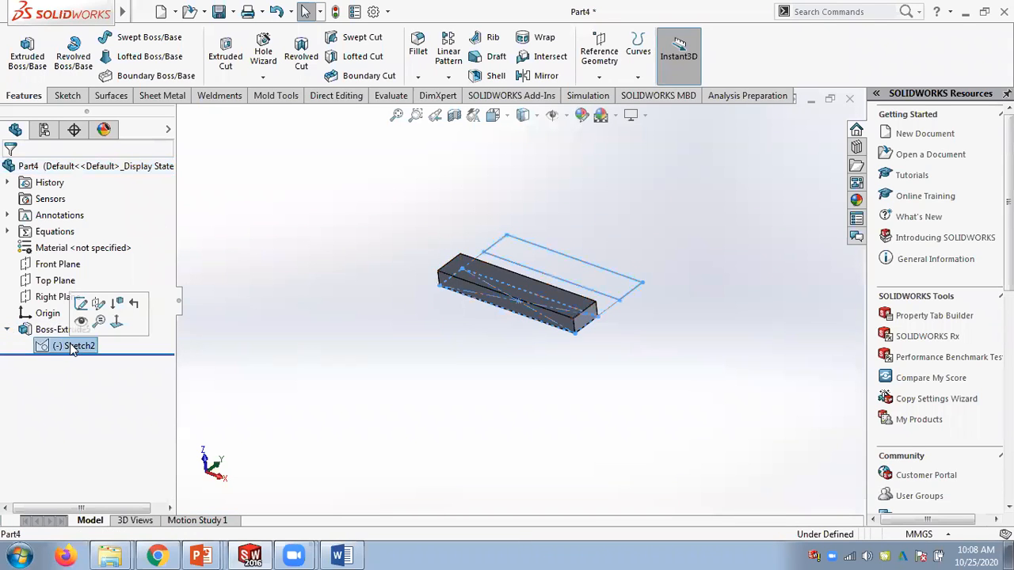
click(27, 52)
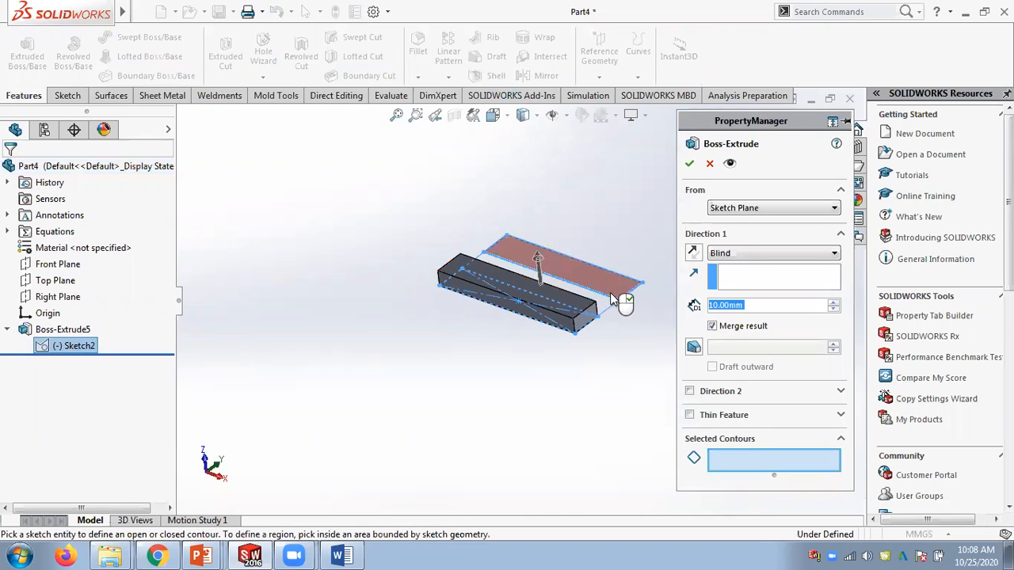
drag(752, 307, 669, 296)
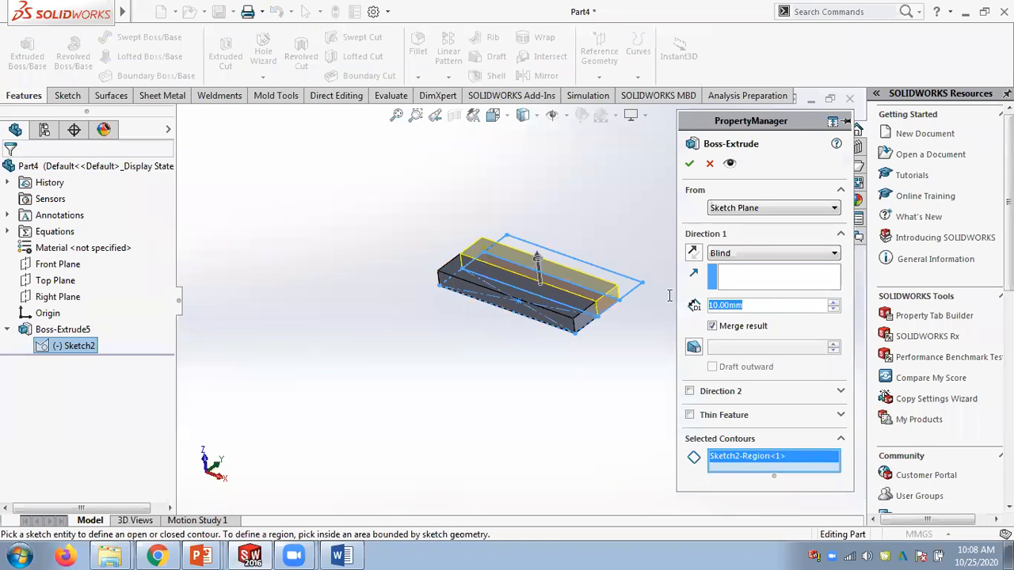
click(833, 301)
click(690, 163)
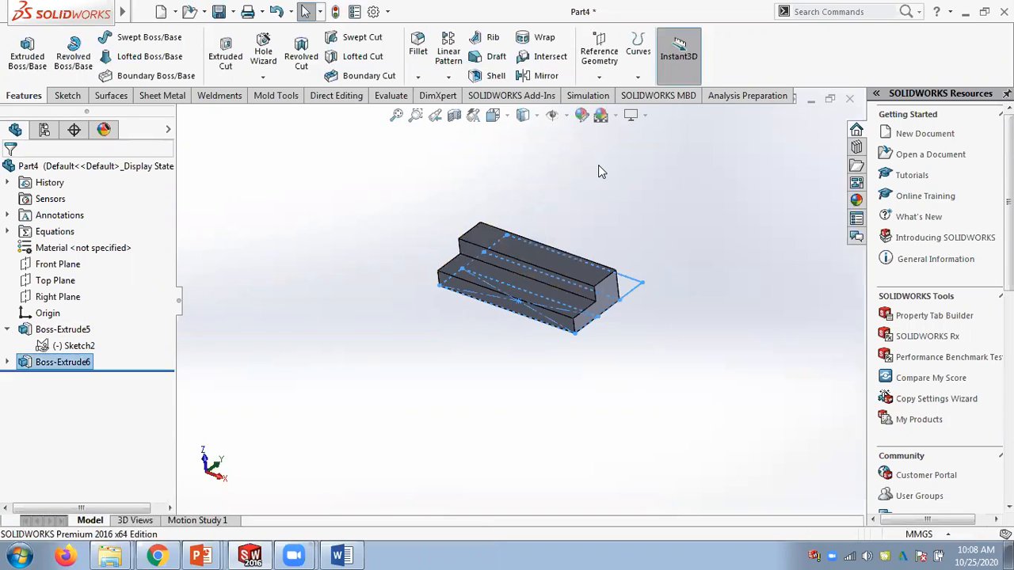
Extrude the remaining outer rectangle region of the same shared sketch 30 mm to form the highest stair step.
click(83, 345)
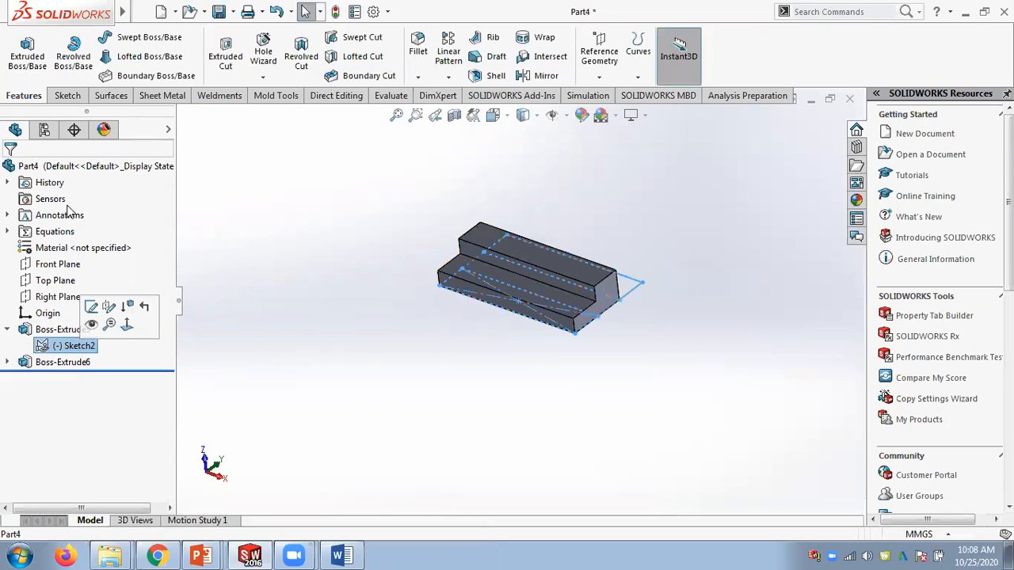
click(27, 52)
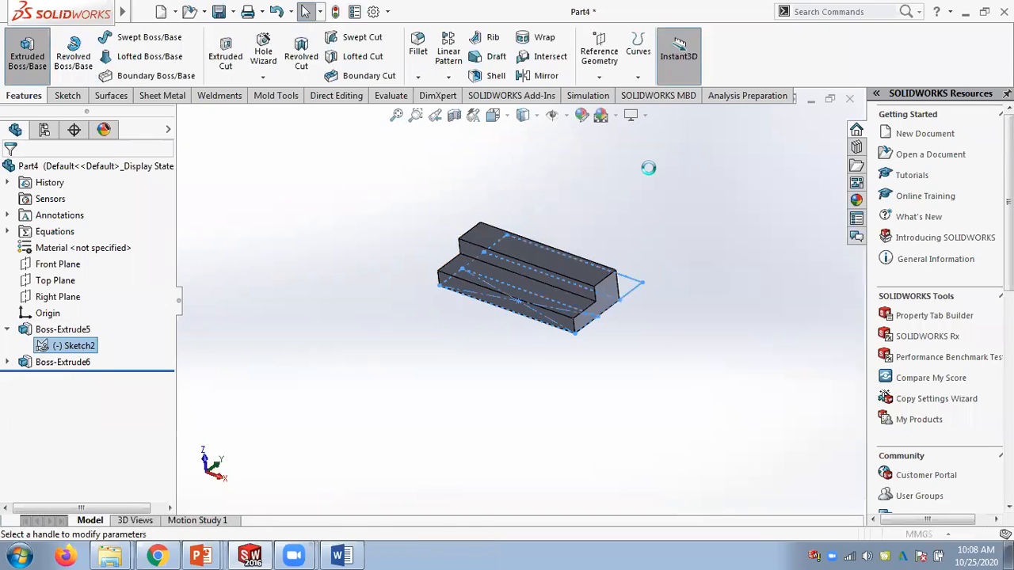
click(638, 288)
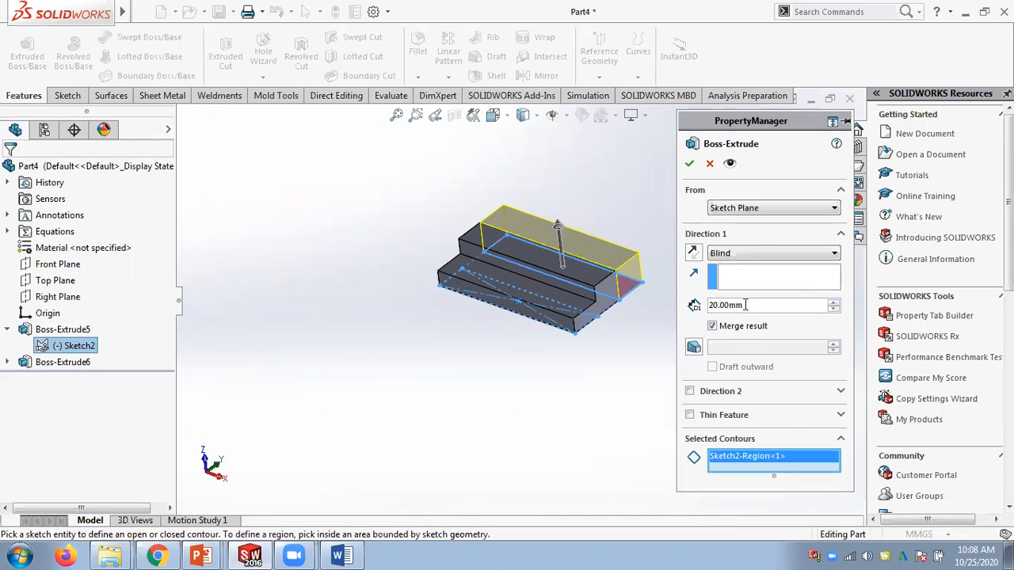
click(833, 302)
click(690, 163)
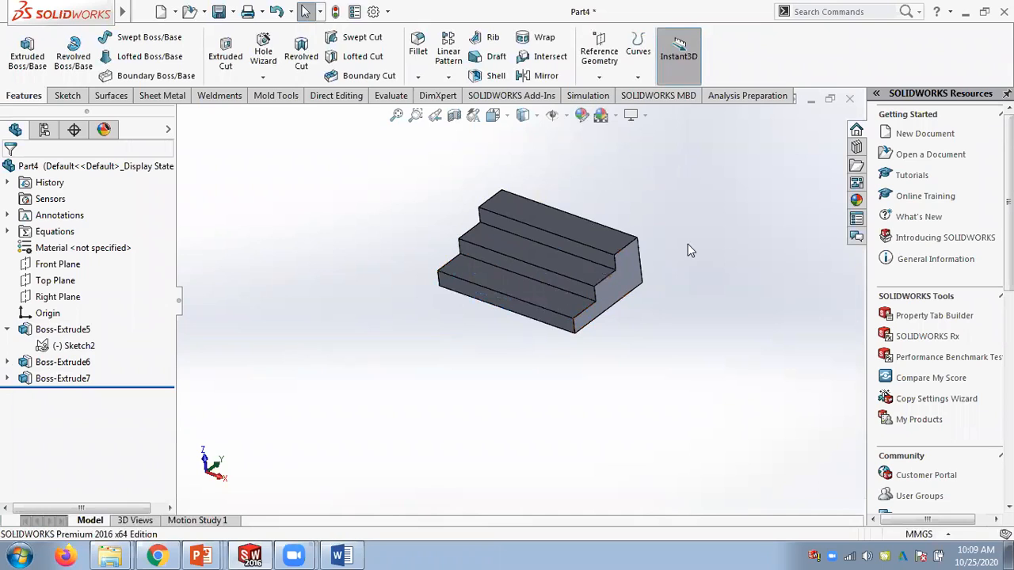
Expand the second and third extrusions in the feature tree and examine which sketch each of the three extrusions uses.
click(74, 345)
click(7, 362)
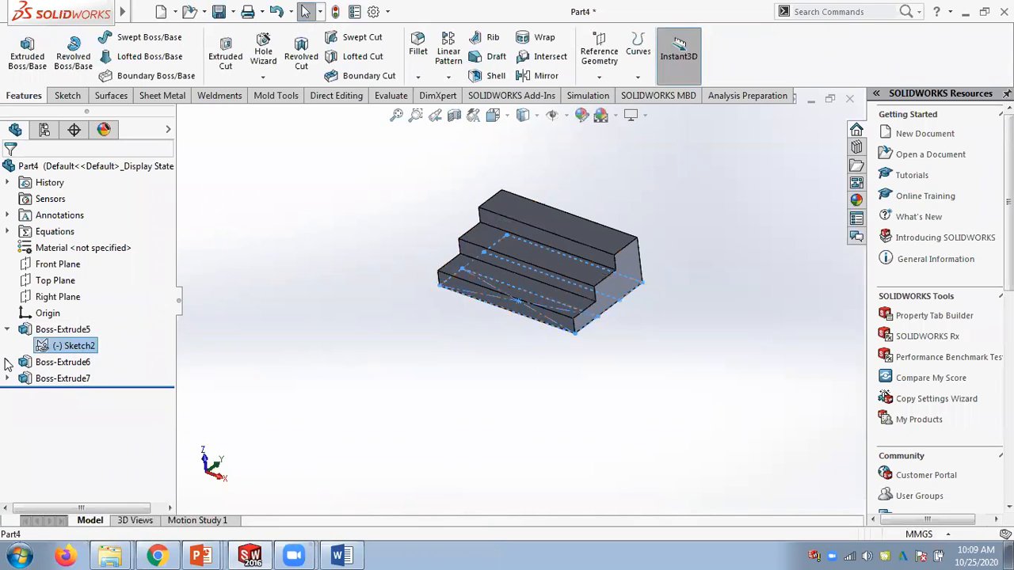
click(74, 377)
click(7, 395)
click(57, 412)
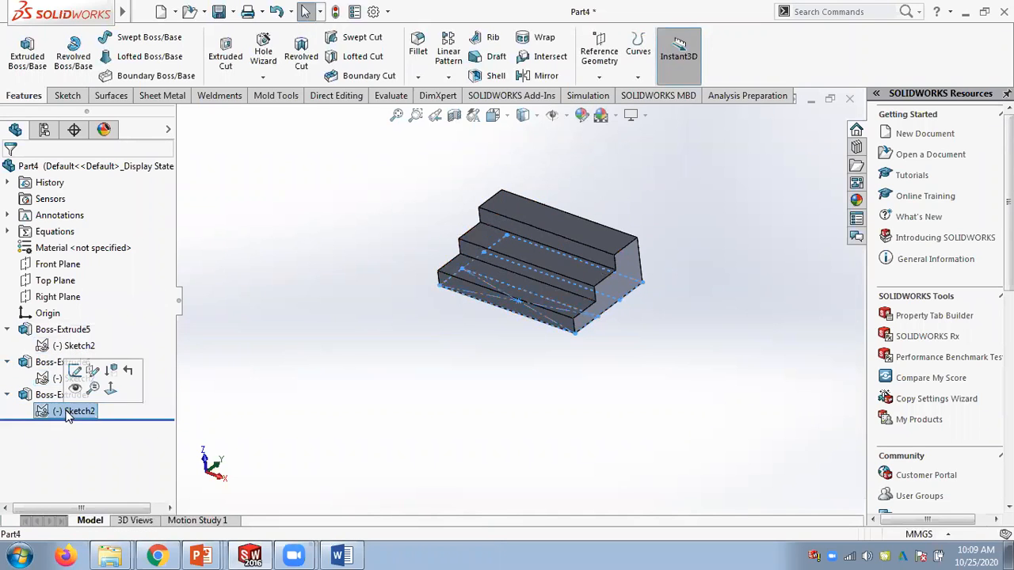
click(375, 356)
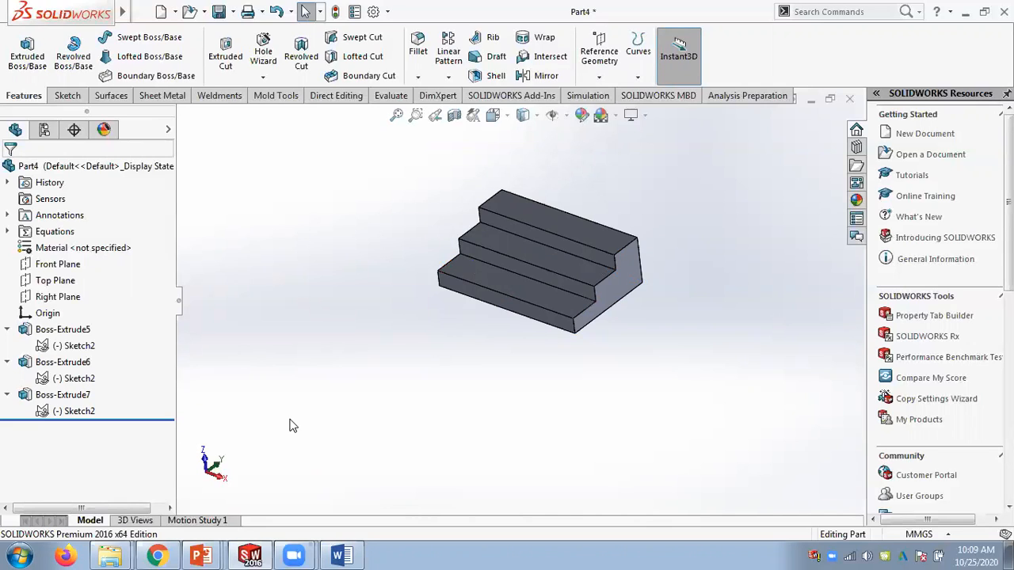
Open the shared sketch for editing, look through the entity-transform and relation commands, and exit the sketch unchanged.
click(202, 554)
click(75, 346)
click(72, 307)
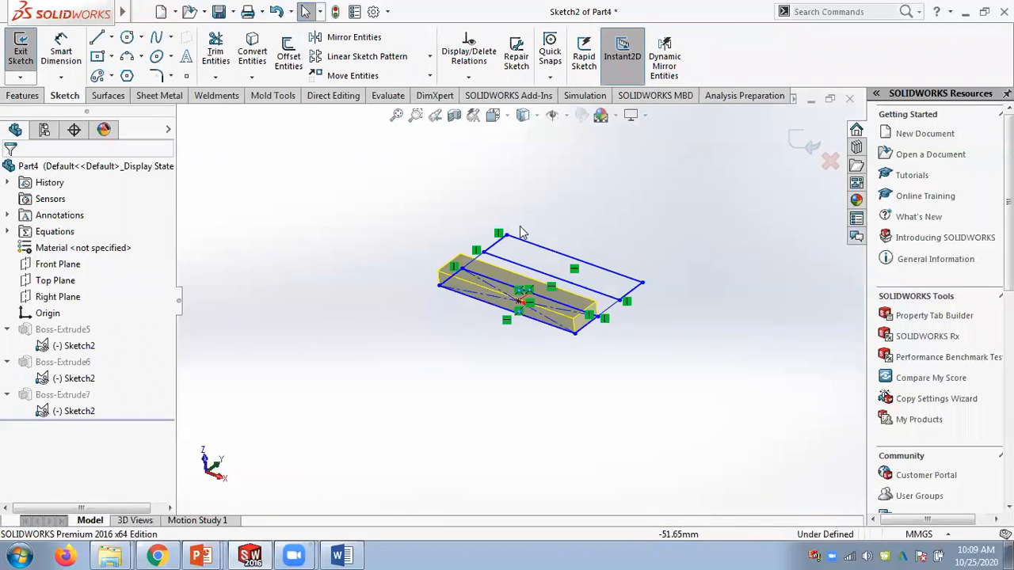
click(428, 76)
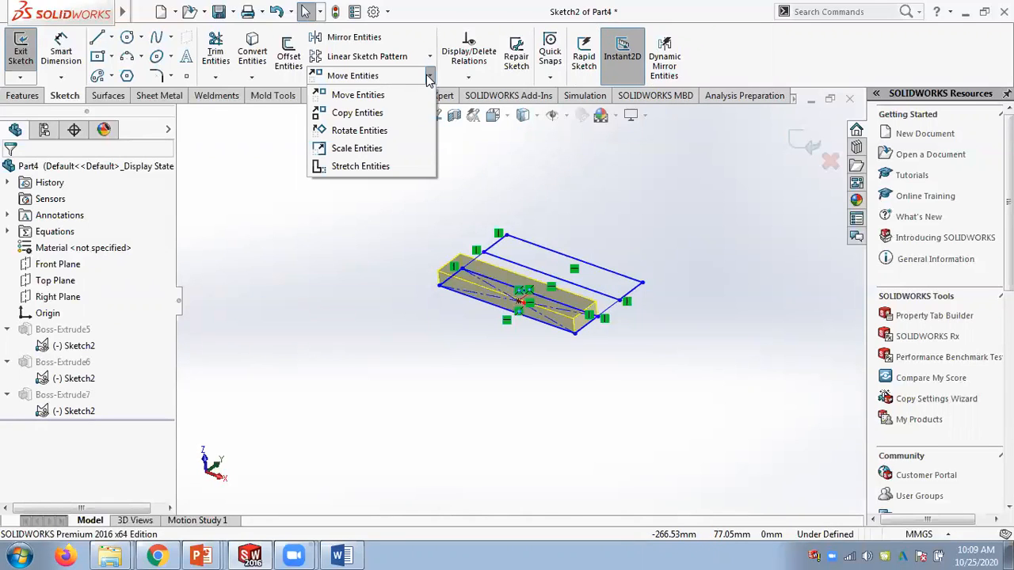
click(468, 77)
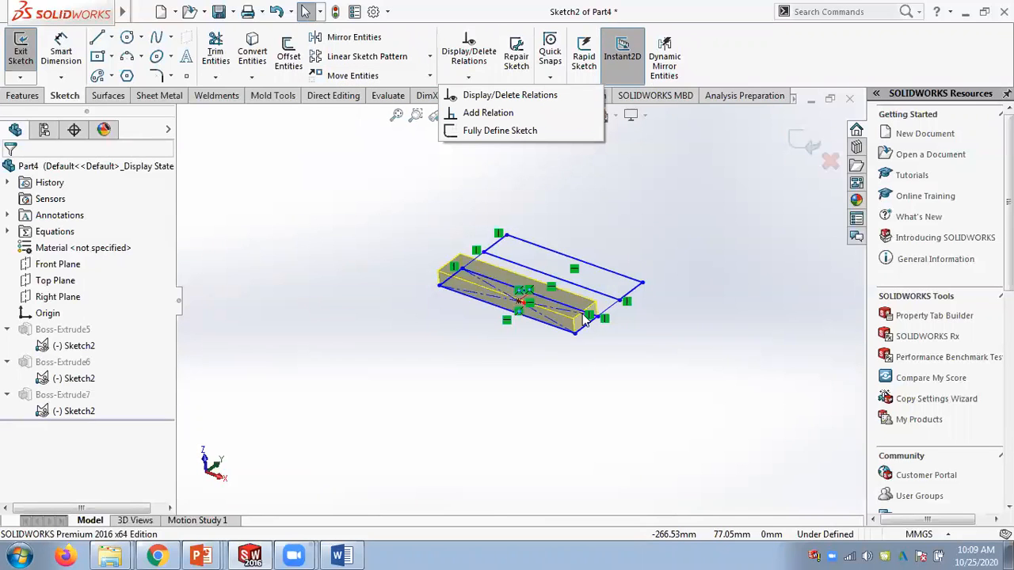
click(806, 145)
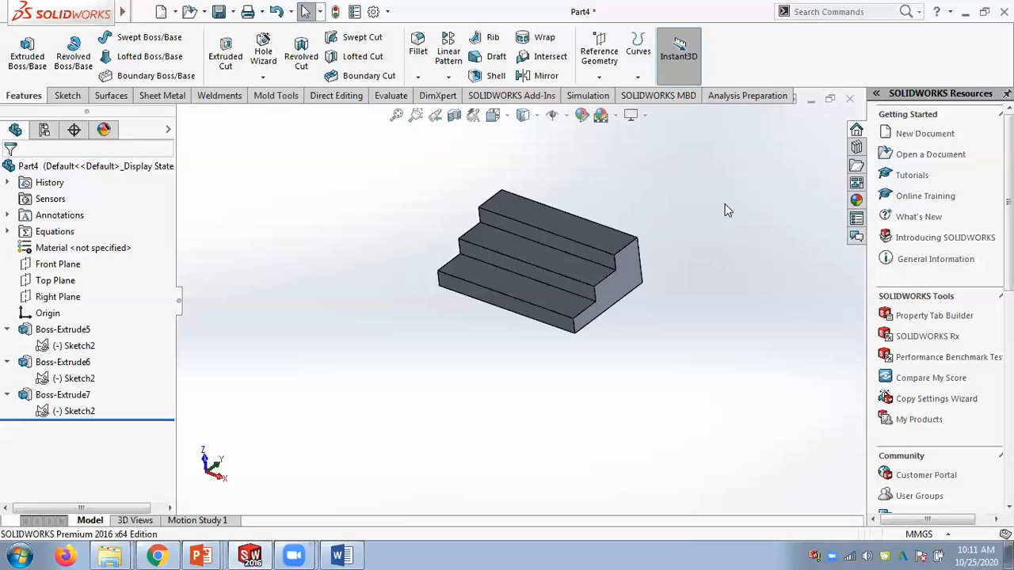
Close the stair-shaped part document without saving it.
scroll(621, 196, down, 2)
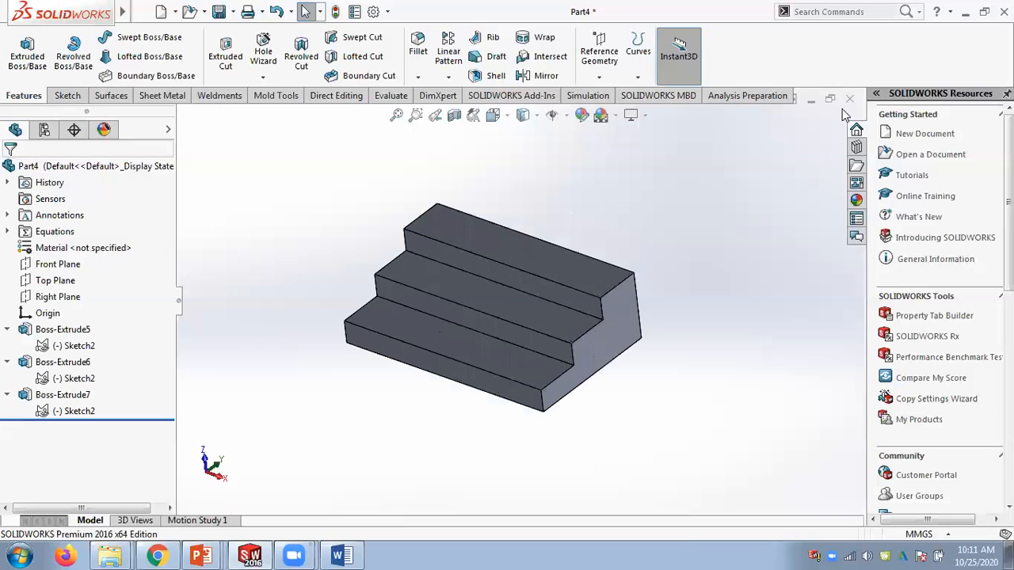
click(79, 98)
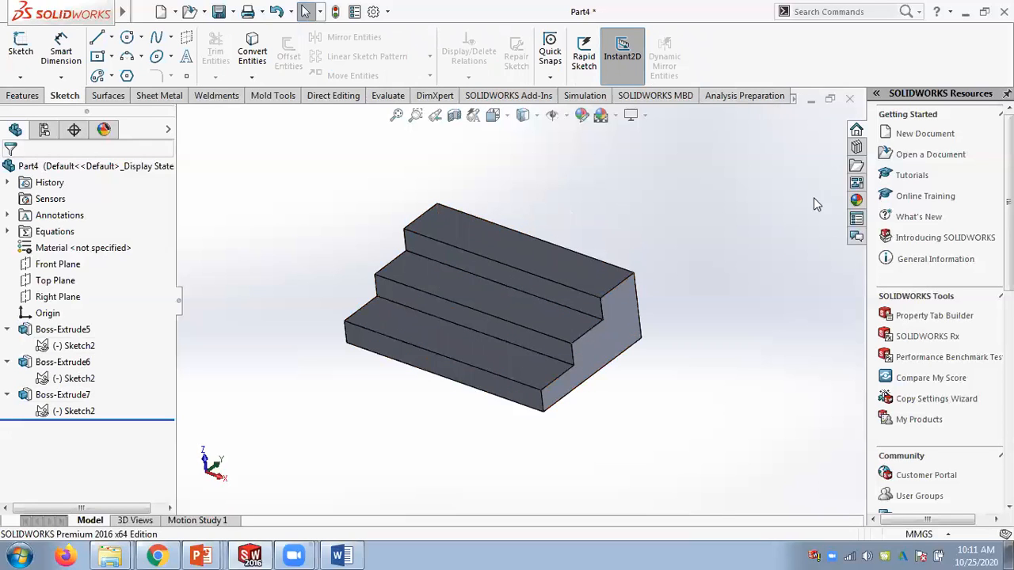
click(849, 99)
click(513, 297)
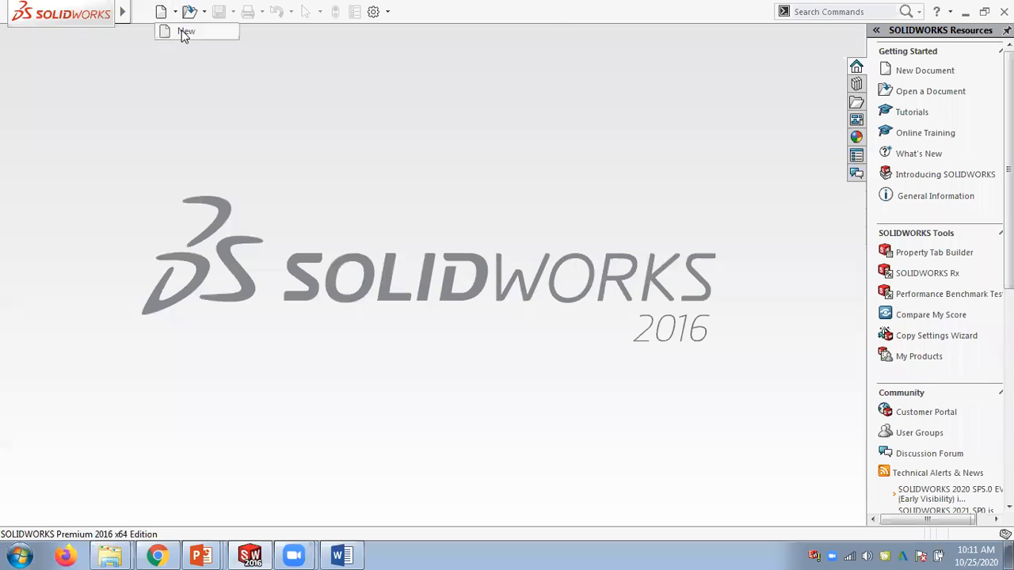
Create a new part document and start a sketch on the Top Plane.
click(161, 12)
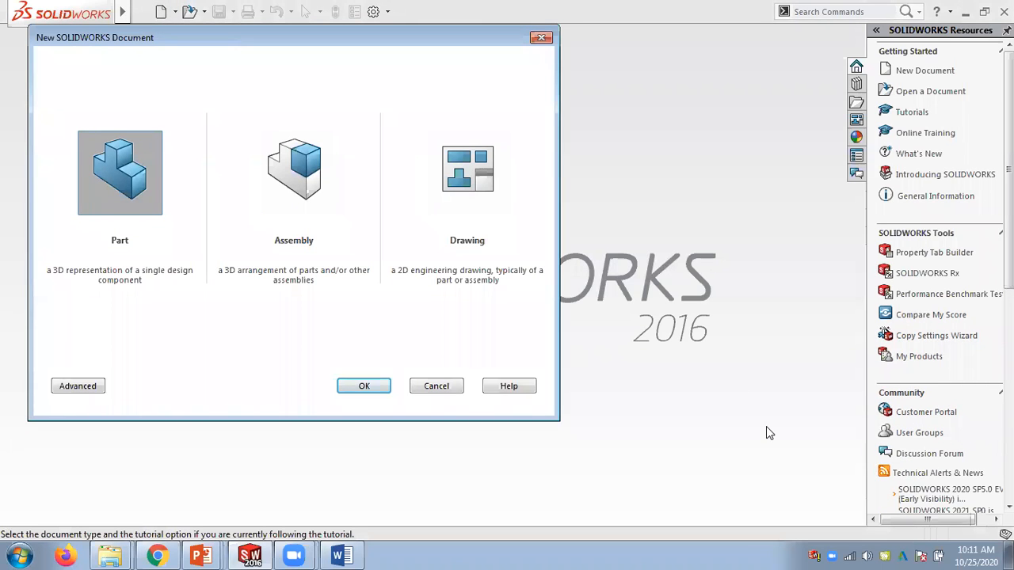
double_click(136, 186)
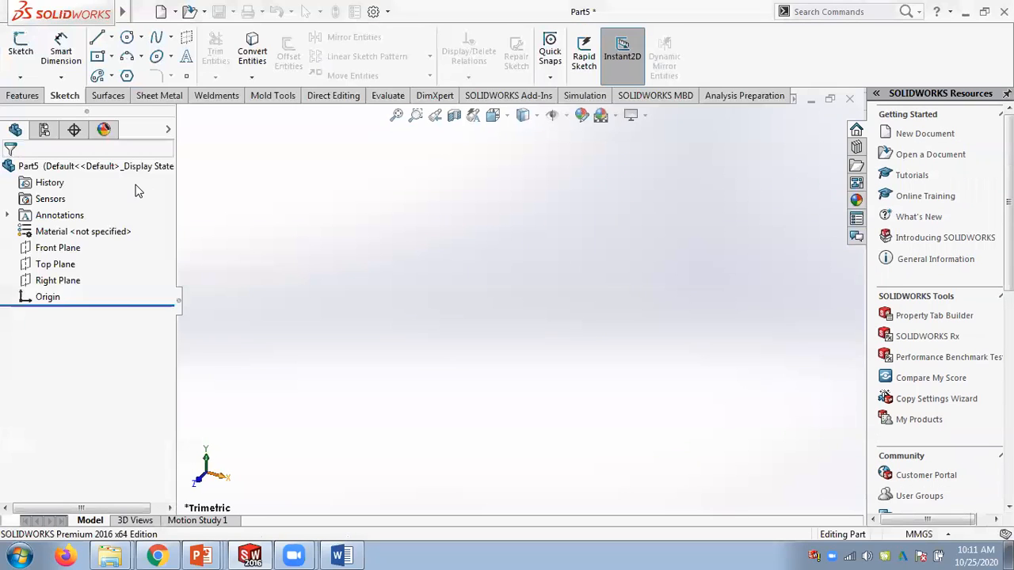
click(56, 263)
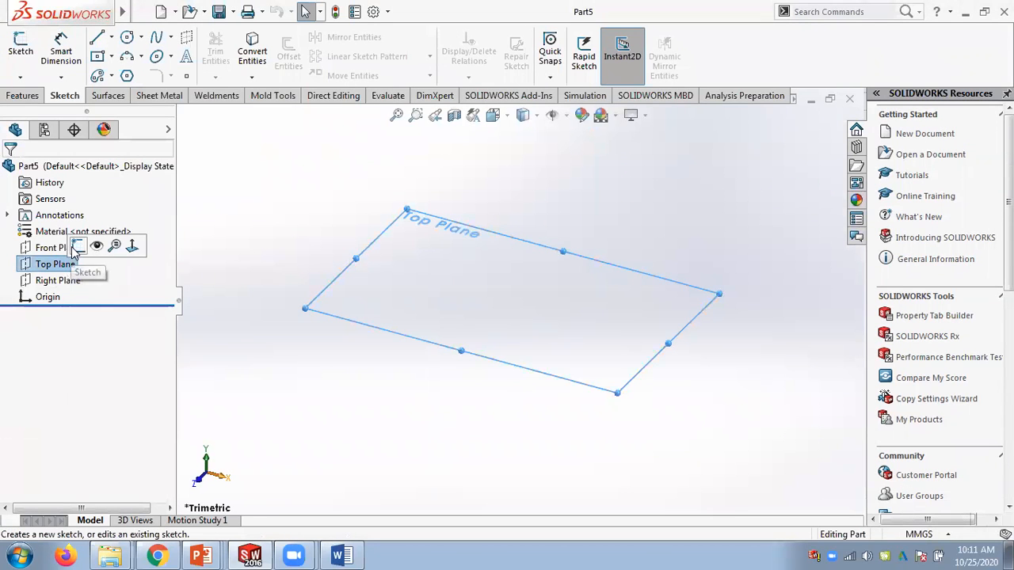
click(68, 245)
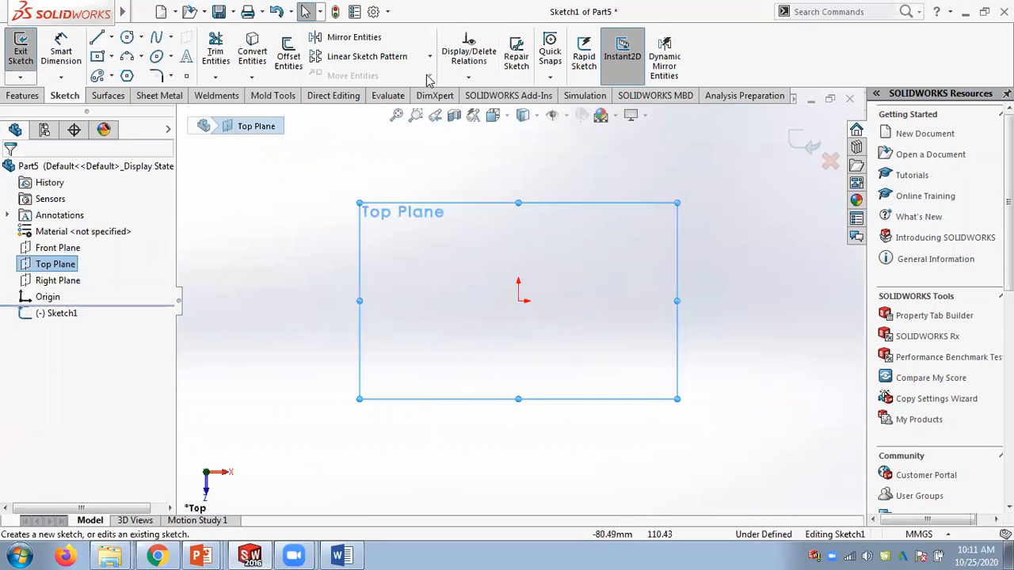
Sketch a corner rectangle about 20 mm high above and to the left of the origin, and adjust its right edge slightly.
click(112, 57)
click(135, 76)
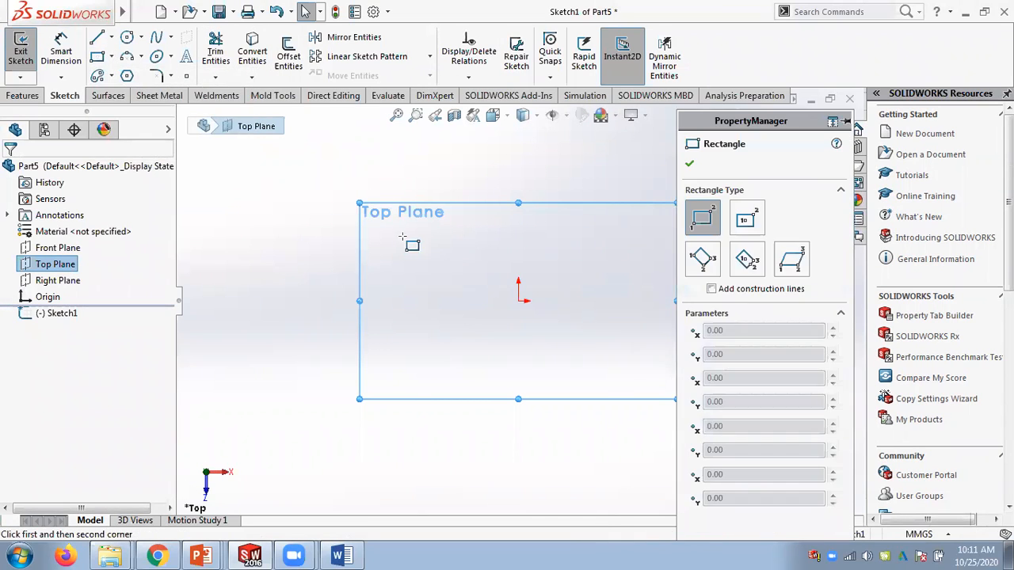
click(403, 235)
click(483, 270)
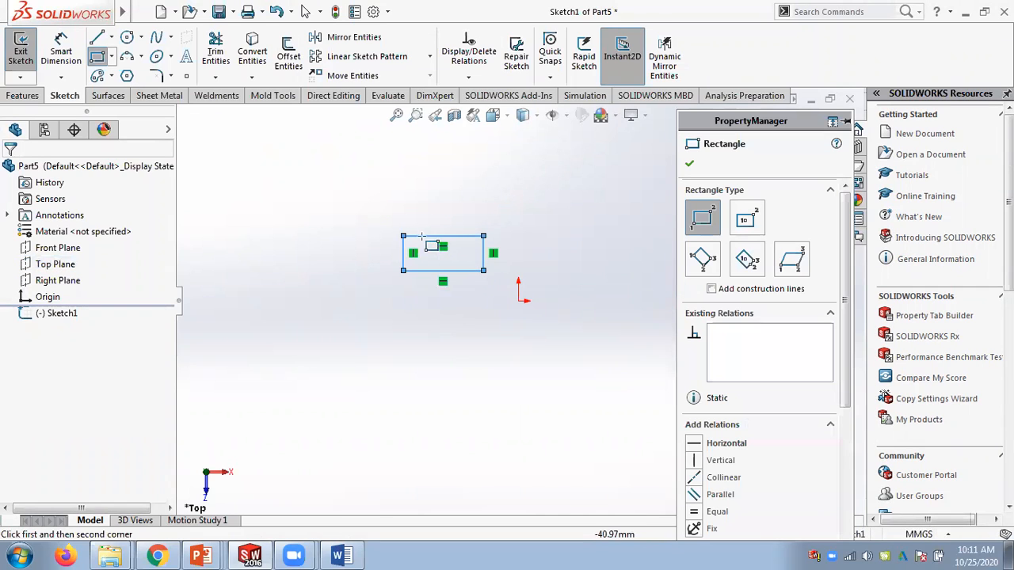
click(428, 75)
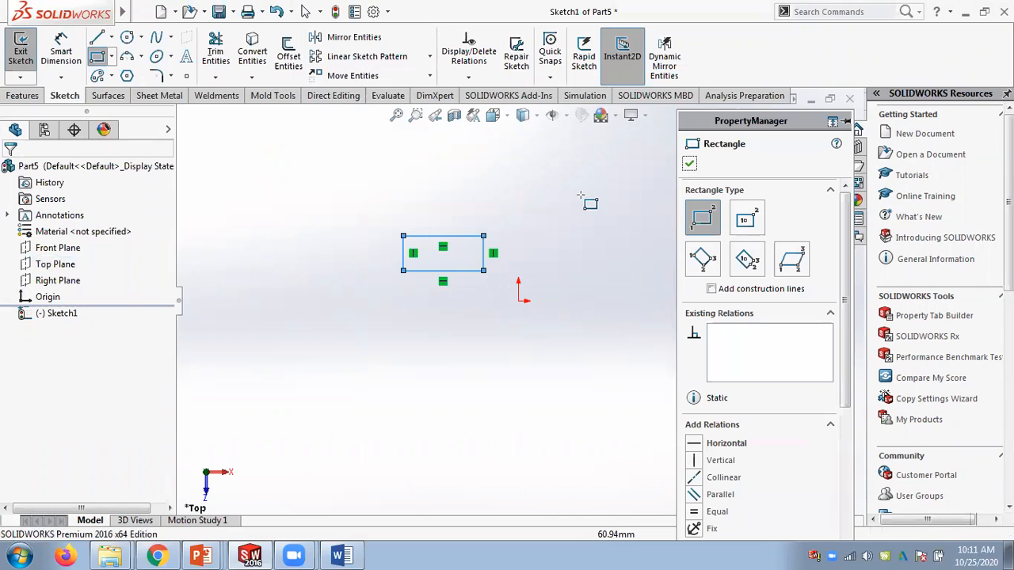
click(689, 163)
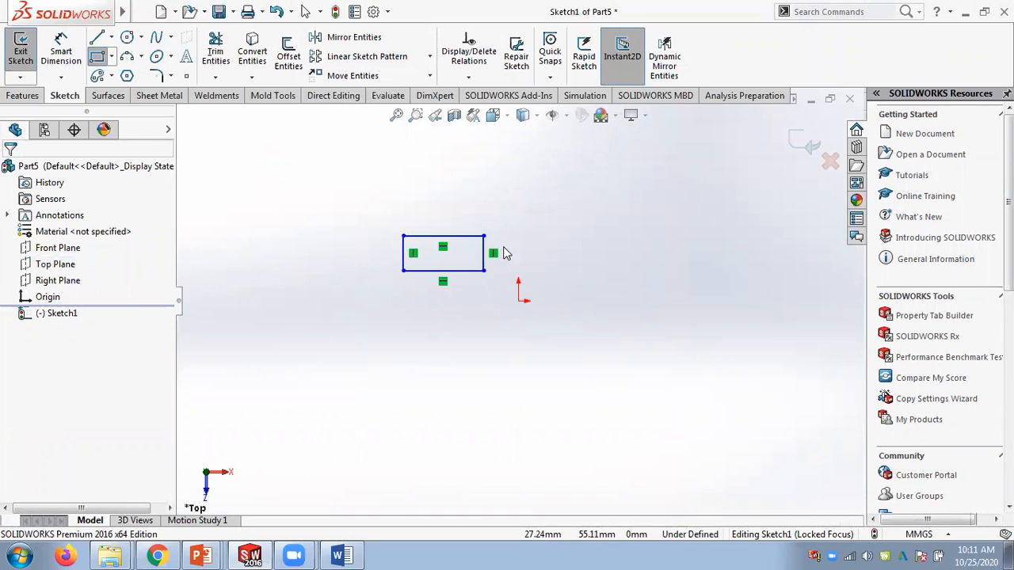
mouse_move(485, 255)
mouse_down()
mouse_move(542, 263)
mouse_move(492, 258)
mouse_up()
click(554, 255)
scroll(553, 255, down, 3)
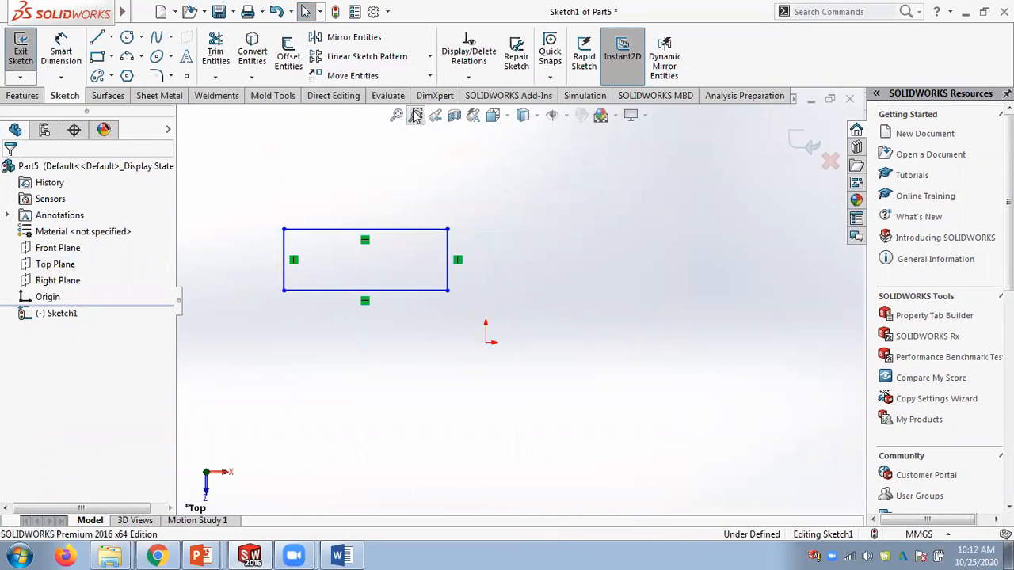
Try Stretch Entities with X/Y offsets on all four rectangle lines, varying the X offset, and clear the selected entities.
click(429, 75)
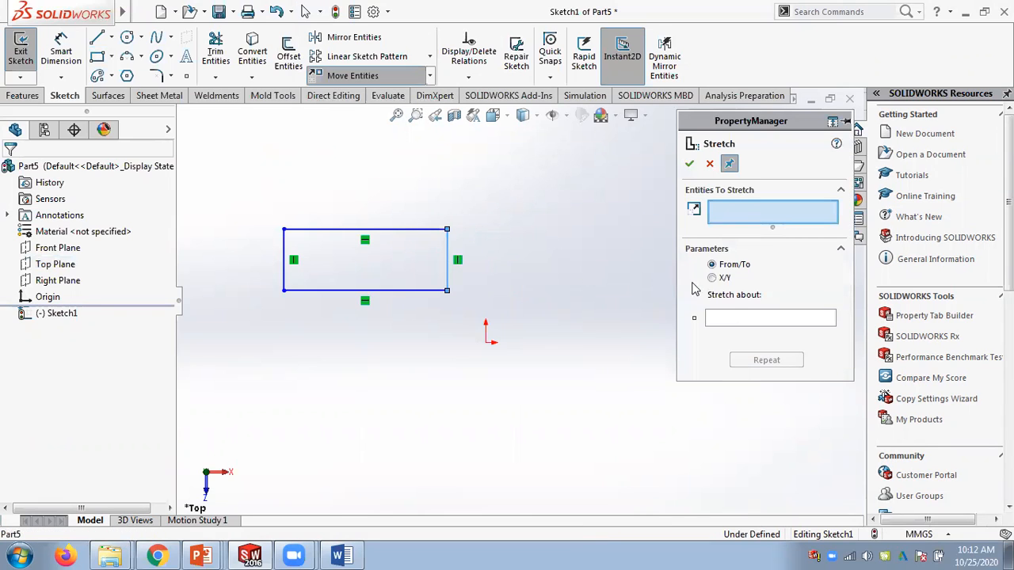
click(711, 277)
click(831, 296)
click(832, 295)
click(831, 301)
double_click(833, 303)
drag(262, 210, 463, 315)
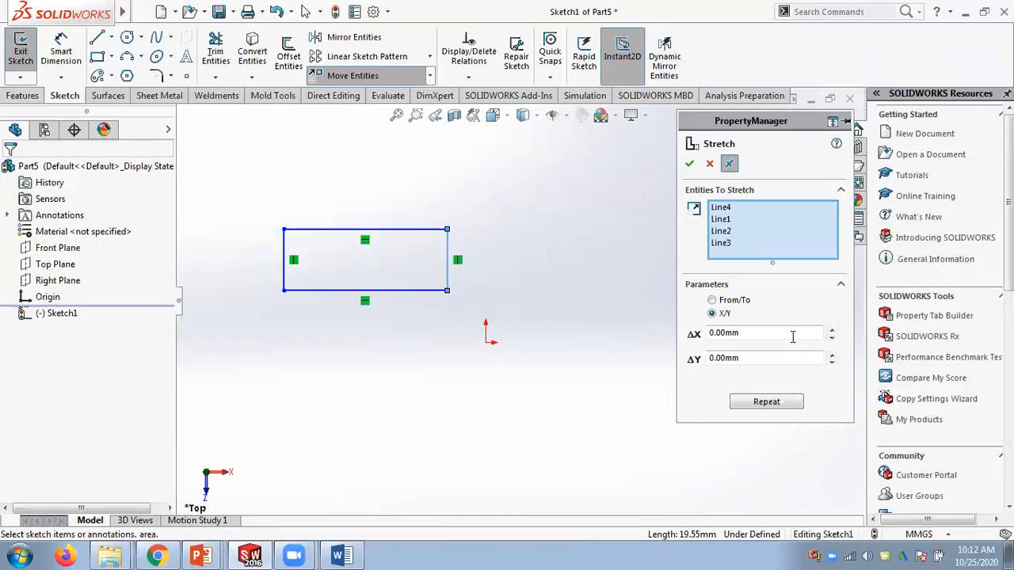
click(831, 328)
click(832, 329)
click(832, 329)
click(832, 338)
click(831, 338)
click(831, 338)
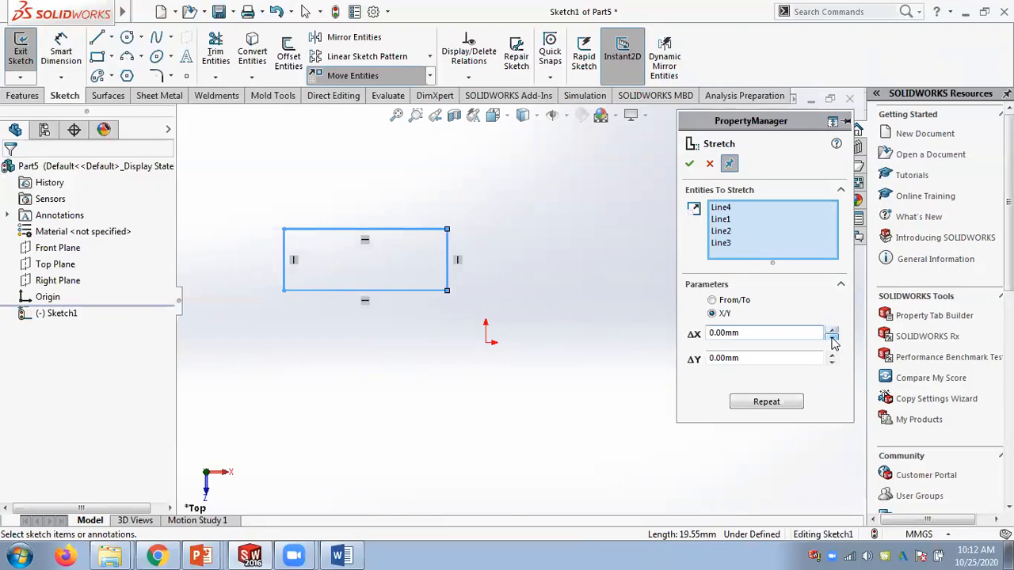
right_click(766, 237)
click(801, 244)
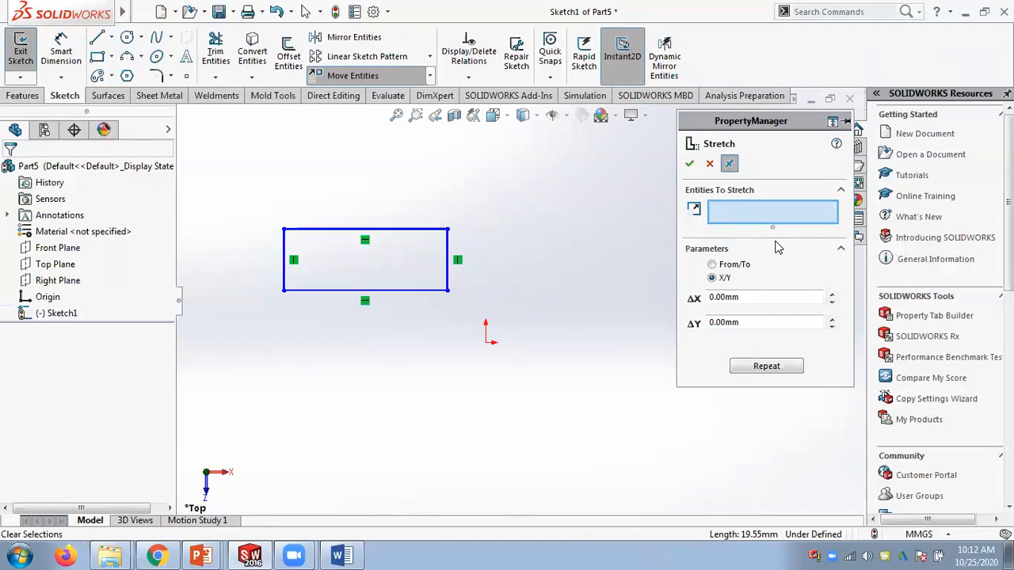
Try stretching the rectangle's upper, right and lower lines by 30 mm in X, and clear the selected entities.
click(433, 230)
click(448, 245)
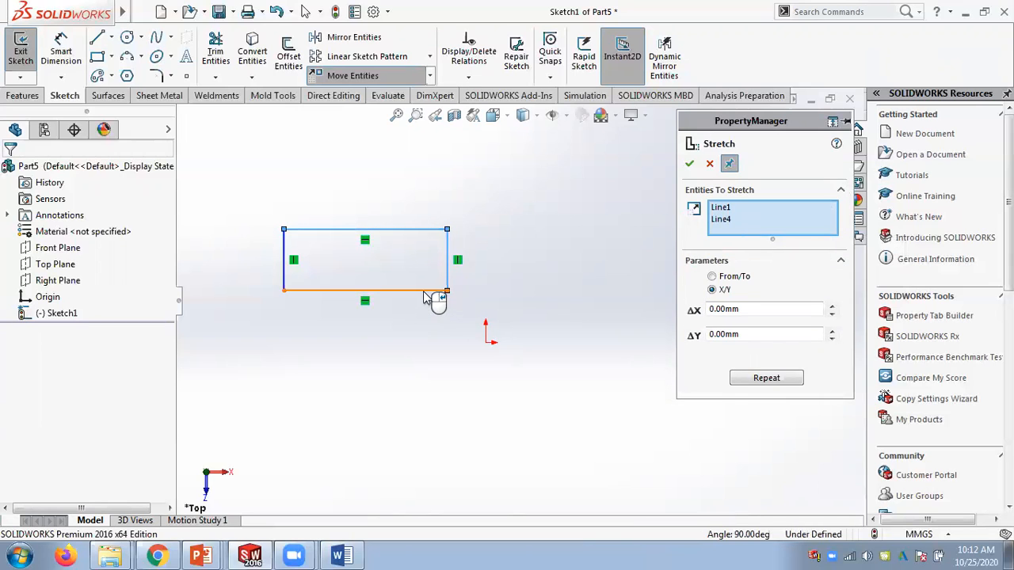
click(426, 292)
click(832, 317)
click(832, 318)
click(833, 318)
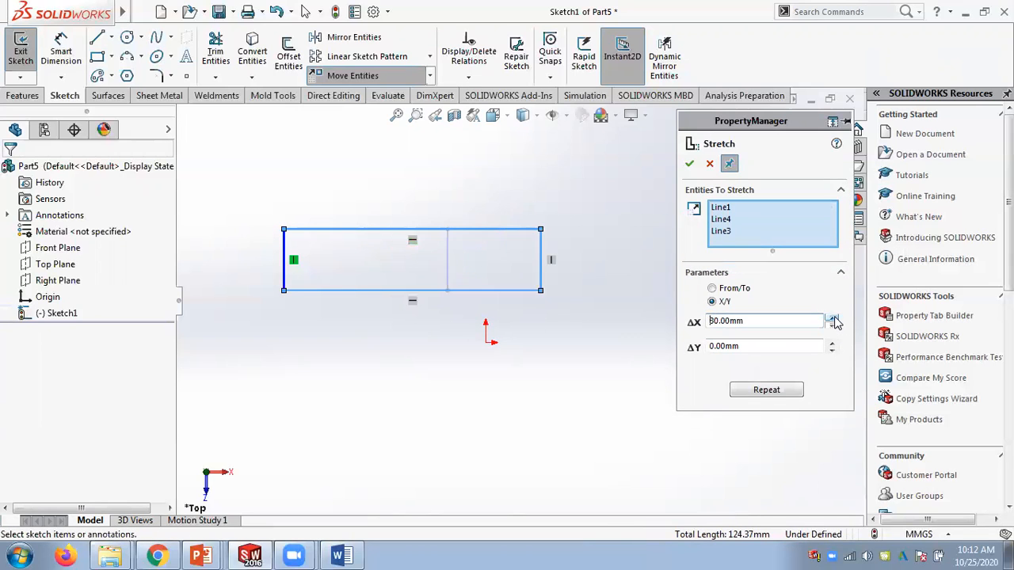
right_click(768, 220)
click(815, 222)
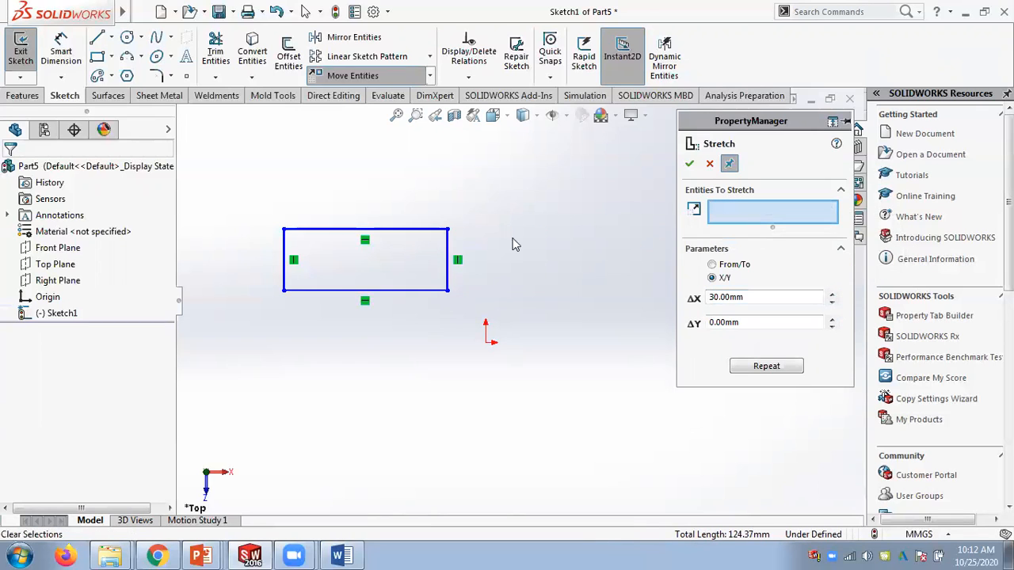
Try a 60 mm X stretch on only the right vertical line, and reset the X offset to 0 mm.
click(448, 256)
click(831, 295)
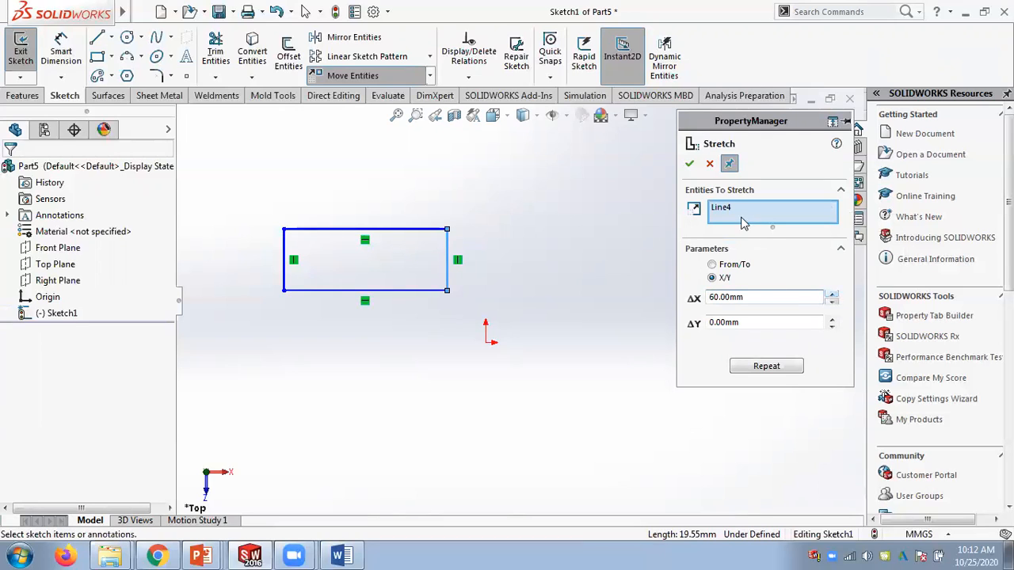
click(832, 303)
click(832, 303)
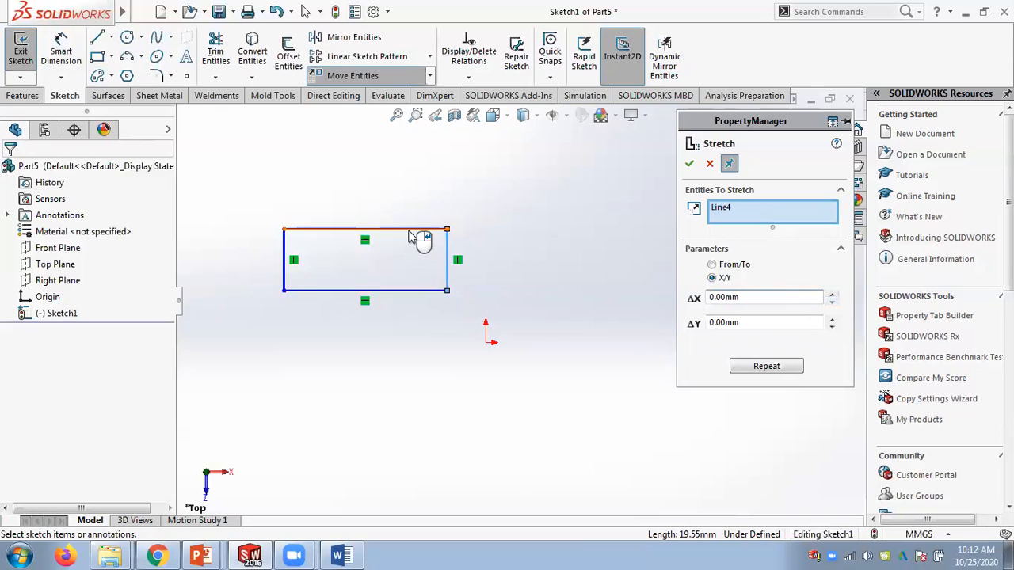
Add the upper and lower lines to the stretch, preview a 30 mm X offset, and cancel the command.
click(418, 289)
click(445, 286)
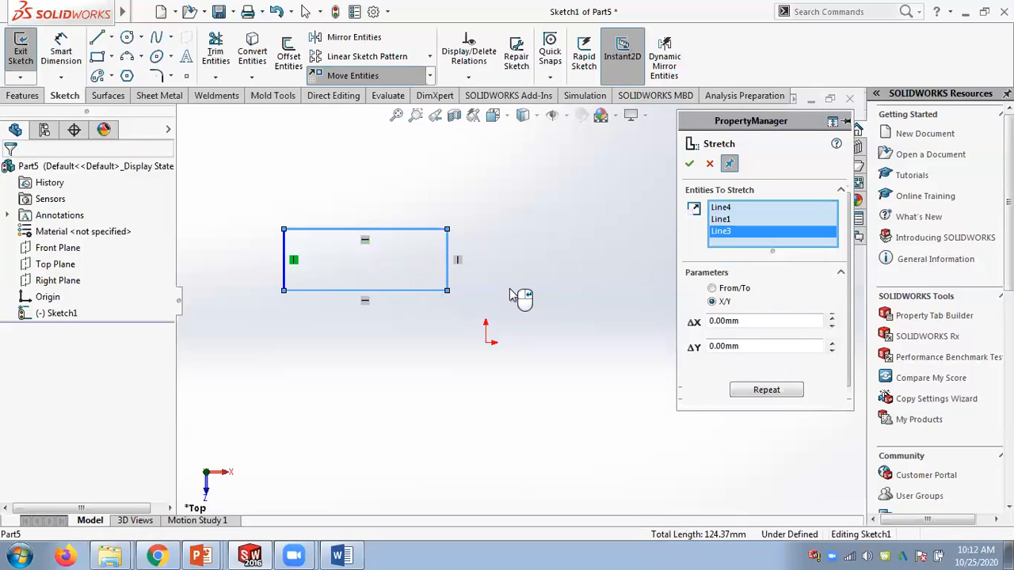
click(831, 317)
click(832, 318)
click(831, 318)
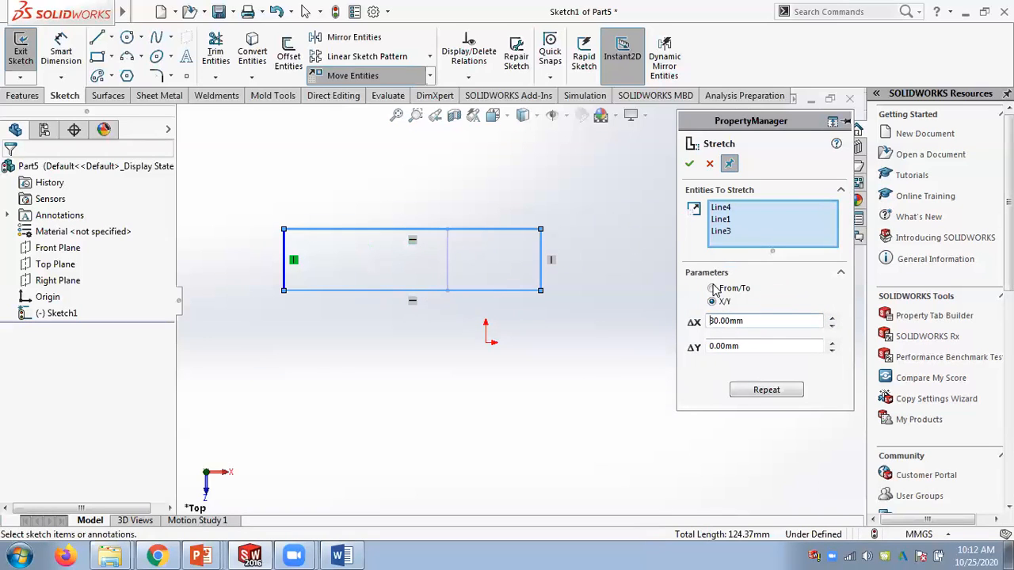
click(709, 163)
Widen the rectangle by moving its right edge outward past the origin, look over the entity-transform commands, and deselect the edge.
drag(448, 258, 520, 260)
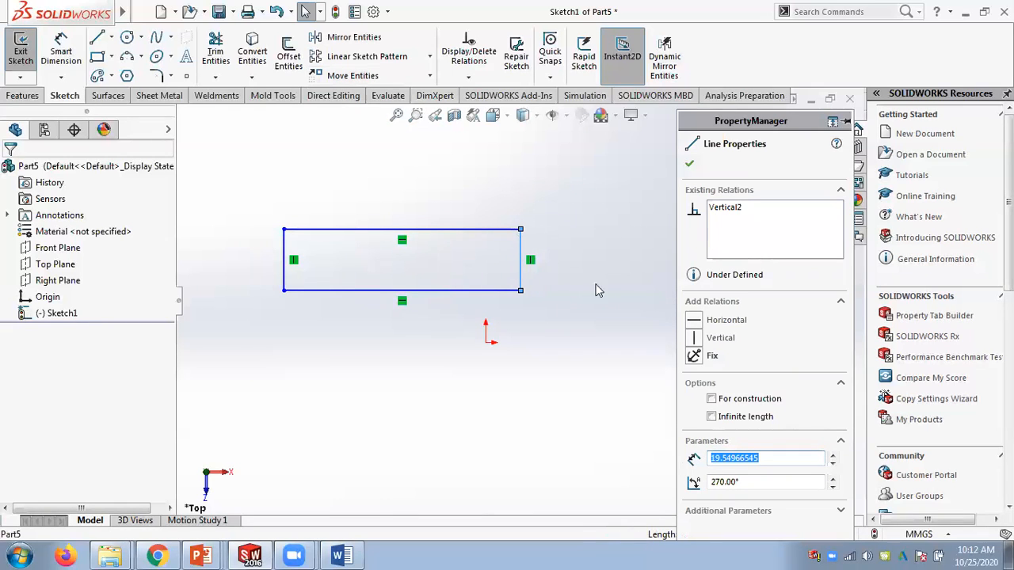
click(429, 75)
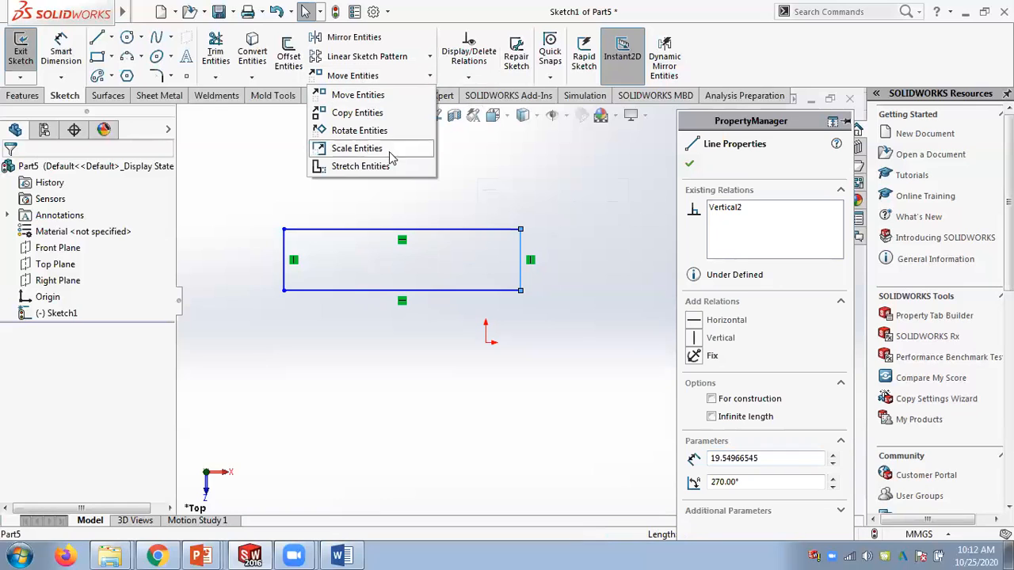
click(554, 195)
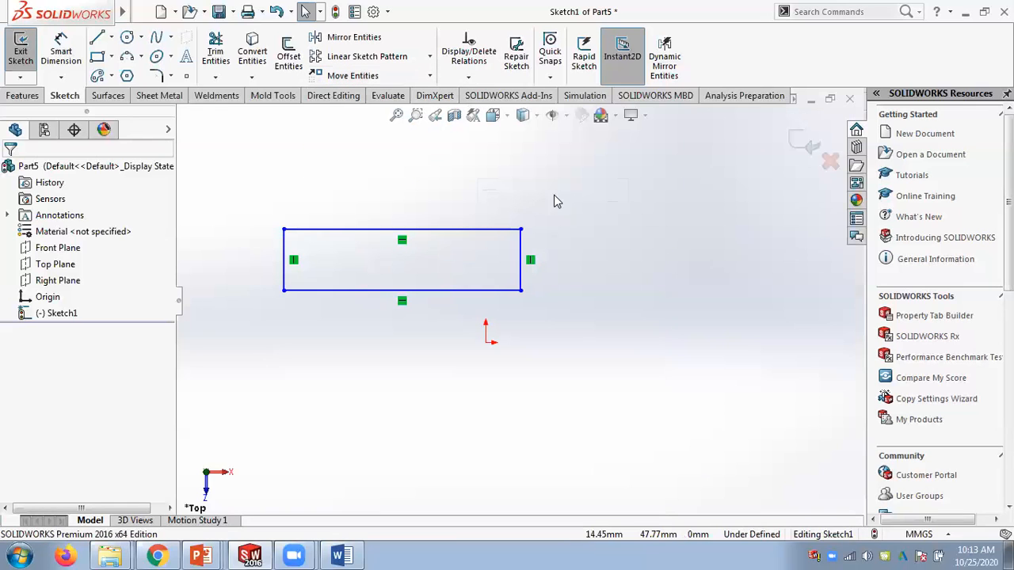
Switch to the Chapter 05 PowerPoint presentation, examine the Tutorial 2 model and its dimensions, and return to SolidWorks.
mouse_move(202, 556)
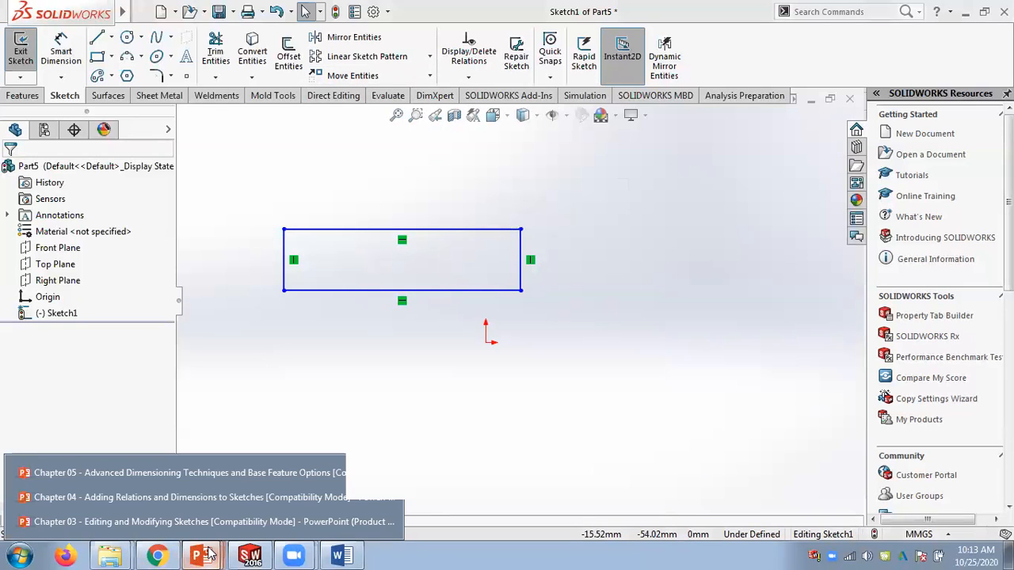
click(130, 471)
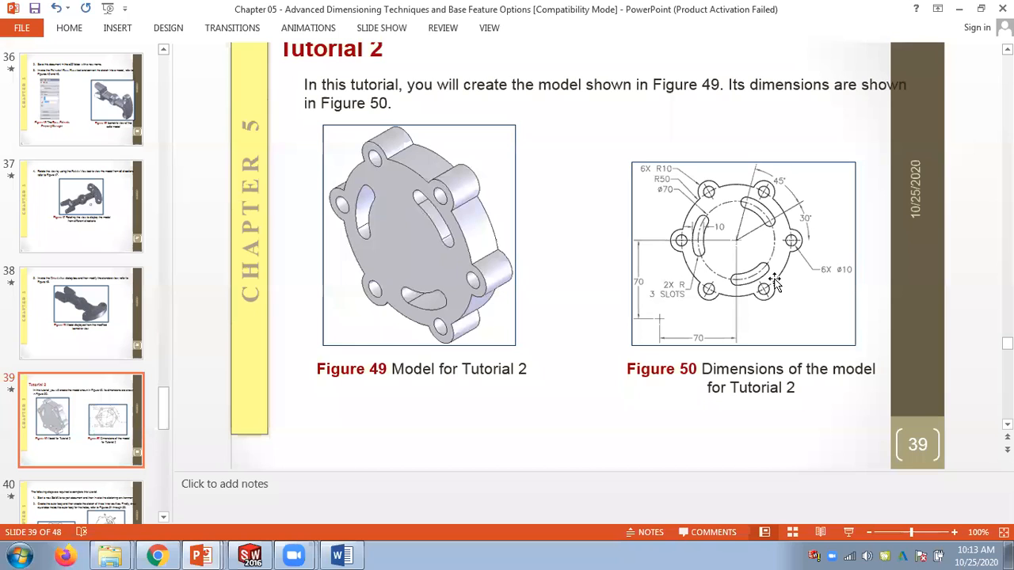
click(250, 556)
Delete all four lines of the rectangle from the sketch.
scroll(446, 193, up, 1)
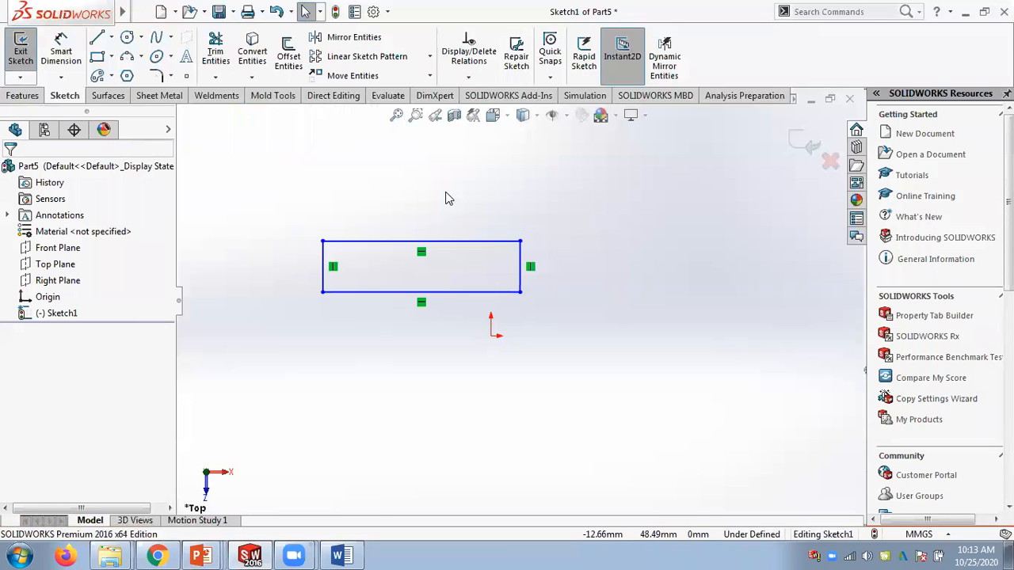
key(z)
click(428, 57)
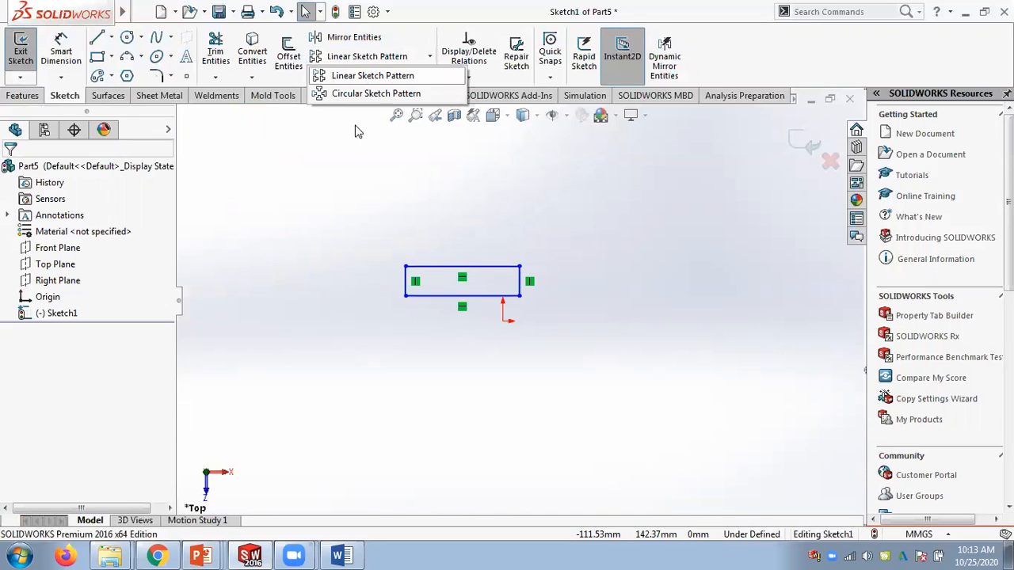
drag(375, 246, 553, 324)
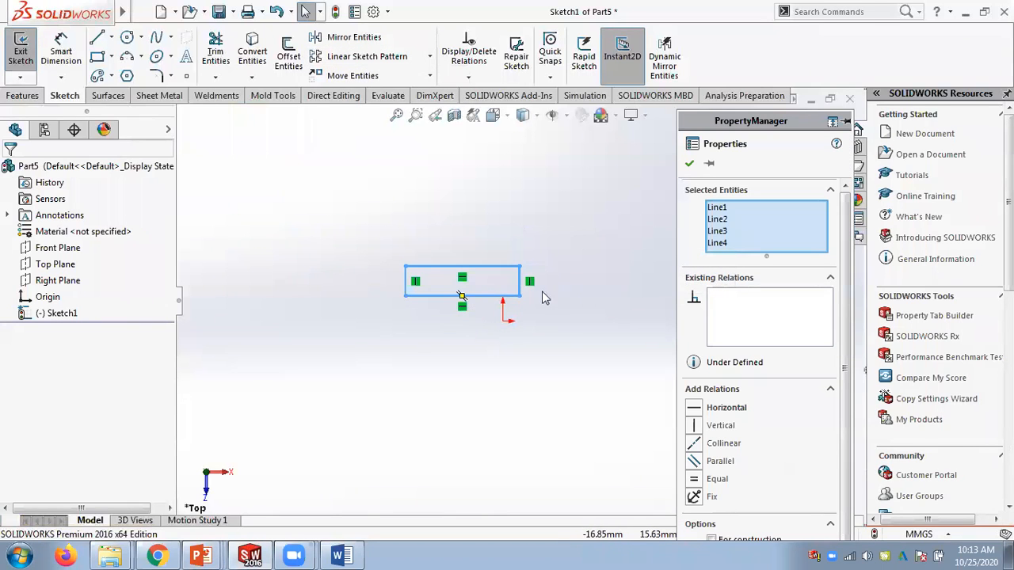
key(Delete)
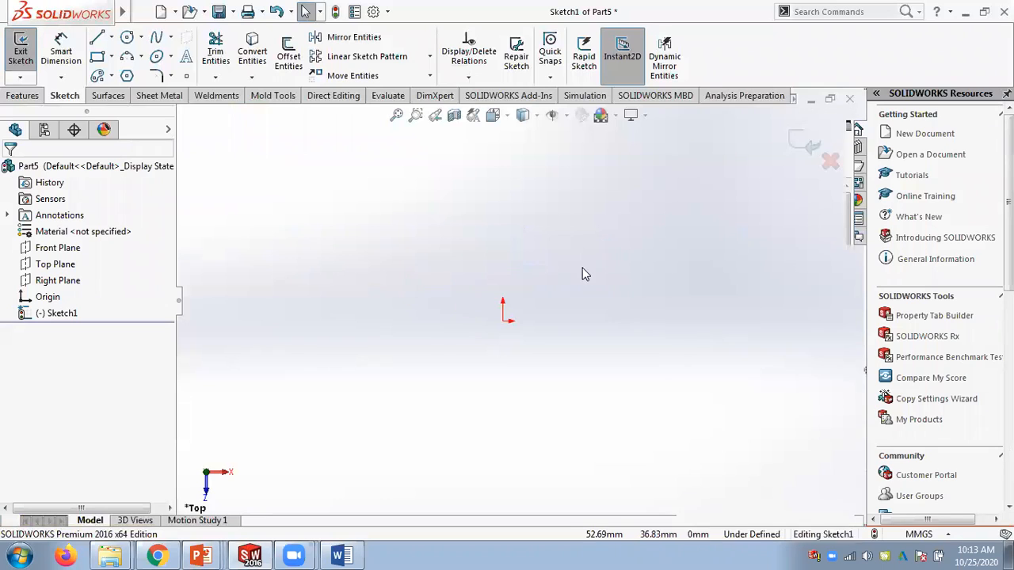
Sketch a small corner rectangle above and to the right of the origin.
click(112, 57)
click(134, 74)
click(434, 270)
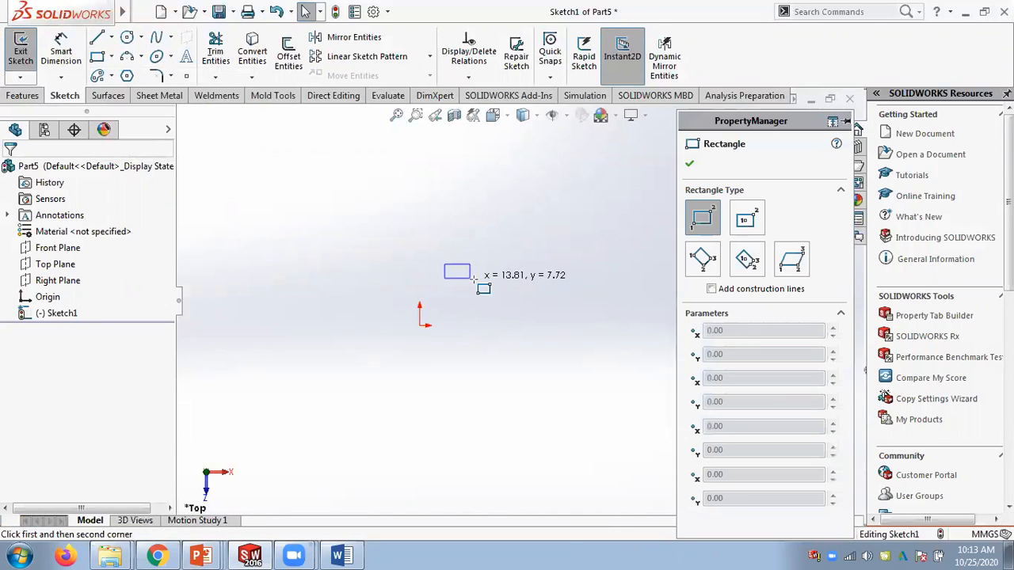
click(473, 293)
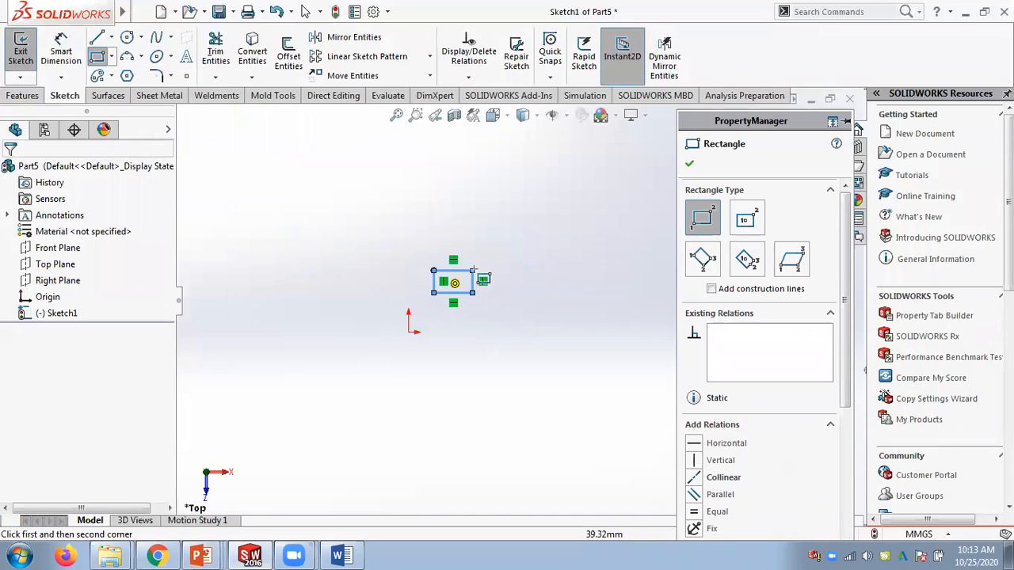
click(689, 163)
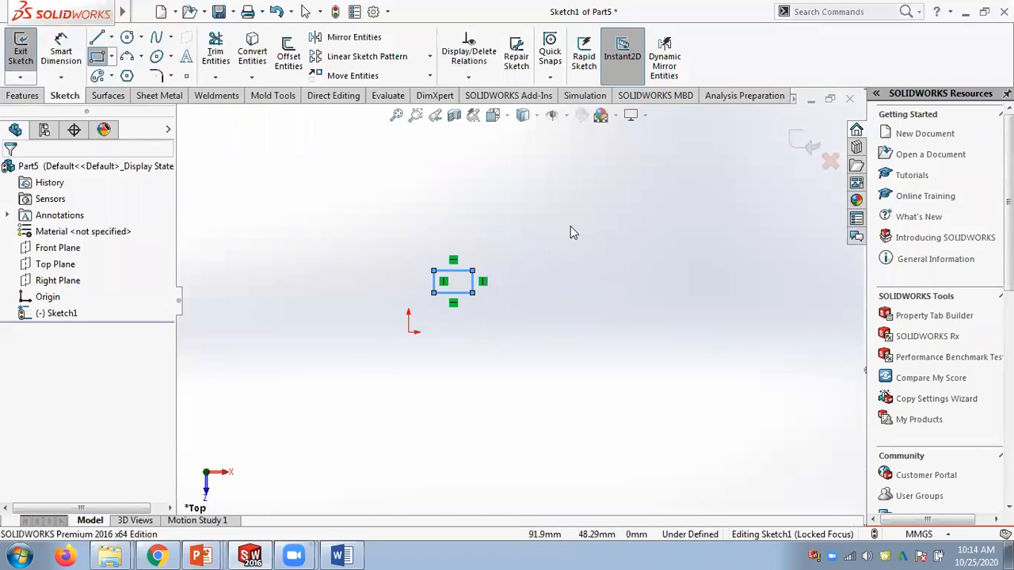
Try a linear sketch pattern of the rectangle along the X-axis with 30 mm dimensioned spacing and 4 instances.
click(429, 75)
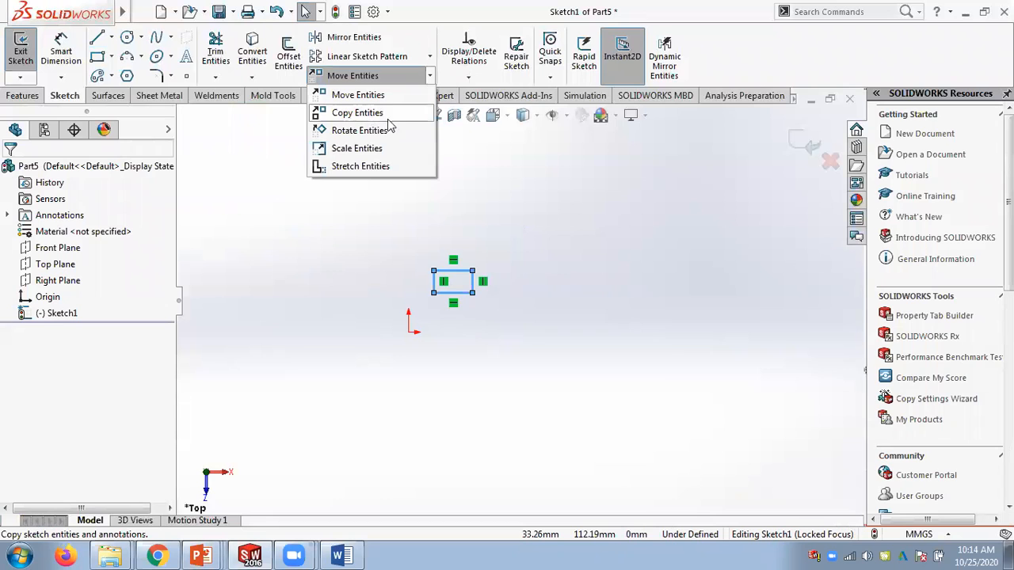
click(430, 57)
click(388, 75)
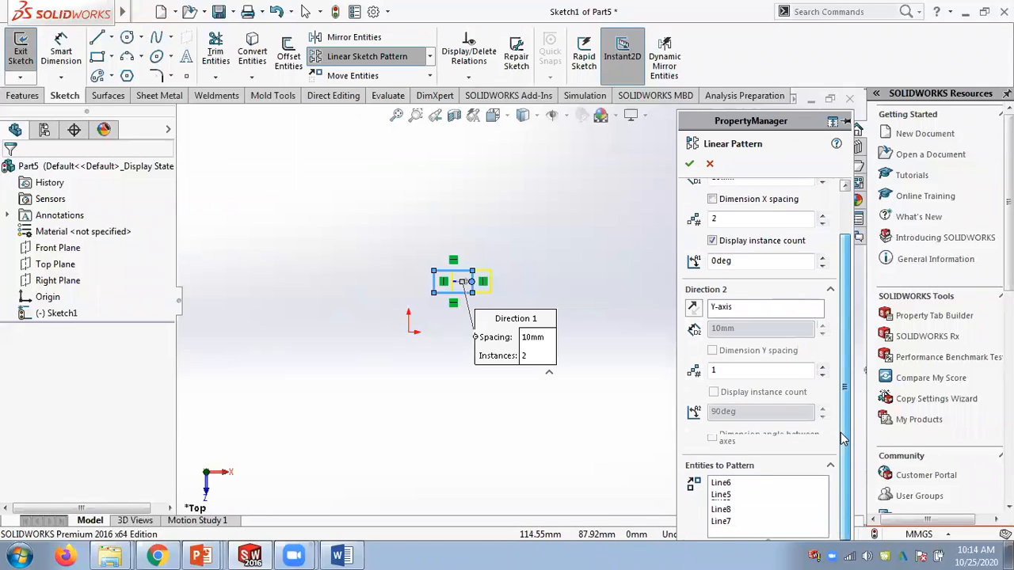
scroll(843, 436, down, 3)
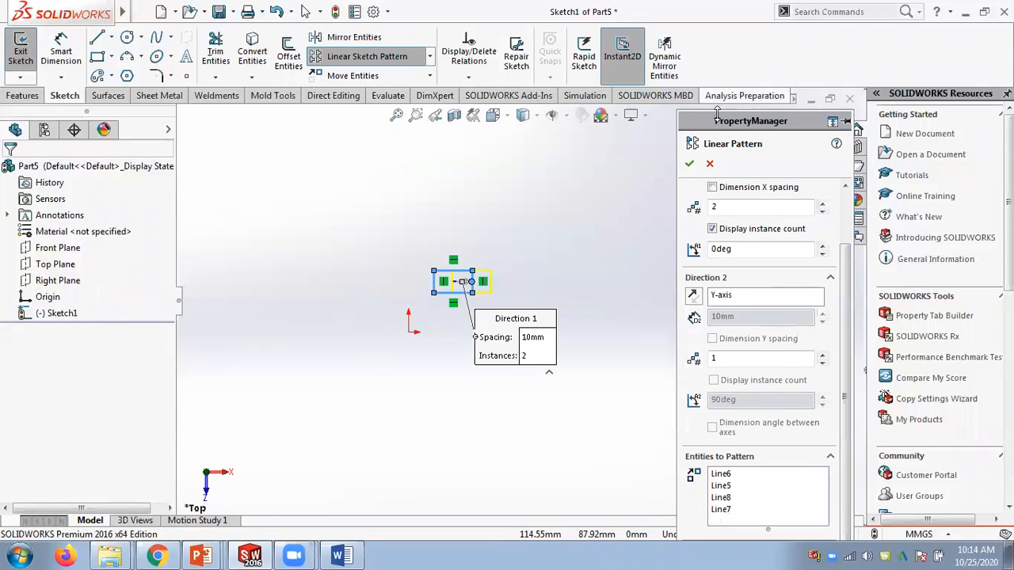
drag(718, 127, 743, 30)
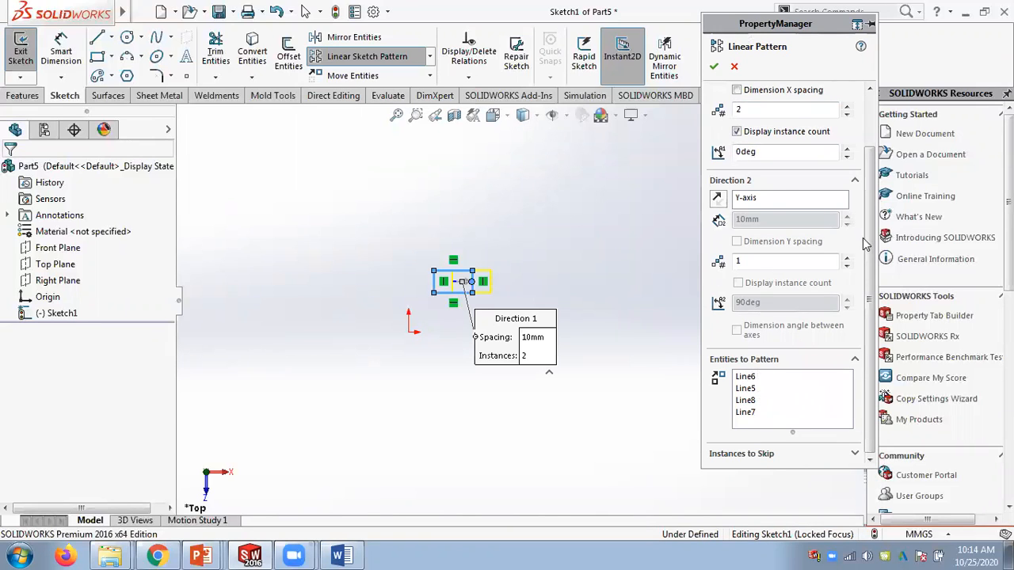
scroll(865, 244, up, 3)
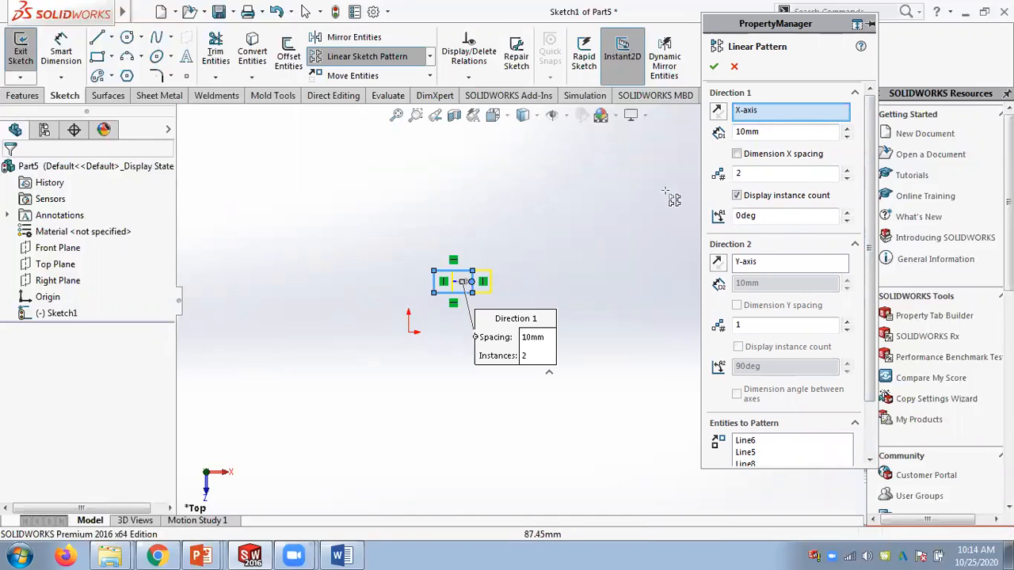
click(718, 112)
click(719, 113)
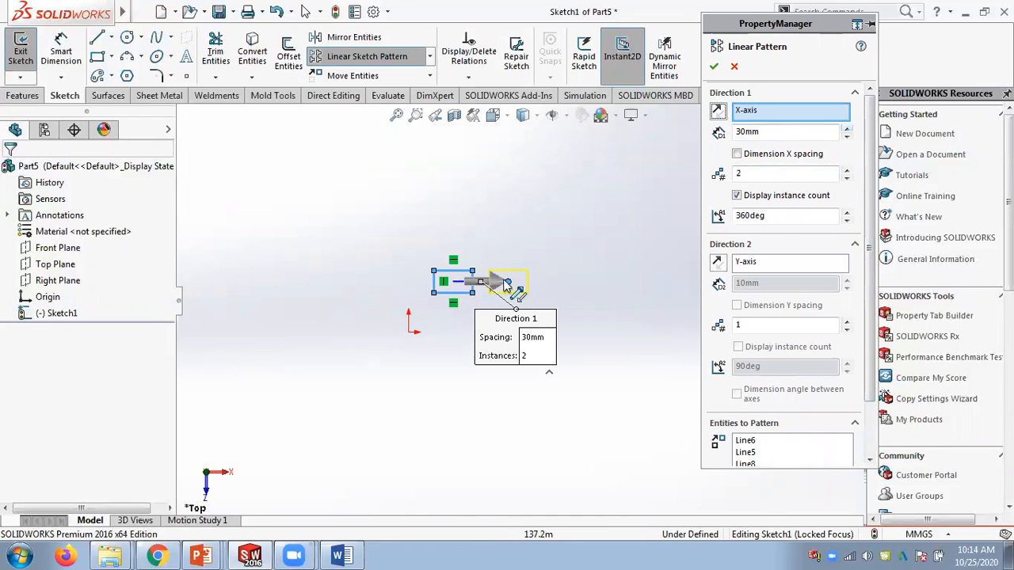
click(737, 154)
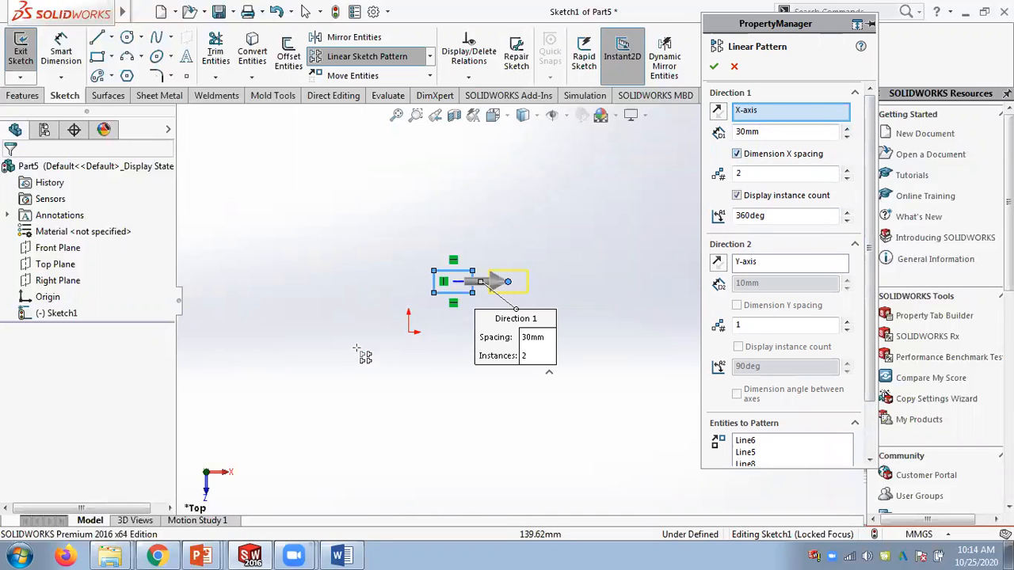
click(846, 171)
click(847, 171)
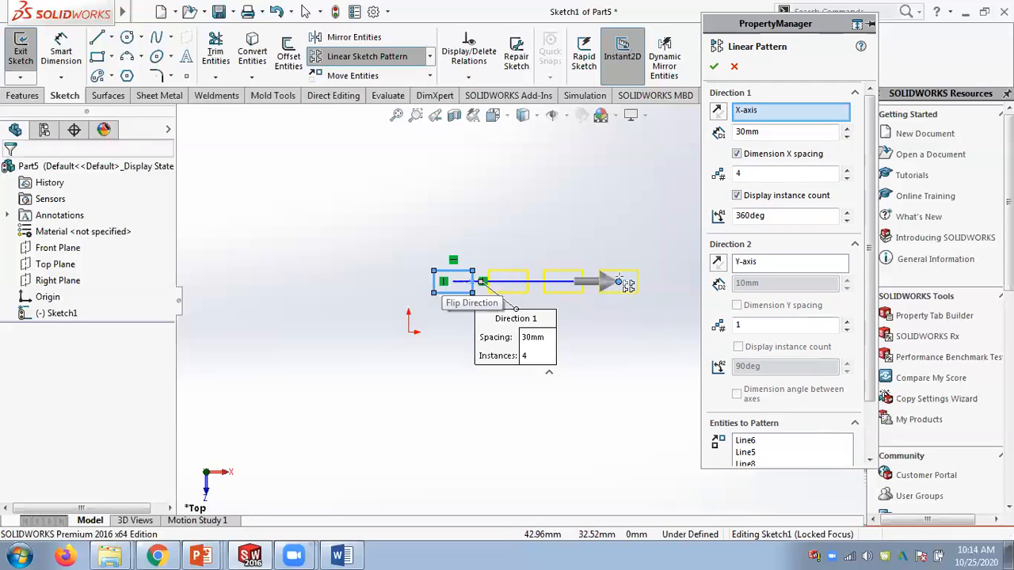
Try 3 instances spaced 20 mm along the Y-axis, then cancel the linear pattern and deselect the rectangle.
click(848, 324)
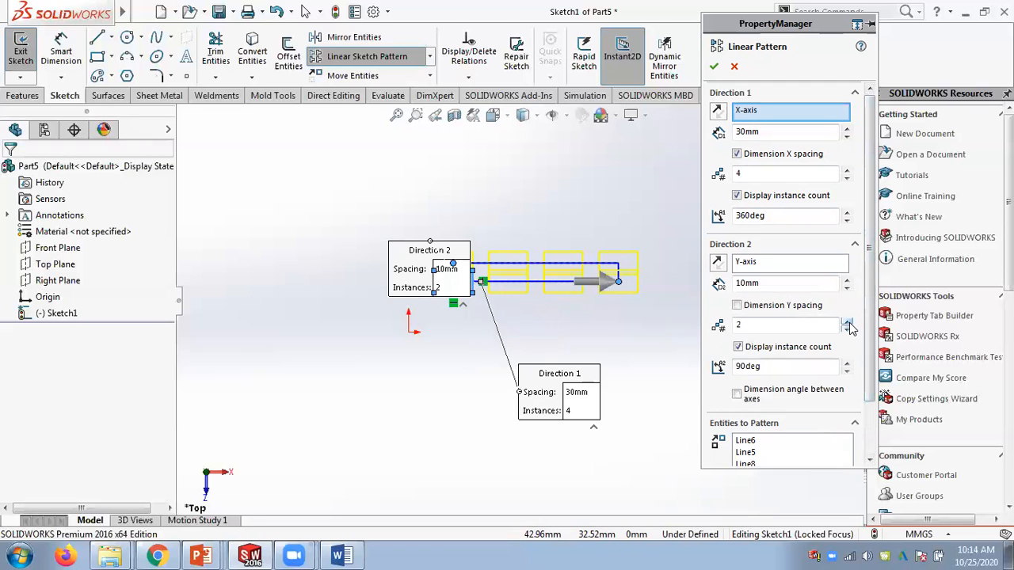
click(847, 281)
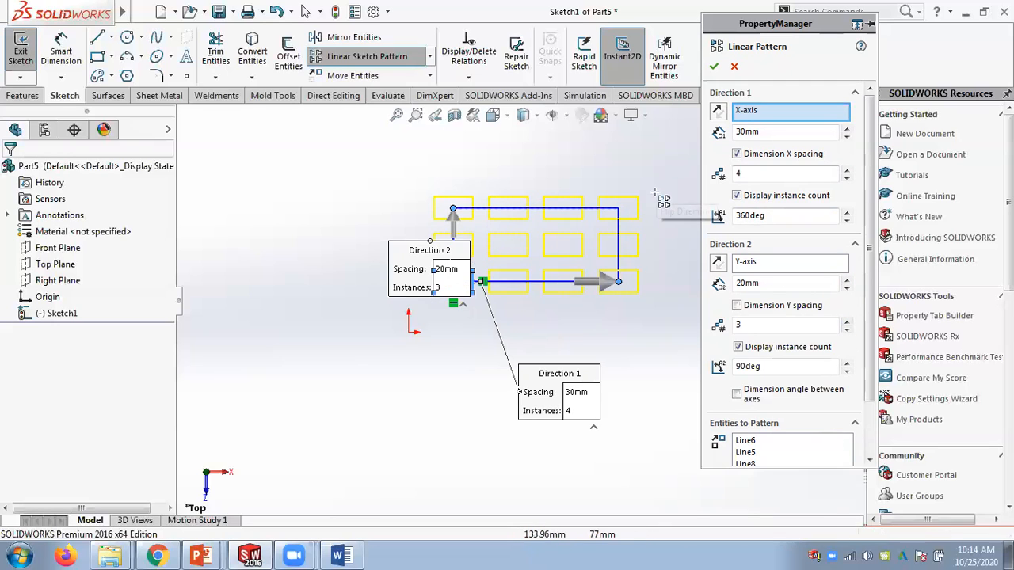
scroll(671, 210, down, 1)
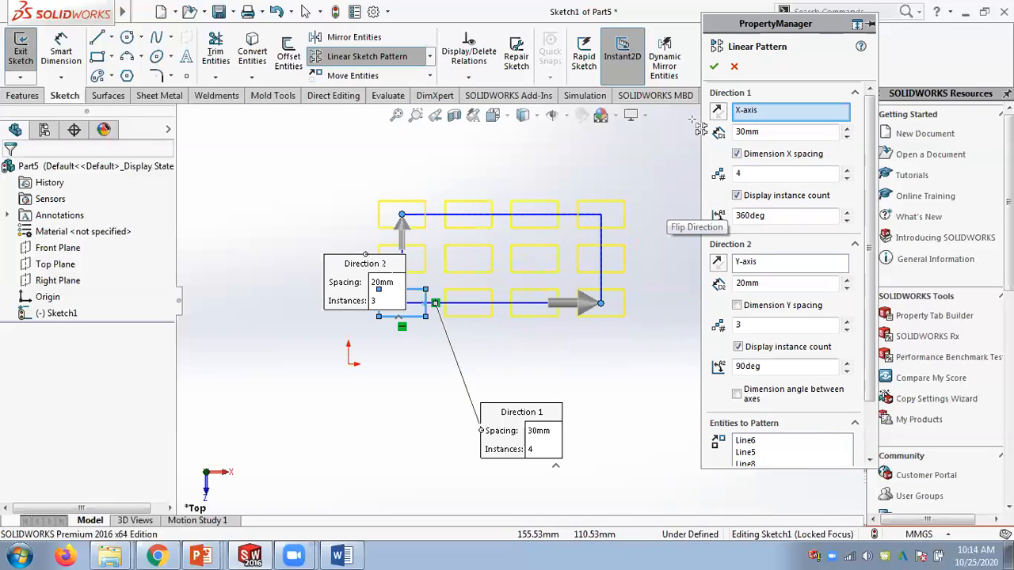
click(735, 66)
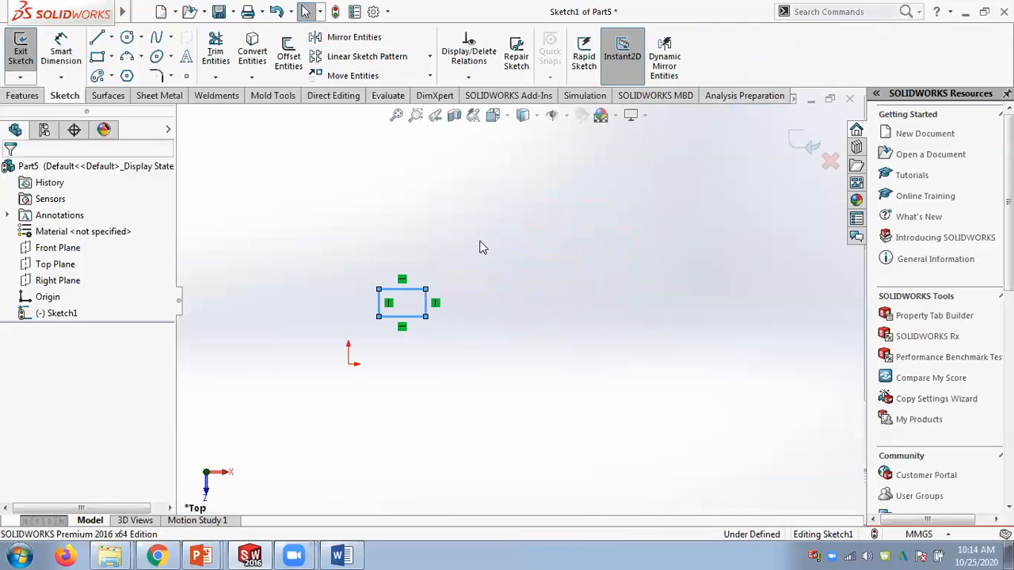
key(Escape)
Start a linear sketch pattern with all four lines of the rectangle as the entities to pattern.
click(430, 57)
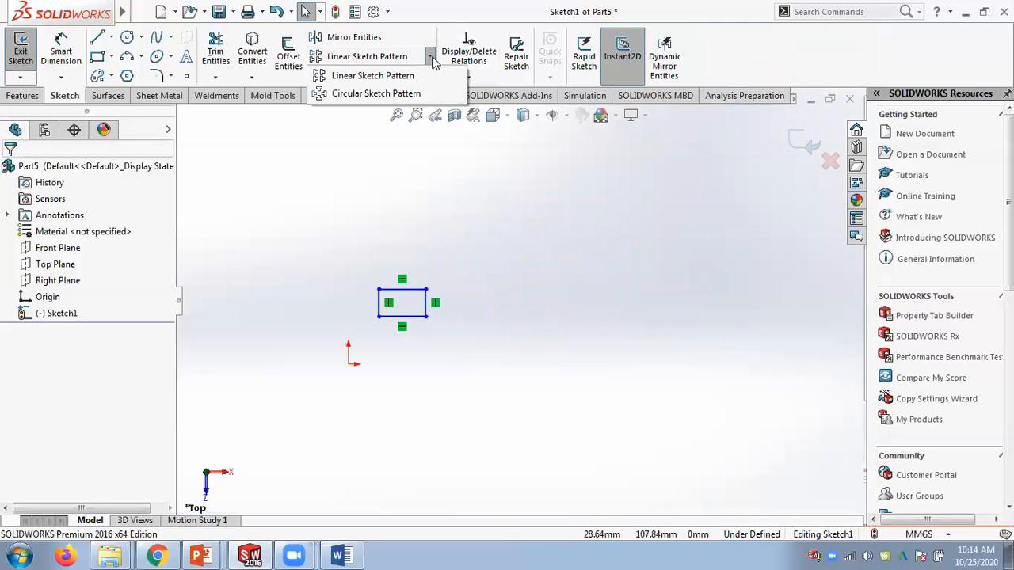
click(372, 75)
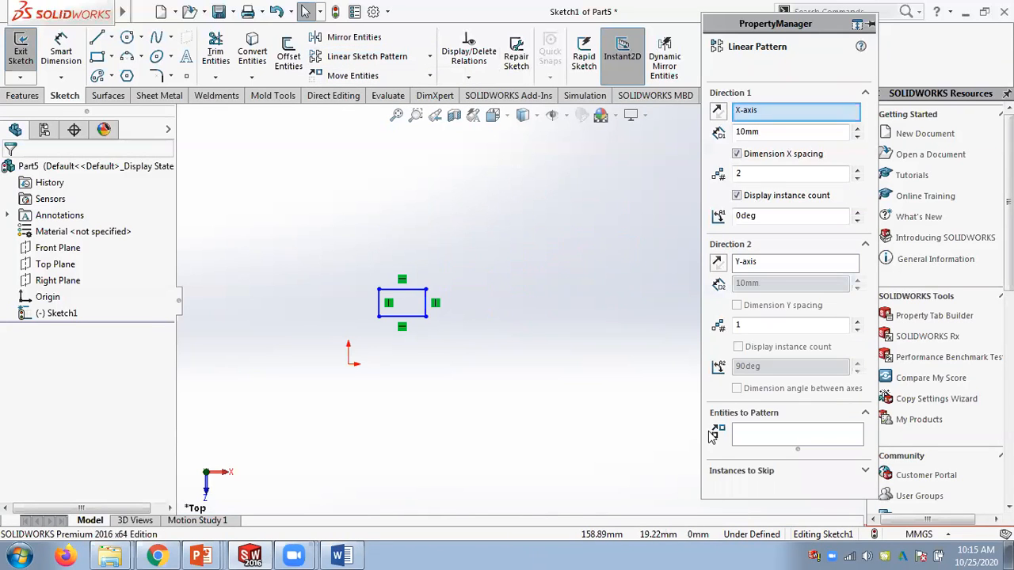
click(764, 437)
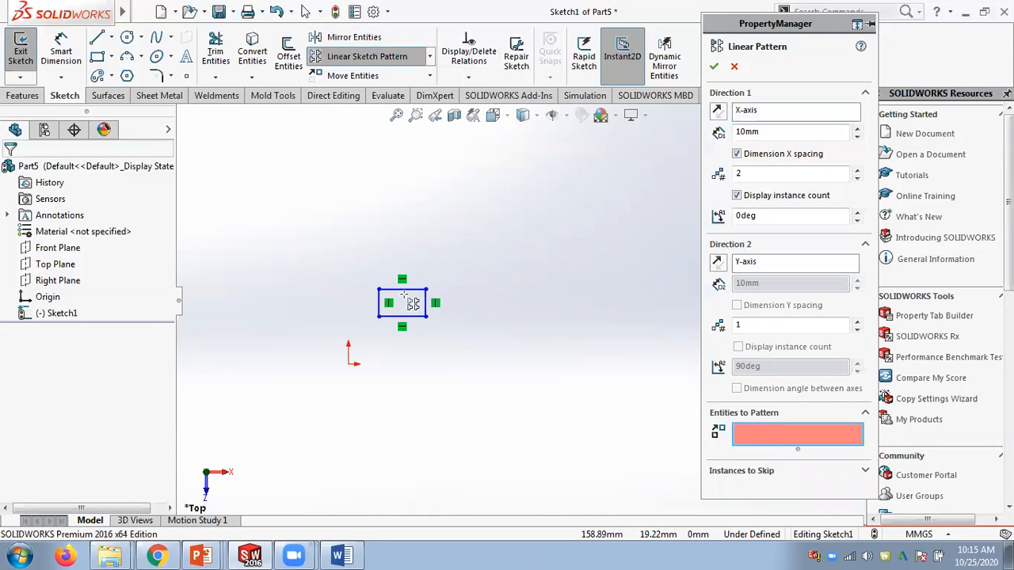
click(381, 309)
click(398, 316)
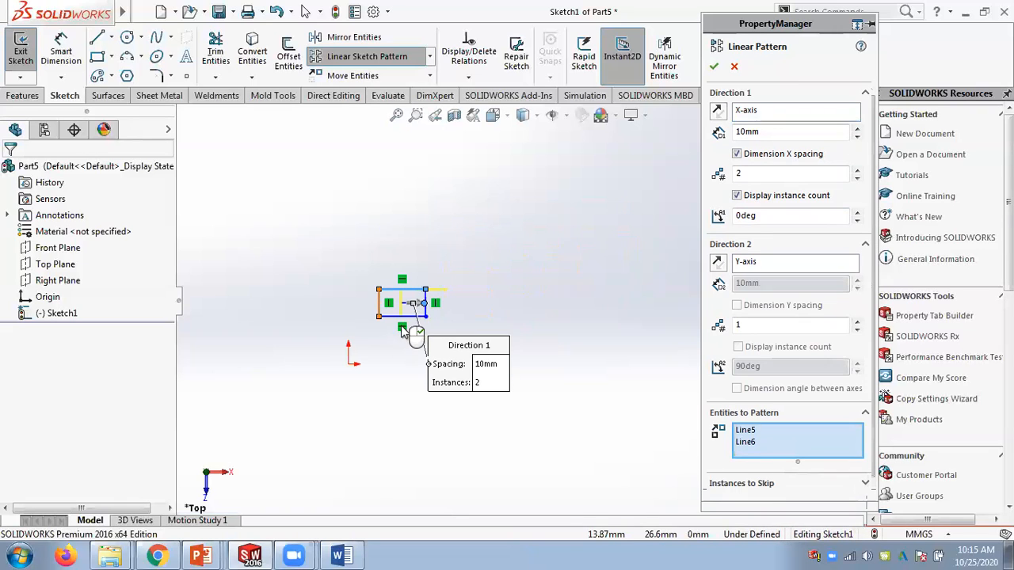
click(425, 309)
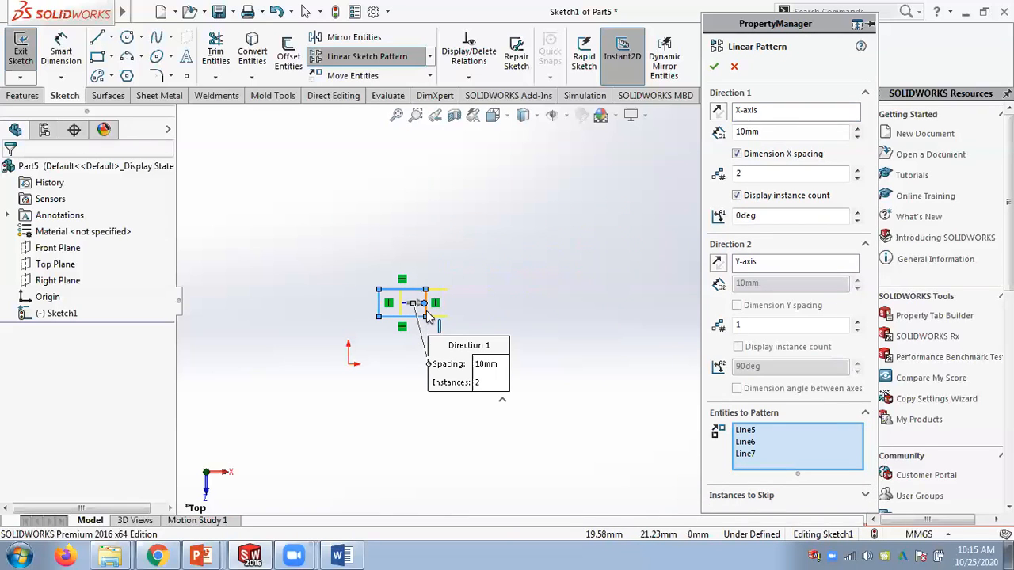
click(414, 290)
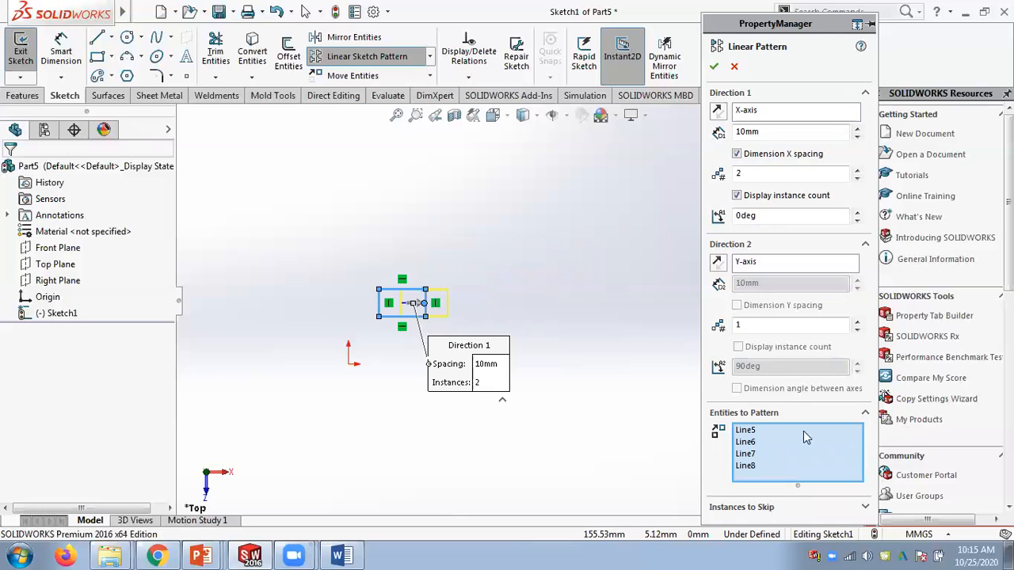
Set the pattern to 3 instances spaced 30 mm along the X-axis and 3 instances spaced 20 mm along the Y-axis.
click(856, 128)
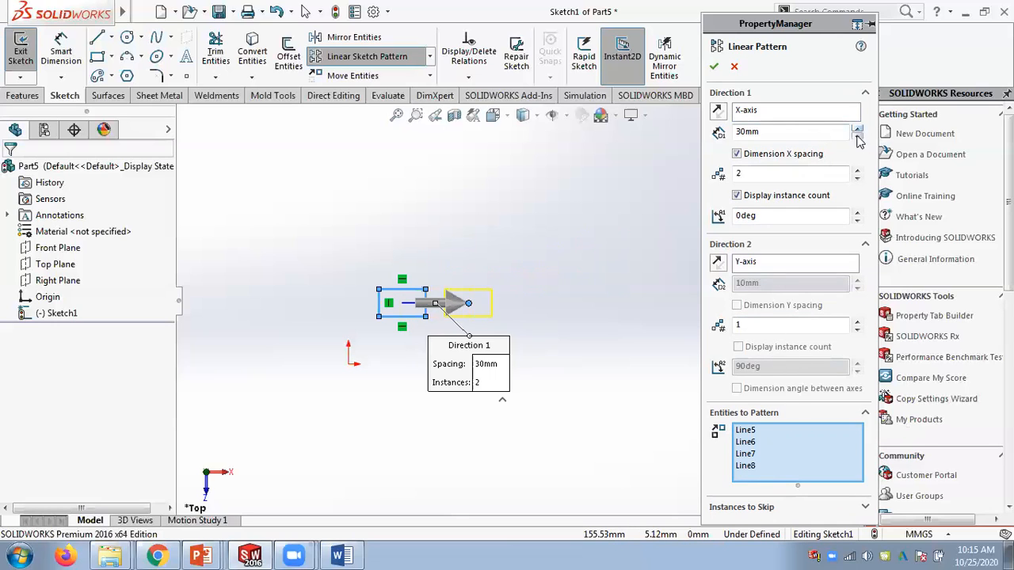
click(856, 323)
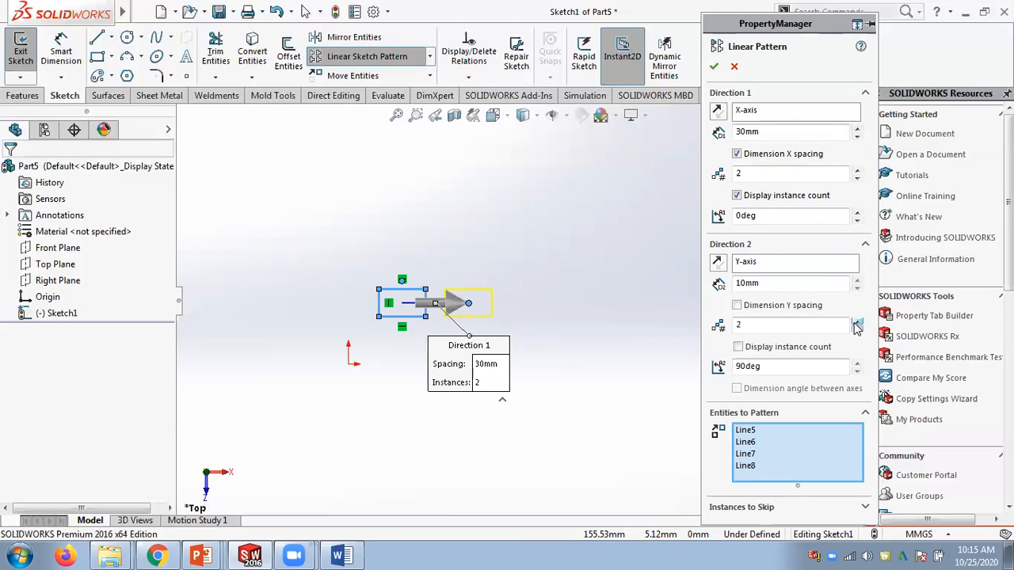
click(855, 323)
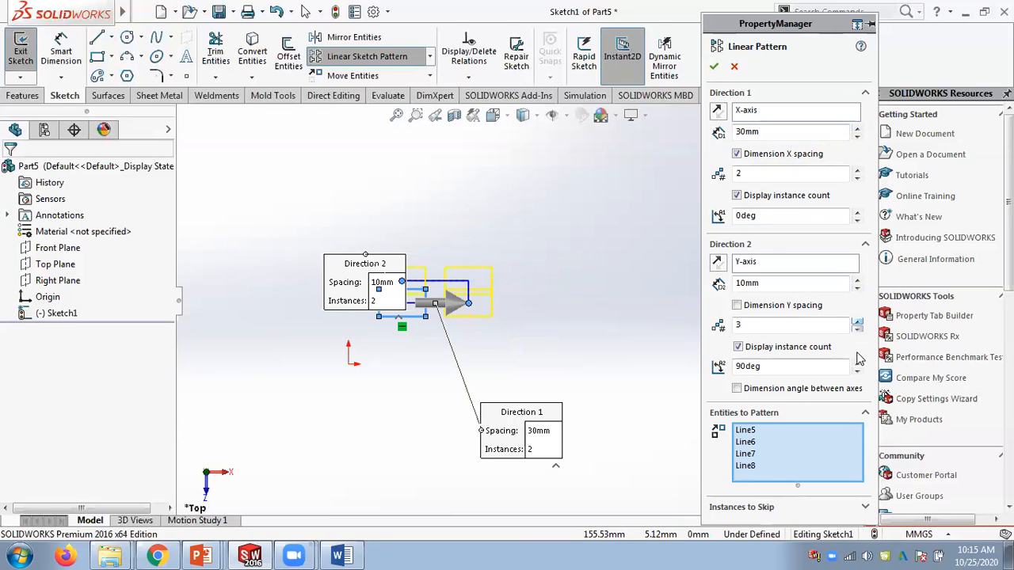
click(857, 284)
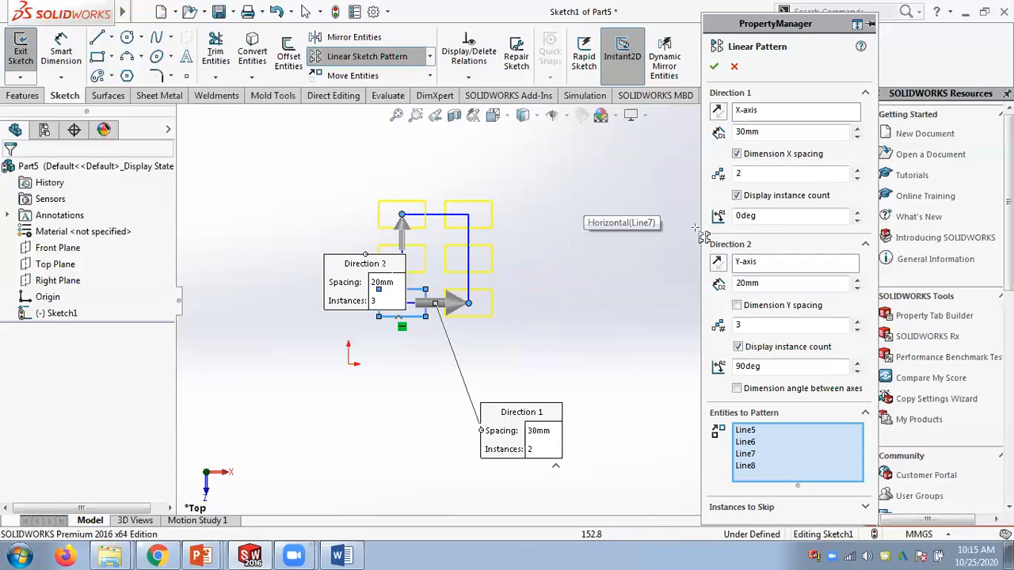
click(857, 170)
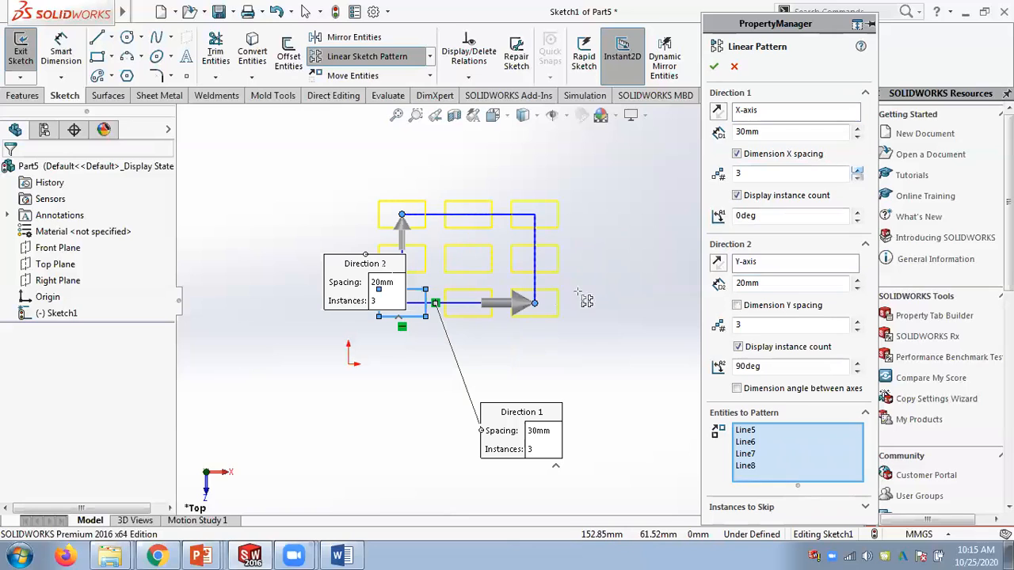
Try a Direction 1 angle of 45 degrees and a Direction 2 angle of 135 degrees for the pattern.
click(763, 216)
drag(763, 216, 732, 215)
text(45)
key(Return)
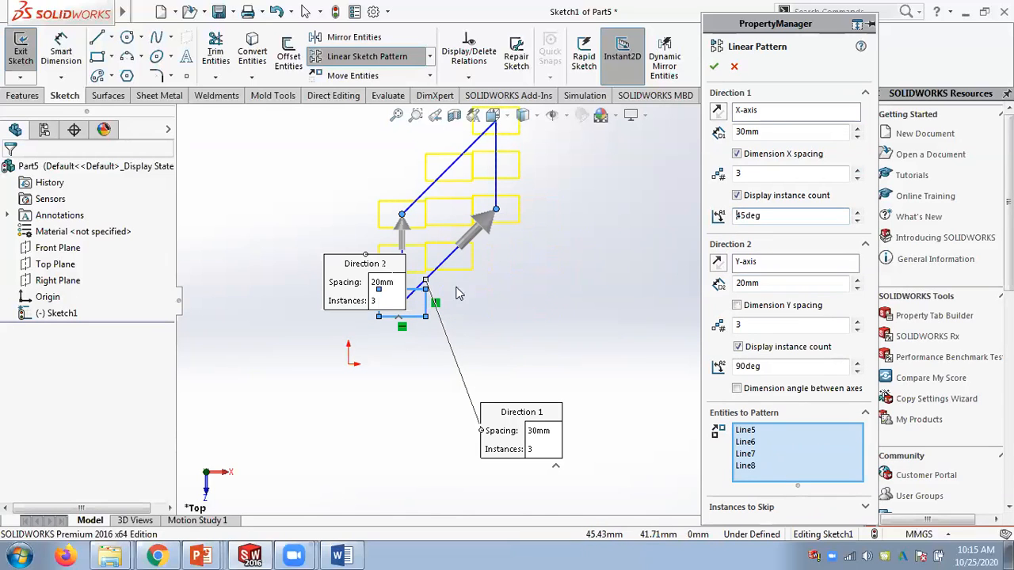
drag(768, 216, 716, 214)
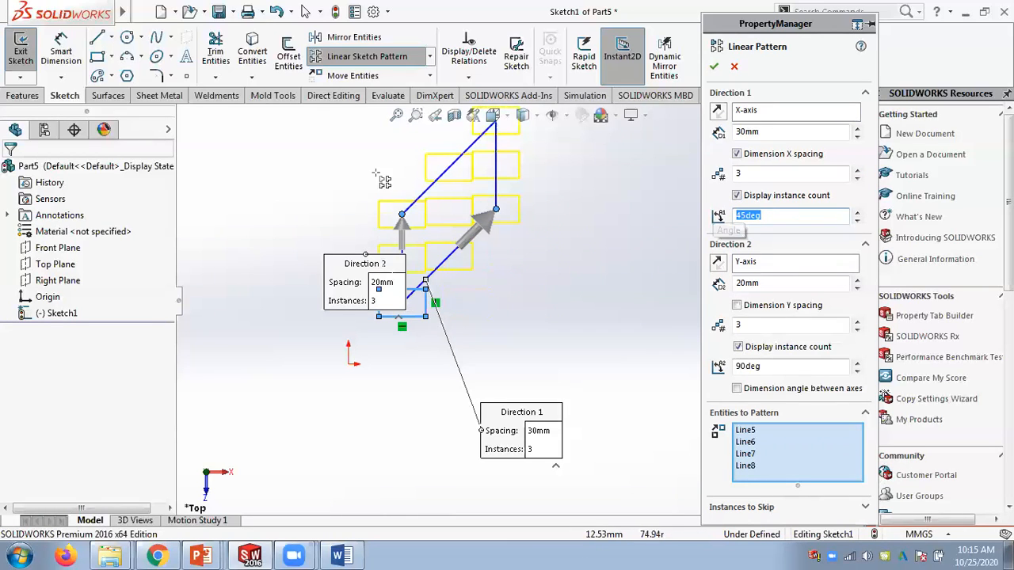
drag(775, 366, 707, 364)
text(135)
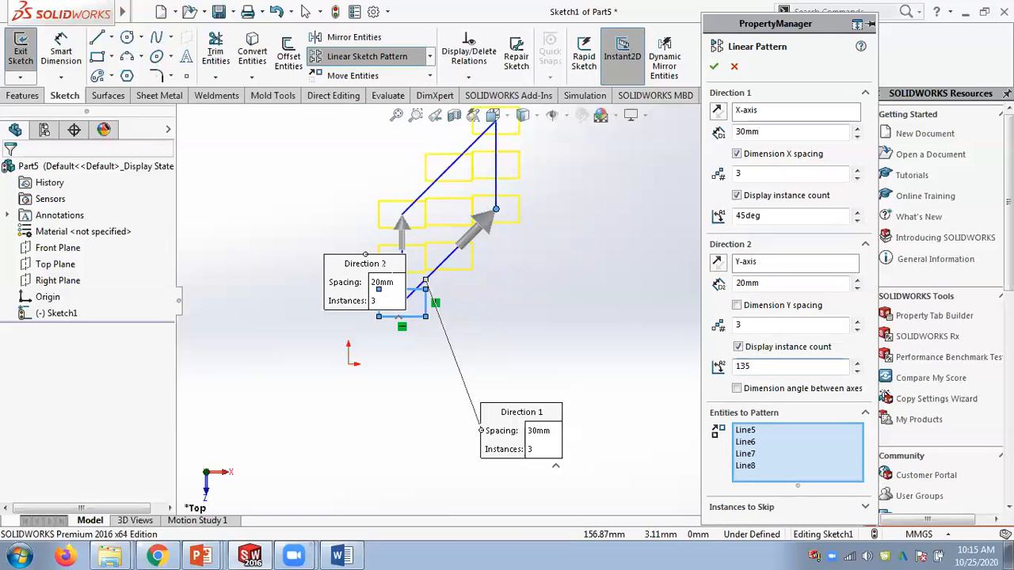
key(Return)
scroll(387, 222, down, 3)
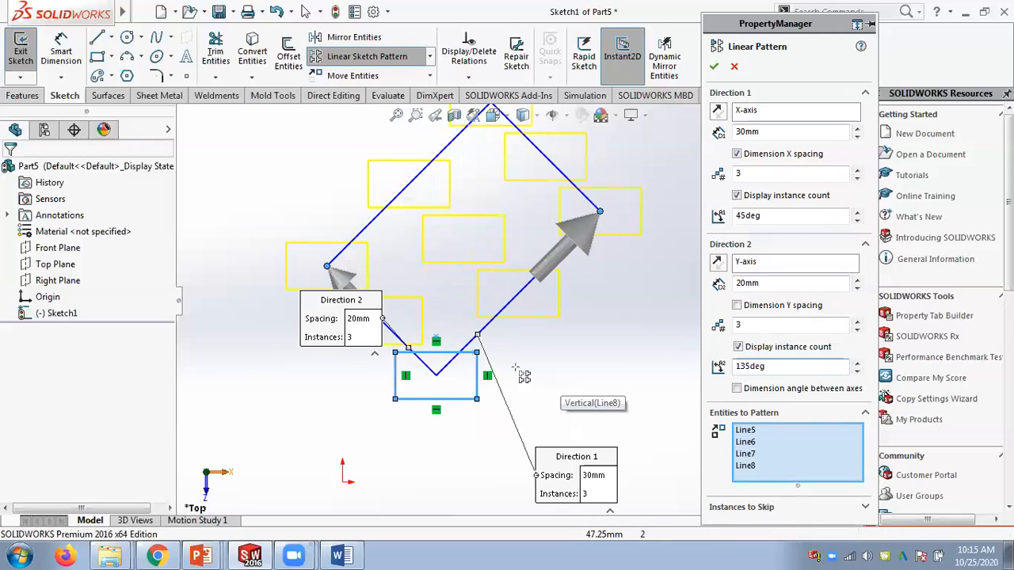
Set the Direction 2 angle back to 90 degrees and the Direction 1 angle back to 0 degrees.
double_click(779, 368)
text(90)
key(Return)
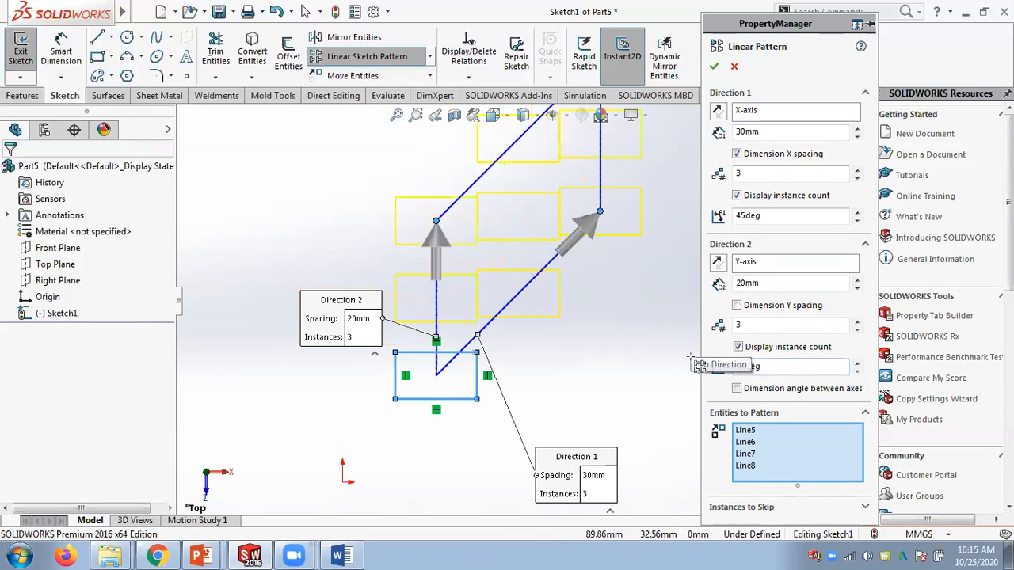
double_click(747, 216)
text(0)
key(Return)
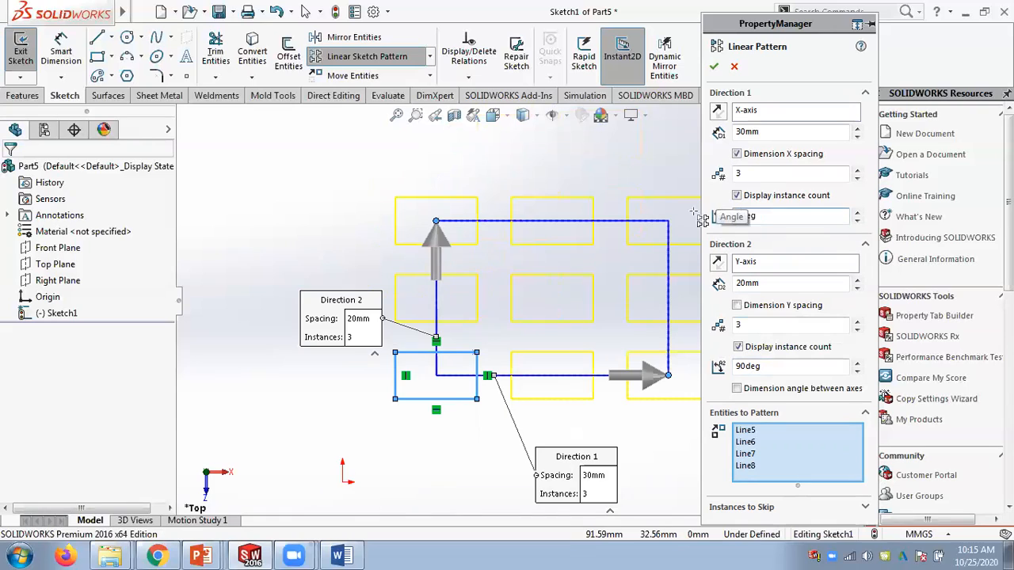
Enable the Y spacing dimension, apply the linear pattern of rectangles, and clear the selection.
scroll(526, 285, up, 2)
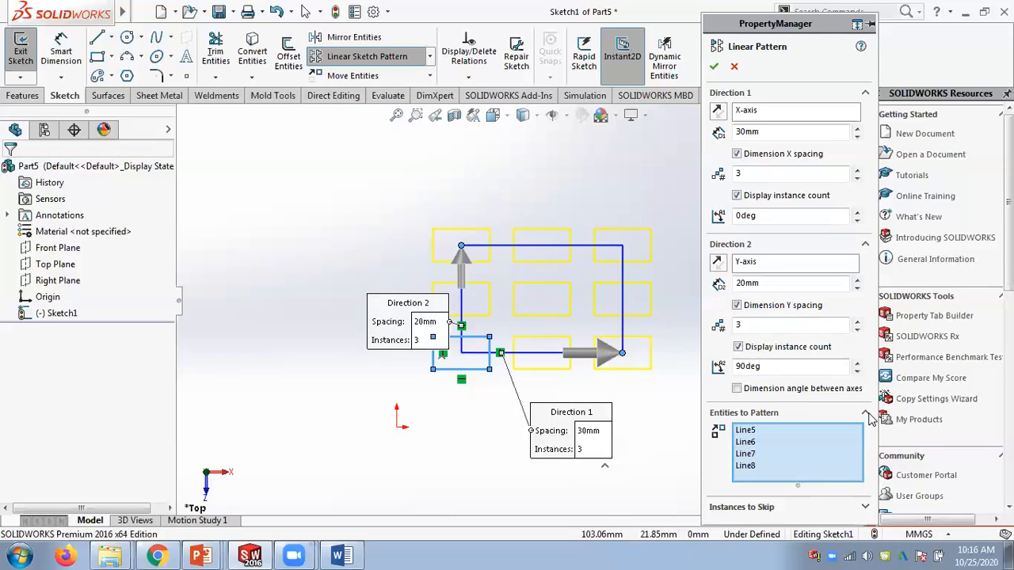
click(714, 66)
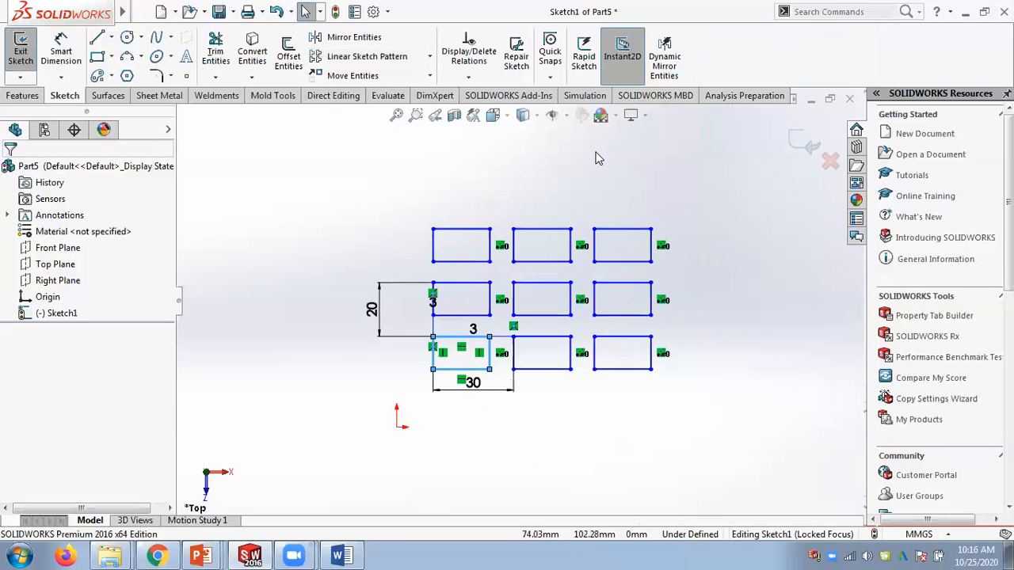
click(598, 154)
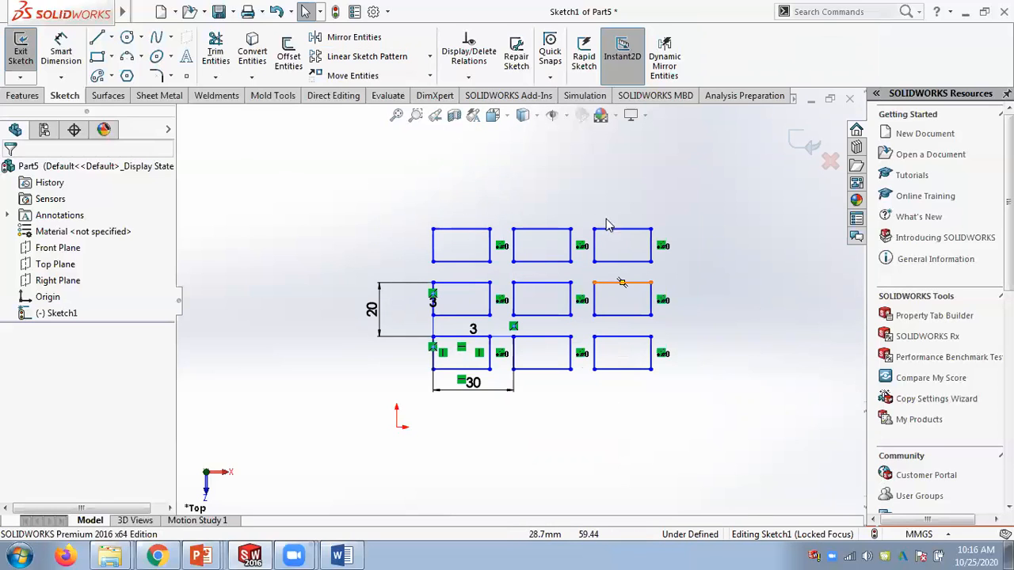
Edit the linear pattern to skip instances (2,2) and (2,3), and apply the change.
right_click(475, 230)
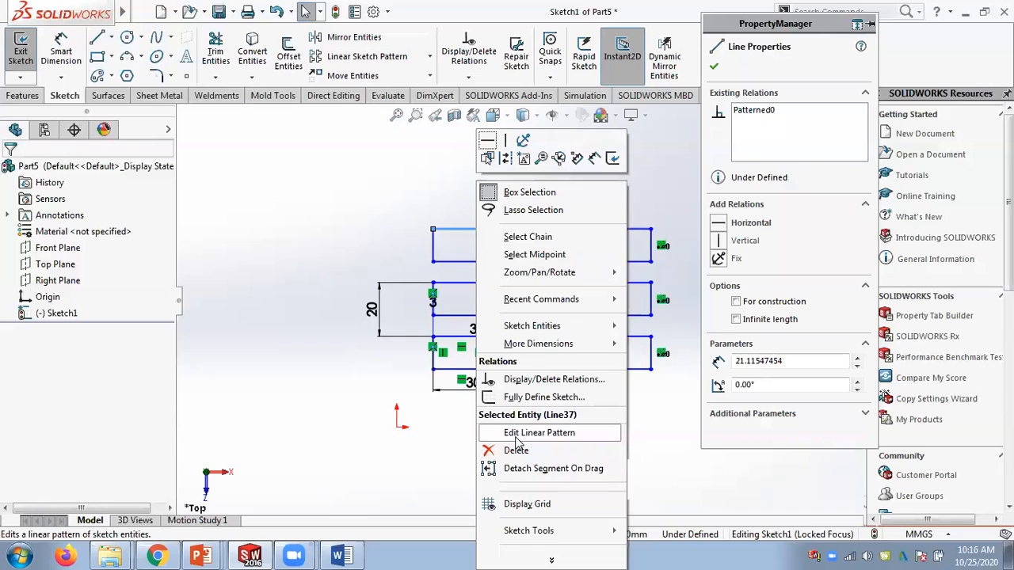
click(515, 438)
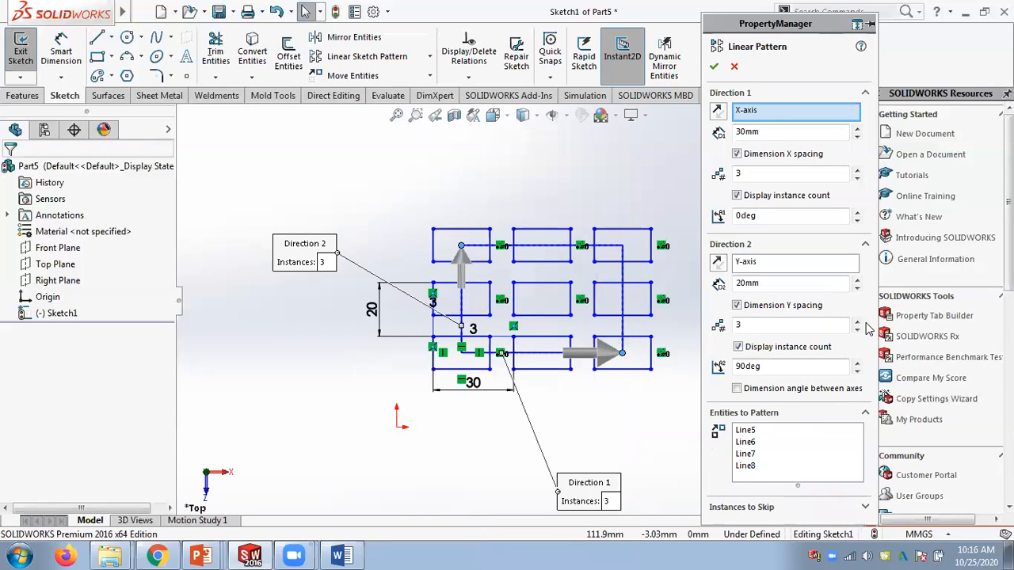
click(866, 414)
click(860, 426)
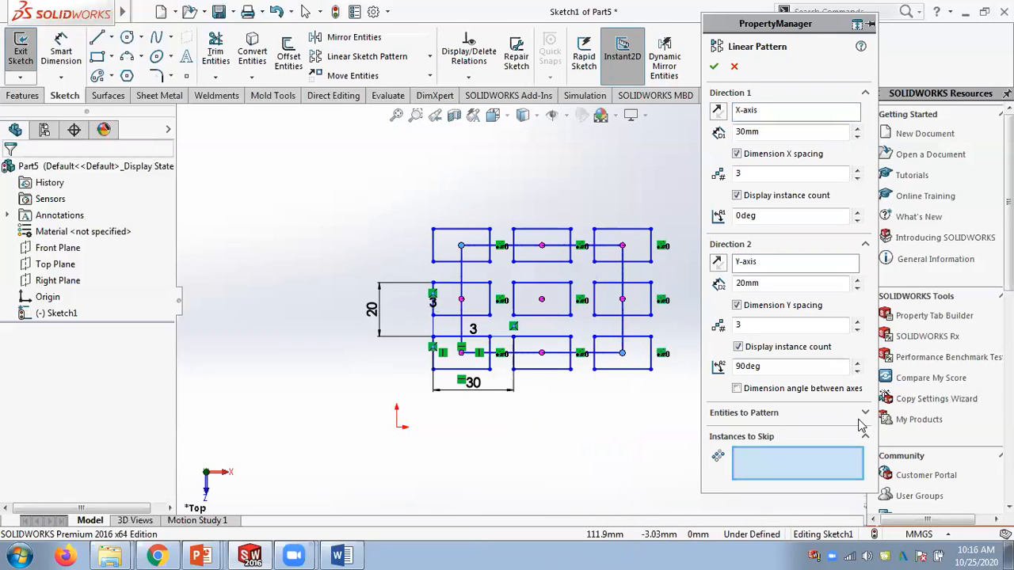
click(541, 300)
click(541, 246)
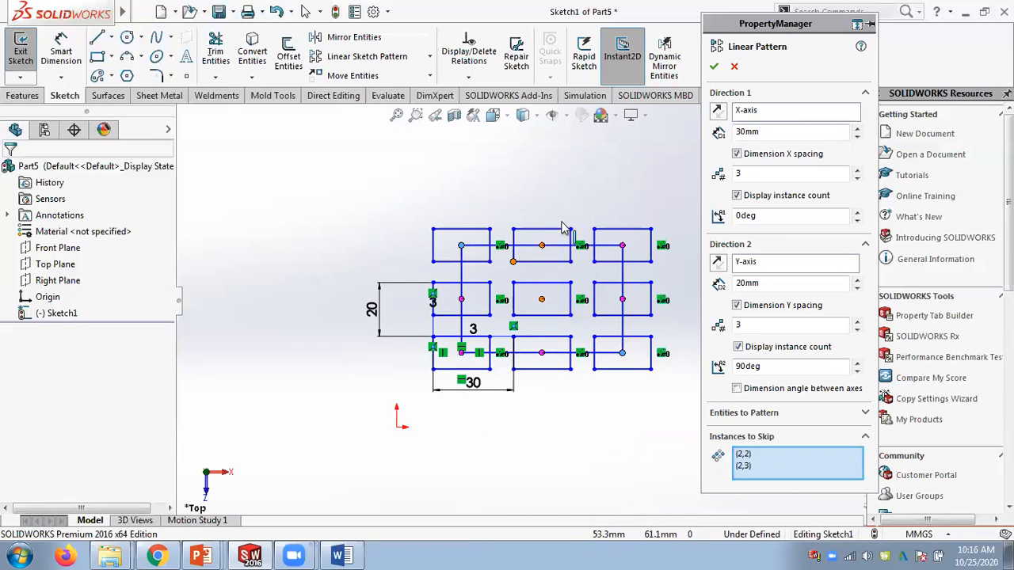
click(713, 65)
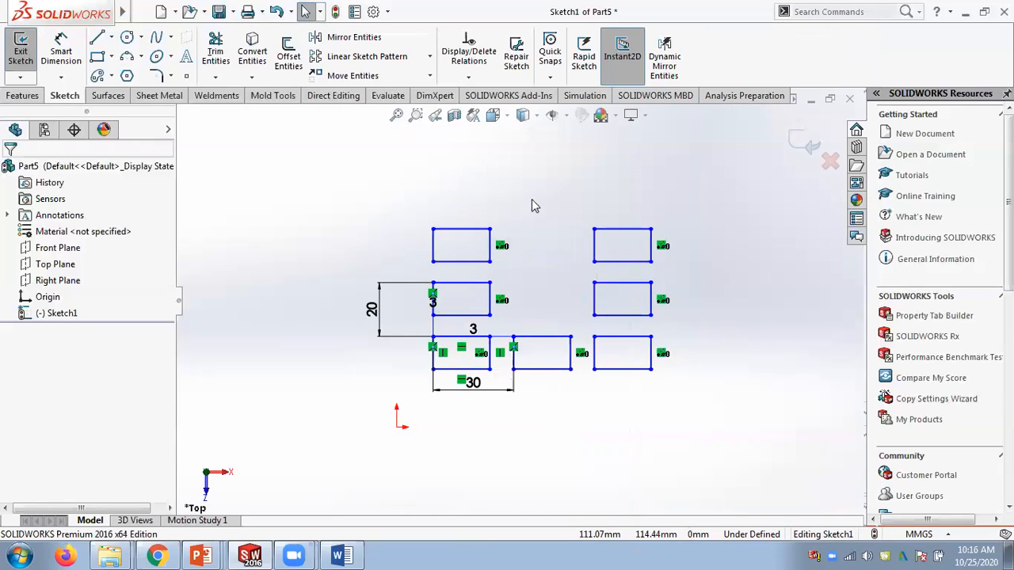
Edit the linear pattern again, clear all its skipped instances, and apply it.
right_click(448, 230)
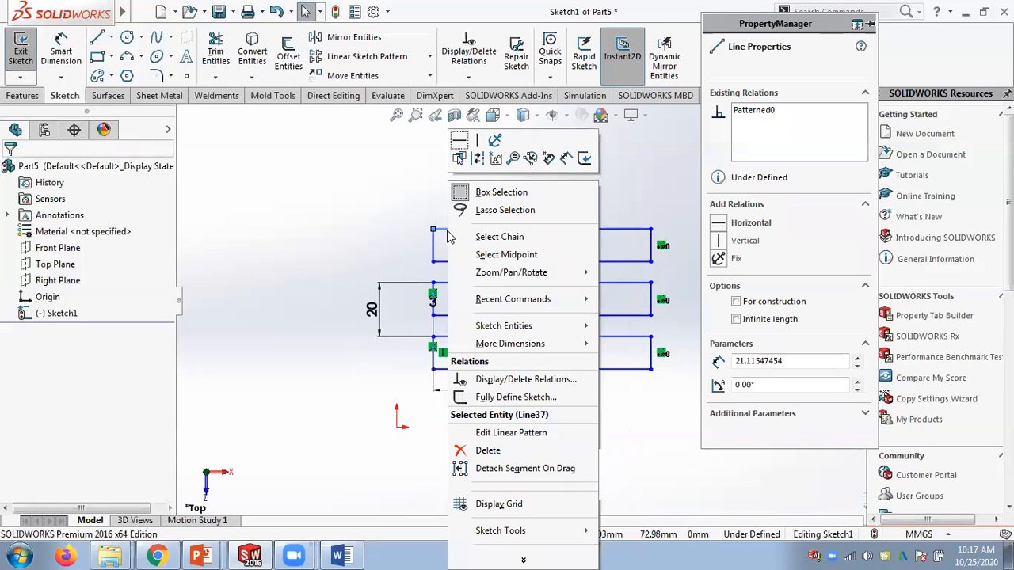
click(520, 433)
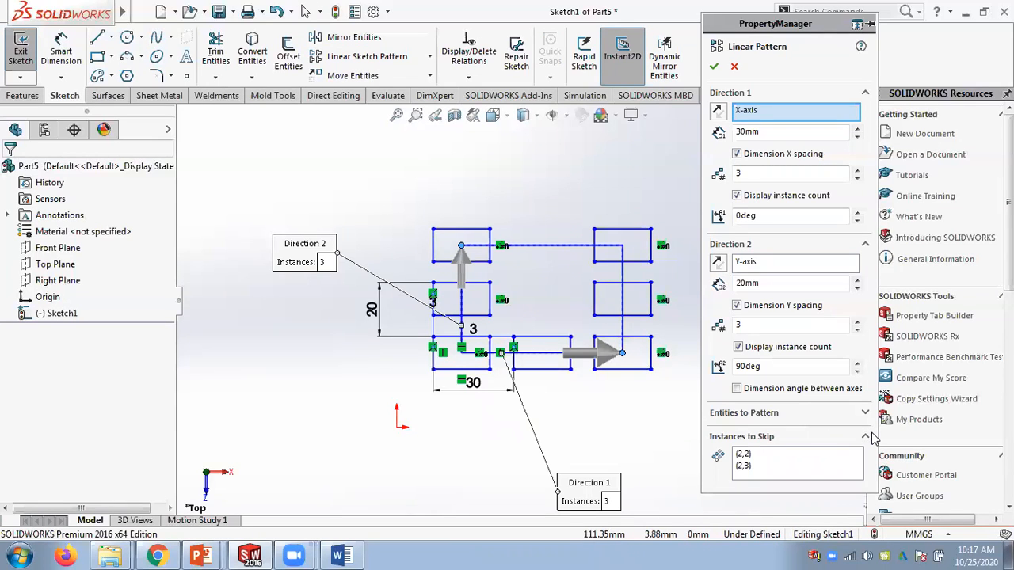
right_click(748, 458)
click(795, 465)
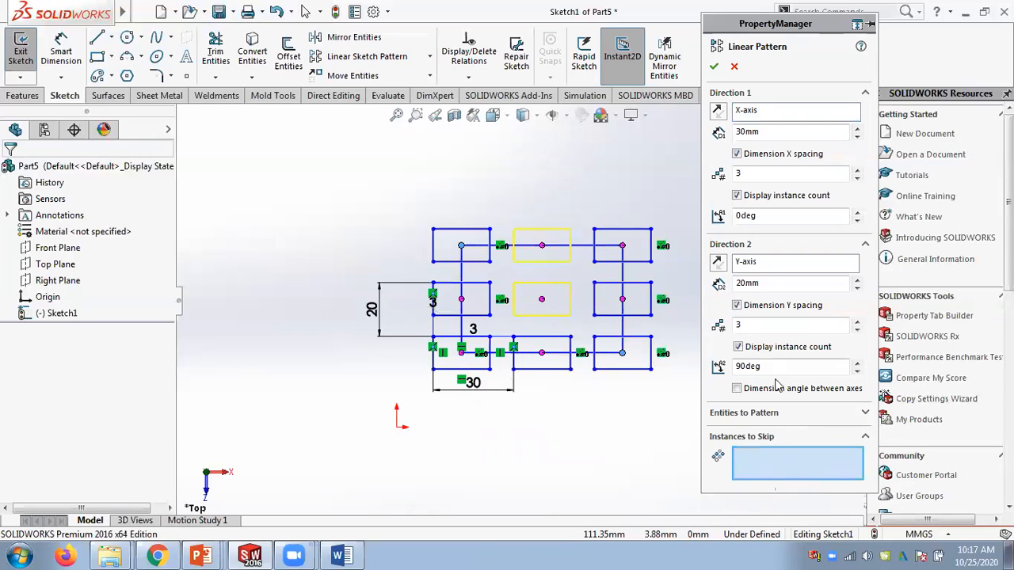
click(714, 67)
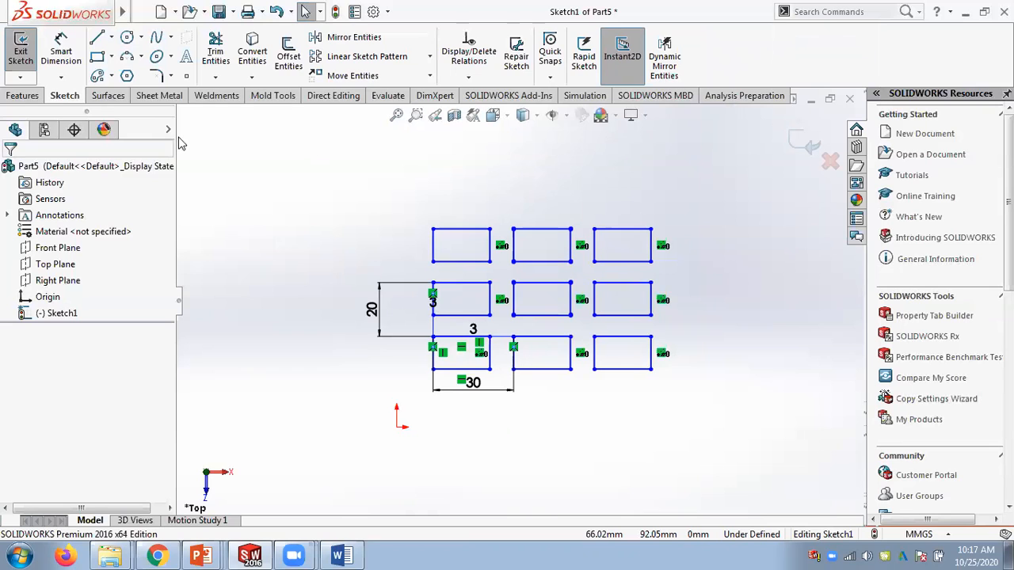
Extrude all nine rectangle regions of the sketch as a 10 mm blind boss, and undo the extrusion.
click(22, 95)
click(28, 55)
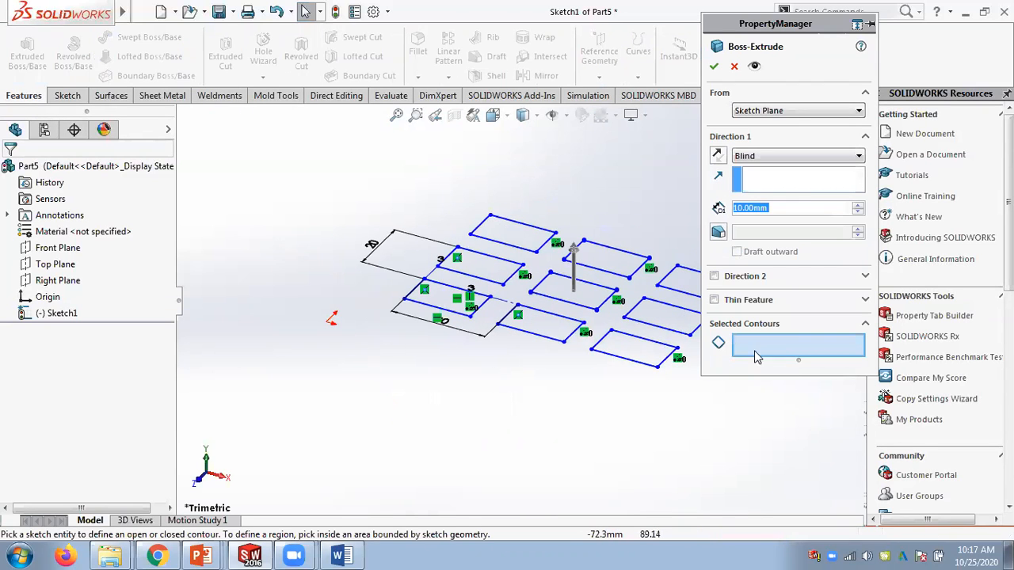
click(486, 279)
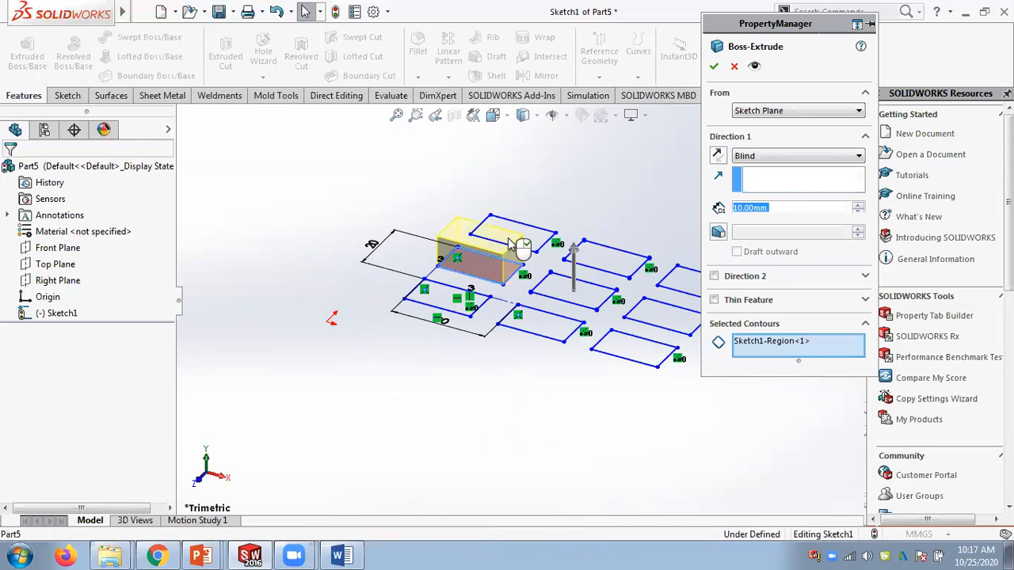
click(537, 237)
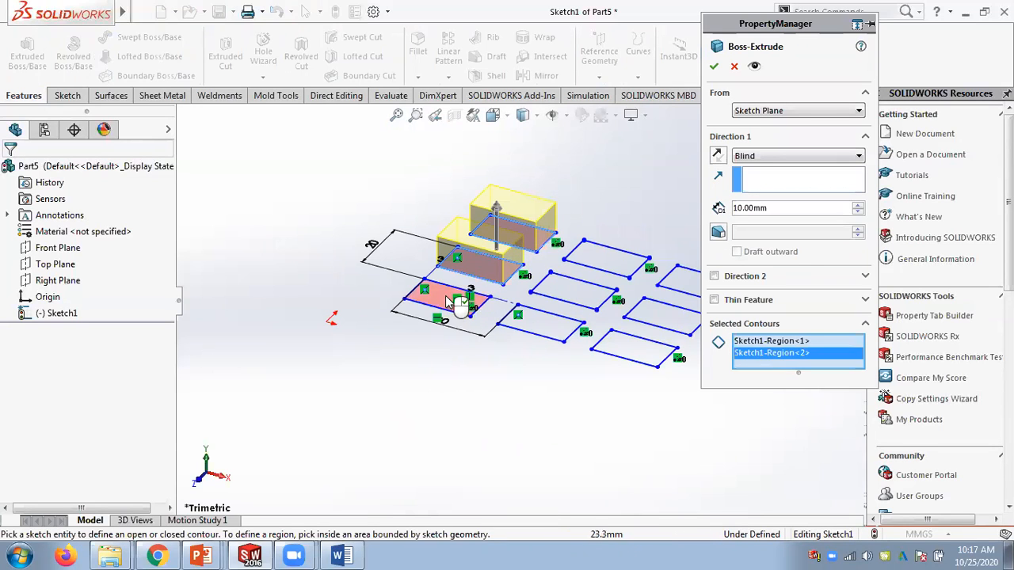
click(467, 302)
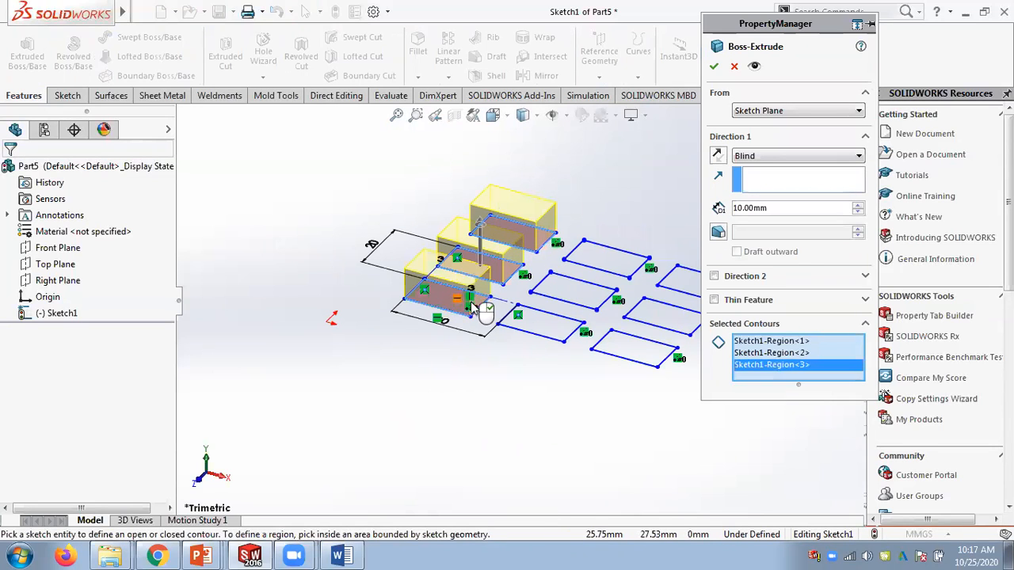
click(558, 321)
click(590, 290)
click(606, 257)
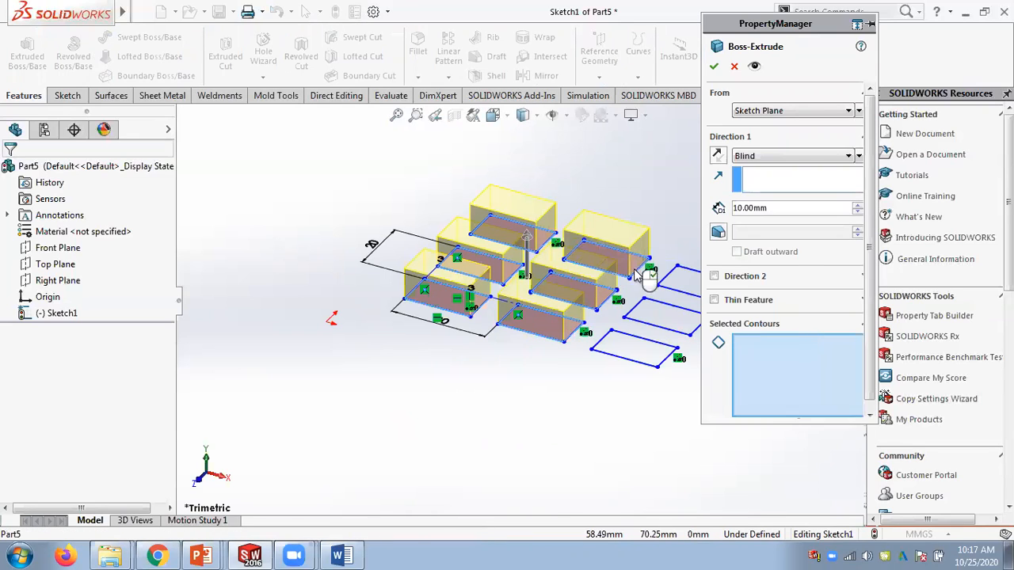
click(648, 350)
click(661, 315)
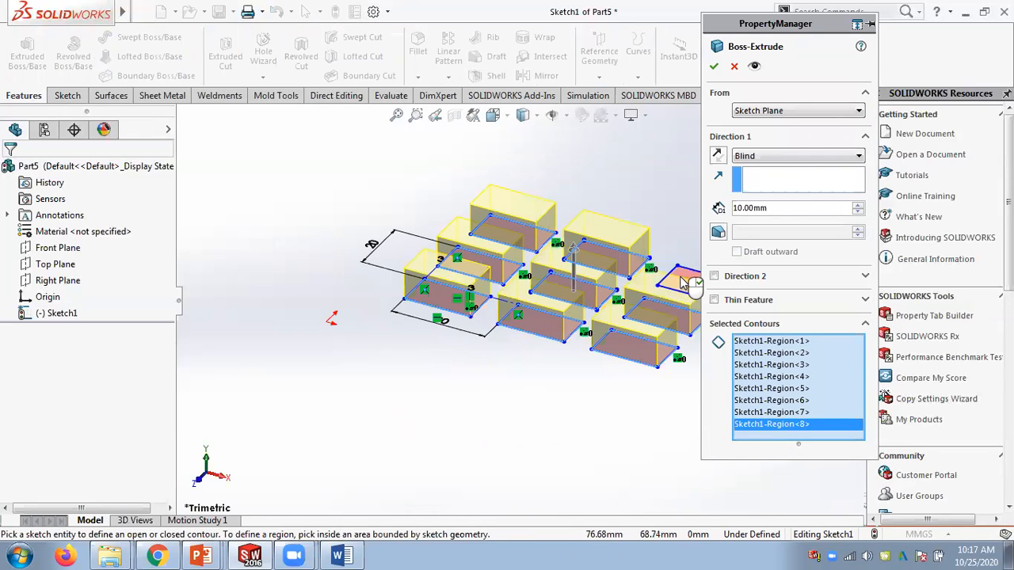
click(686, 281)
click(713, 66)
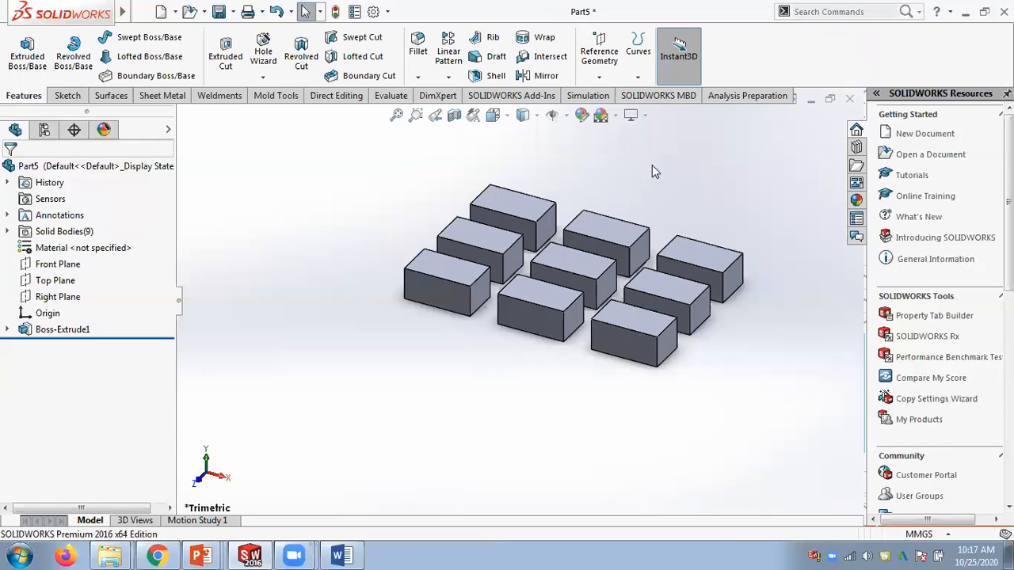
key(ctrl+z)
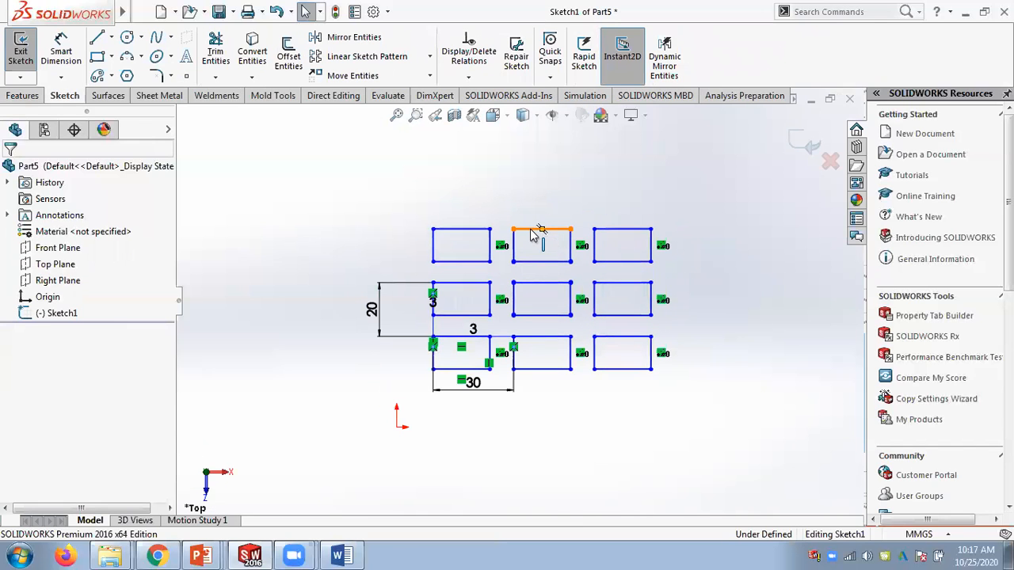
Open the linear pattern for editing and examine its instance count, spacing and angle settings in both directions.
right_click(535, 234)
click(593, 432)
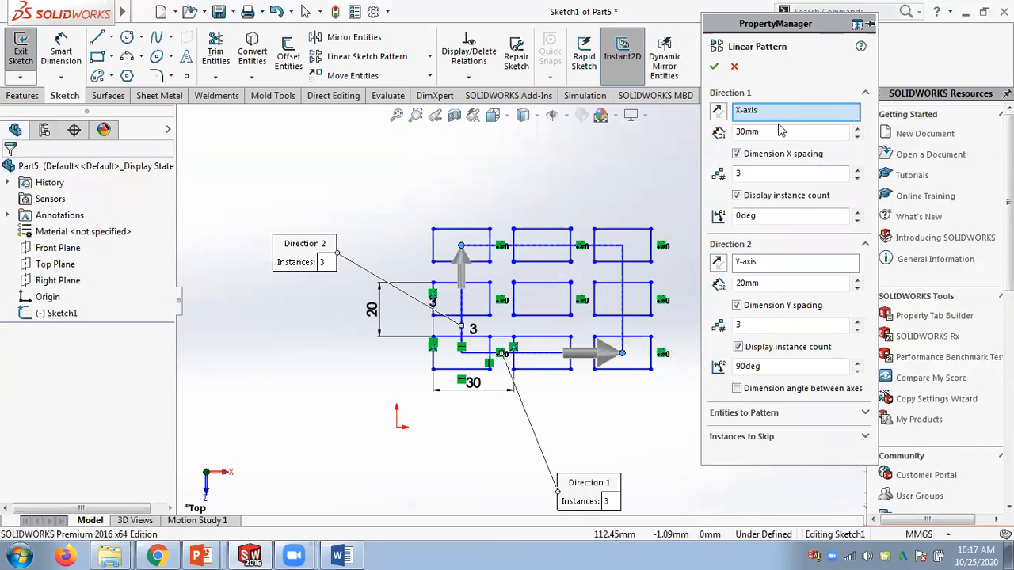
double_click(752, 174)
double_click(761, 216)
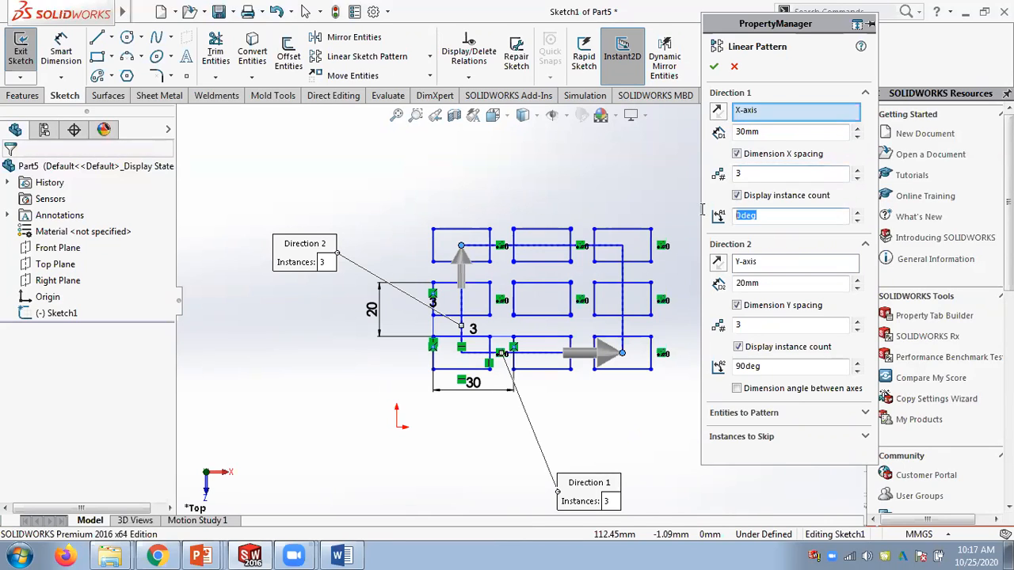
double_click(767, 283)
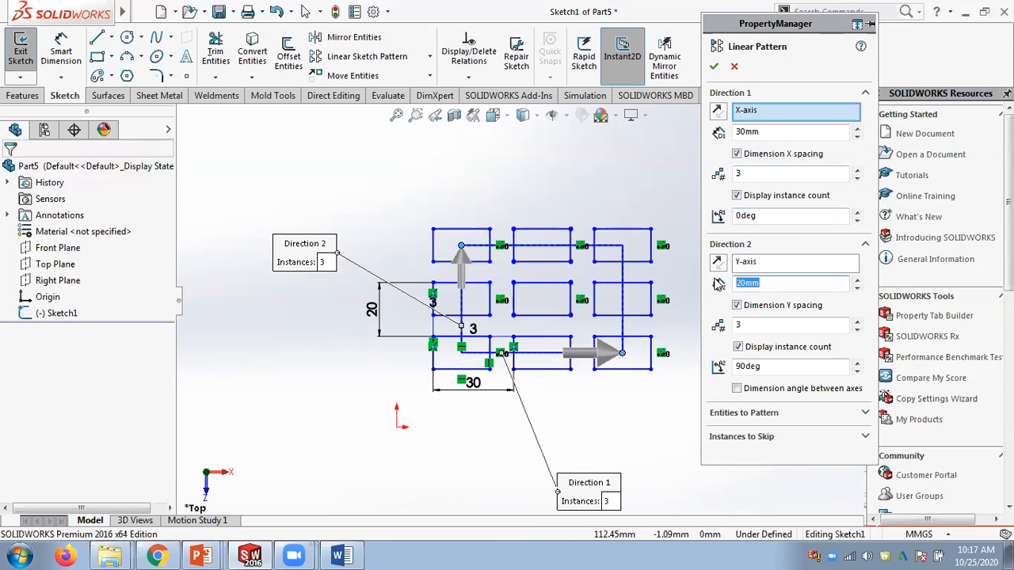
double_click(746, 324)
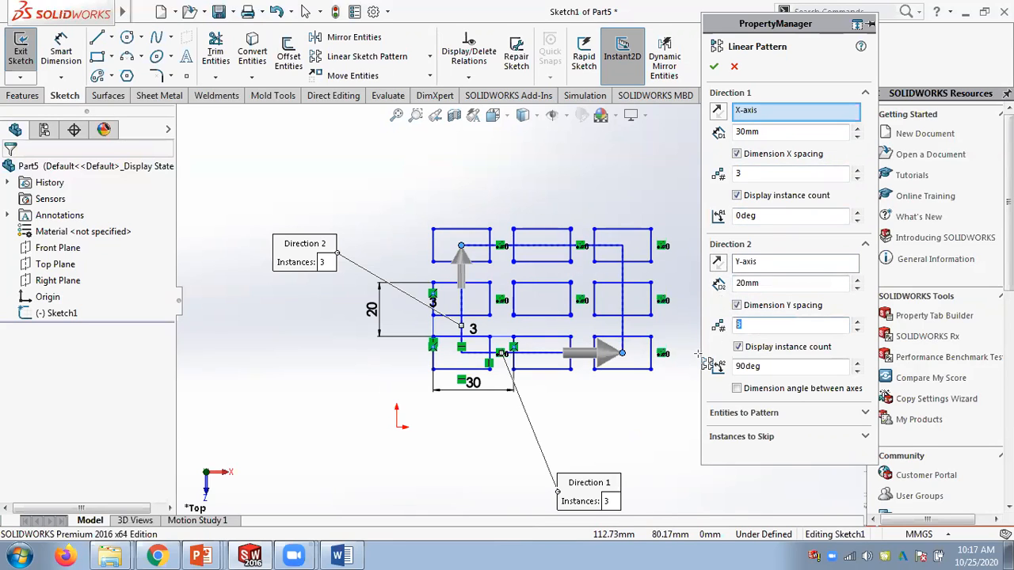
double_click(744, 365)
Enable the dimension for the angle between axes, show the patterned entities, and apply the linear pattern.
click(737, 389)
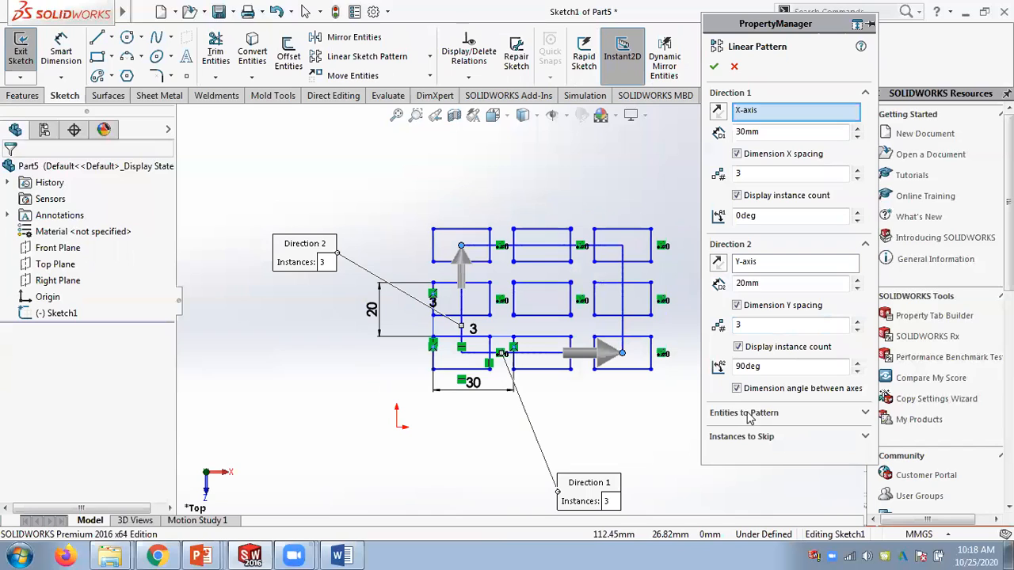
click(864, 414)
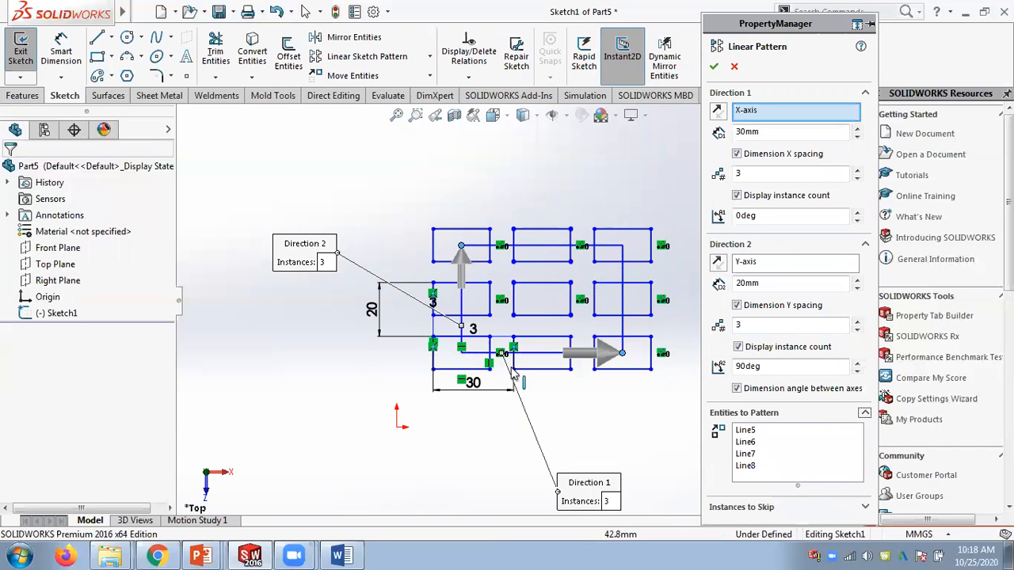
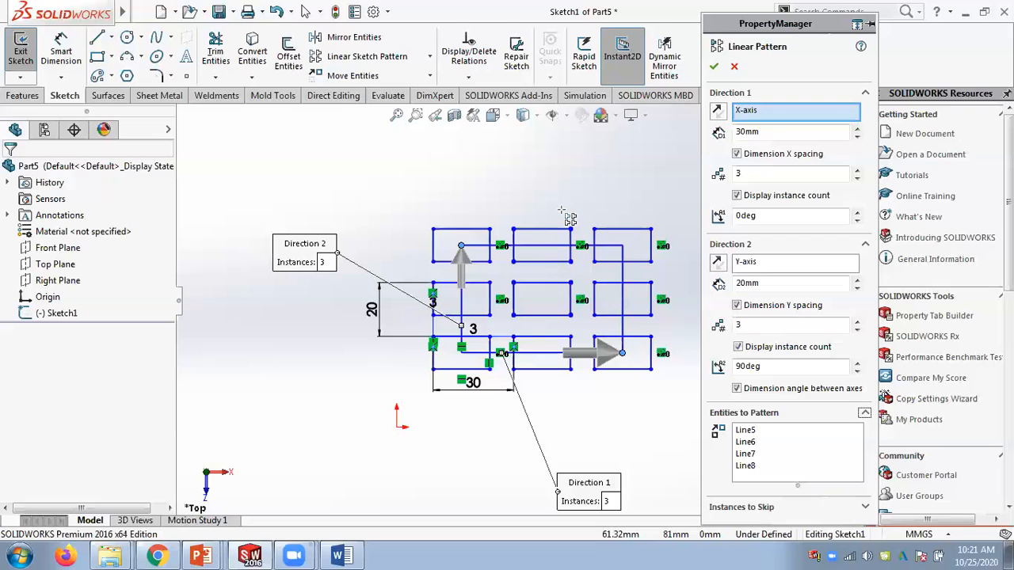
click(713, 66)
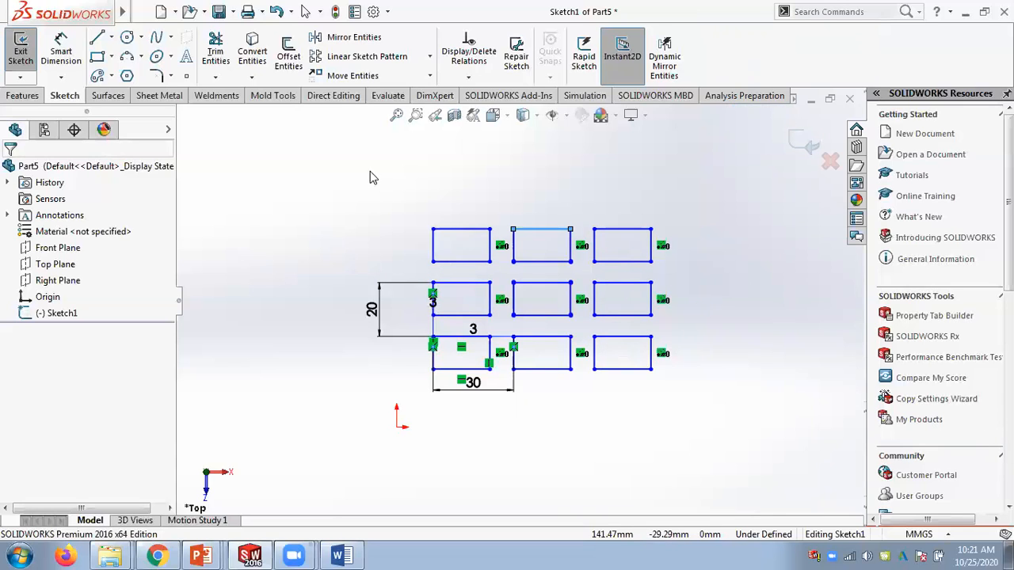
Switch to the Chapter 05 PowerPoint presentation to examine the Tutorial 2 model drawing, and return to SOLIDWORKS.
click(200, 556)
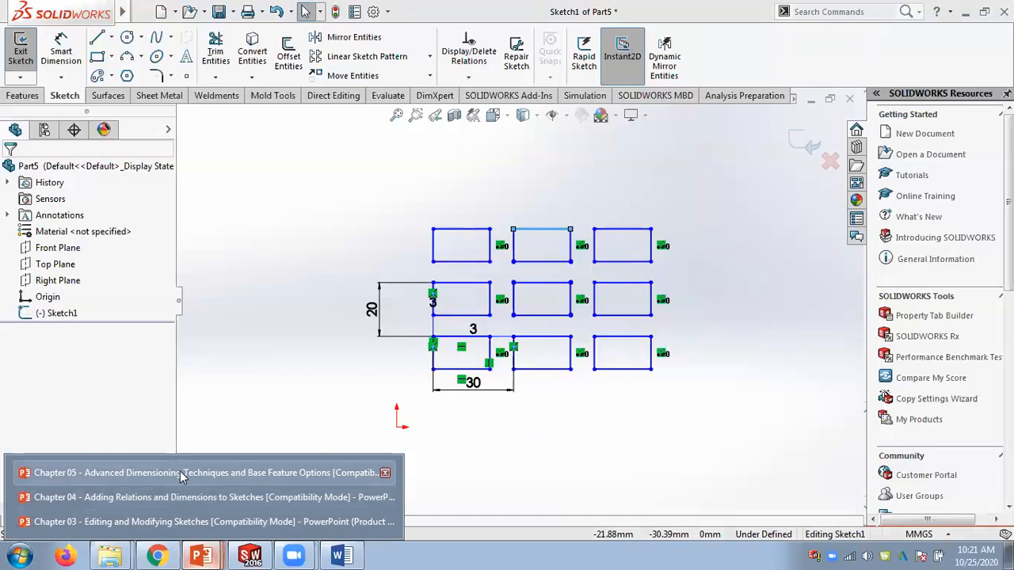
click(178, 472)
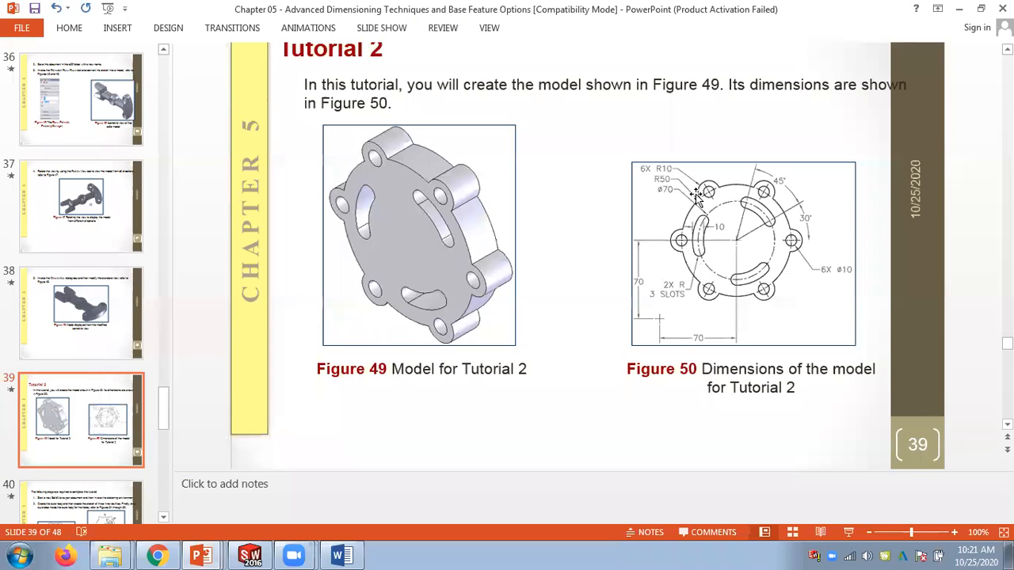
click(249, 556)
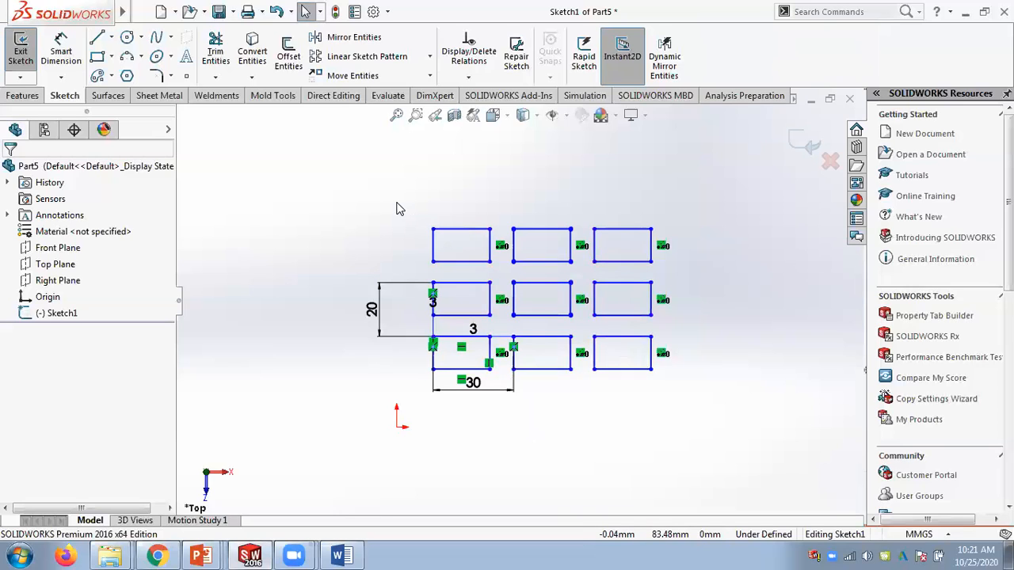
Undo the linear pattern so that only the original small rectangle is kept in the sketch.
key(ctrl+z)
key(ctrl+z)
key(ctrl+z)
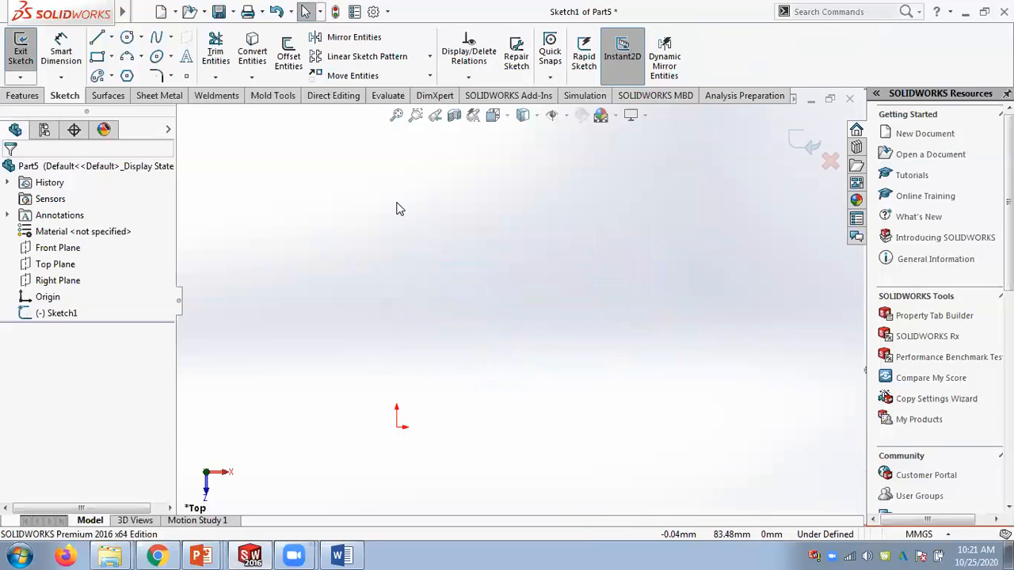
key(ctrl+y)
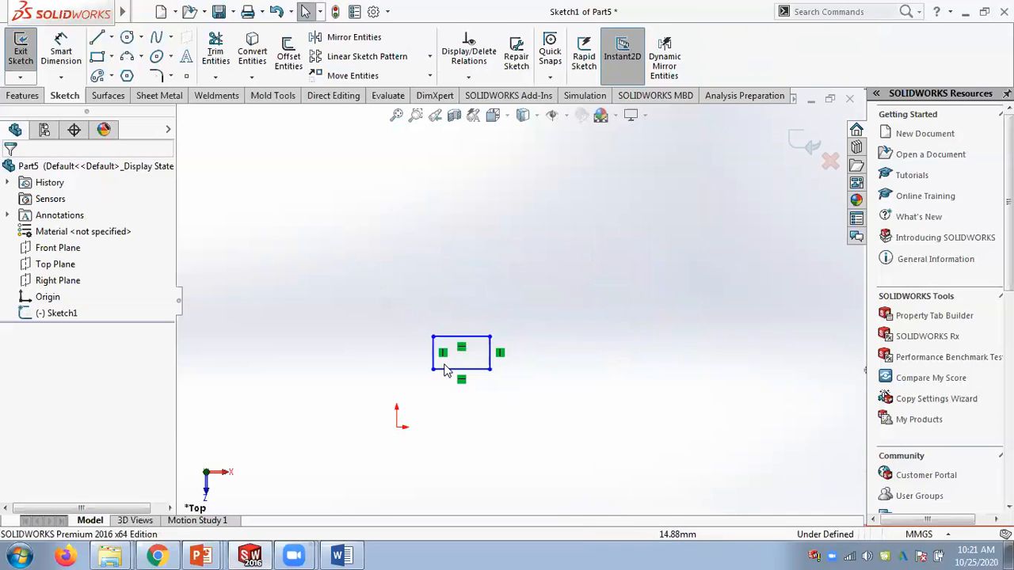
Start a circular sketch pattern about the origin and select the rectangle's four lines as the entities to pattern.
scroll(406, 406, down, 3)
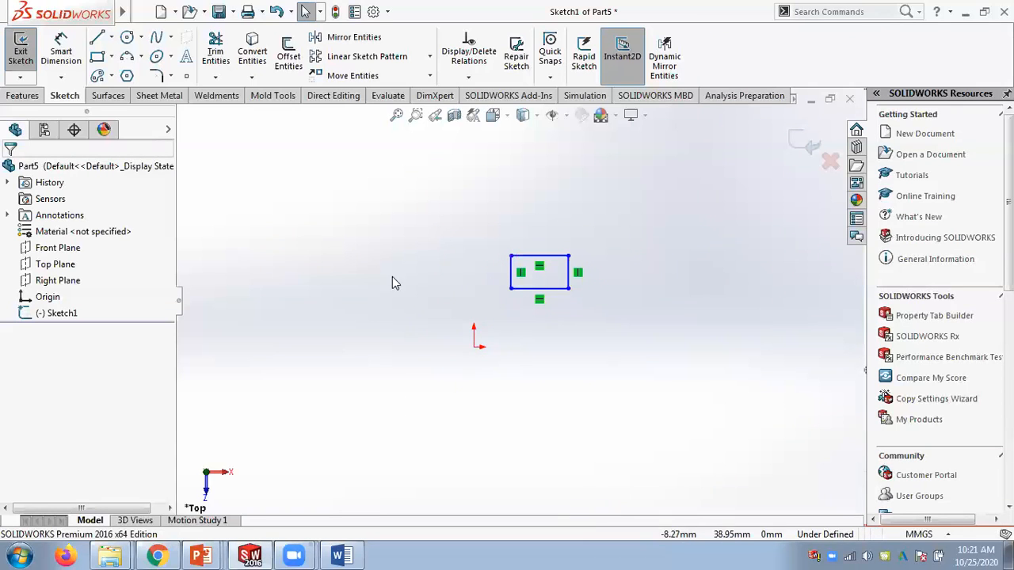
click(431, 60)
click(413, 94)
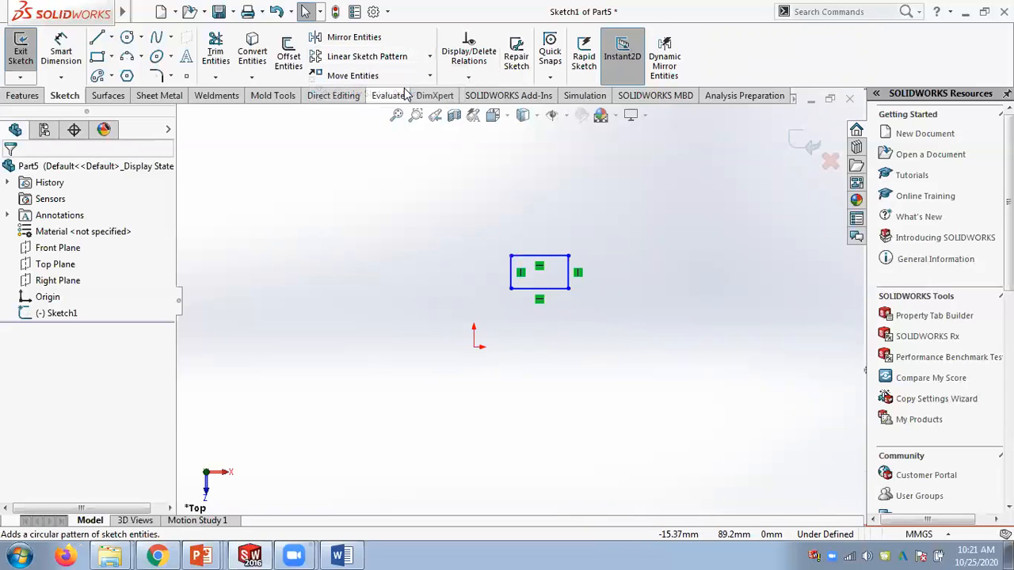
click(776, 377)
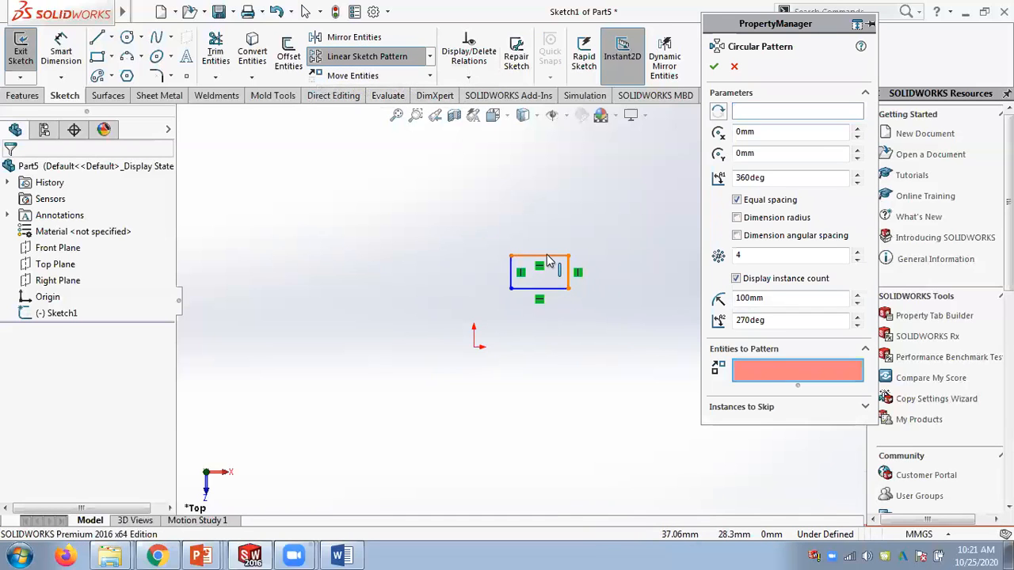
click(568, 273)
click(565, 288)
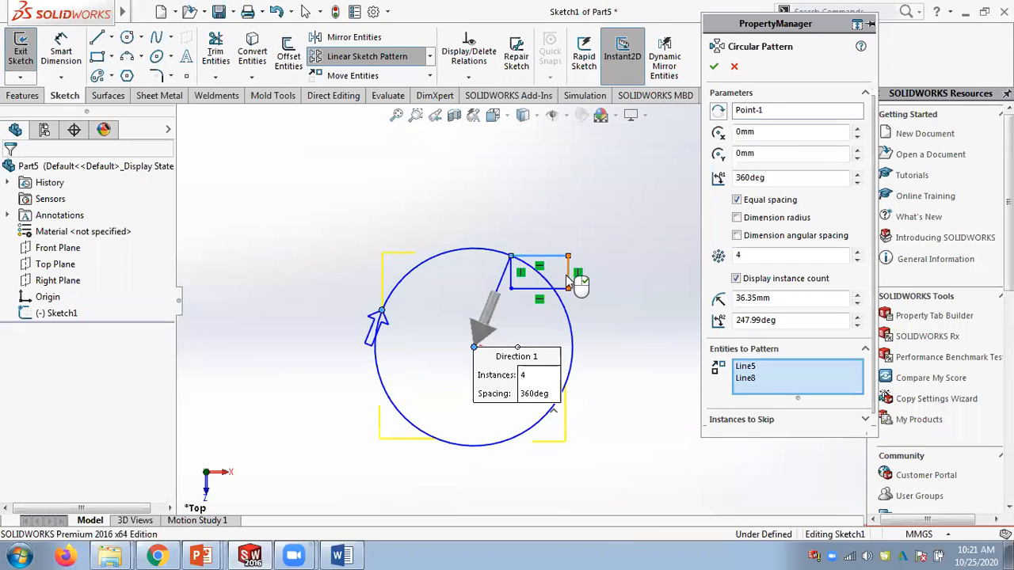
click(512, 281)
click(512, 282)
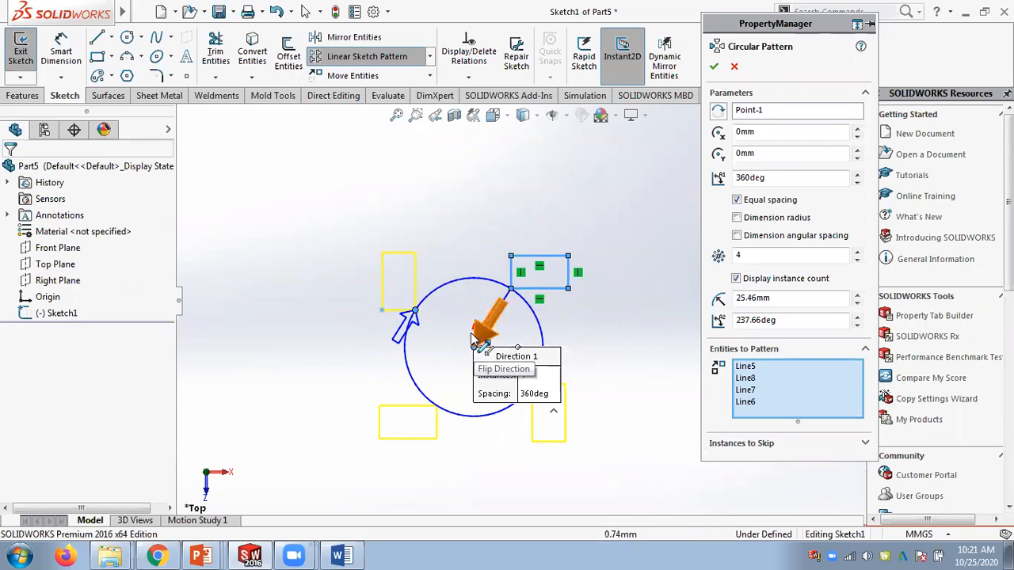
click(753, 111)
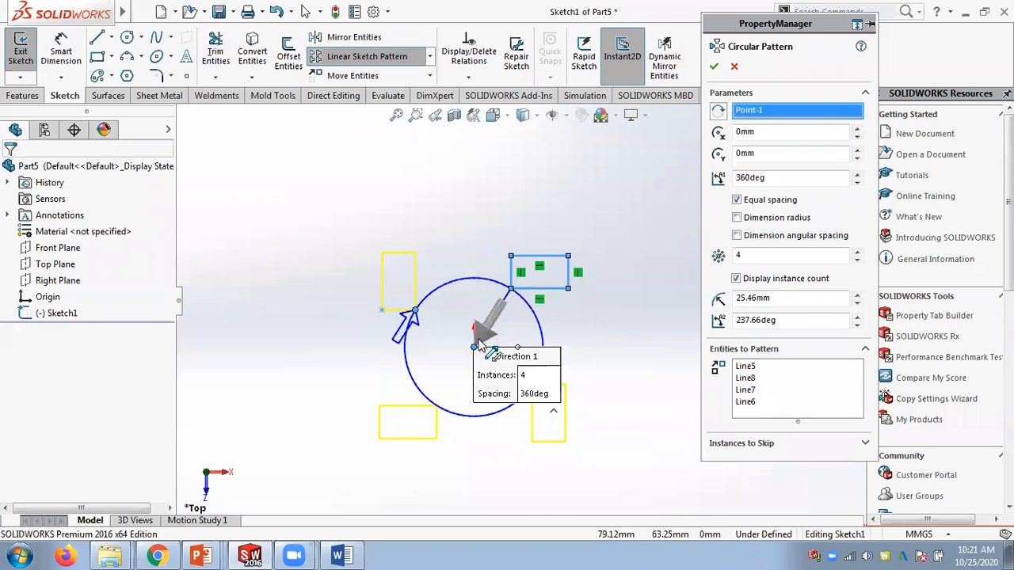
right_click(790, 117)
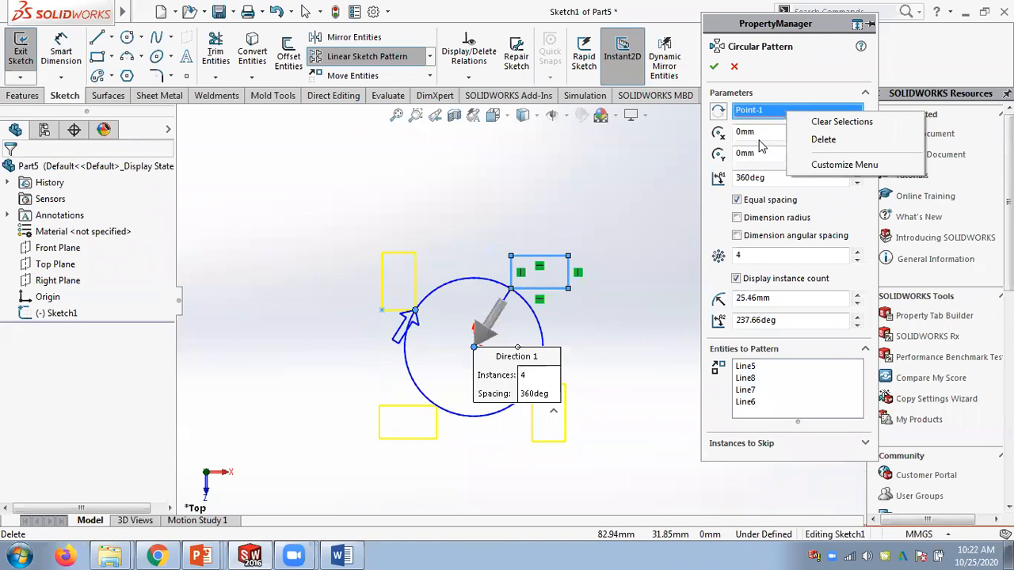
click(702, 215)
double_click(737, 178)
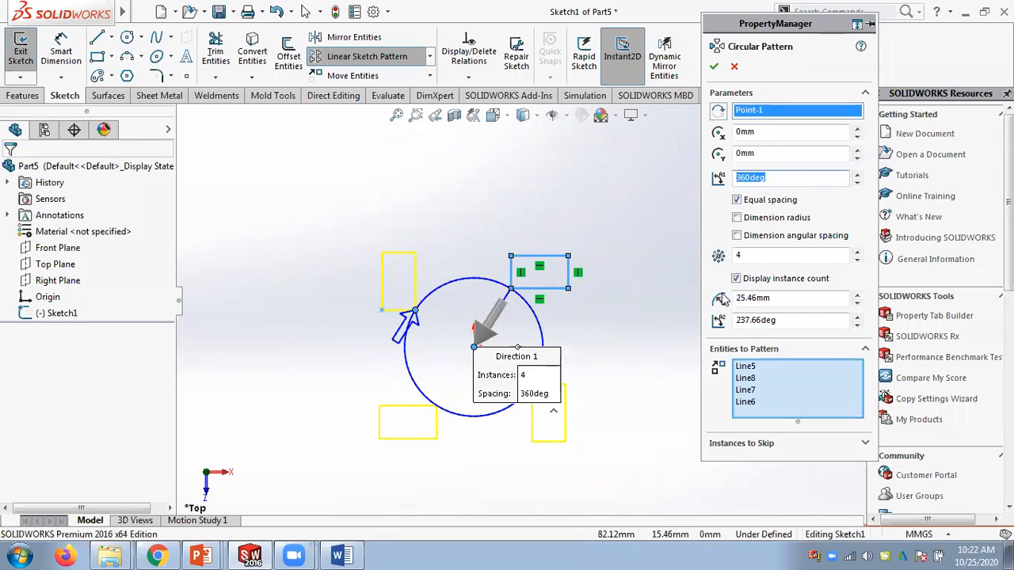
Set the circular pattern to 6 instances and enable the radius and angular spacing dimensions.
click(856, 252)
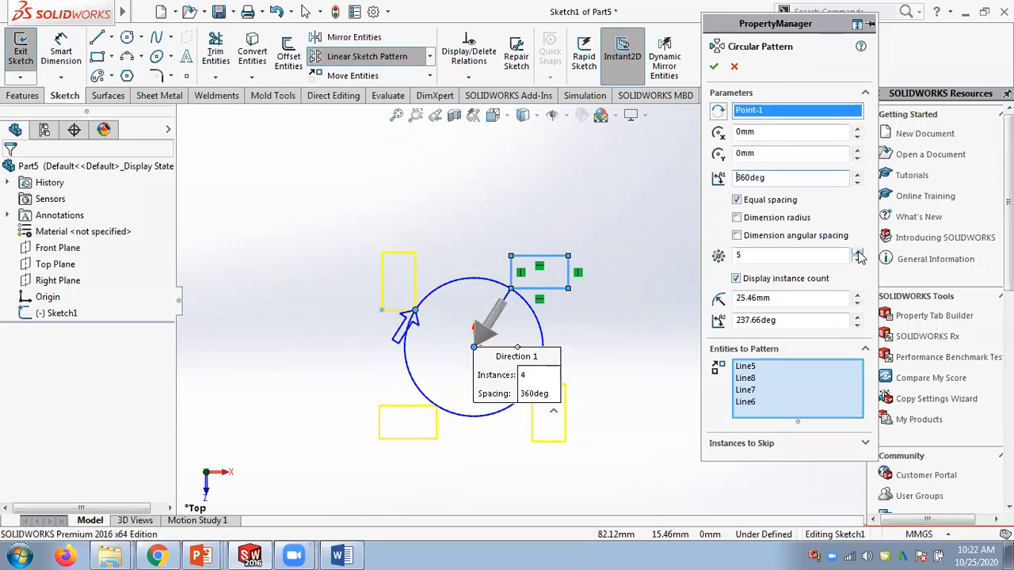
click(857, 251)
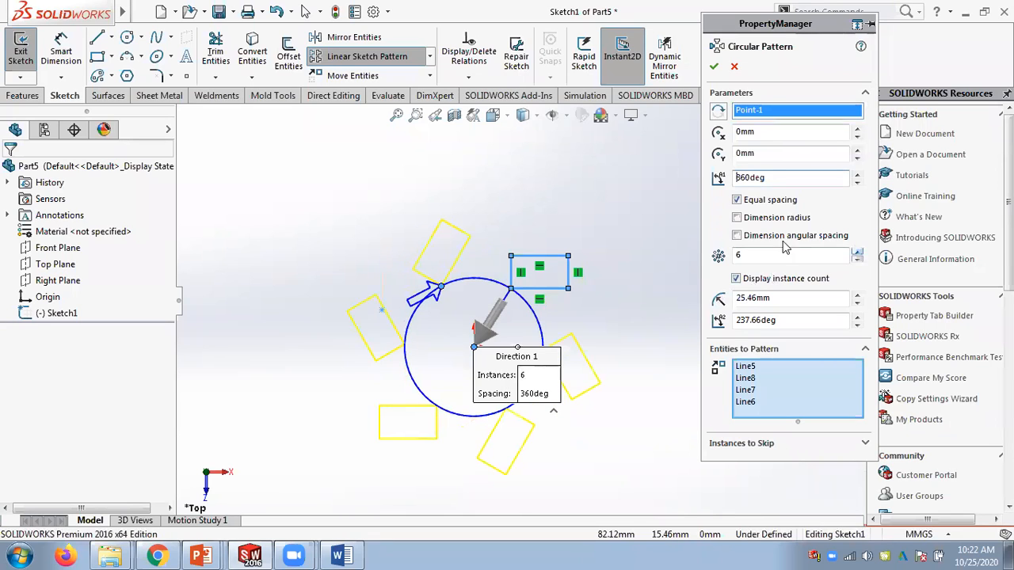
click(737, 219)
click(737, 236)
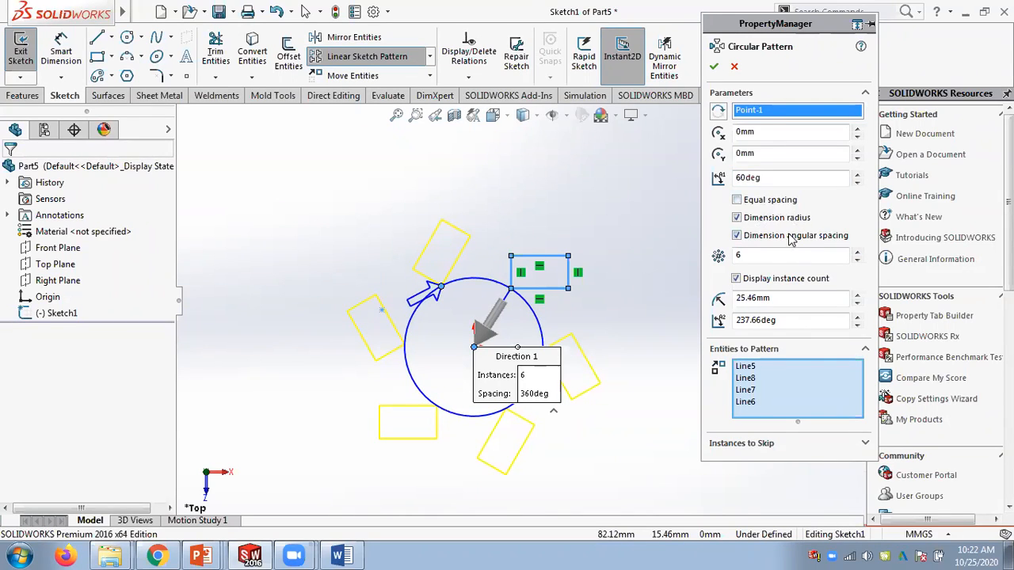
Keep equal spacing off for the circular pattern and set the angle between instances to 30 degrees.
drag(757, 133, 717, 133)
key(Tab)
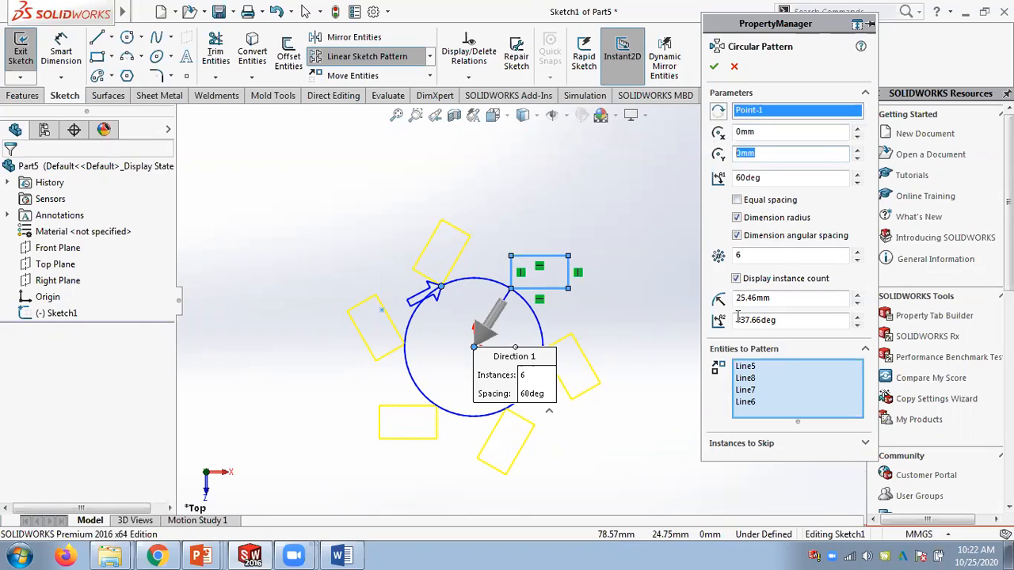
click(784, 441)
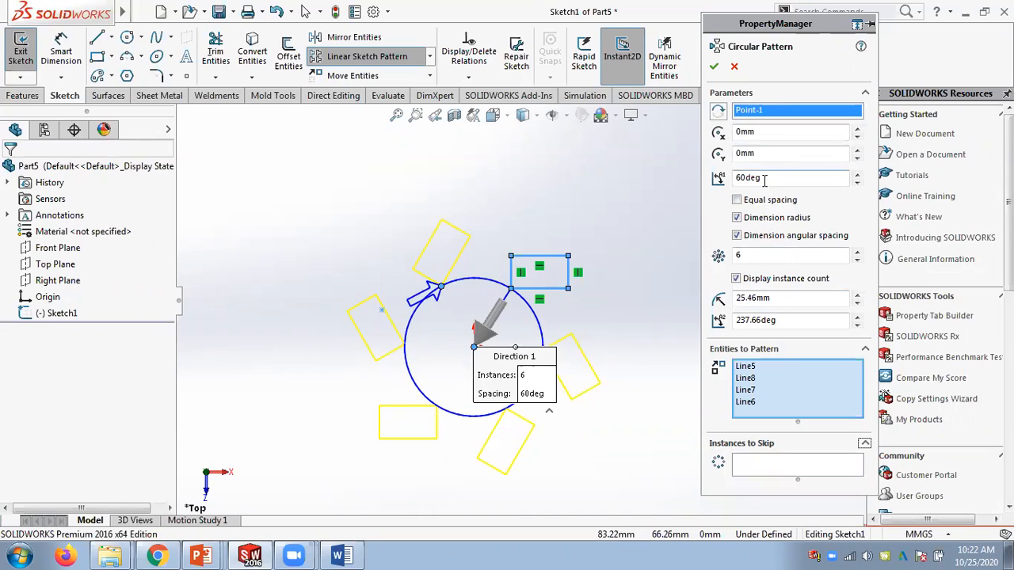
click(736, 199)
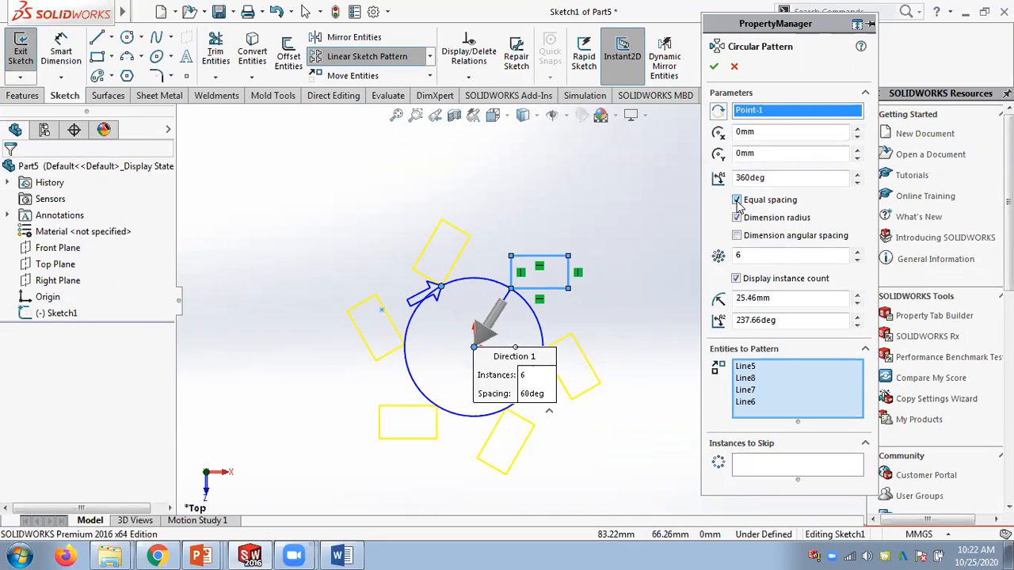
click(736, 200)
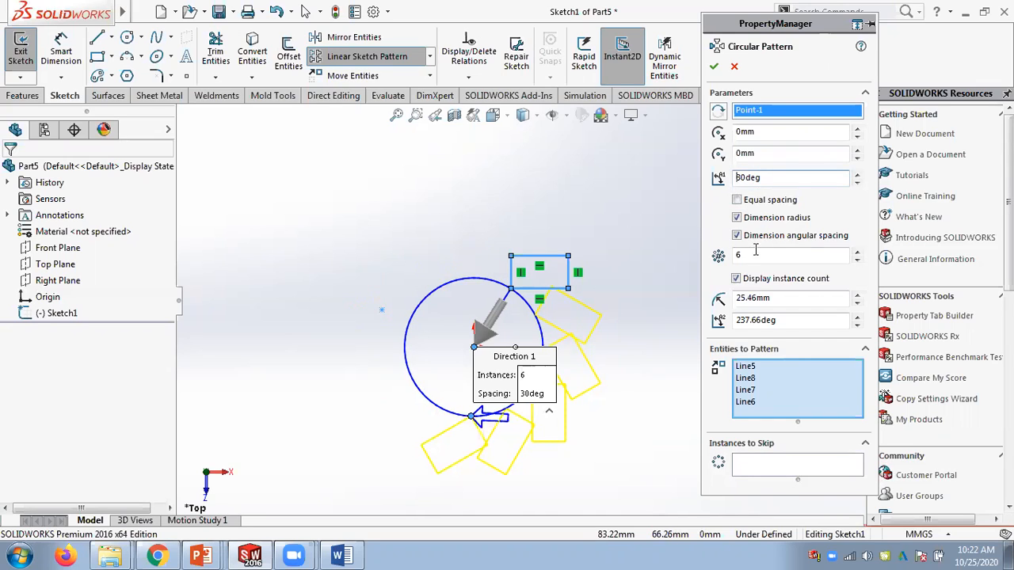
Reverse the rotation direction of the circular pattern and apply it.
click(718, 115)
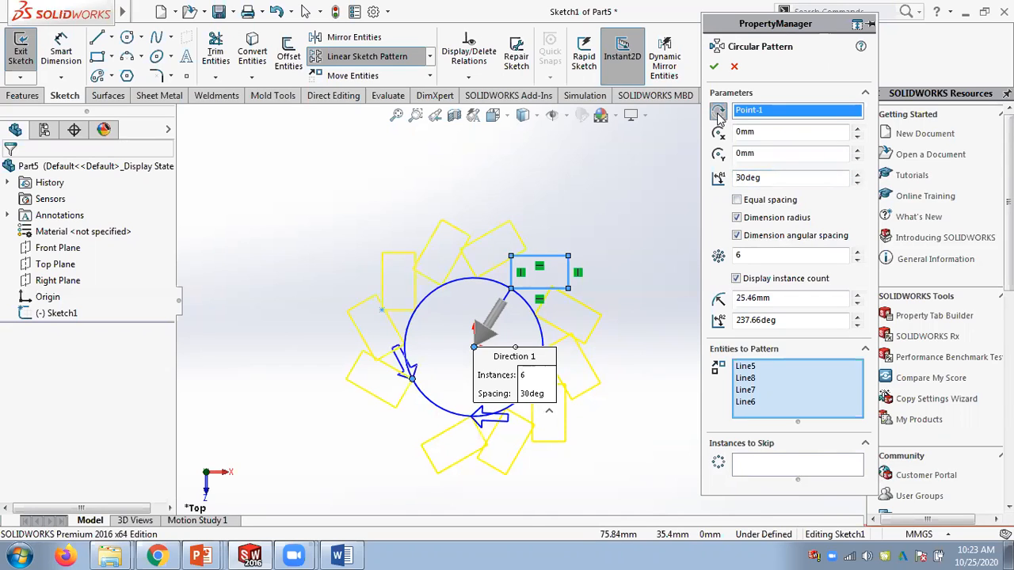
click(718, 115)
click(718, 115)
click(718, 115)
key(Return)
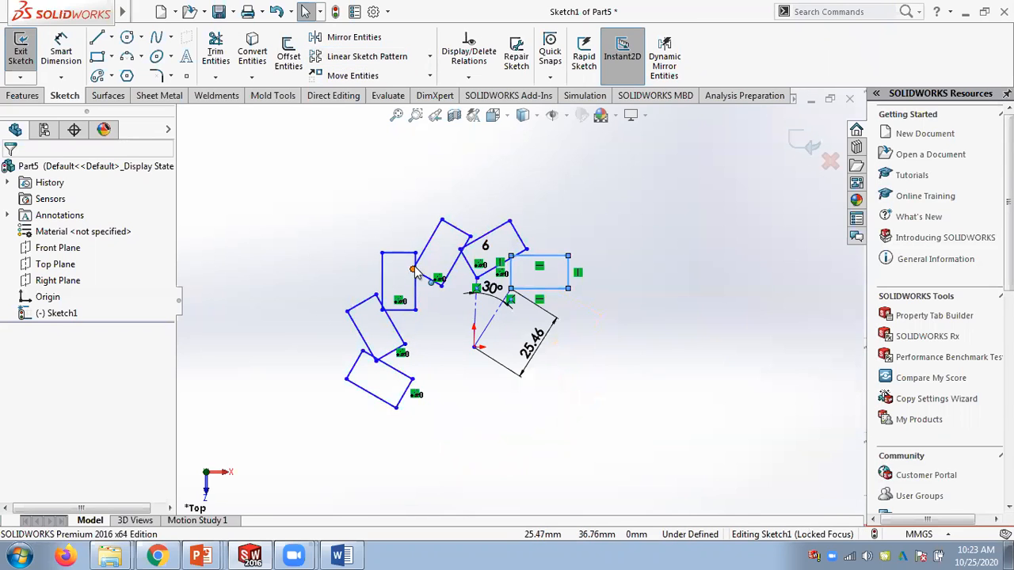
Edit the circular pattern to use equal spacing and apply the change.
right_click(366, 302)
click(443, 433)
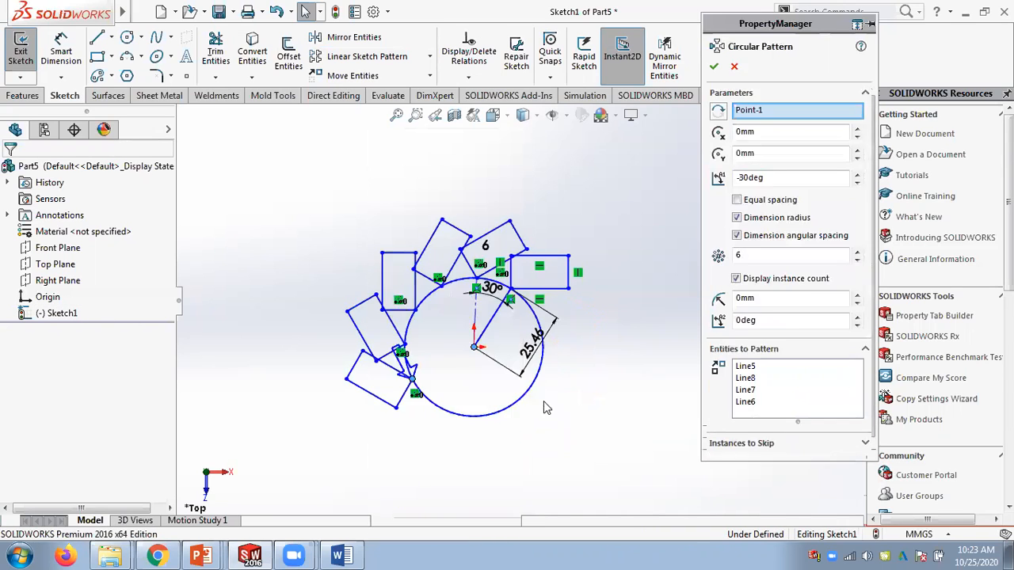
click(736, 202)
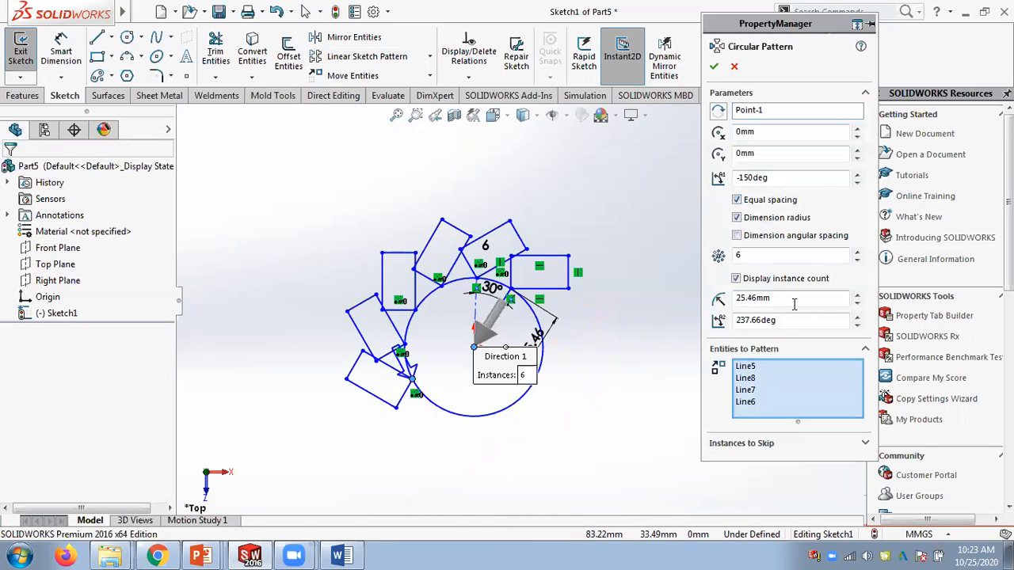
click(713, 67)
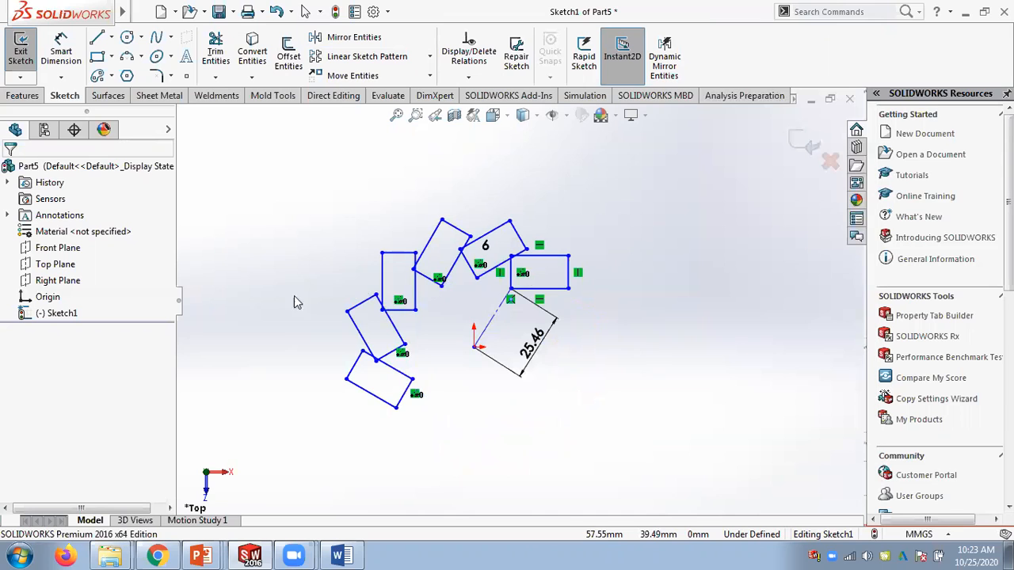
Edit the circular pattern again, turning equal spacing off and the angular spacing dimension on.
right_click(370, 394)
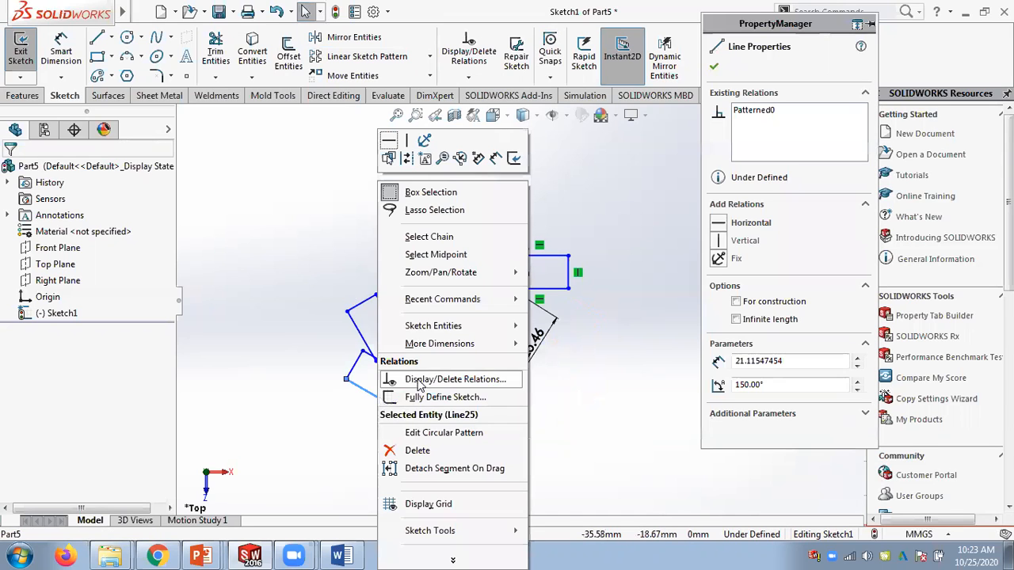
click(424, 433)
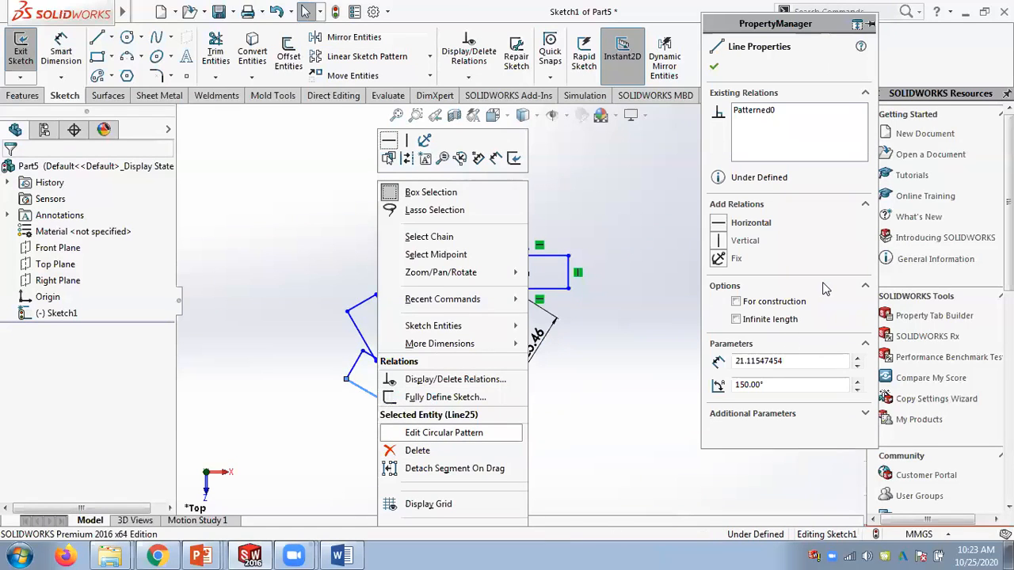
click(737, 201)
click(737, 236)
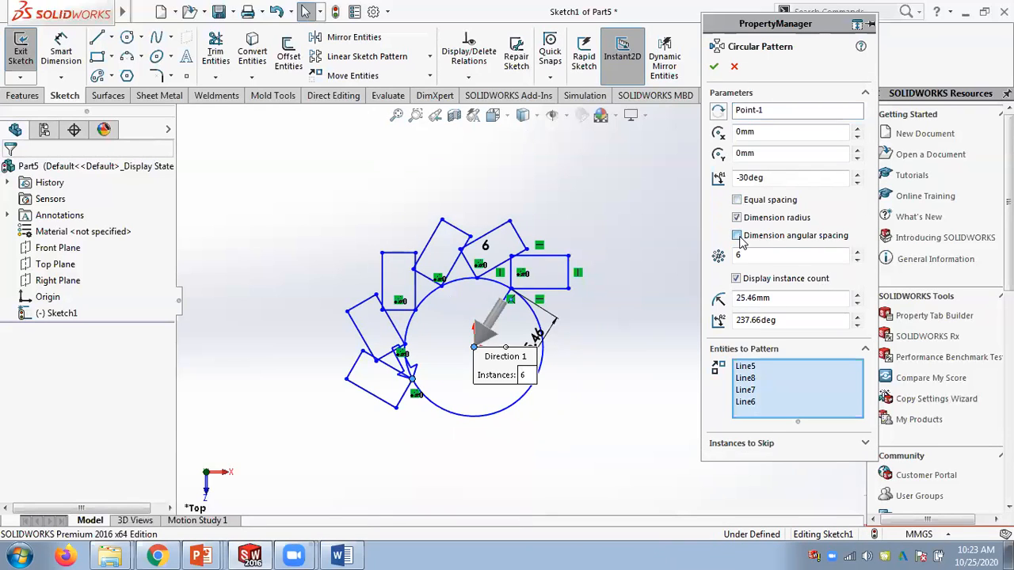
Try to set the pattern's angle between instances to 360 degrees.
double_click(776, 178)
text(3)
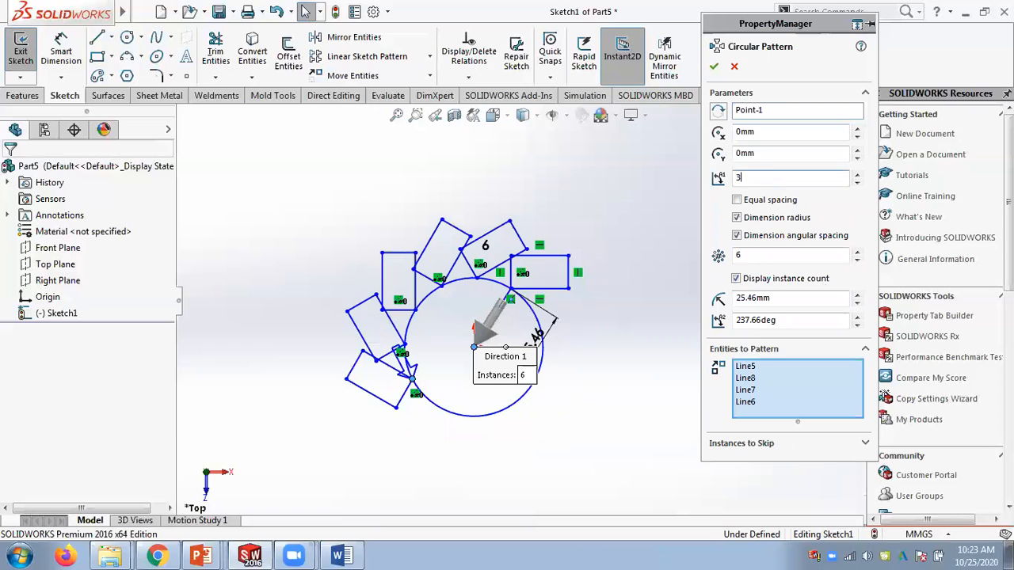
text(60)
key(Return)
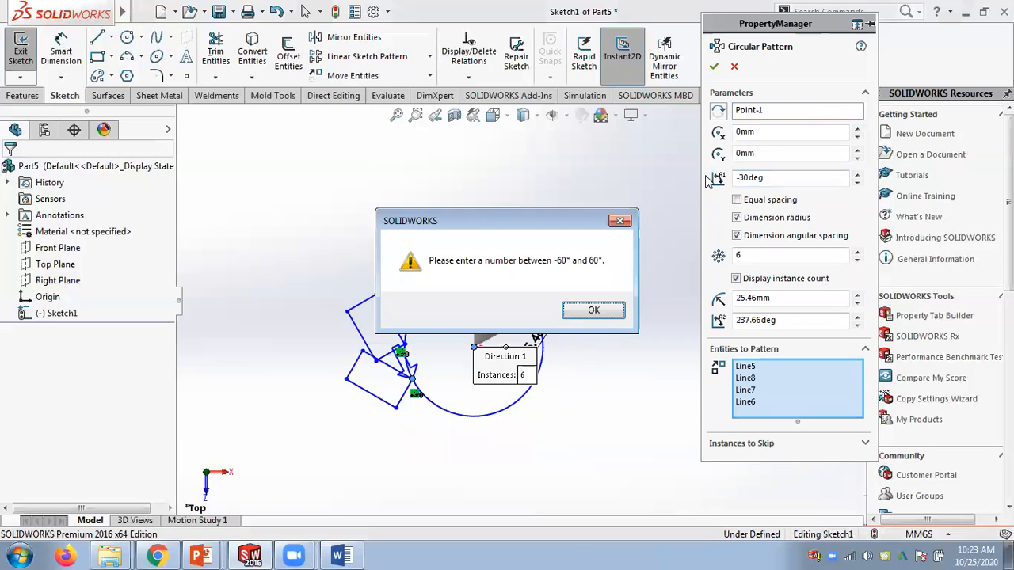
click(593, 310)
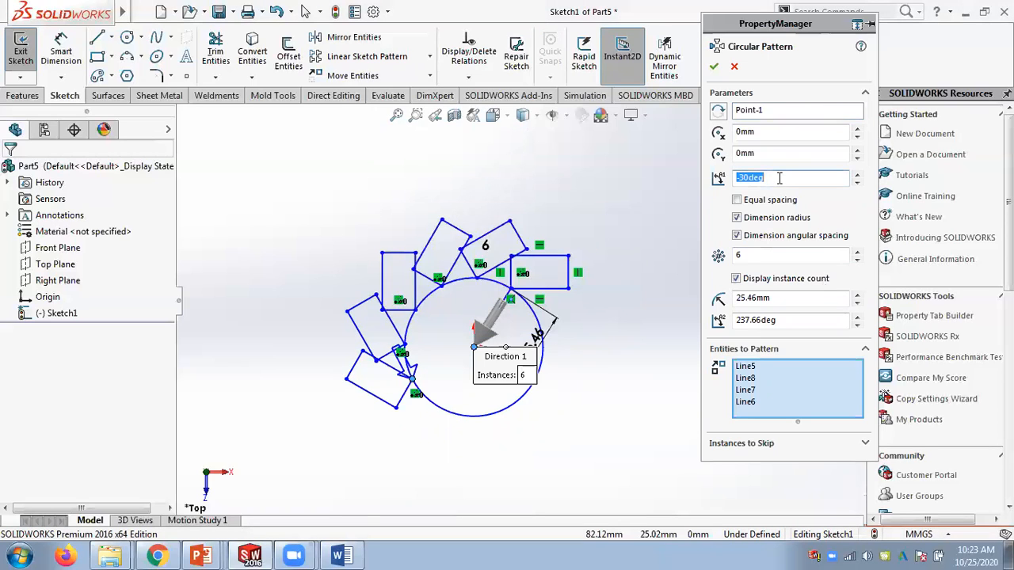
Set the angle between the pattern instances to 60 degrees and apply the edited circular pattern.
text(60)
key(Return)
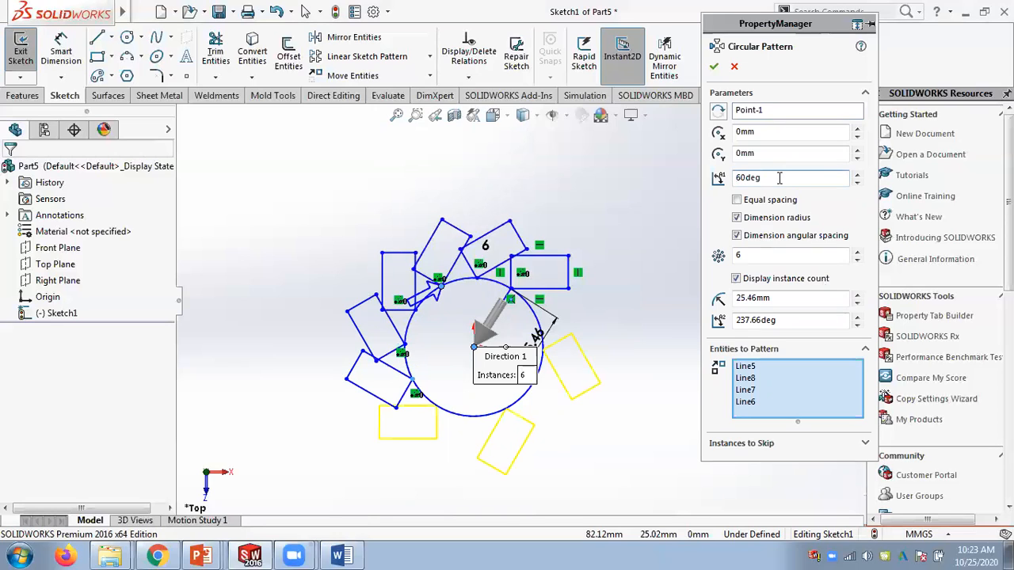
click(714, 66)
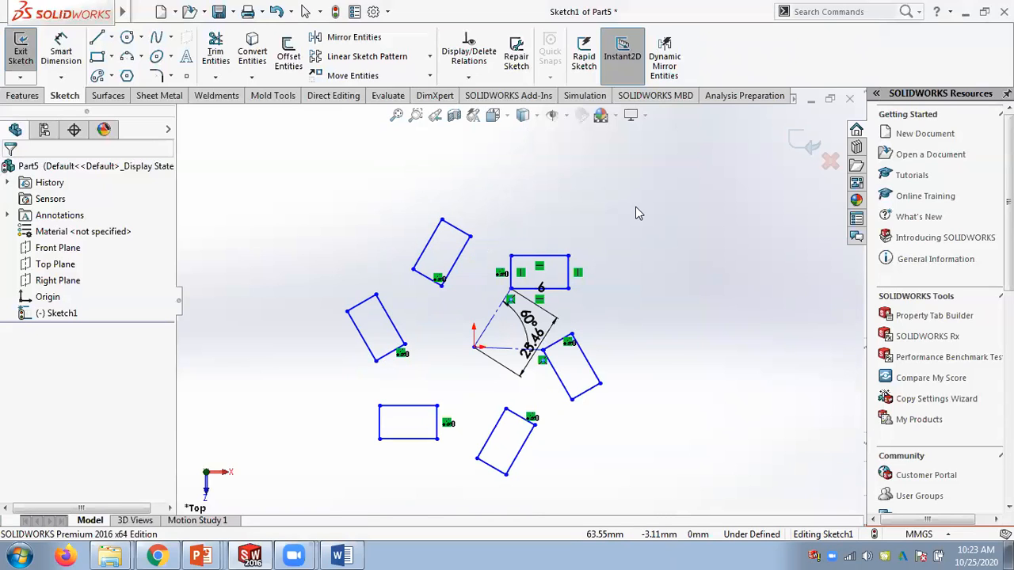
Undo the circular pattern and its edits, back to the single original rectangle.
key(ctrl+z)
key(ctrl+z)
key(ctrl+z)
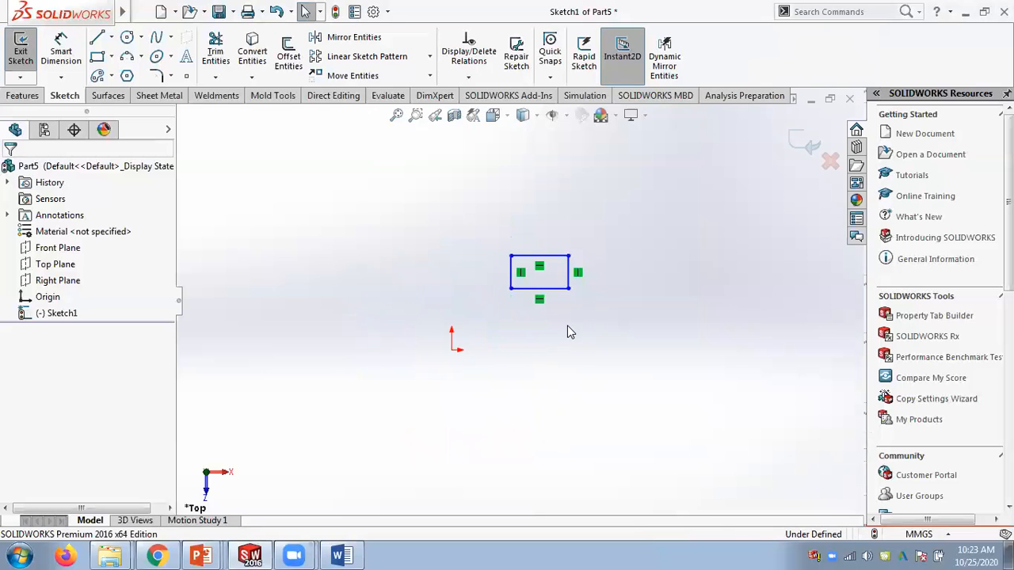
Switch to the Chapter 05 PowerPoint presentation to examine the hole and slot layout of Tutorial 2, and return to SOLIDWORKS.
scroll(567, 333, down, 2)
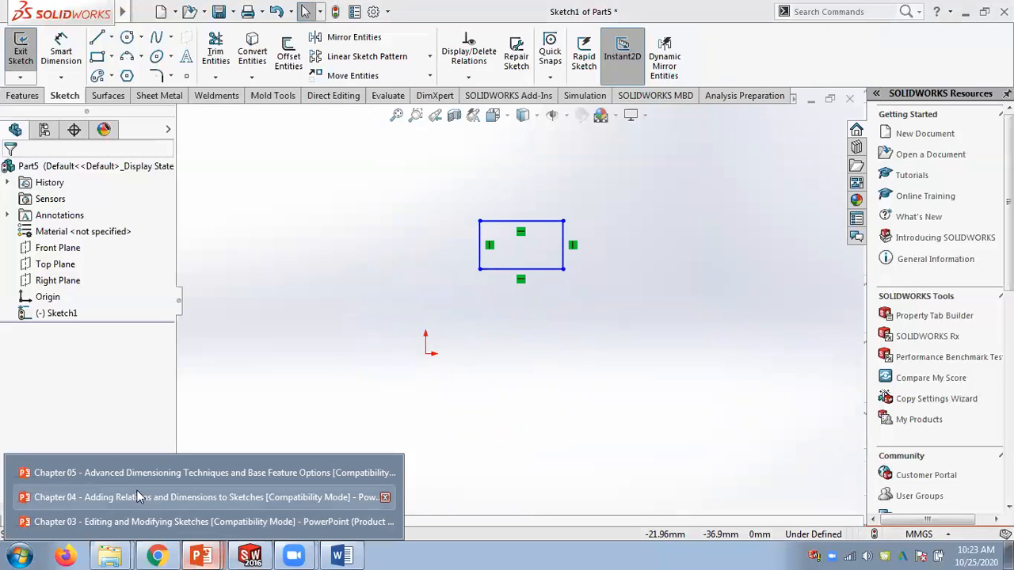
click(298, 469)
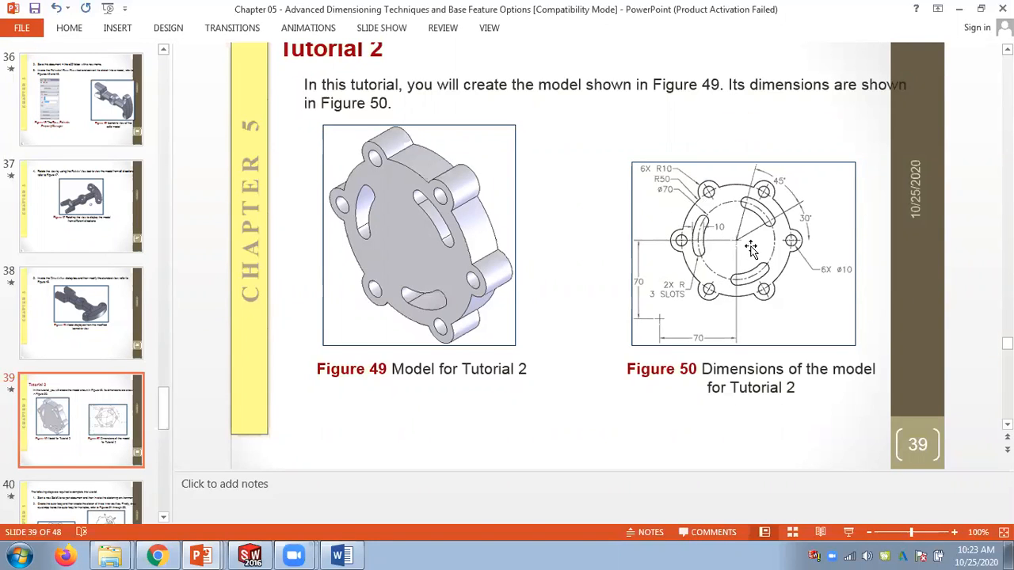
click(252, 554)
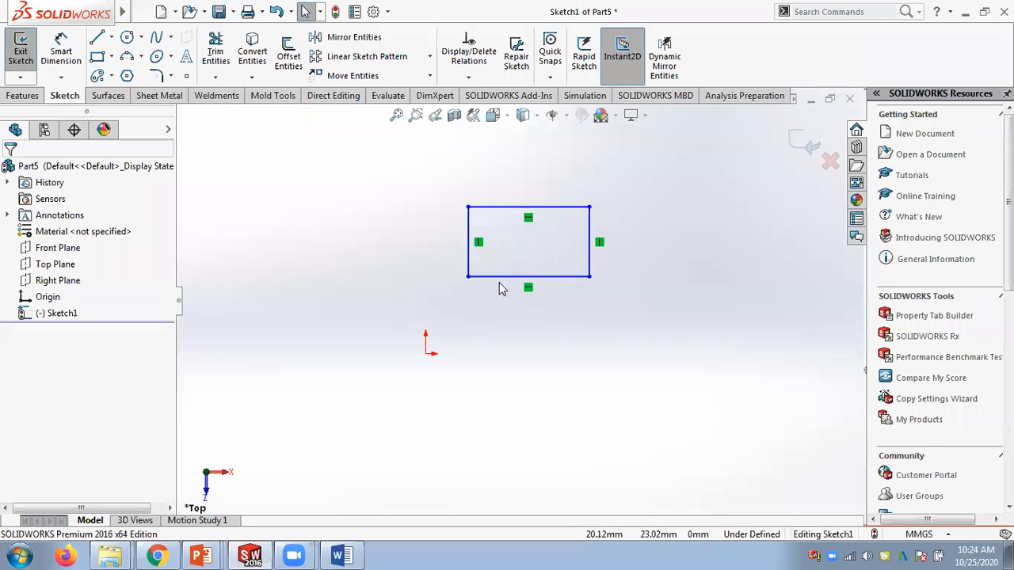
Delete the small rectangle by selecting all four of its lines.
scroll(446, 240, up, 3)
mouse_move(473, 229)
mouse_down()
mouse_move(508, 237)
mouse_move(591, 314)
mouse_up()
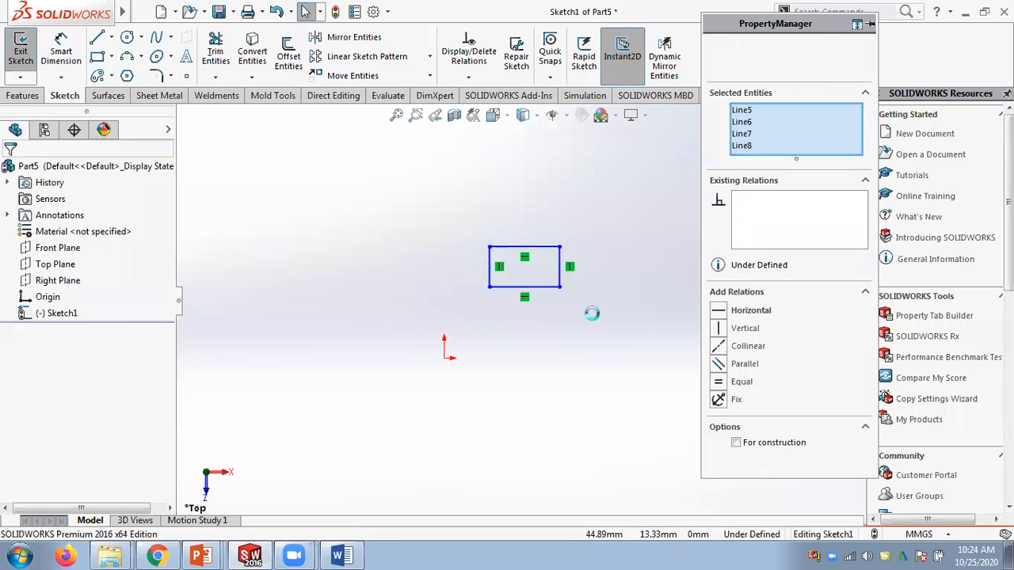
key(Delete)
Sketch a circle of about 19.56 mm radius above and to the right of the origin.
click(141, 37)
click(153, 52)
drag(573, 248, 619, 294)
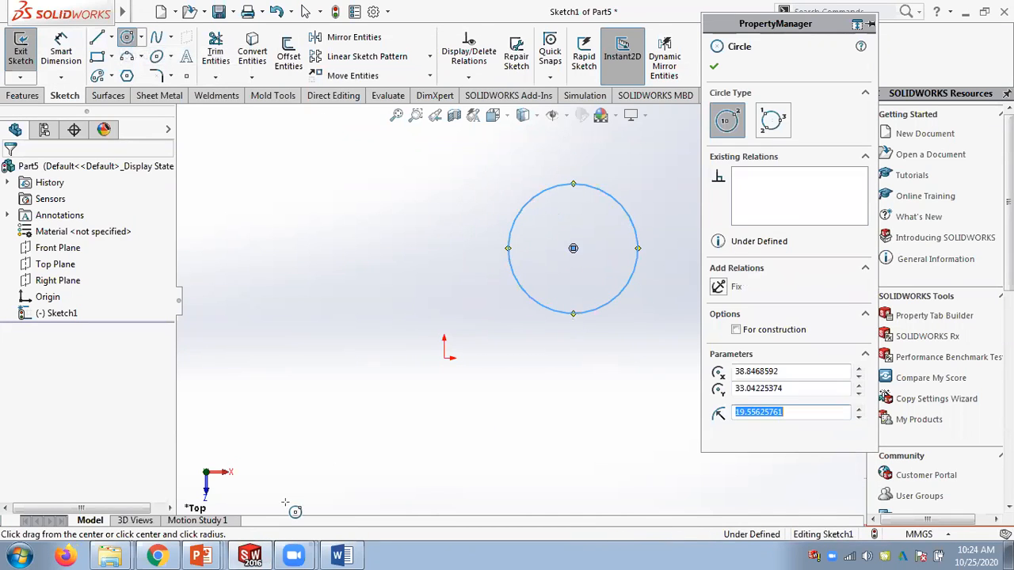
Check the Tutorial 2 dimension drawing in the Chapter 05 PowerPoint presentation and return to SOLIDWORKS.
click(225, 552)
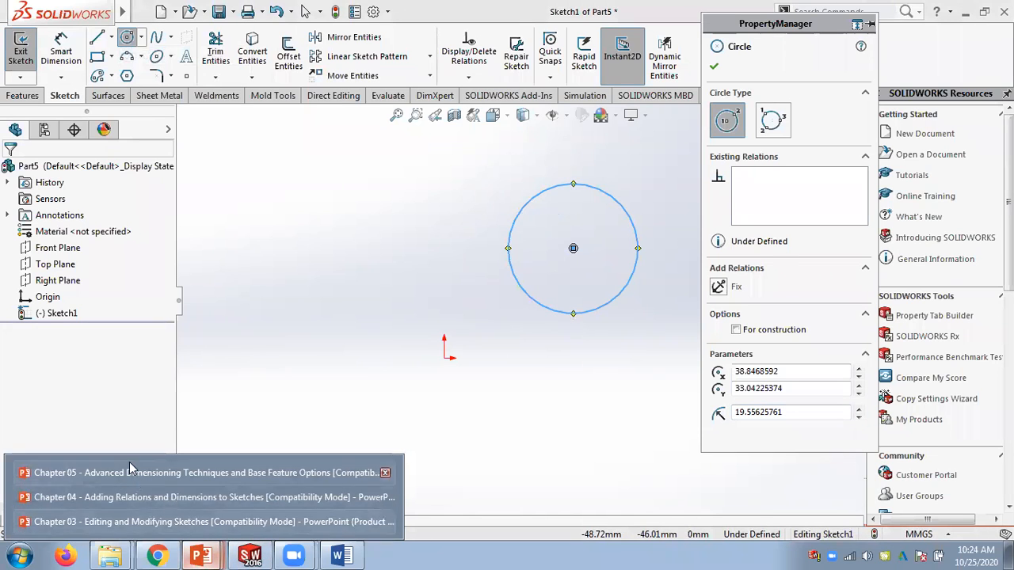
click(130, 472)
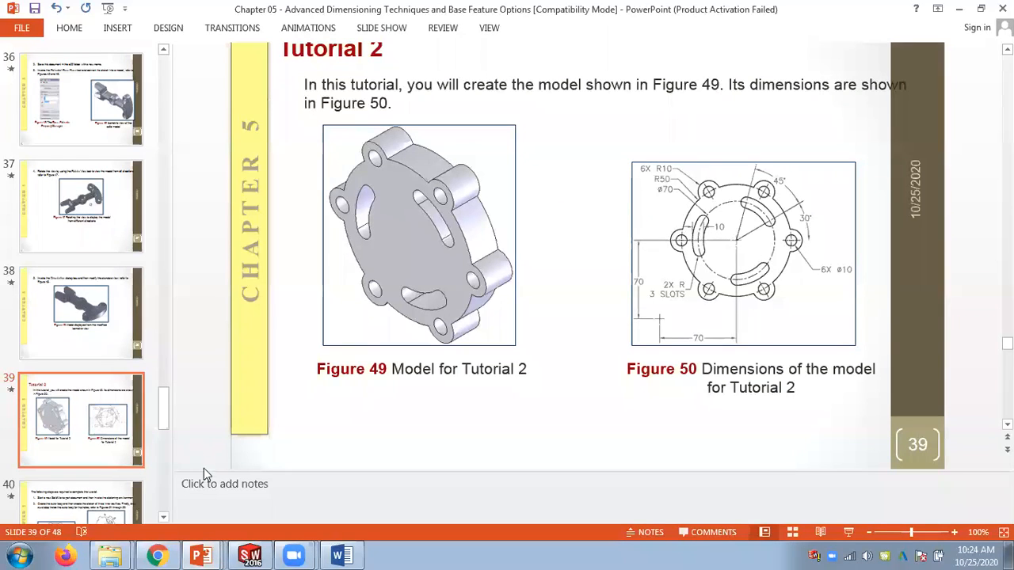
click(259, 554)
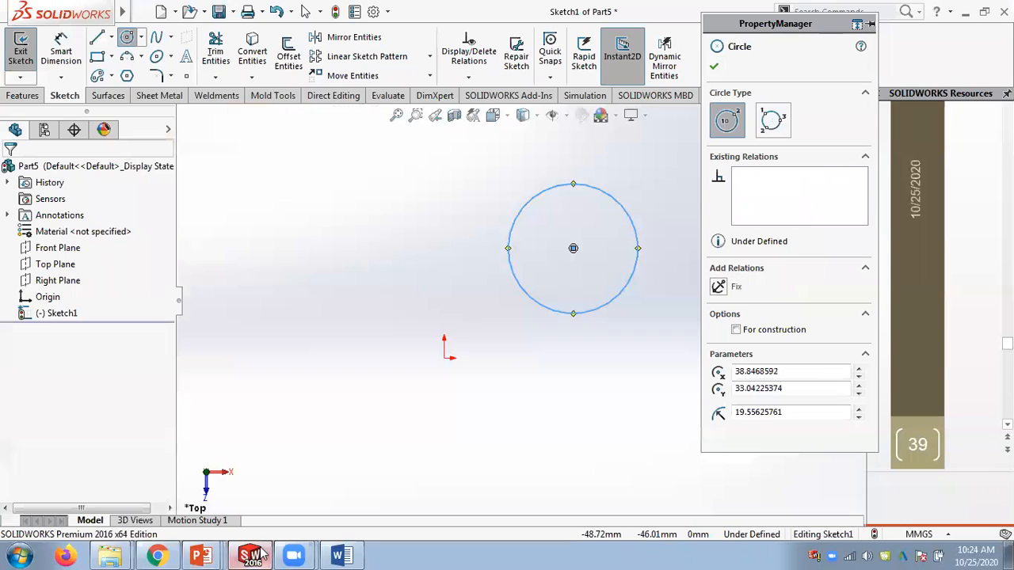
Dimension the circle's diameter as 100 mm.
click(618, 201)
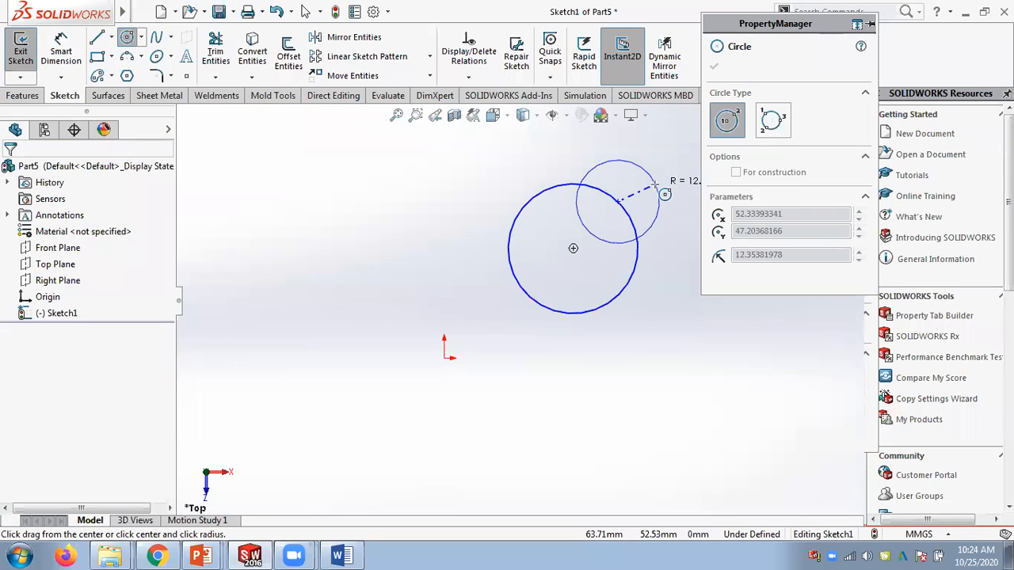
key(Escape)
click(61, 46)
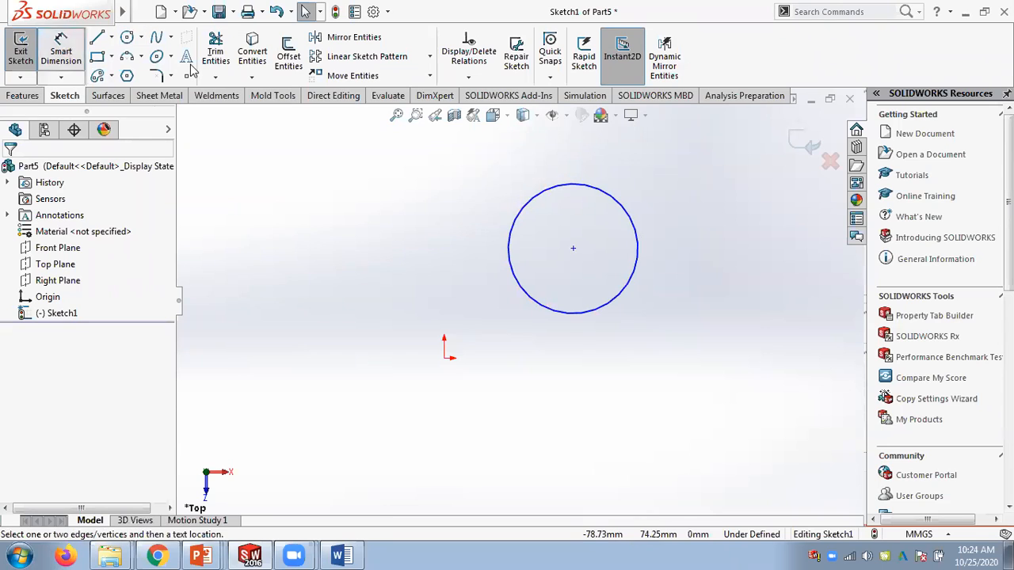
click(633, 203)
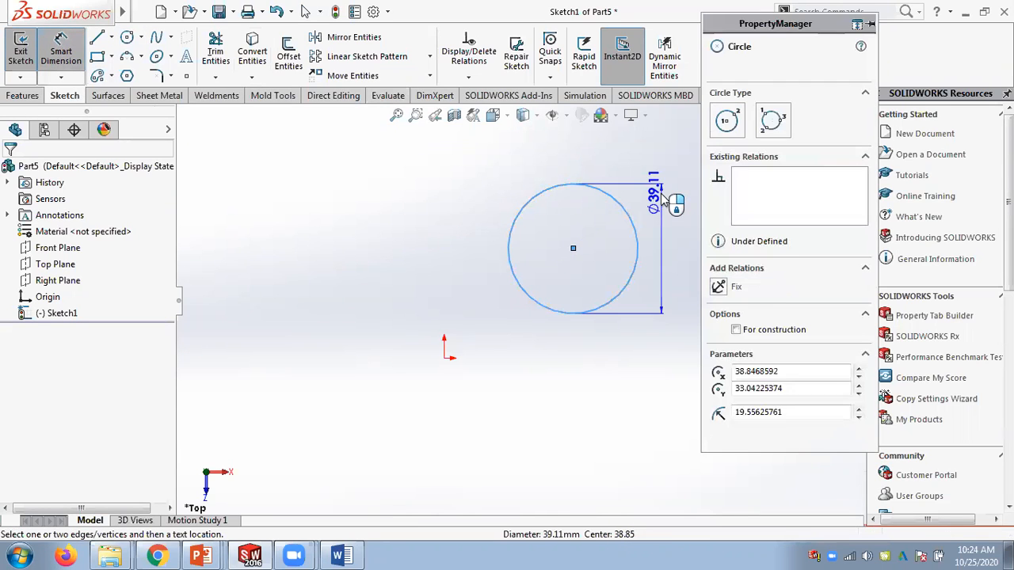
click(666, 217)
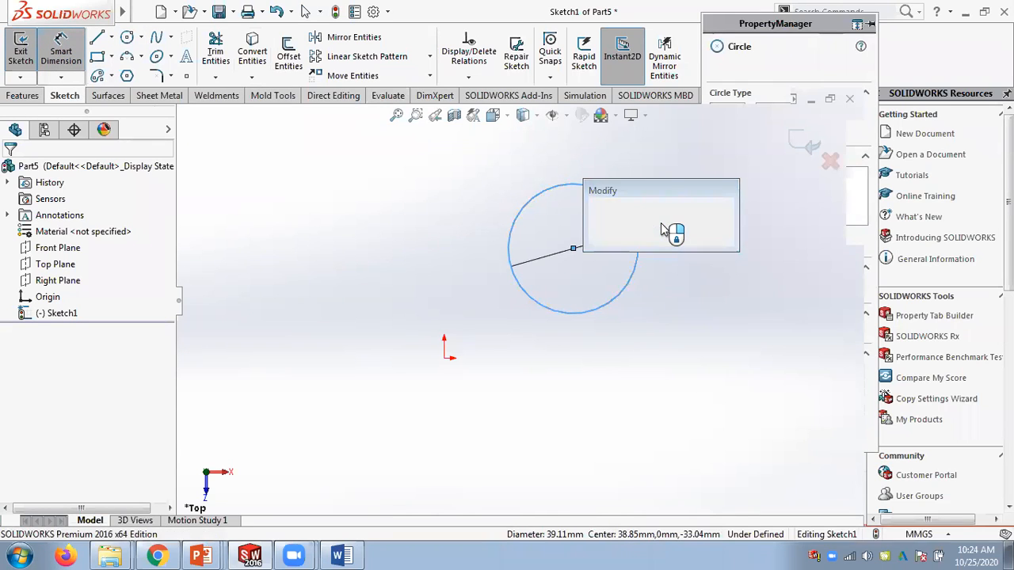
text(100)
key(Return)
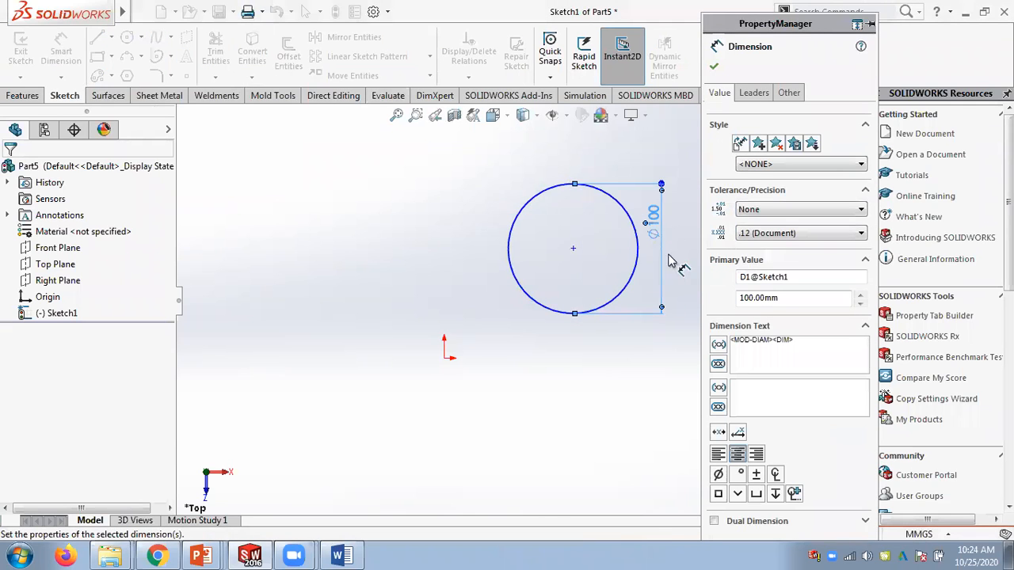
Dimension the horizontal distance between the circle's centre and the origin as 70 mm.
click(556, 265)
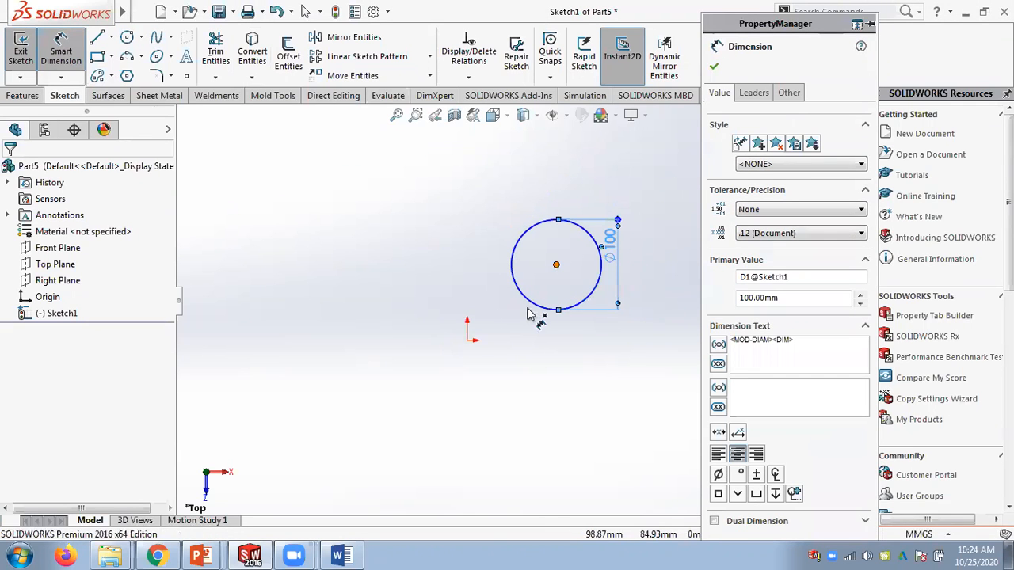
click(468, 342)
click(531, 382)
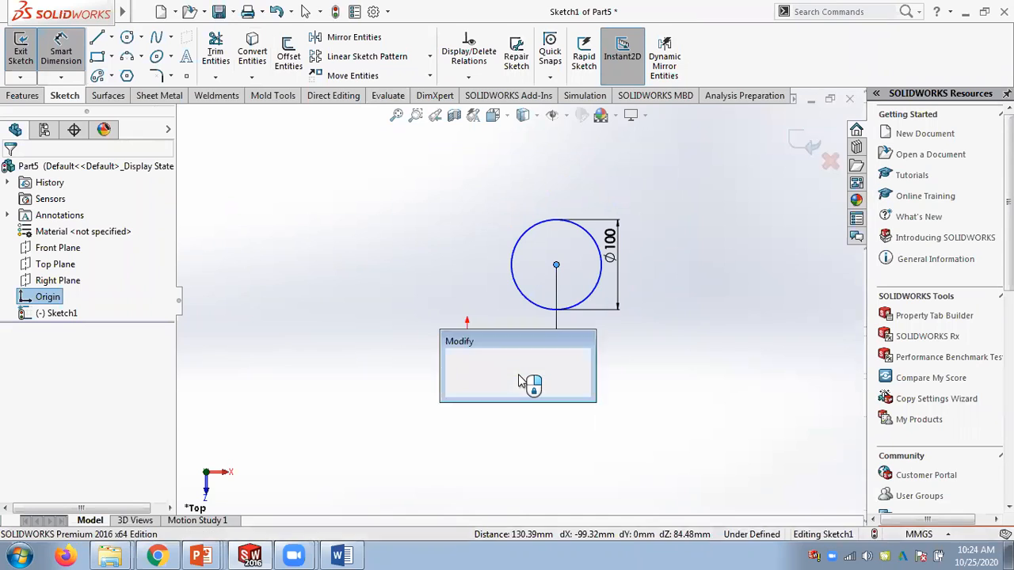
text(70)
key(Return)
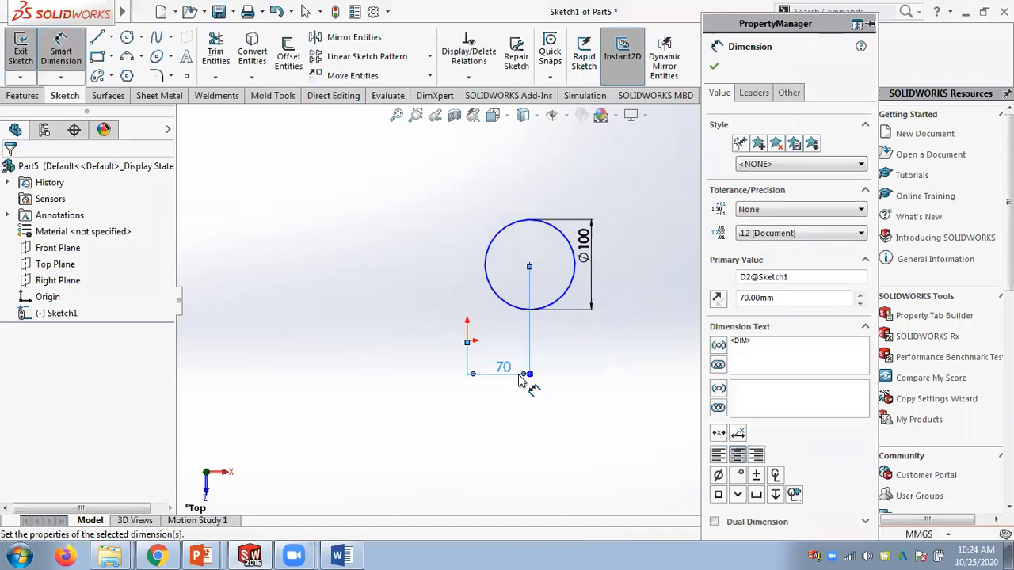
Dimension the vertical distance between the circle's centre and the origin as 70 mm.
click(529, 266)
click(467, 340)
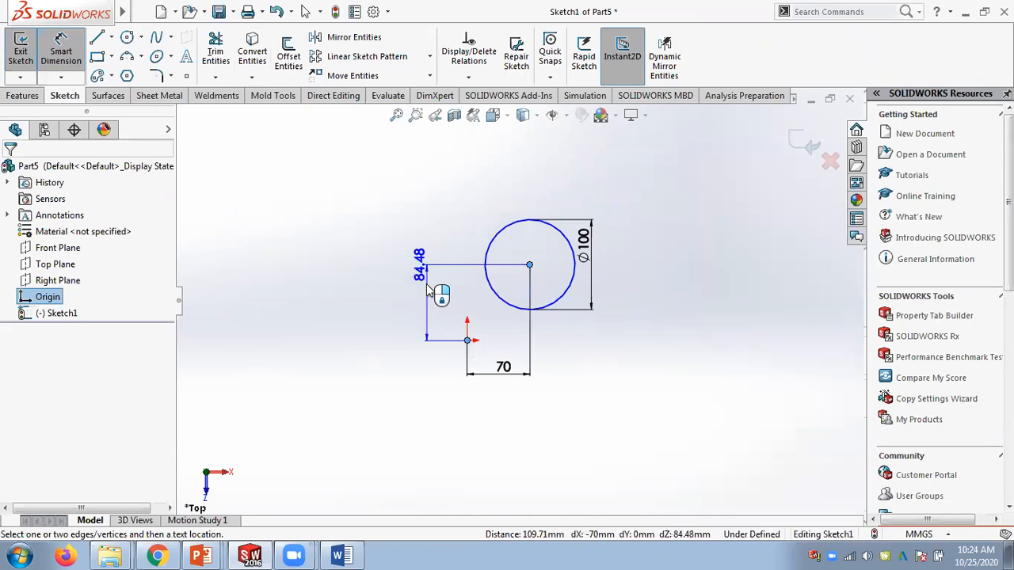
click(420, 306)
text(70)
key(Return)
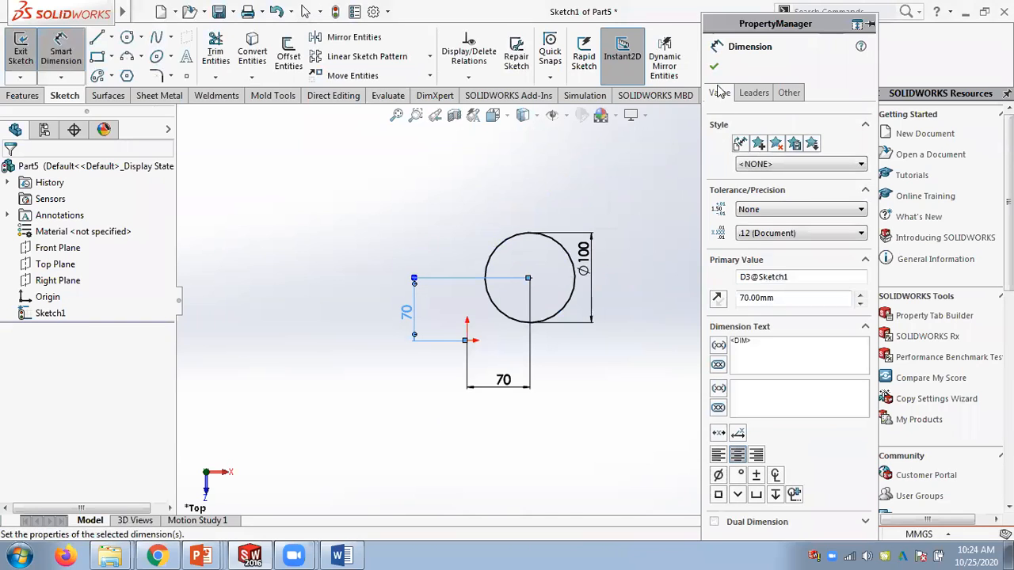
key(Escape)
scroll(532, 317, down, 2)
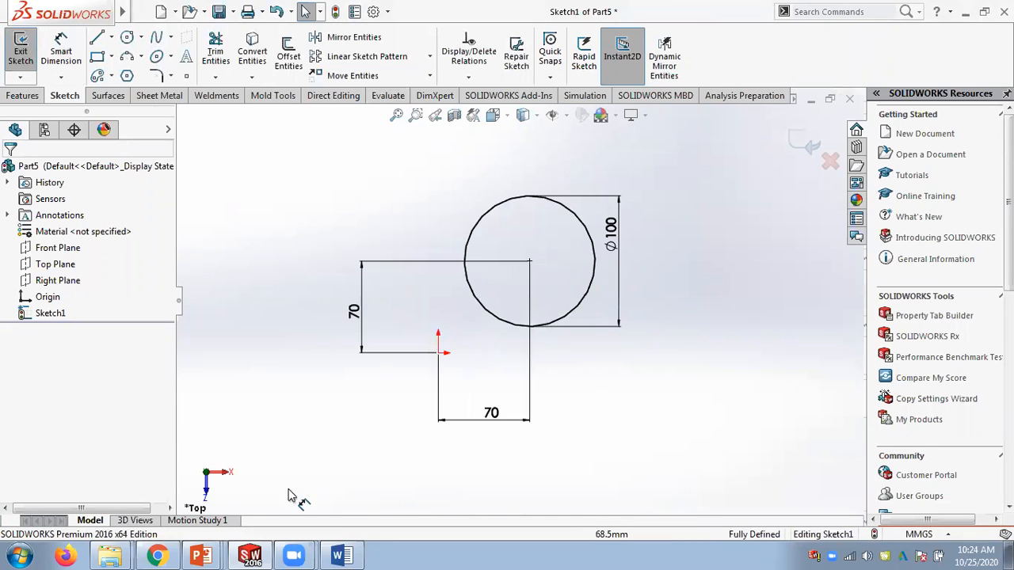
Switch to the Chapter 05 PowerPoint presentation, place it beside SOLIDWORKS and examine the Tutorial 2 dimensions in Figure 50.
mouse_move(202, 556)
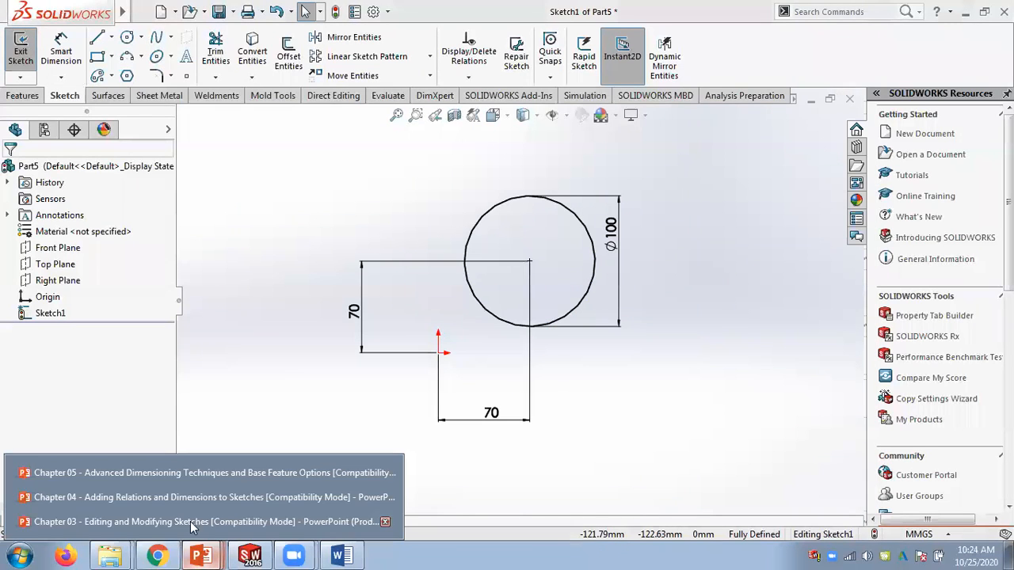
click(165, 474)
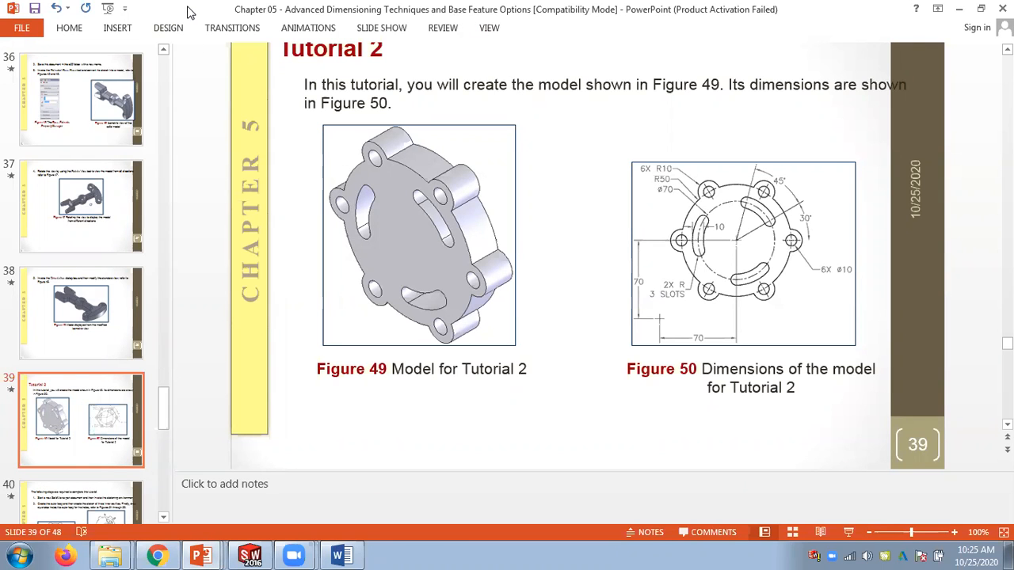
drag(188, 11, 1012, 64)
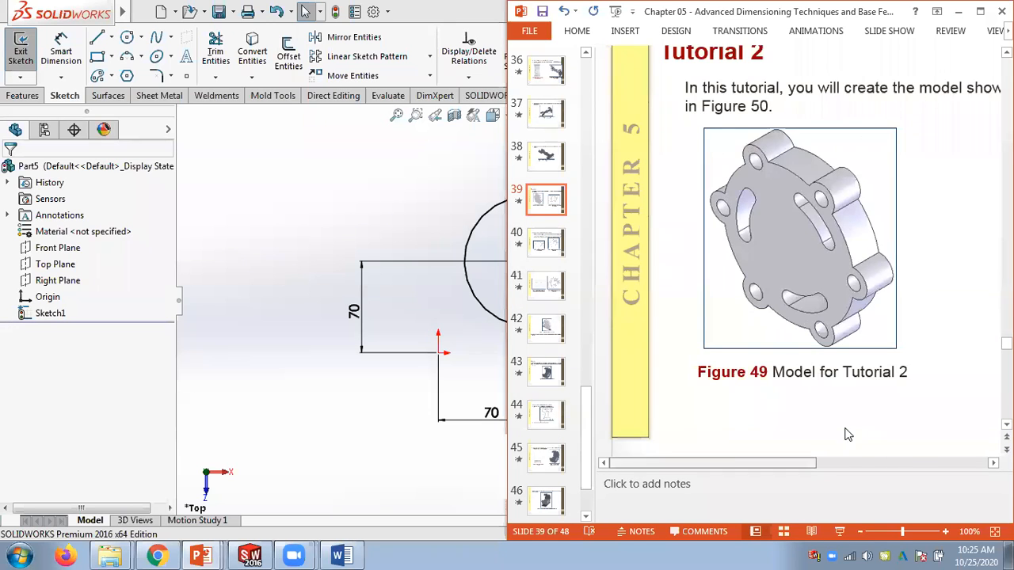
scroll(847, 434, right, 5)
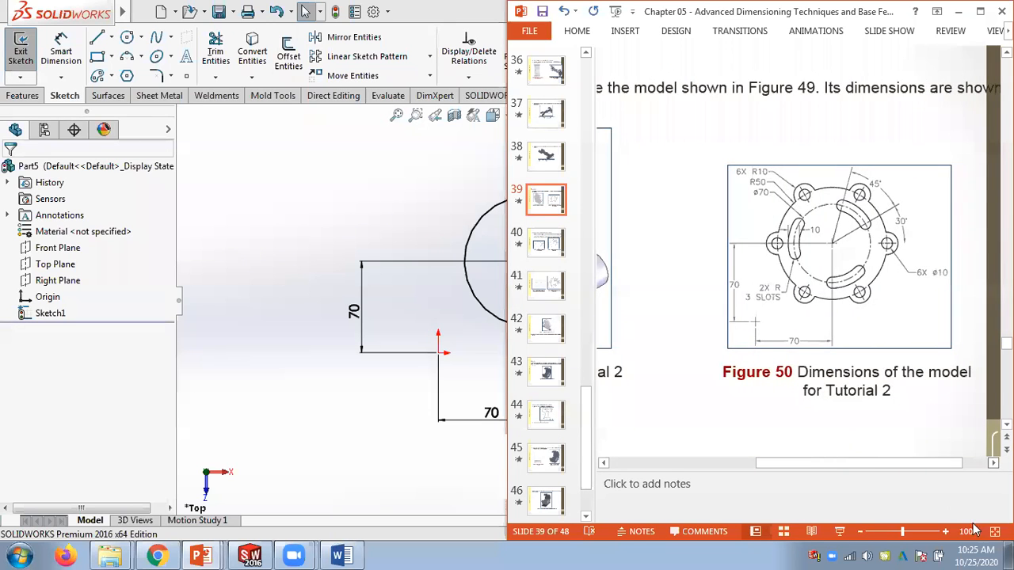
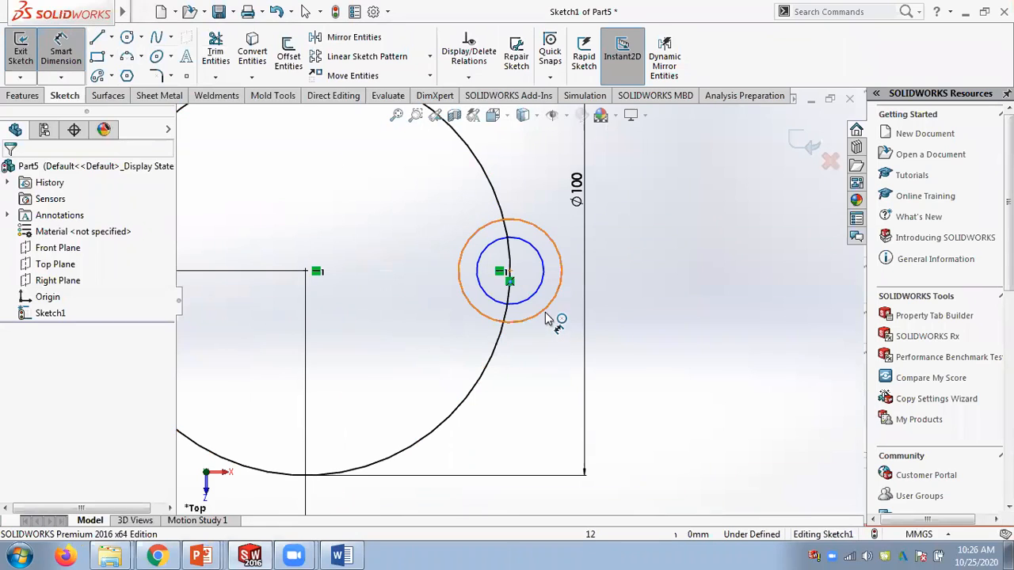
Dimension the two concentric circles on the 100 mm circle's edge, giving the outer one a 20 mm and the inner one a 10 mm diameter.
click(568, 343)
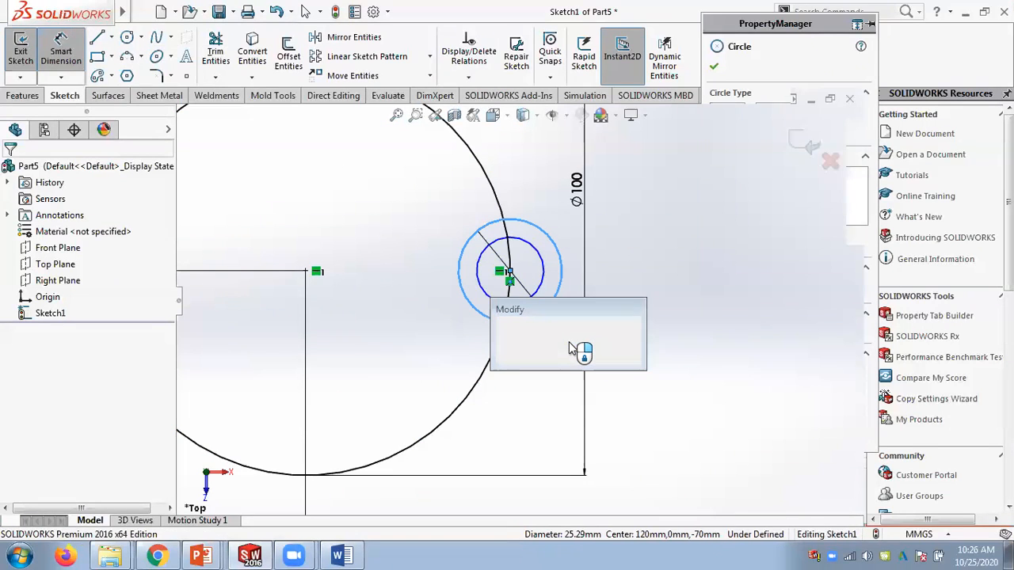
text(20)
key(Return)
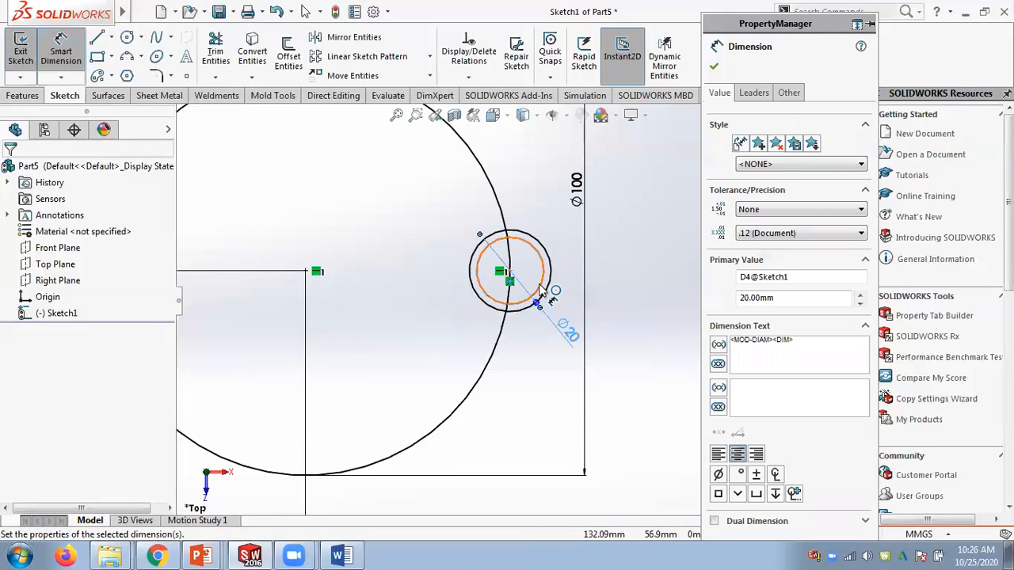
click(541, 292)
click(619, 281)
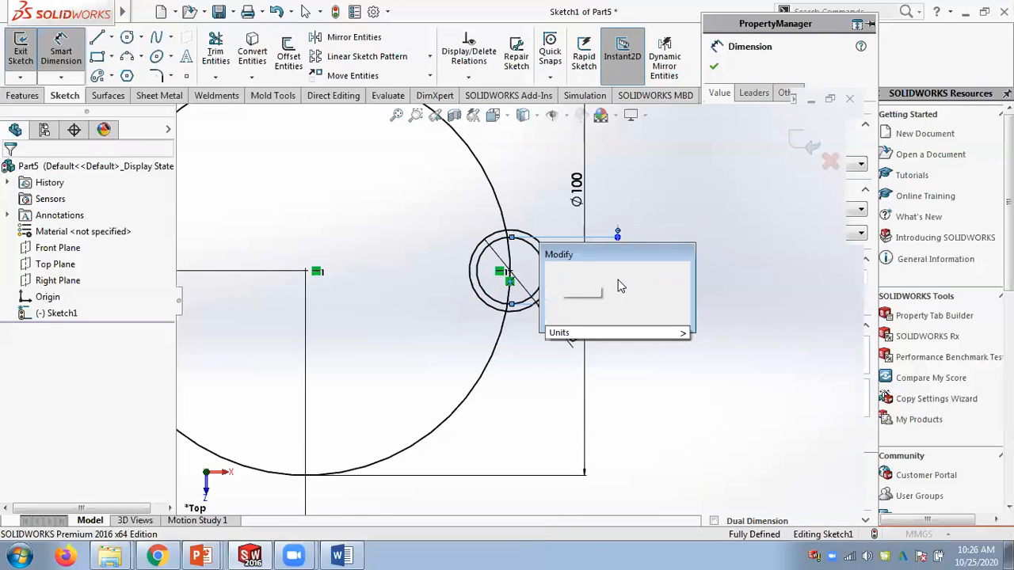
text(10)
key(Return)
scroll(529, 325, up, 3)
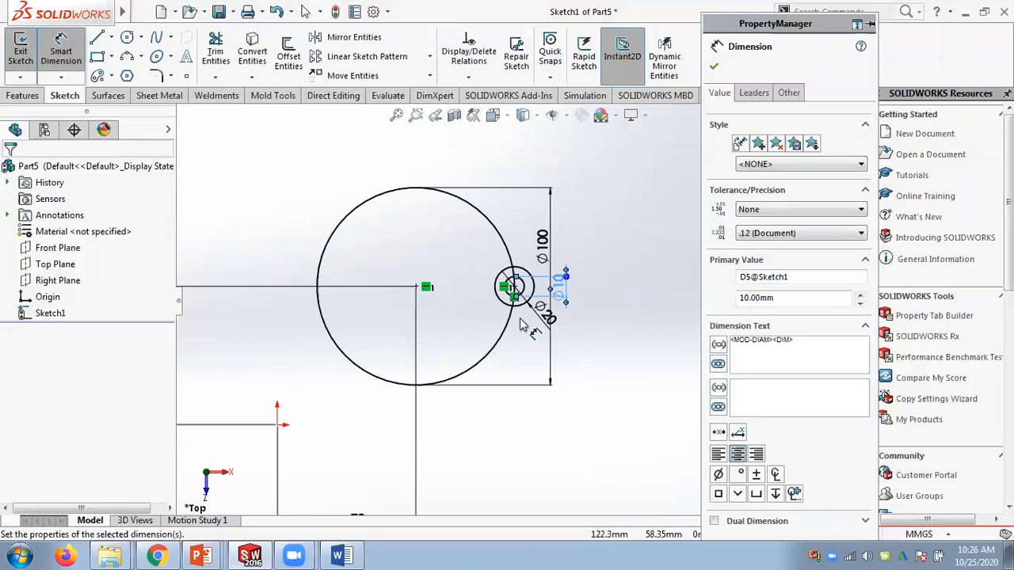
Check the Tutorial 2 drawing in the Chapter 05 presentation, and set up a SOLIDWORKS circular sketch pattern of the 20 mm and 10 mm circles.
mouse_move(201, 557)
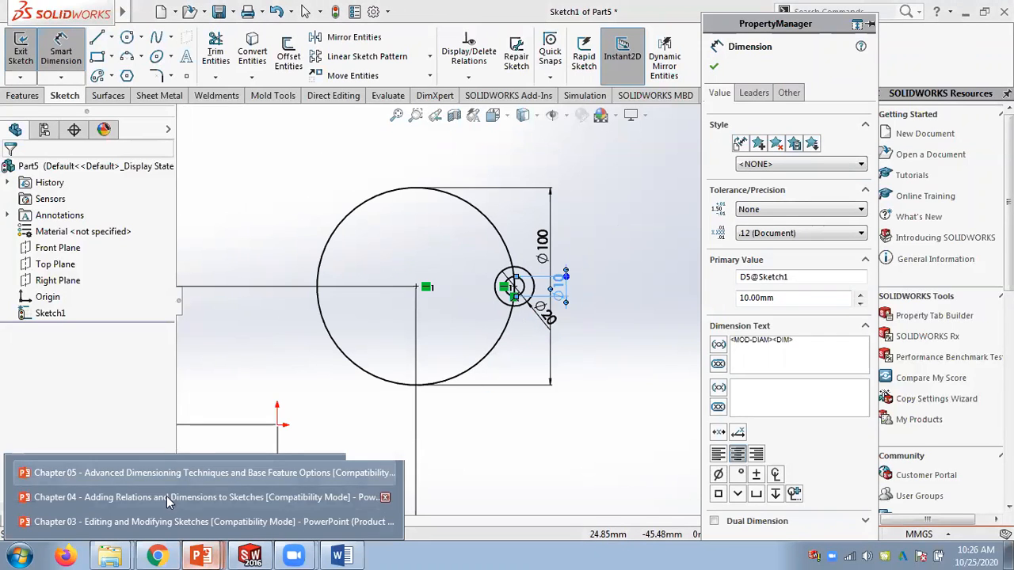
click(162, 475)
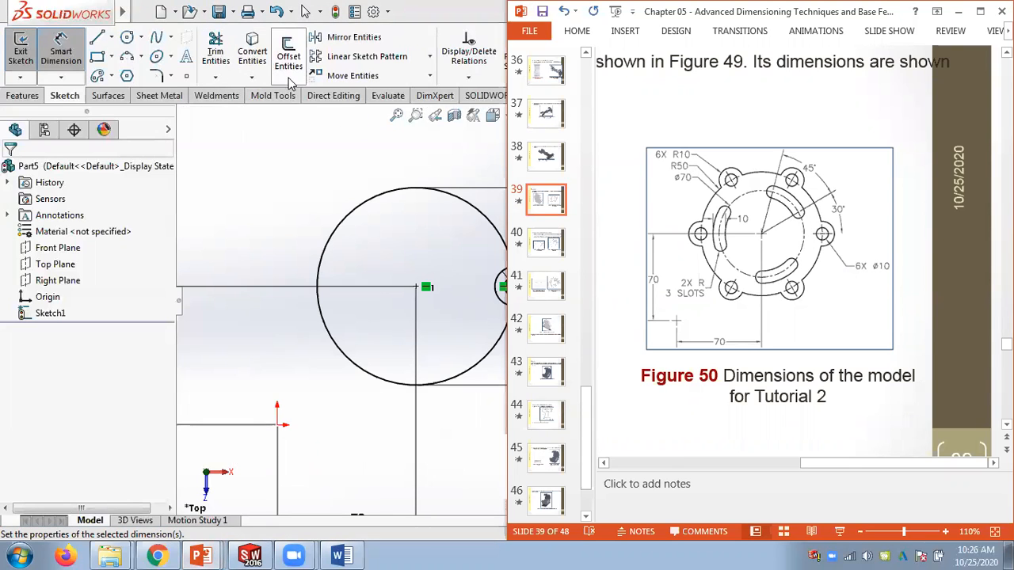
click(429, 56)
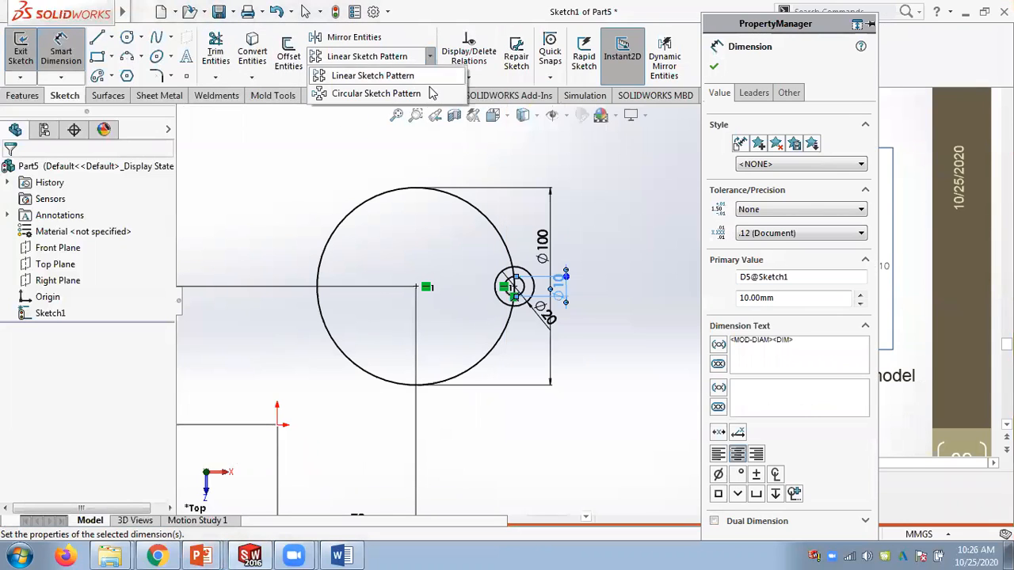
click(409, 93)
scroll(490, 313, down, 5)
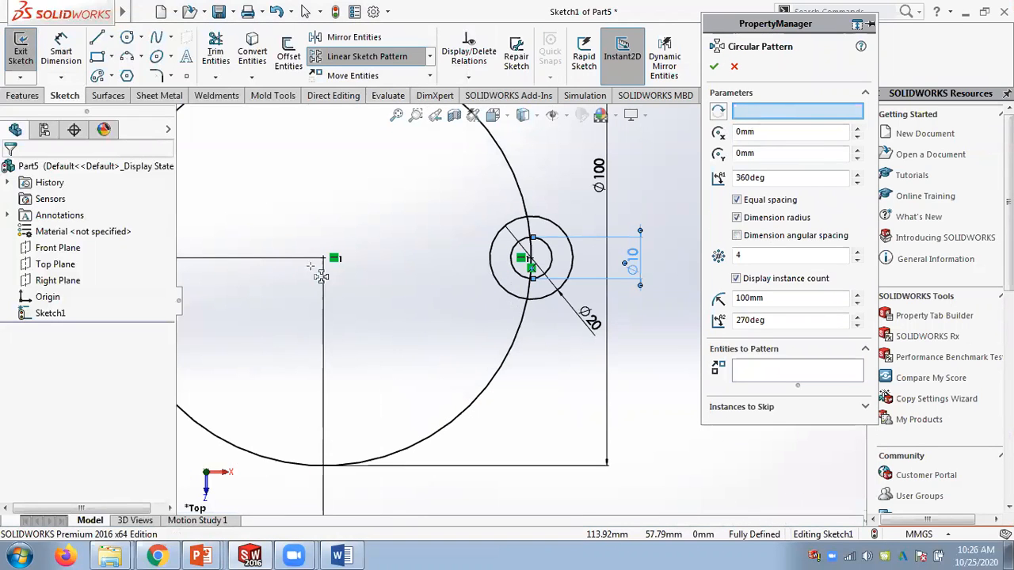
scroll(402, 305, up, 2)
click(741, 376)
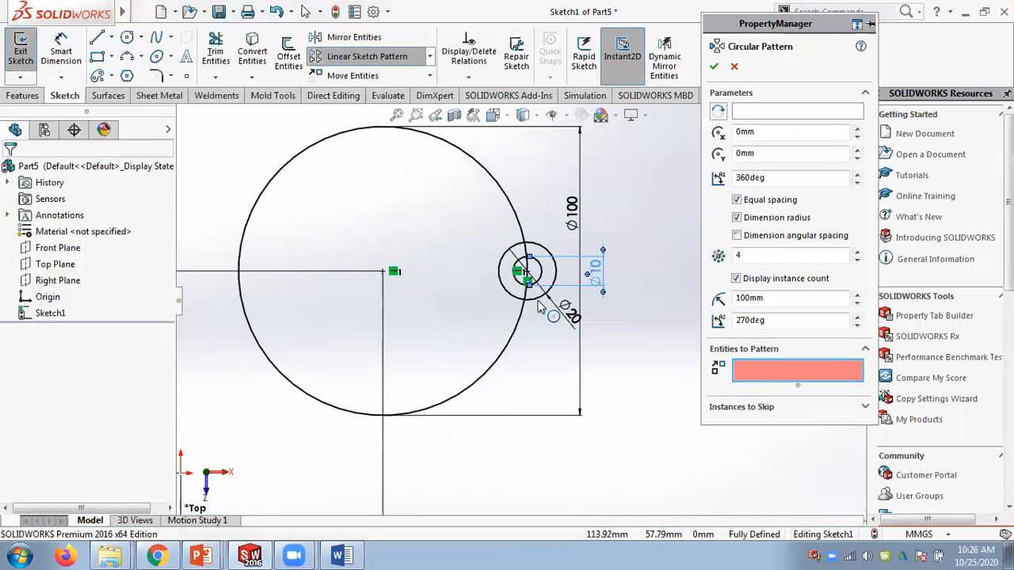
click(541, 294)
click(543, 289)
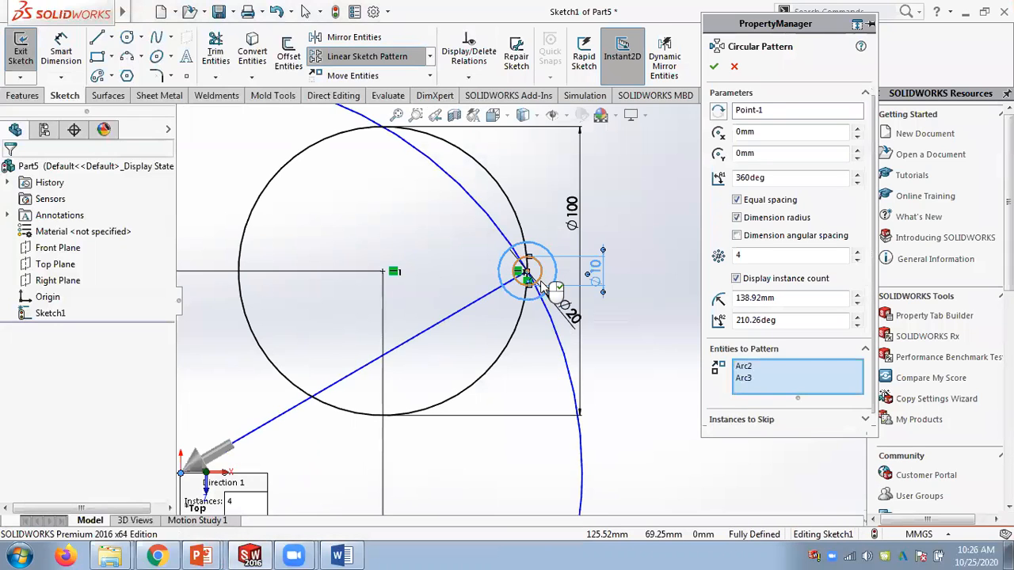
Replace the circular pattern's centre point with the centre of the 100 mm circle.
scroll(400, 355, up, 3)
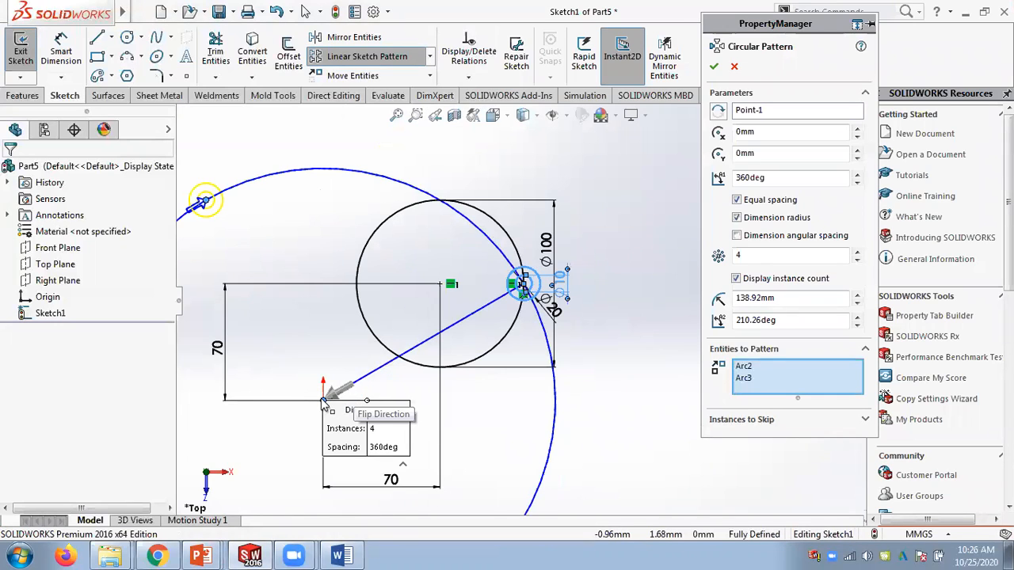
right_click(762, 115)
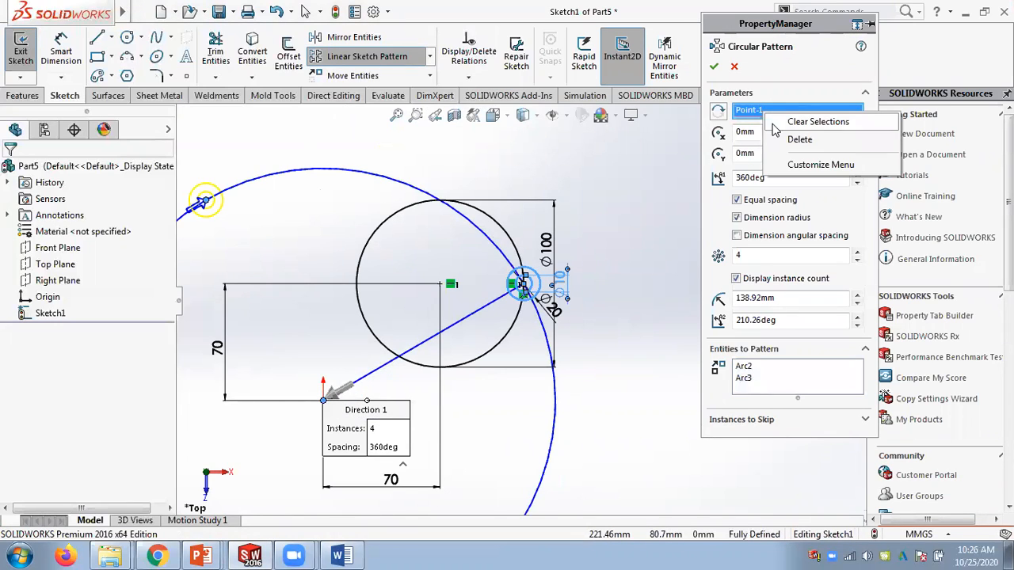
click(794, 141)
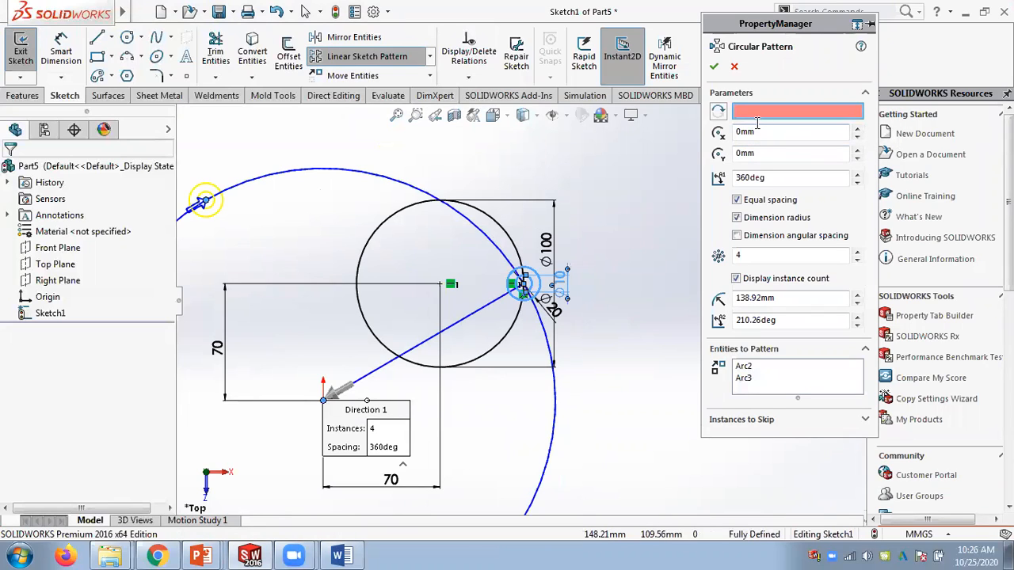
click(440, 285)
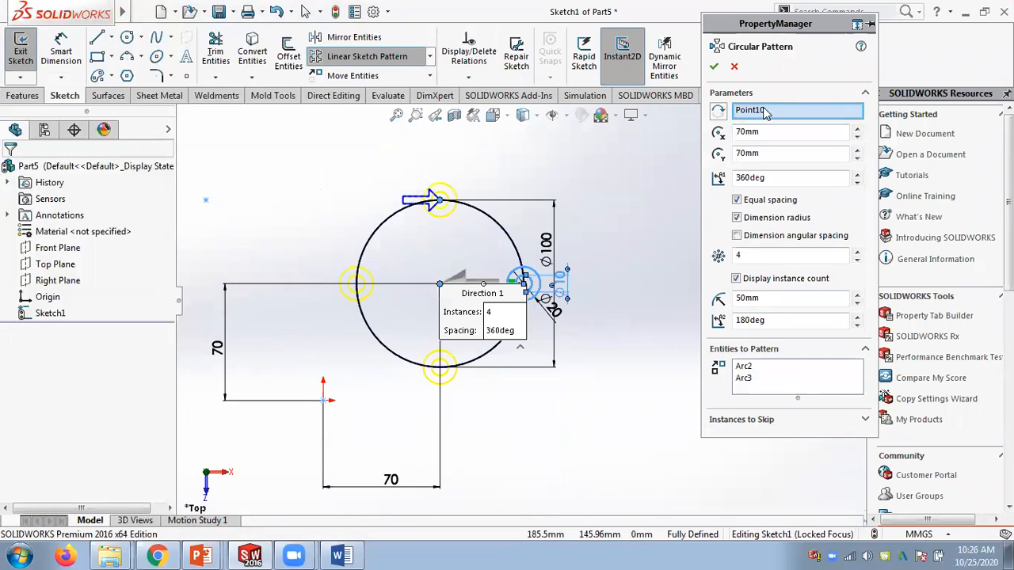
Set the circular pattern to 6 instances and create it.
scroll(492, 250, down, 2)
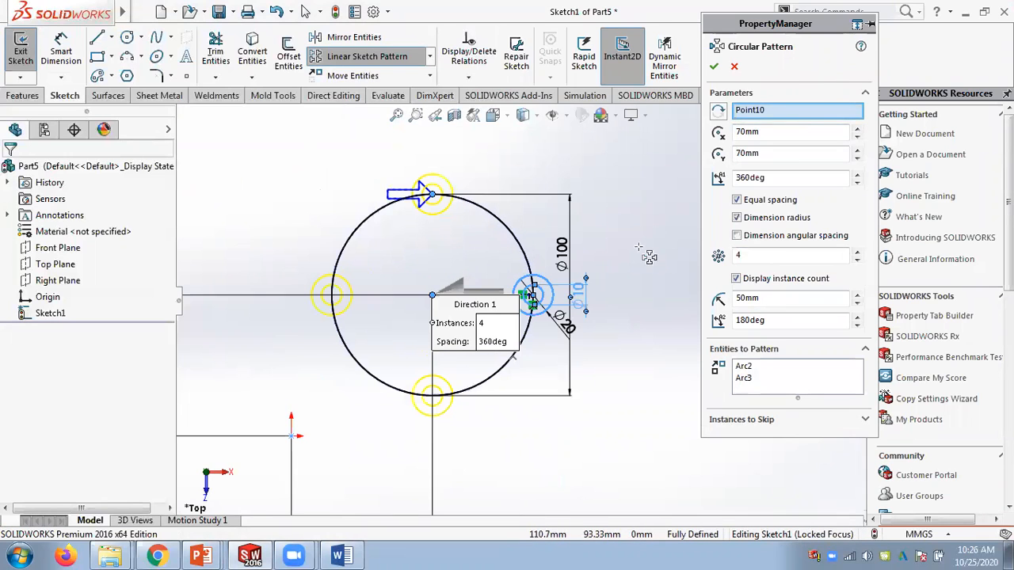
click(856, 252)
click(856, 252)
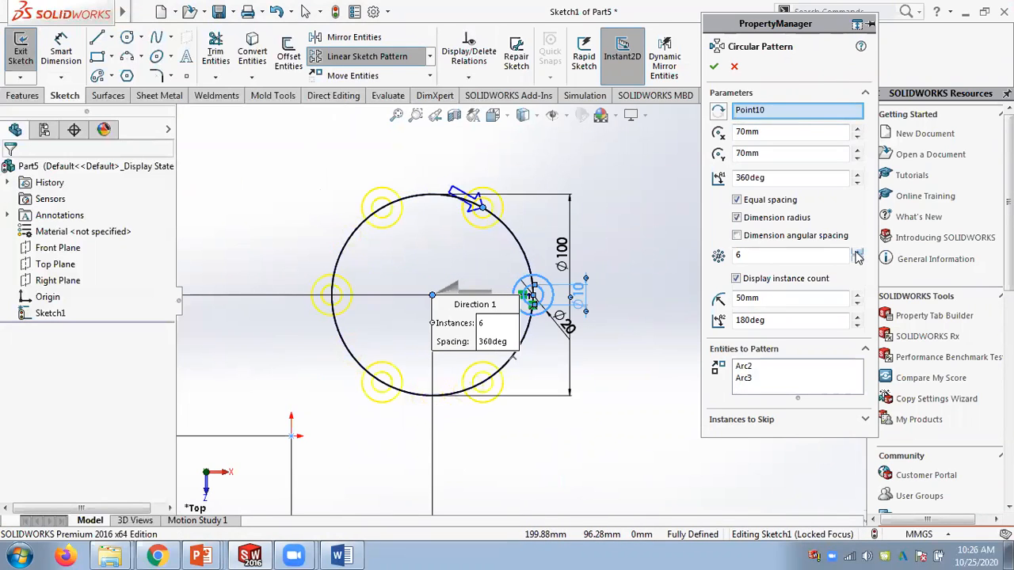
click(714, 67)
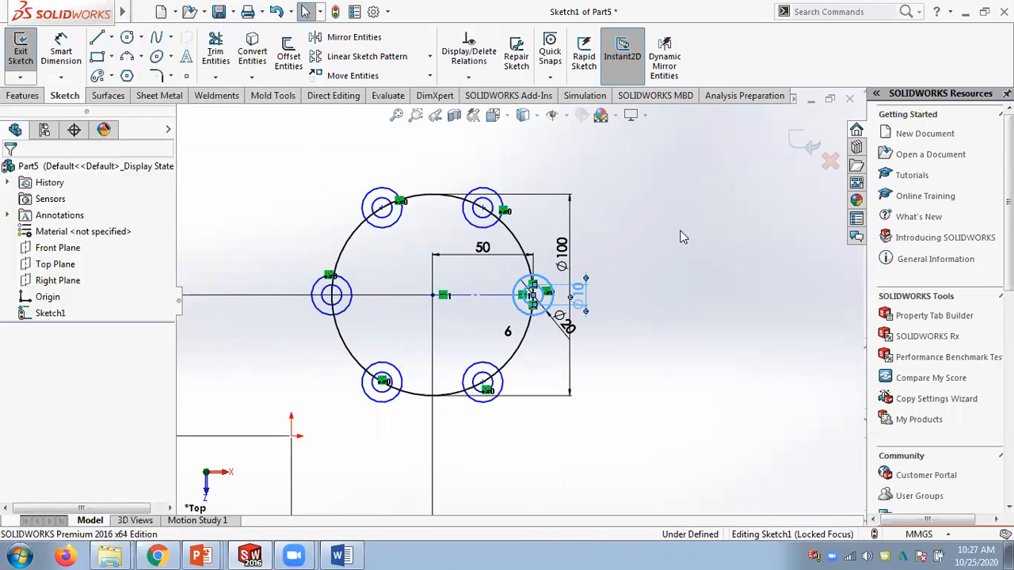
Check the Tutorial 2 drawing in the Chapter 05 presentation against the patterned sketch, and return to SOLIDWORKS.
scroll(450, 332, down, 3)
scroll(450, 332, up, 4)
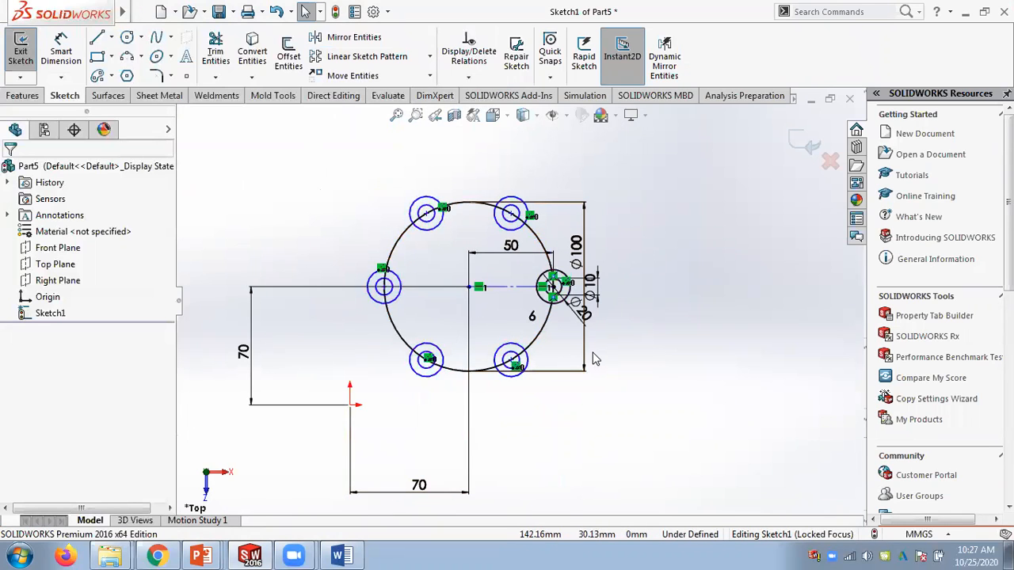
mouse_move(201, 557)
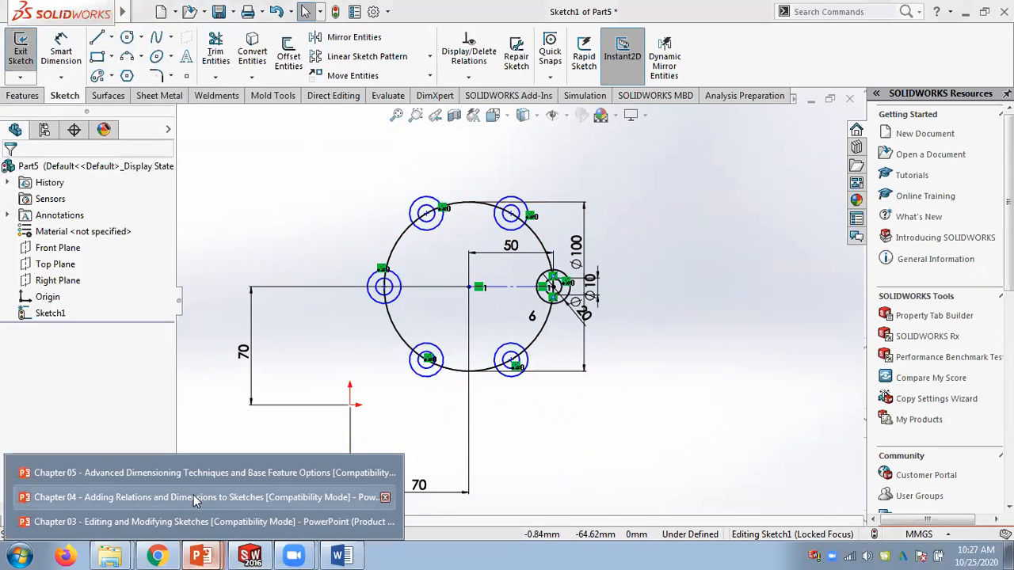
click(215, 473)
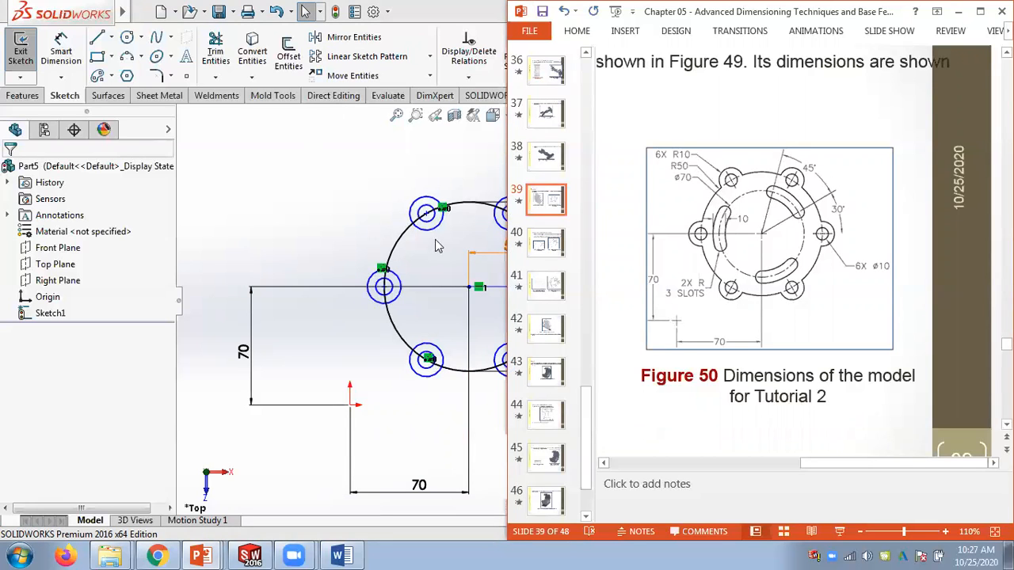
click(409, 182)
Trim away, with Trim to closest, the parts of the five patterned 20 mm circles lying inside the 100 mm circle.
scroll(570, 295, down, 2)
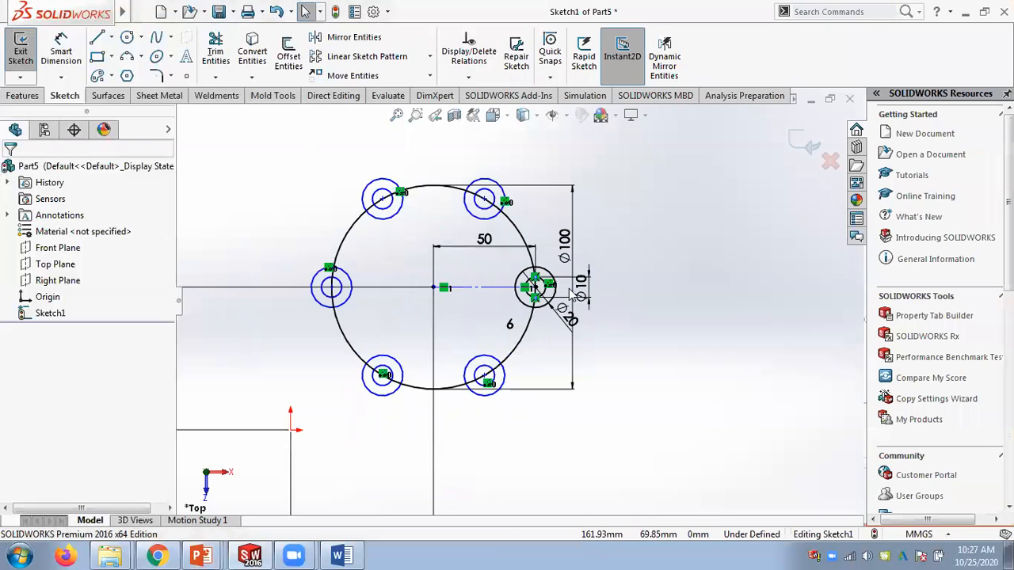
scroll(321, 324, up, 1)
click(215, 78)
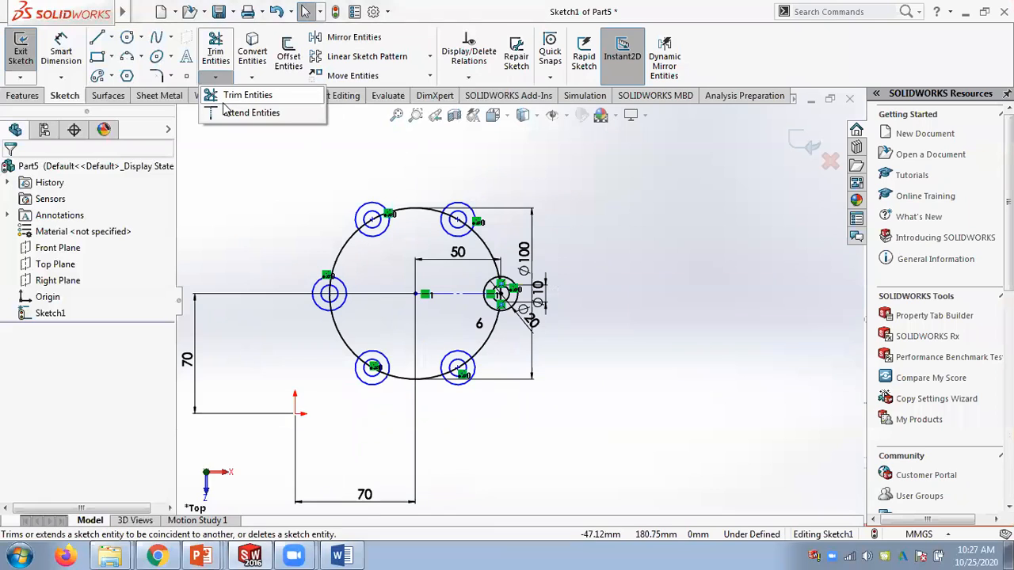
click(237, 95)
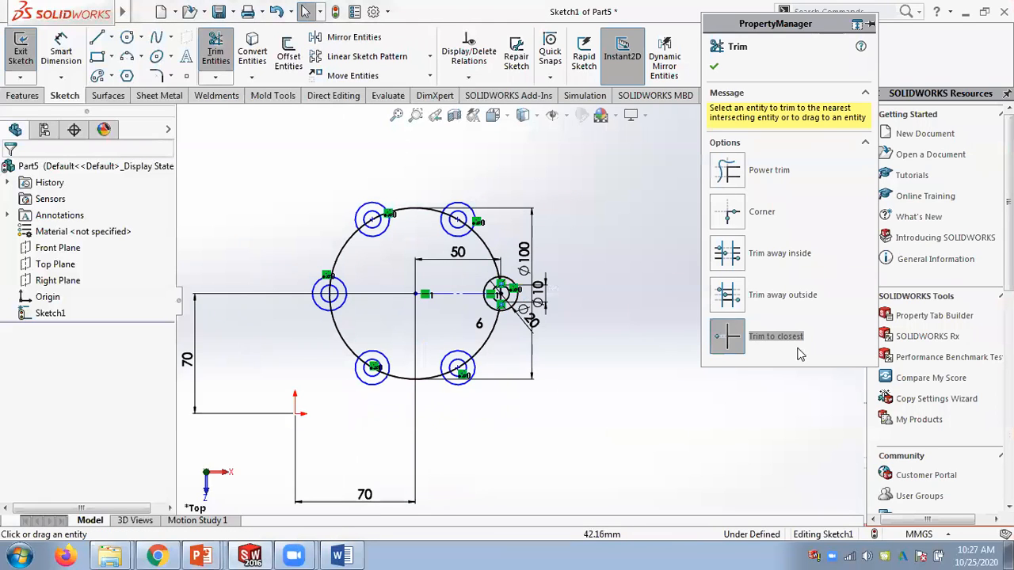
scroll(438, 238, down, 2)
click(468, 231)
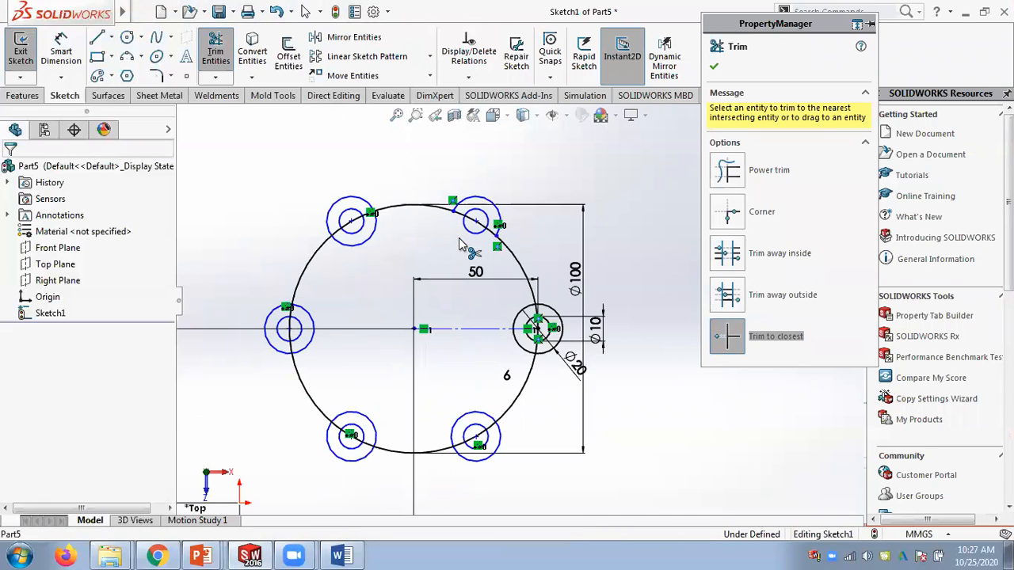
click(367, 246)
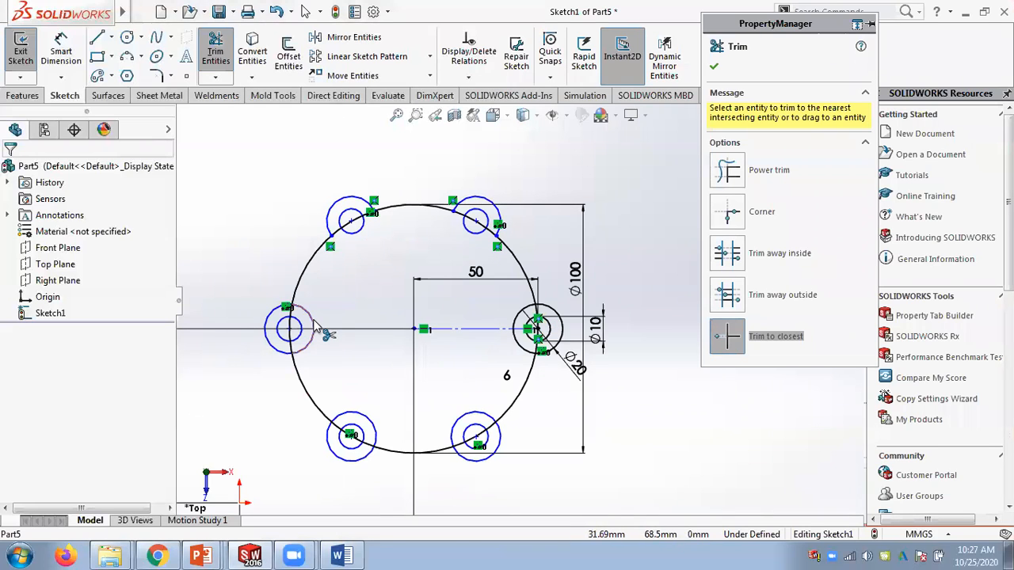
click(314, 329)
click(369, 418)
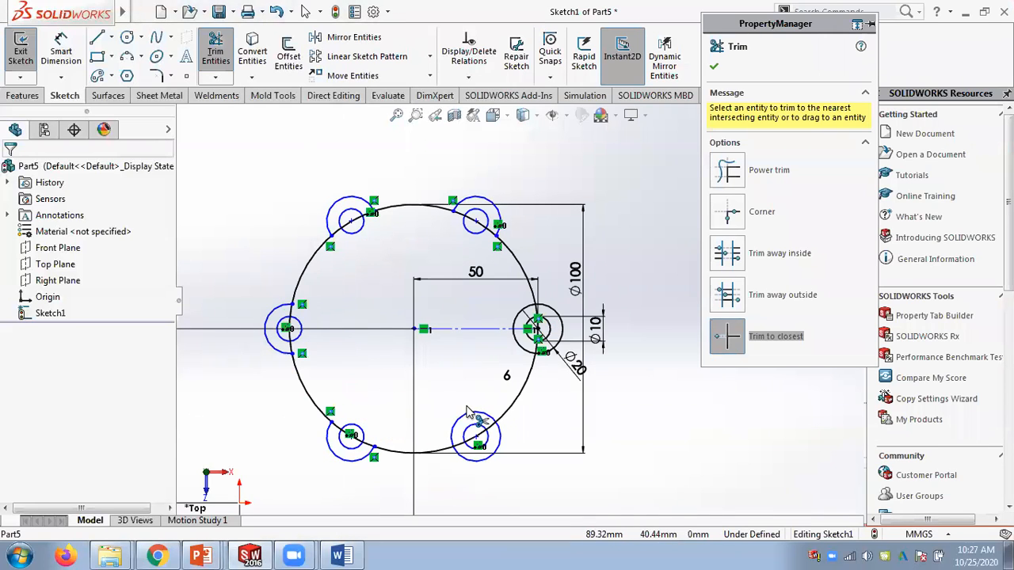
click(468, 420)
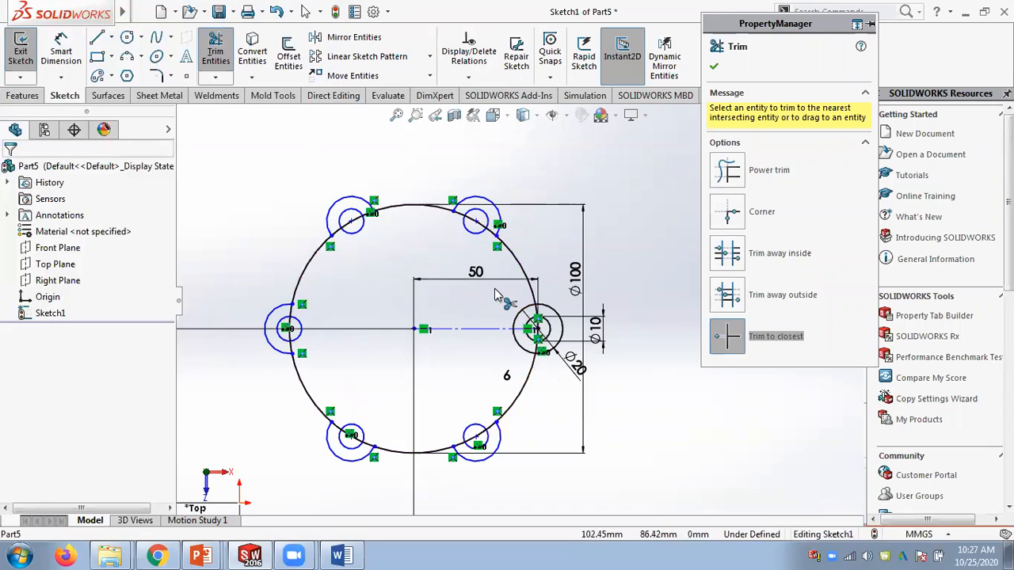
Trim away the part of the original 20 mm circle that lies inside the 100 mm circle.
scroll(514, 353, down, 2)
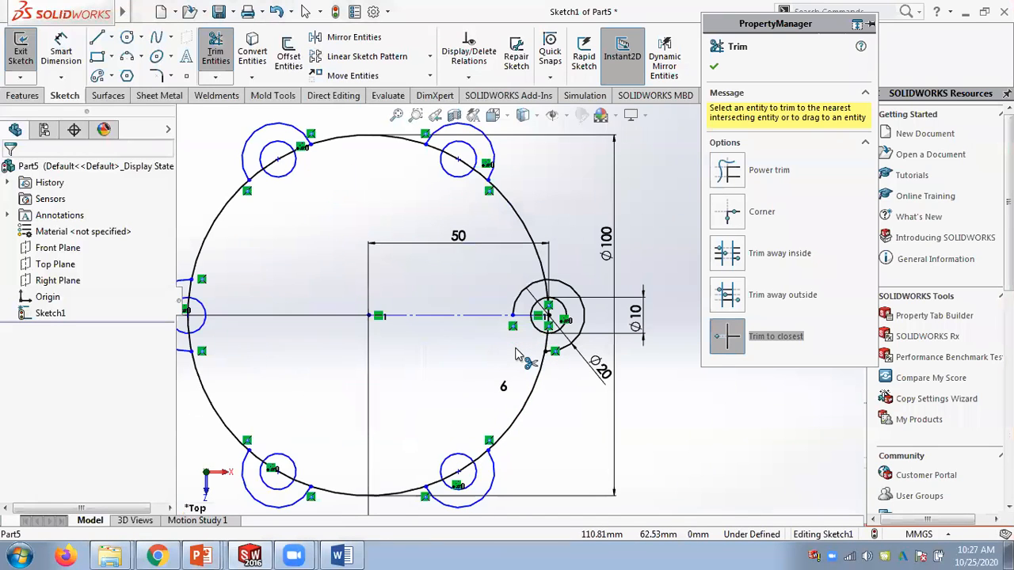
scroll(516, 291, down, 1)
click(544, 283)
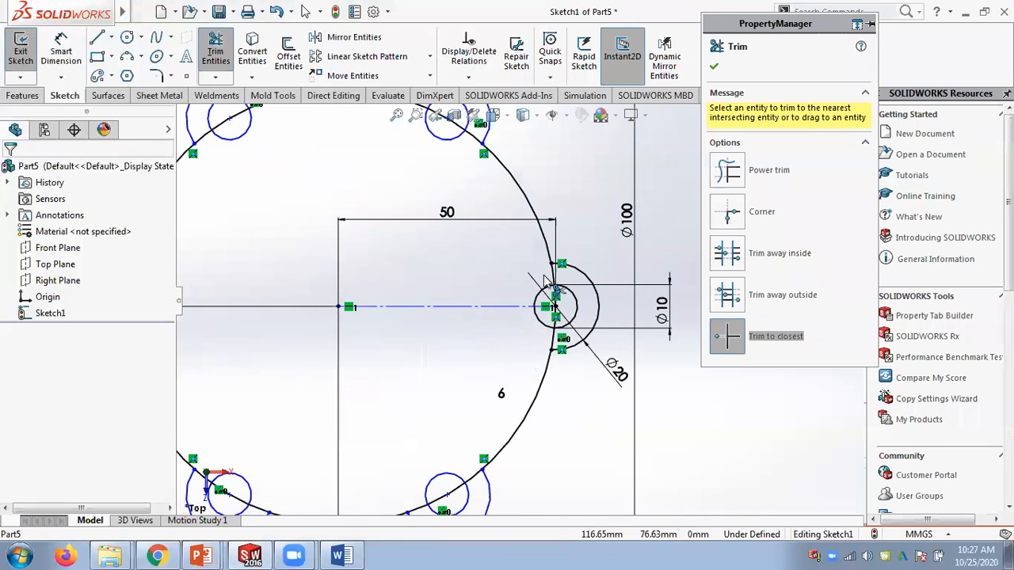
Trim away the 100 mm circle's segments inside the original right-hand lobe and the lower-right lobe, including those crossing the 10 mm holes.
click(553, 274)
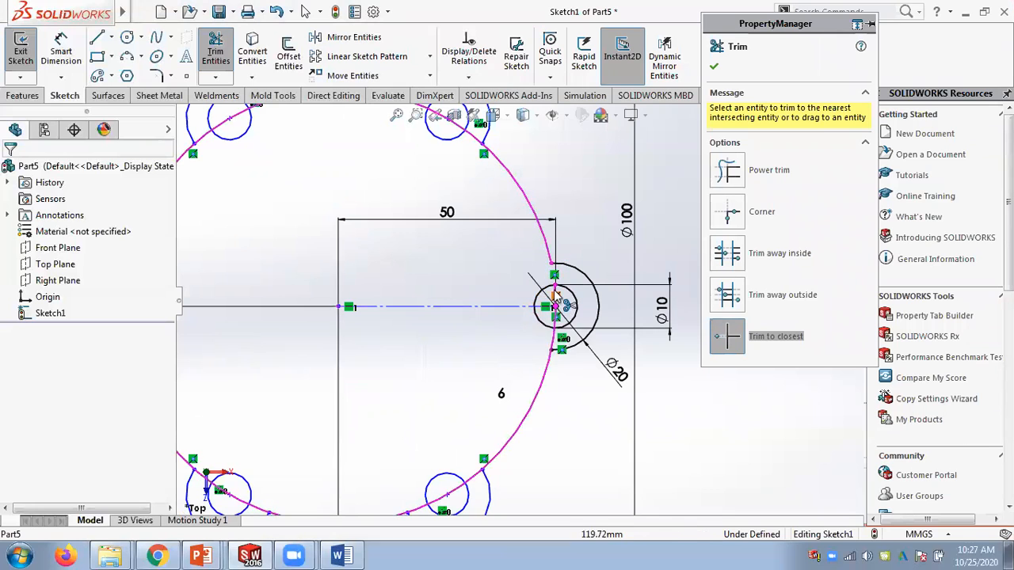
click(562, 353)
scroll(508, 365, up, 1)
scroll(469, 430, down, 1)
scroll(467, 428, down, 1)
click(493, 436)
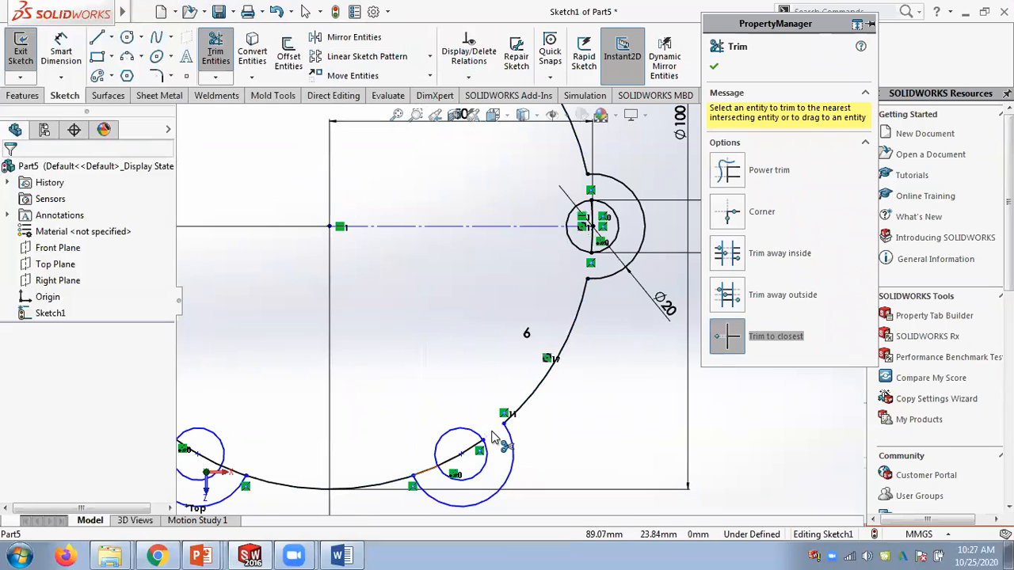
click(488, 434)
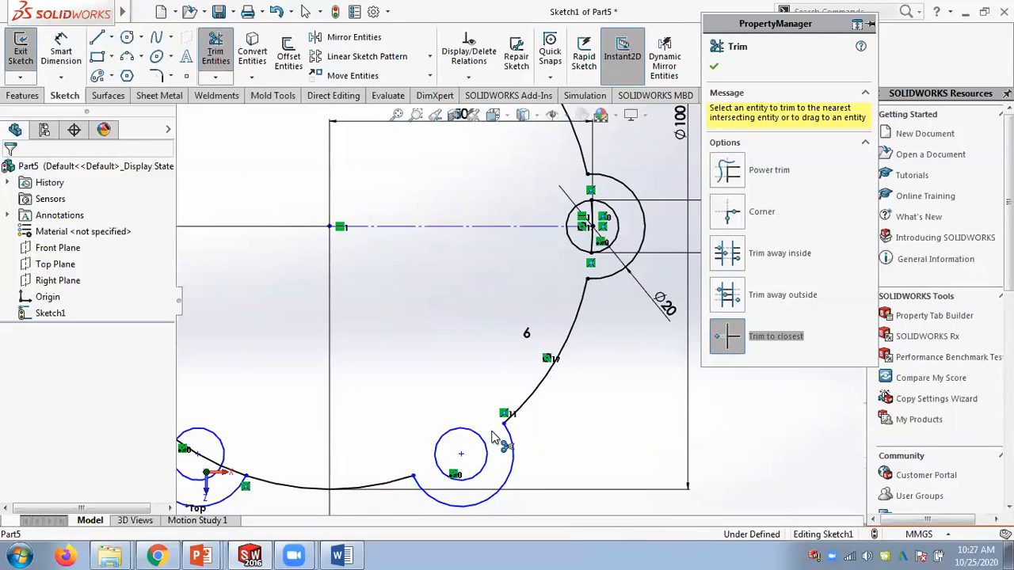
click(595, 244)
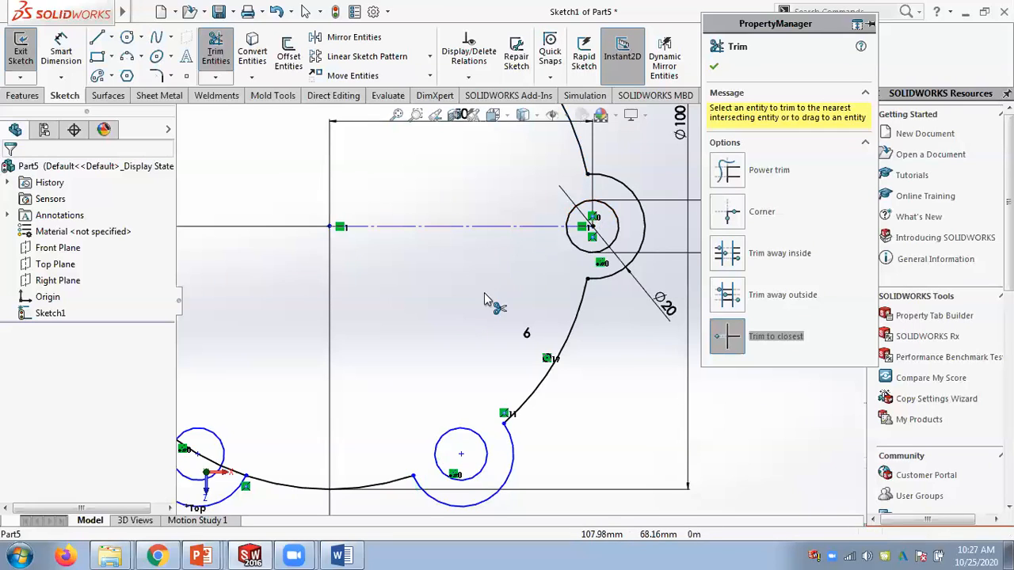
Trim away the 100 mm circle's segments crossing the hole and lobe at the sketch's lower left and far left.
scroll(514, 299, up, 2)
scroll(308, 428, down, 3)
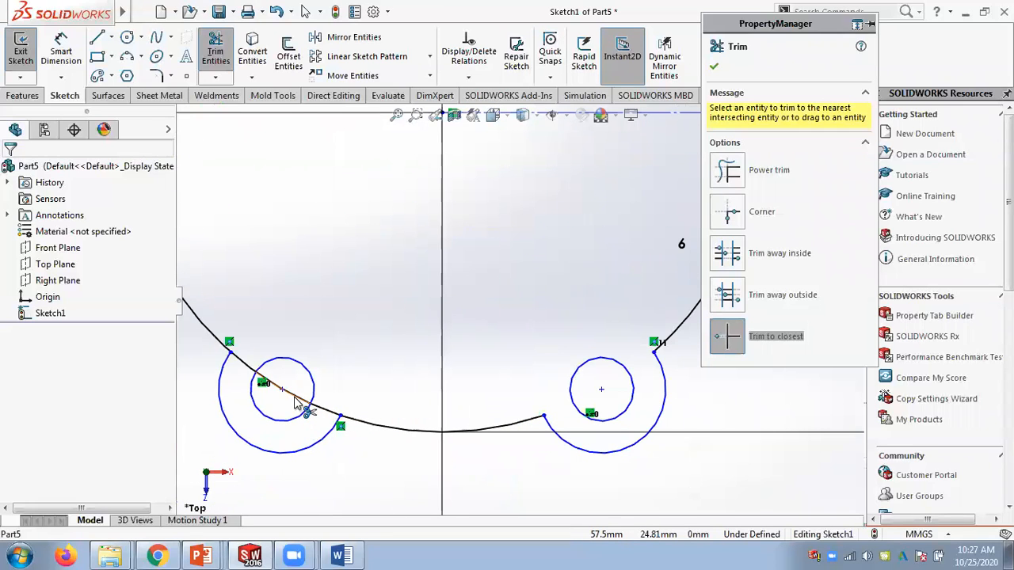
click(326, 415)
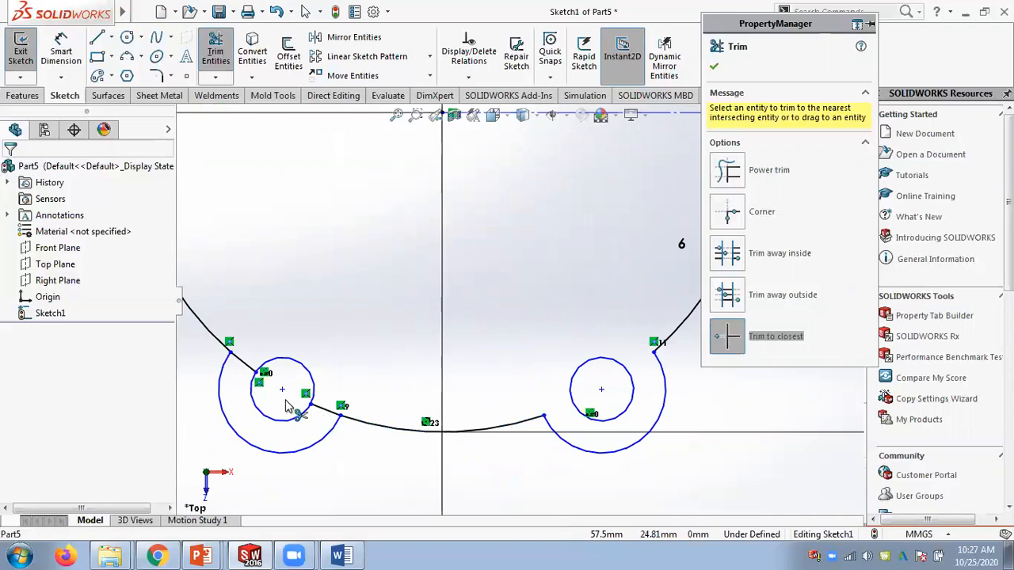
scroll(289, 285, up, 3)
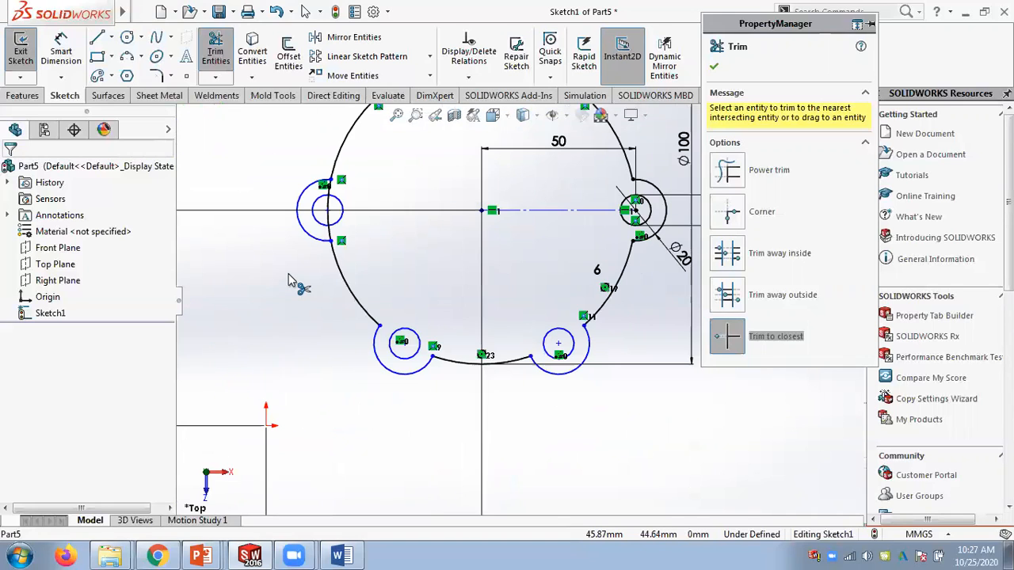
scroll(351, 214, down, 5)
click(356, 251)
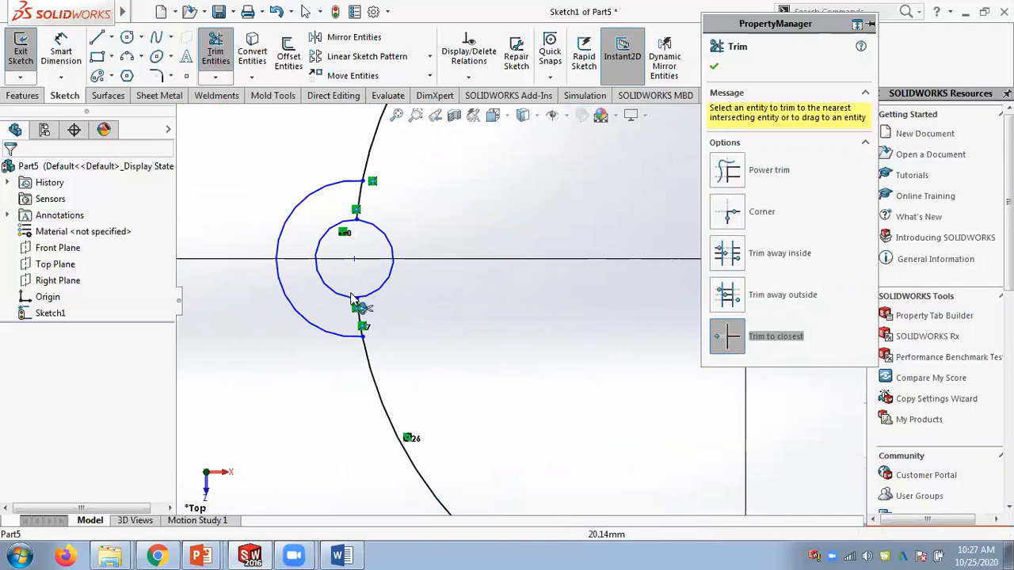
click(358, 319)
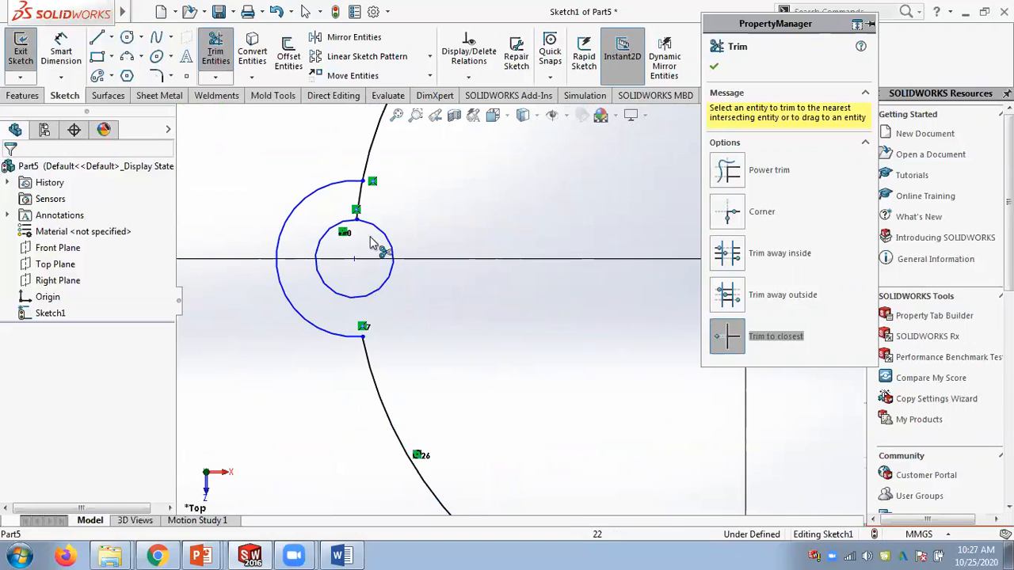
Trim away the 100 mm circle's segments crossing the upper-left hole and lobe.
scroll(550, 145, up, 4)
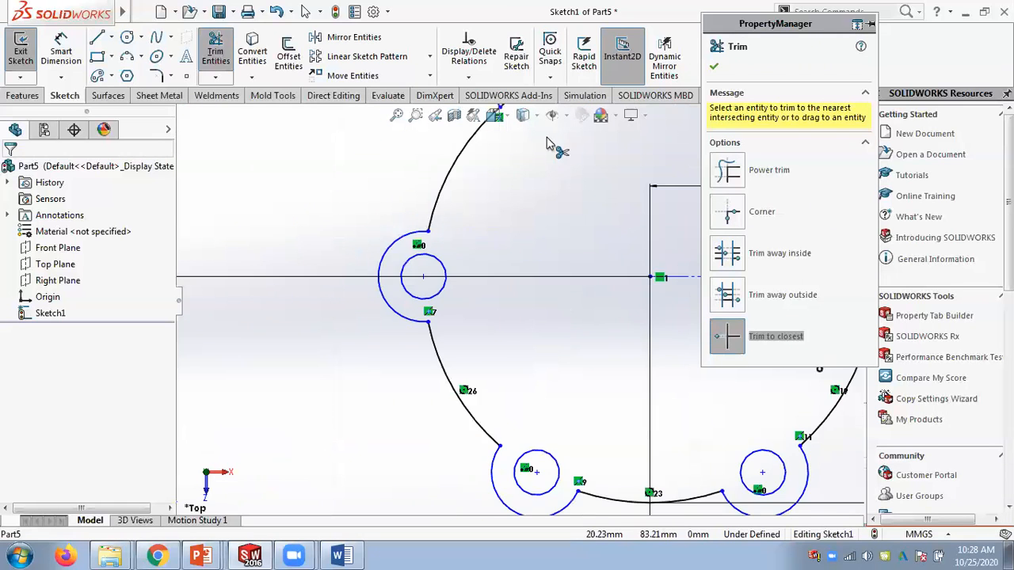
scroll(477, 252, down, 4)
scroll(478, 251, down, 2)
key(ctrl+z)
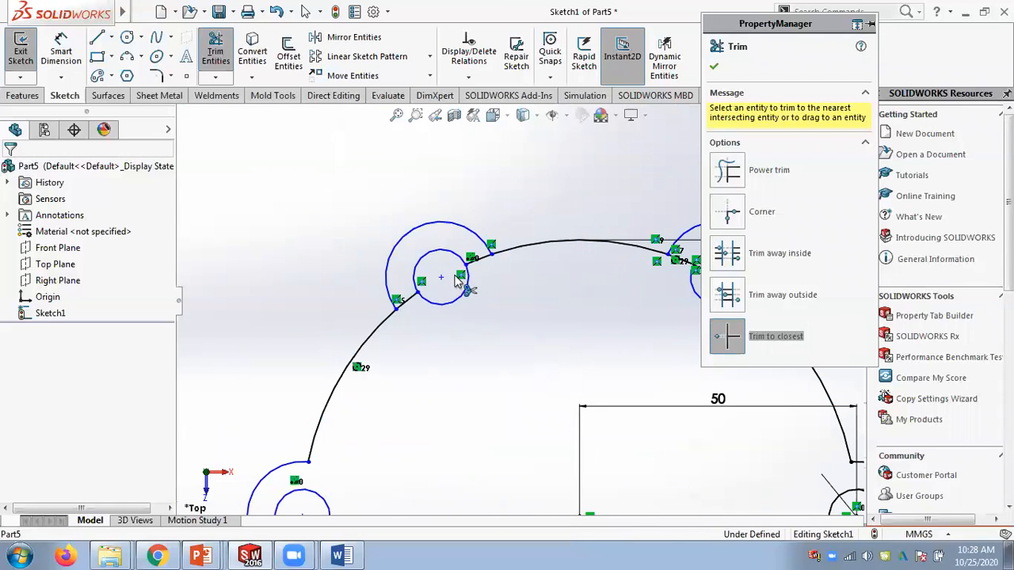
click(483, 258)
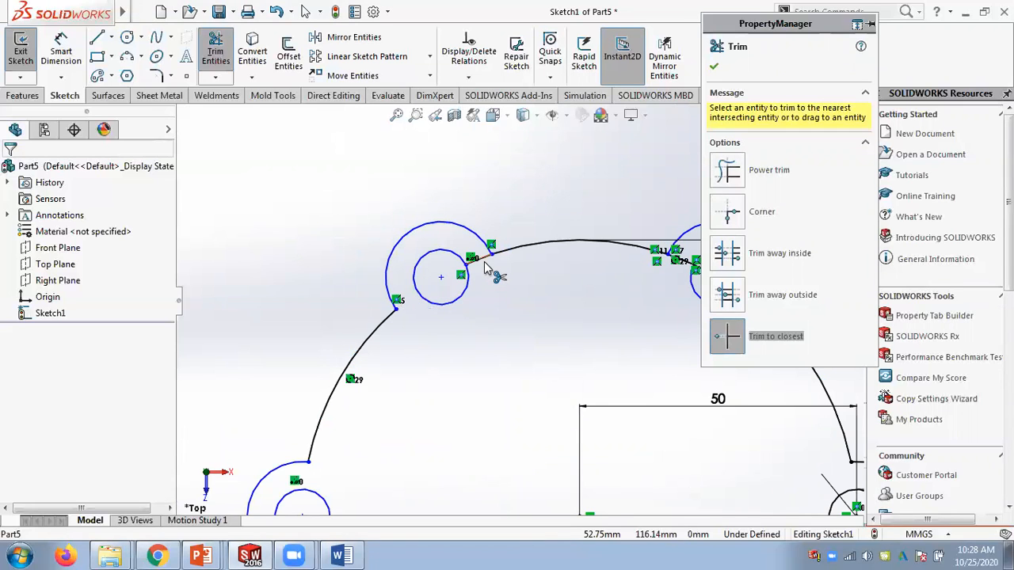
Trim away the 100 mm circle's segments crossing the upper-right hole and lobe, and finish trimming the outline.
scroll(554, 309, up, 2)
scroll(633, 270, down, 6)
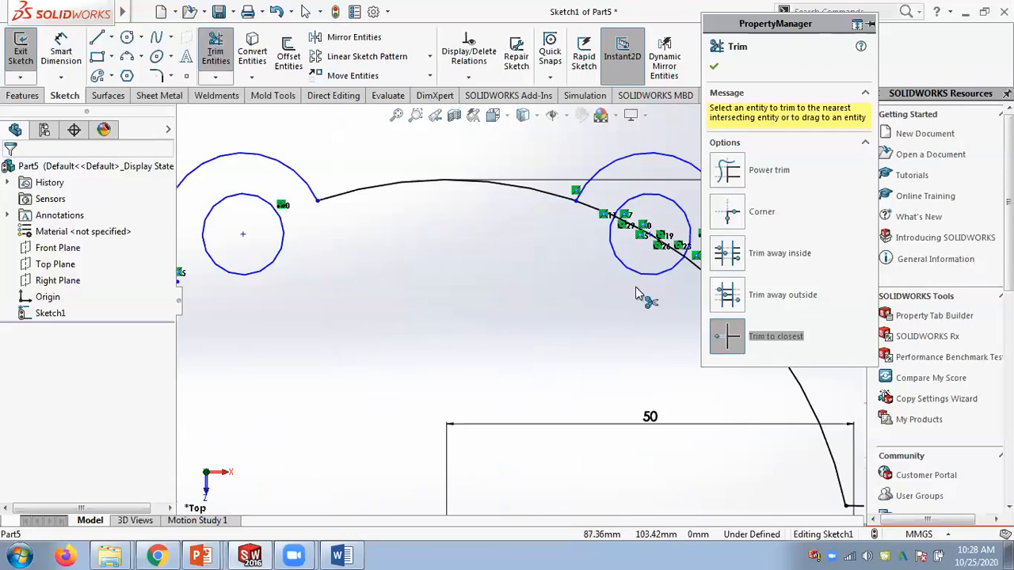
click(622, 252)
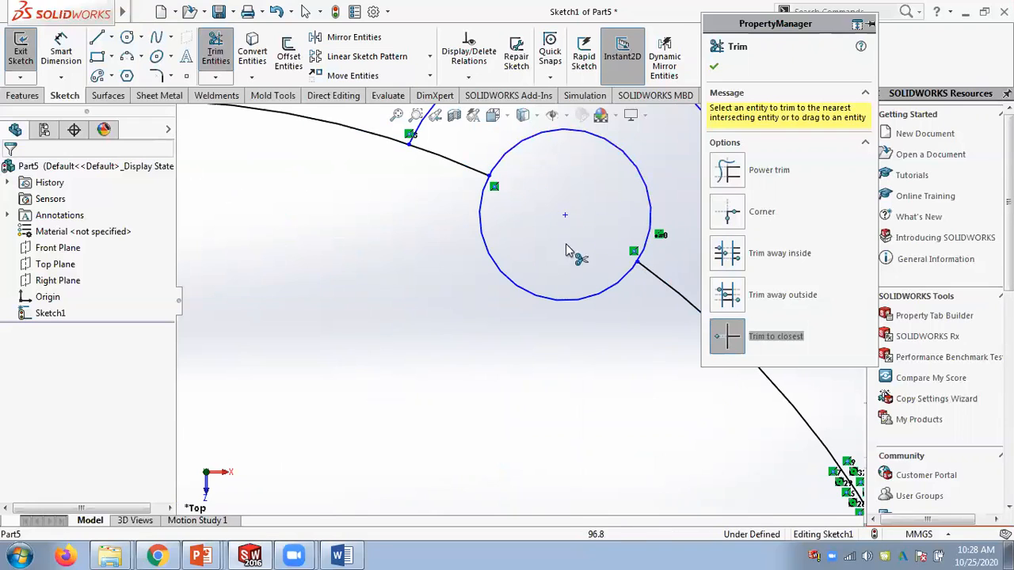
click(465, 165)
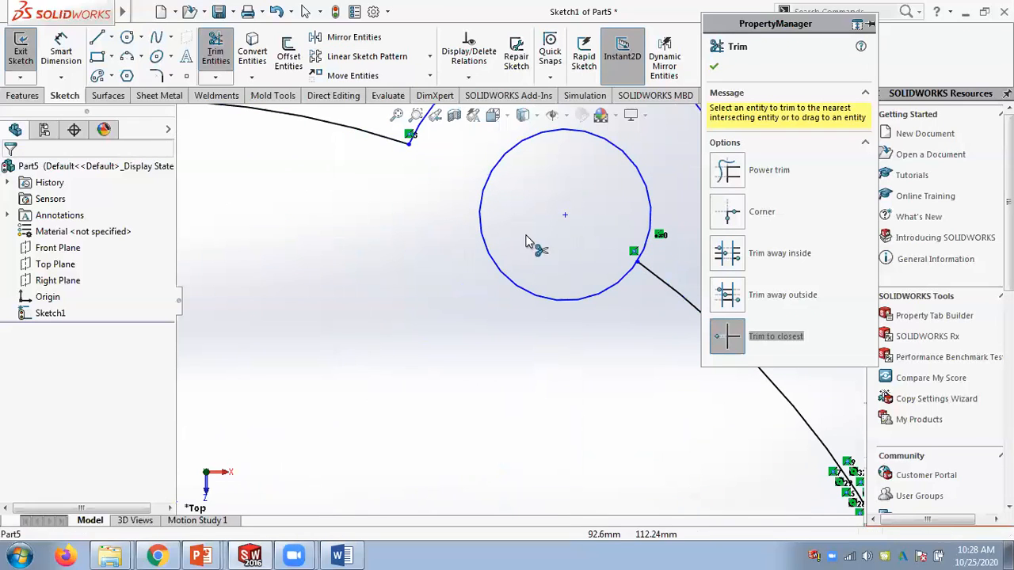
scroll(626, 297, up, 3)
click(616, 300)
scroll(567, 421, up, 4)
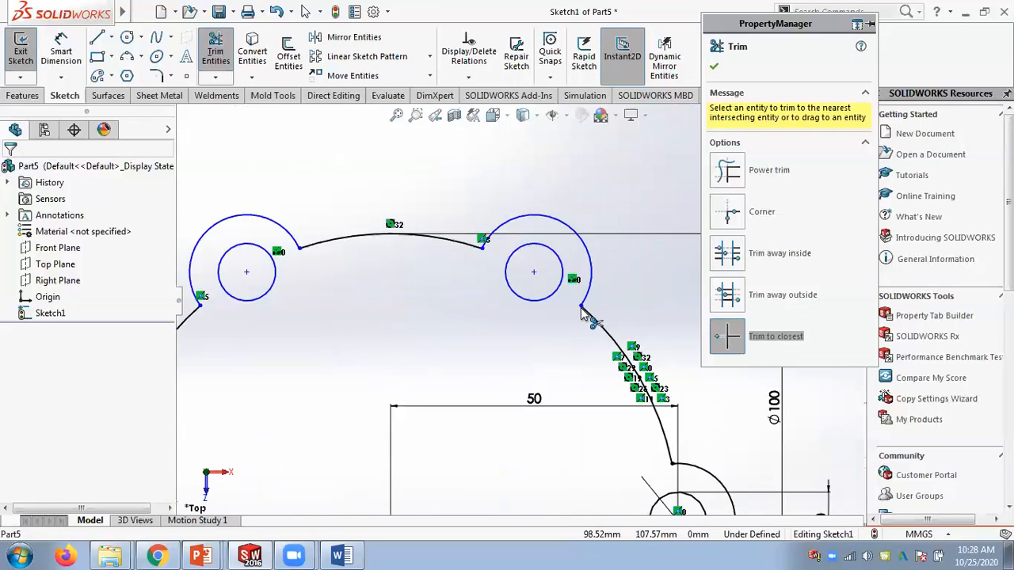
scroll(476, 429, up, 3)
scroll(467, 430, down, 3)
scroll(455, 439, up, 3)
scroll(459, 434, down, 2)
scroll(459, 434, down, 1)
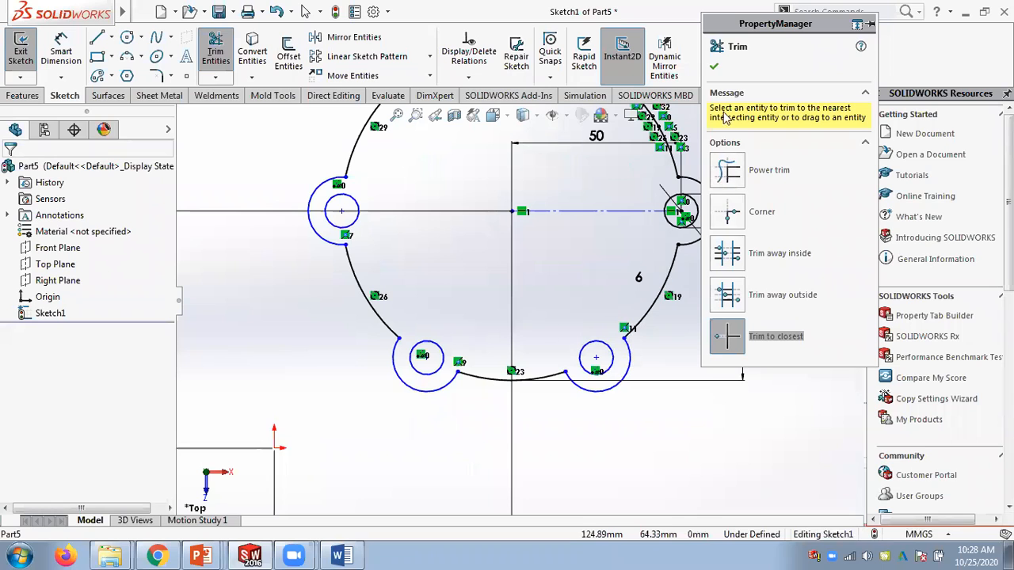
click(714, 68)
Sketch a small separate circle in the empty area to the right of the lobed profile.
scroll(576, 315, up, 3)
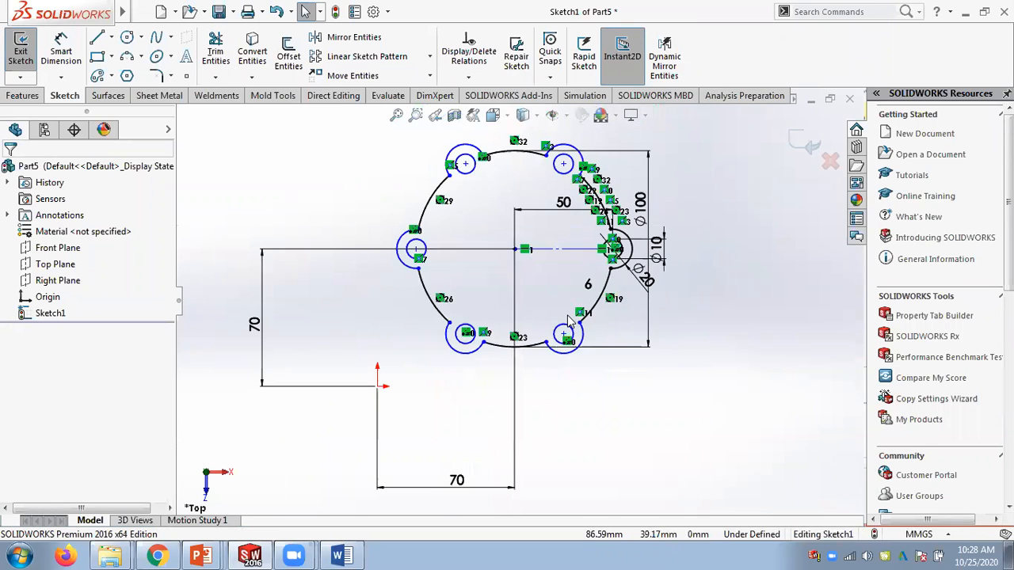
scroll(552, 193, down, 3)
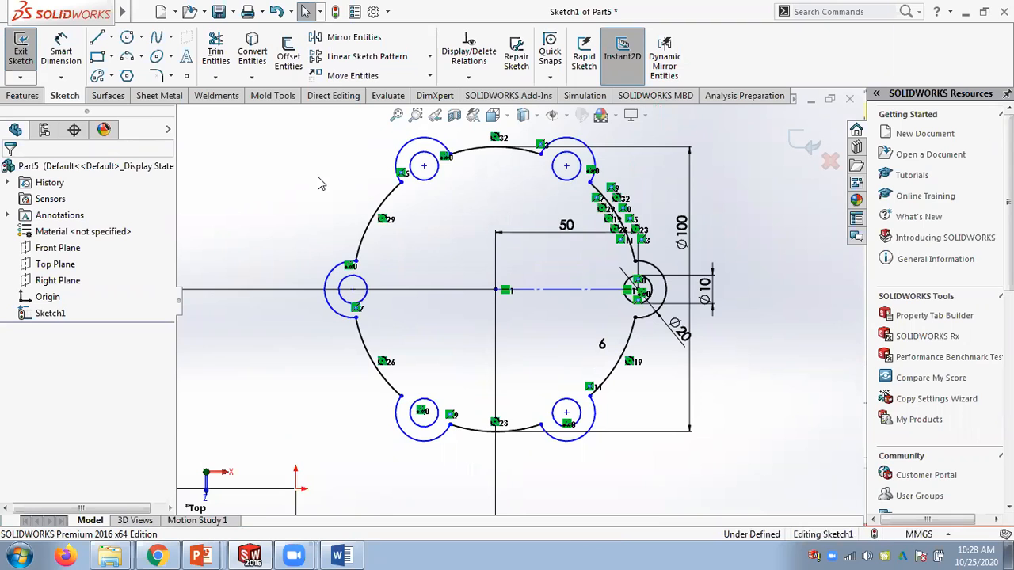
scroll(320, 207, up, 4)
scroll(628, 369, down, 1)
scroll(712, 287, up, 2)
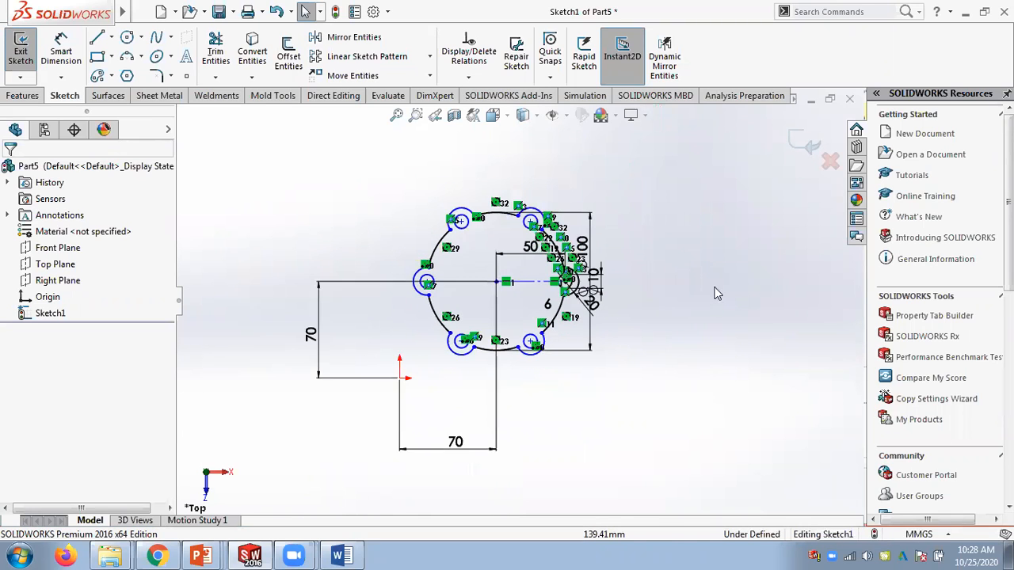
click(142, 38)
click(149, 55)
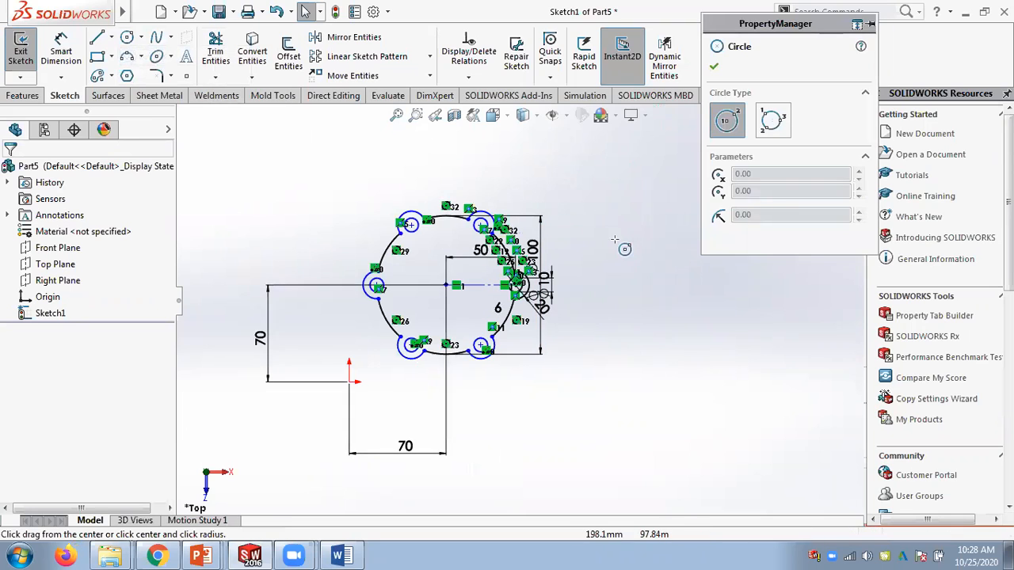
click(614, 239)
click(635, 252)
click(713, 67)
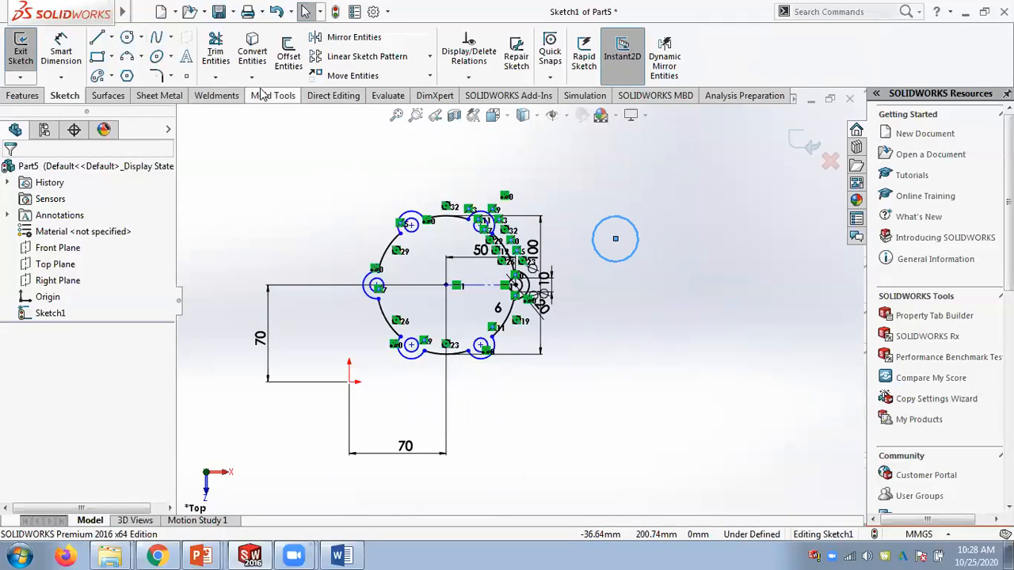
Try a circular sketch pattern of the small separate circle with 4 instances over 360°, centred on the lobed profile's centre point.
click(430, 57)
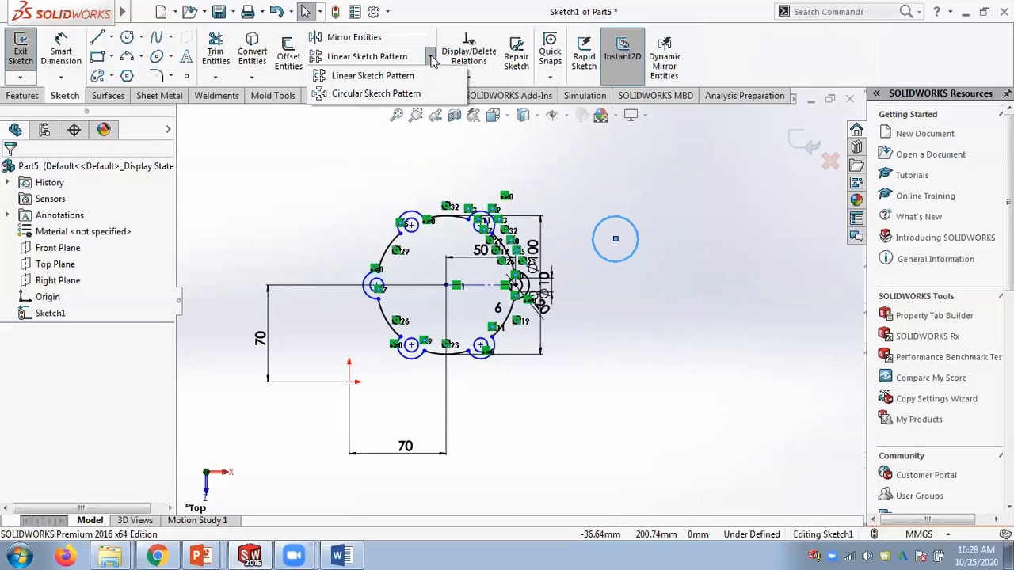
click(356, 90)
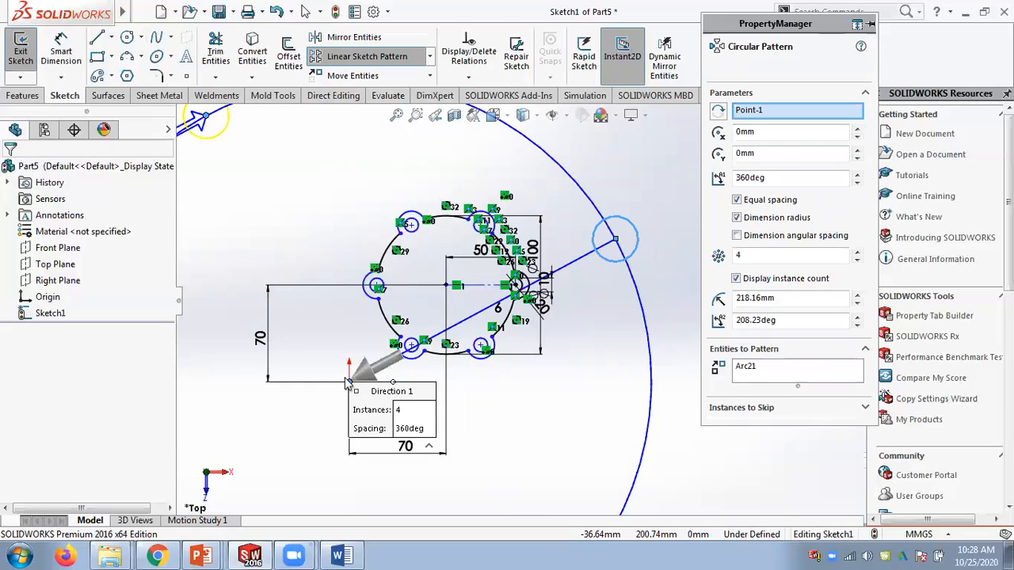
scroll(433, 348, up, 2)
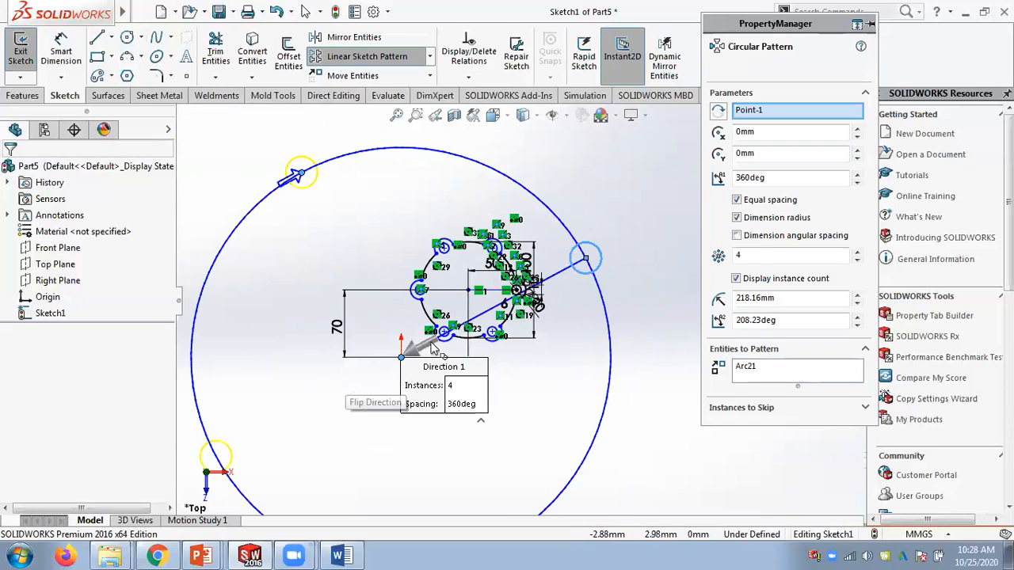
right_click(754, 114)
click(768, 141)
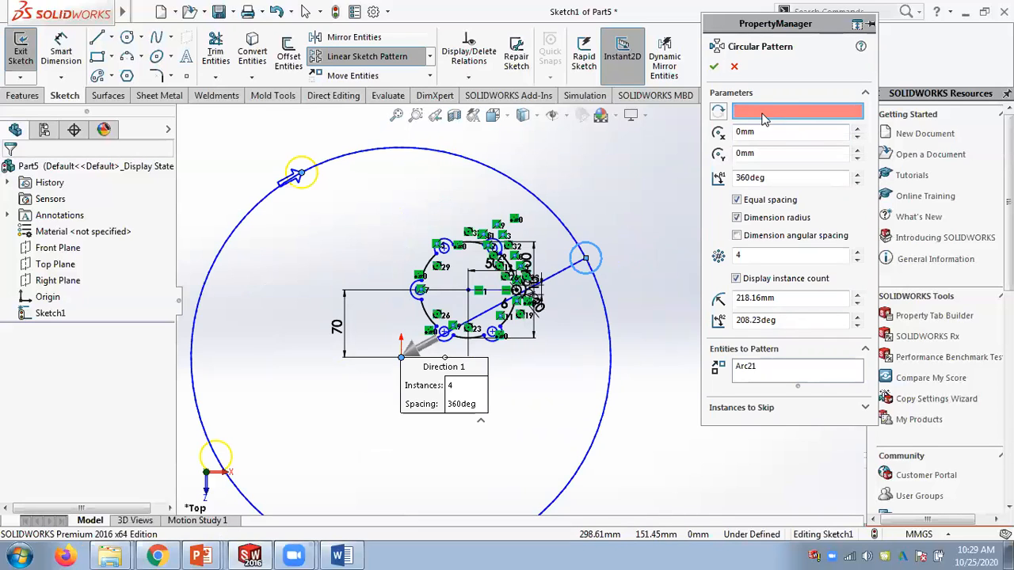
click(469, 290)
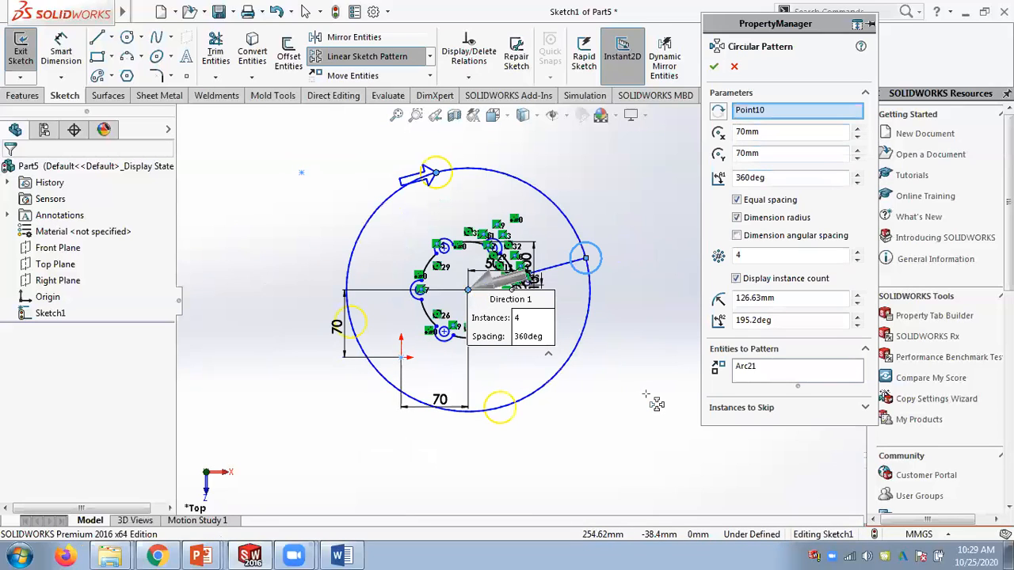
right_click(759, 111)
click(780, 140)
click(734, 66)
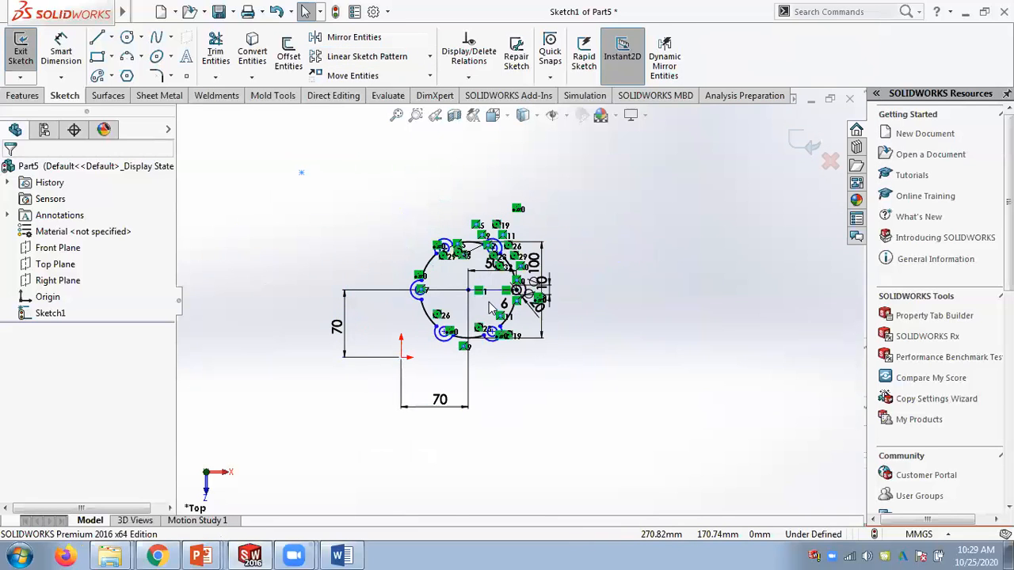
scroll(483, 297, down, 5)
scroll(444, 266, up, 3)
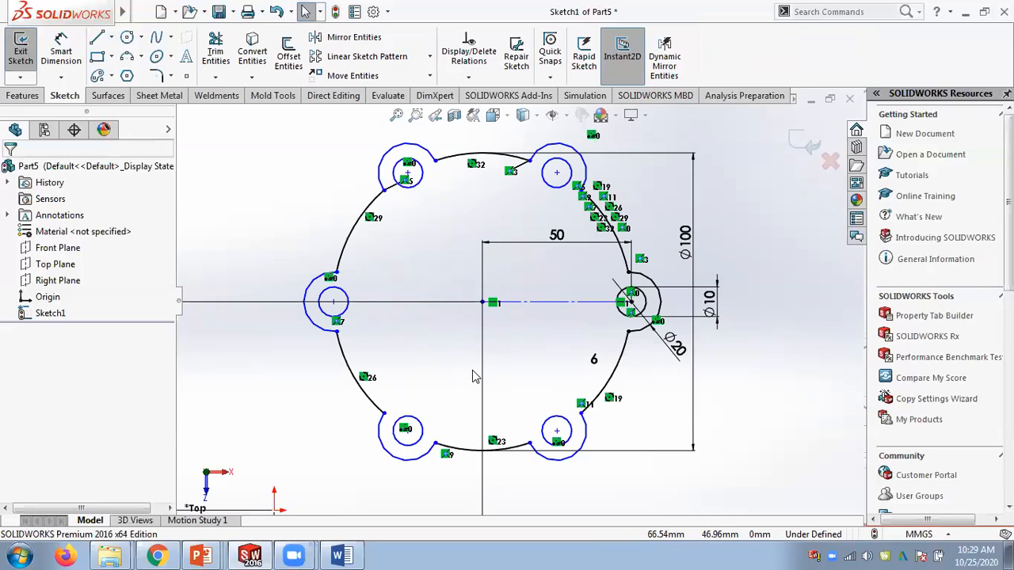
click(468, 77)
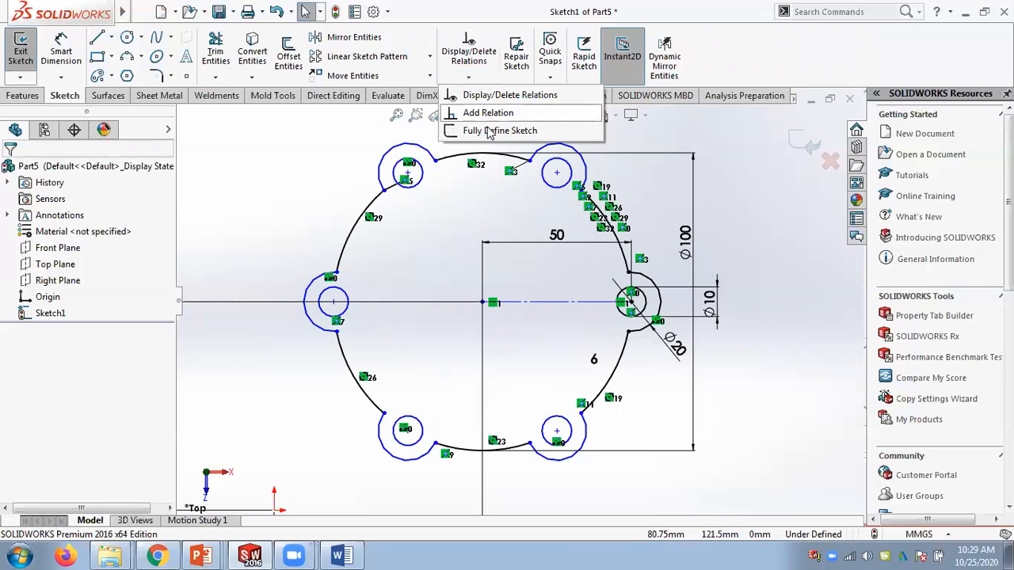
click(293, 181)
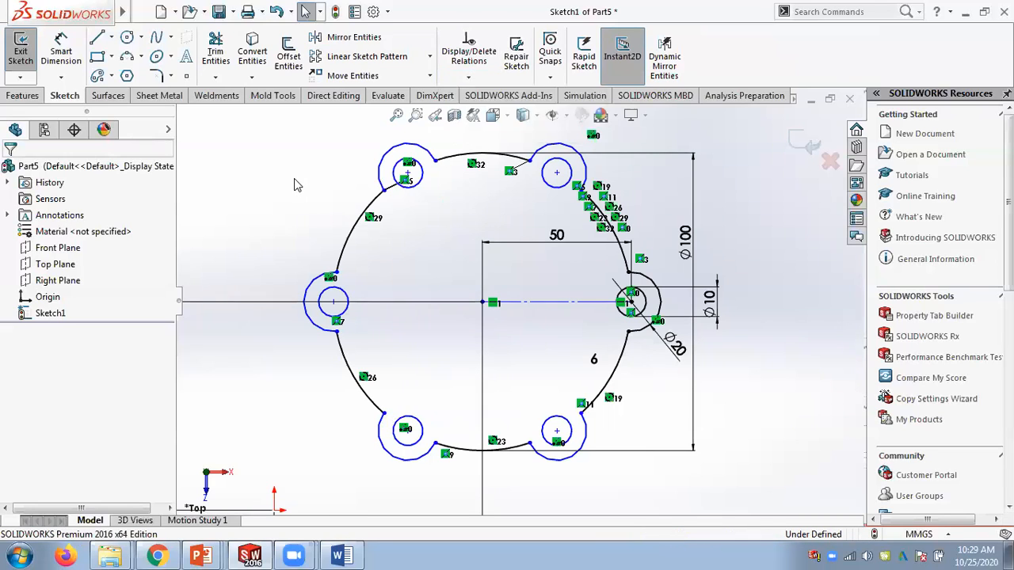
Add an Equal relation between the six outer lobe arcs, leaving the stray arc point out of the selection.
click(656, 282)
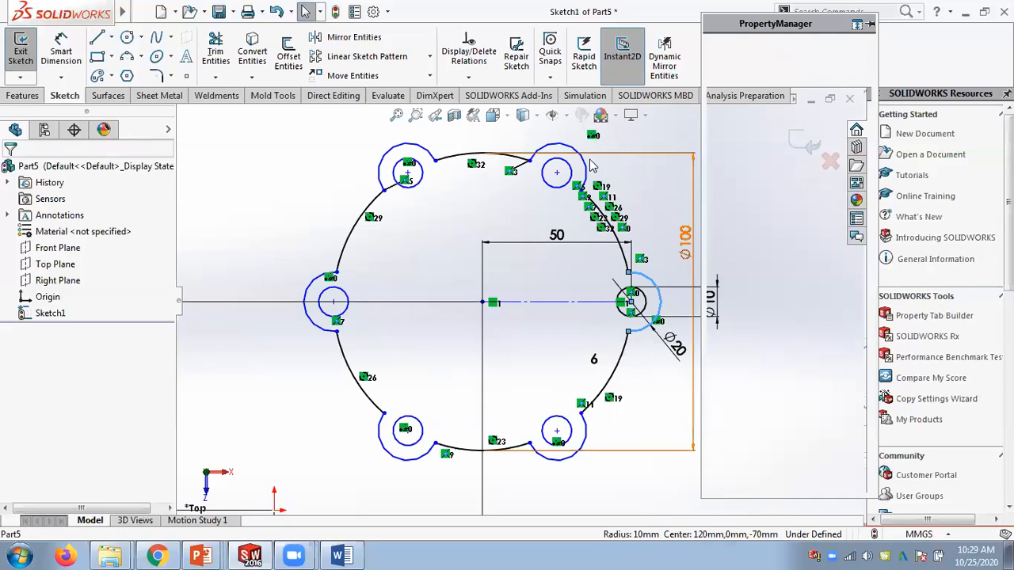
ctrl+click(410, 151)
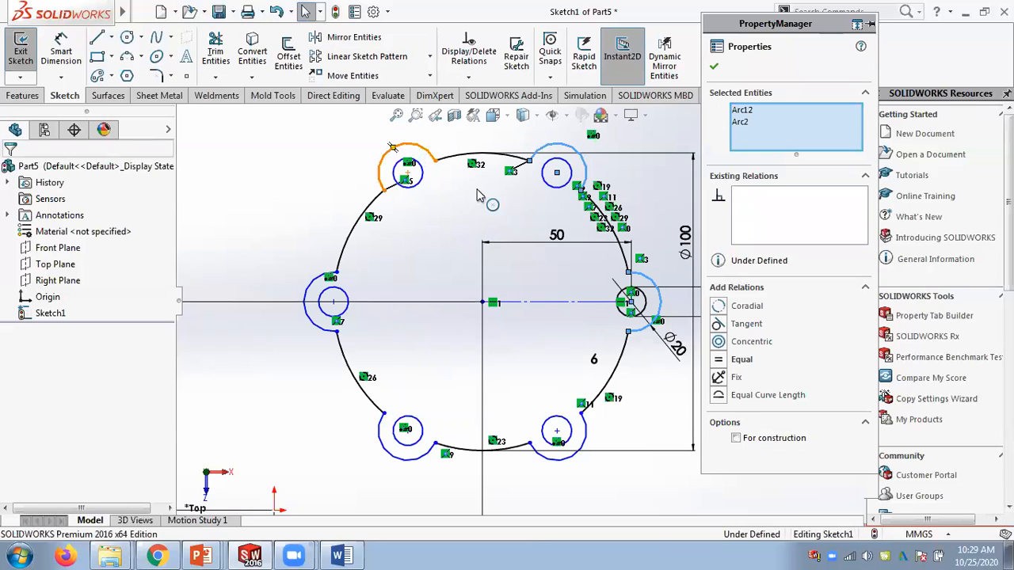
ctrl+click(304, 302)
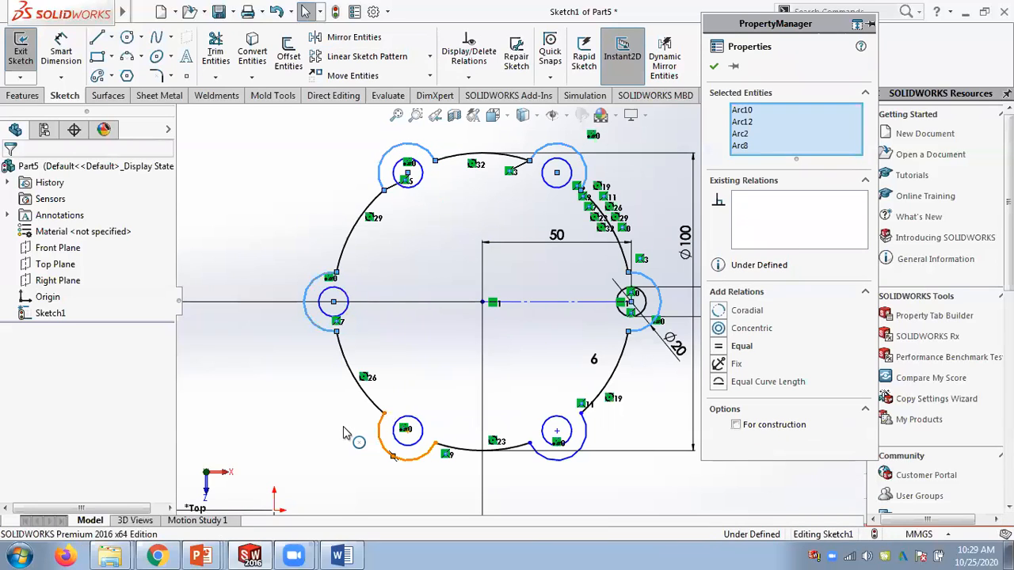
ctrl+click(393, 456)
ctrl+click(570, 456)
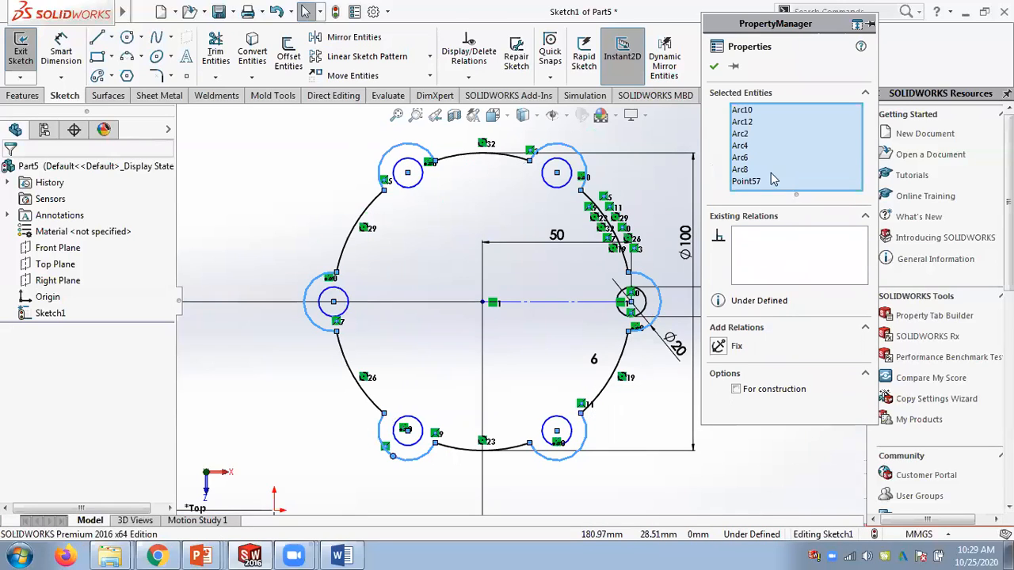
click(748, 182)
right_click(748, 182)
click(772, 208)
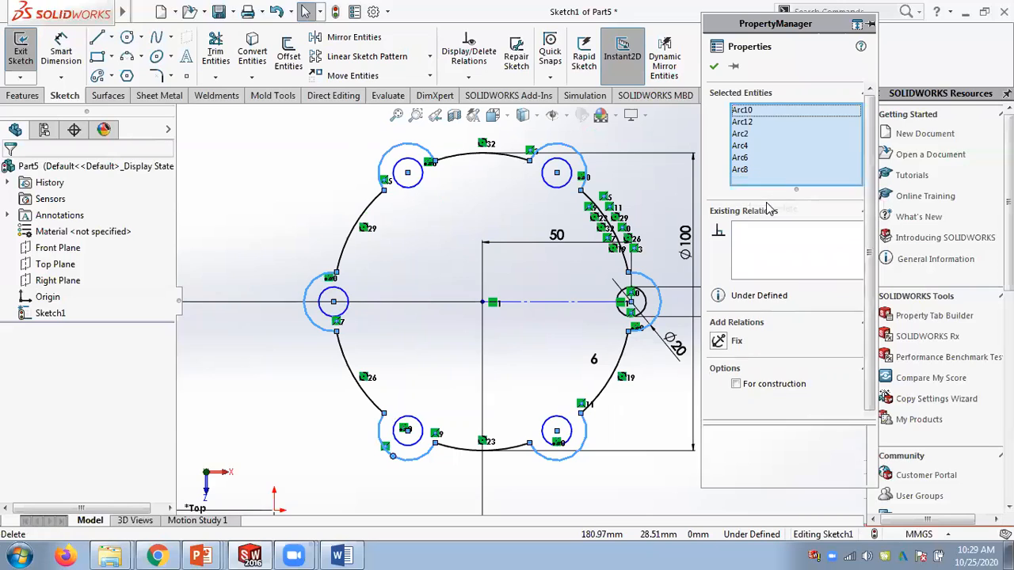
click(718, 376)
click(718, 377)
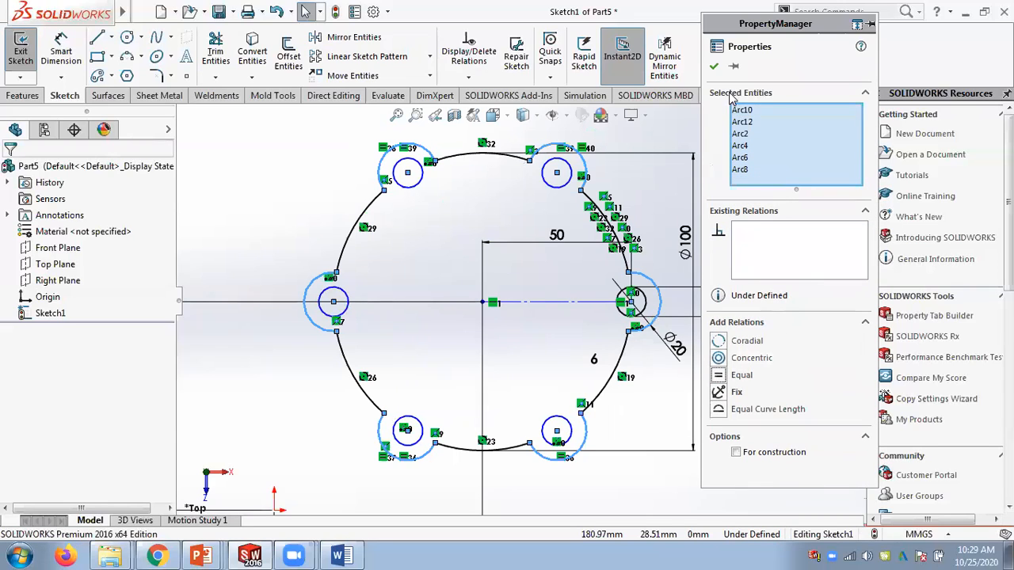
click(492, 372)
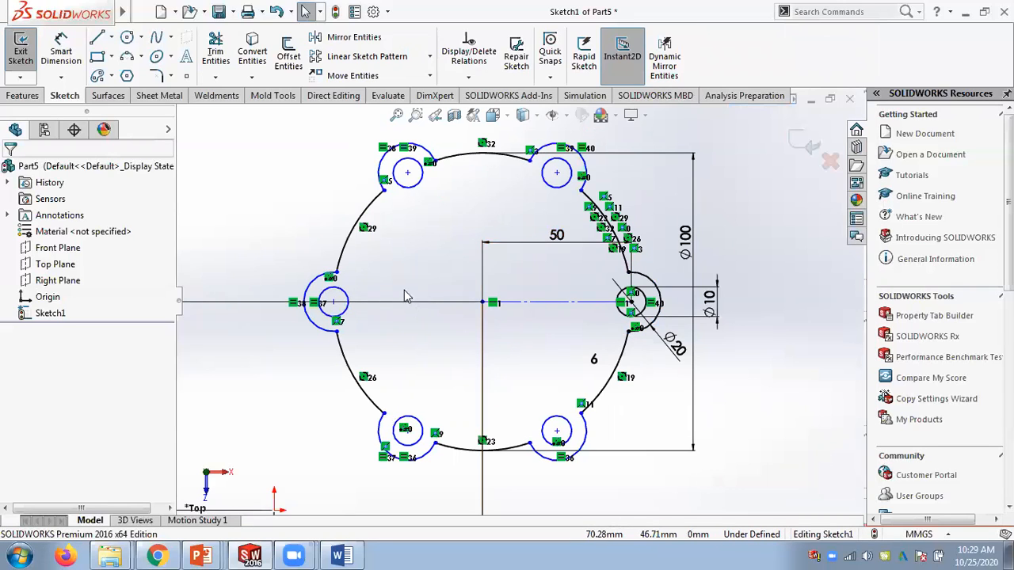
Add an Equal relation between the six hole circles inside the lobes.
scroll(443, 217, down, 1)
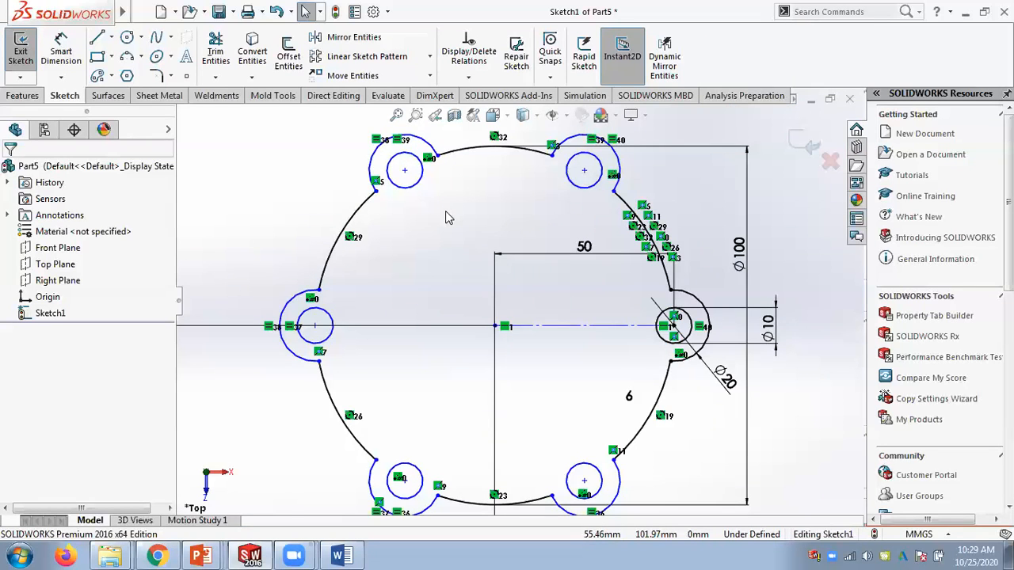
scroll(447, 218, up, 1)
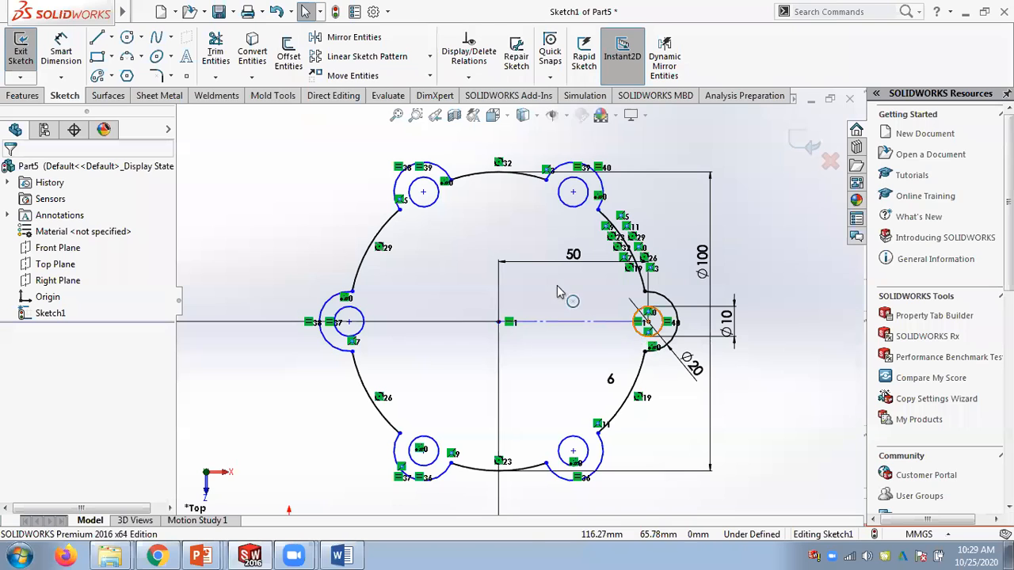
click(571, 206)
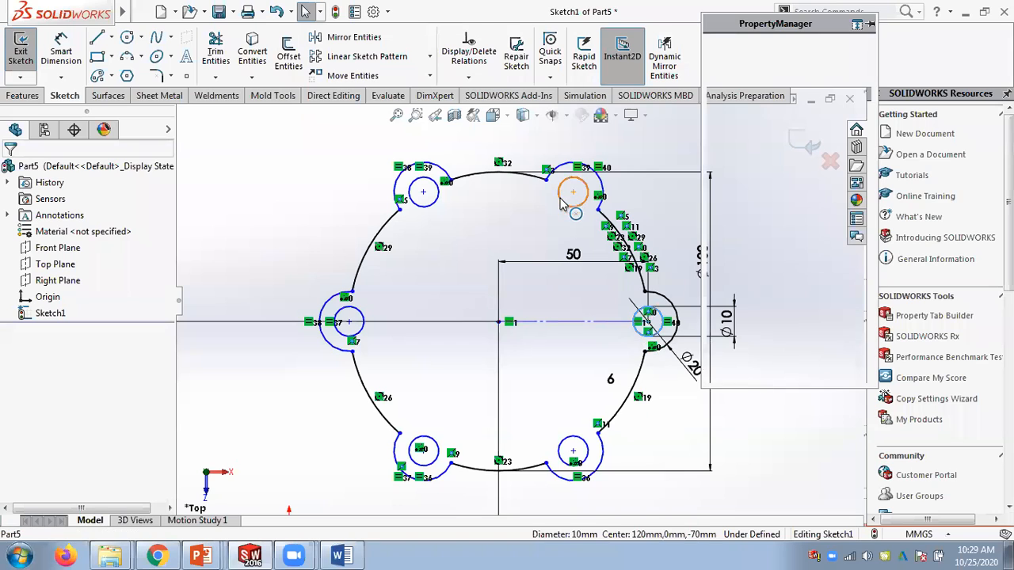
ctrl+click(433, 204)
ctrl+click(363, 320)
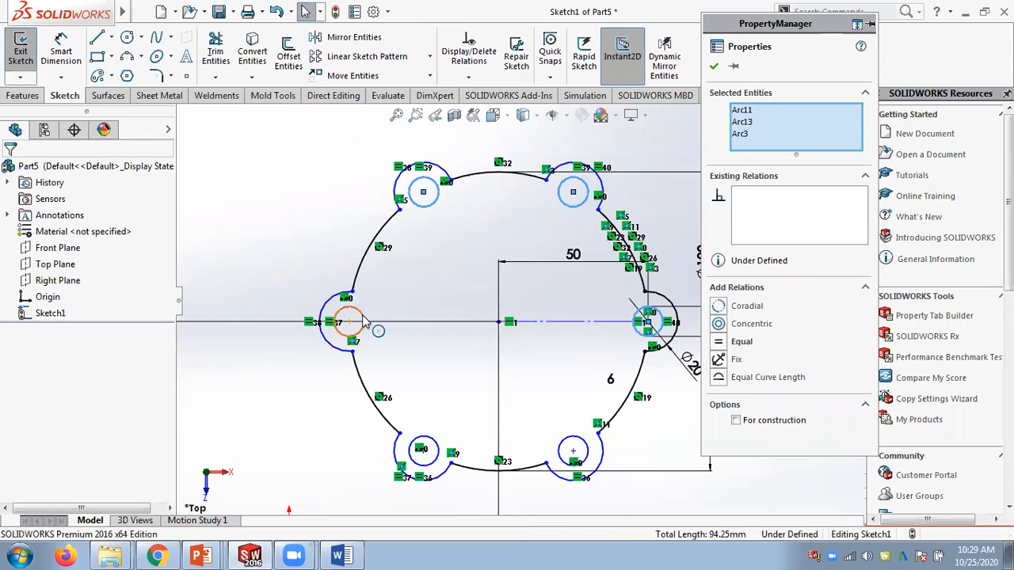
ctrl+click(363, 320)
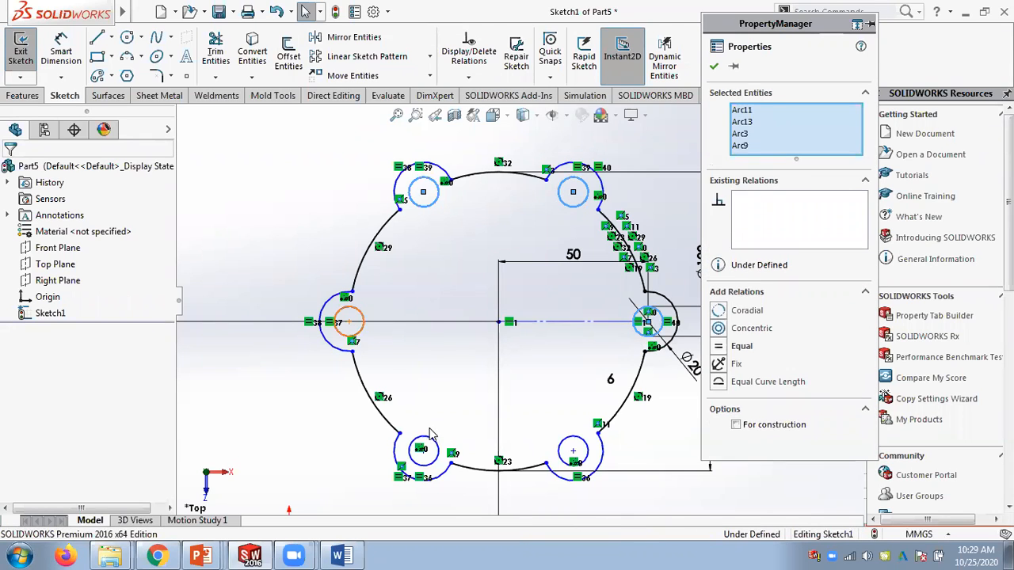
ctrl+click(572, 434)
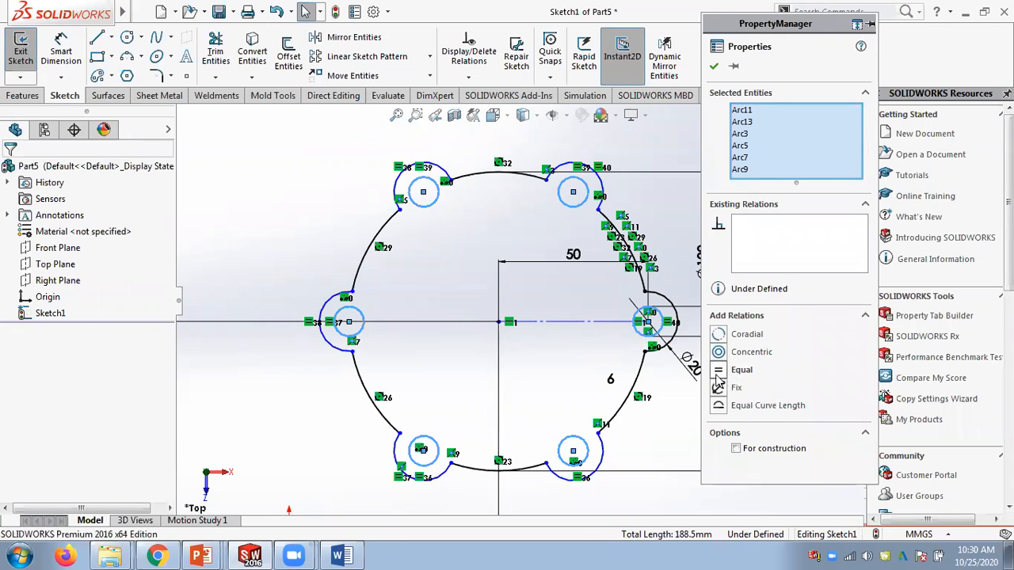
click(714, 66)
Delete the horizontal construction line running from the profile's centre to the right-hand hole.
scroll(480, 252, up, 1)
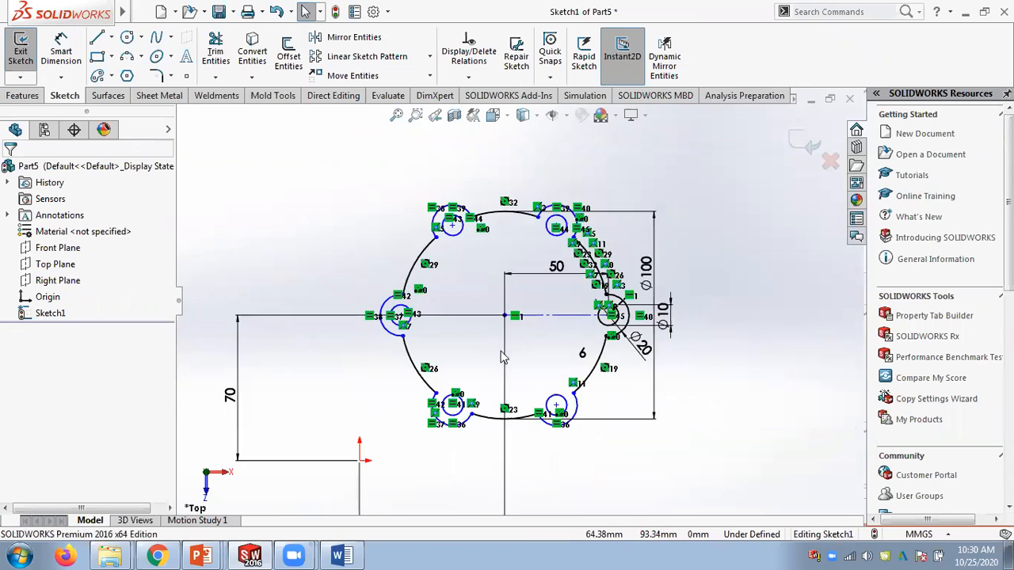
scroll(606, 356, down, 1)
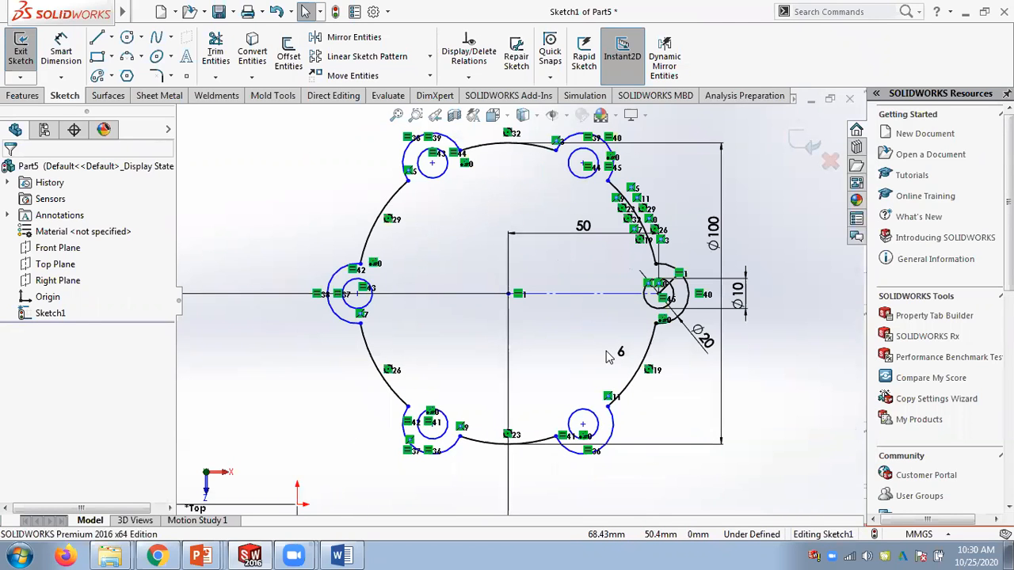
click(570, 295)
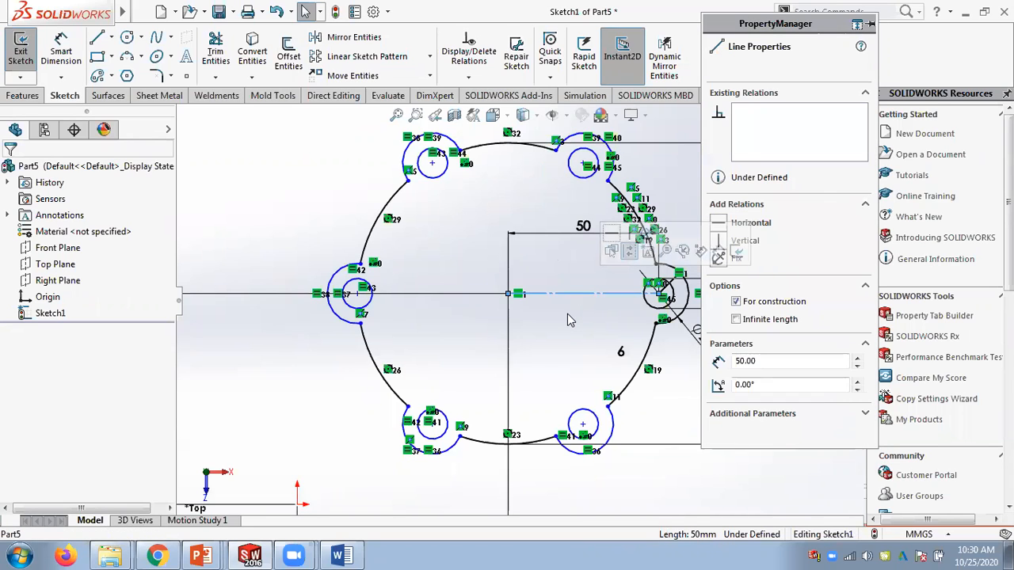
key(Escape)
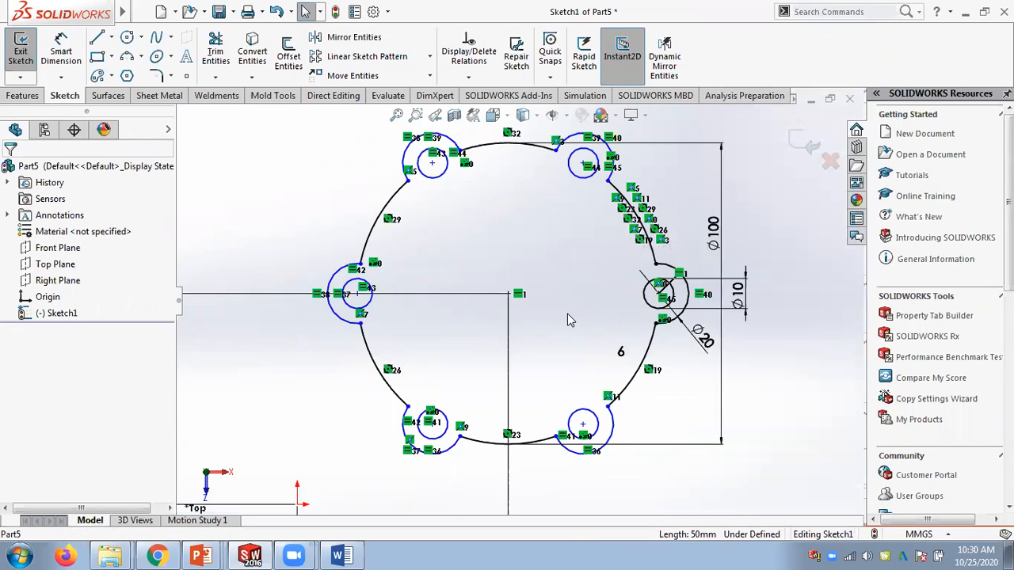
Try to fully define the five undefined lobe arcs and their hole circles with Fully Define Sketch, calculating both relations and dimensions.
click(468, 77)
click(485, 132)
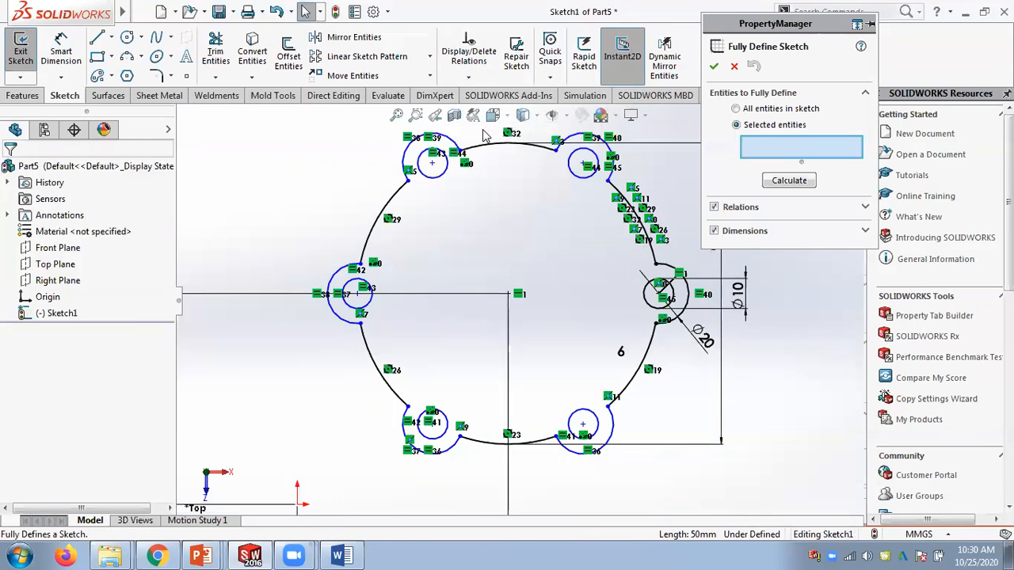
click(580, 141)
click(606, 176)
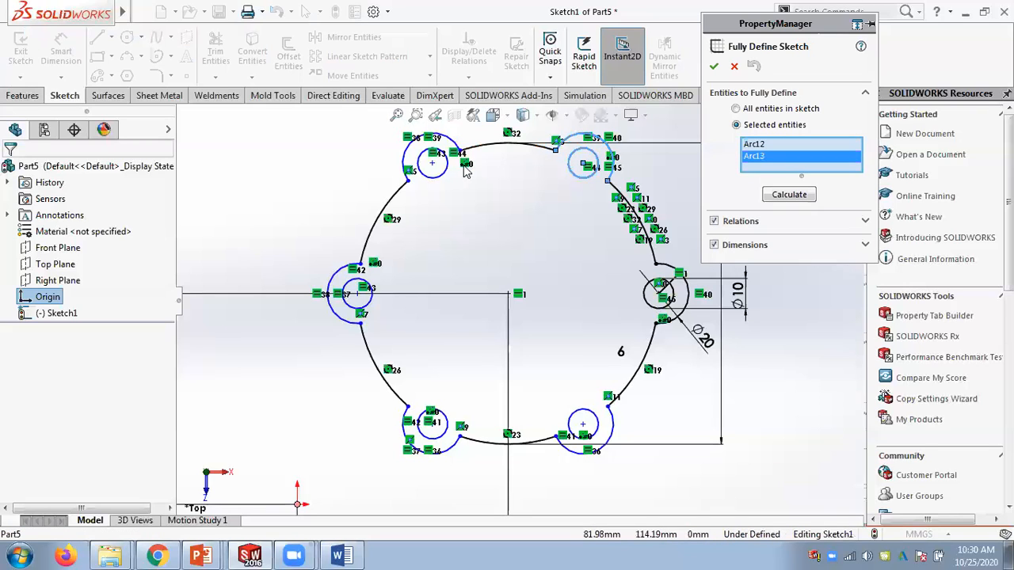
click(451, 147)
click(453, 149)
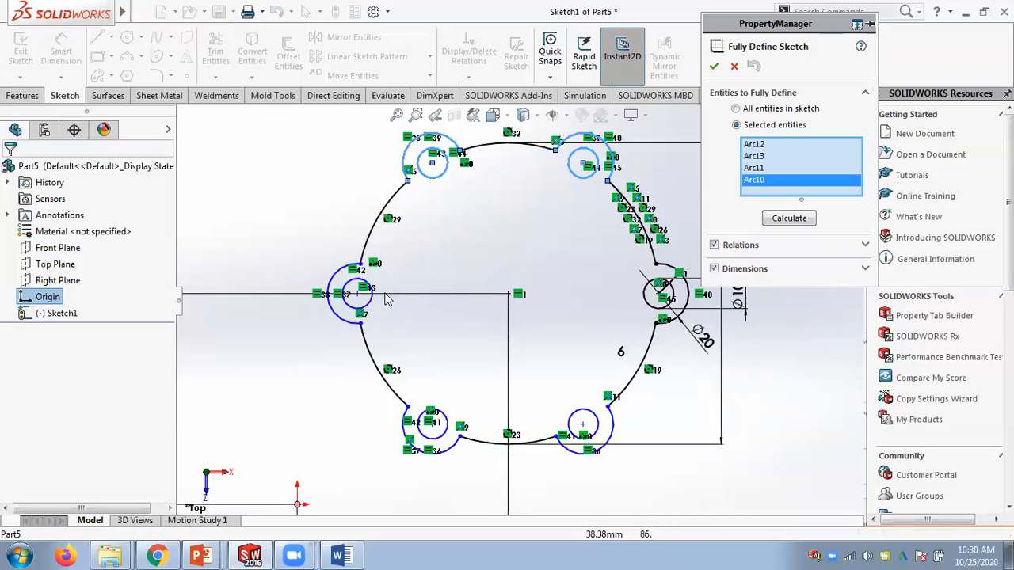
click(366, 316)
click(335, 321)
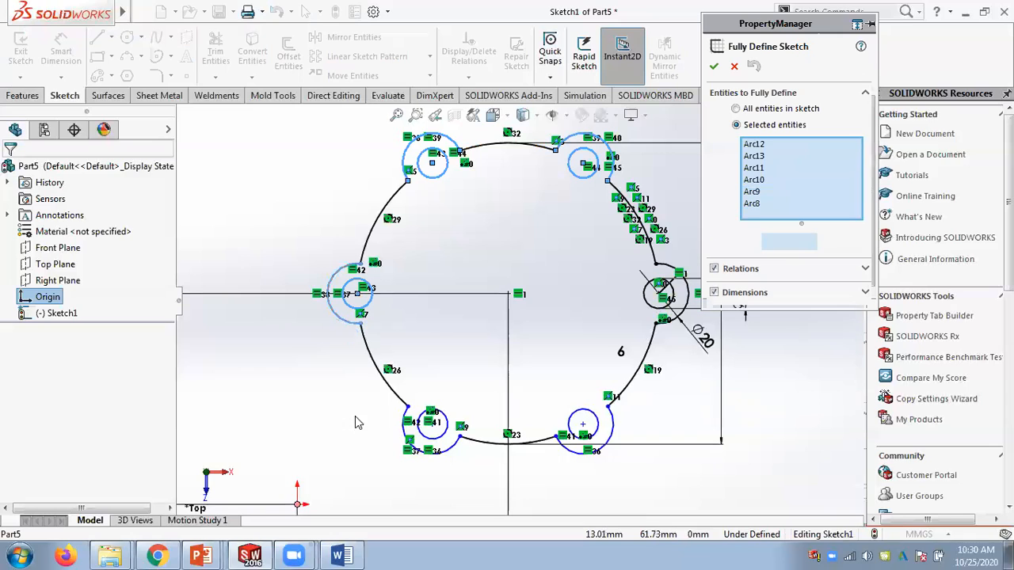
click(451, 447)
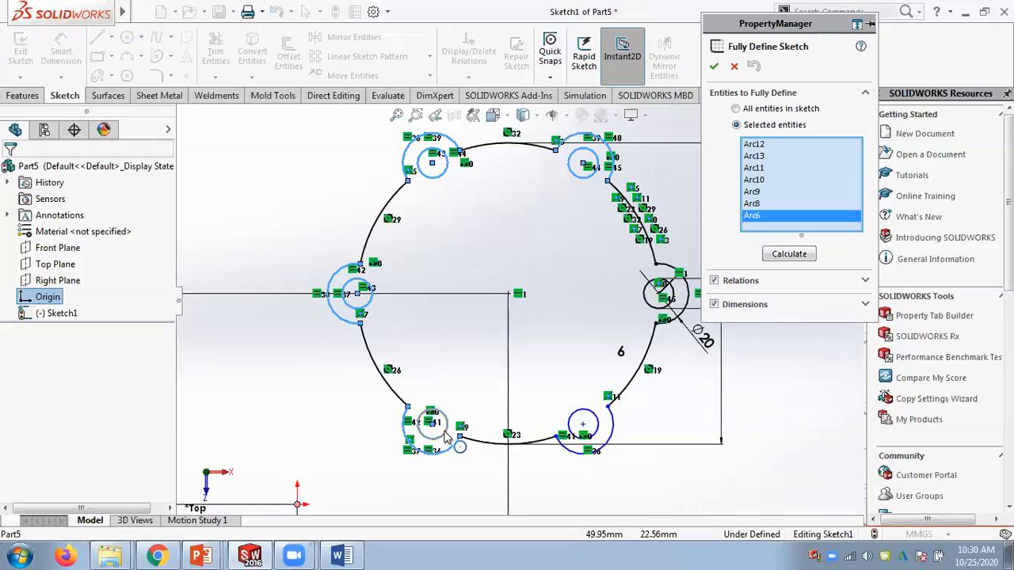
click(444, 434)
click(565, 447)
click(594, 413)
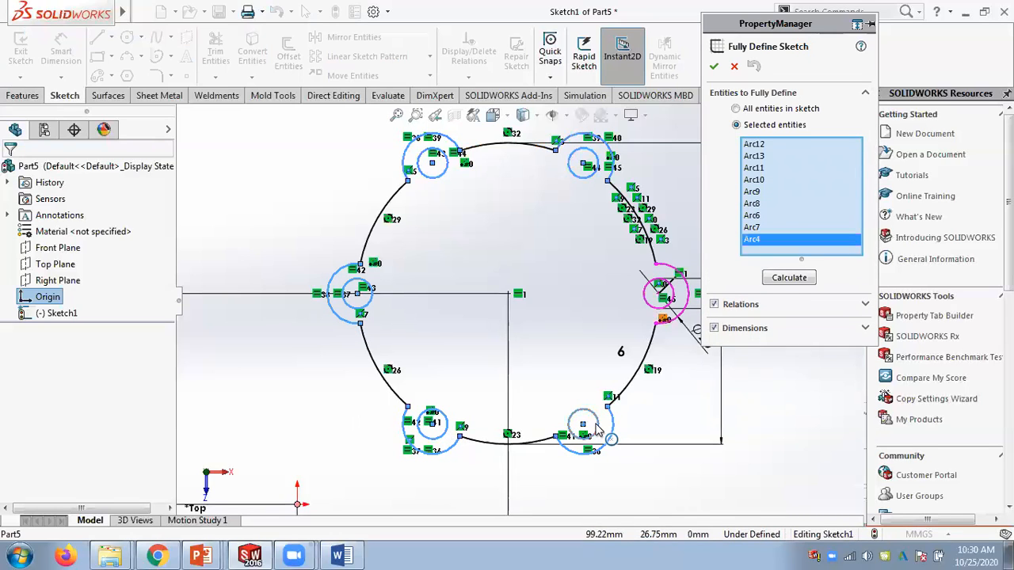
click(796, 290)
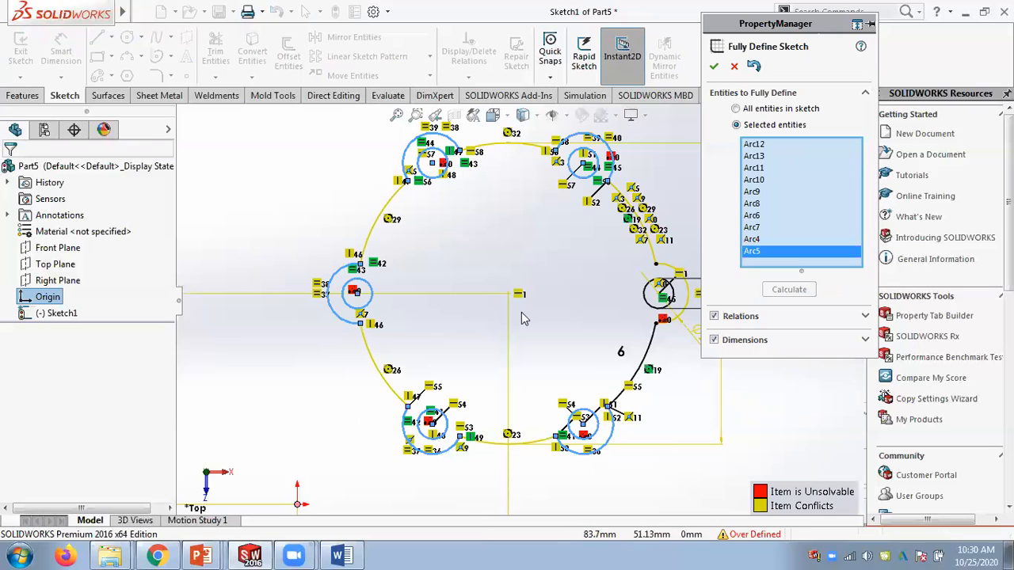
Clear the selected entities in Fully Define Sketch and undo the calculated relations and dimensions.
right_click(788, 225)
click(824, 232)
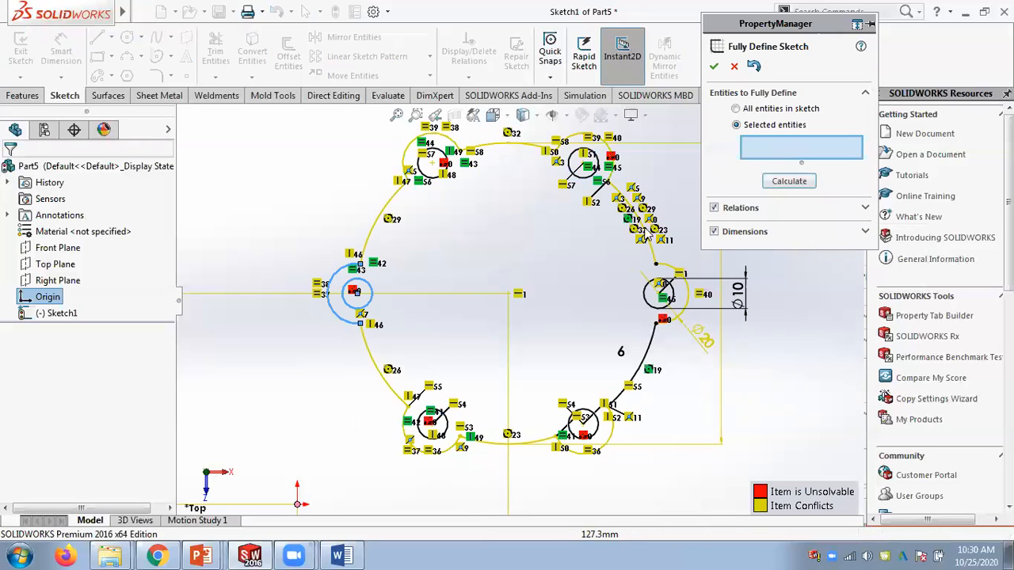
click(752, 68)
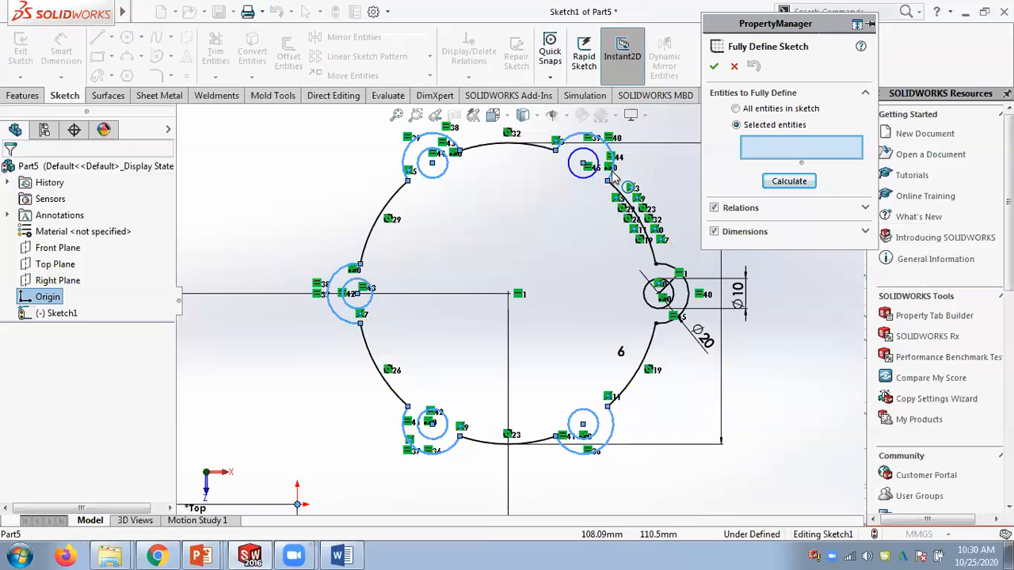
Fully define the upper-right lobe arc with Fully Define Sketch, calculating relations and dimensions for that selected entity, and accept the result.
scroll(606, 182, down, 3)
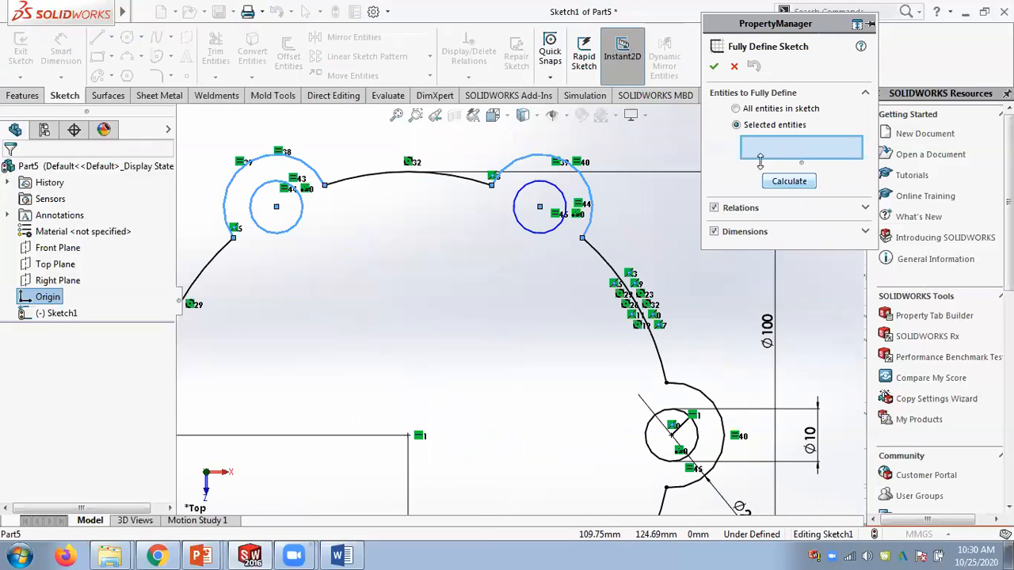
click(539, 155)
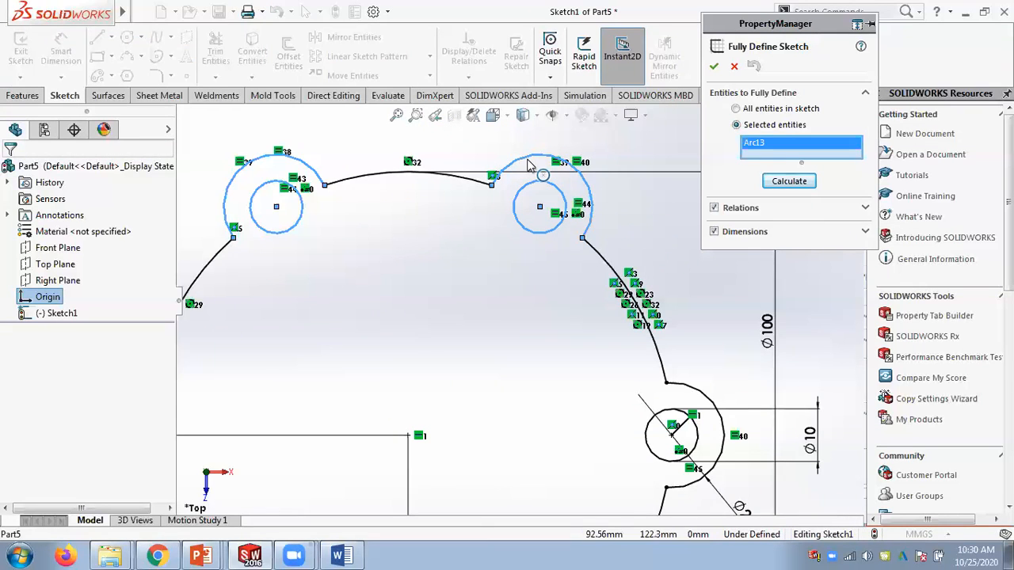
click(786, 184)
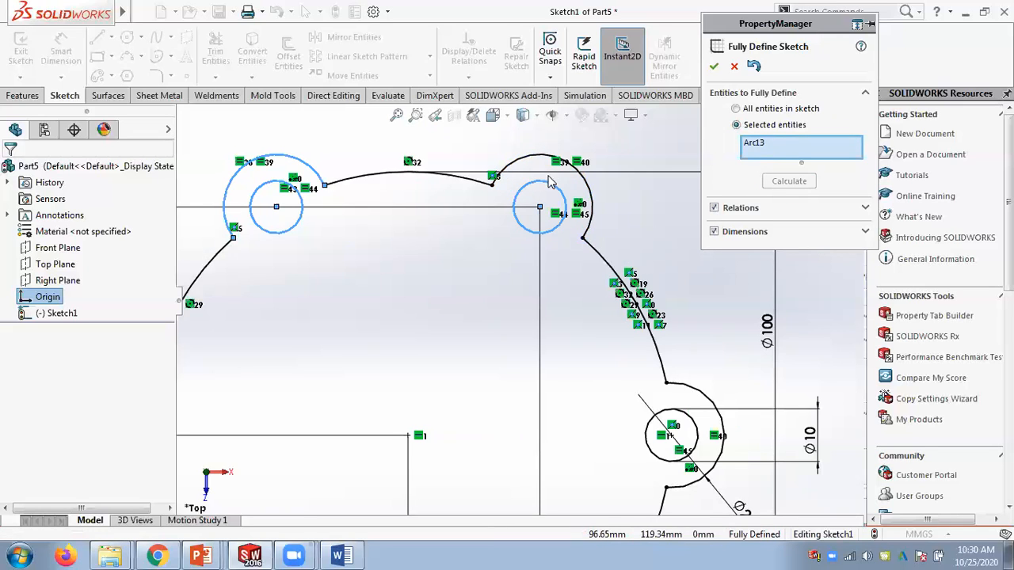
scroll(458, 291, up, 3)
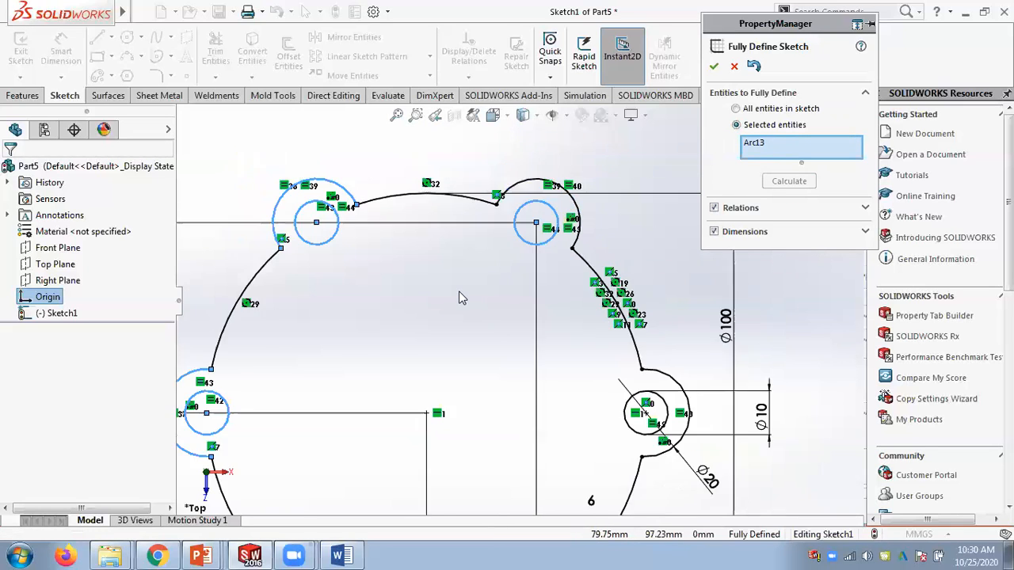
scroll(456, 324, up, 1)
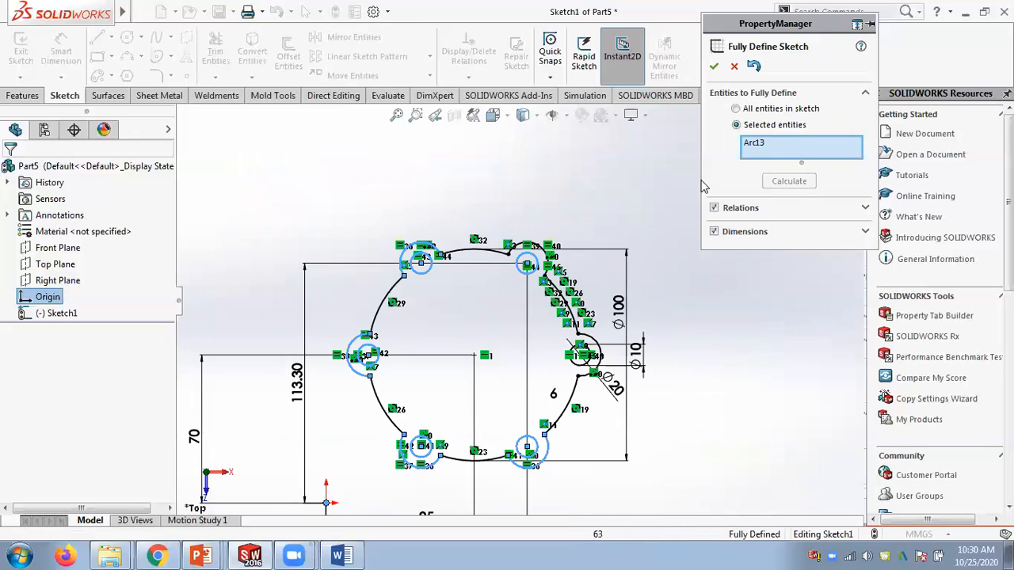
click(714, 66)
scroll(423, 427, down, 2)
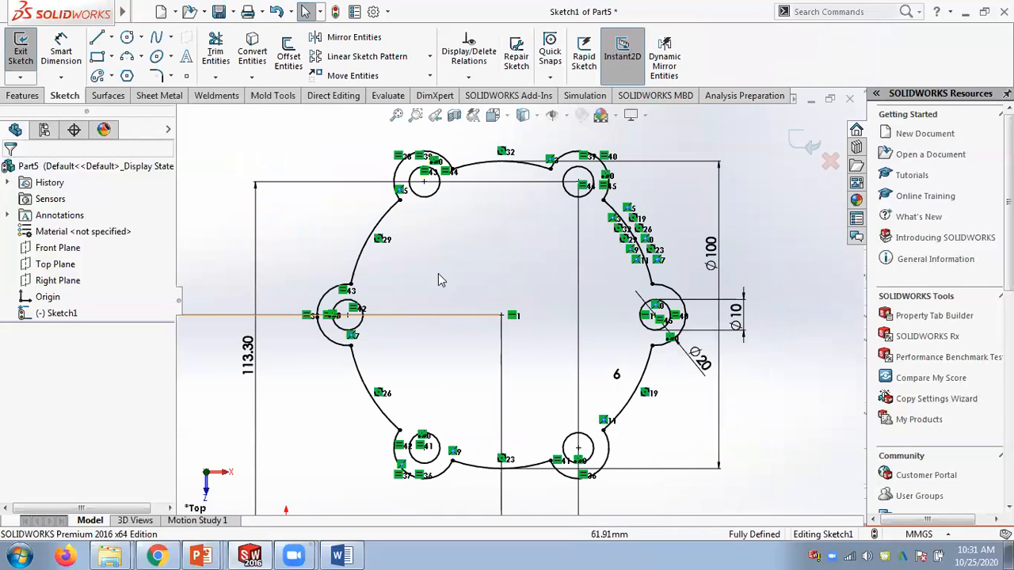
Switch to the Chapter 05 PowerPoint presentation and zoom out to 50% to view the whole Tutorial 2 slide.
mouse_move(200, 557)
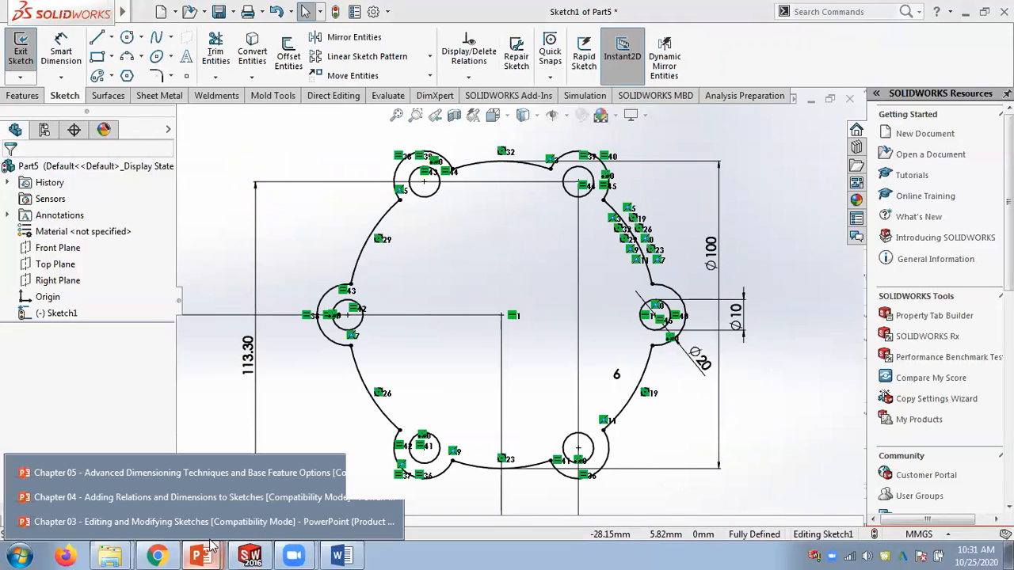
click(156, 473)
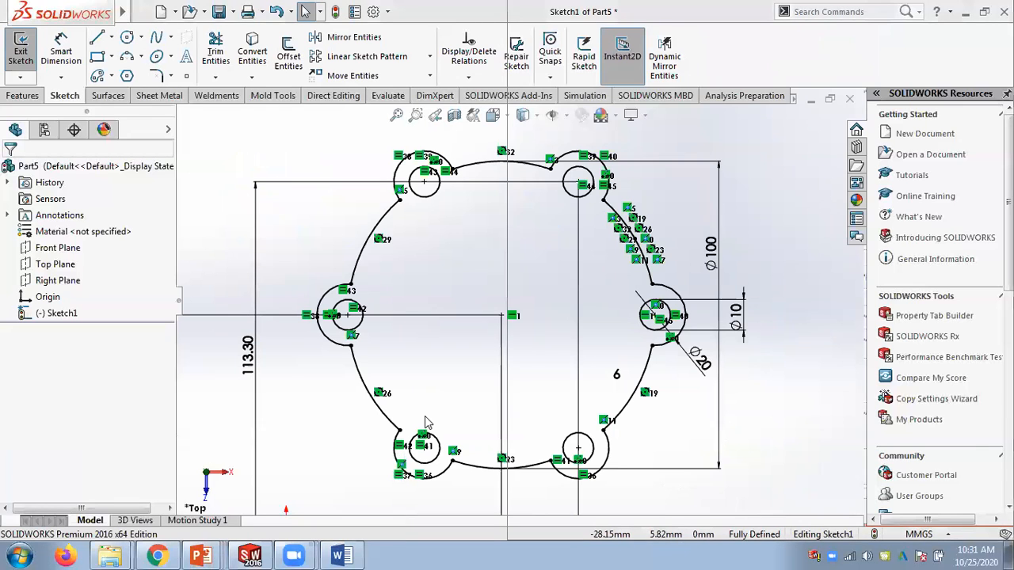
click(860, 530)
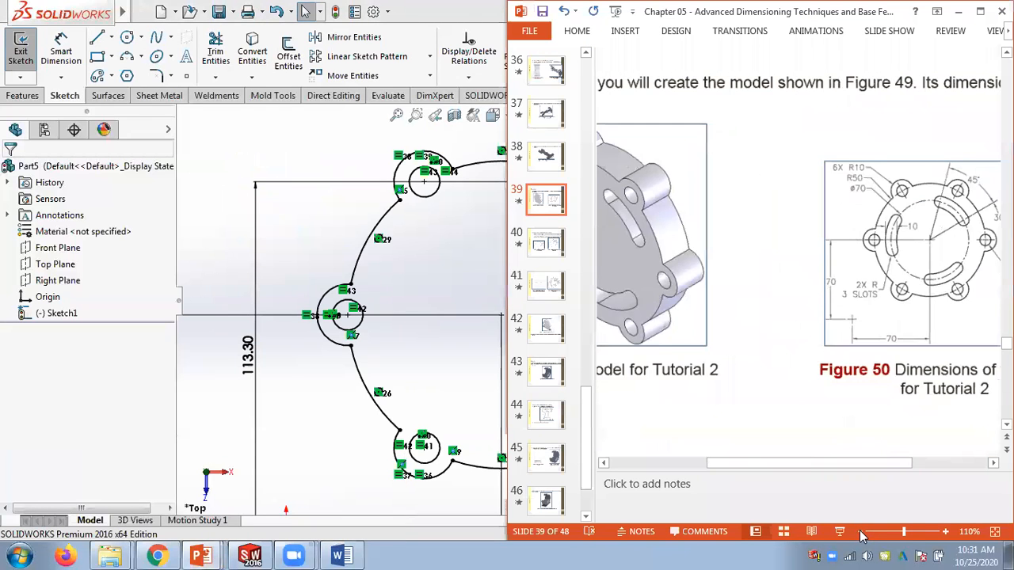
click(860, 531)
click(860, 530)
click(860, 530)
click(860, 531)
click(861, 532)
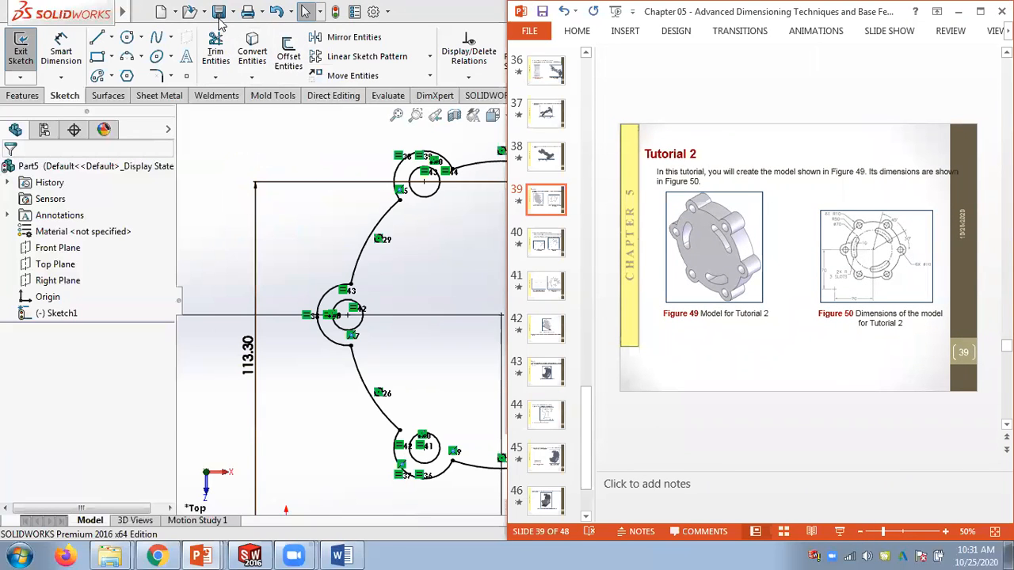
Start saving the part in the Tutorial folder with the file name "chapter 5 tut 2".
click(220, 12)
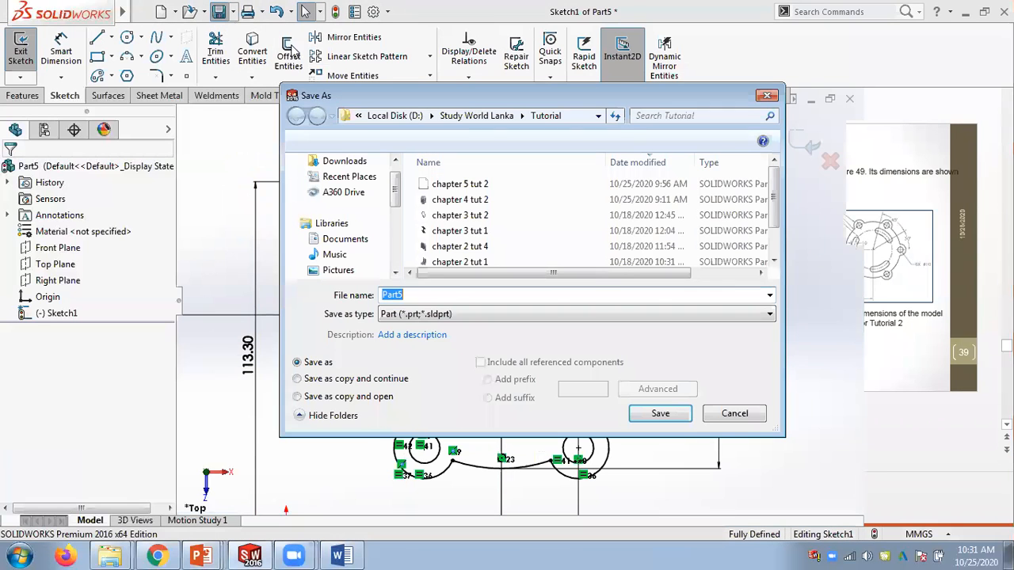
click(478, 218)
click(421, 294)
click(417, 295)
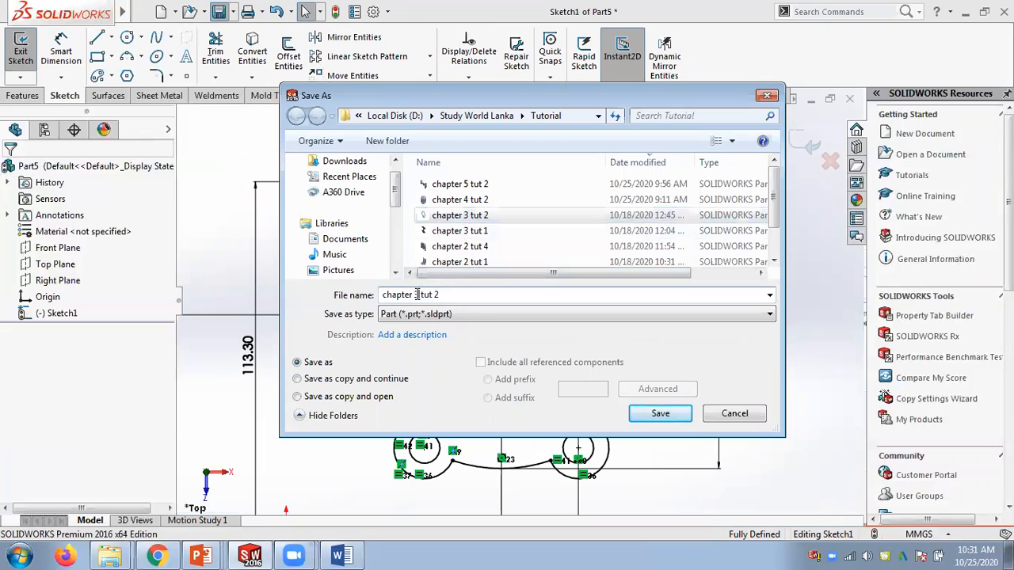
text(5)
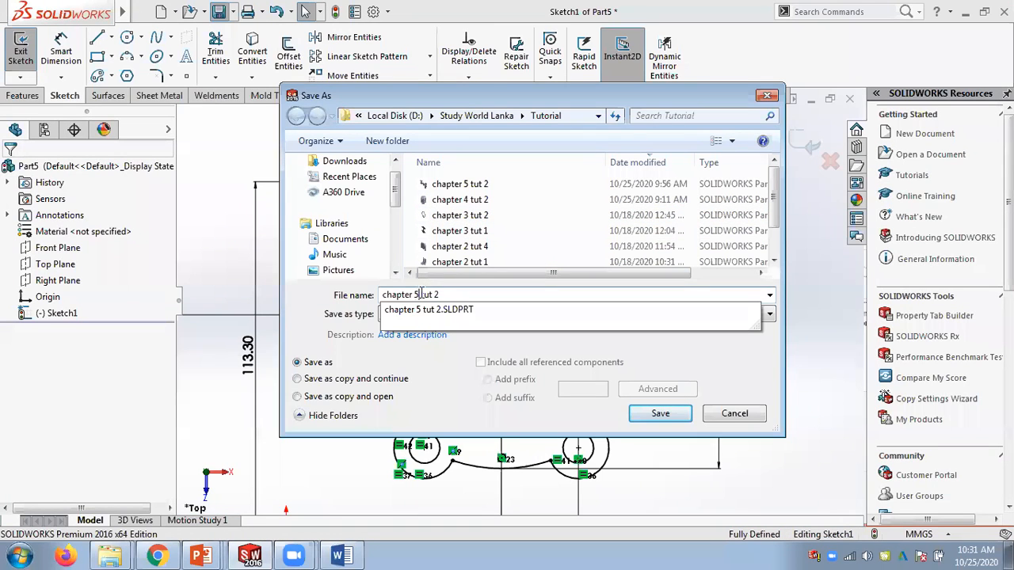
Rename the existing "chapter 5 tut 2" file to "chapter 5 tut 3" and save the part as "chapter 5 tut 2".
click(480, 185)
right_click(480, 185)
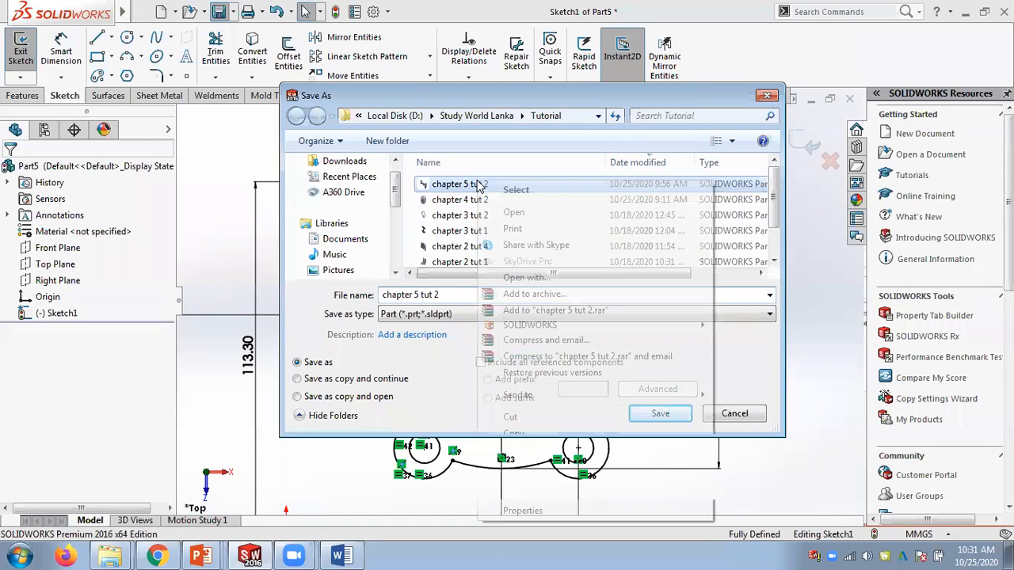
click(516, 488)
click(486, 183)
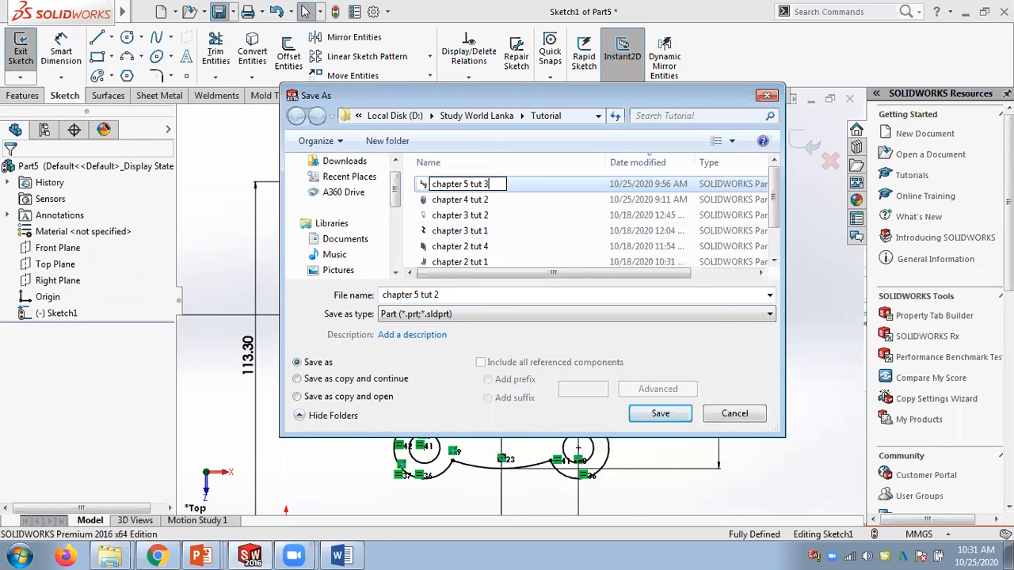
click(487, 344)
click(677, 415)
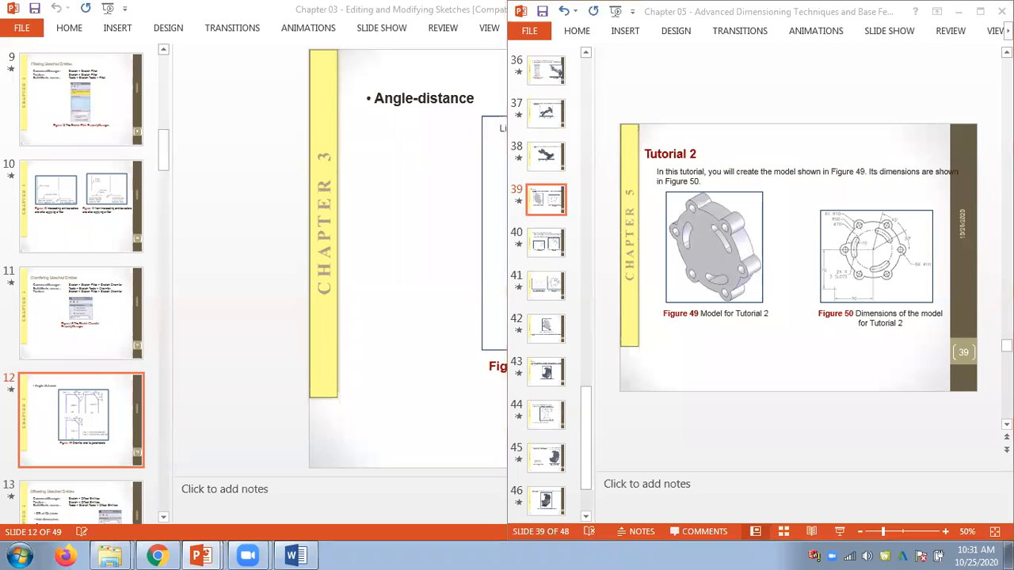
Close the Chapter 05, Chapter 03 and Chapter 04 PowerPoint presentations without saving changes.
click(1001, 11)
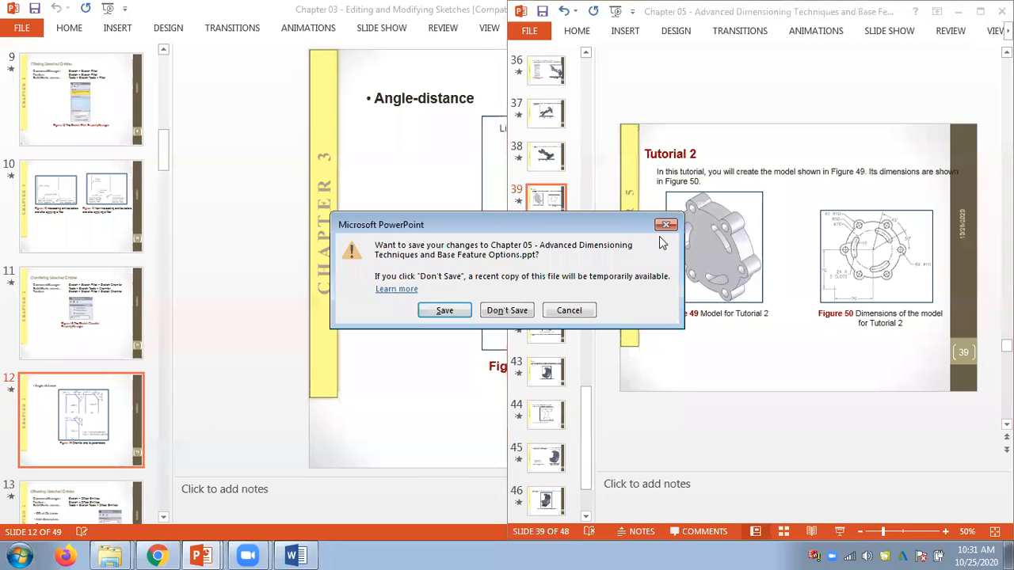
click(506, 313)
click(1001, 8)
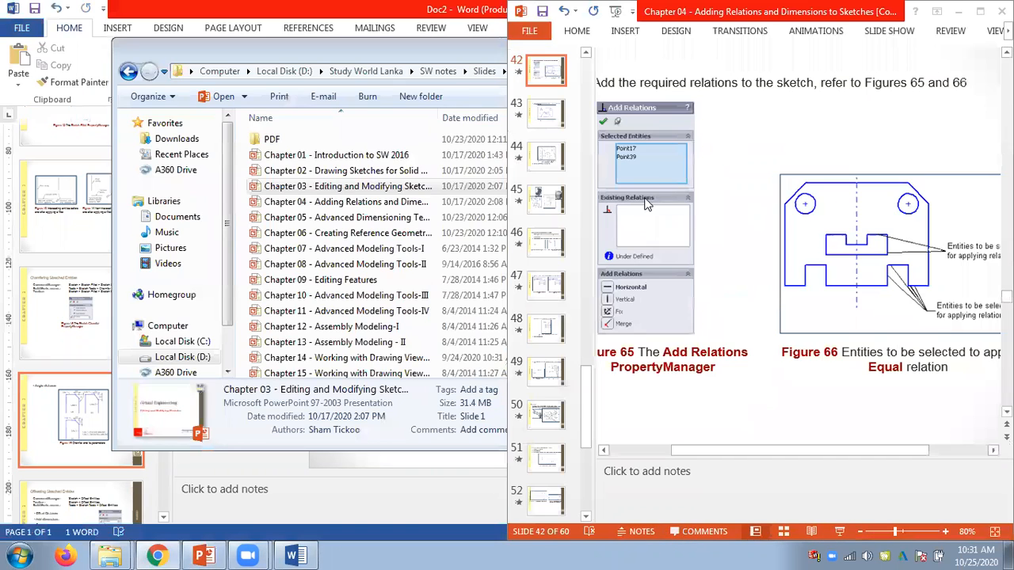
click(1002, 11)
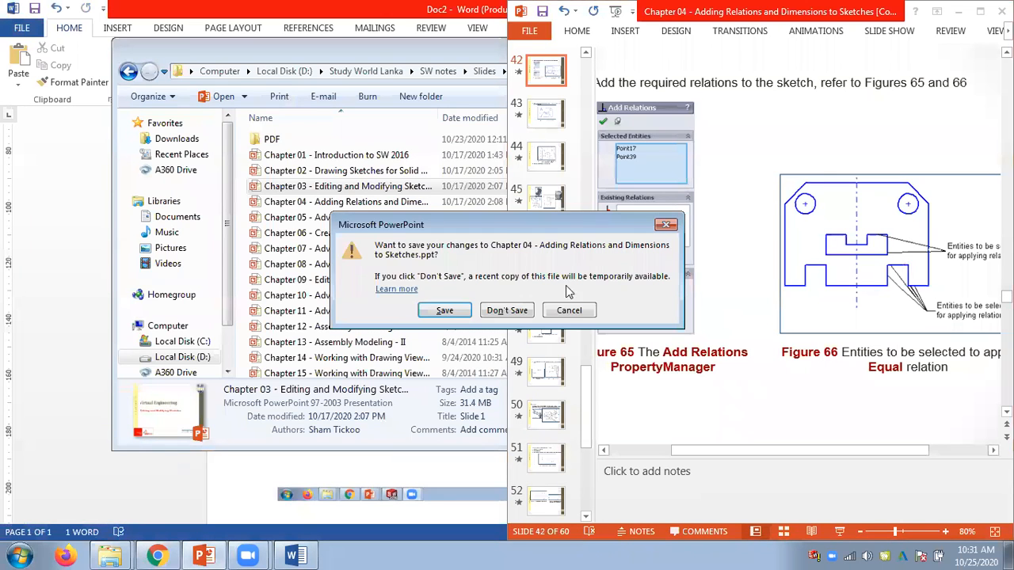
click(511, 314)
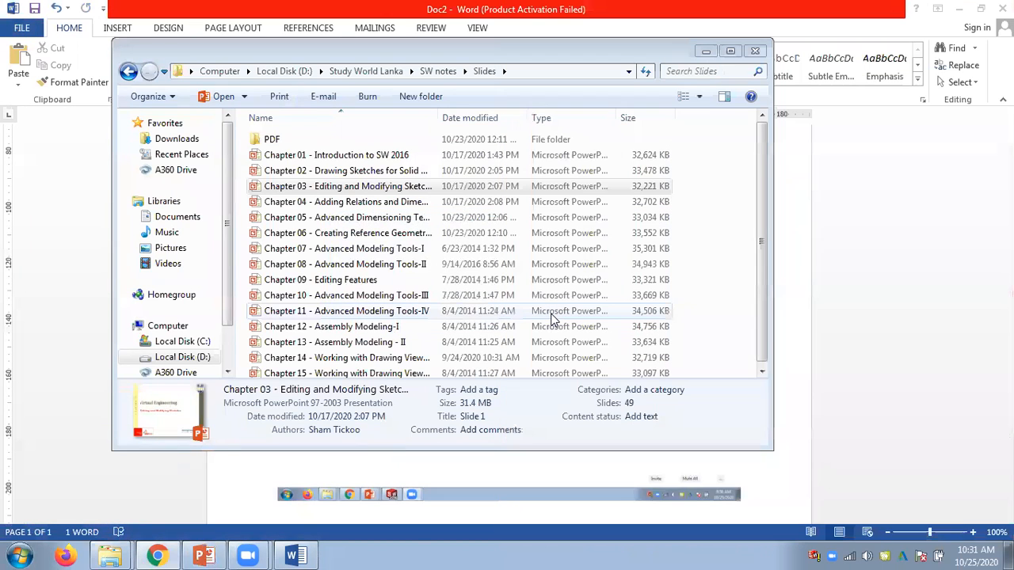
Close the Doc2 Word document and the Slides and Downloads folder windows.
click(973, 39)
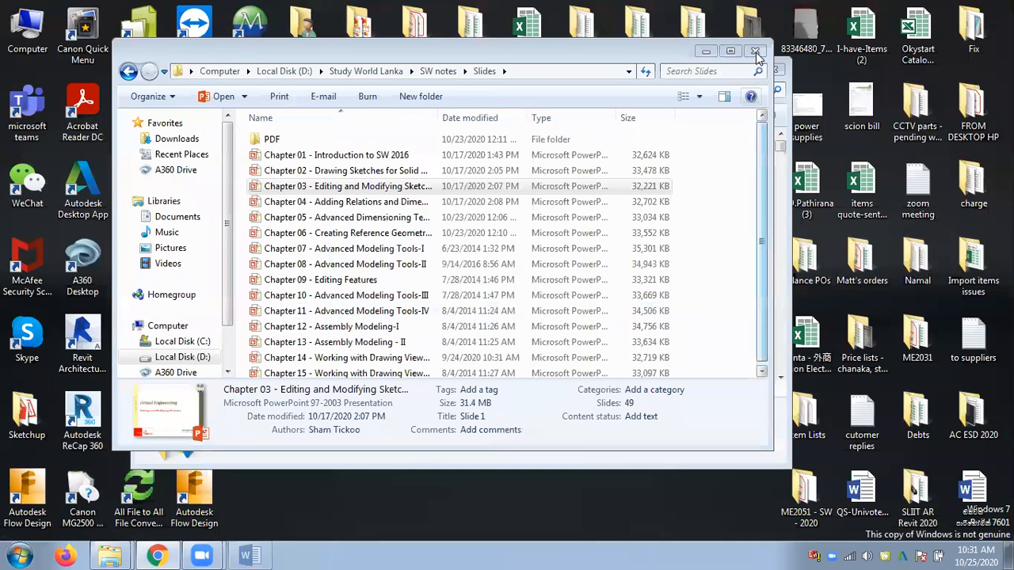
click(757, 52)
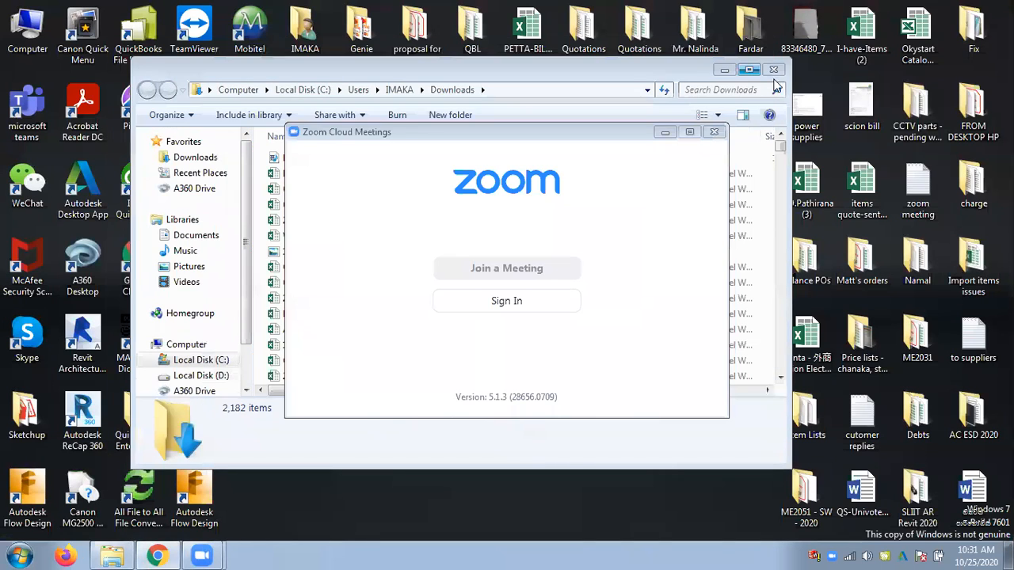
click(769, 73)
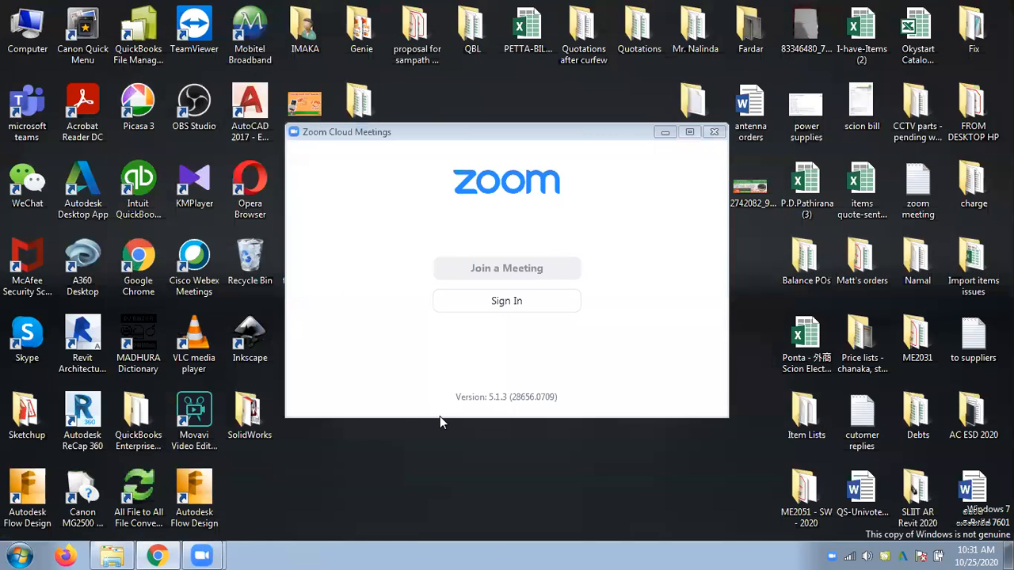